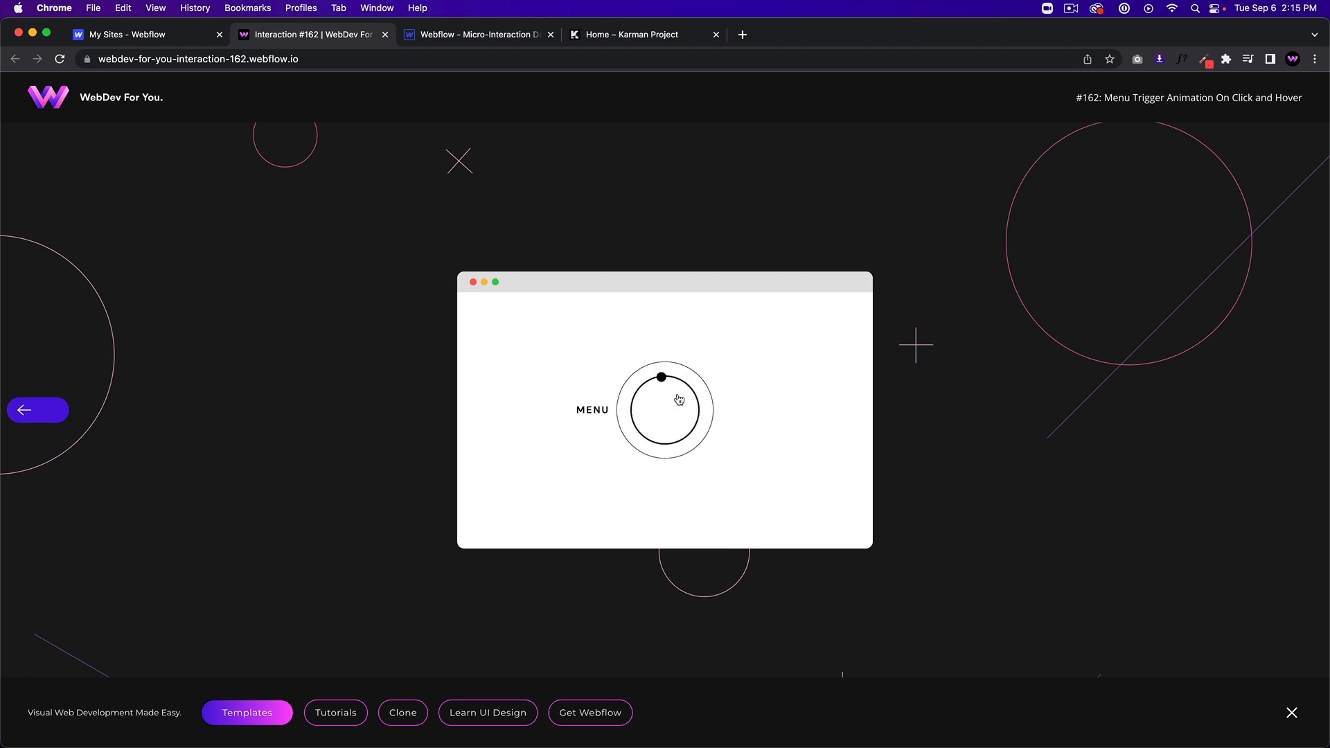
- Toggle the demo's circular menu trigger open and closed twice to examine its animation
click(673, 420)
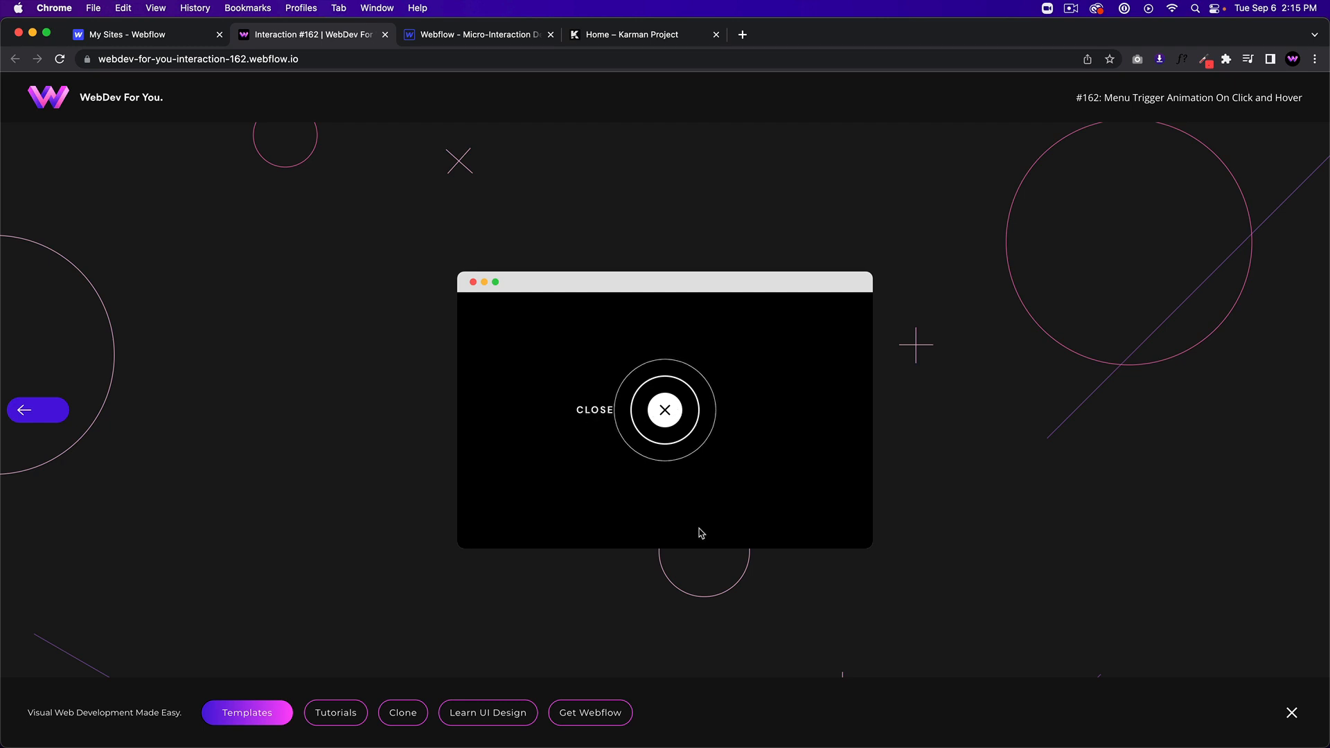
click(666, 412)
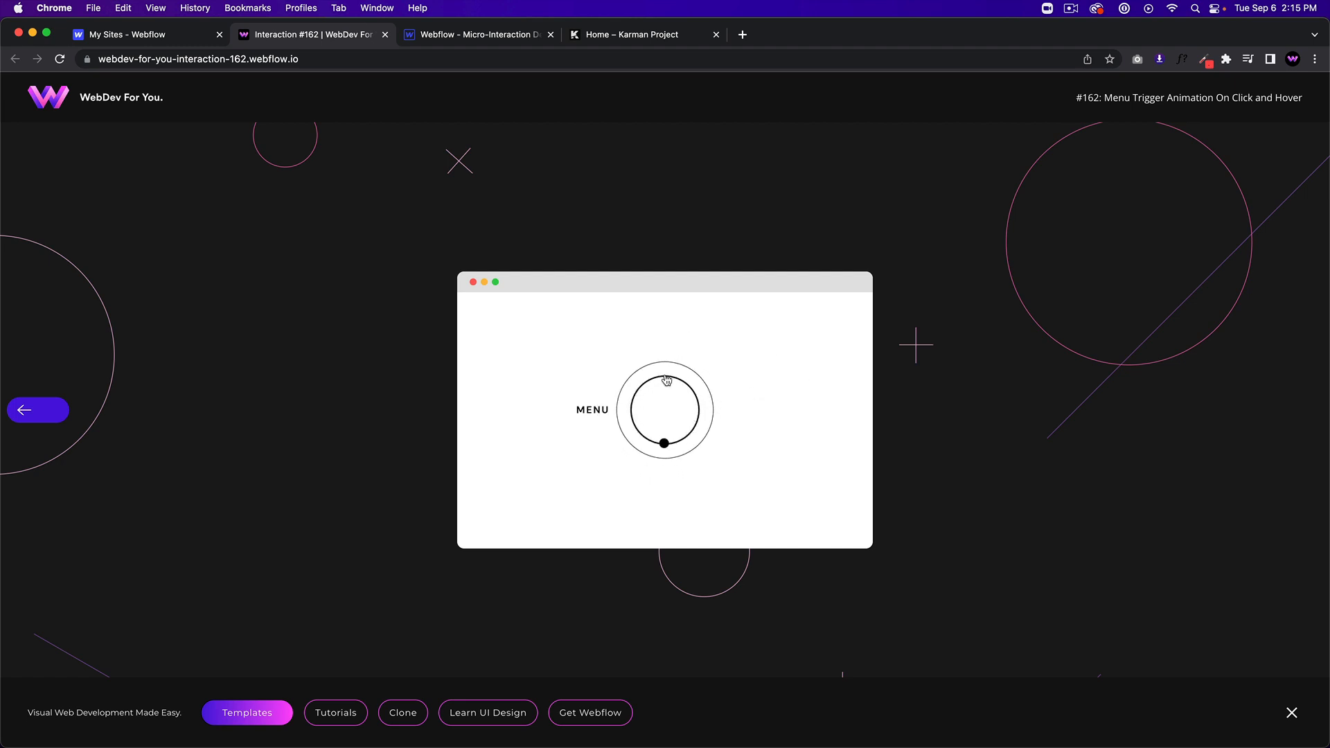
click(650, 424)
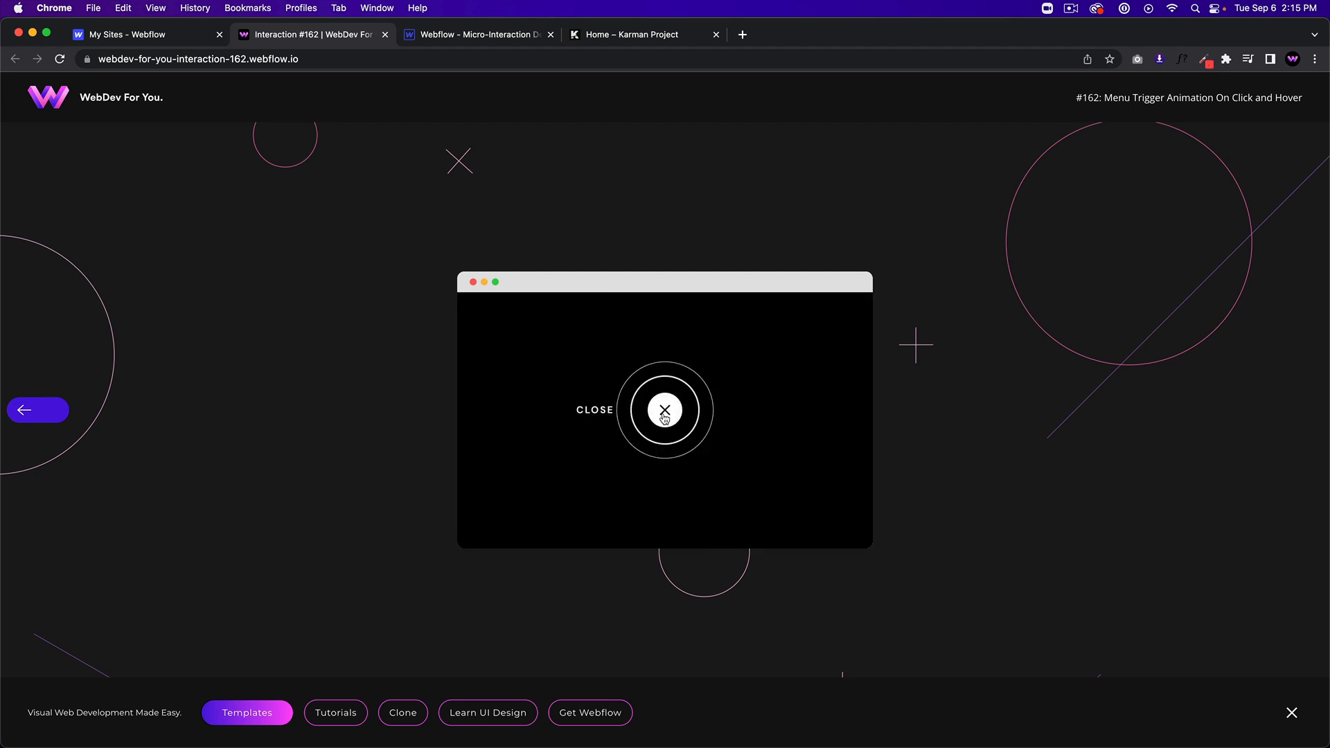
click(654, 423)
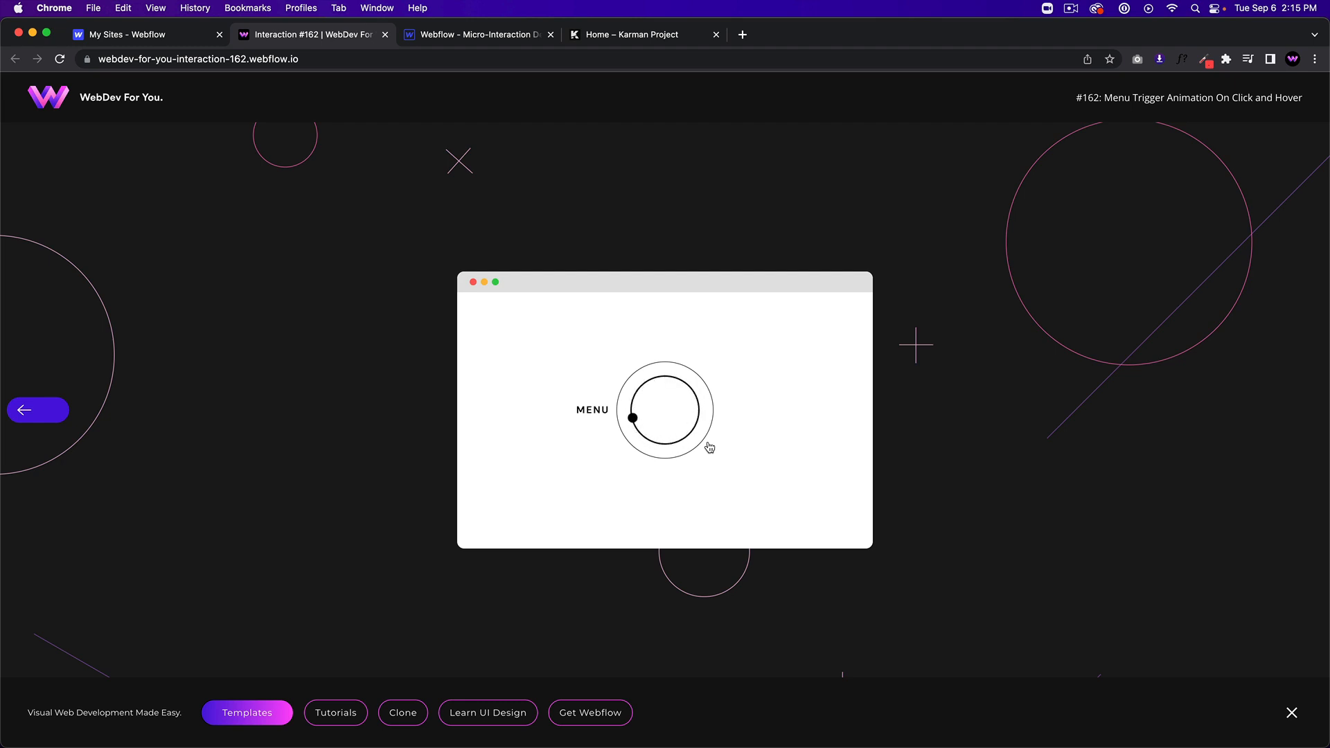
- Open and close the menu on the Karman Project site to examine its trigger, and return to the Interaction #162 demo
click(644, 38)
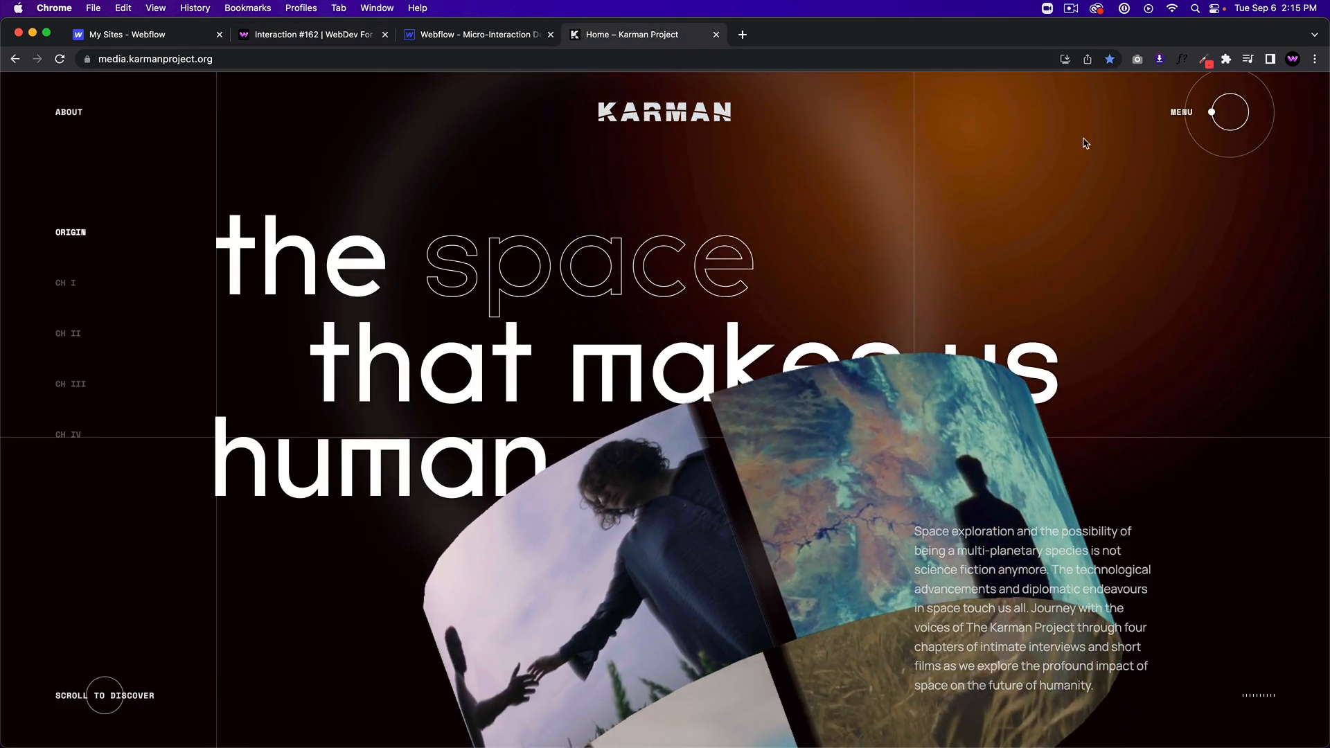
click(1231, 116)
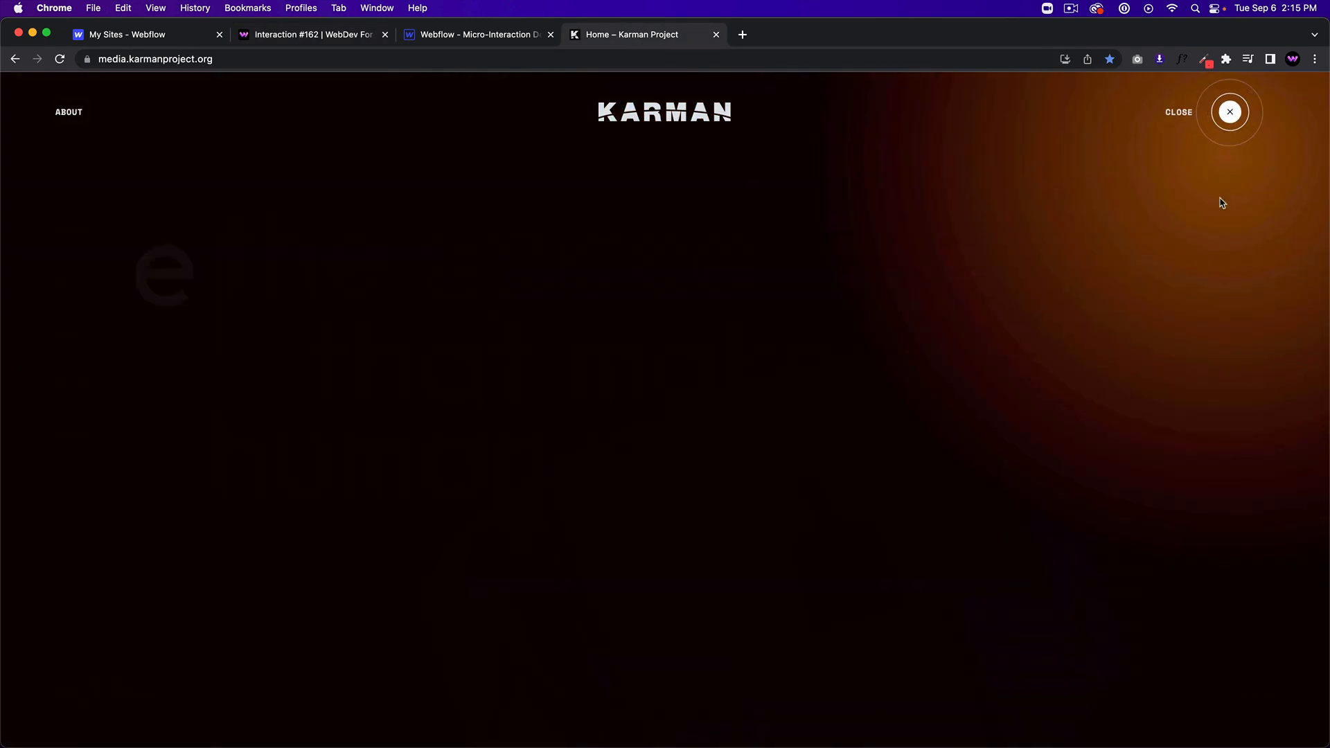
click(1230, 113)
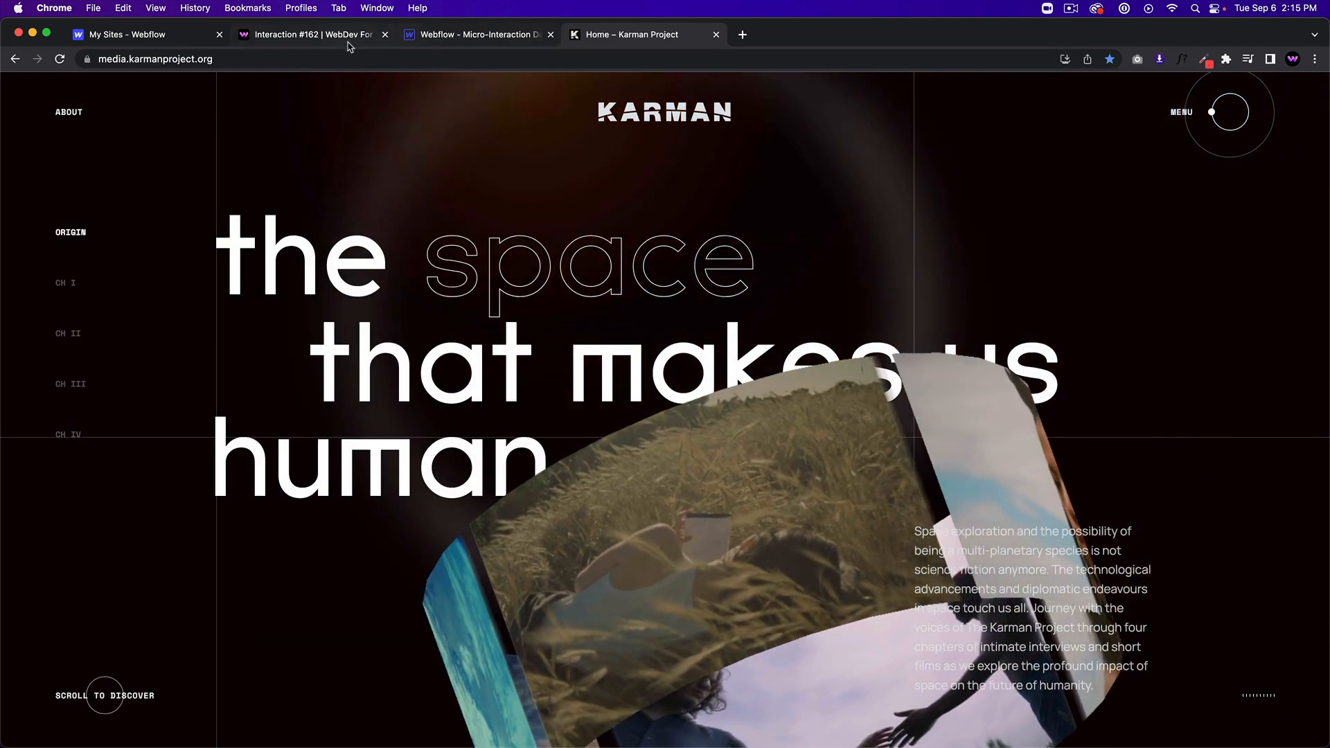
click(339, 36)
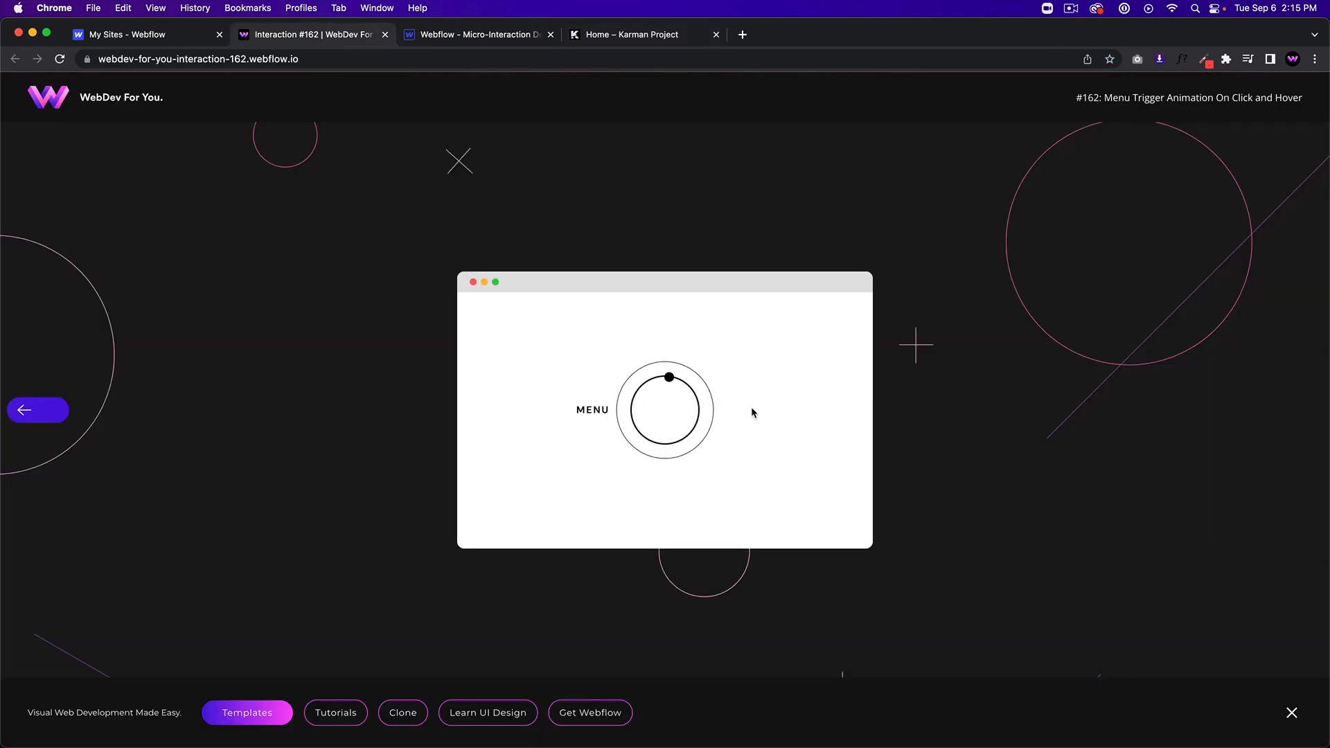
- In the Webflow micro-interaction project, add a section to the page body and give it the class 162-section
click(483, 36)
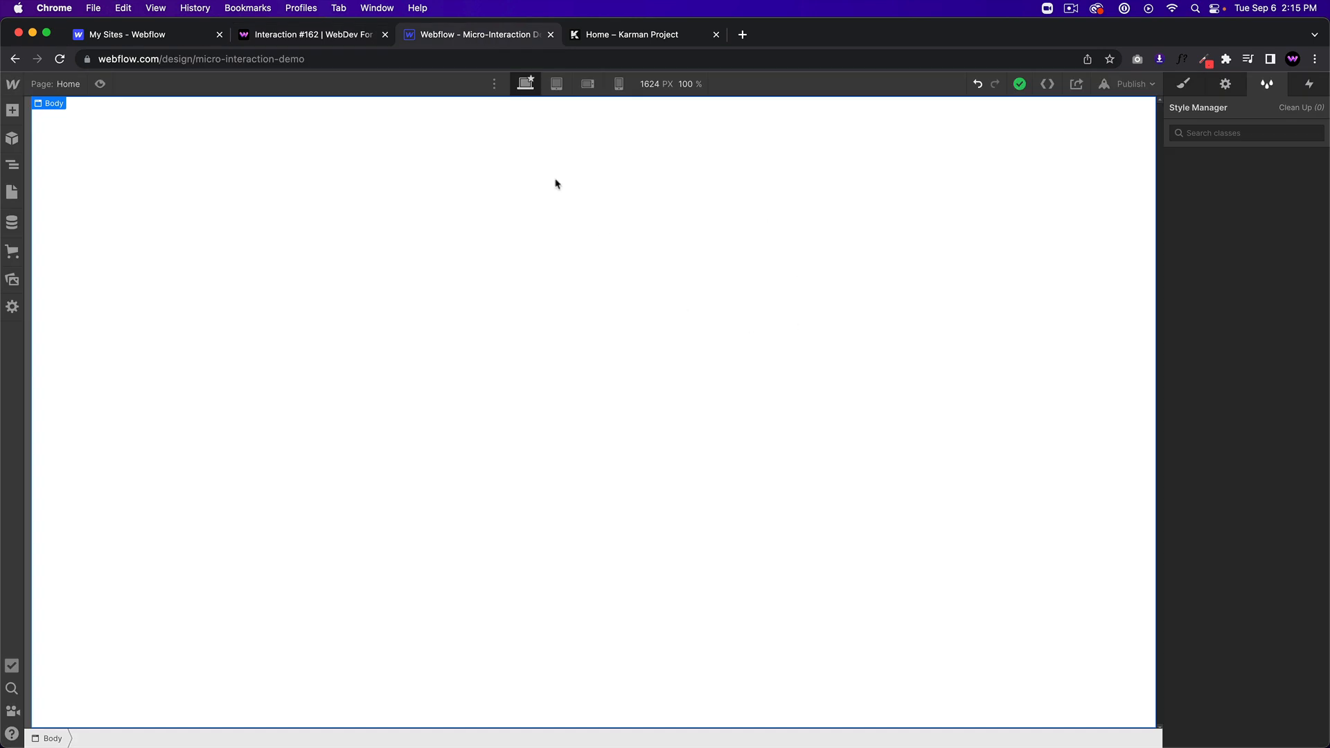
click(1184, 84)
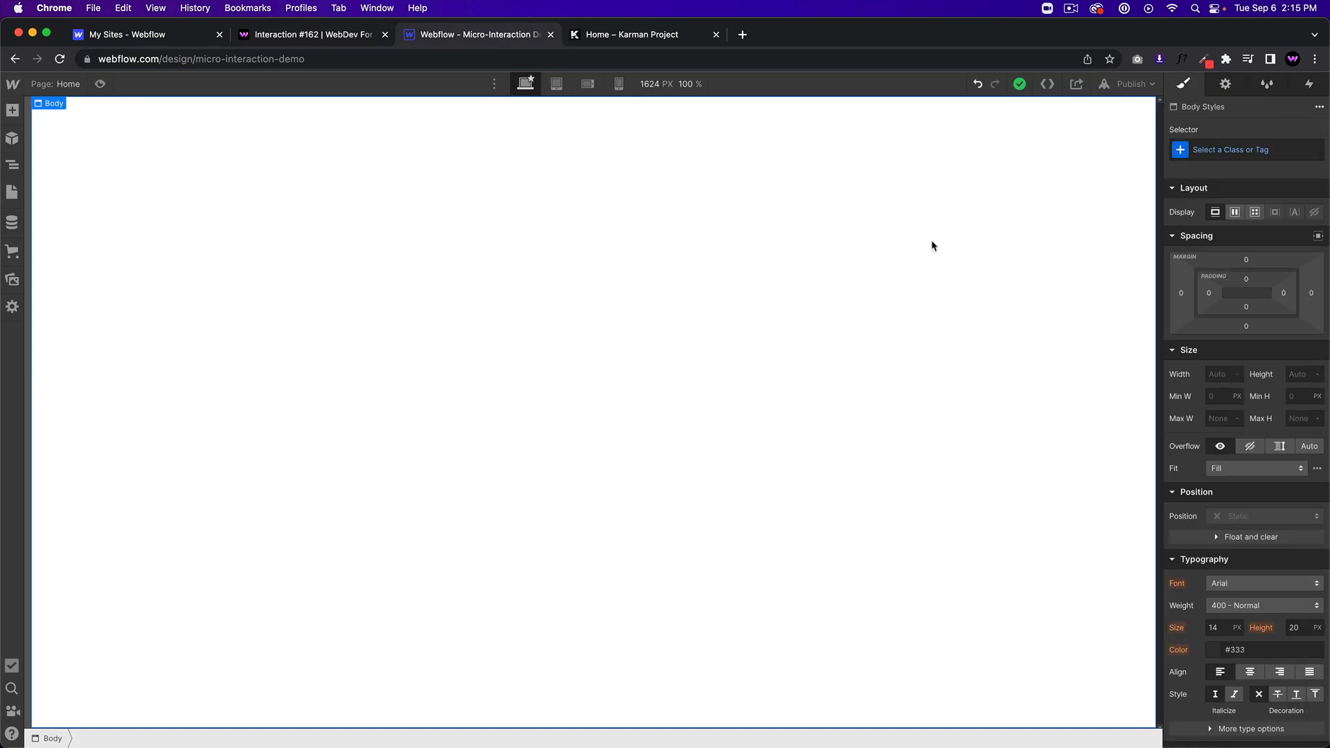
key(super+e)
text(section)
key(Return)
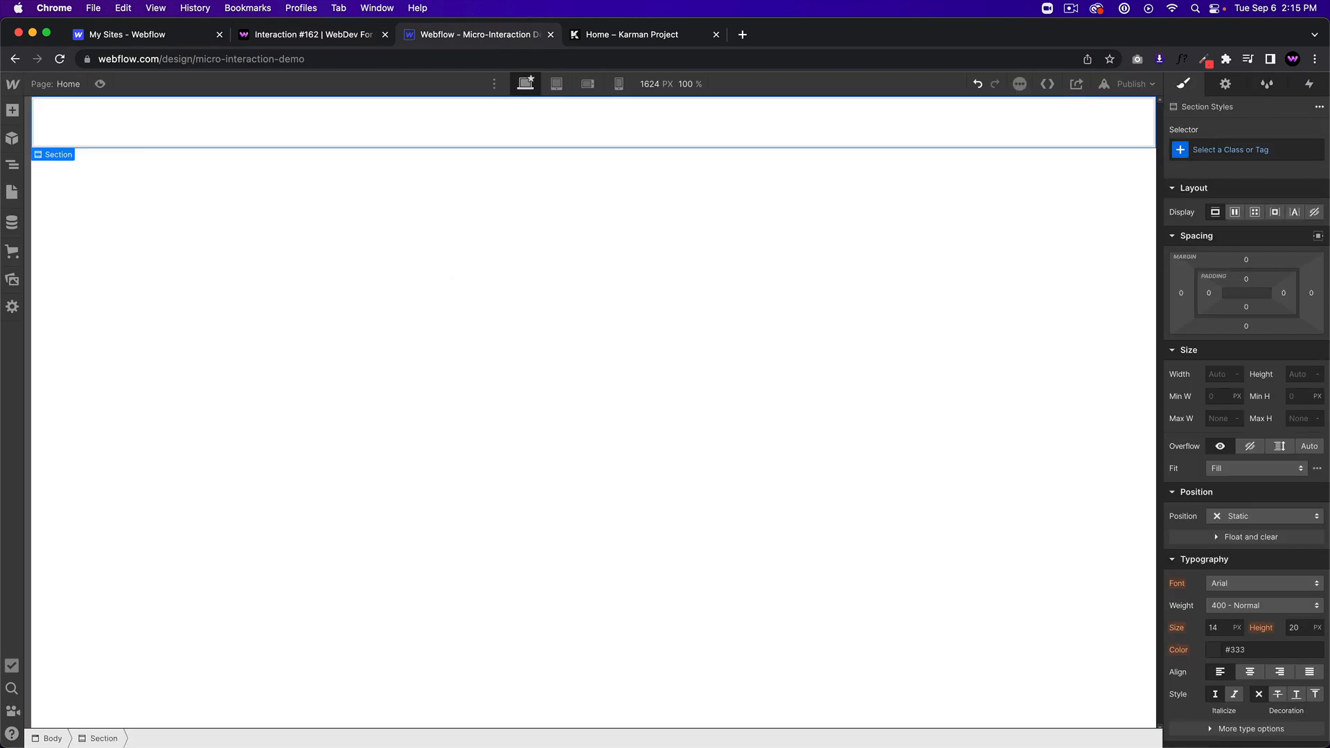
click(1251, 155)
text(162-s)
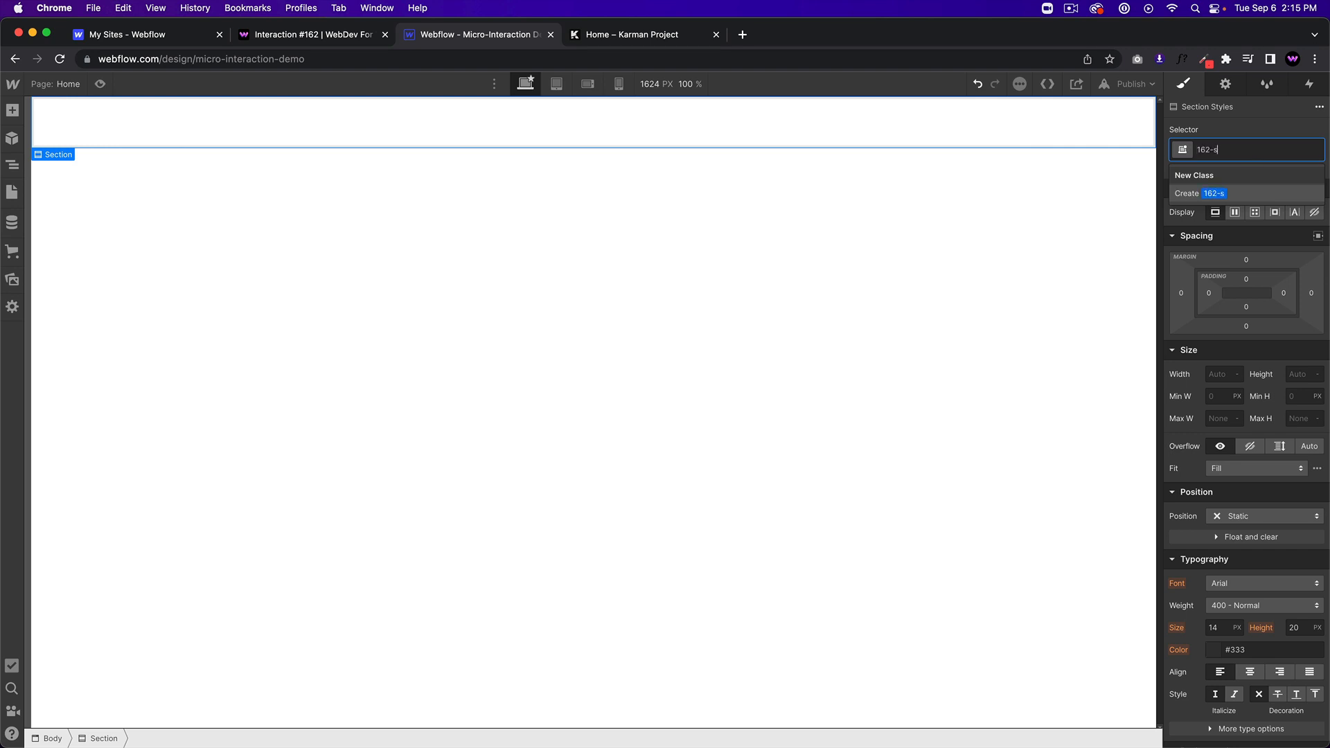
text(ection)
key(Return)
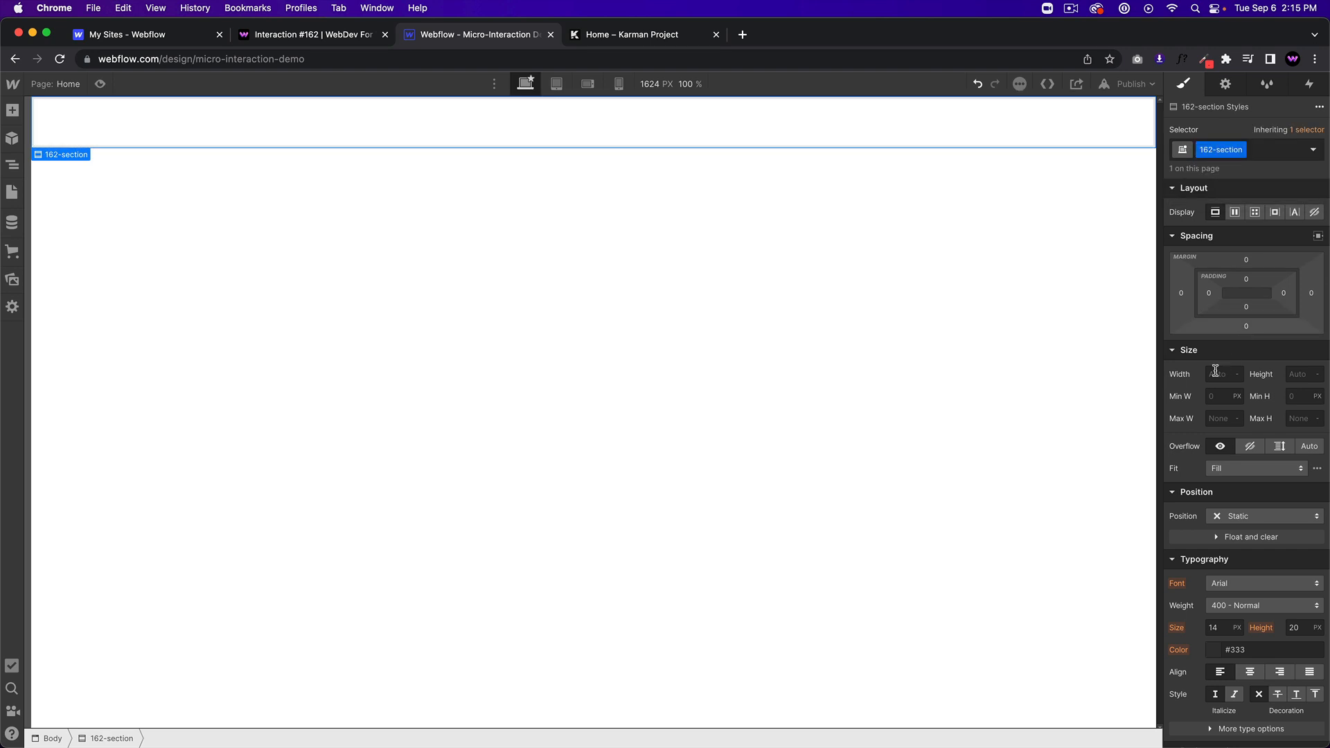
- Set the section's minimum height to 100 VH and its layout to horizontal flex with centered alignment and justification
click(1293, 396)
text(100vh)
key(Return)
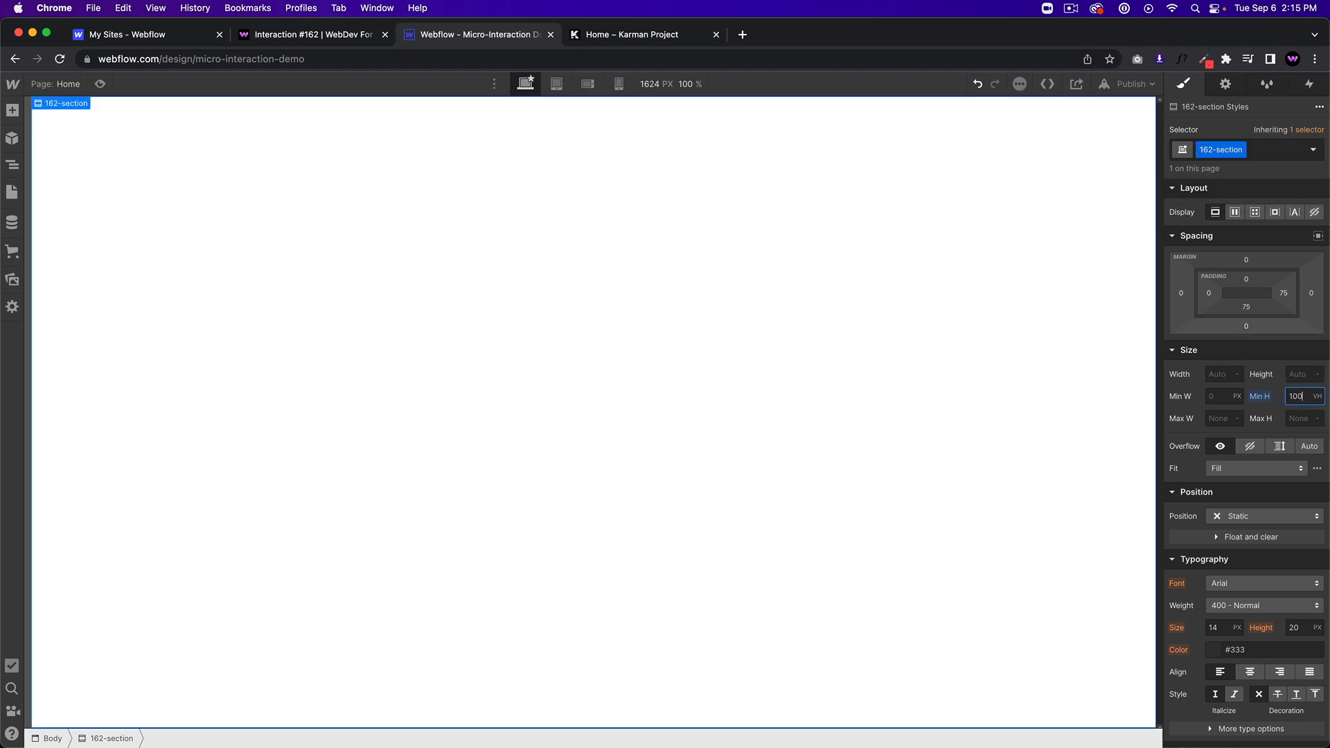
click(1234, 215)
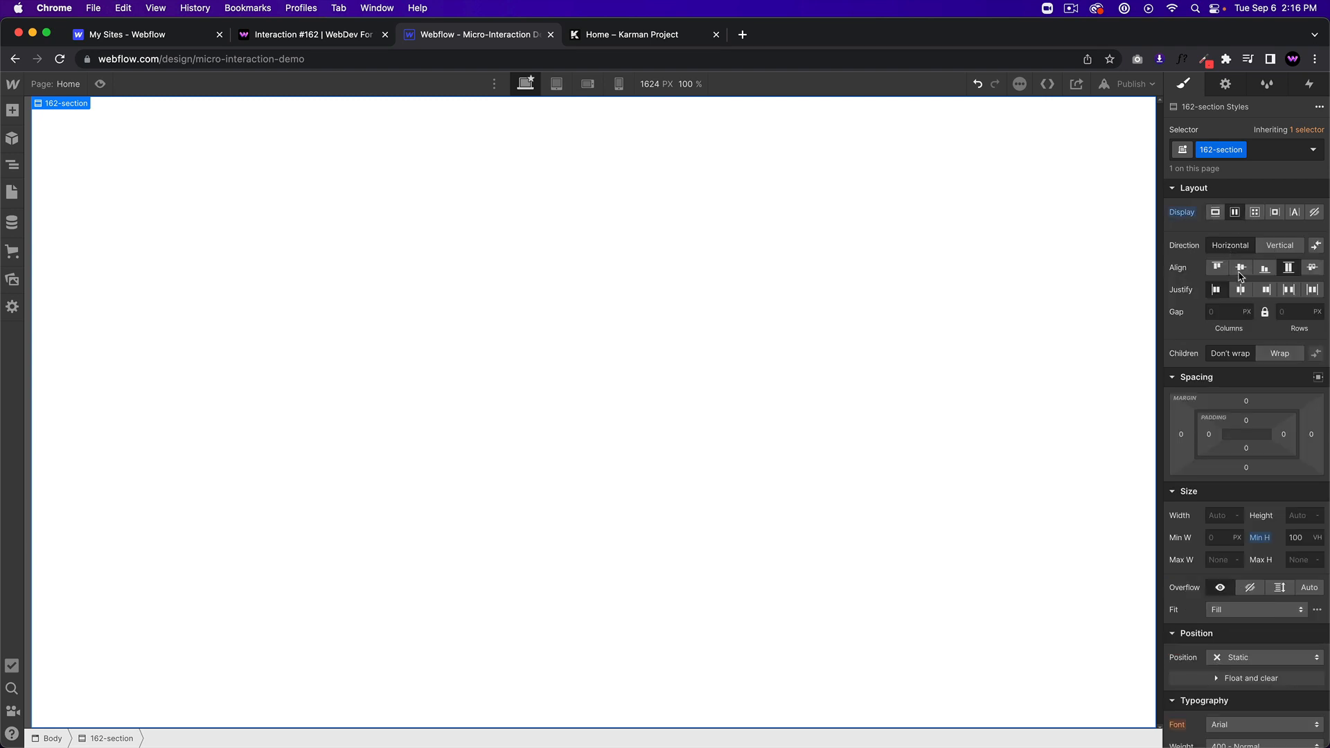
click(1241, 291)
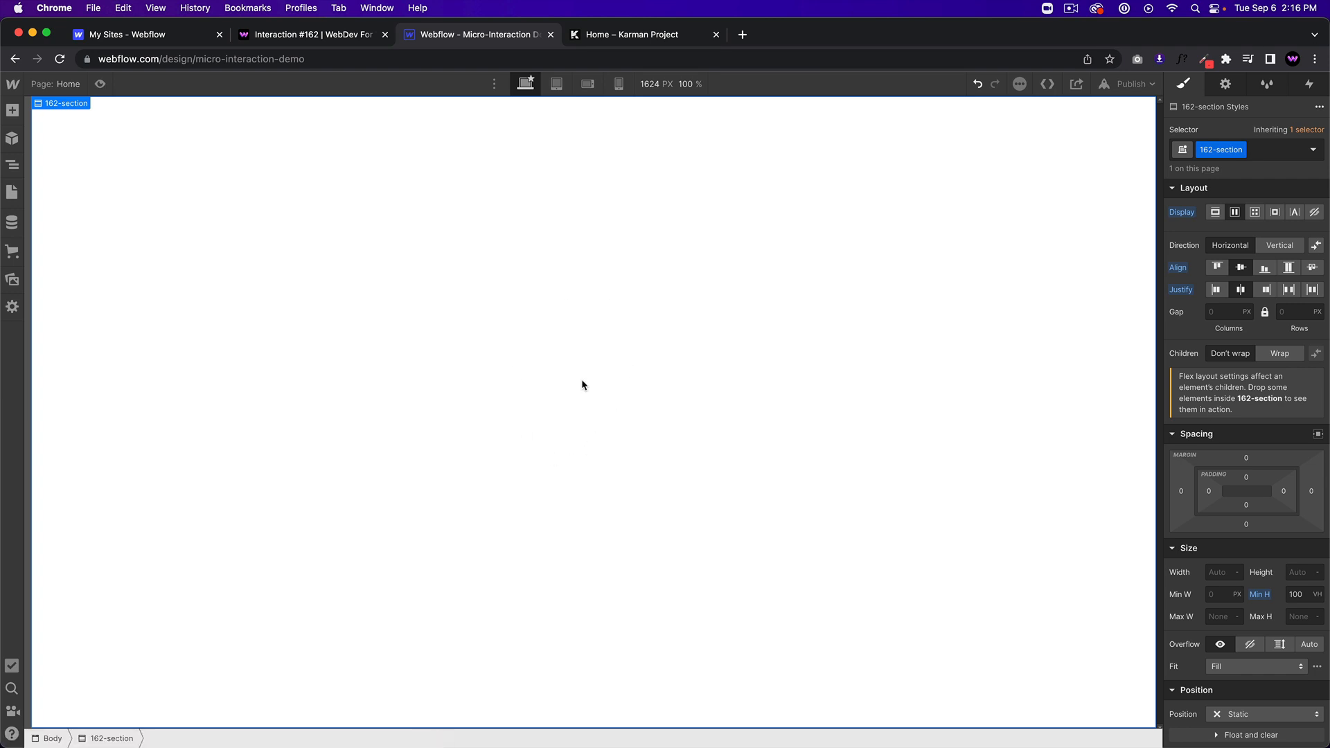
- Add a div block inside the section and give it the class 162-menu-trigger-wrapper
key(super+e)
text(div)
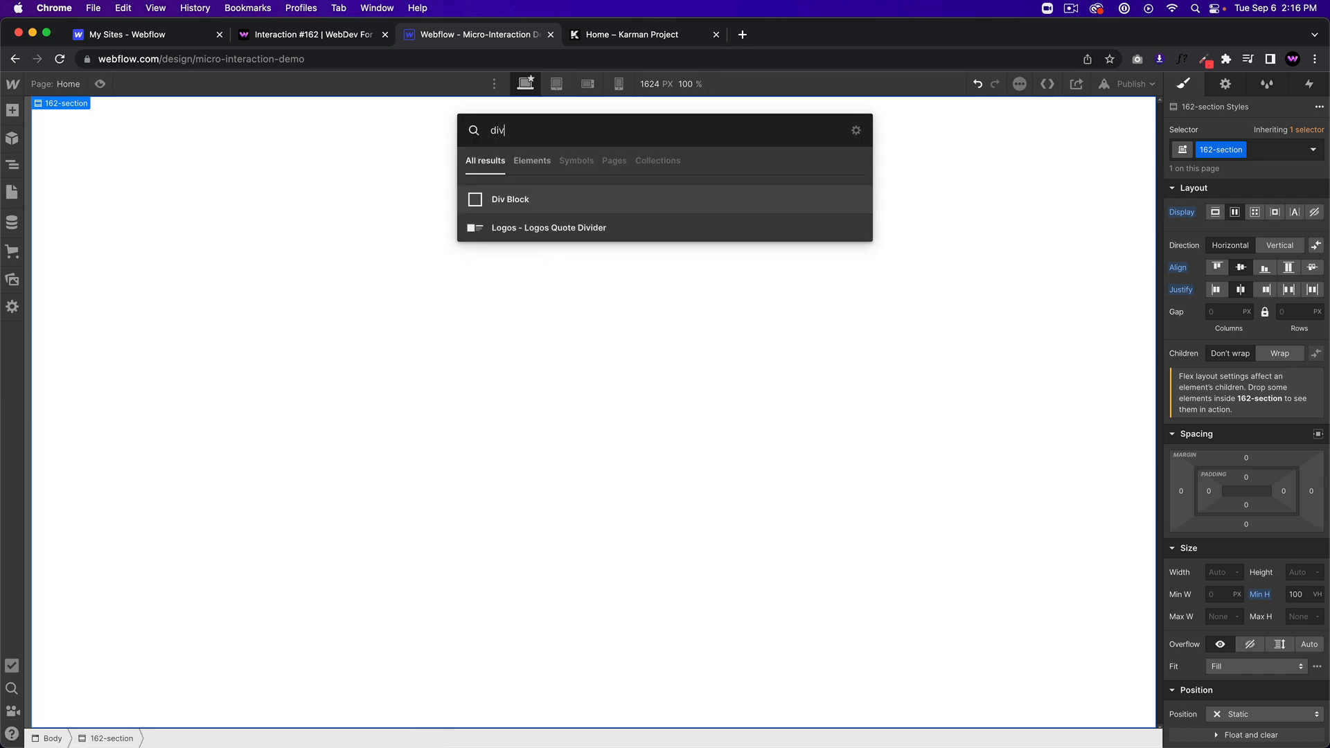
key(Return)
key(super+Return)
text(1)
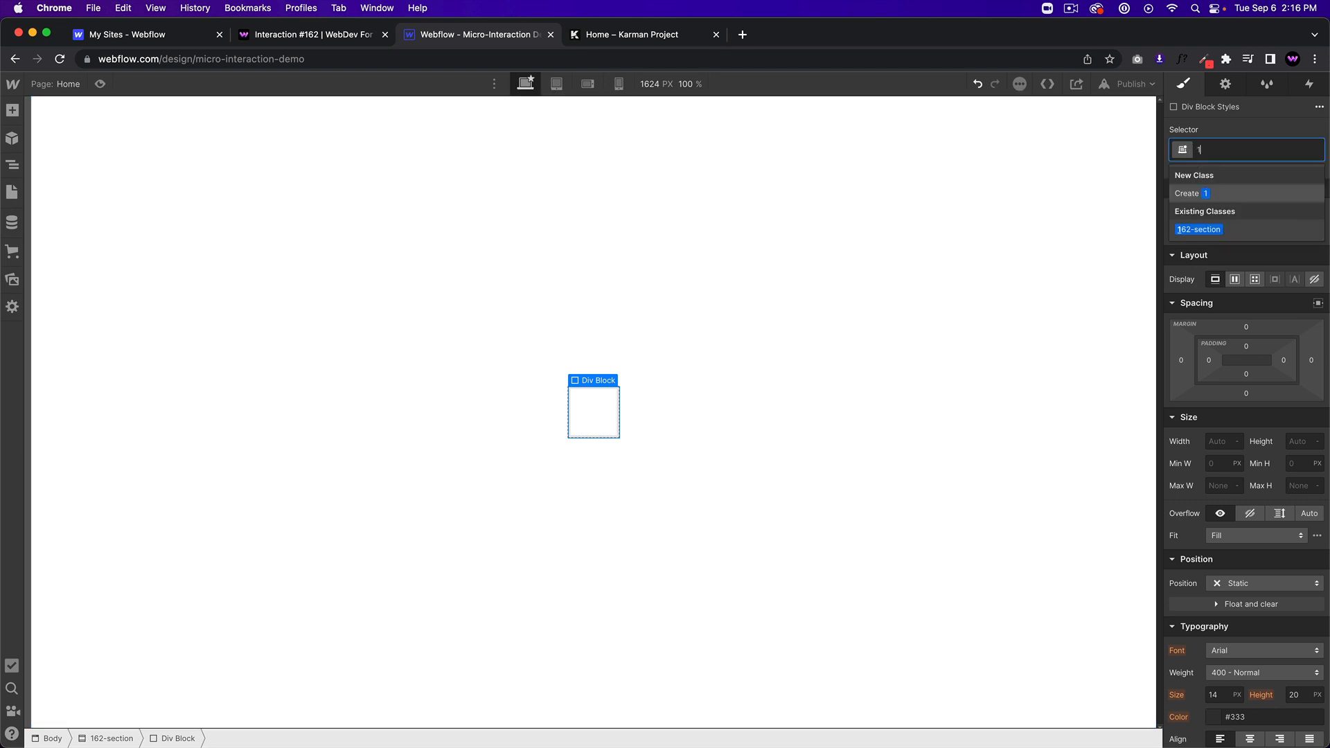
text(62-menu-tr)
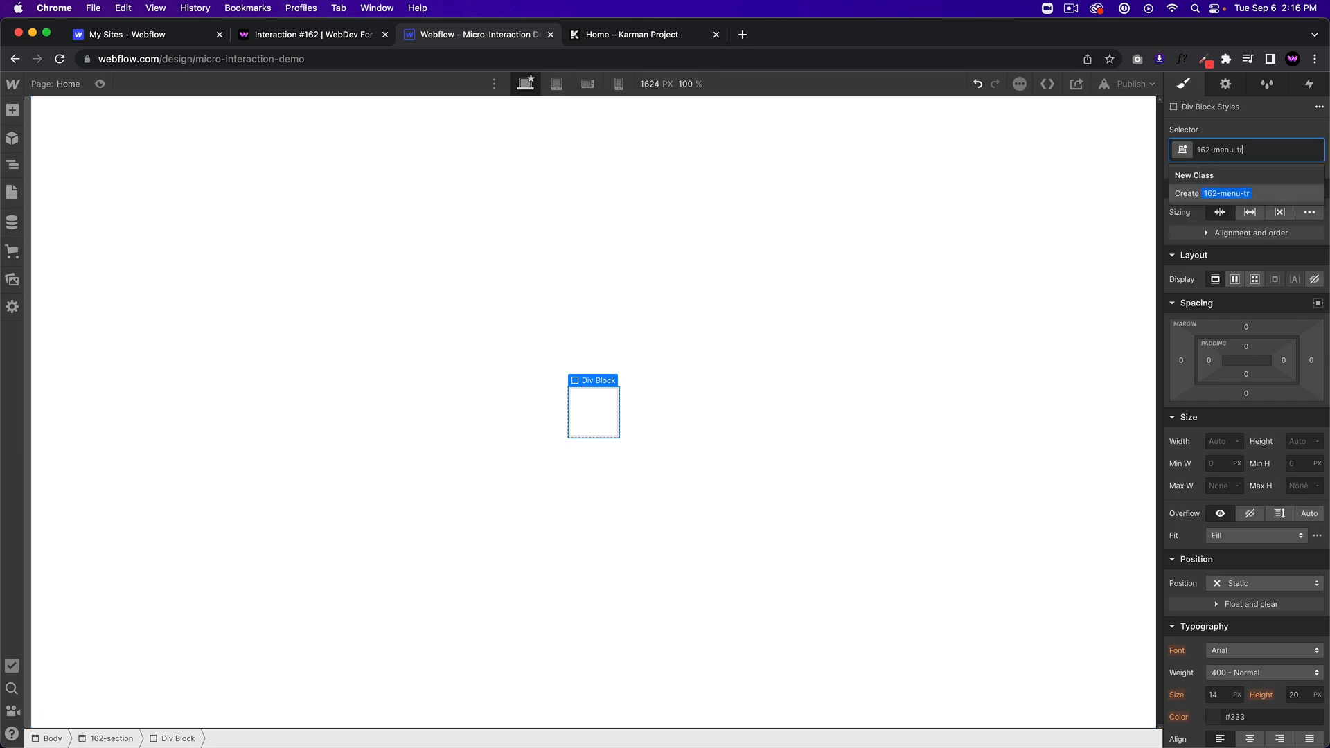
text(igger-wrapper)
key(Return)
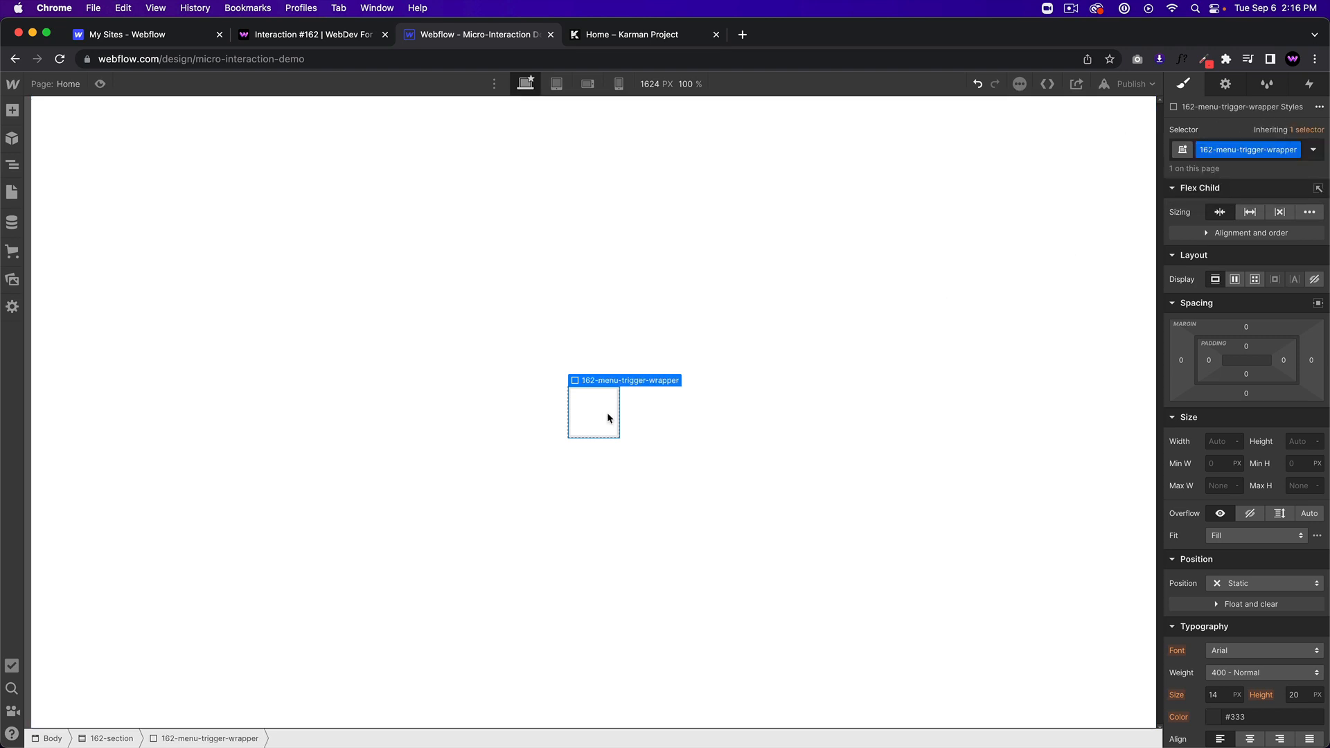
- Set the menu trigger wrapper's width and height to 200 px each
click(1222, 442)
text(200)
key(Tab)
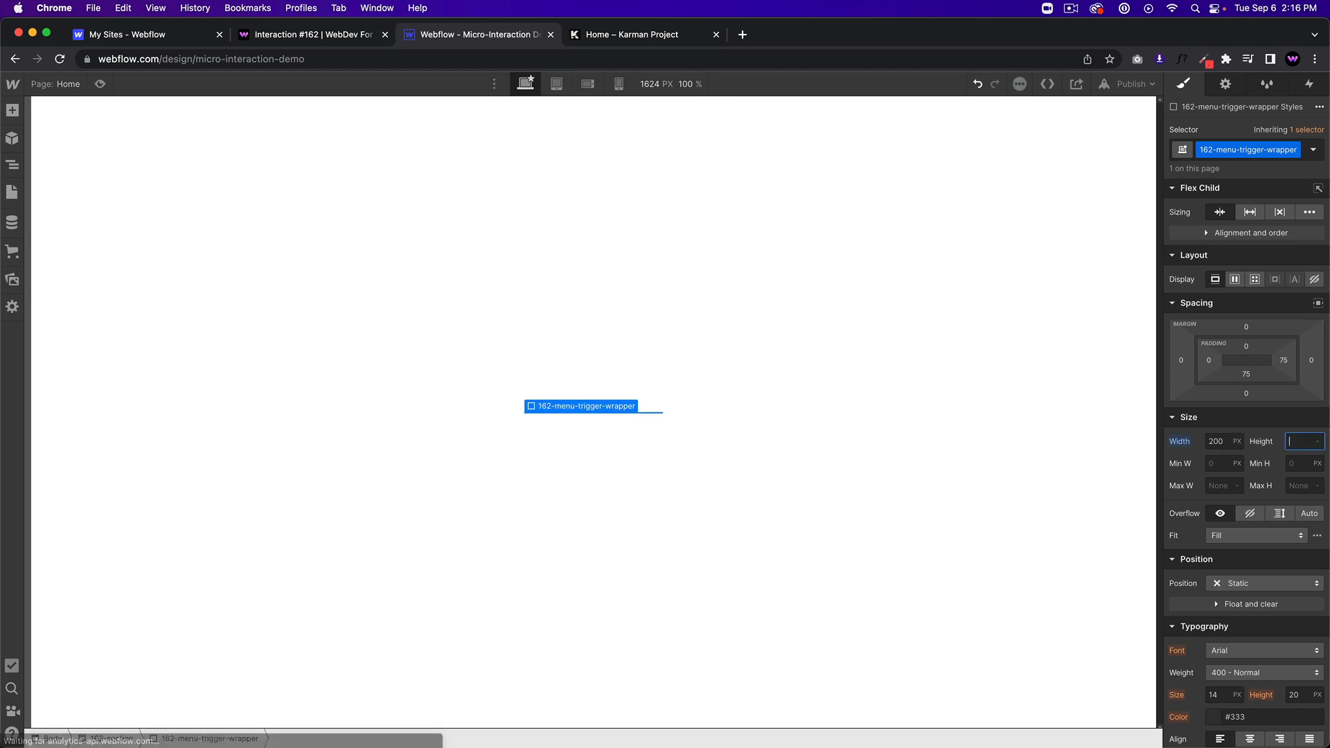
text(200)
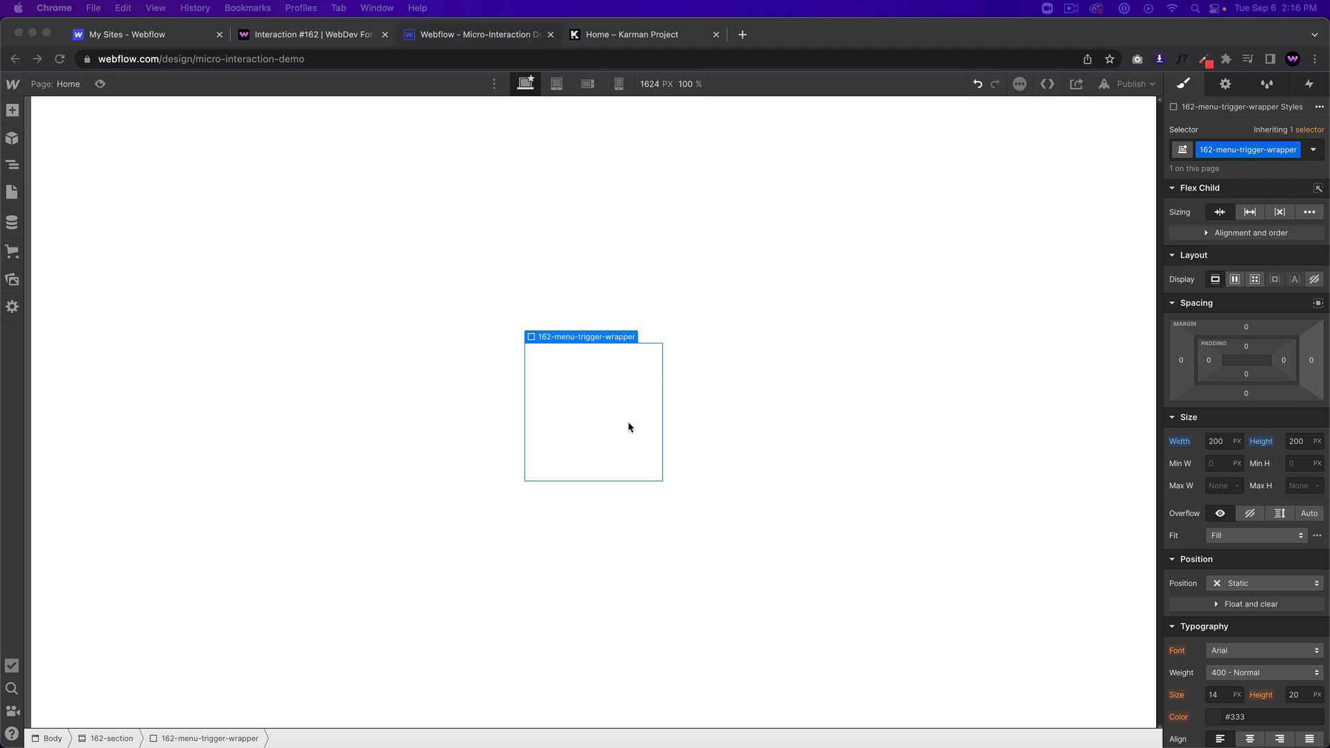
- Set the menu trigger wrapper's position to relative and its cursor to pointer
scroll(1289, 554, down, 2)
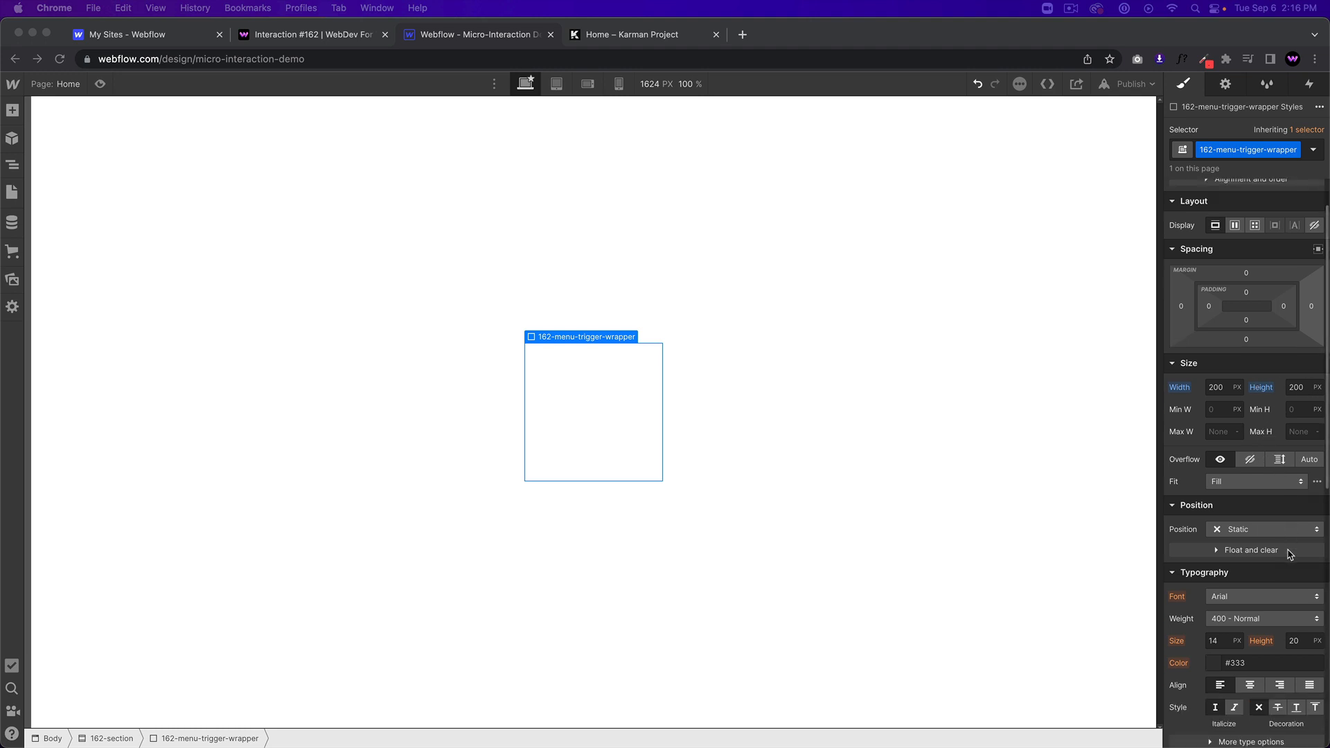
click(1269, 512)
click(1268, 512)
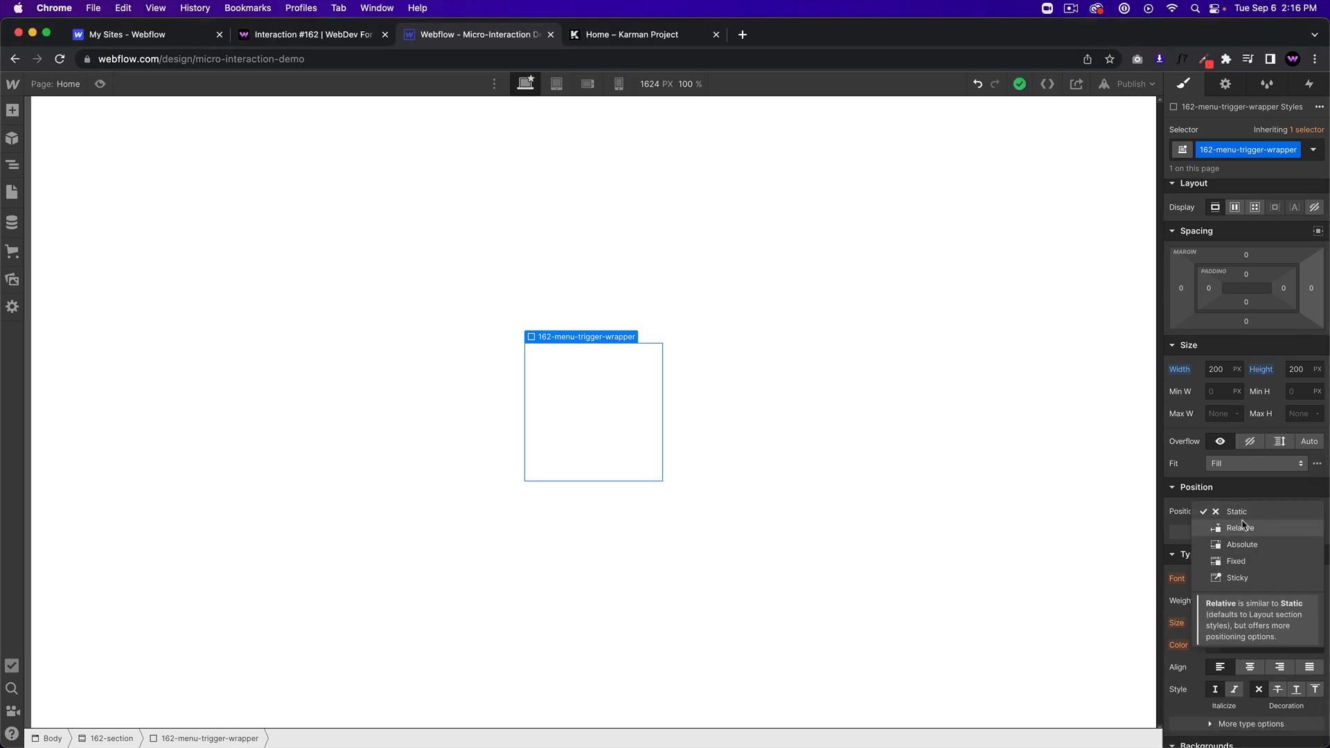
click(1240, 529)
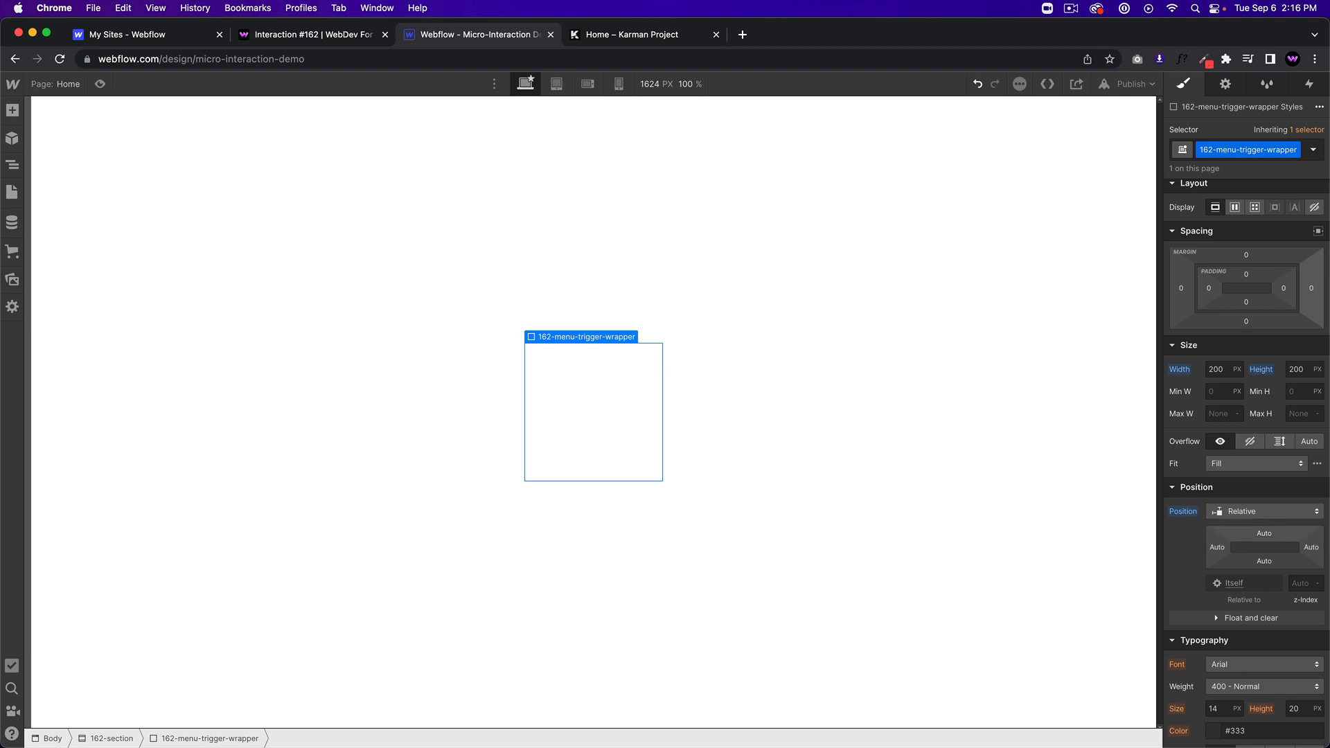
scroll(1259, 610, down, 10)
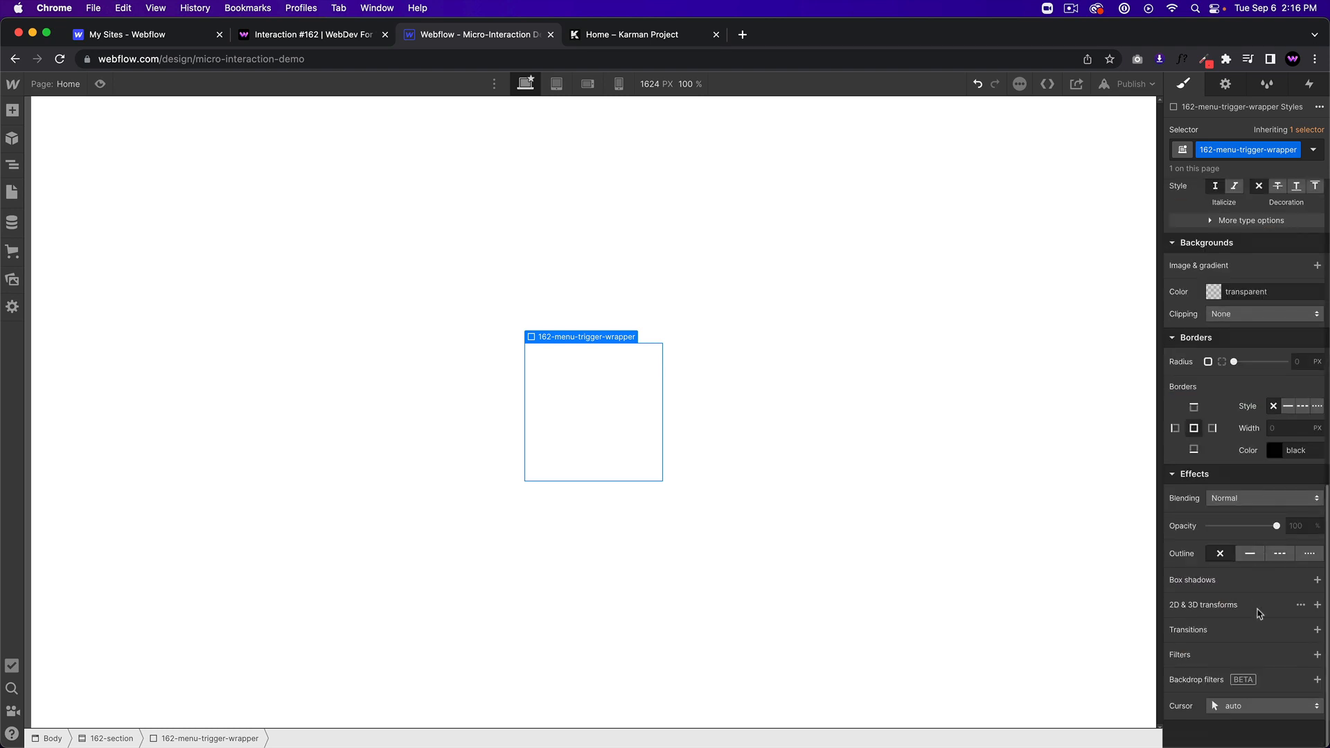
click(1224, 709)
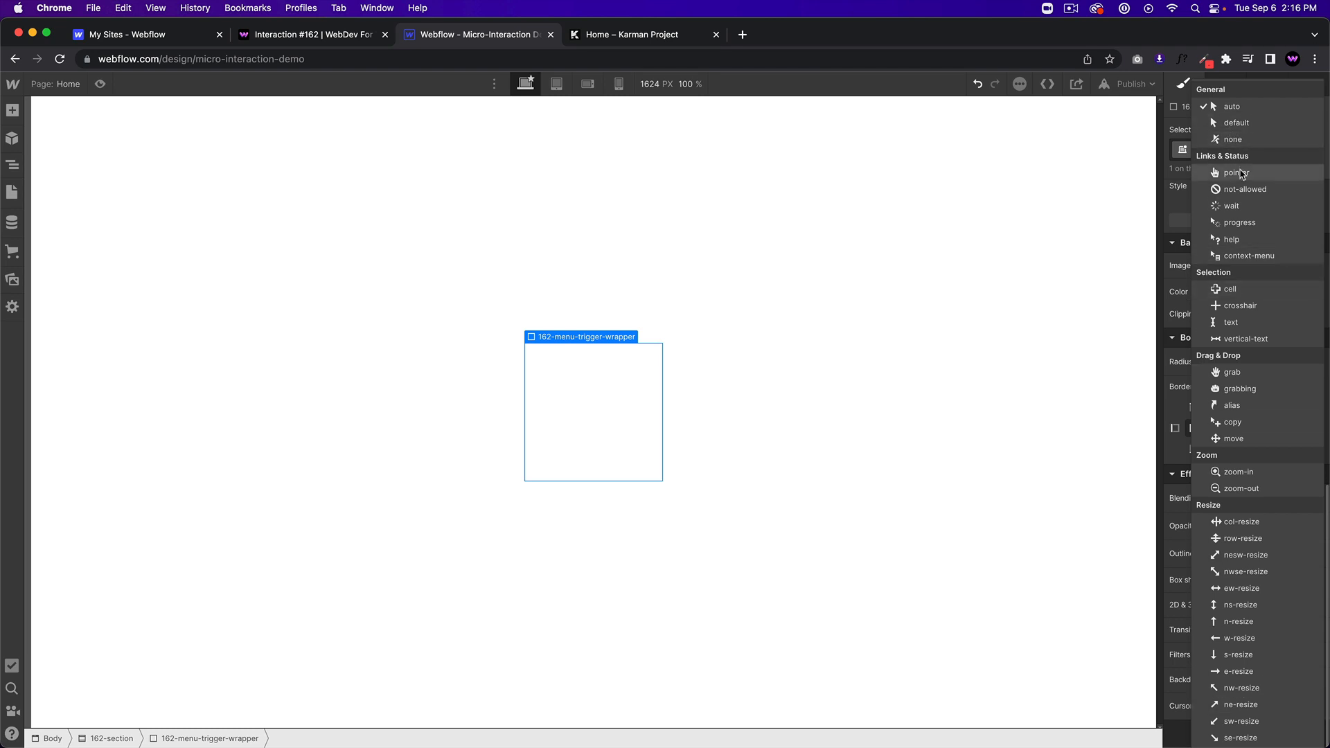
click(1243, 175)
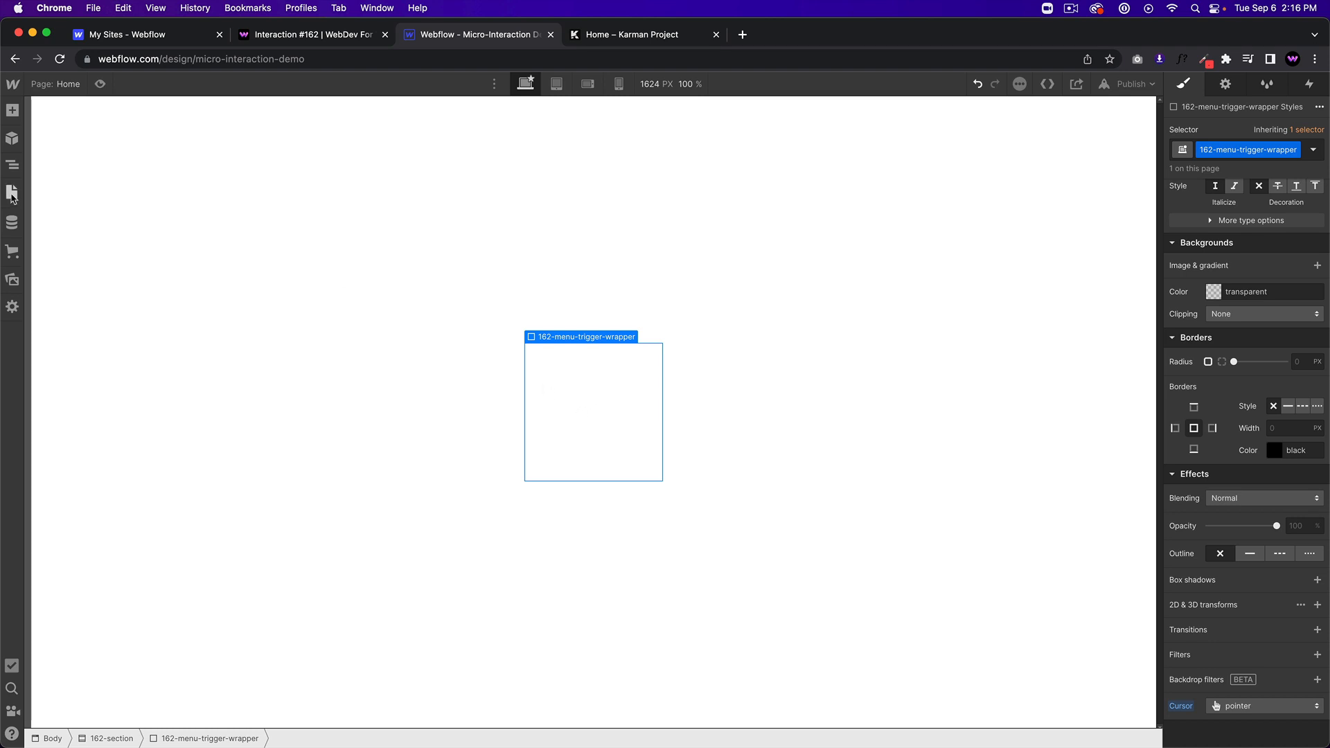
- Add a div block inside the menu trigger wrapper and give it the class 162-menu-trigger-out
click(12, 165)
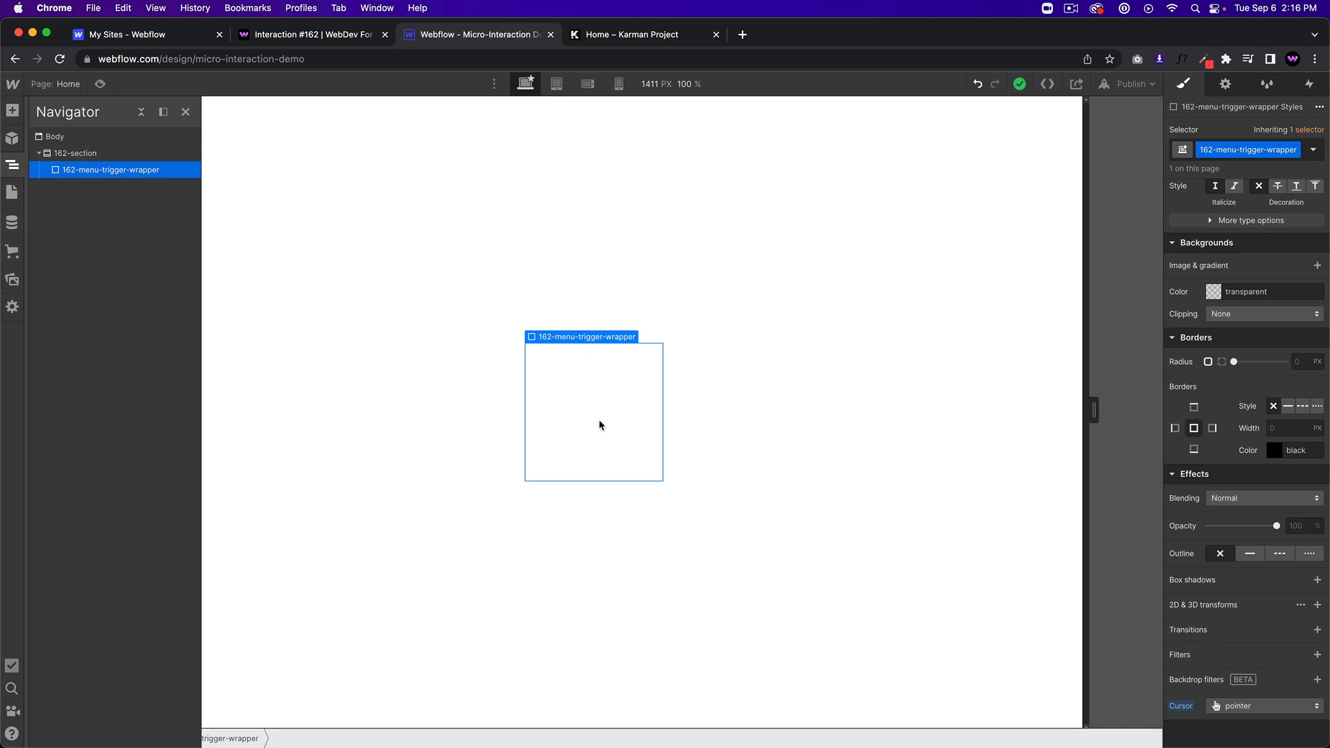
key(z)
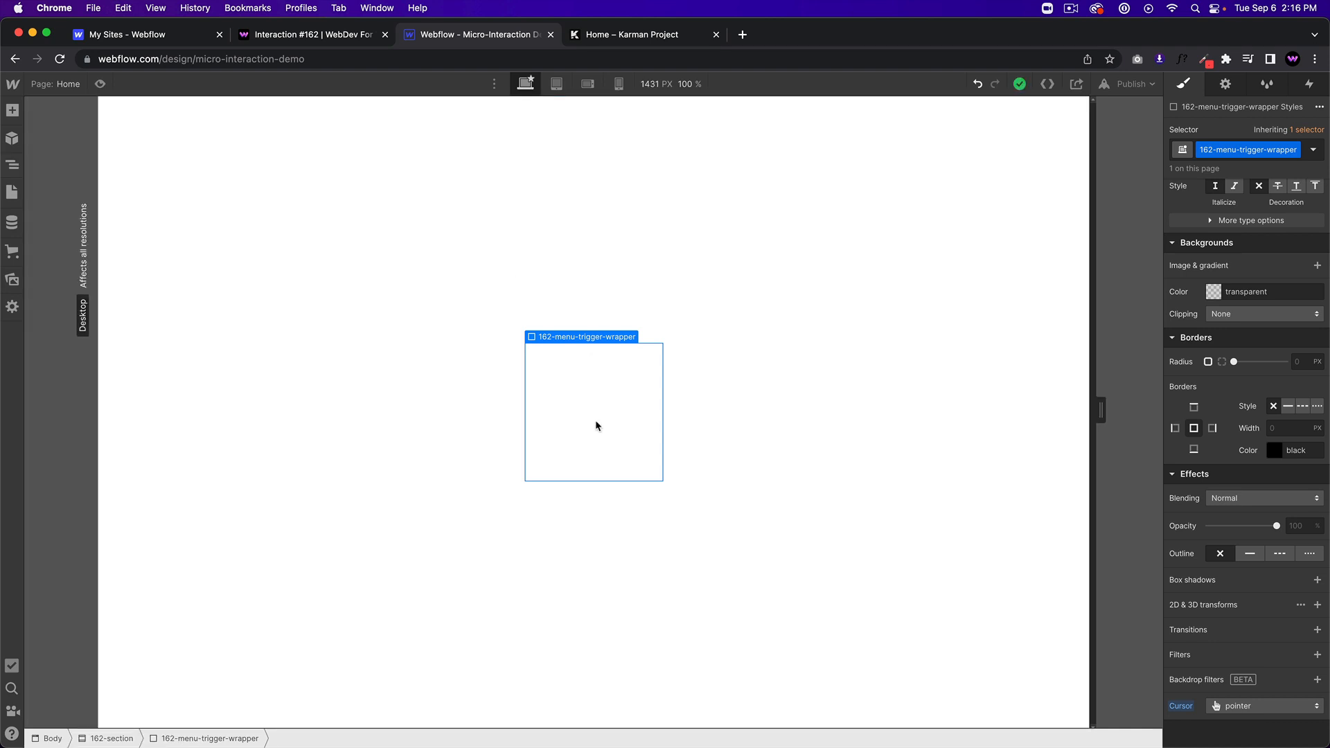
key(super+e)
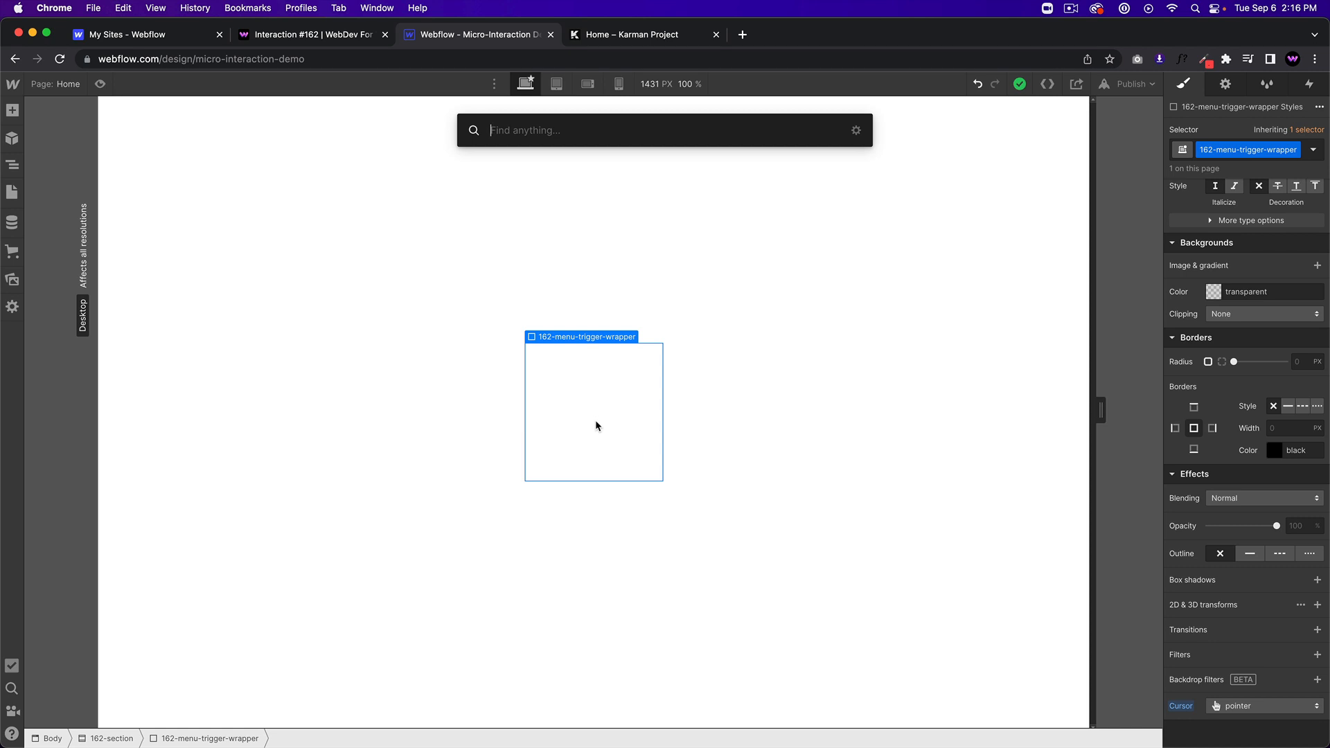
text(div)
key(Return)
click(1212, 150)
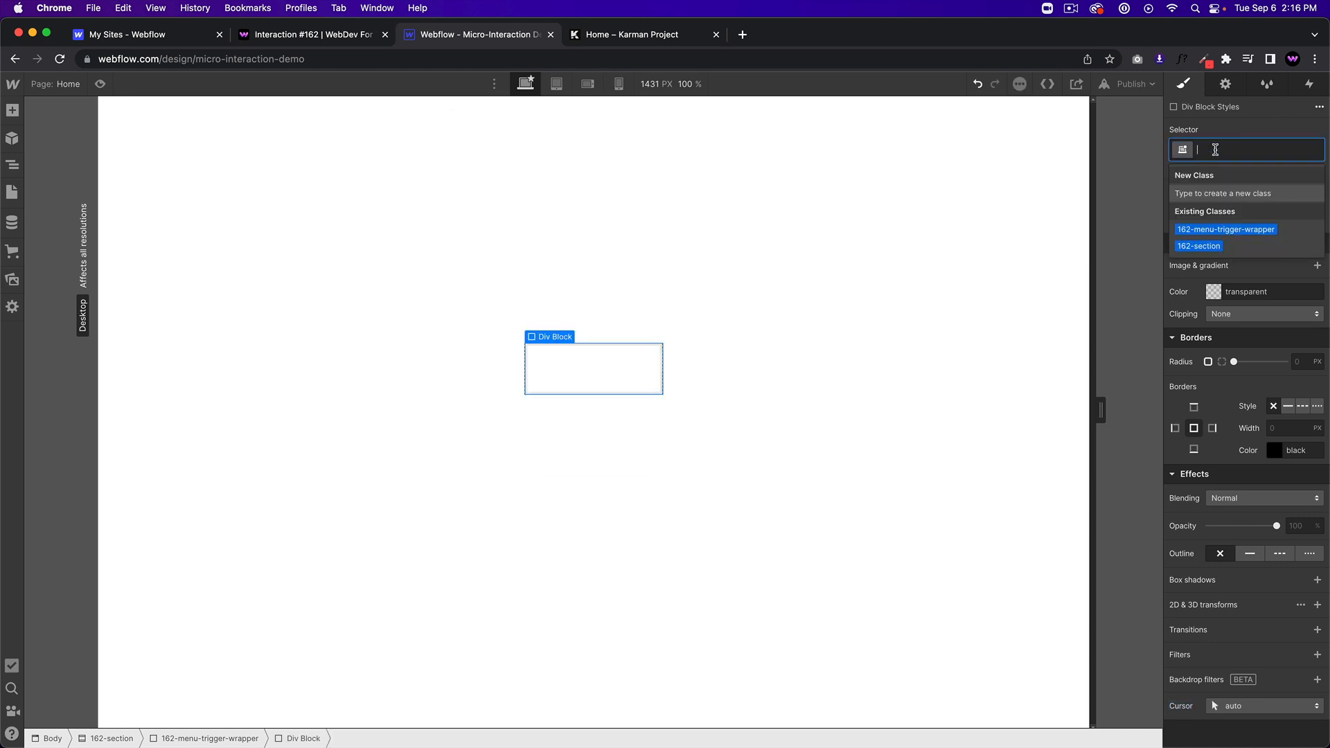
text(162)
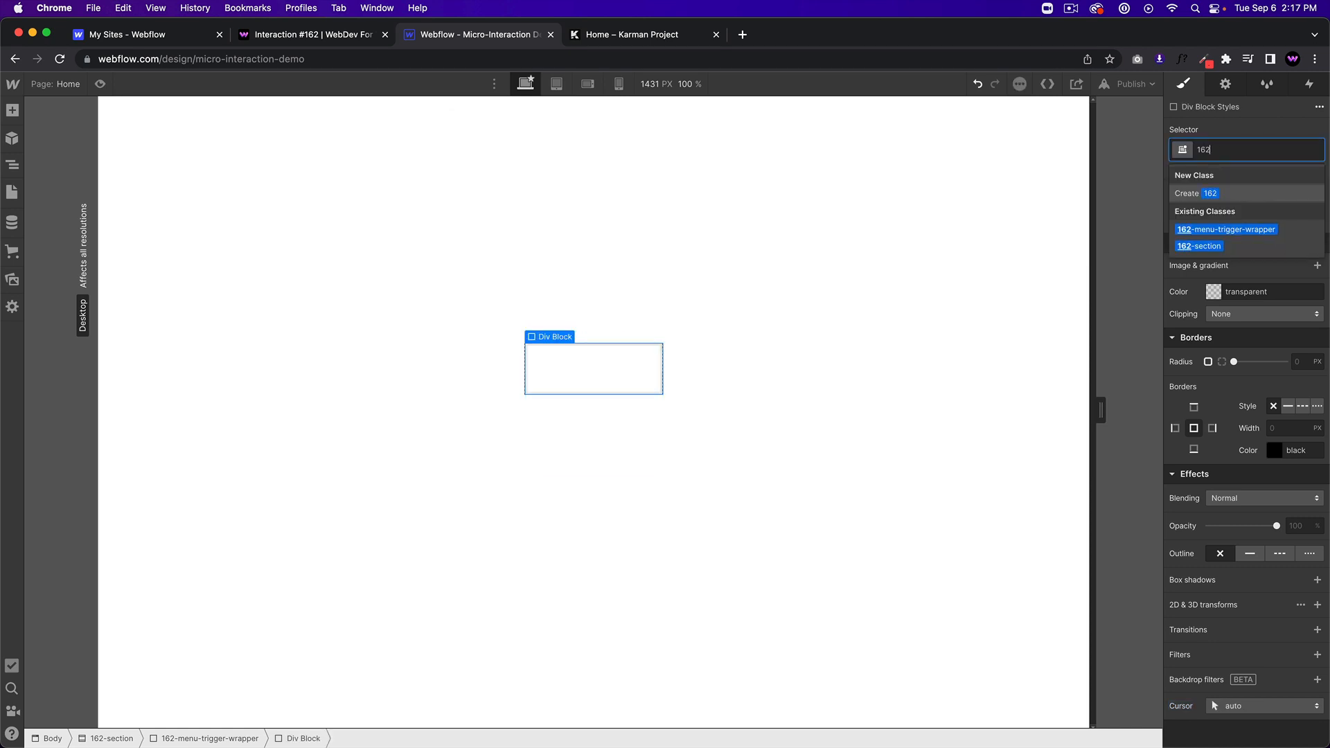
text(-menu-t)
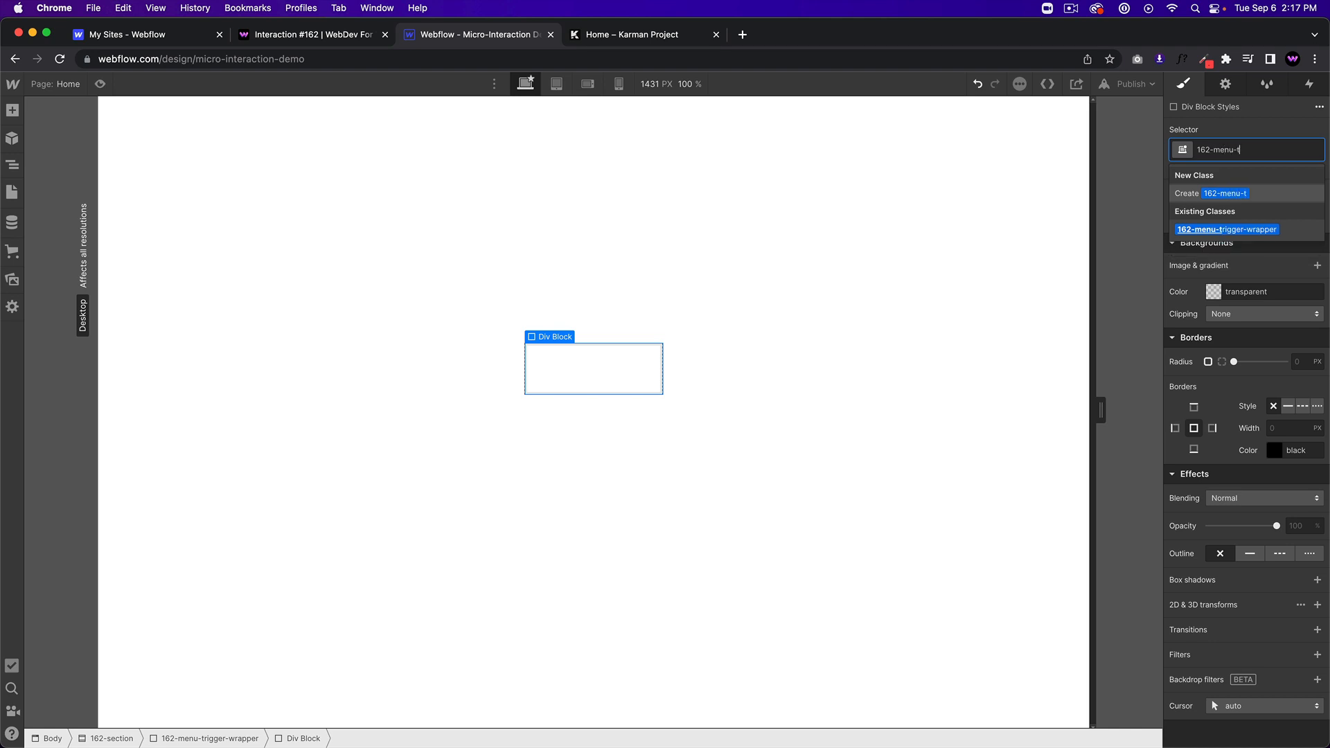
text(rigger-out)
key(Return)
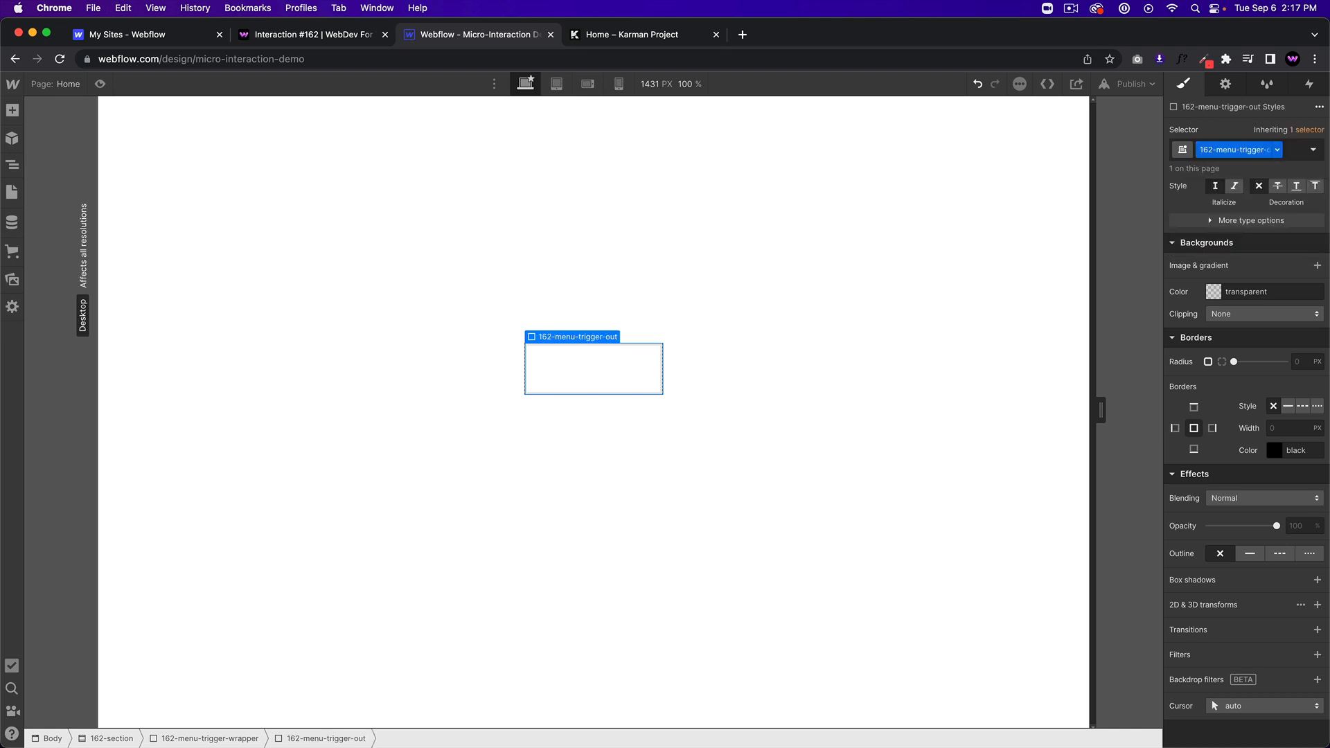
- Rename the selected div block's class to 162-menu-trigger-outer
double_click(1239, 143)
text(er)
key(Return)
- Examine the finished menu trigger's design and its hover and click states in the Interaction #162 demo, returning to the Webflow Designer
click(315, 36)
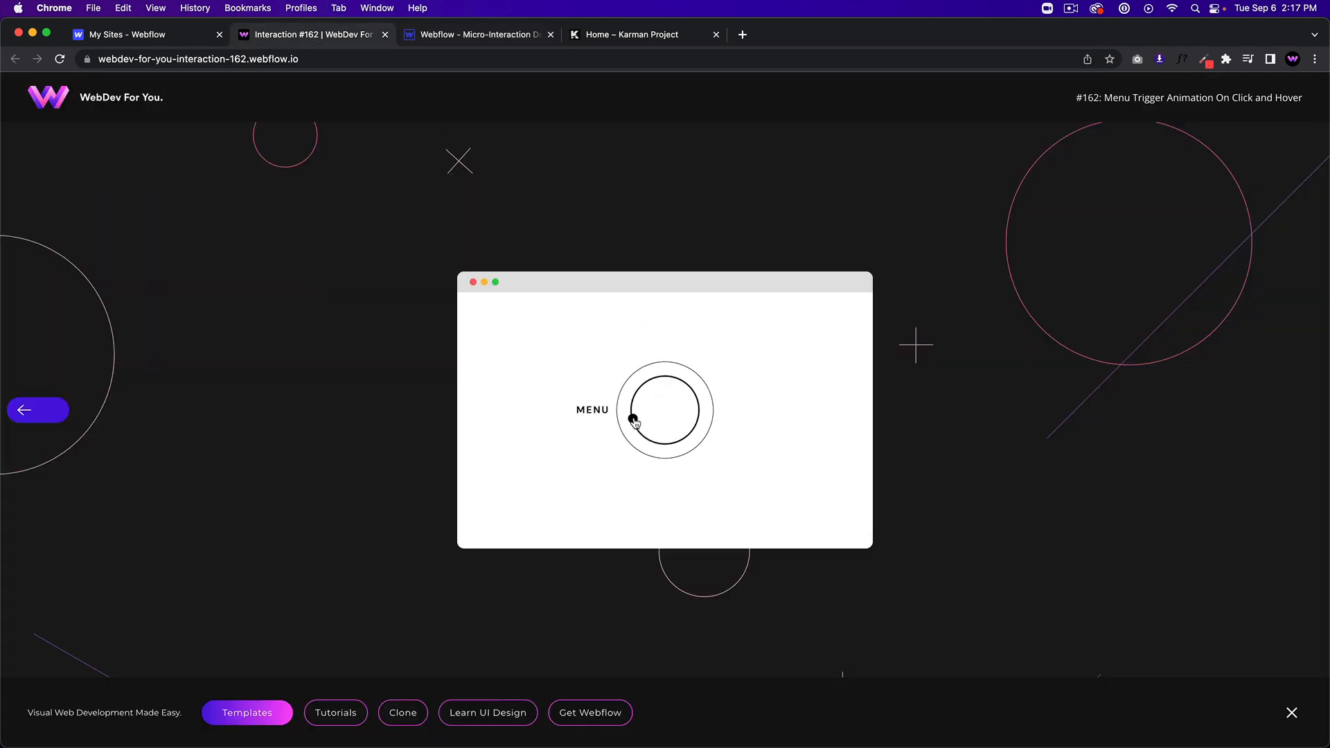
click(648, 414)
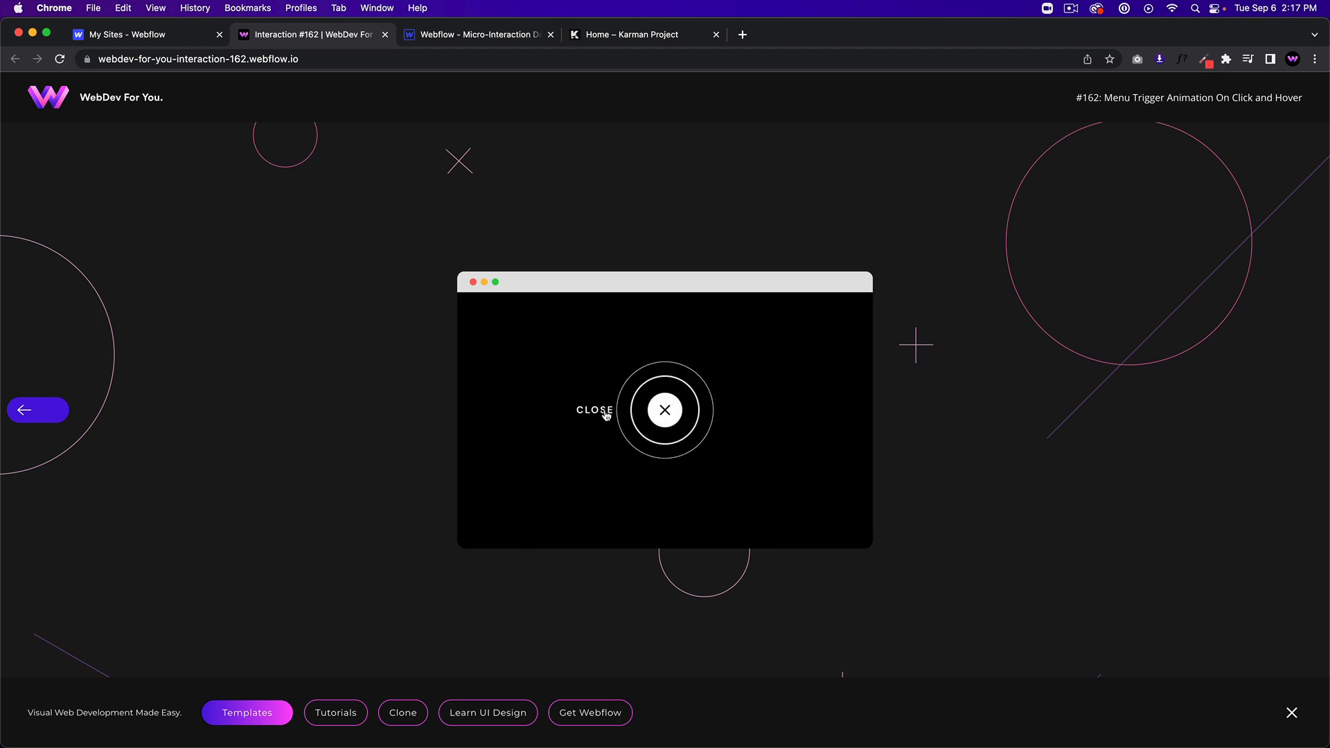
click(470, 35)
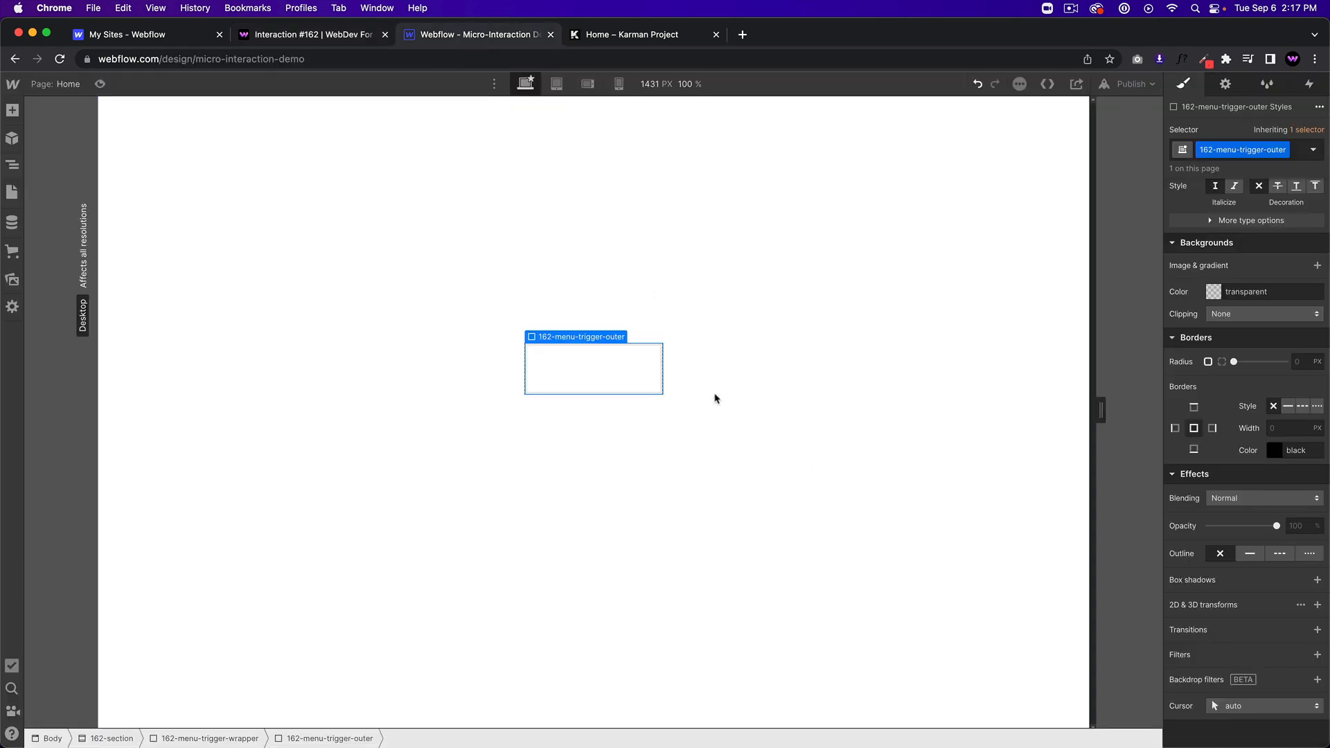
- Set the position of 162-menu-trigger-outer to absolute with 0% offsets on all four sides, filling the wrapper
scroll(1224, 439, up, 8)
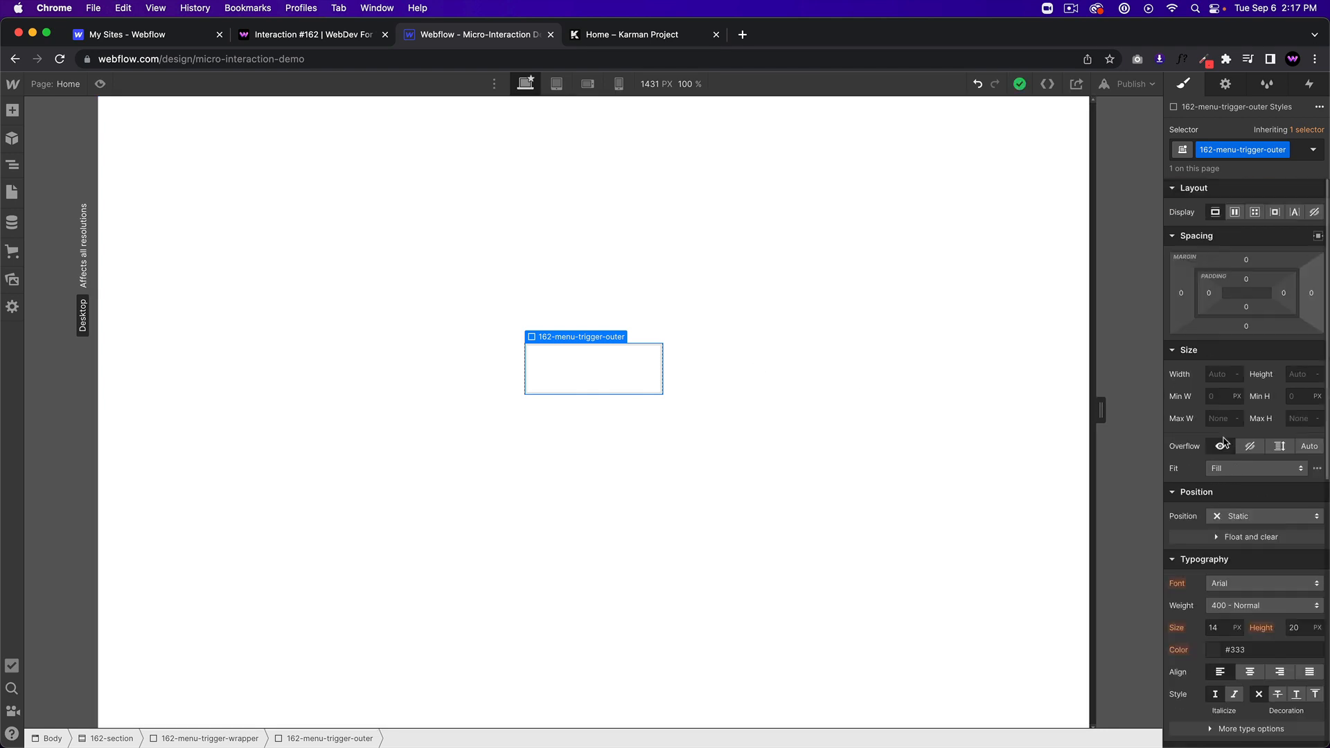
click(1244, 518)
click(1243, 550)
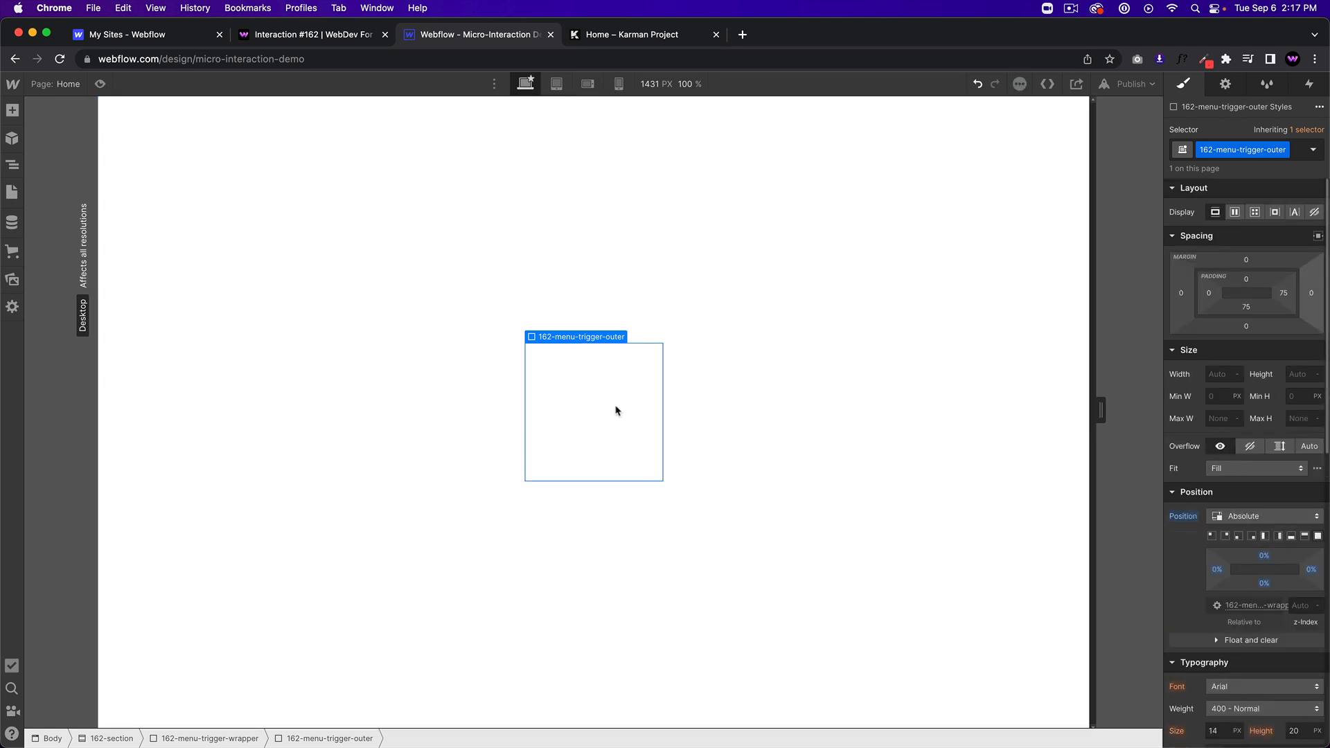
- Make 162-menu-trigger-outer a circle with a 50% border radius and a solid 1 px black border
scroll(1298, 560, down, 3)
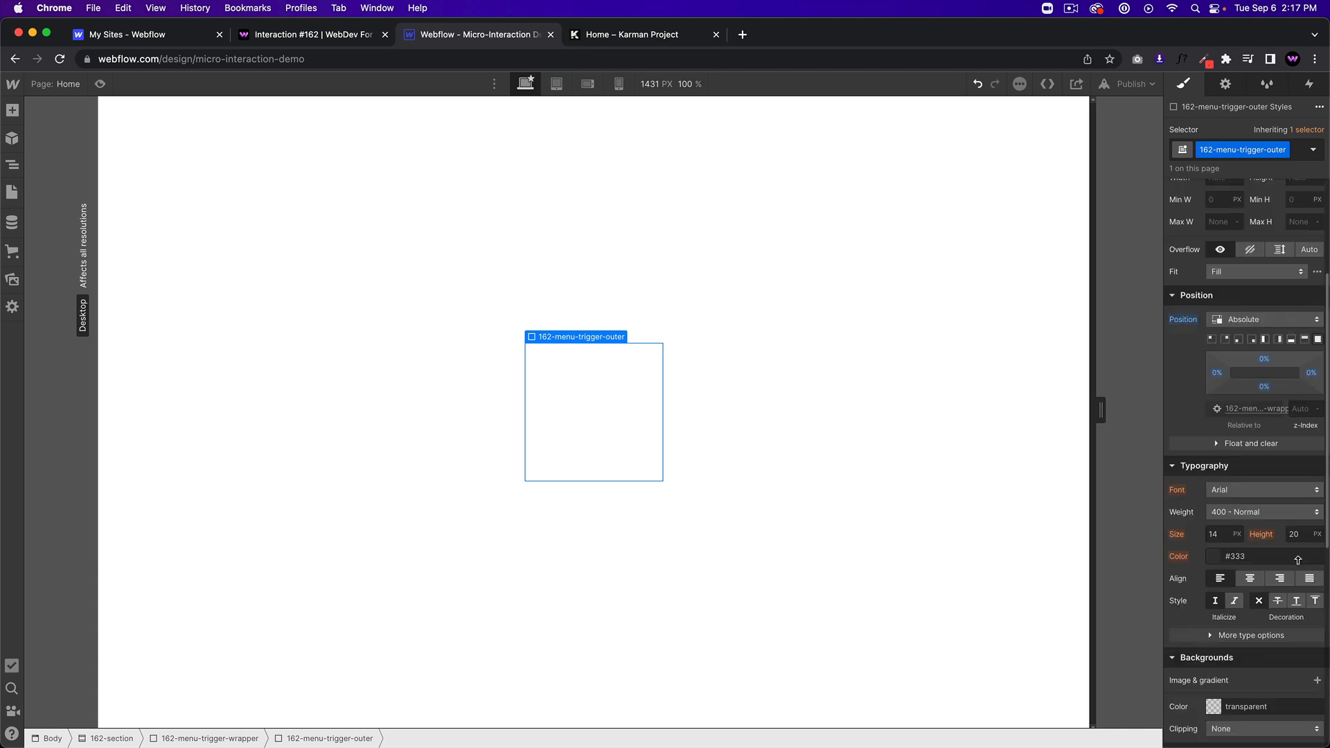
scroll(1288, 548, down, 6)
click(1298, 379)
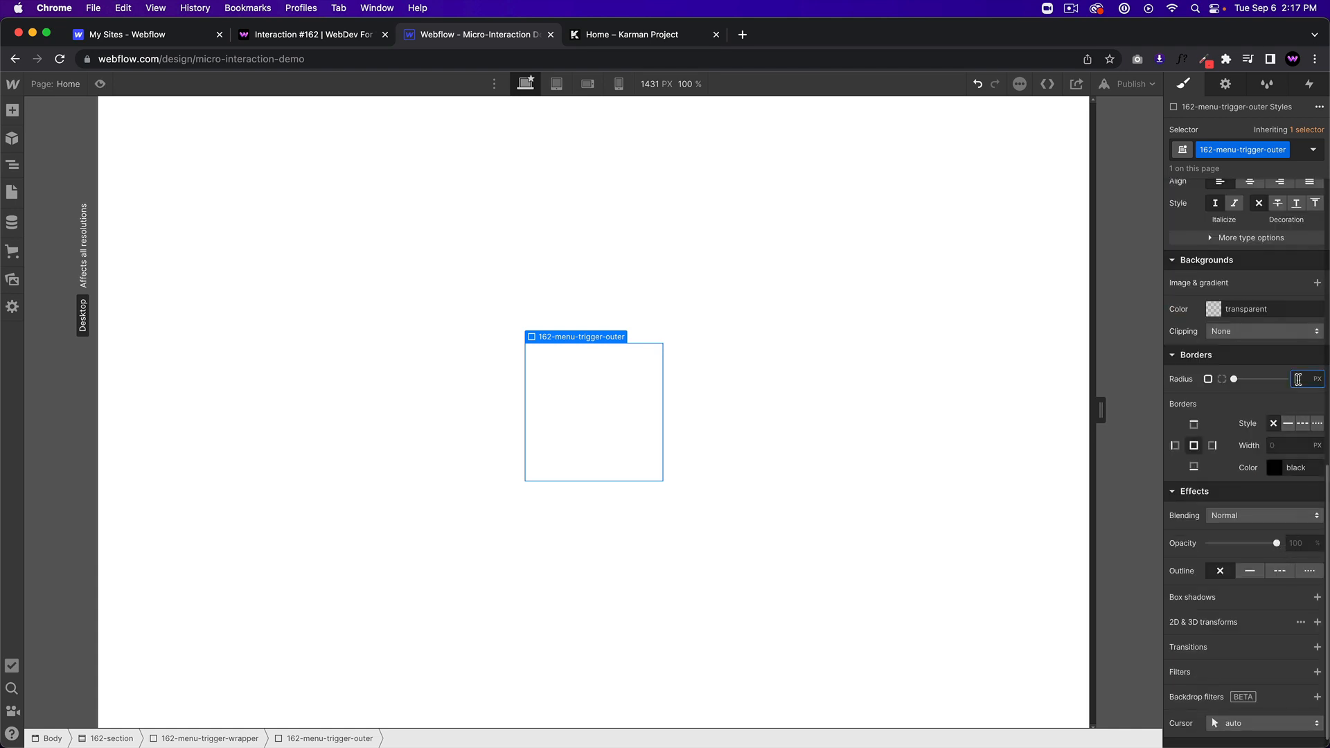
text(50%)
key(Return)
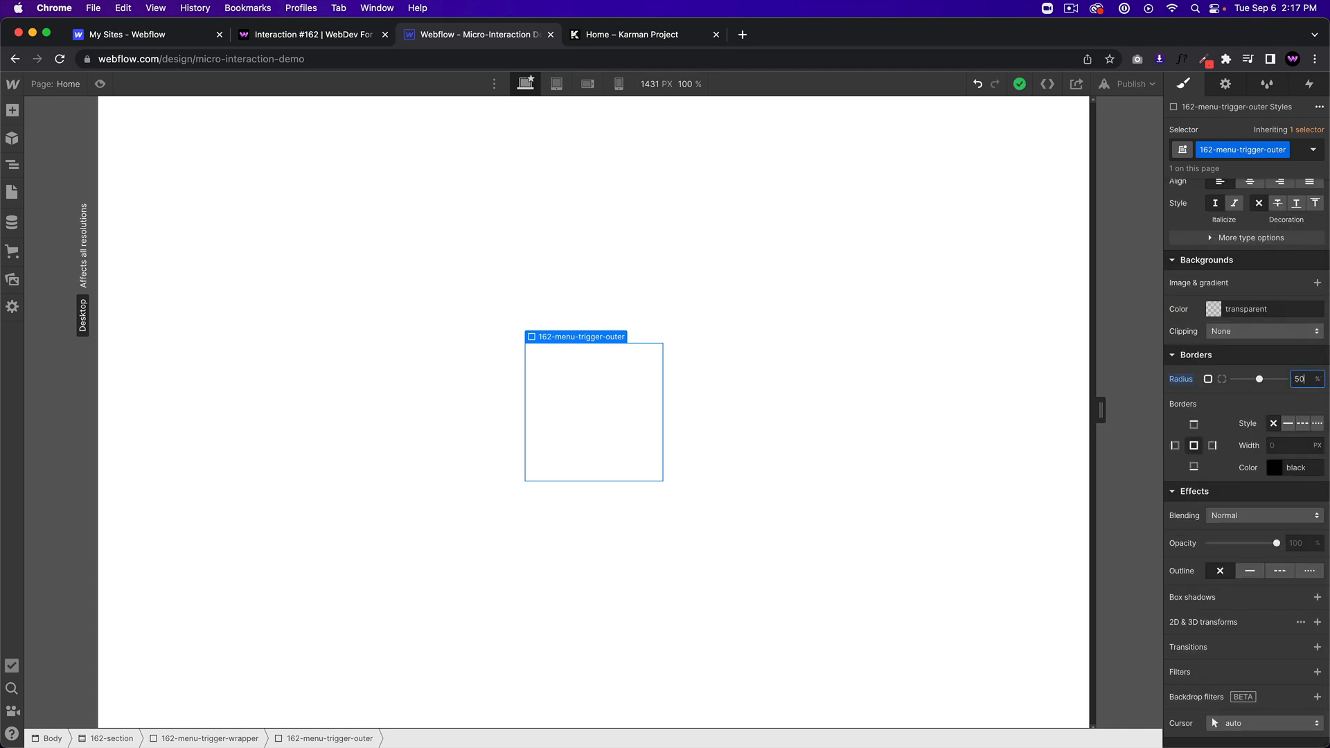
click(1288, 424)
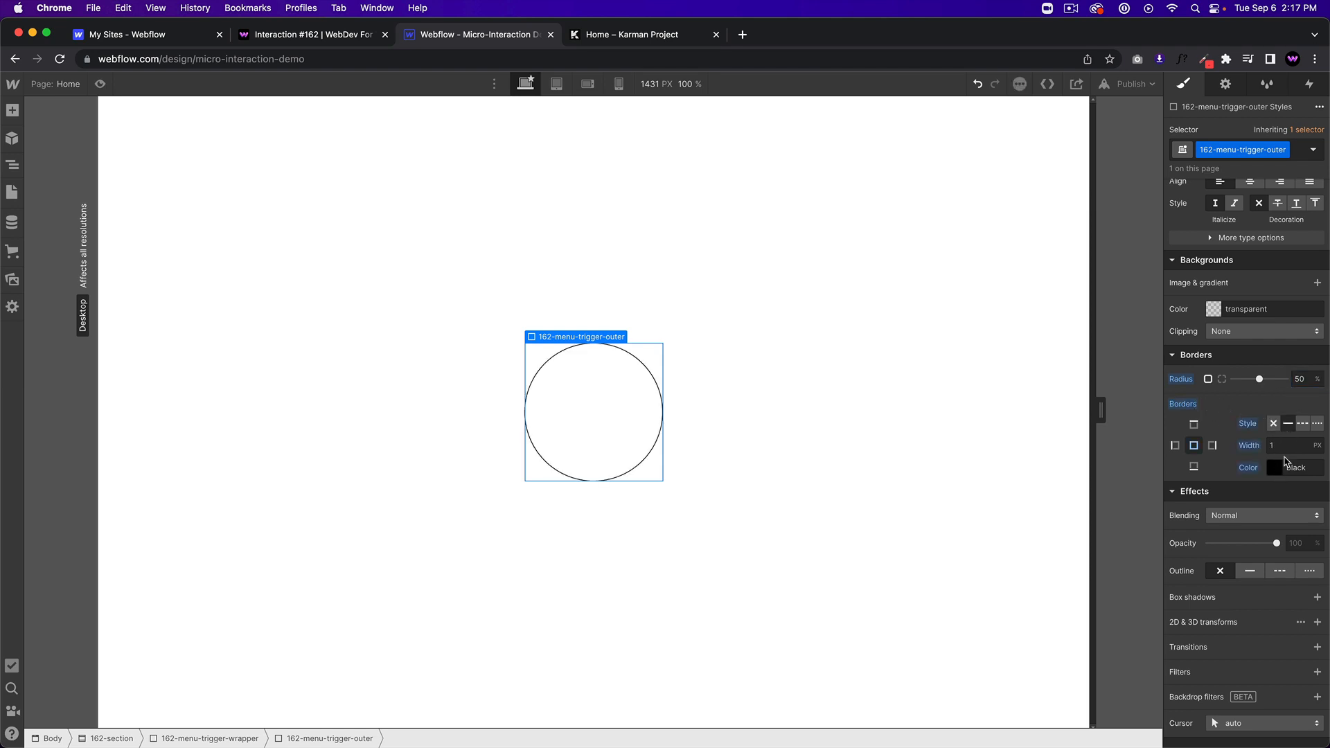
- Set 162-menu-trigger-wrapper to a horizontal flex layout with its children aligned and justified to the center
scroll(1275, 568, up, 10)
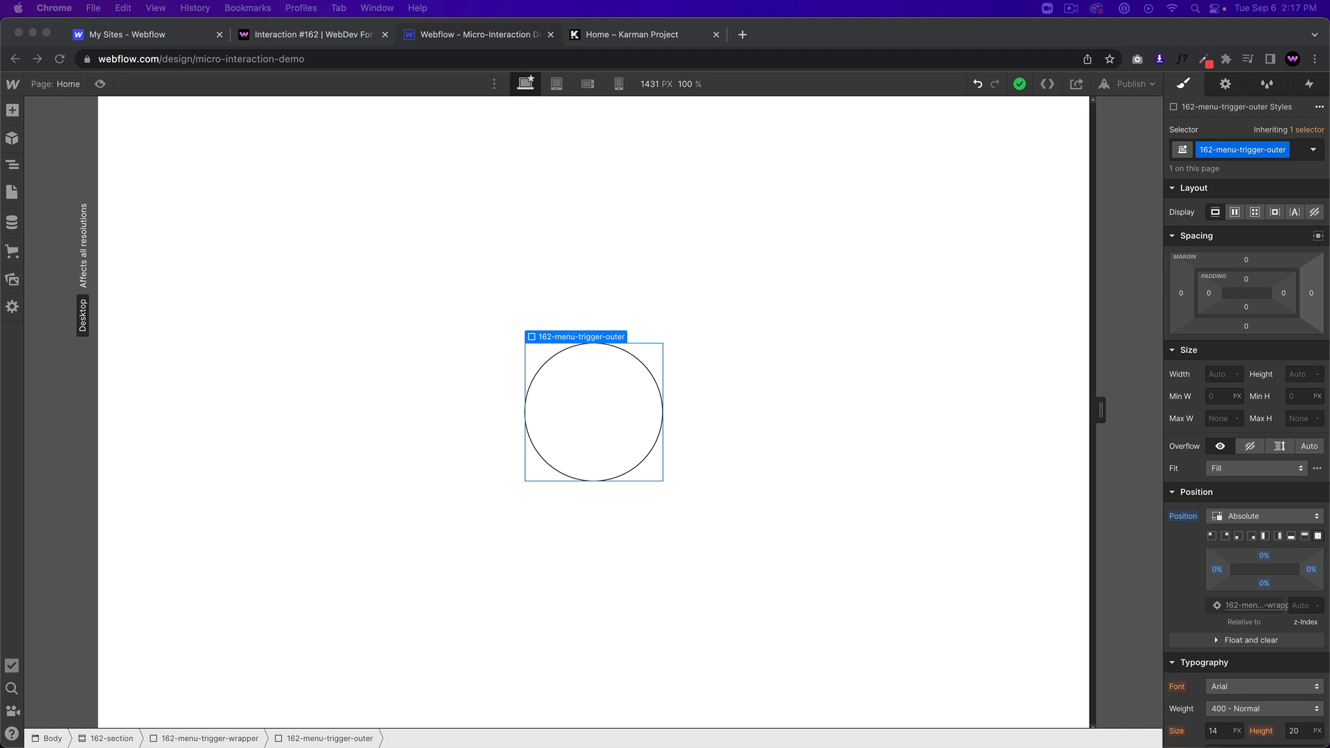
click(9, 165)
click(13, 165)
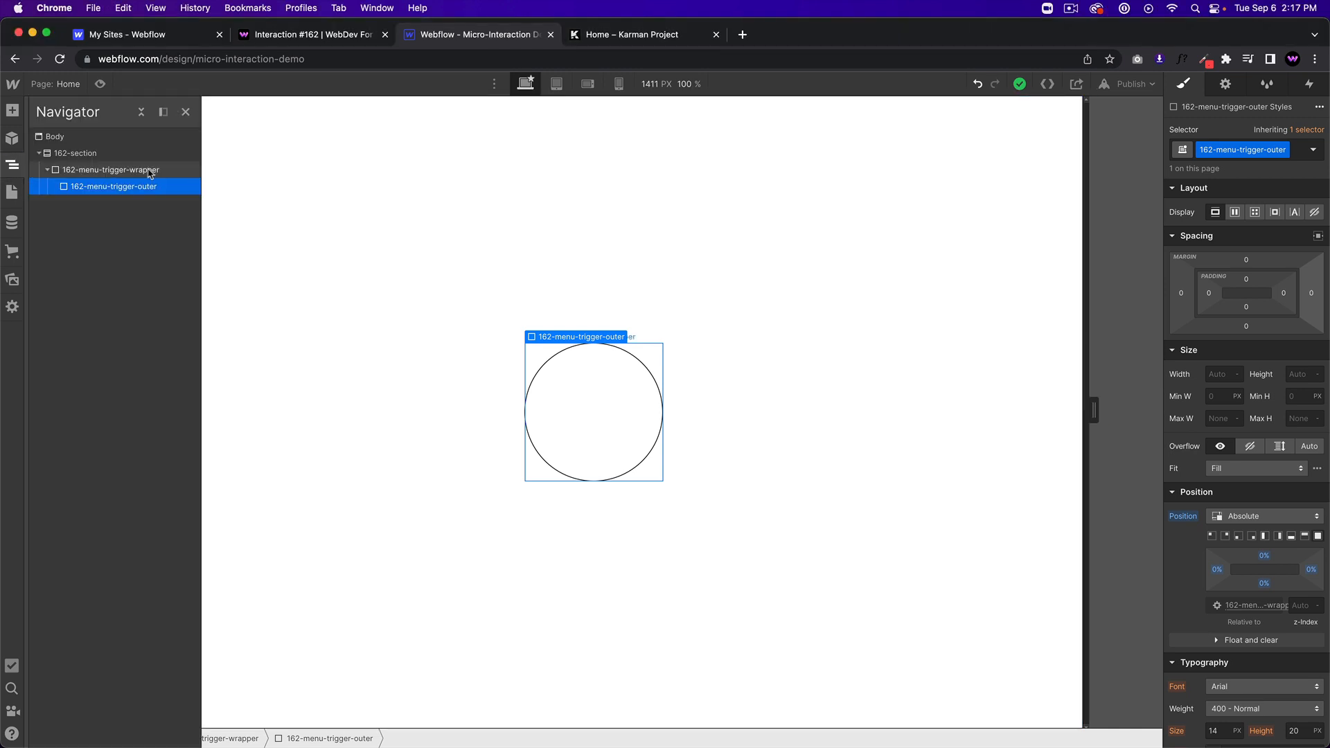
click(127, 171)
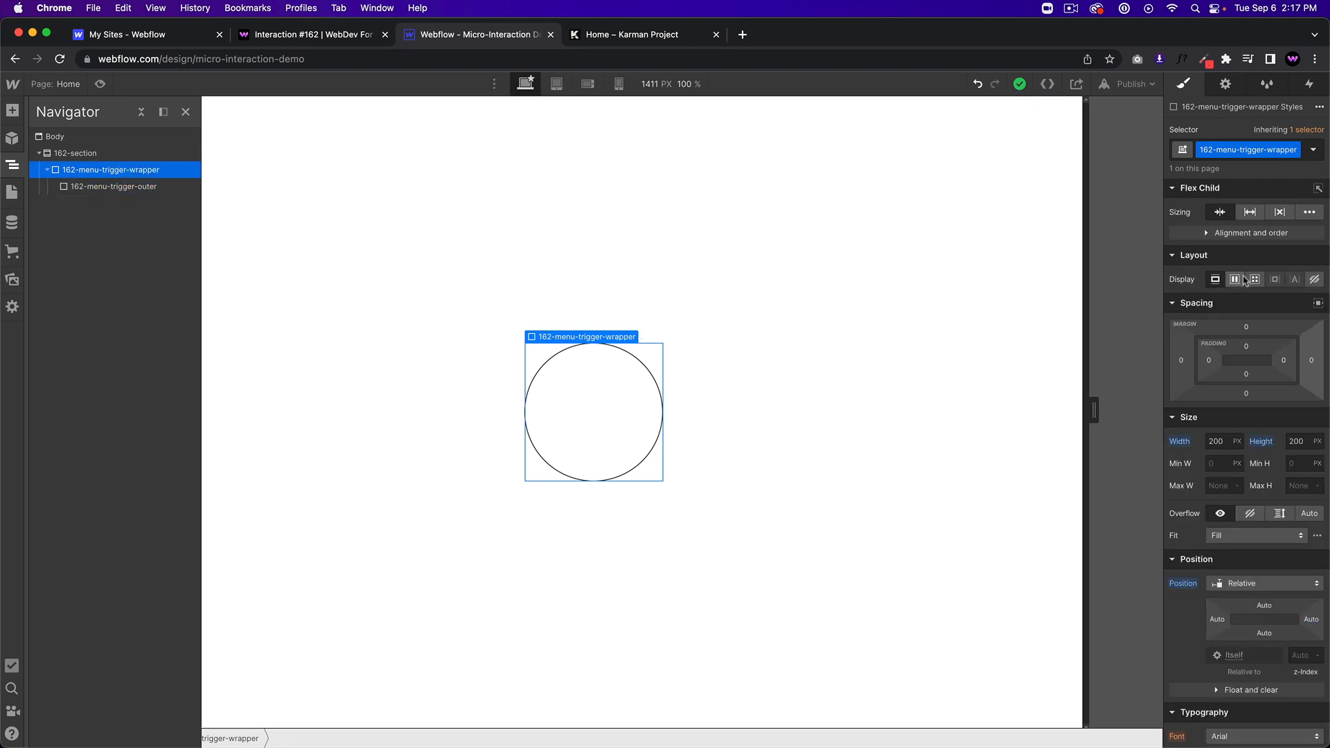
click(1236, 281)
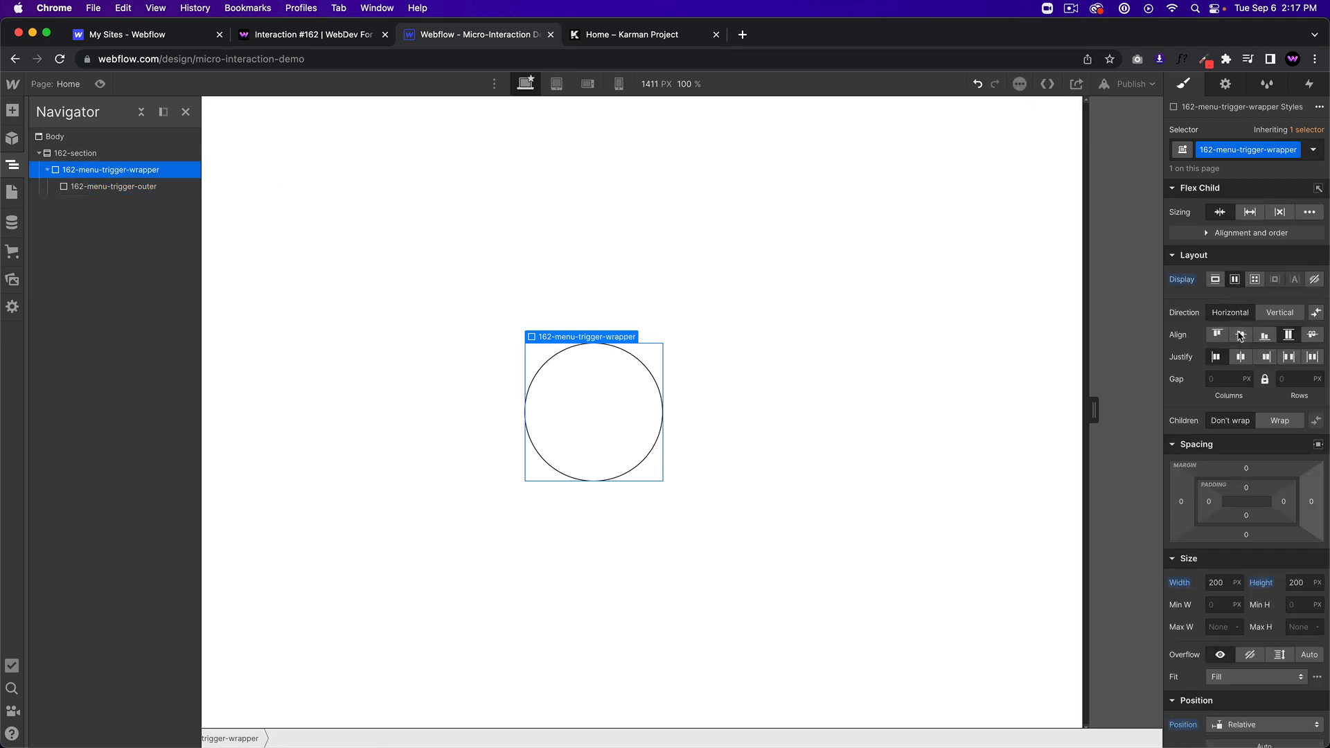
click(1241, 335)
click(1240, 357)
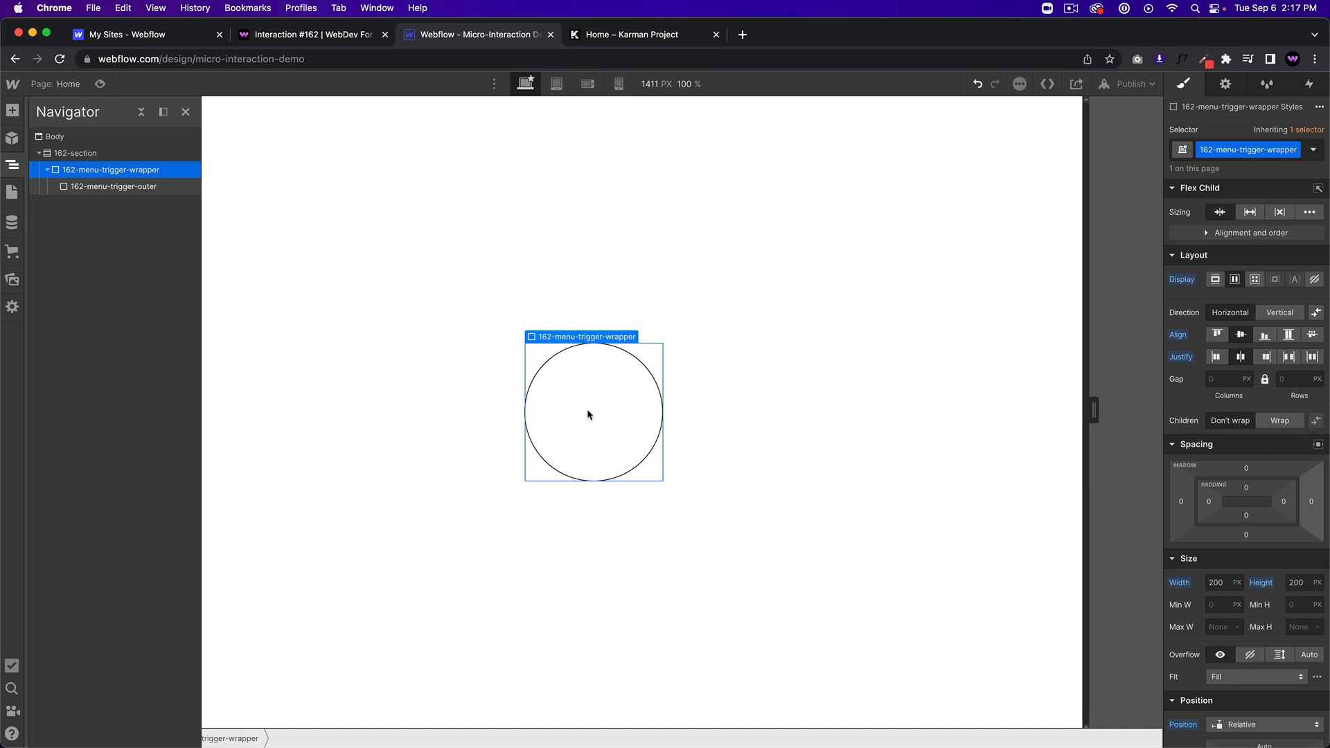
- Add a new div block with 162-menu-trigger-outer selected as its parent
click(588, 413)
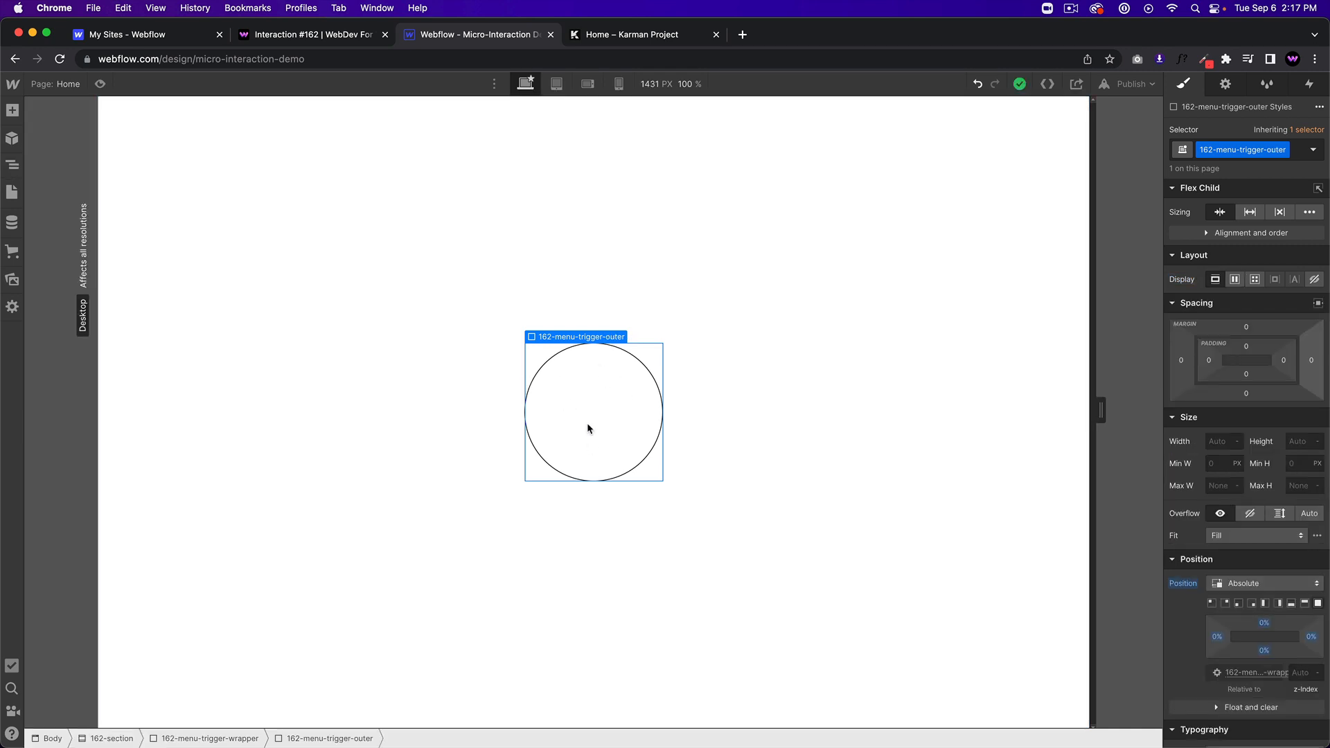
key(super+e)
text(div)
key(Return)
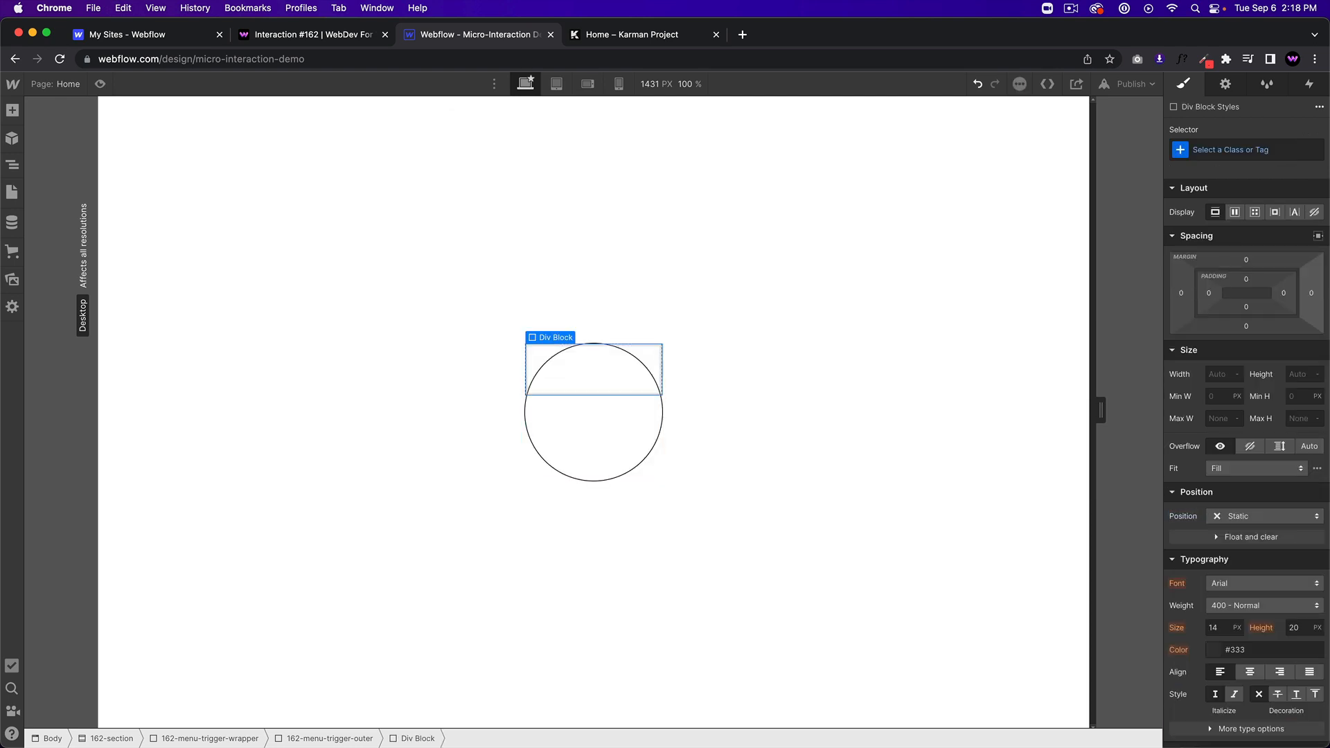
- Pin the Navigator open and move the new div block out of 162-menu-trigger-outer, directly into the menu trigger wrapper
click(12, 164)
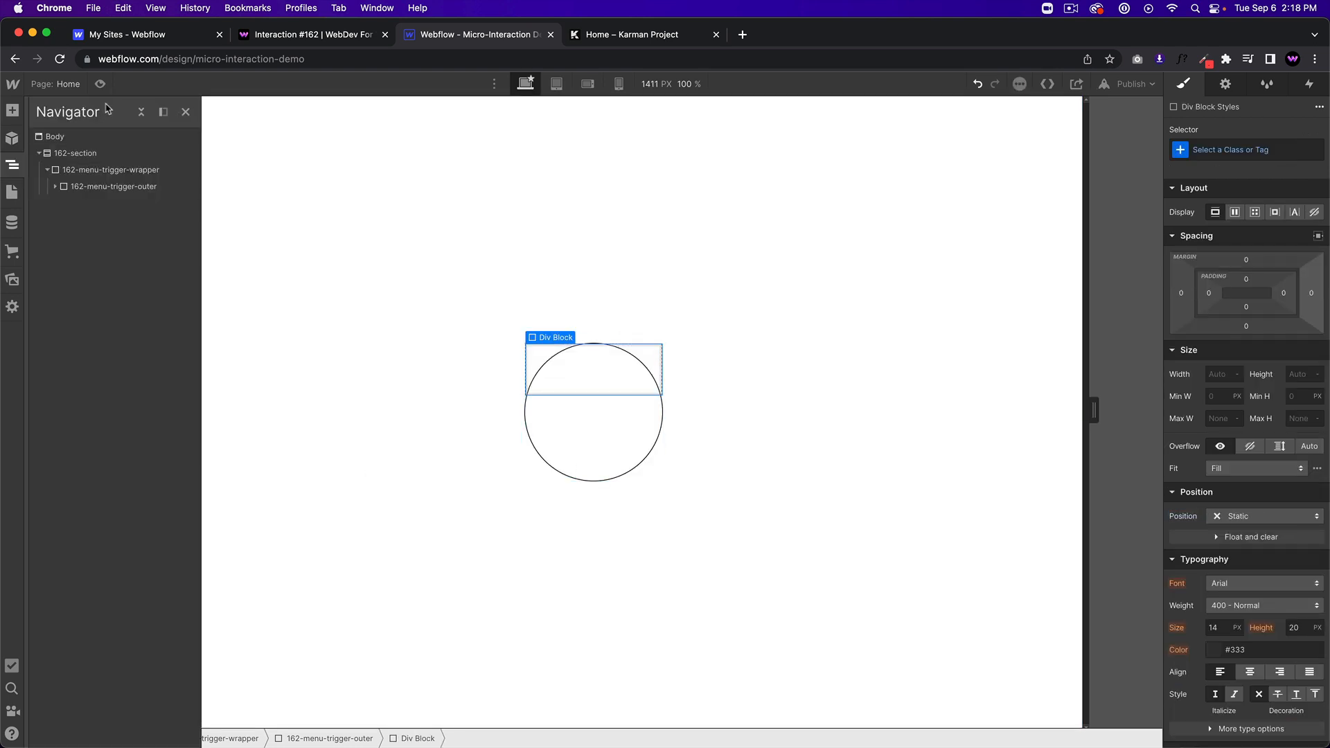
click(160, 106)
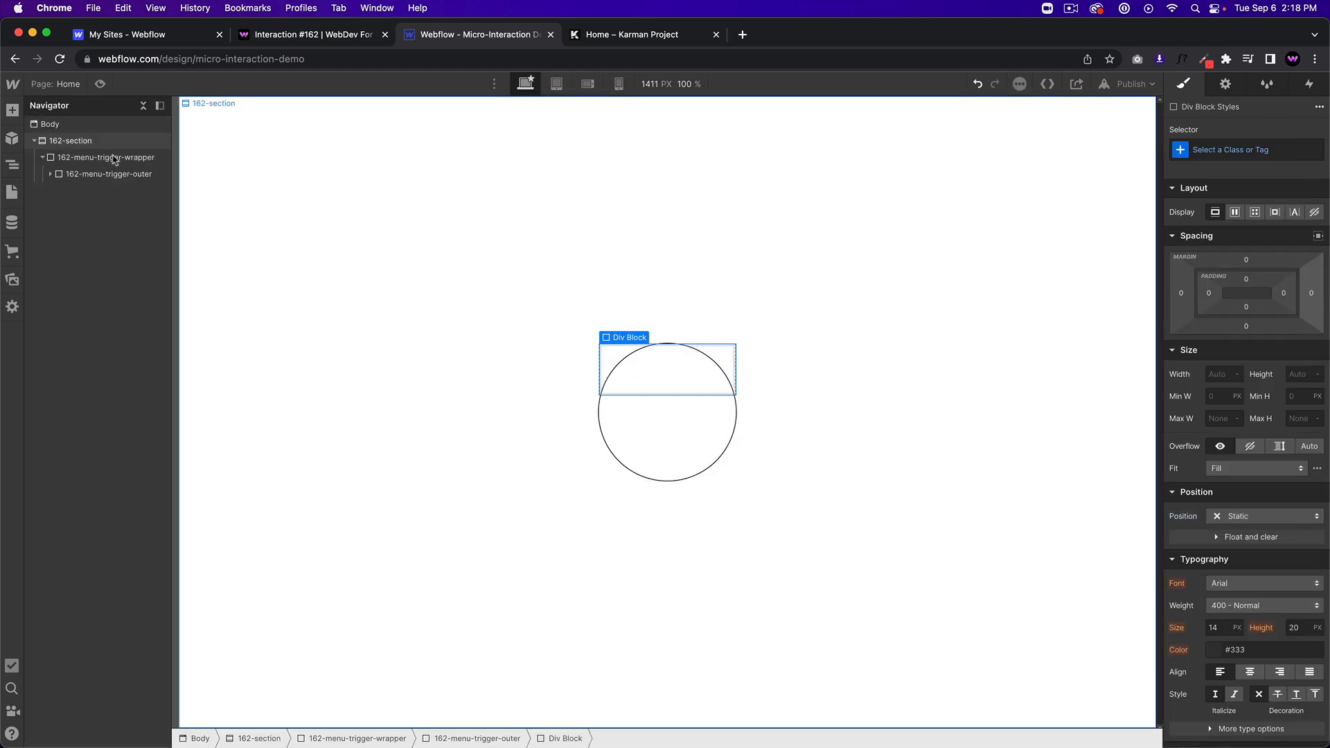
click(673, 430)
mouse_move(77, 186)
mouse_down()
mouse_move(107, 189)
mouse_move(63, 192)
mouse_up()
click(97, 160)
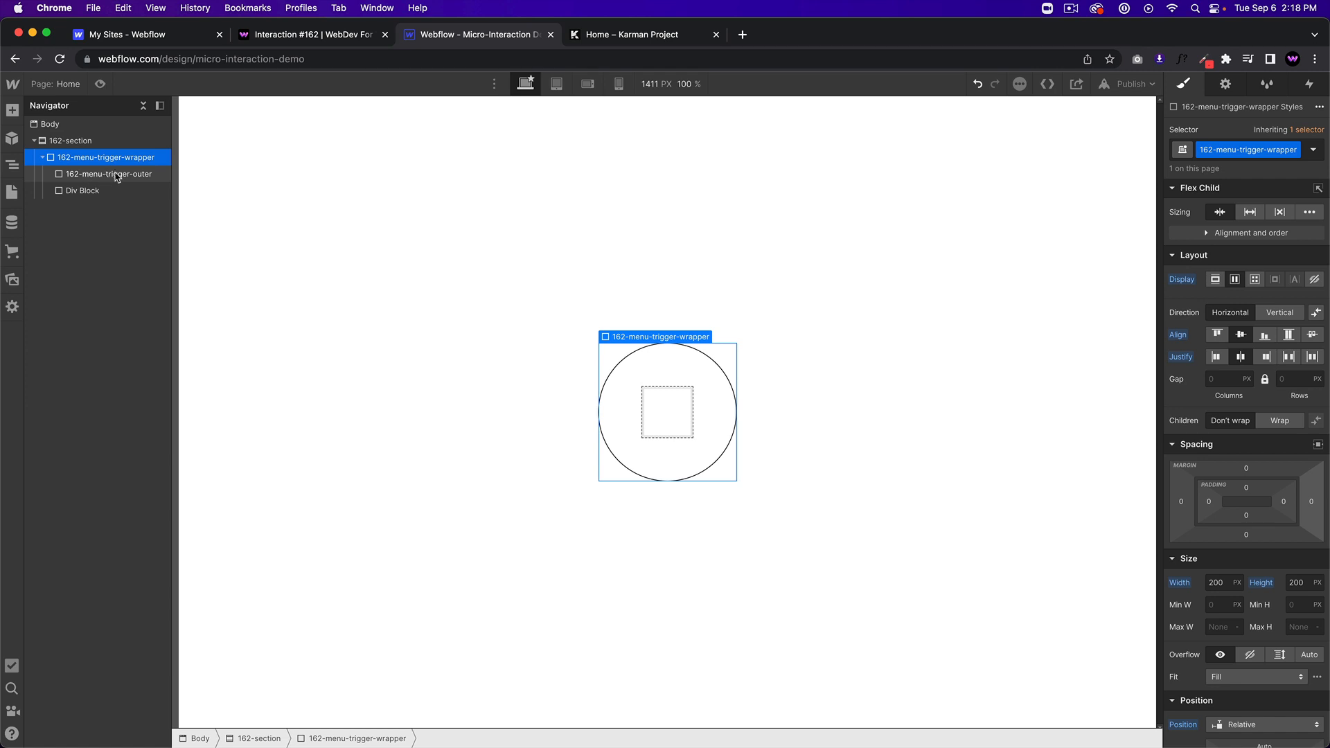
- Give the moved div block the class 162-menu-trigger-inner
click(97, 191)
click(1238, 147)
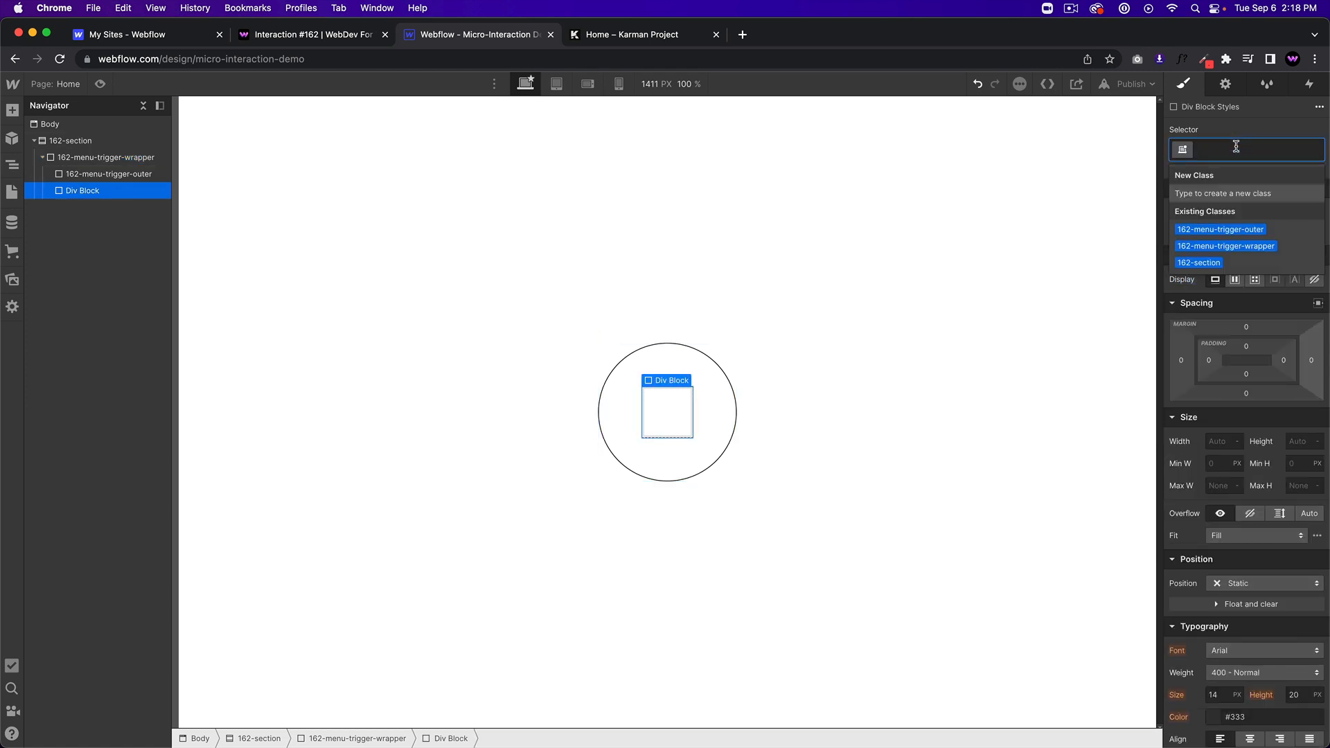
text(162-m)
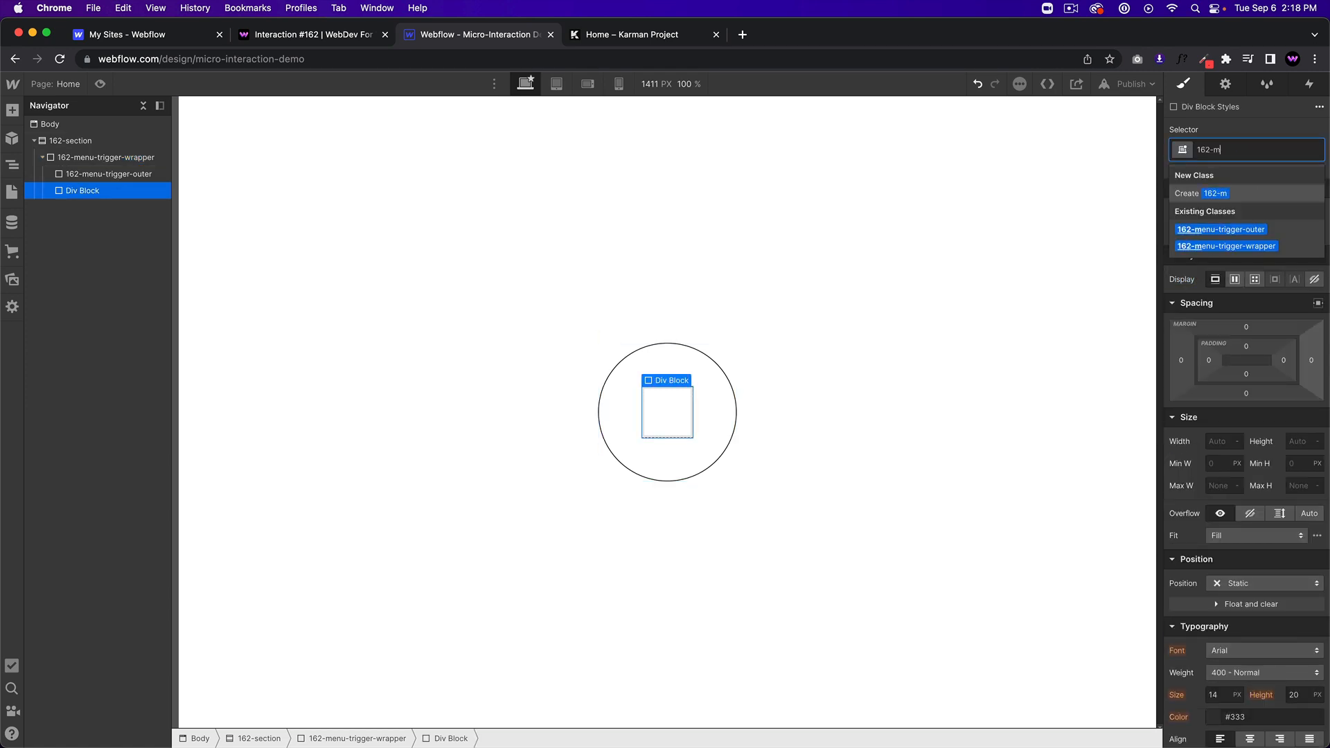
text(enu-trigger-inner)
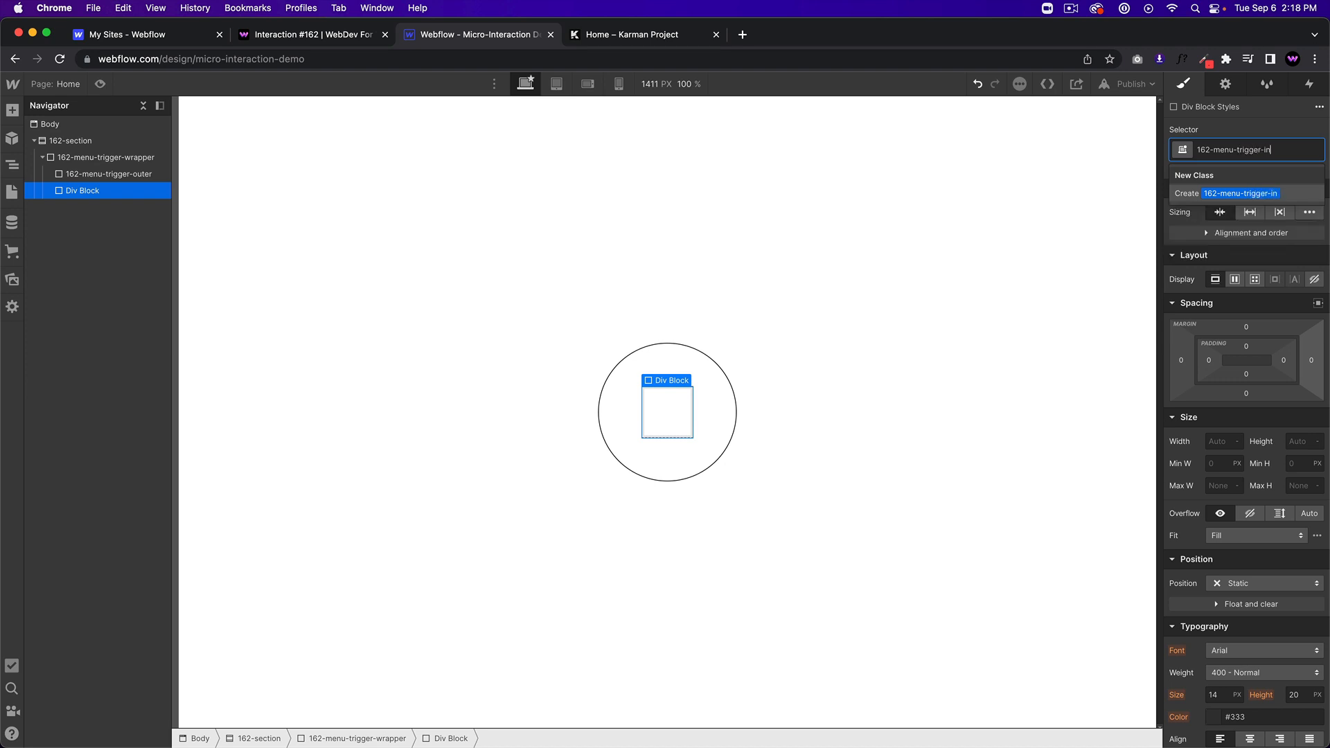
key(Return)
- Set the width and height of 162-menu-trigger-inner to 100 px each
click(1219, 437)
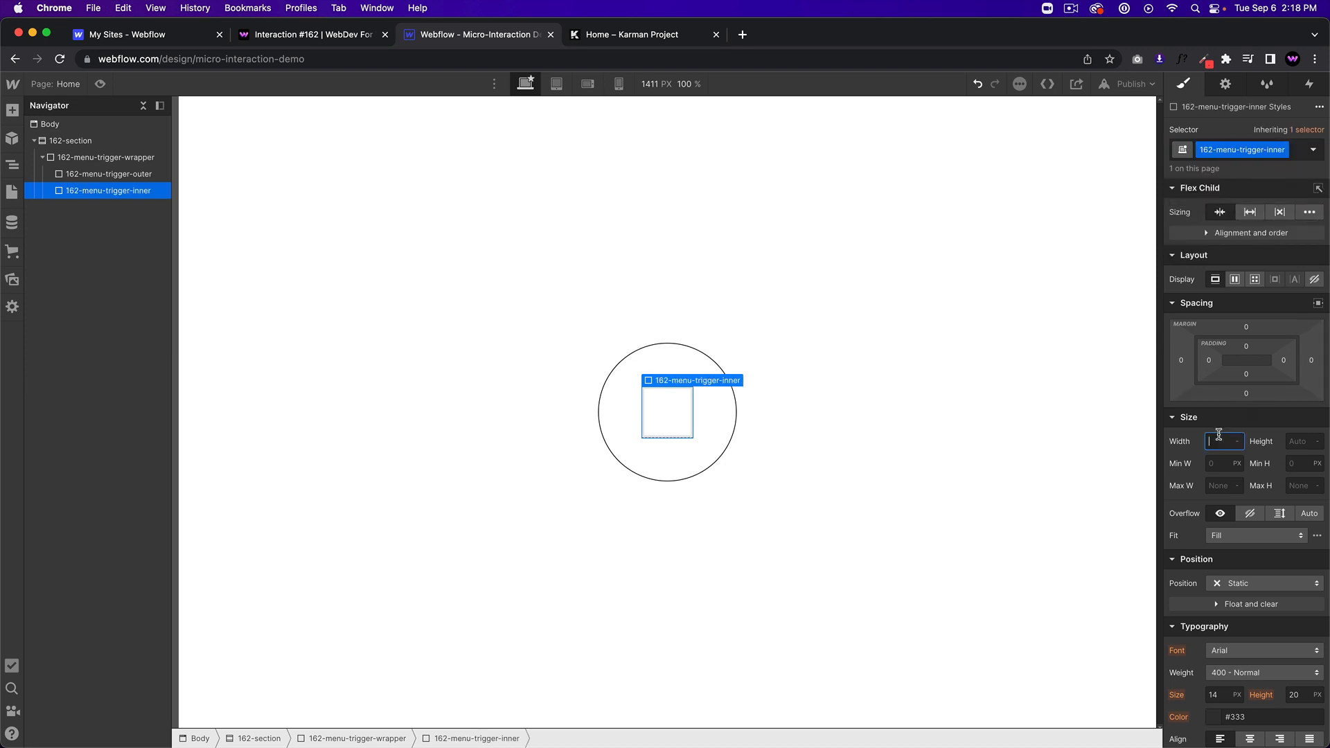
text(100)
key(Tab)
text(100)
key(Return)
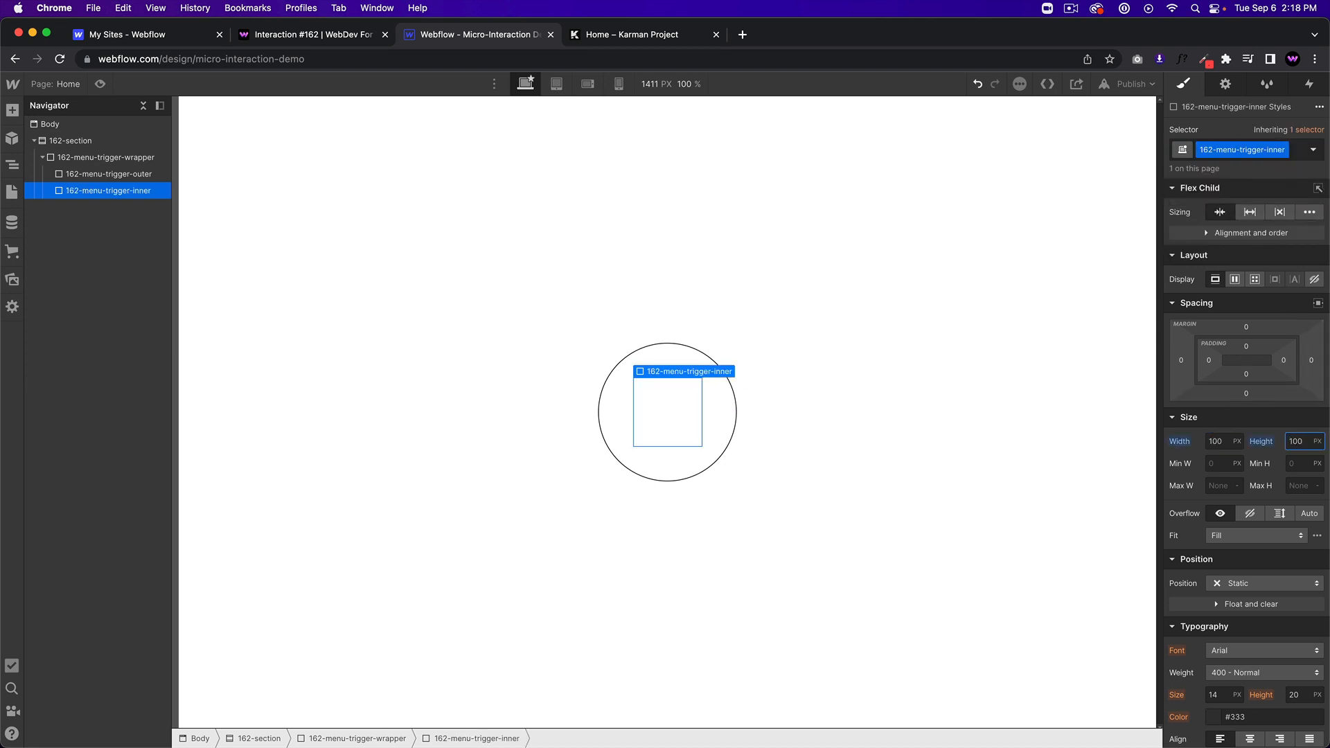
- Set the position of 162-menu-trigger-inner to relative
scroll(1272, 543, down, 4)
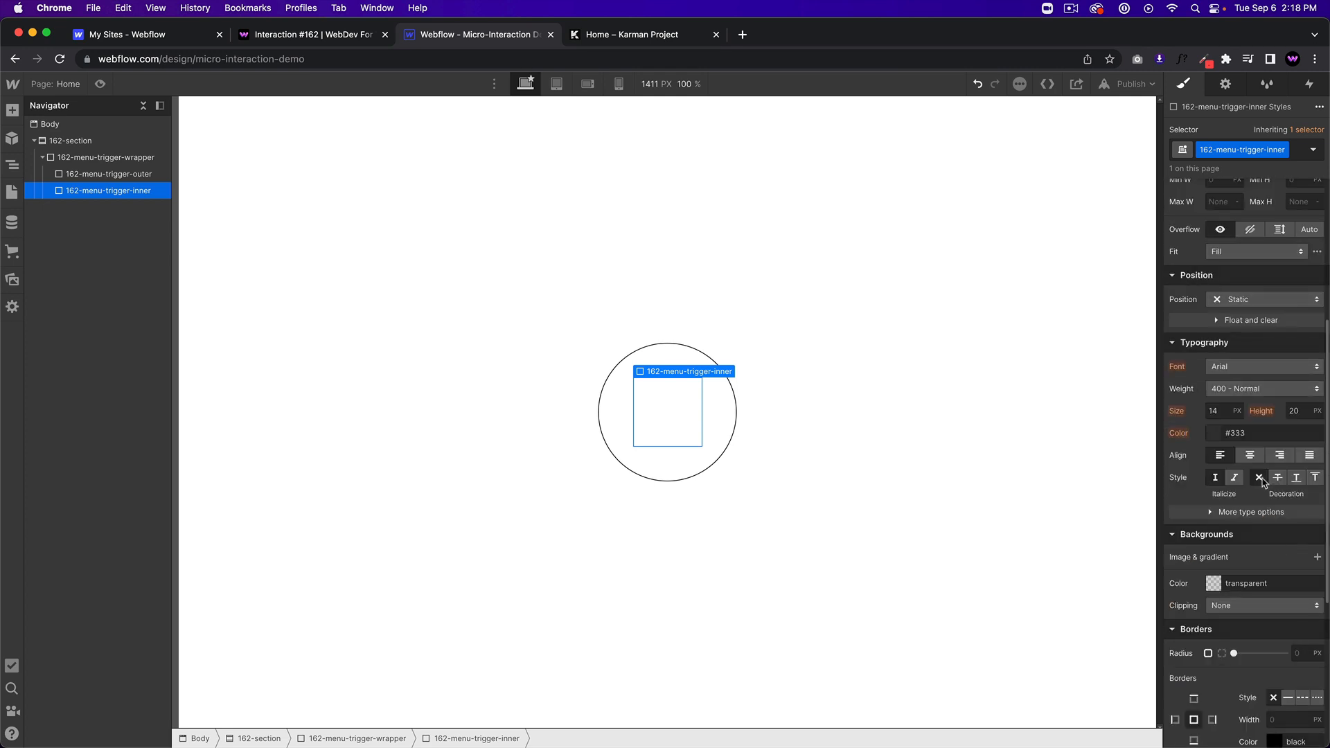
scroll(1288, 570, down, 2)
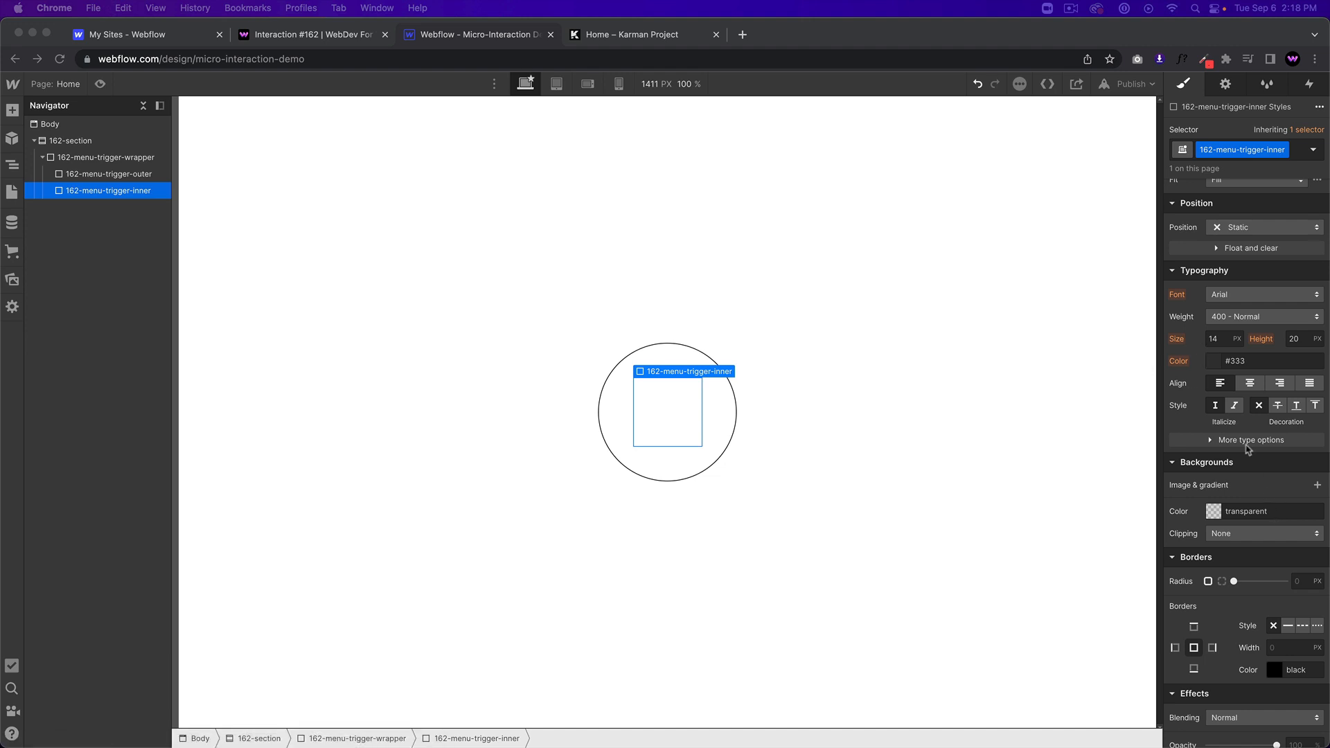
click(1241, 228)
click(1240, 243)
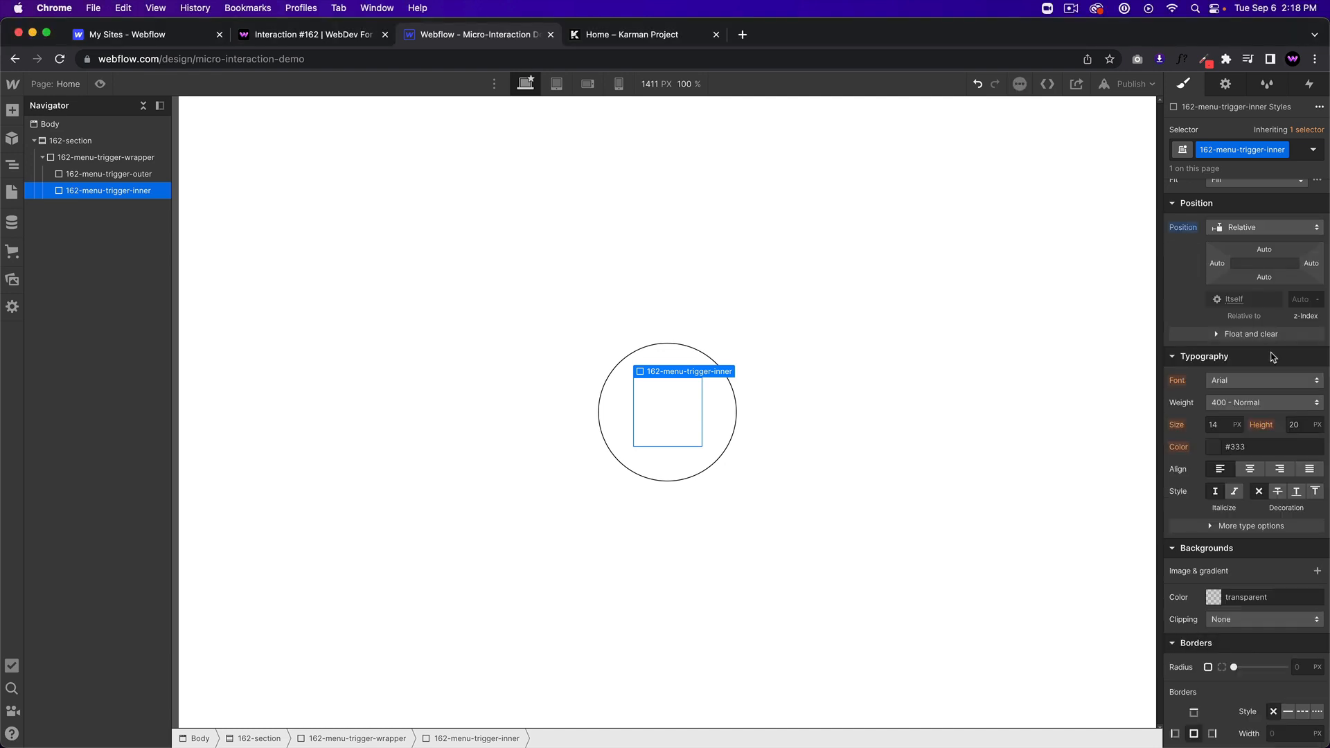
- Make 162-menu-trigger-inner a circle with a solid 2 px black border and a 50% border radius
scroll(1273, 440, down, 3)
scroll(1274, 440, down, 4)
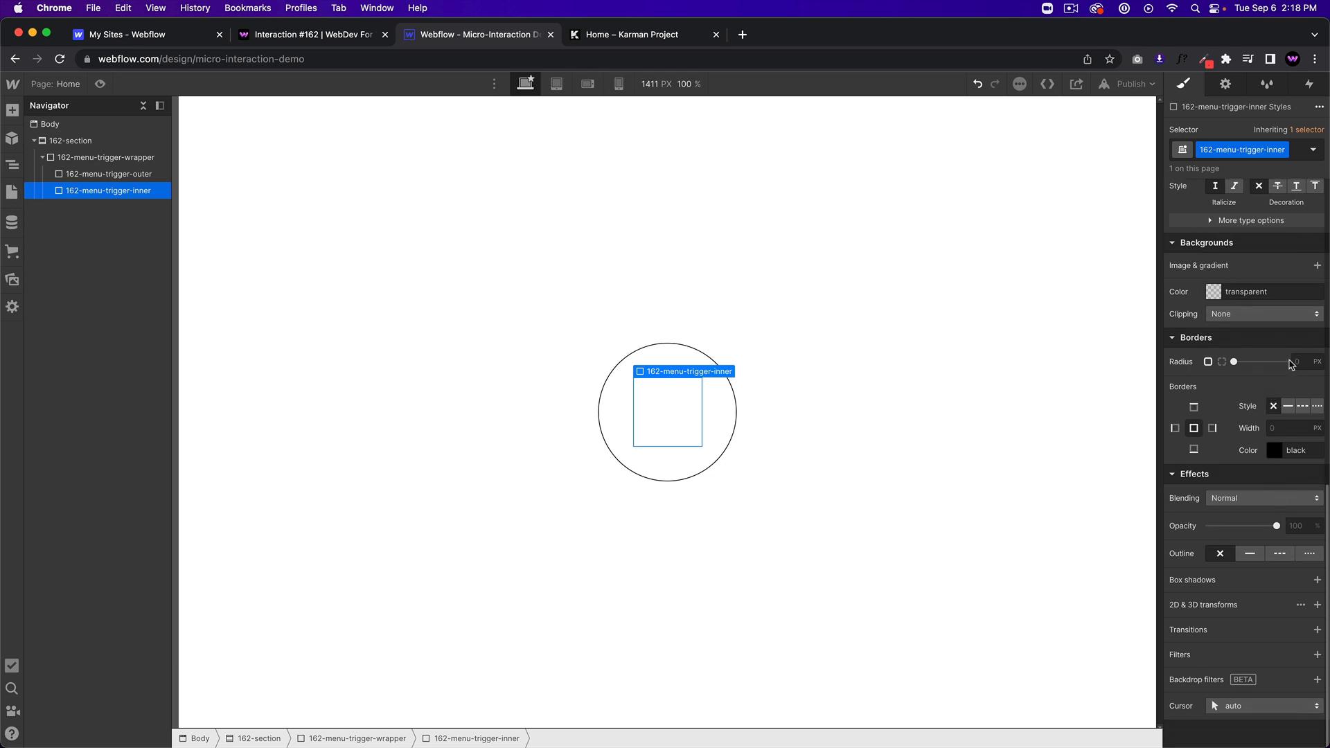
click(1288, 408)
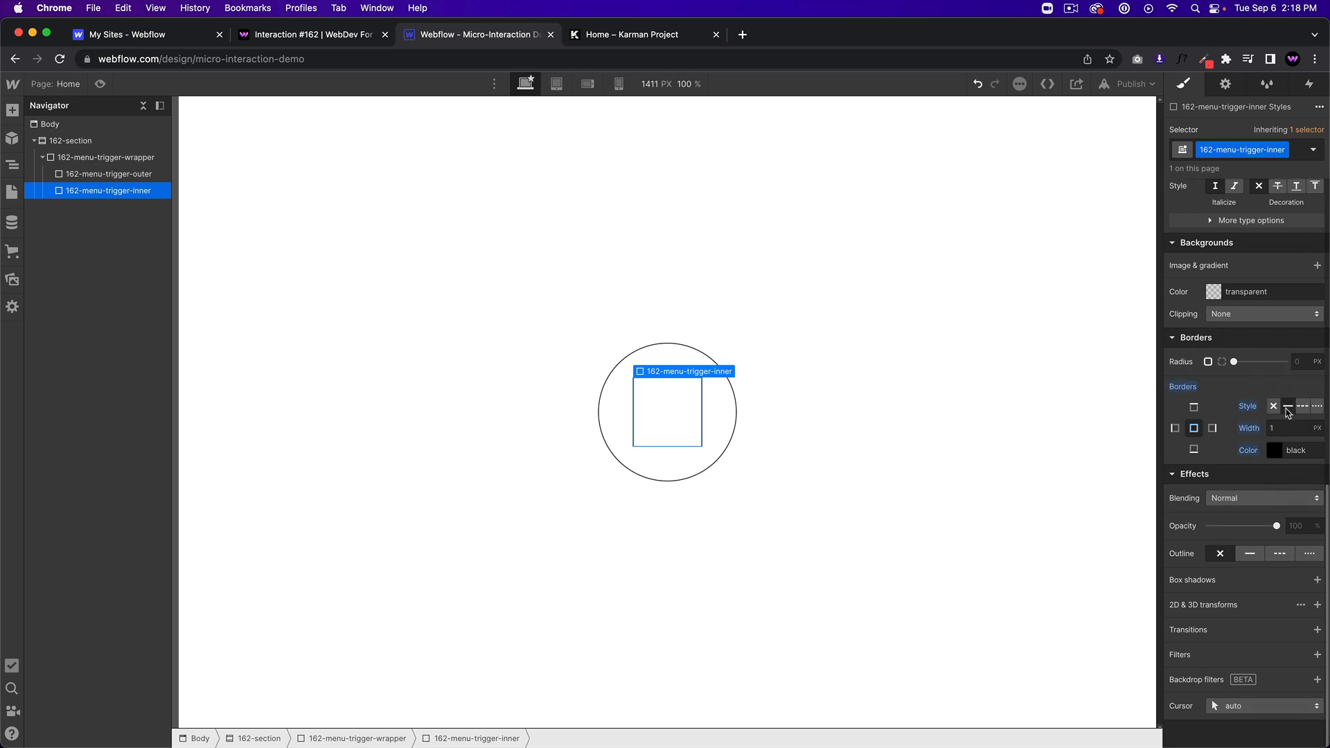
click(1282, 428)
text(2)
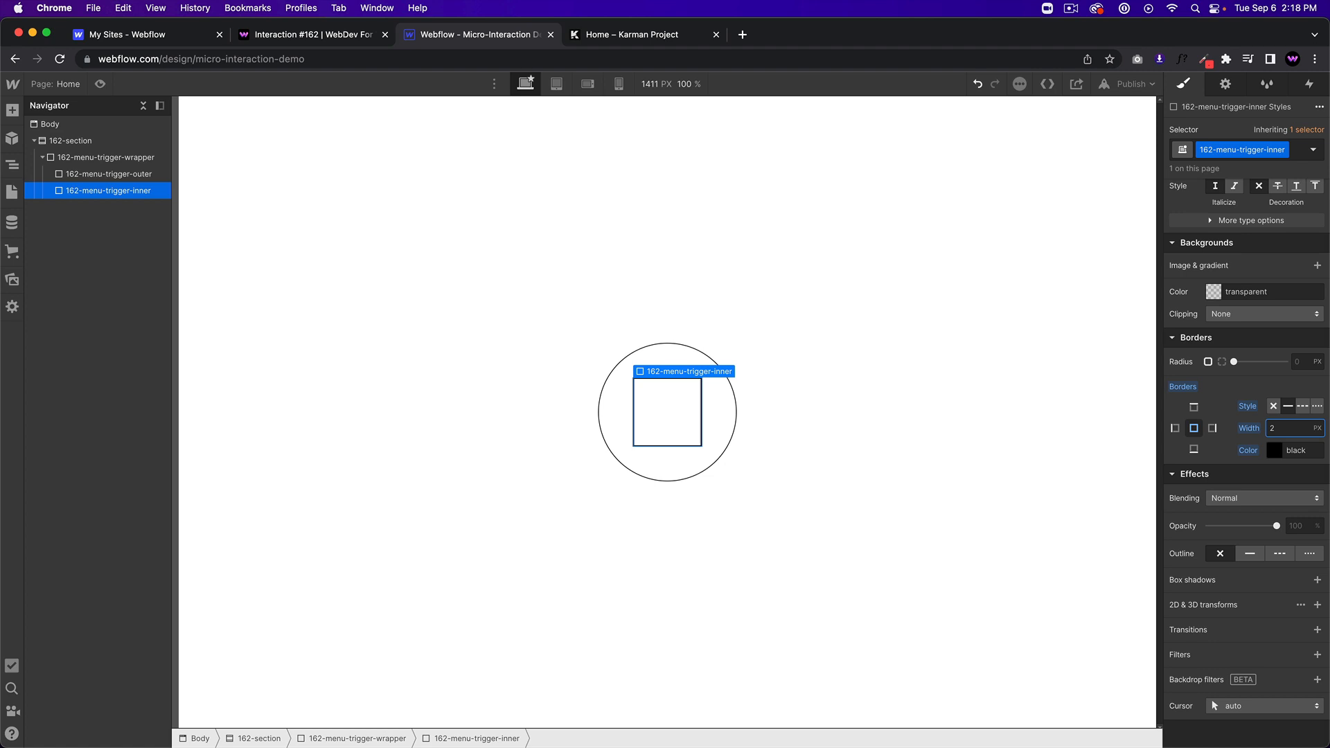
click(1300, 363)
text(50%)
key(Return)
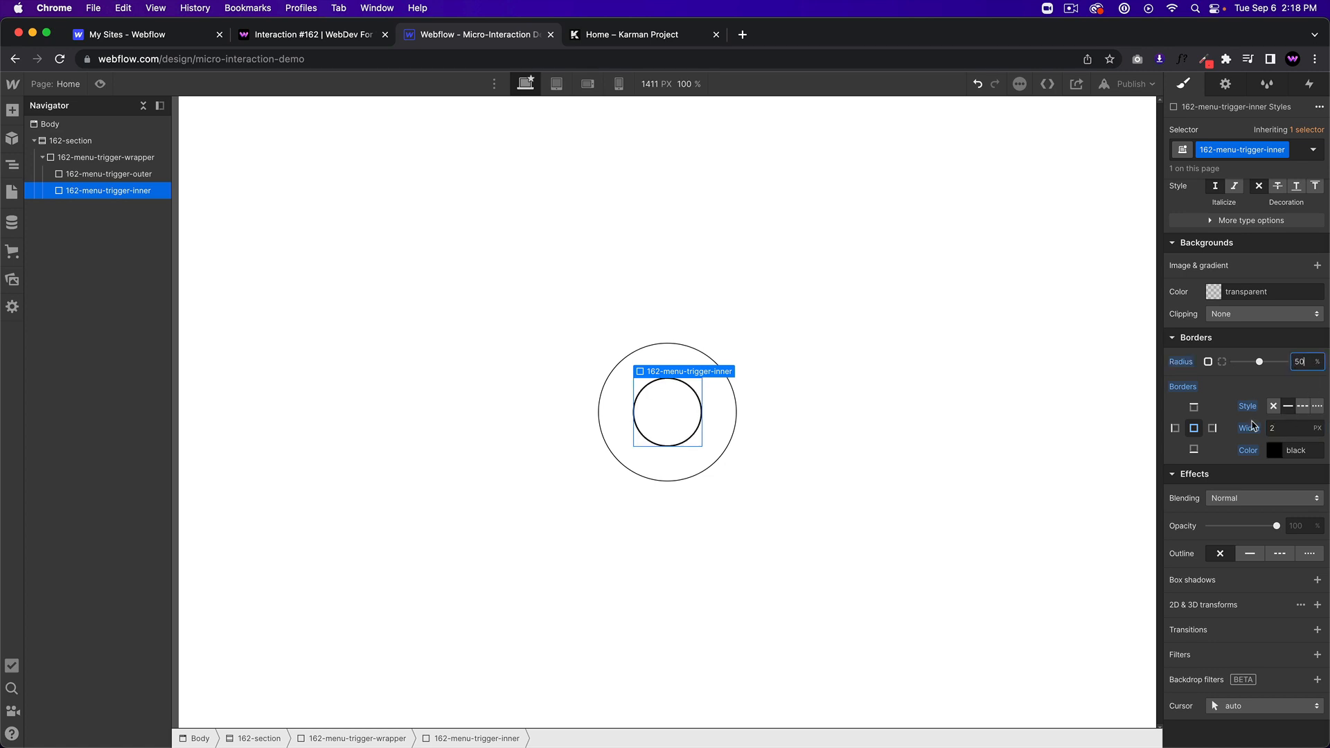
- Add a div block inside 162-menu-trigger-inner
scroll(1253, 425, up, 10)
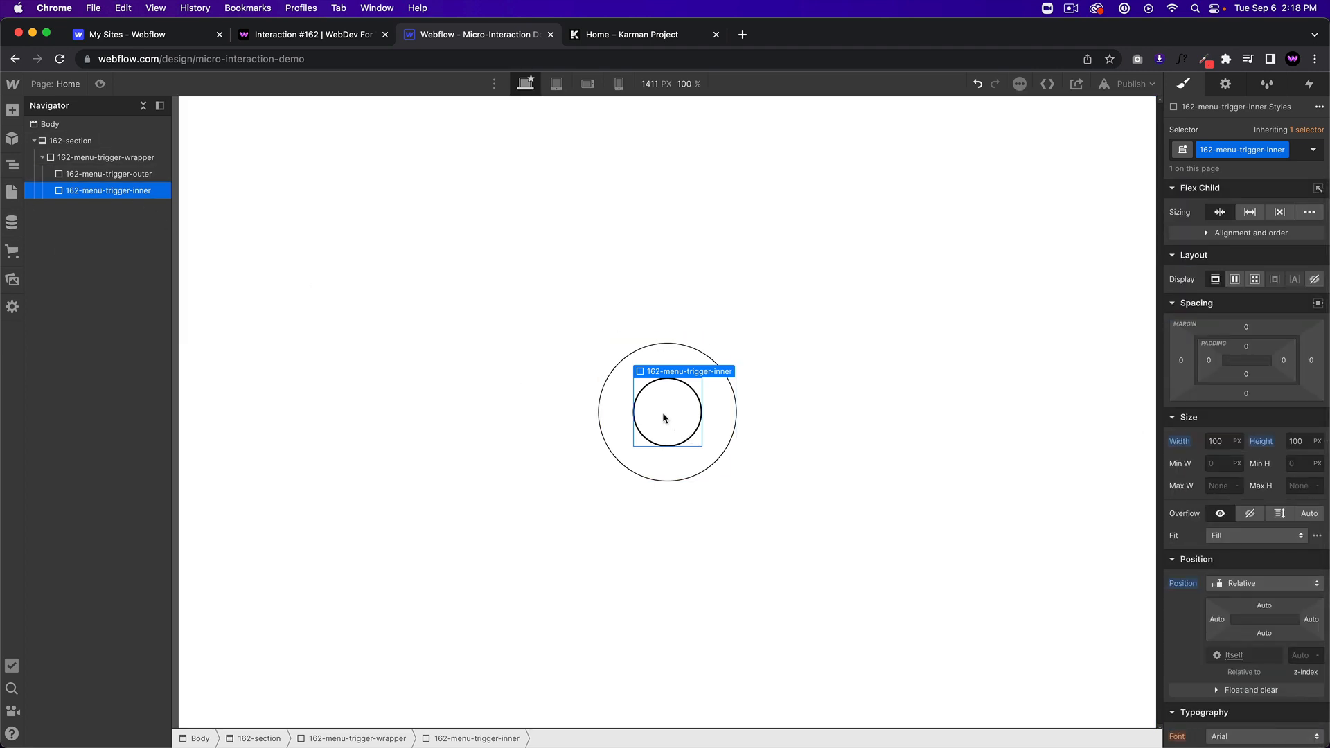
key(super+k)
text(div)
key(Return)
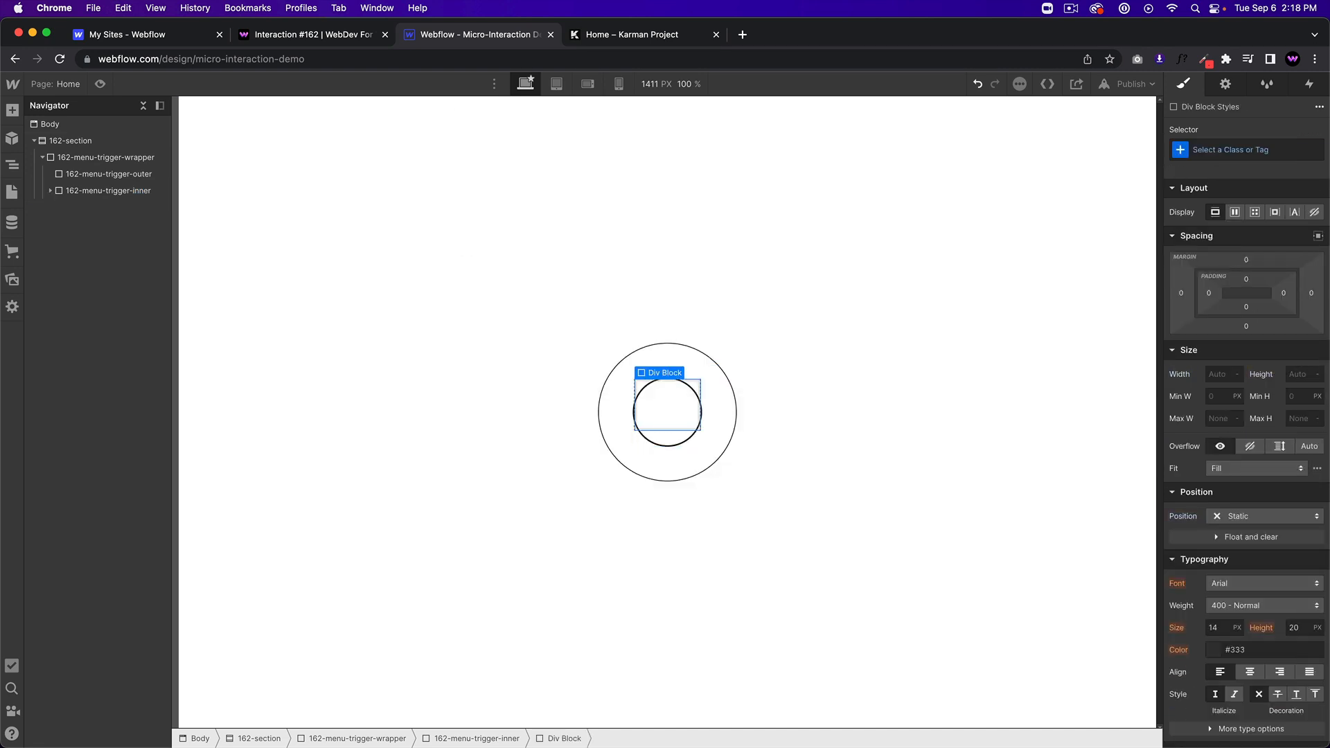
- Set 162-menu-trigger-inner to a horizontal flex layout with its children aligned to the vertical center
click(110, 192)
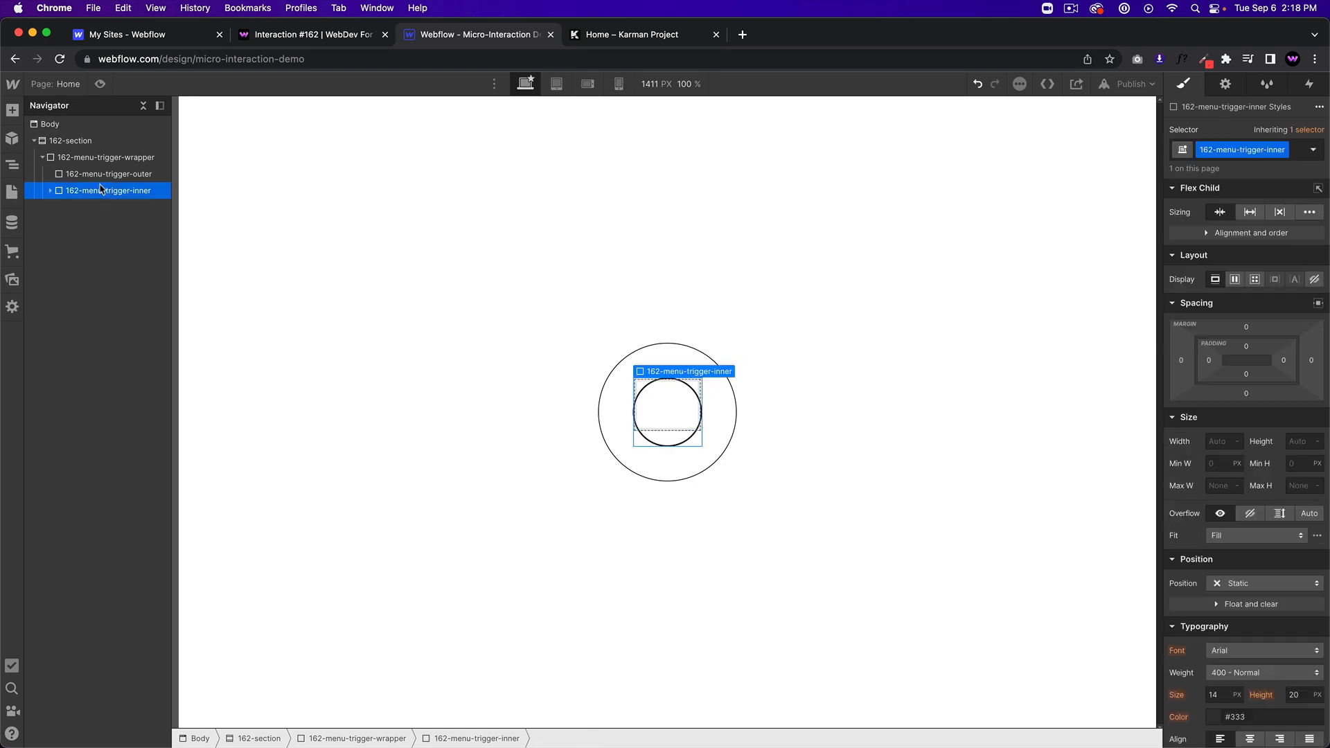
click(1234, 279)
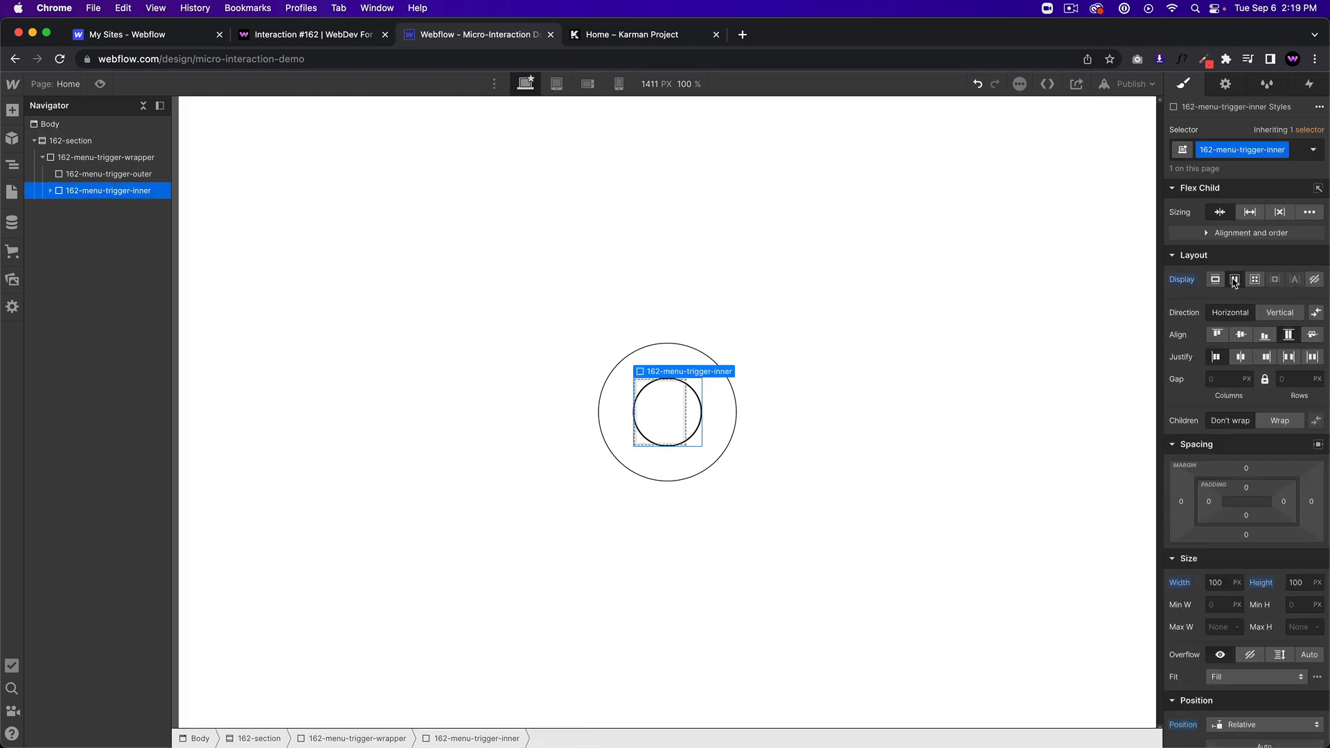
click(1241, 335)
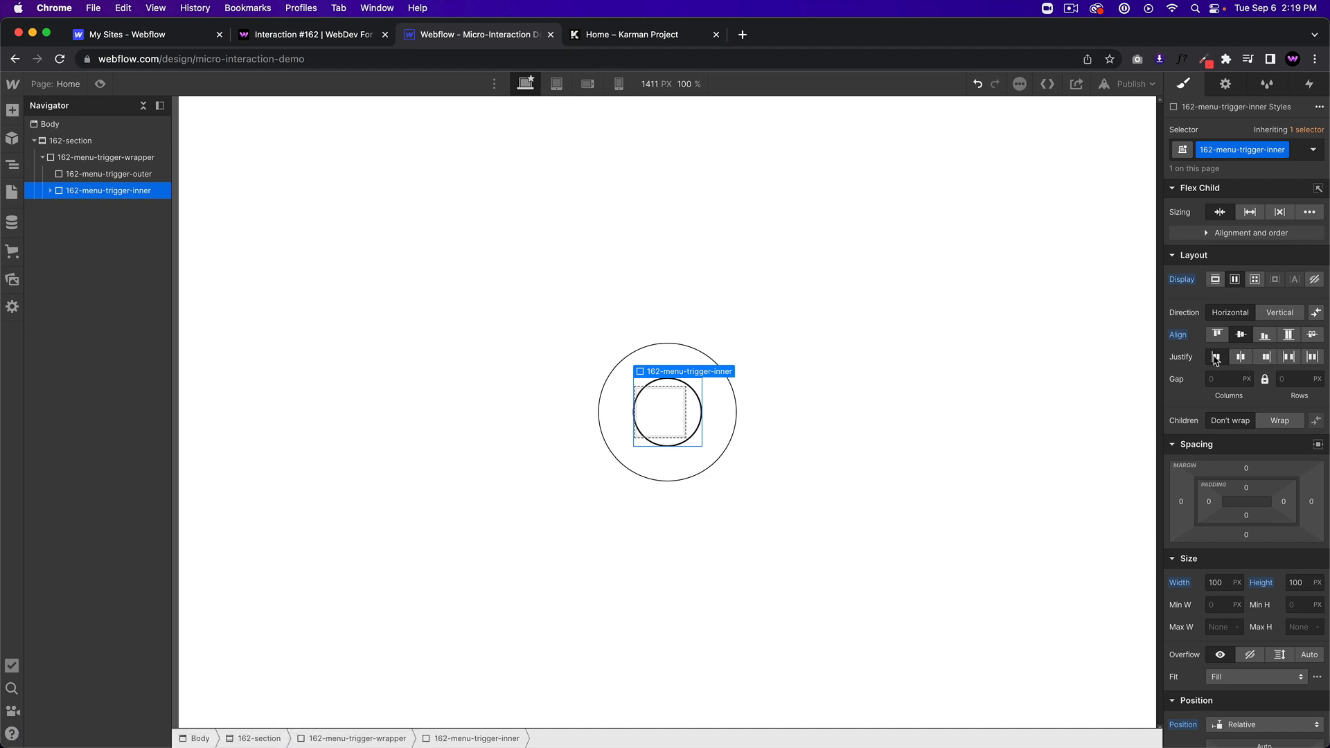
click(660, 420)
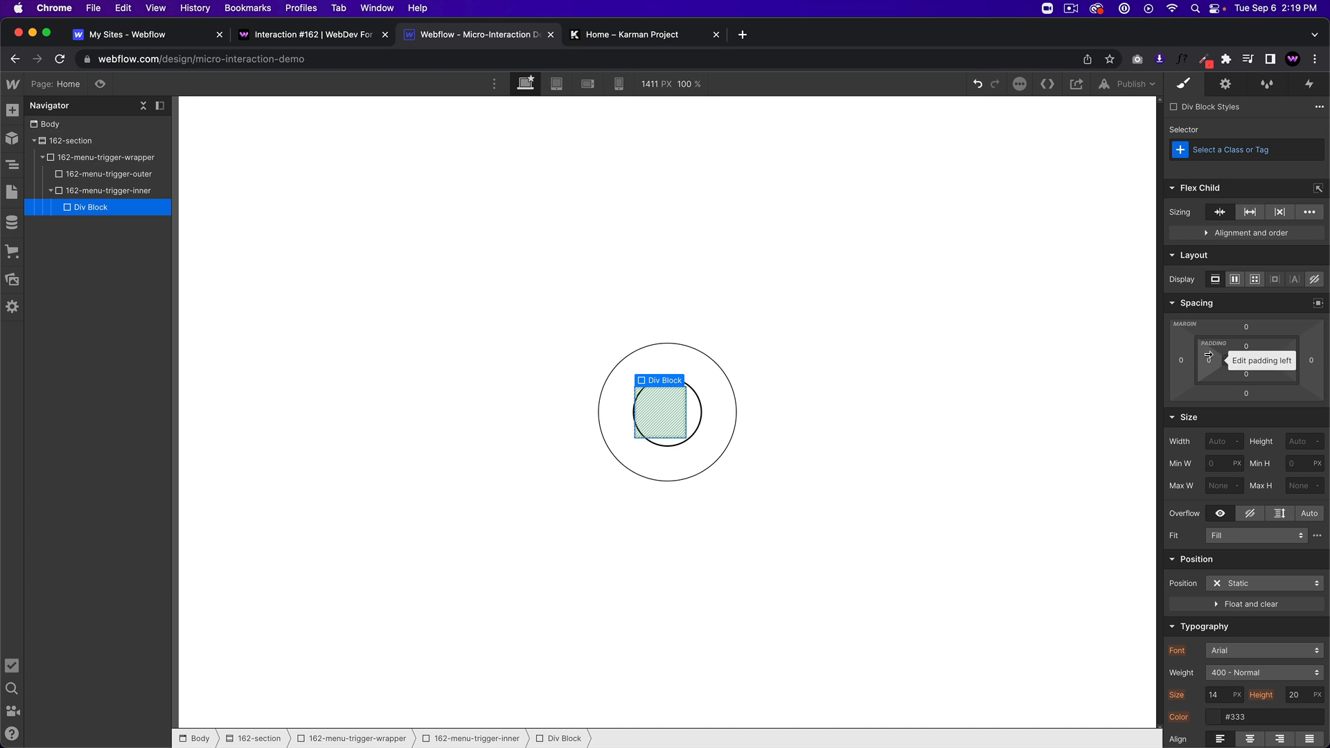
click(97, 190)
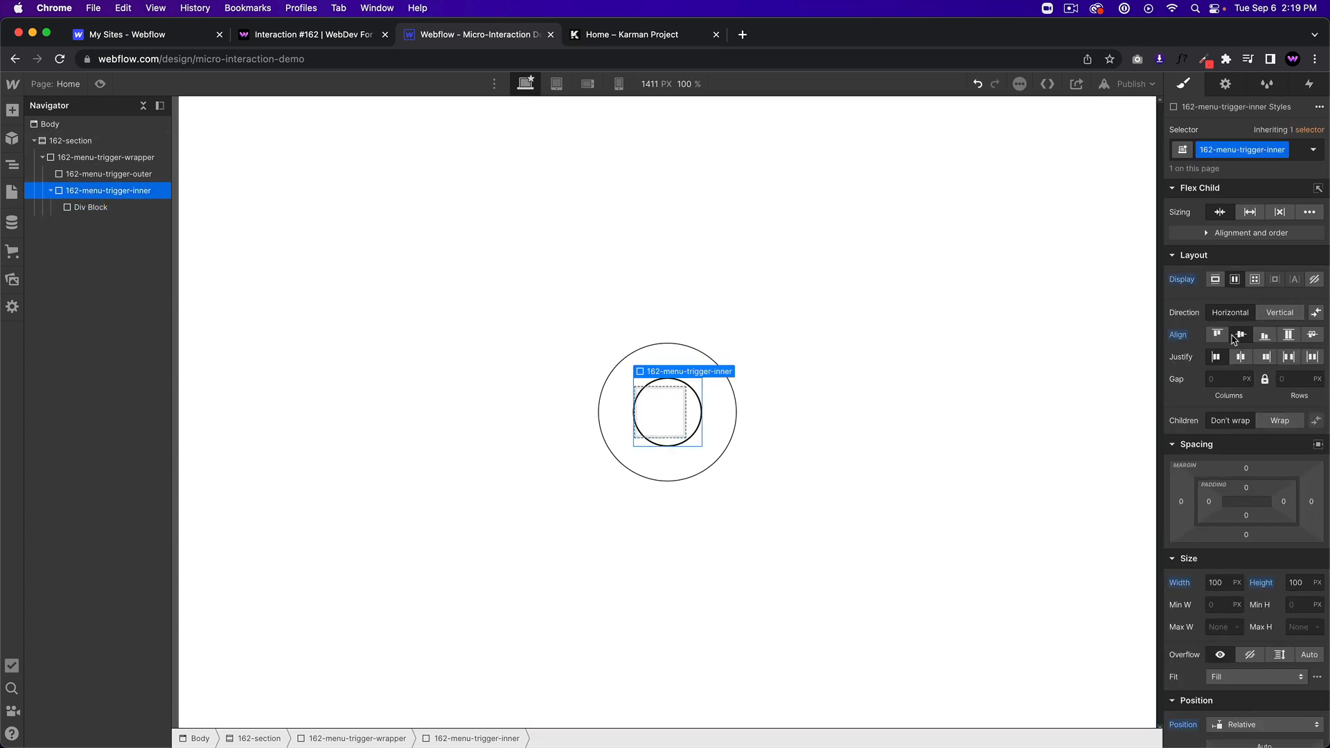
- Give the div block inside 162-menu-trigger-inner the class 162-menu-trigger-circle
click(658, 420)
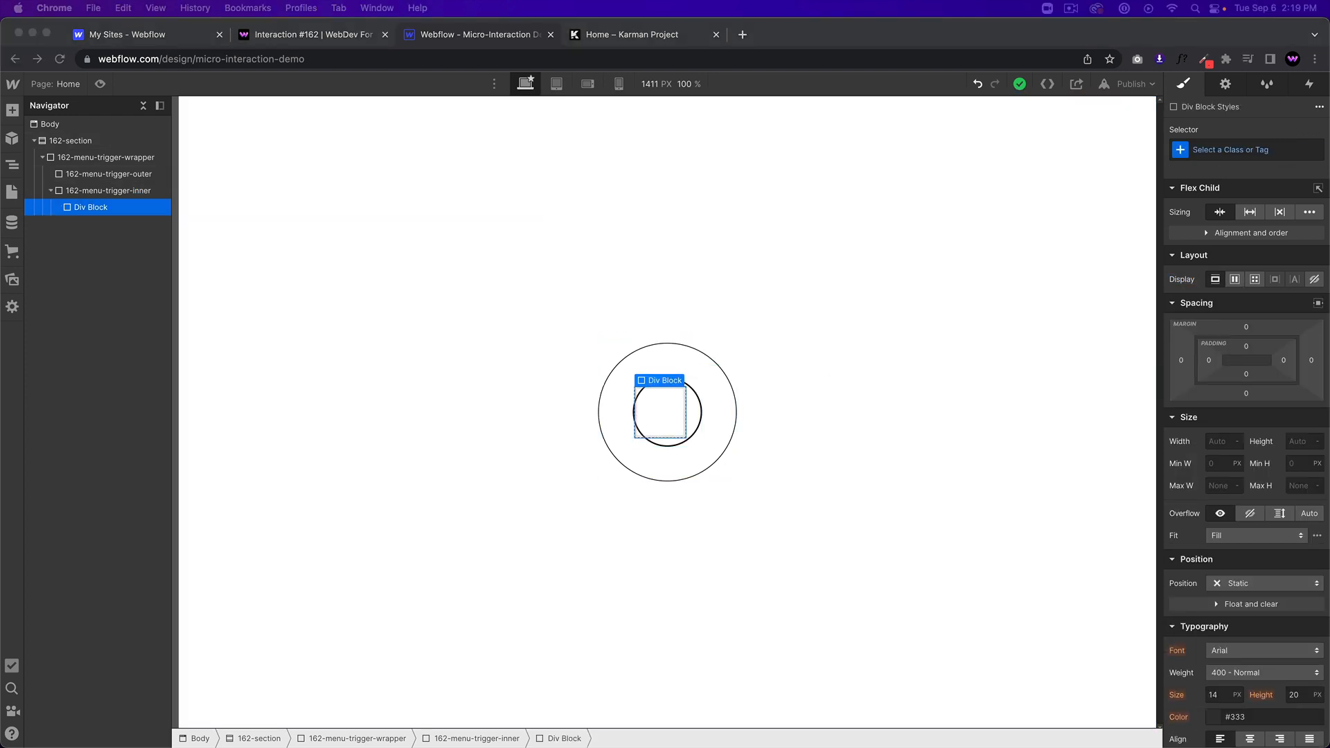
click(1279, 150)
click(1280, 150)
text(1)
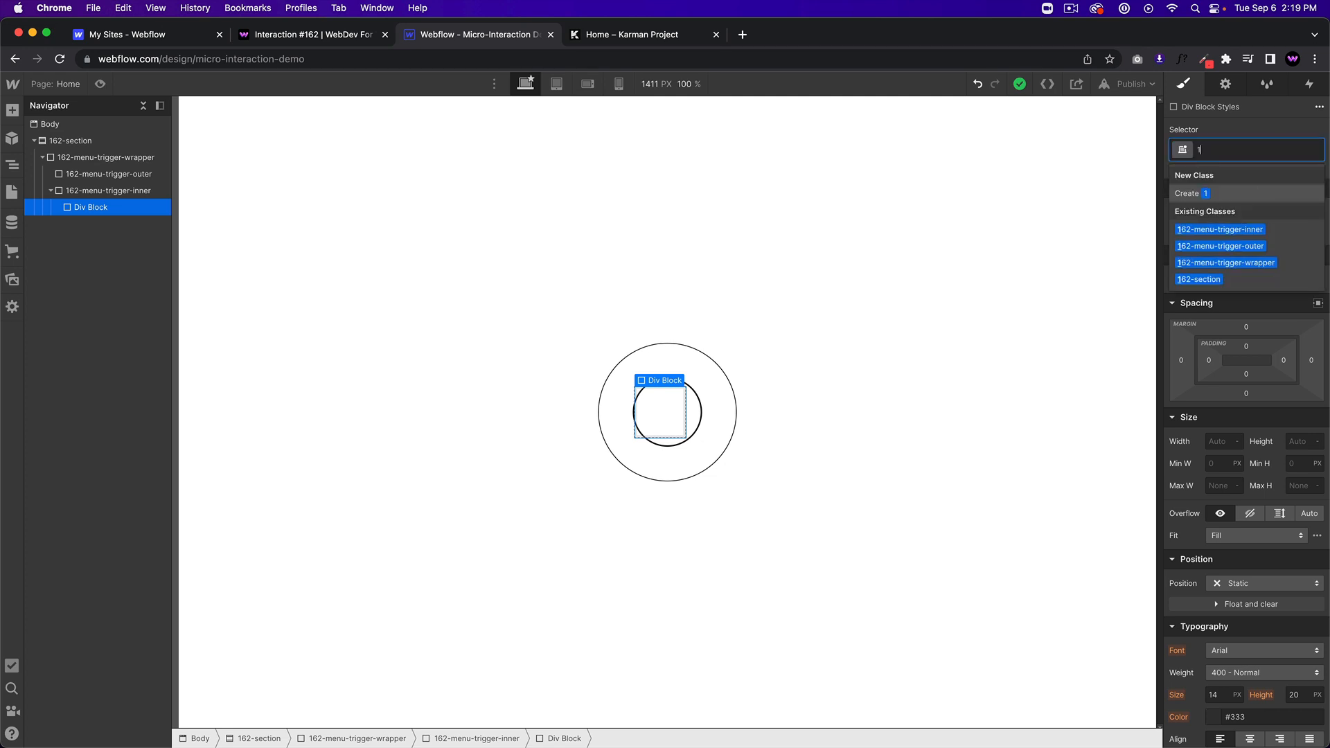
text(62-menu-trig)
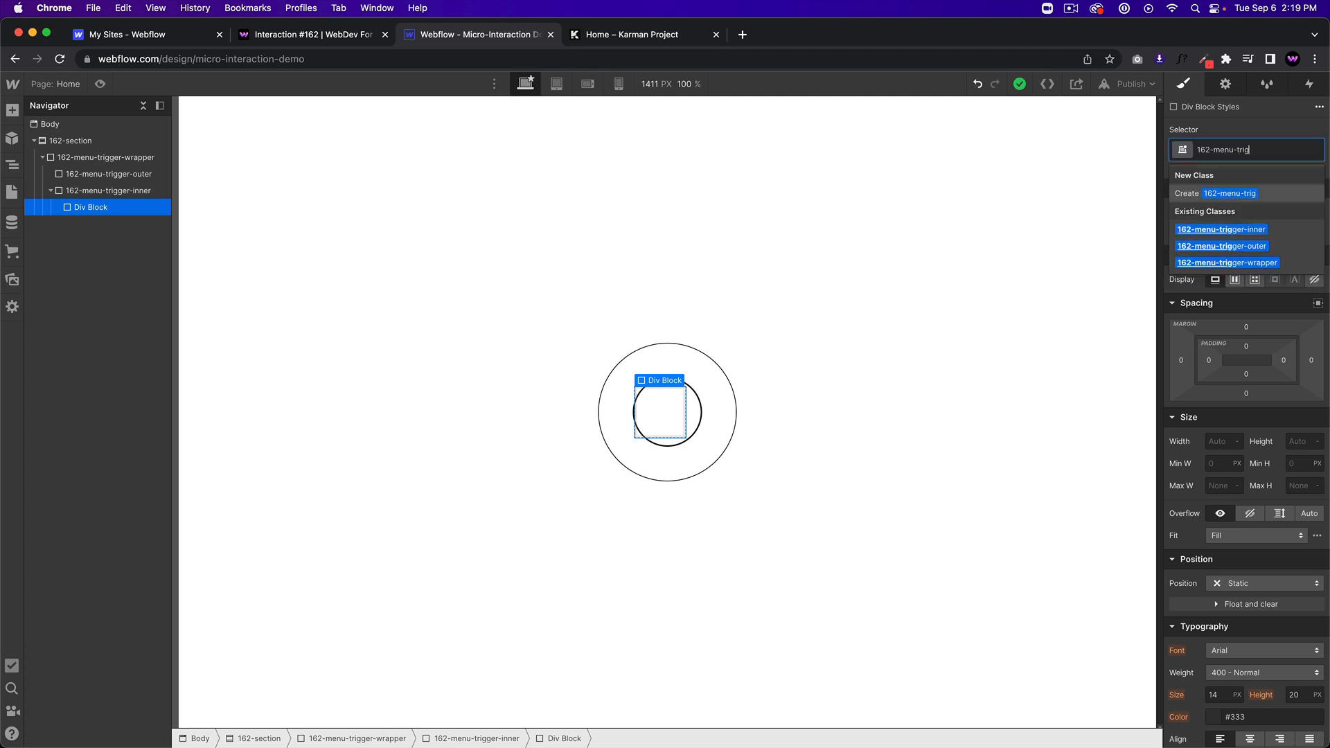
text(ger-circle)
key(Return)
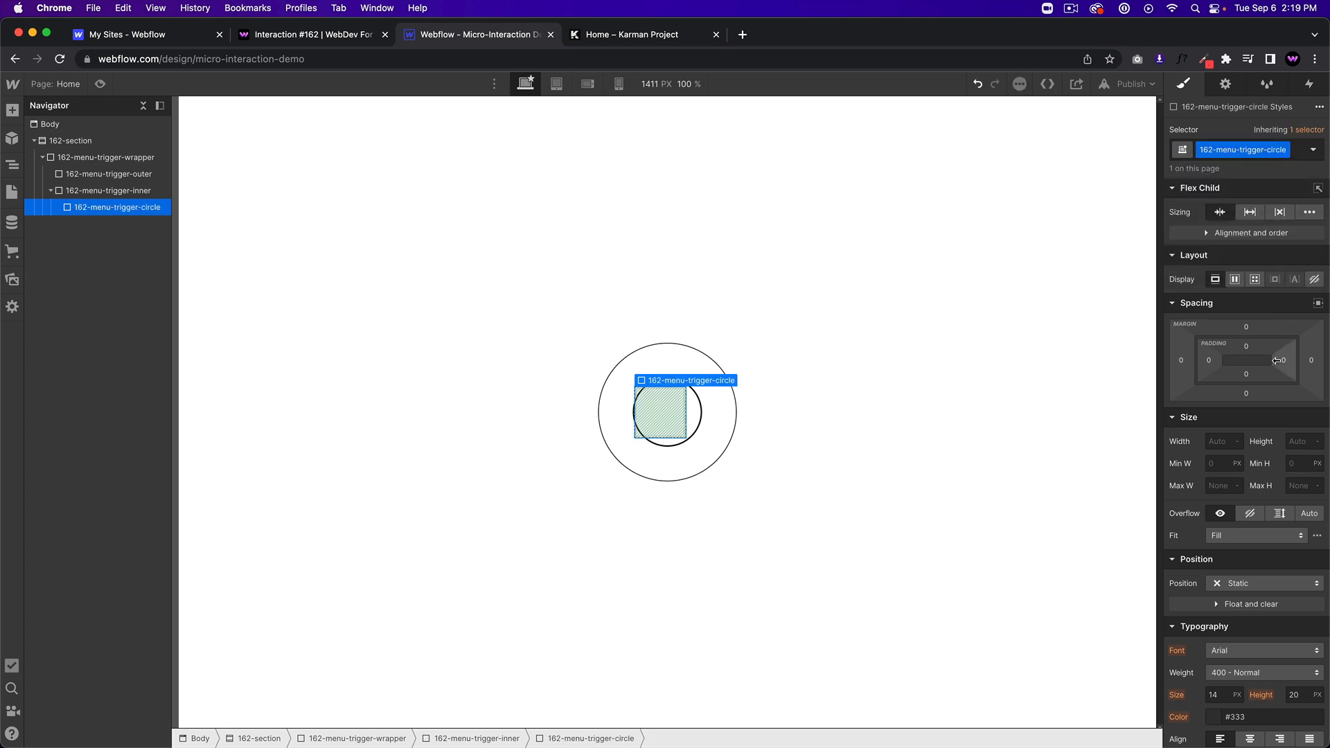
- Set the width and height of 162-menu-trigger-circle to 14 px each
click(1214, 440)
text(14)
key(Tab)
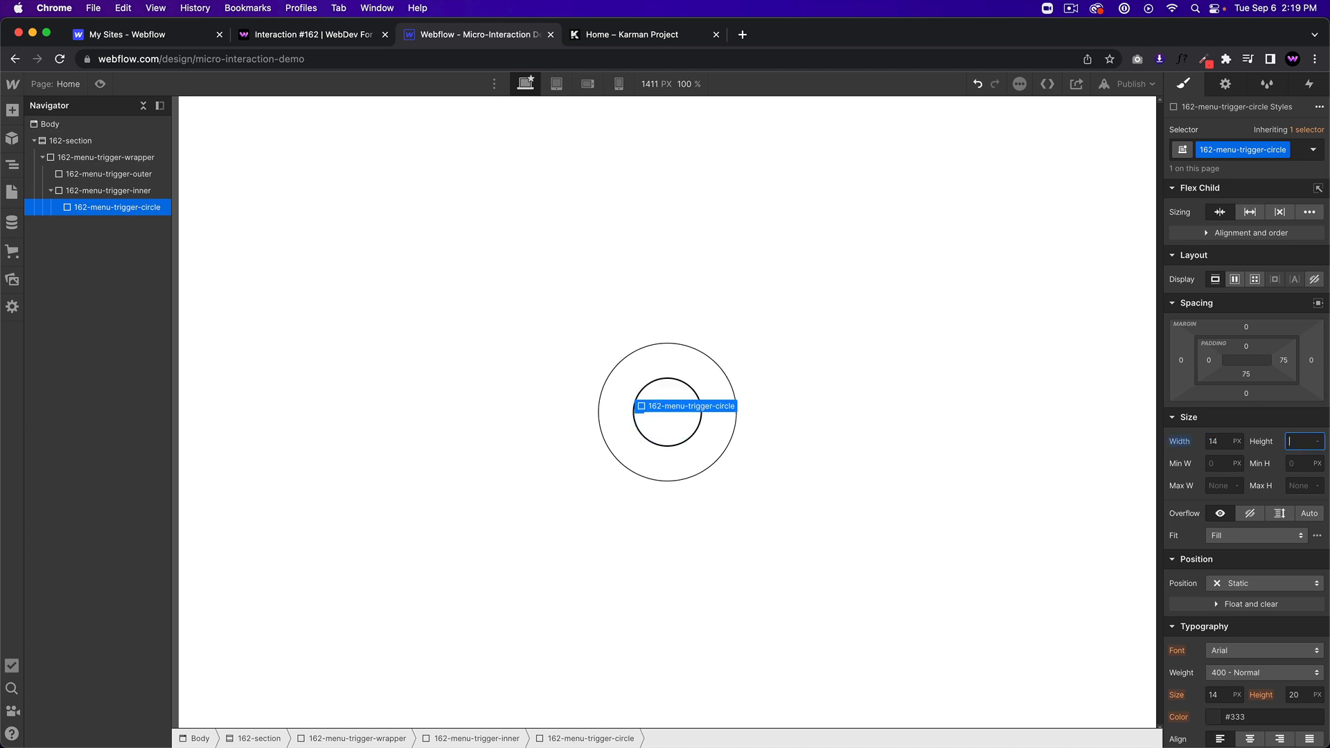
text(14)
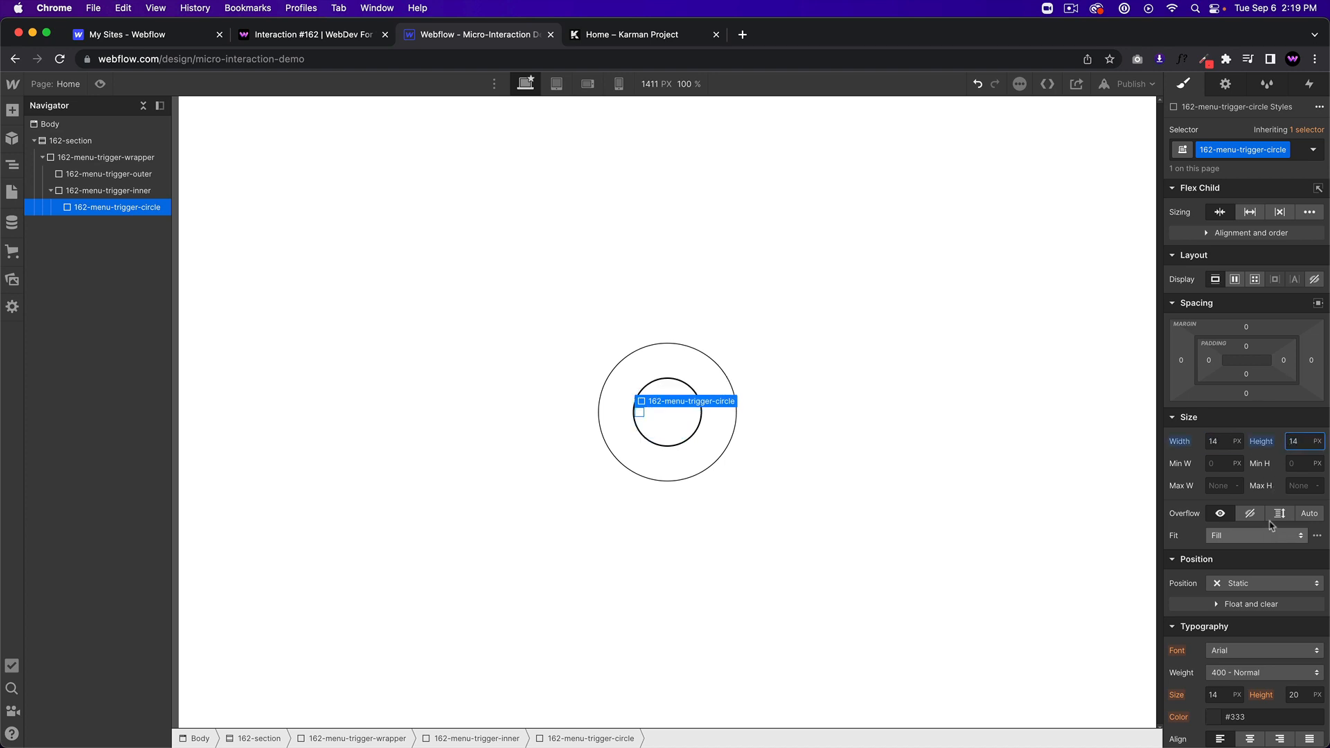
- Turn 162-menu-trigger-circle into a black dot with a black background and a 50% border radius
scroll(1253, 534, down, 3)
scroll(1247, 589, down, 2)
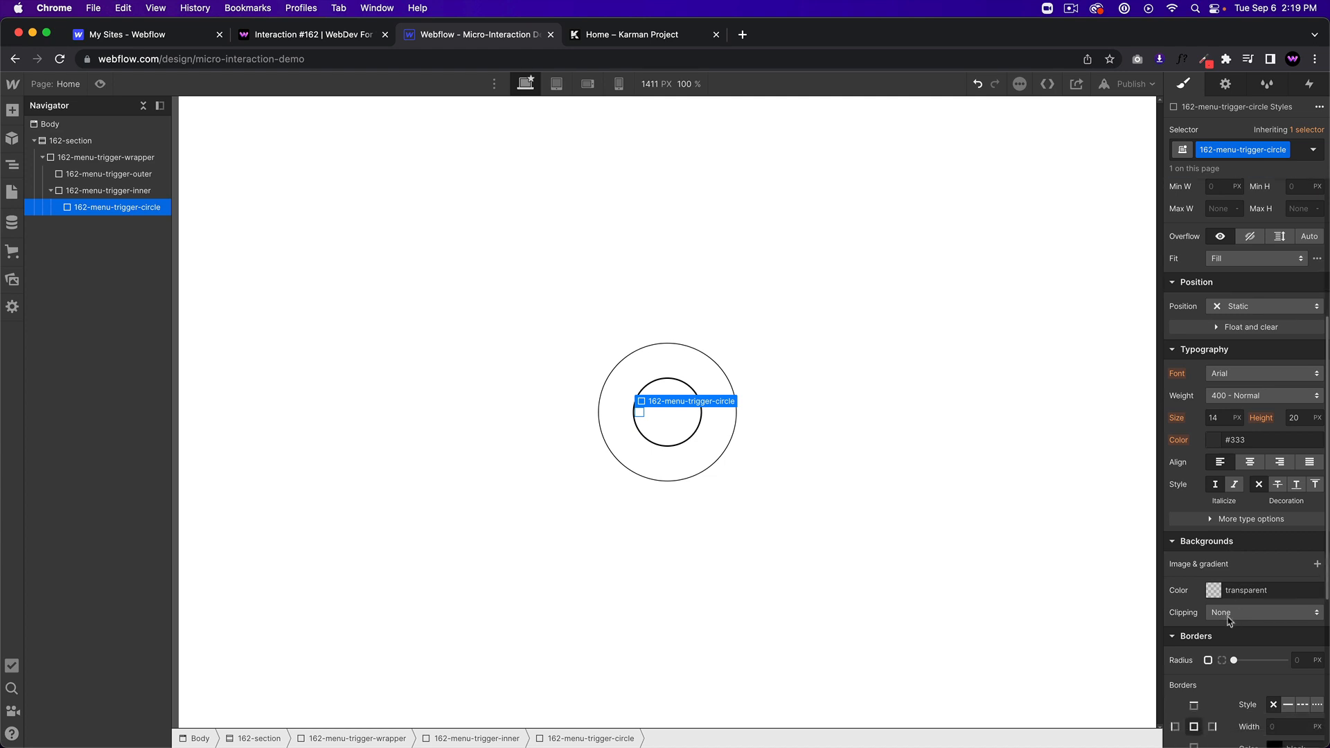
click(1213, 591)
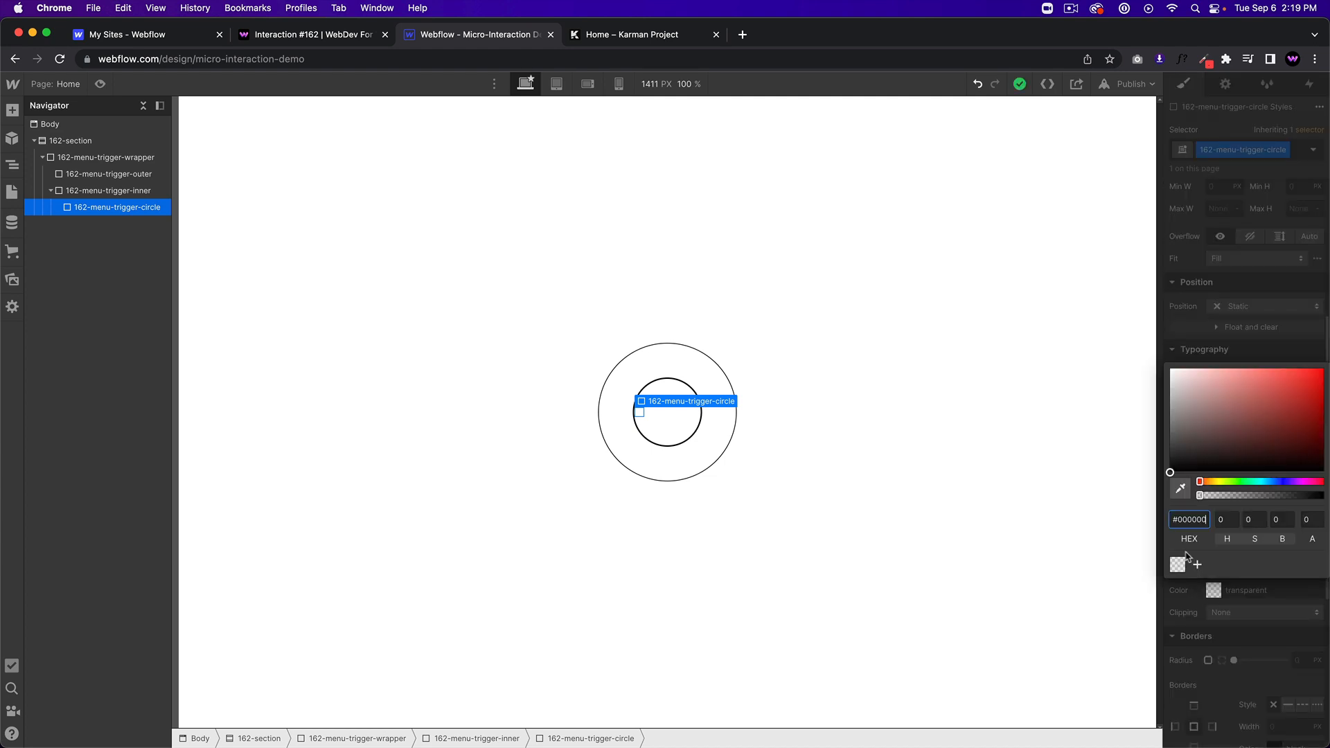
click(1174, 468)
scroll(1255, 343, down, 1)
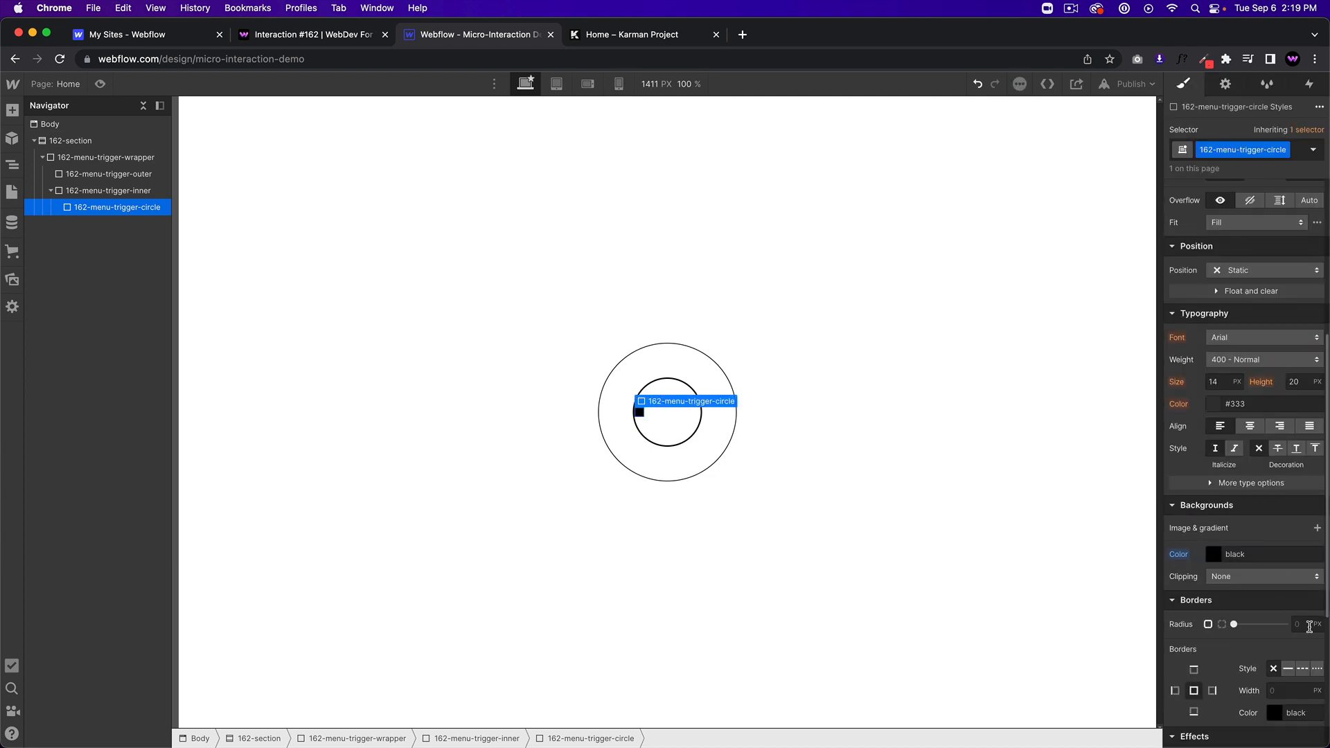
click(1303, 624)
text(50%)
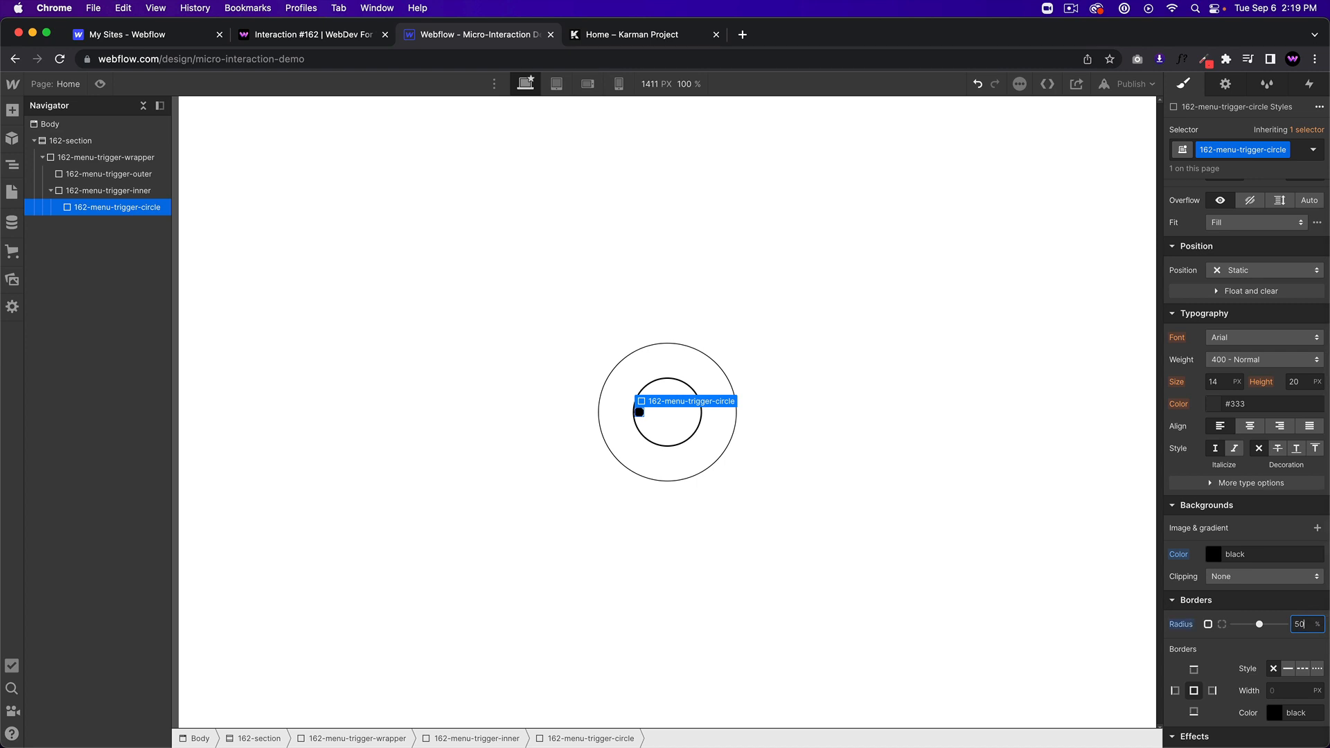
- Give 162-menu-trigger-circle a left margin of -7 px so that it sits on the inner ring's line
scroll(1279, 399, up, 5)
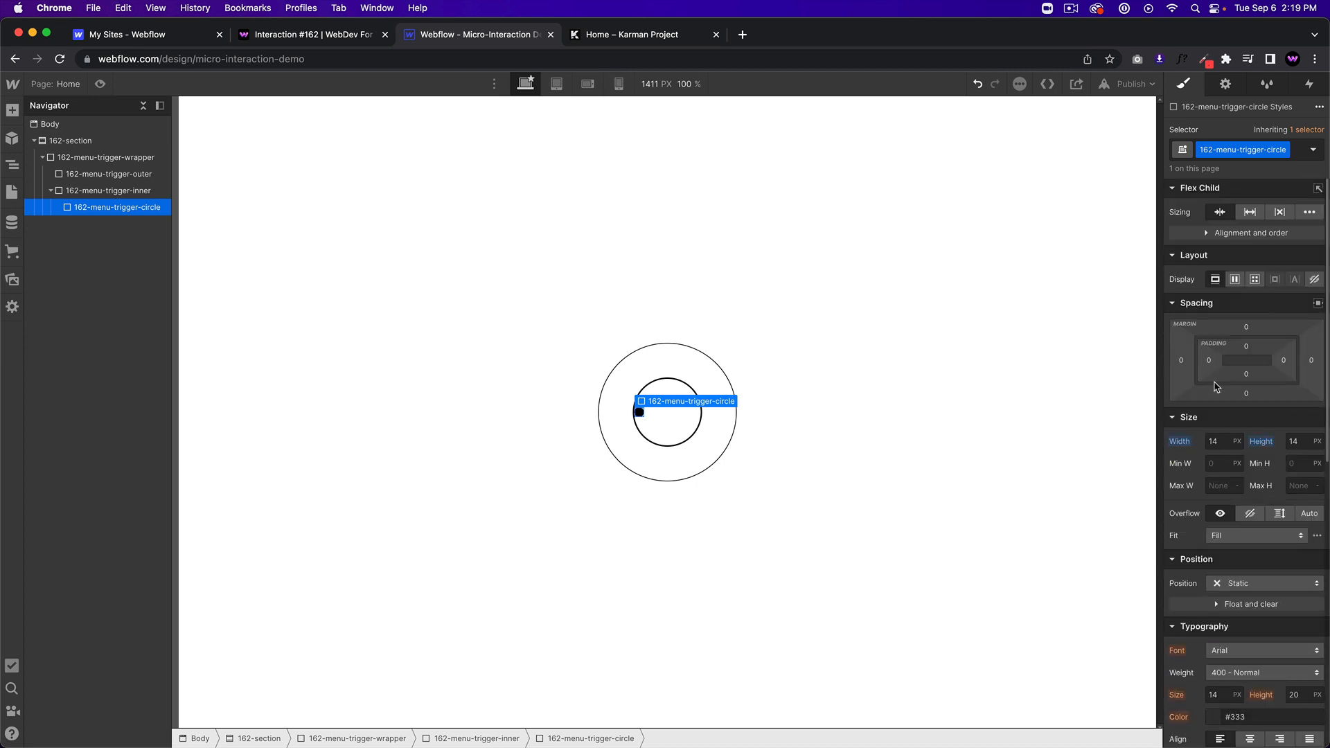
drag(1184, 367, 1189, 363)
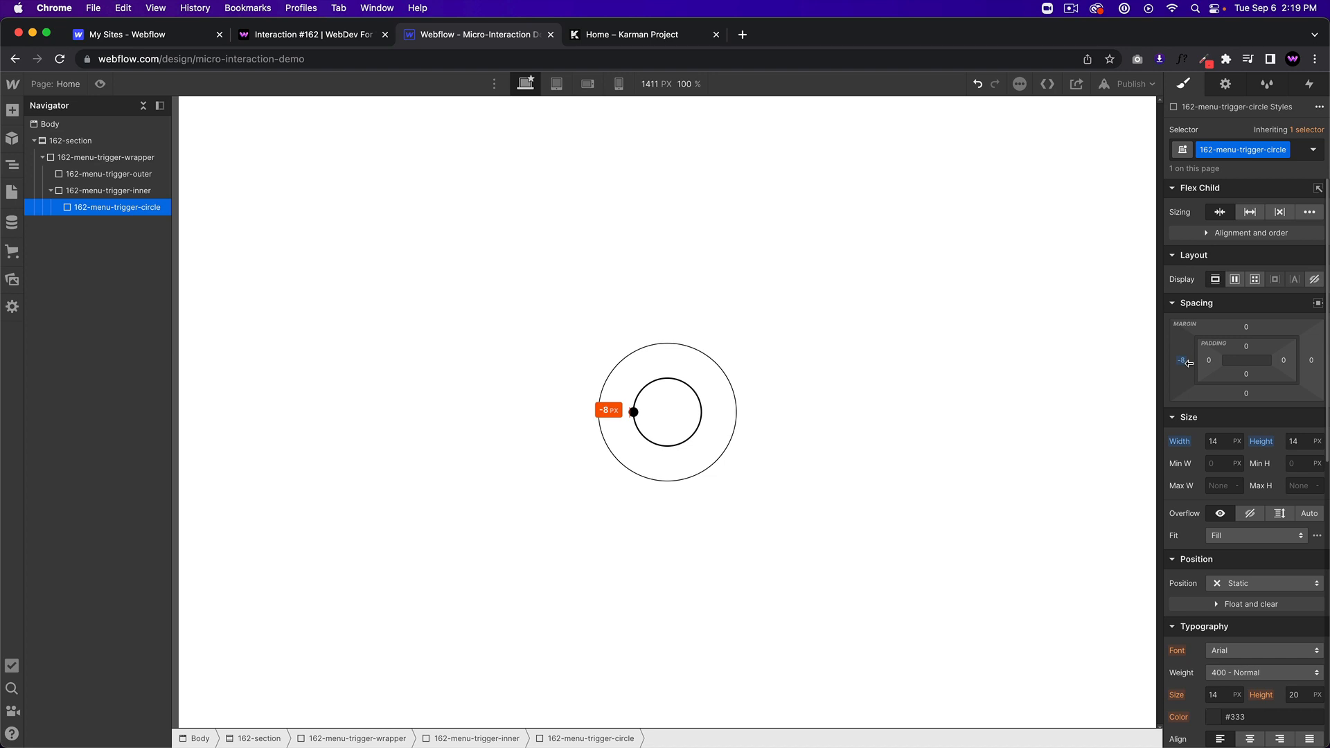
click(657, 433)
click(634, 416)
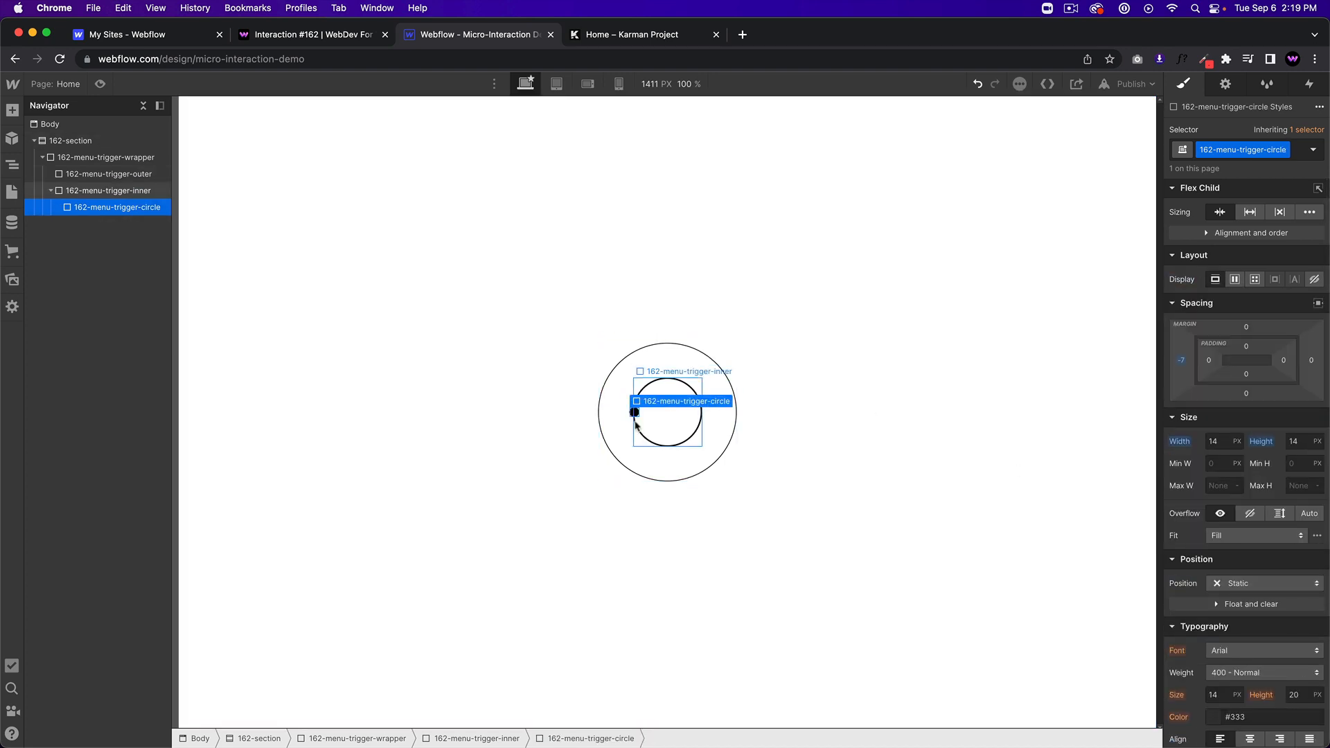
- Preview the page to check the rings and the dot, and return to the designer
click(636, 422)
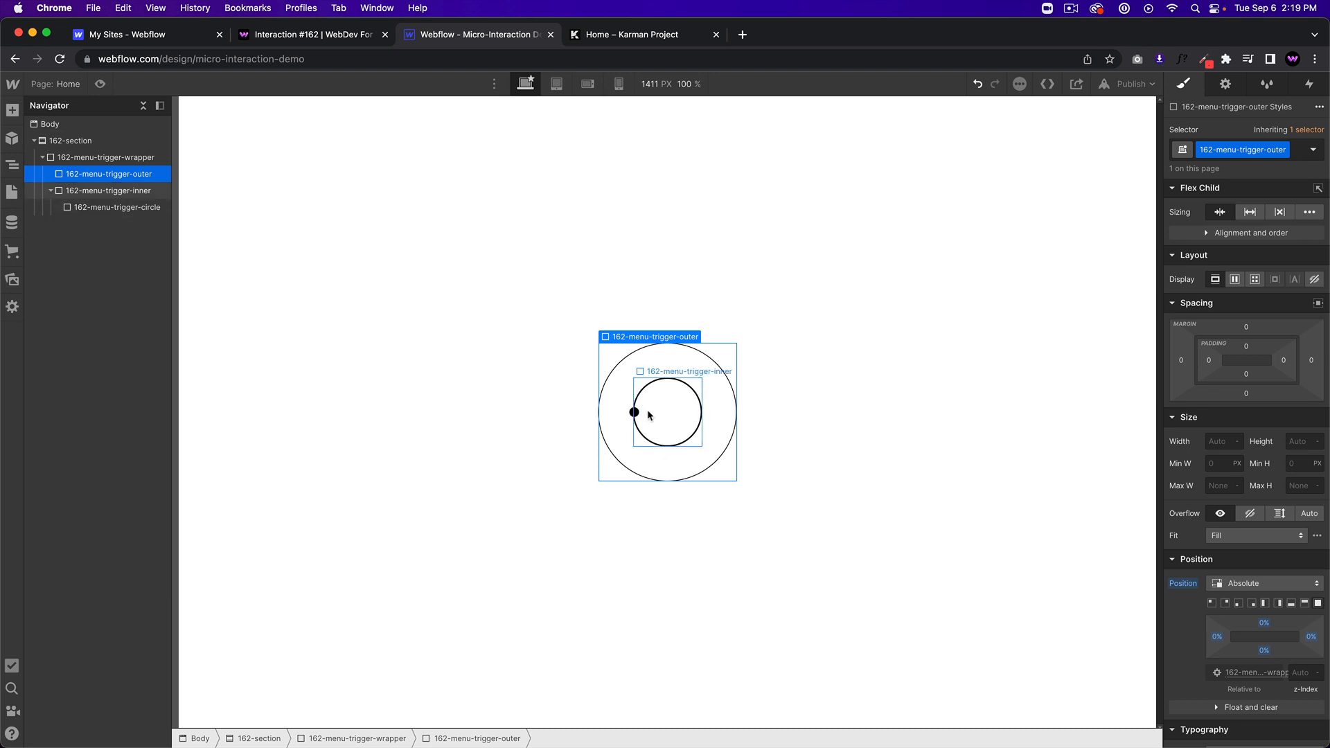
click(100, 84)
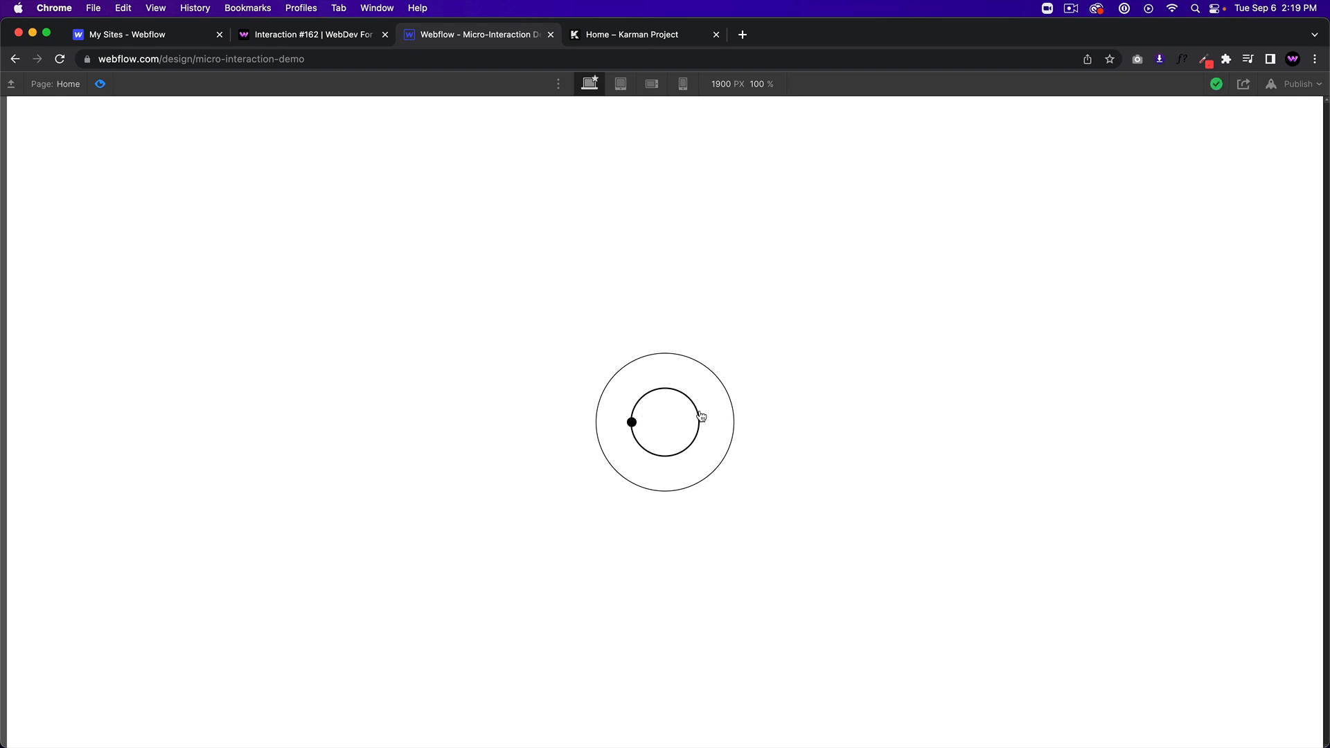
click(100, 84)
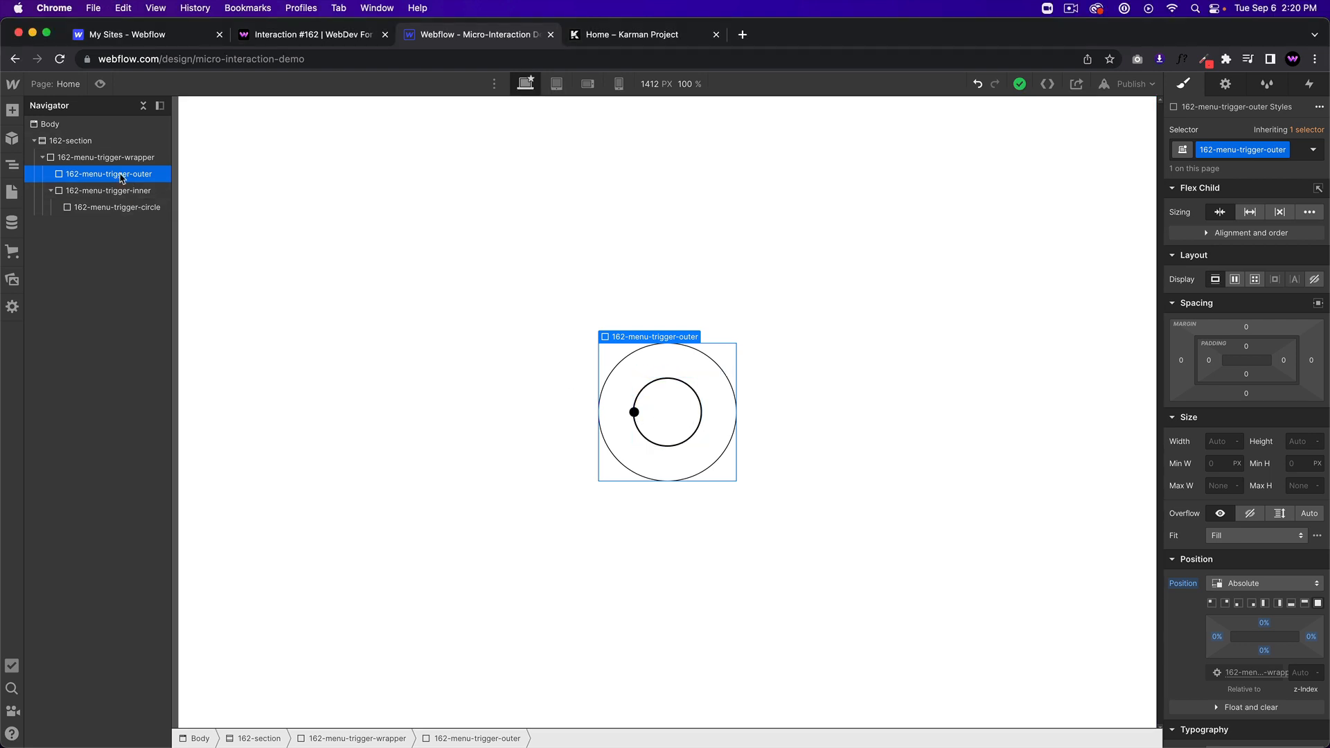
- Add another div block directly inside 162-menu-trigger-wrapper, after 162-menu-trigger-inner
click(139, 158)
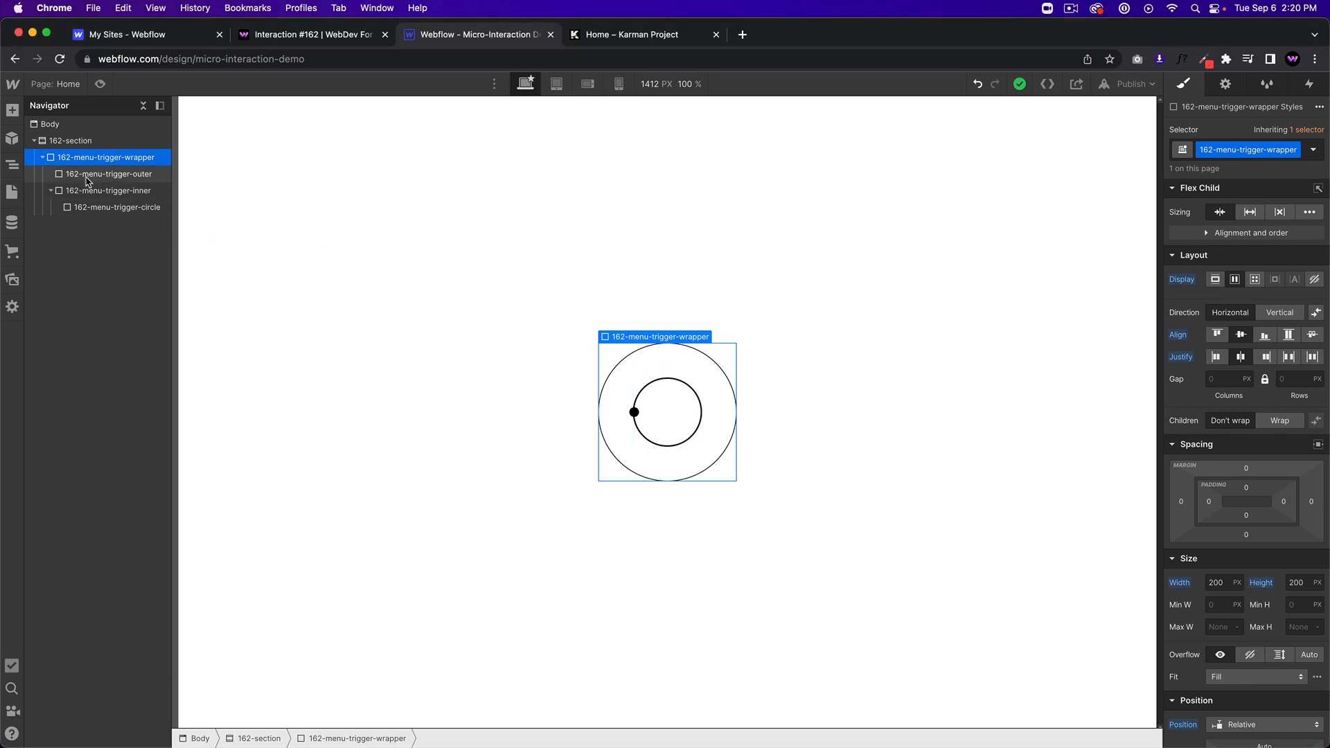
click(51, 191)
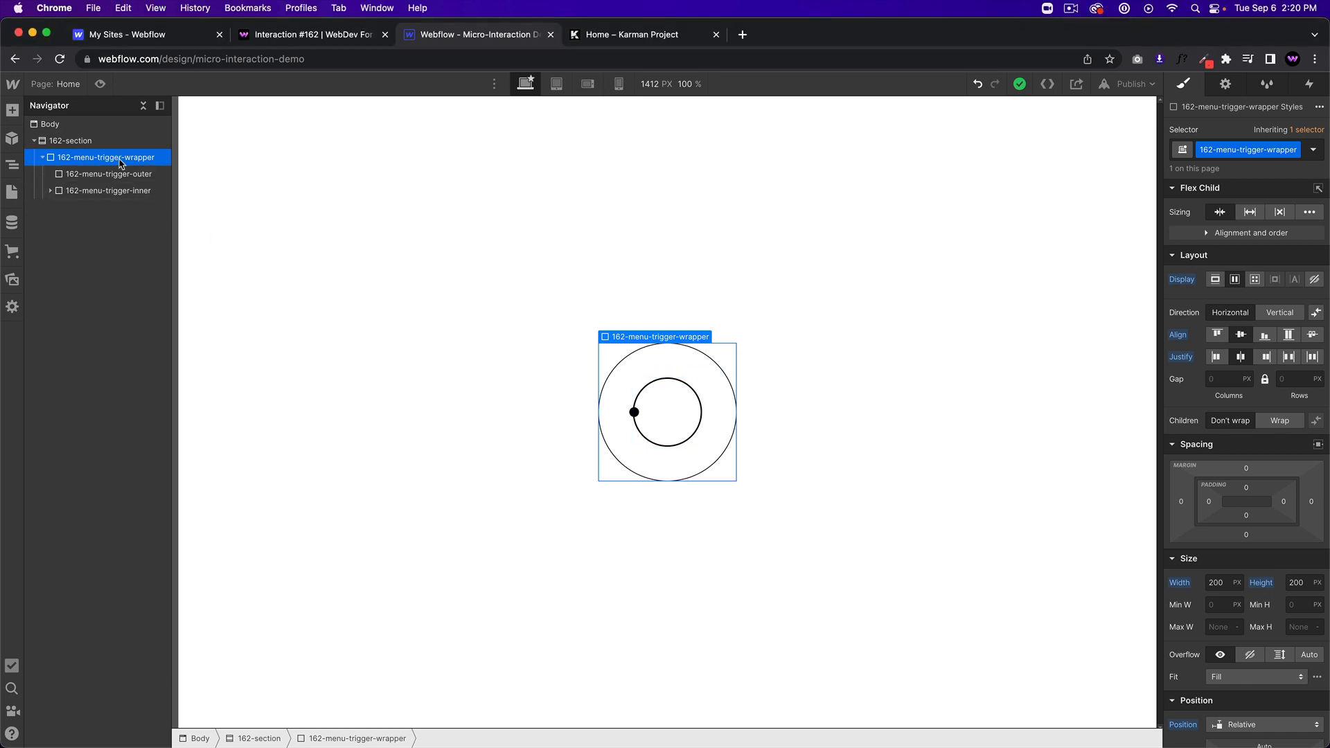
key(super+k)
text(div)
key(Return)
- Give the new div block in the wrapper the class 162-close-button
click(1223, 152)
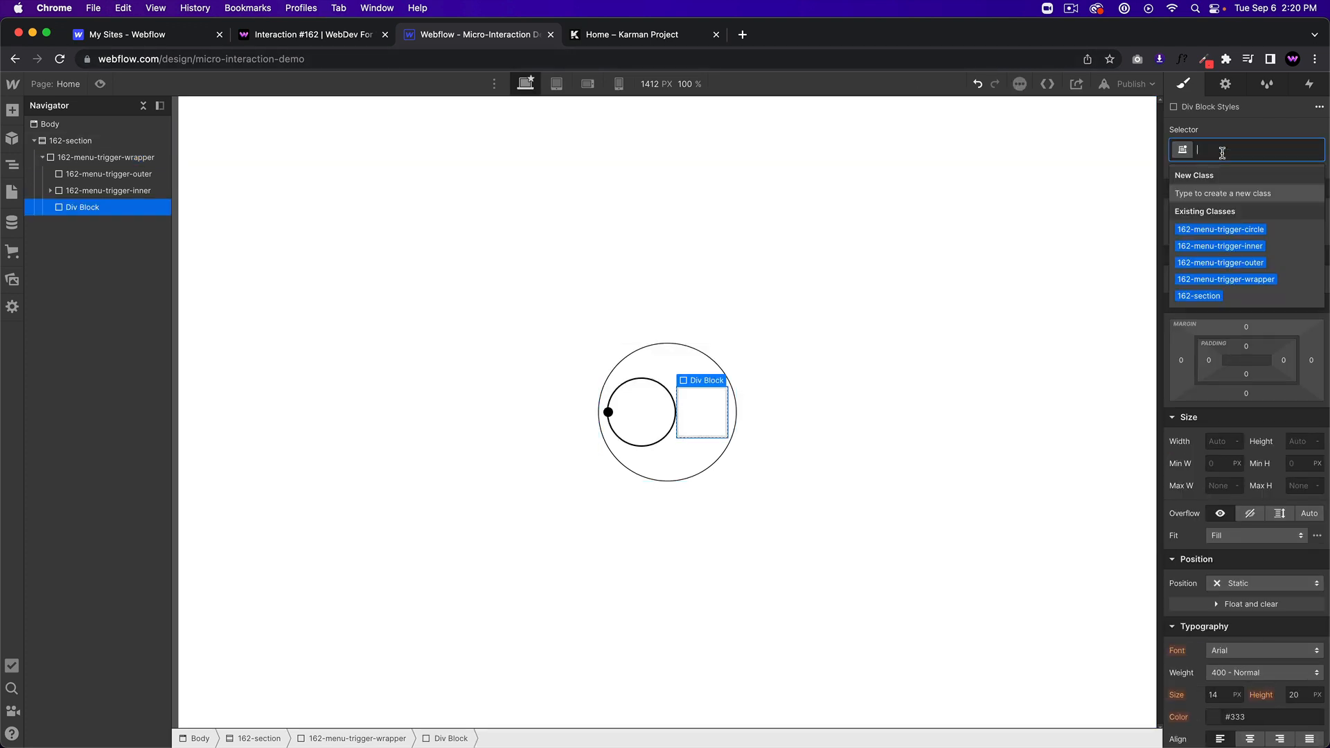
text(16)
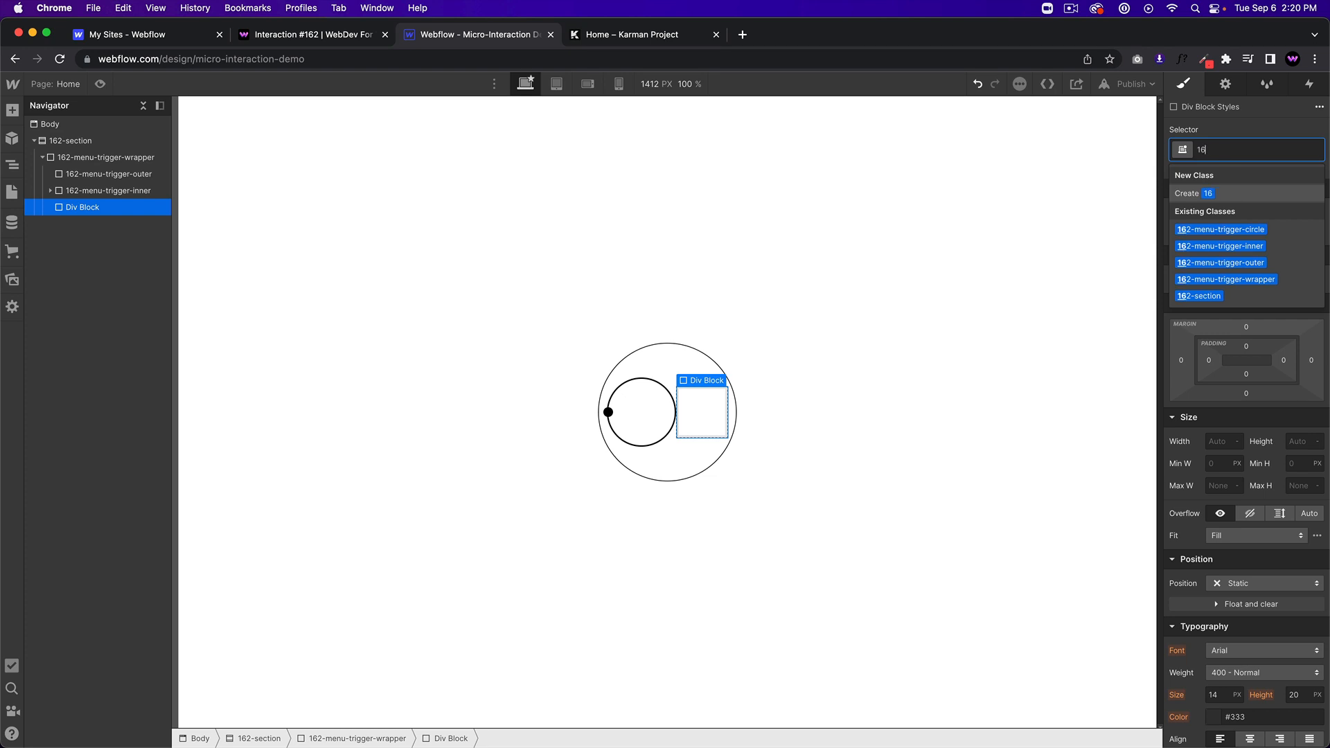
text(2-close-button)
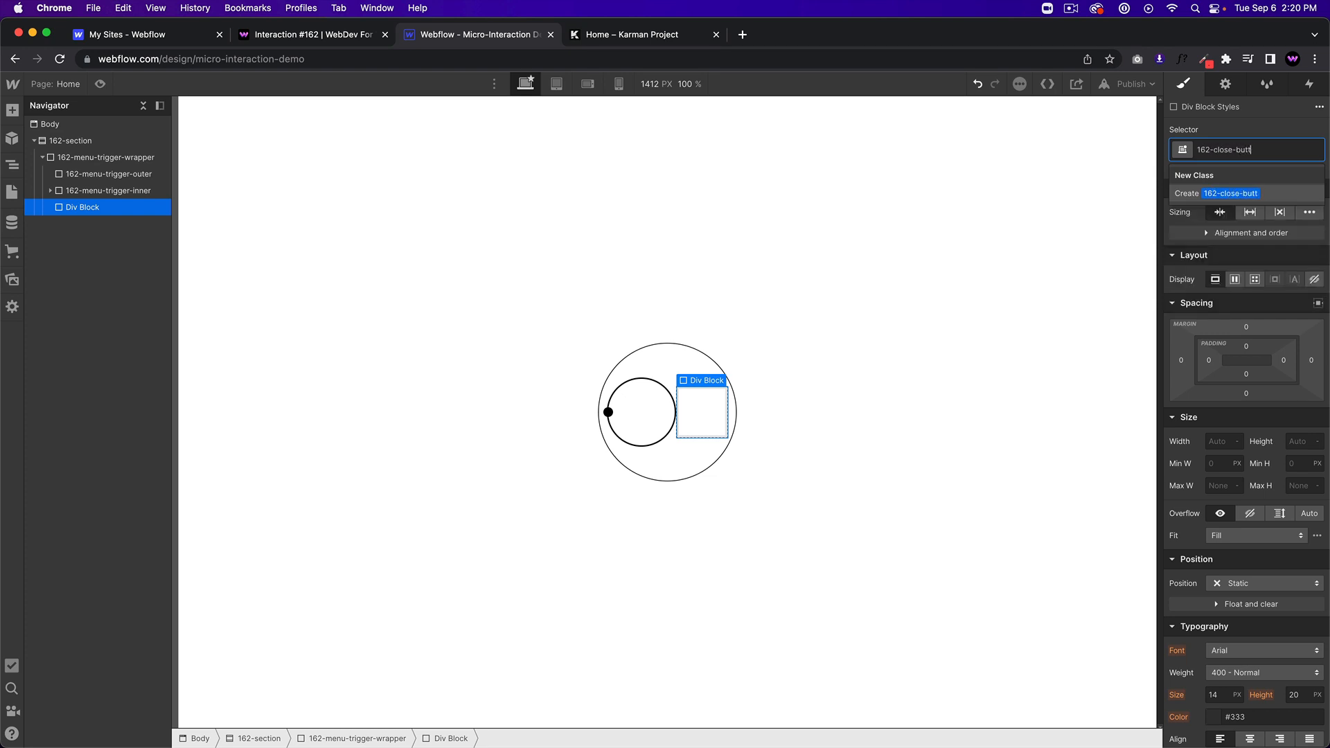
key(Return)
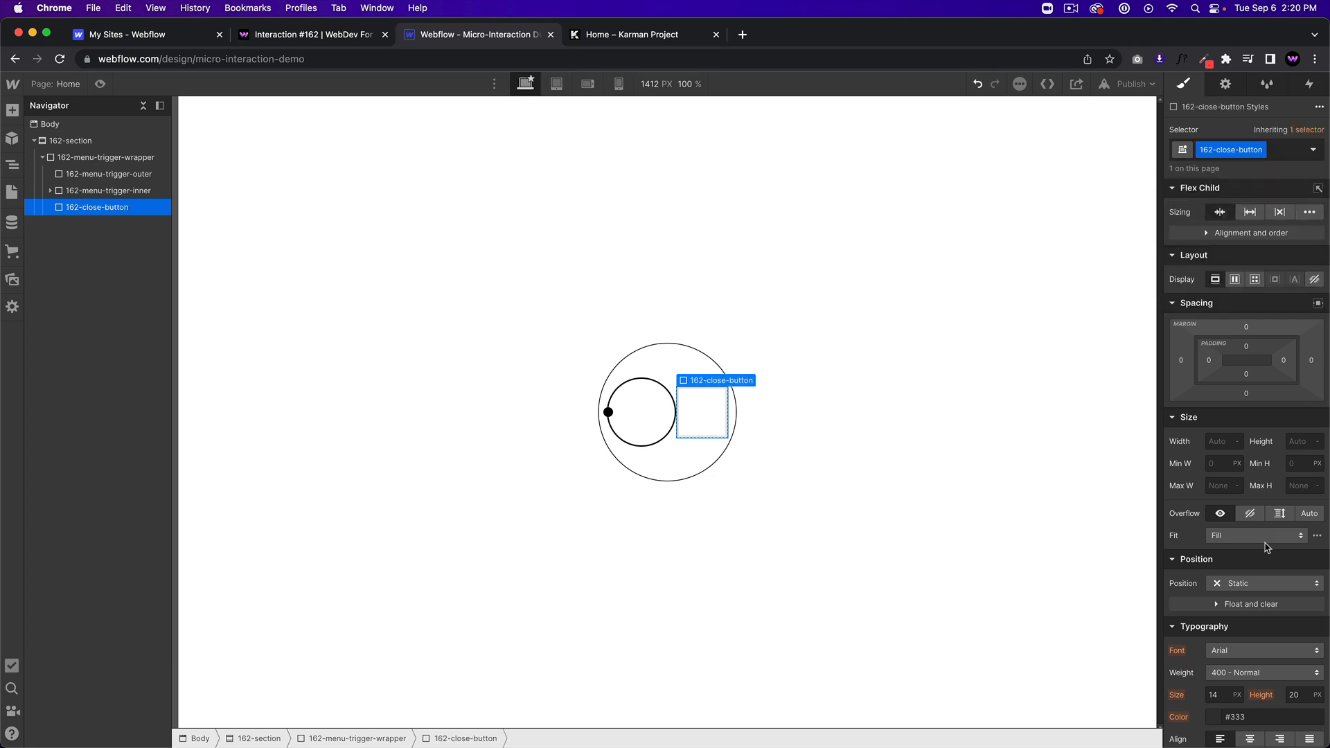
- Set the position of 162-close-button to absolute and its width and height to 50 px each
click(1247, 589)
click(1244, 616)
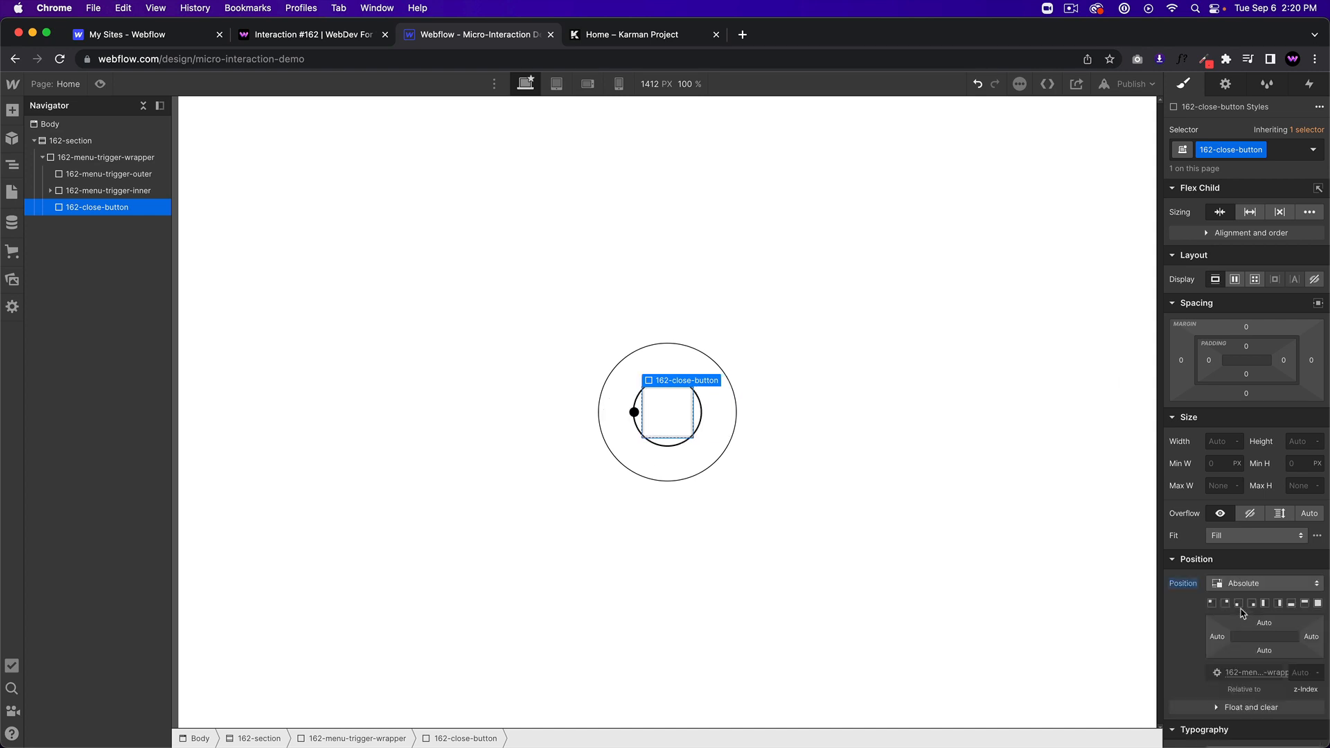
click(1225, 442)
text(50)
key(Tab)
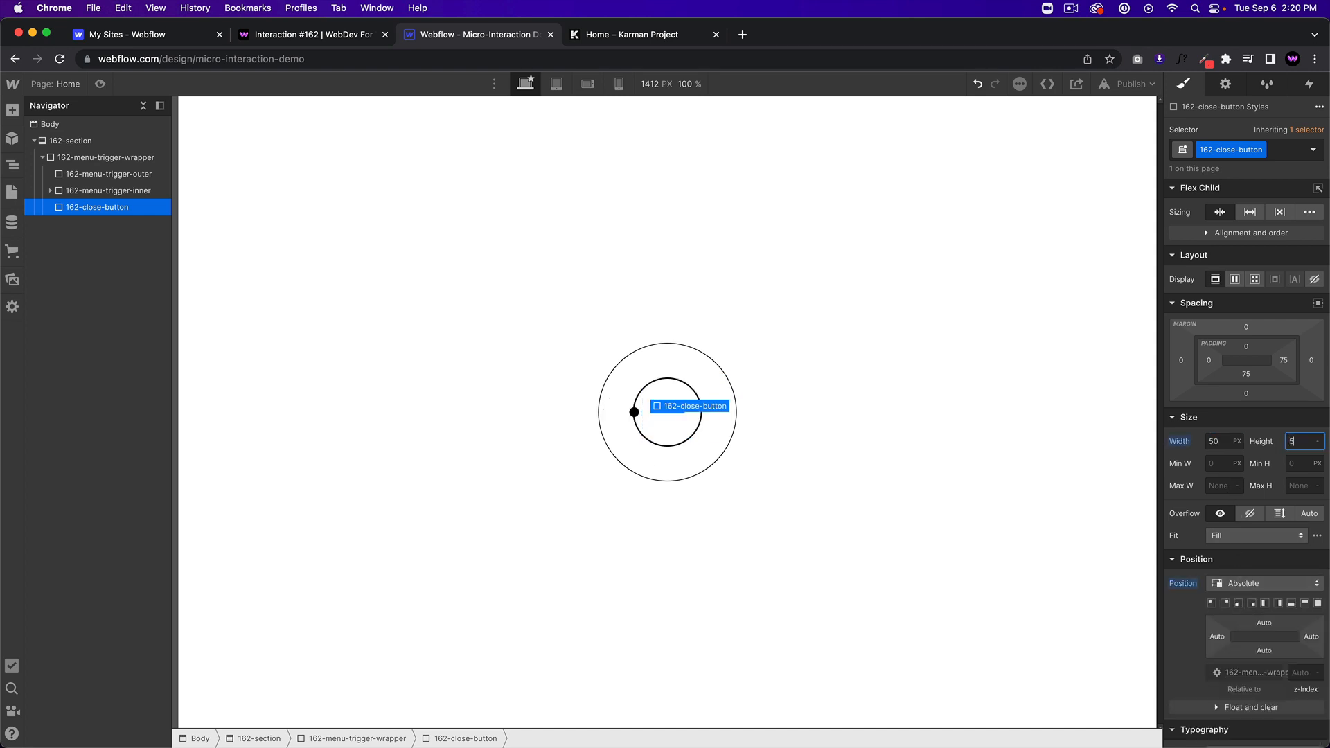
text(50)
- Set the background color of 162-close-button to black
scroll(1230, 495, down, 10)
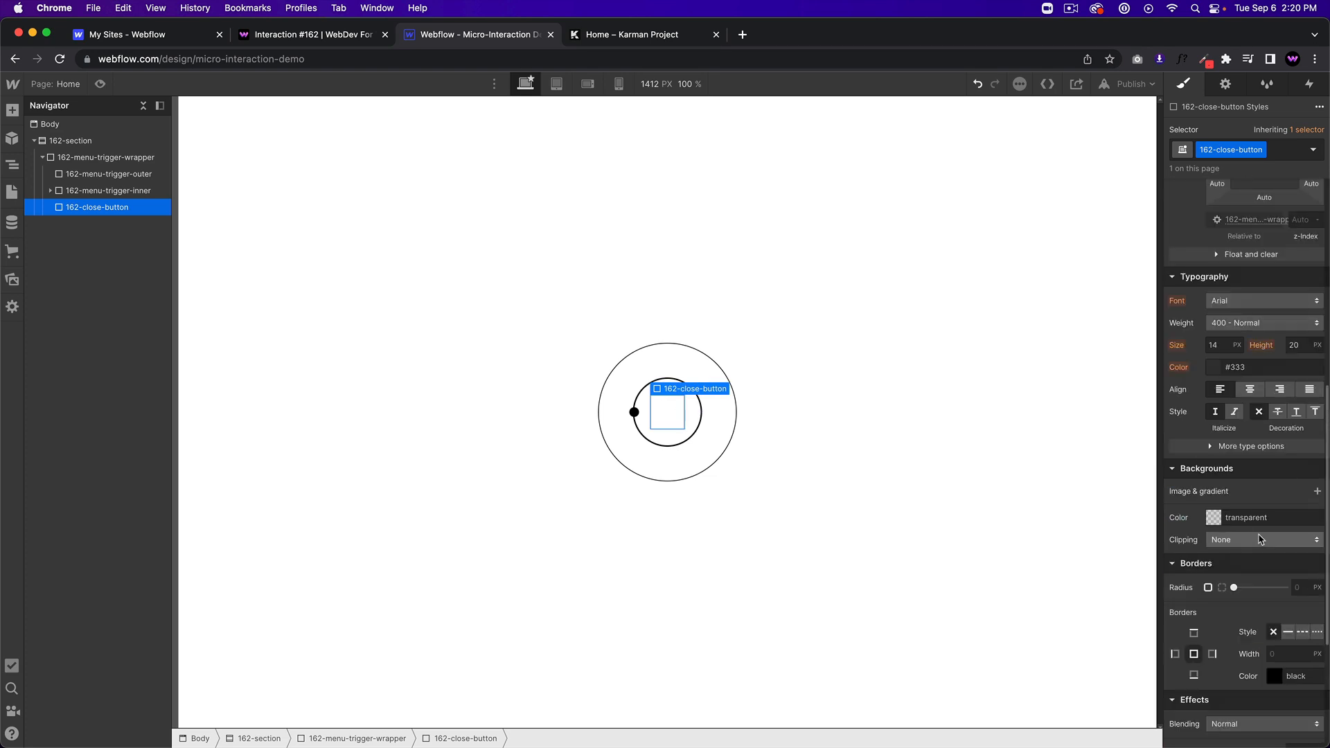
scroll(1259, 539, down, 1)
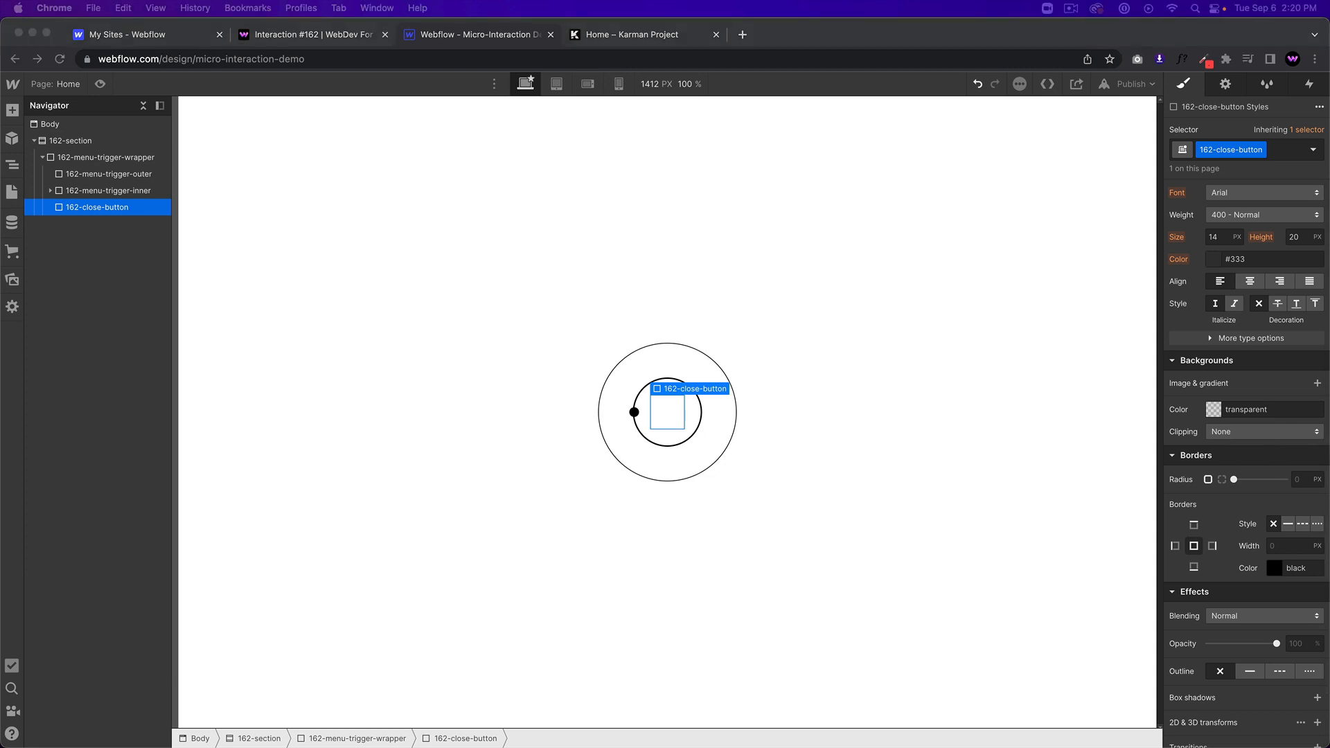
scroll(1186, 454, down, 4)
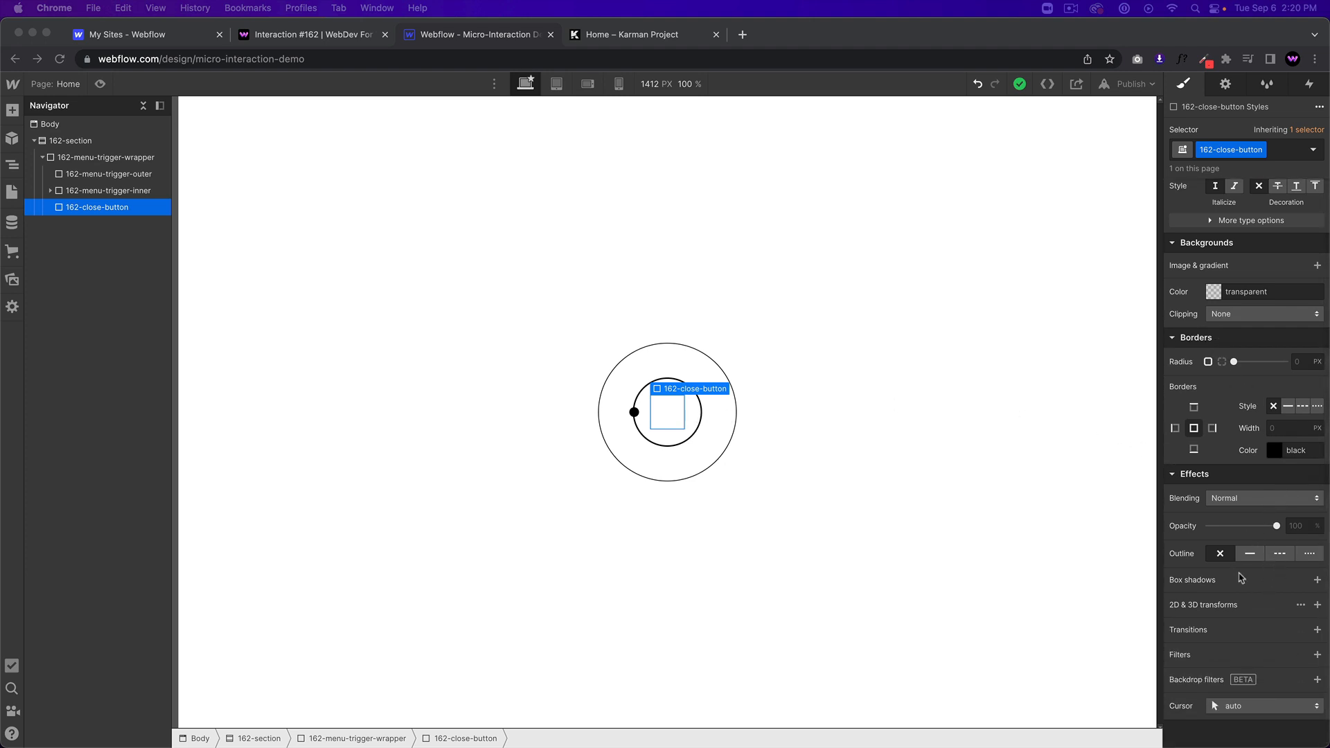
click(1213, 292)
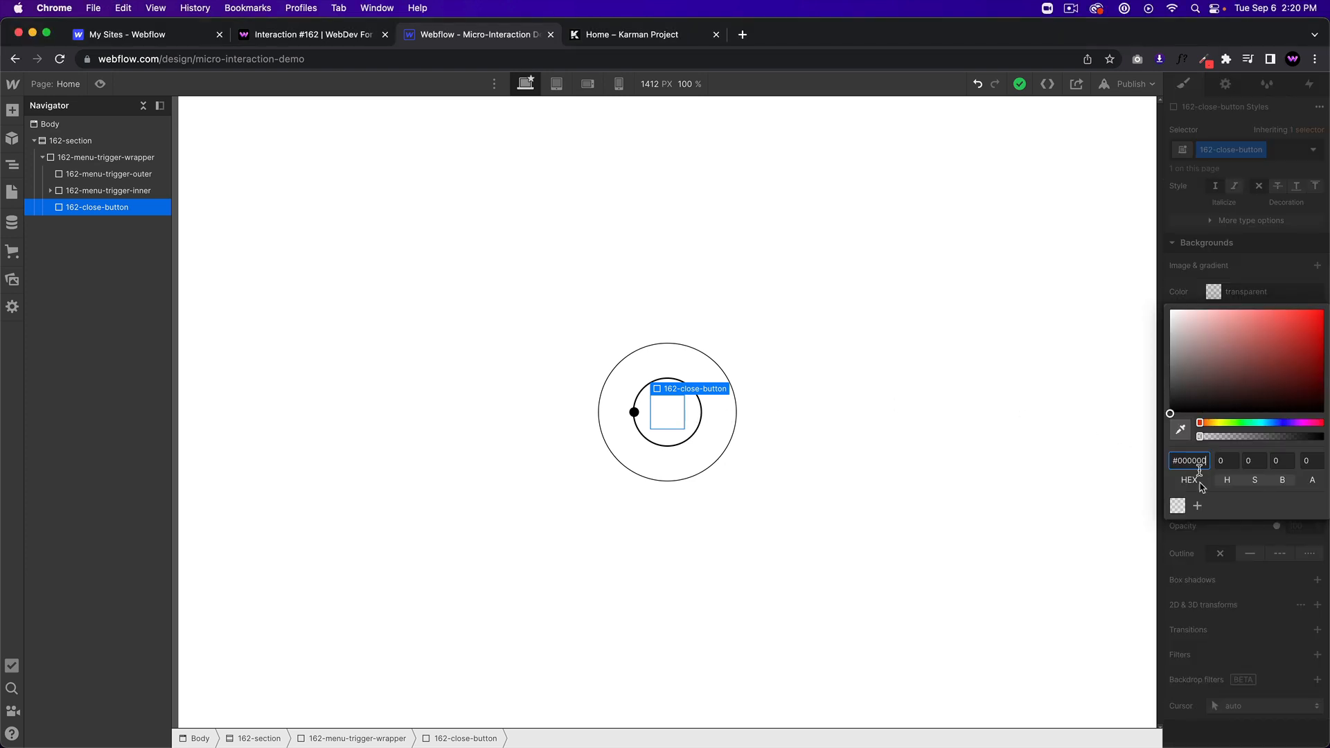
click(1196, 386)
click(1171, 412)
click(1260, 276)
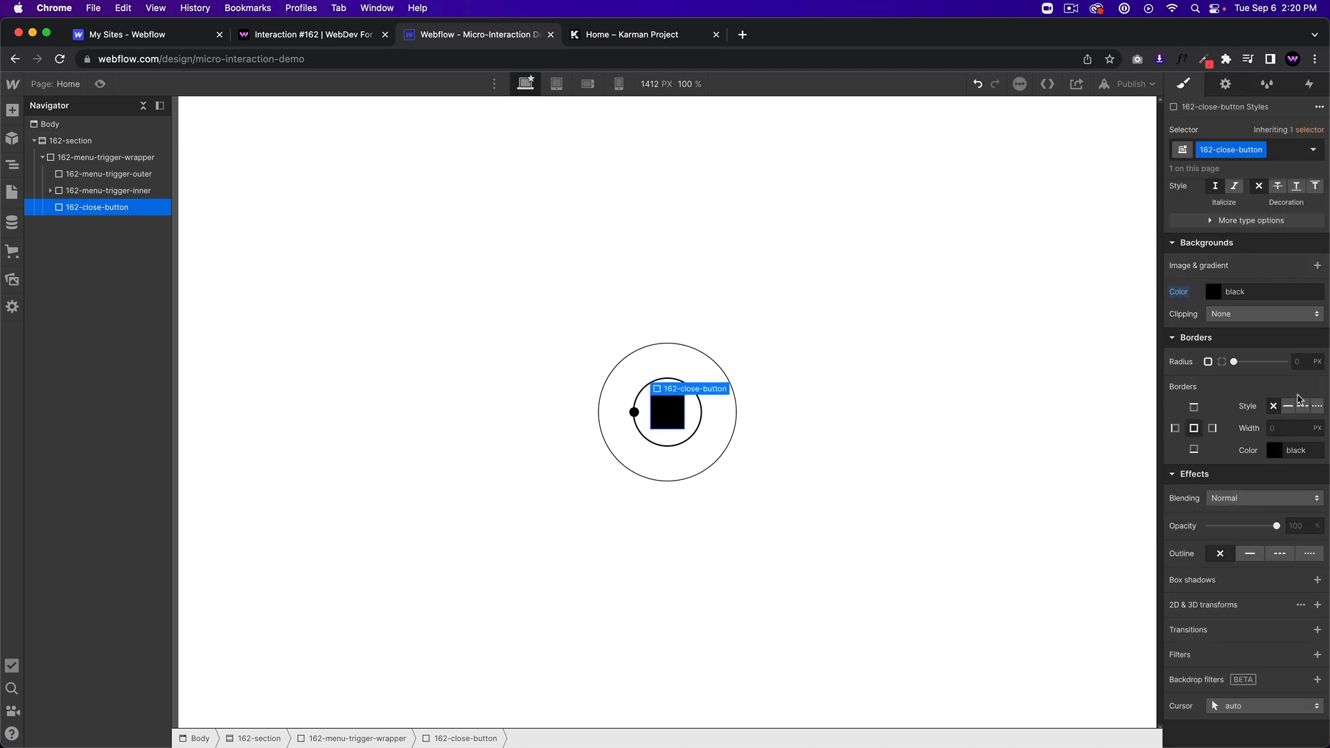
- Round 162-close-button into a circle with a 50% border radius
click(1300, 358)
text(50%)
key(Return)
scroll(1258, 324, up, 10)
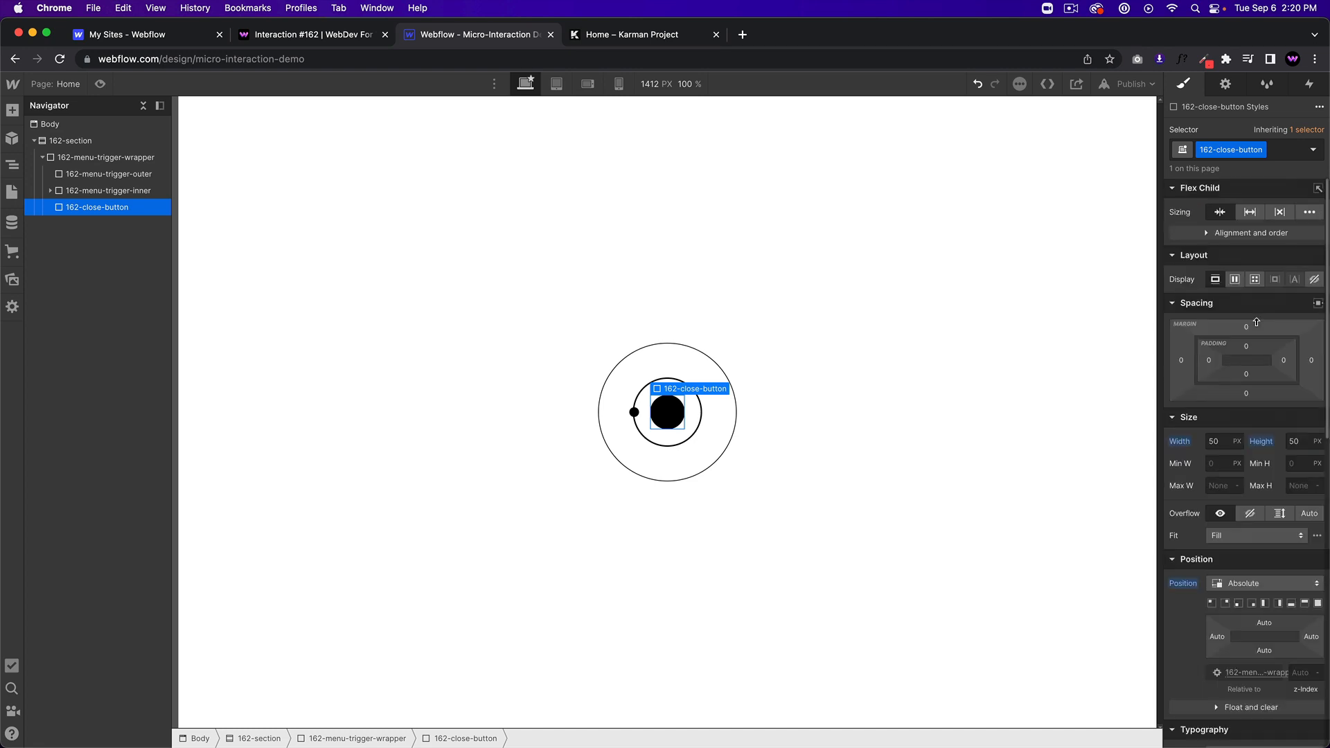
- Center the contents of 162-close-button on both axes with a flex layout and add a div block inside it
click(1241, 335)
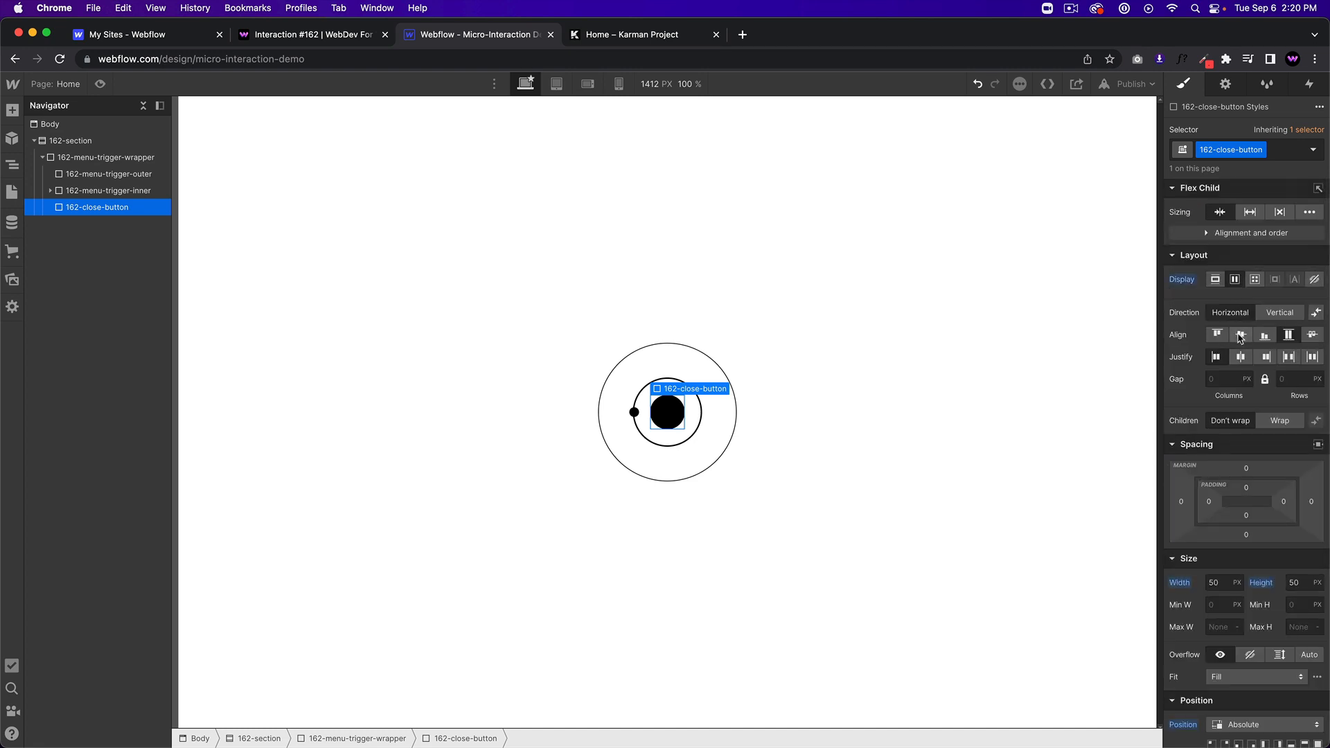
click(1241, 357)
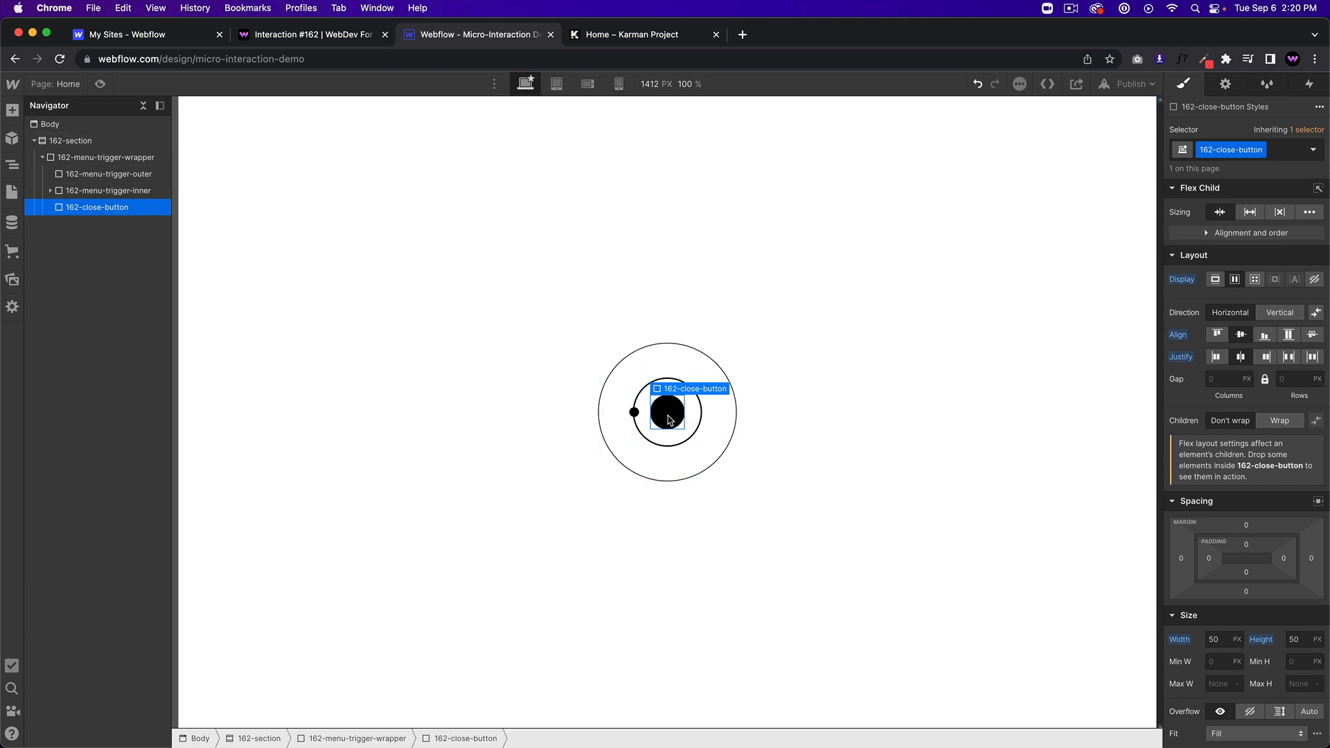
key(super+e)
key(Return)
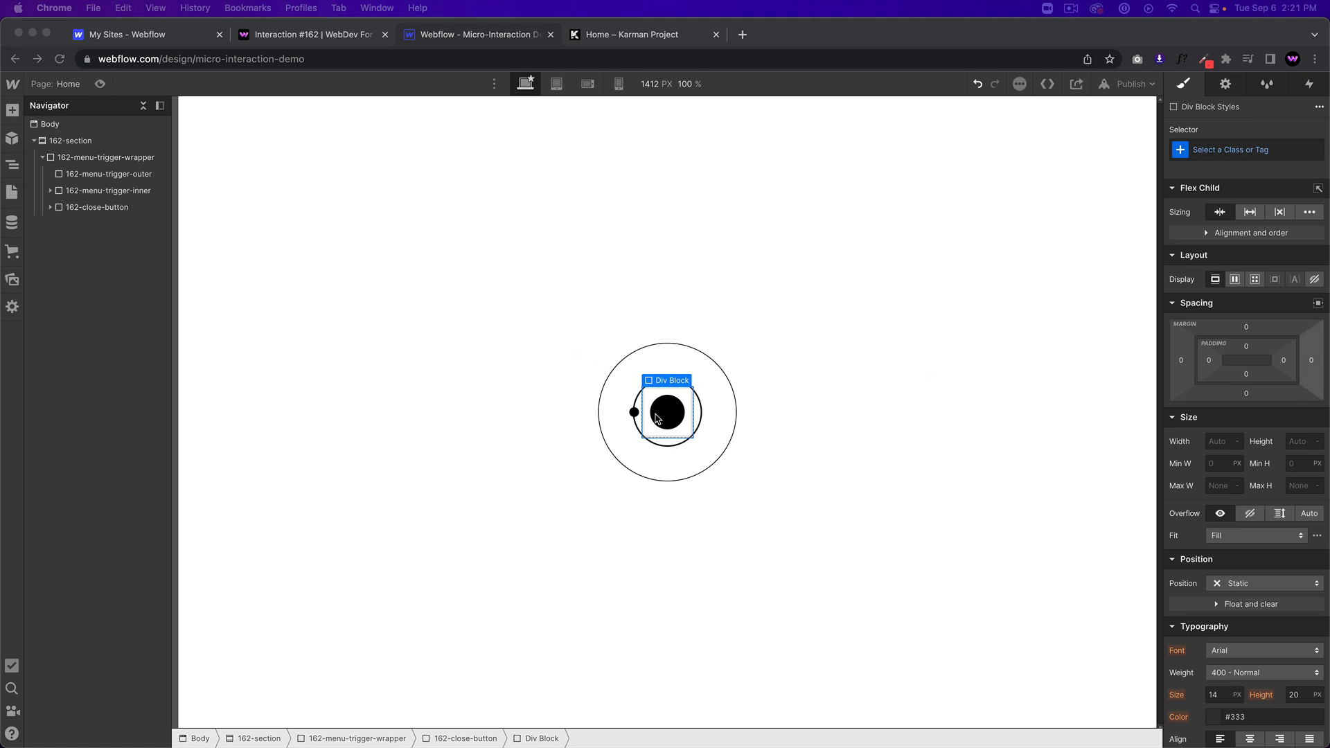
- Give the new div block inside 162-close-button the class 162-close-button-line
click(1239, 149)
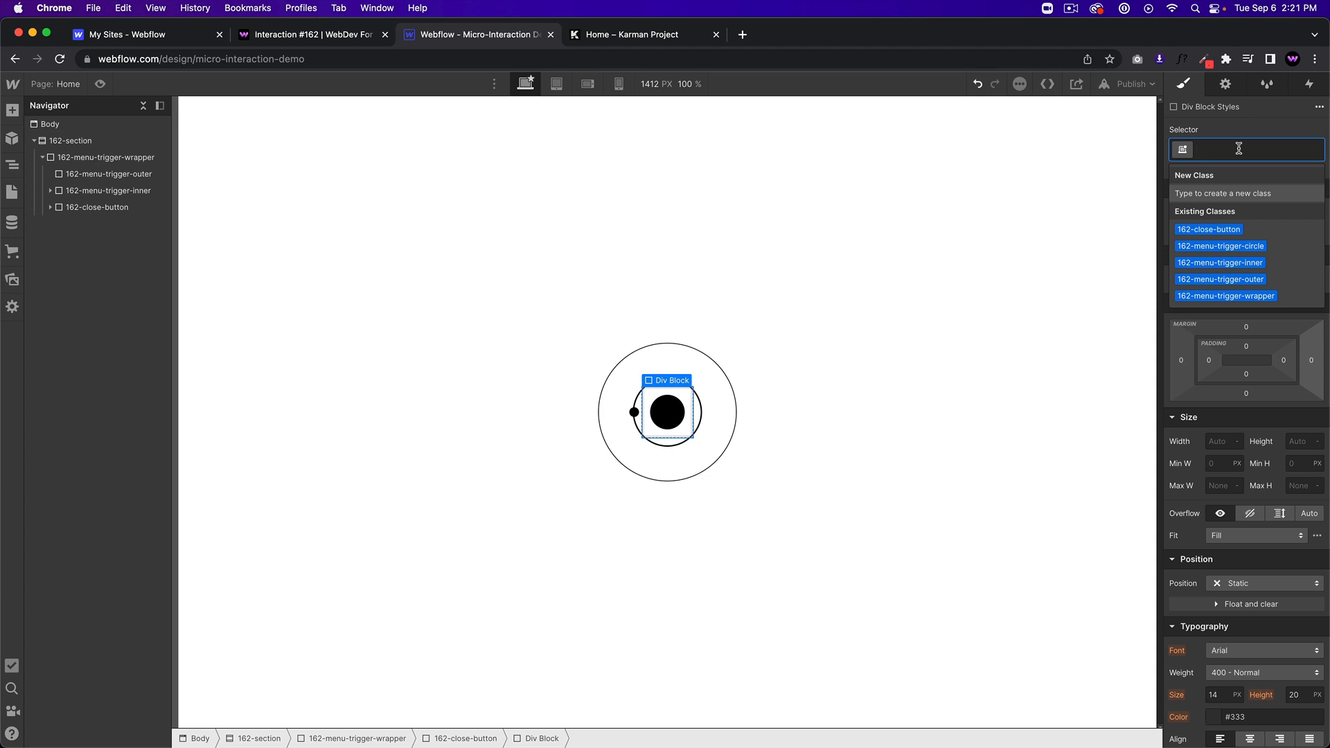
text(162)
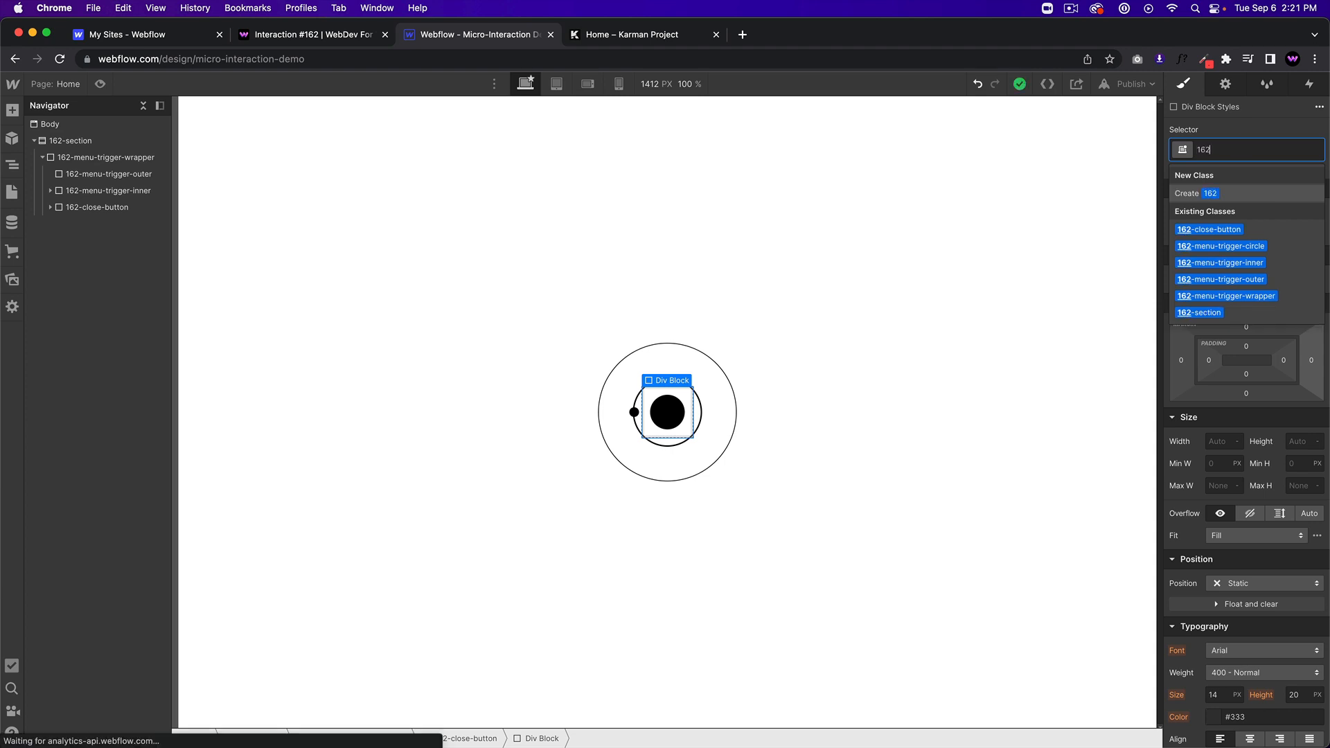
text(-cloese-b)
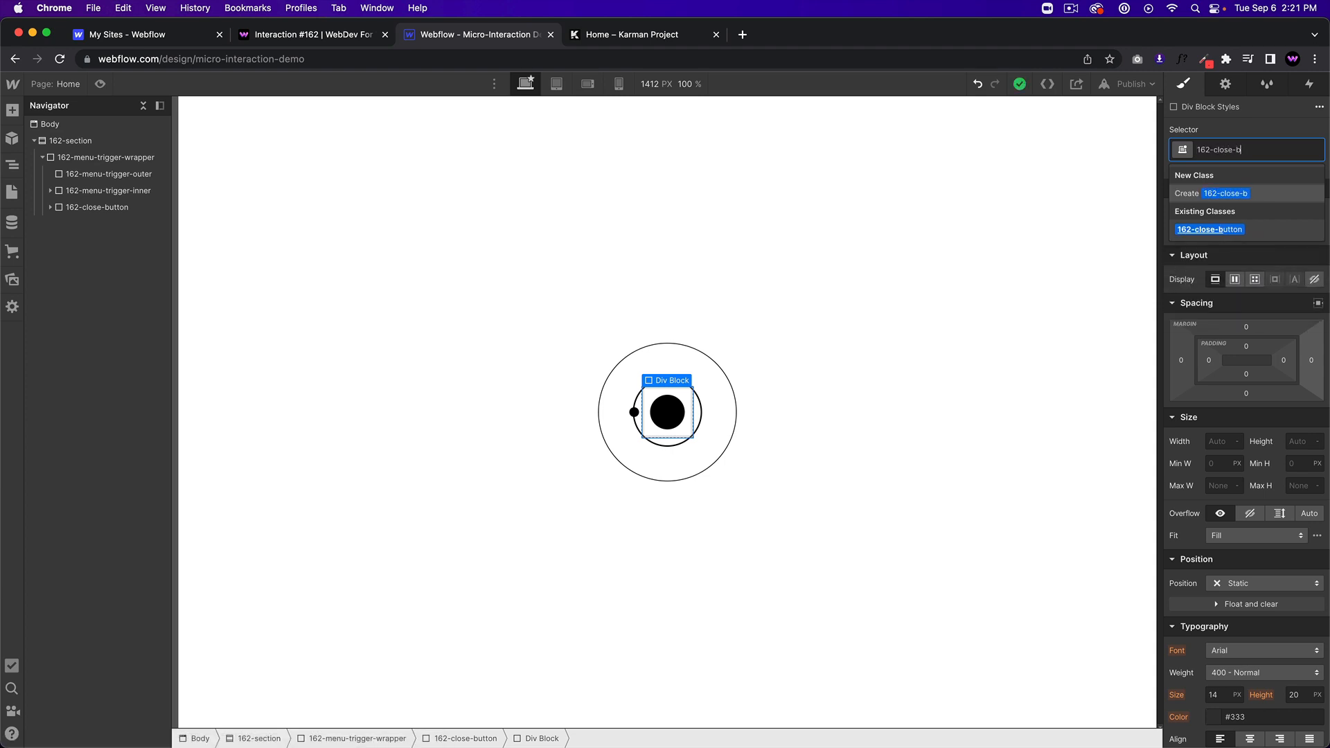
text(utton-line)
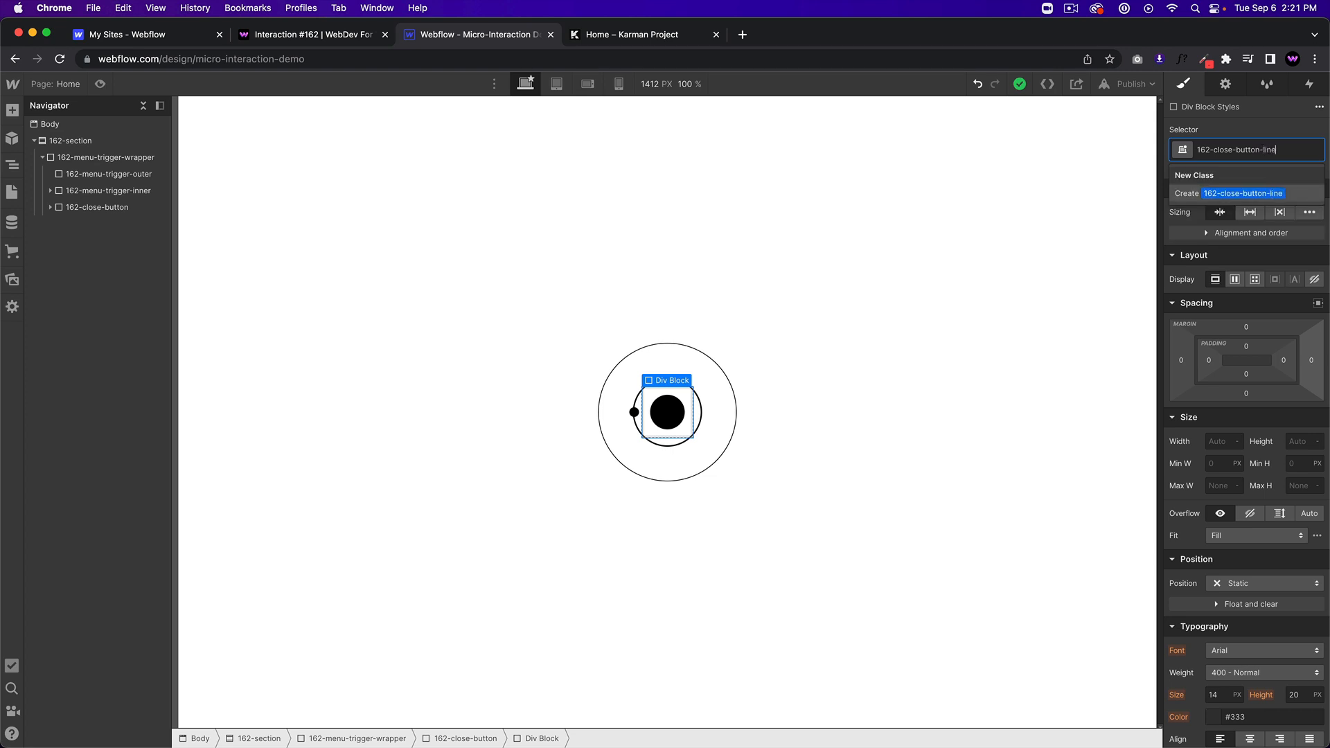
key(Return)
- Set the width of 162-close-button-line to 20 px and its height to 2 px
click(1224, 443)
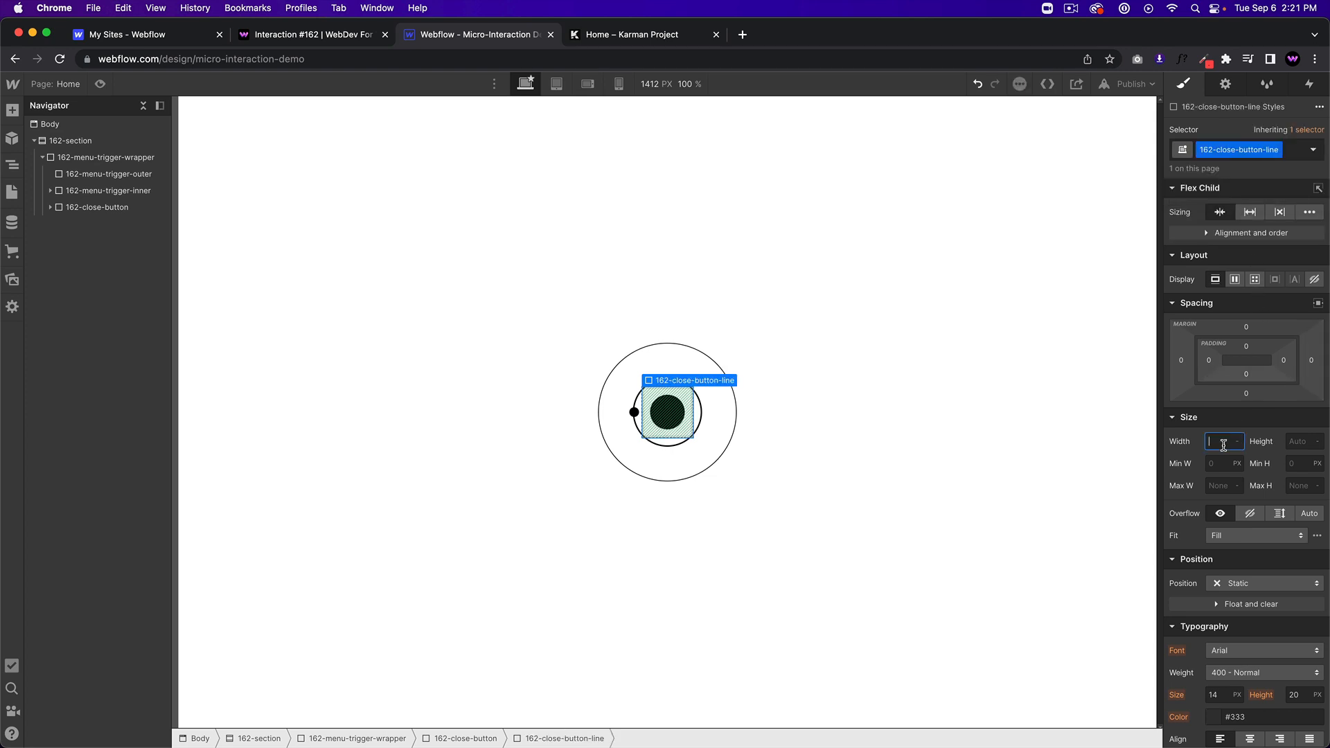
text(20)
key(Tab)
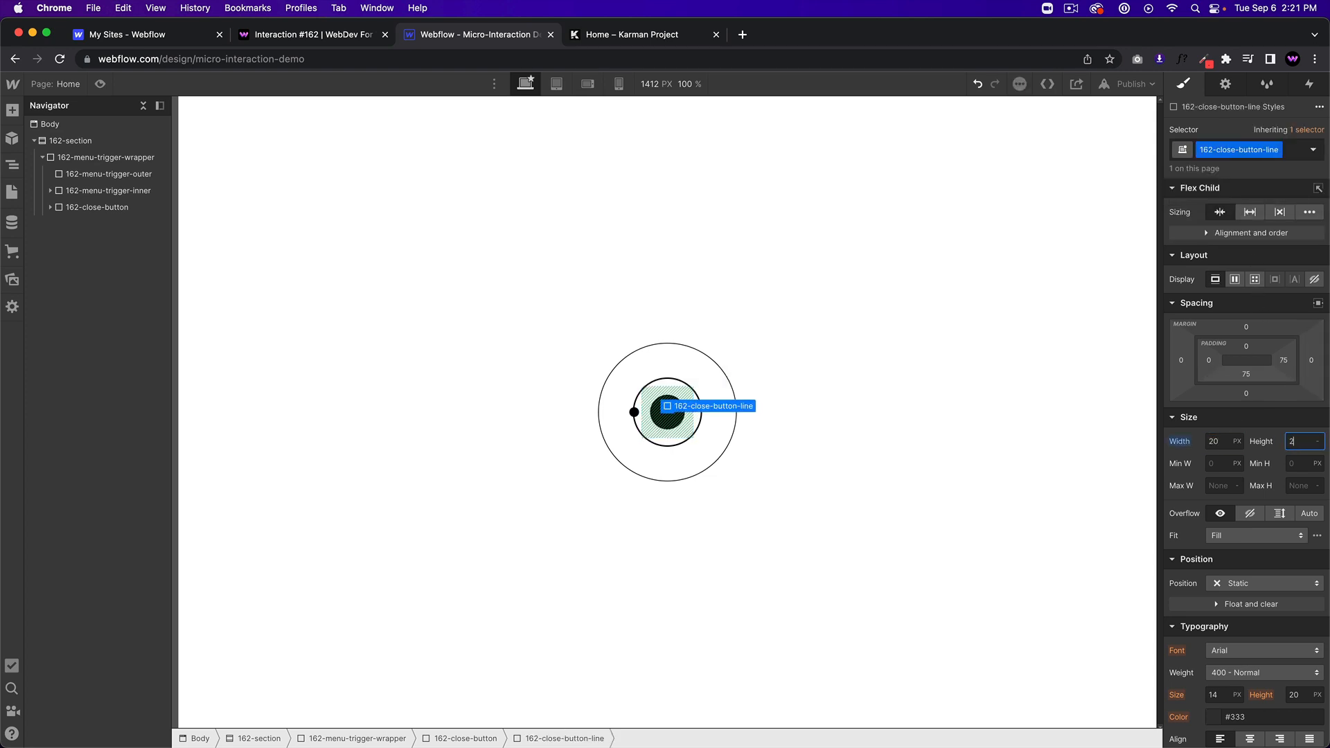
text(2)
click(1240, 419)
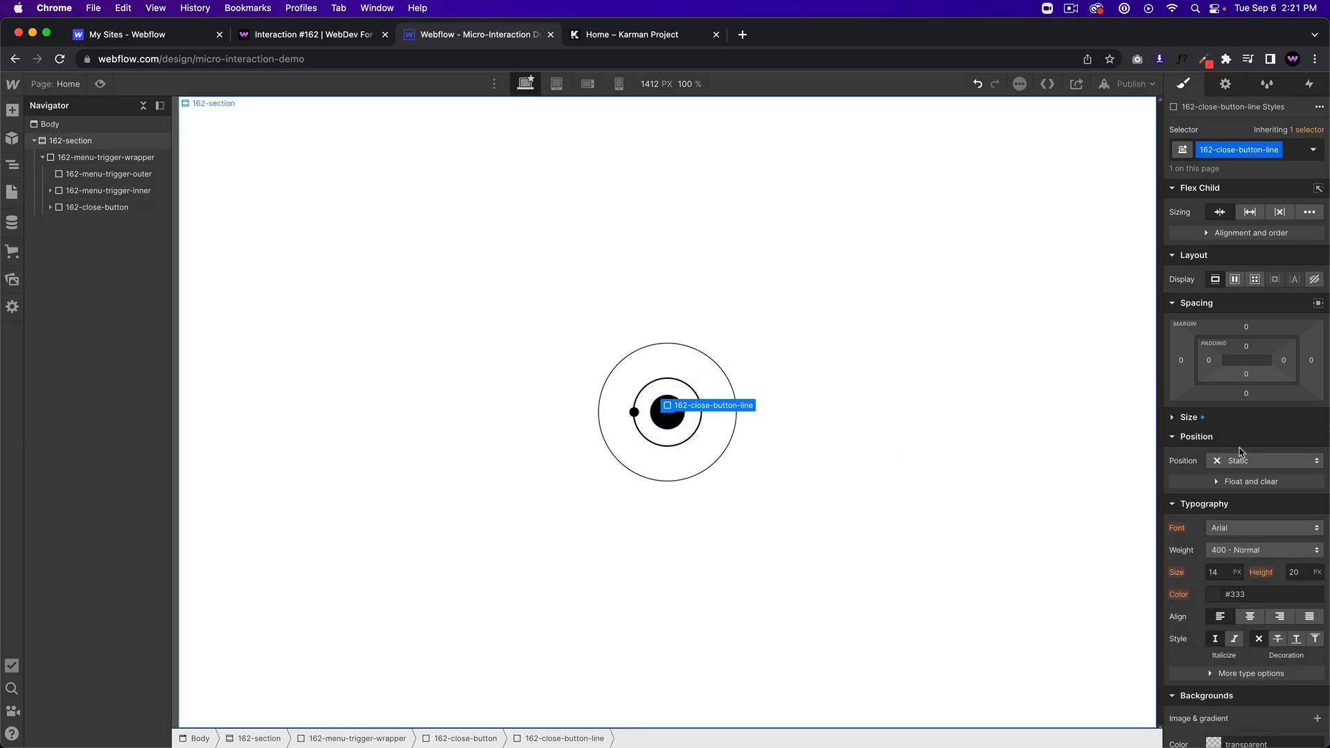
- Give 162-close-button-line a white background color and a border radius of 100 px
scroll(1240, 451, down, 5)
scroll(1266, 682, down, 6)
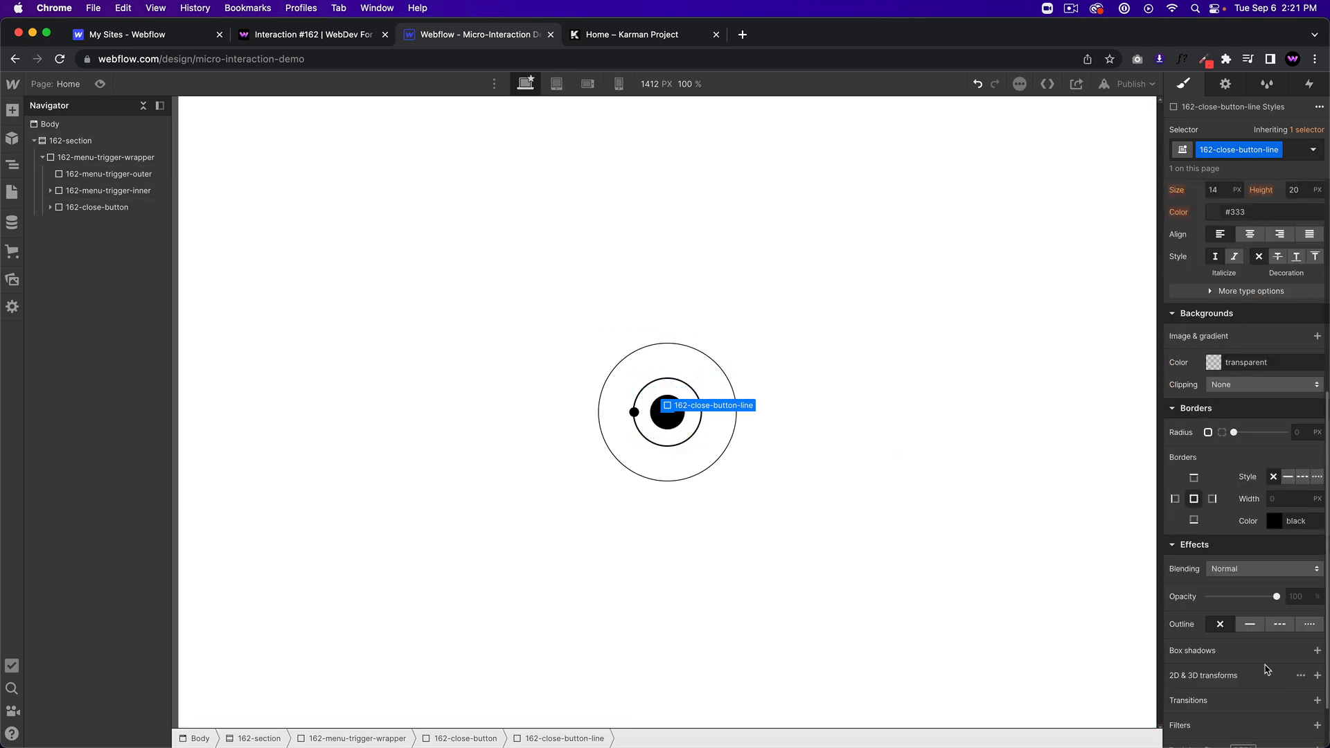
drag(1195, 413, 1143, 368)
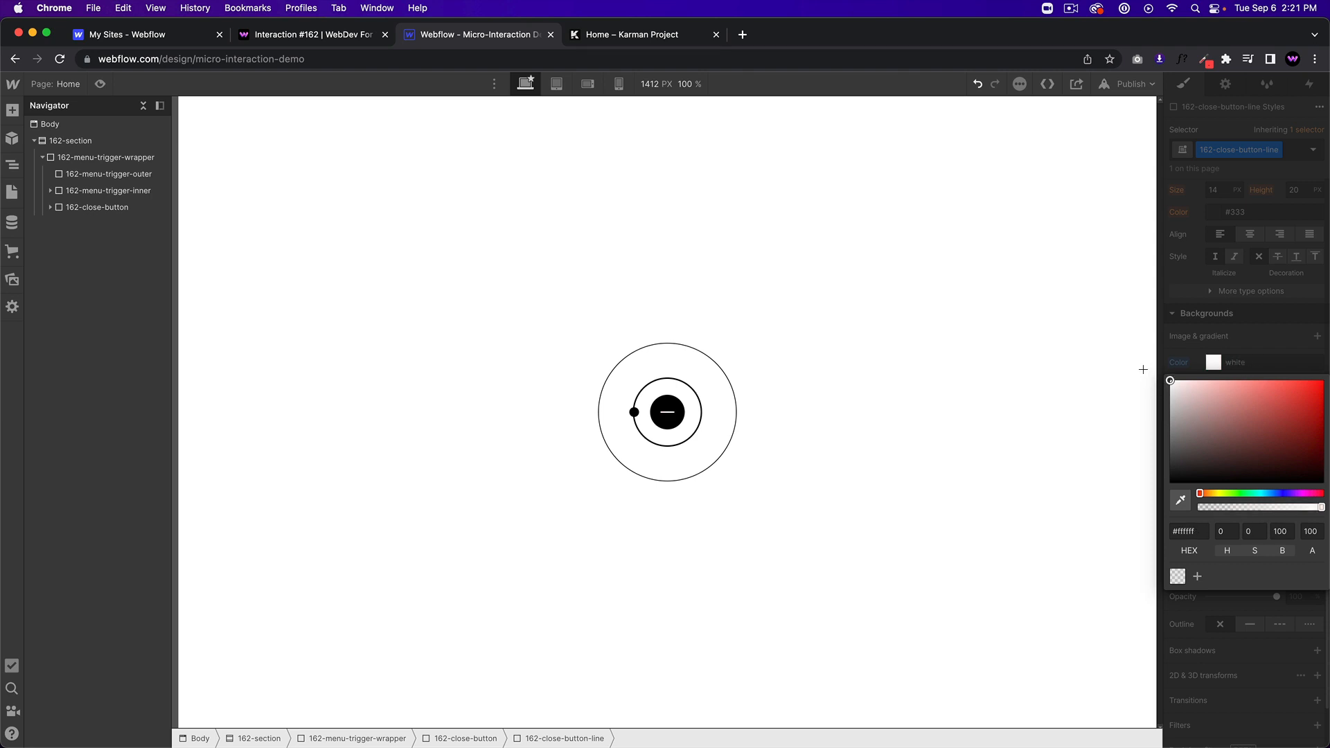
click(1263, 333)
click(1305, 432)
text(1)
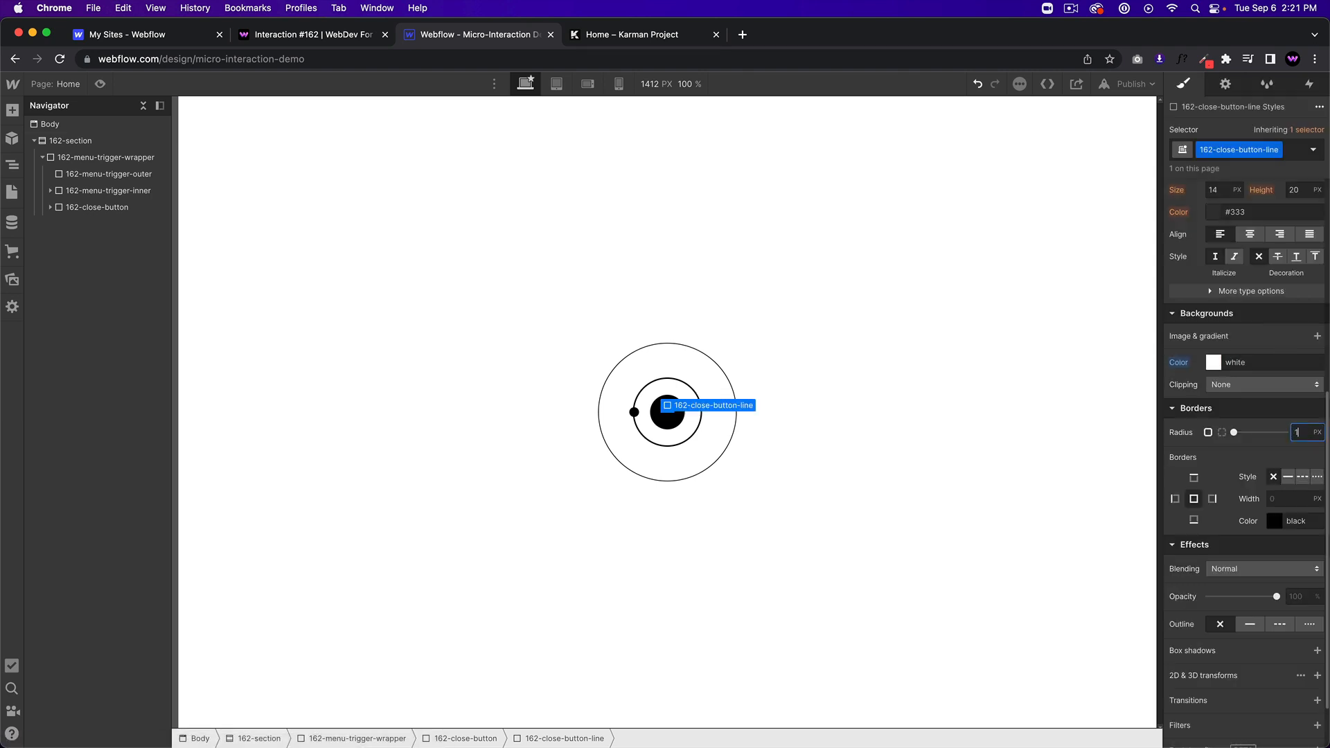
text(00)
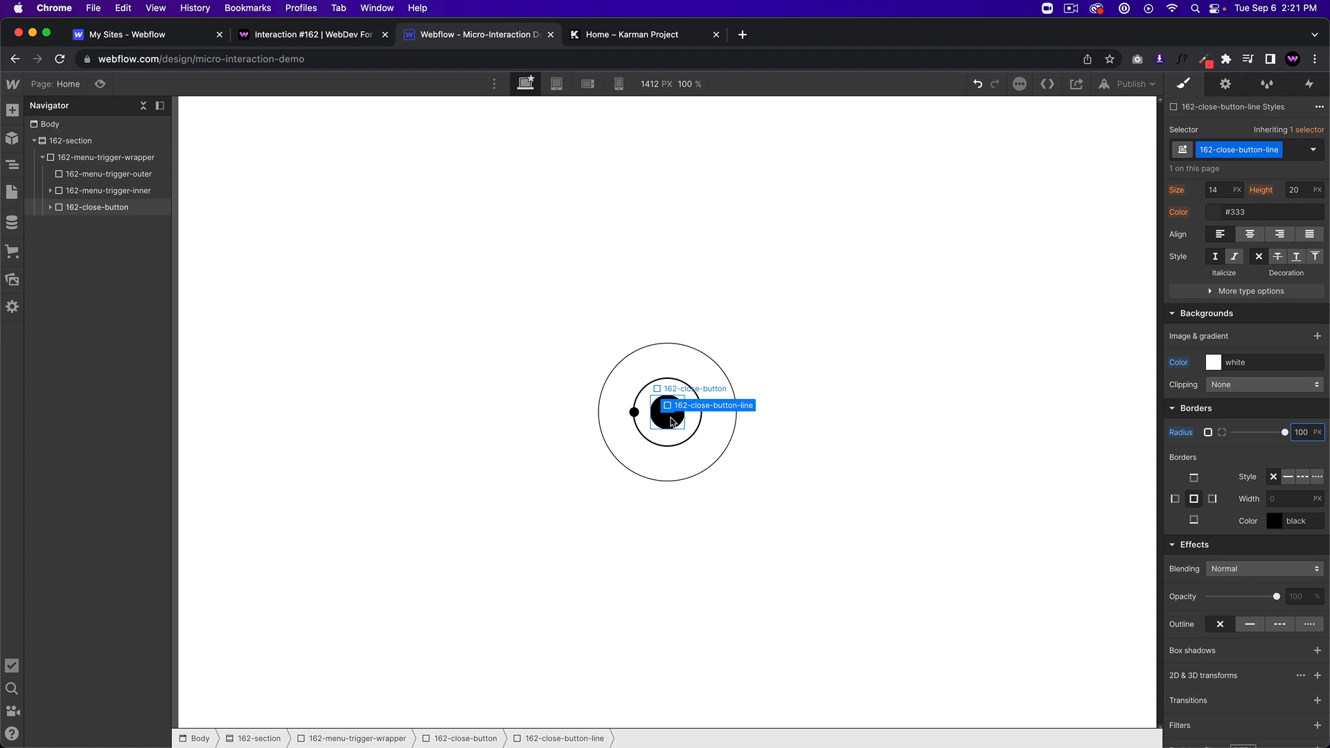
click(673, 424)
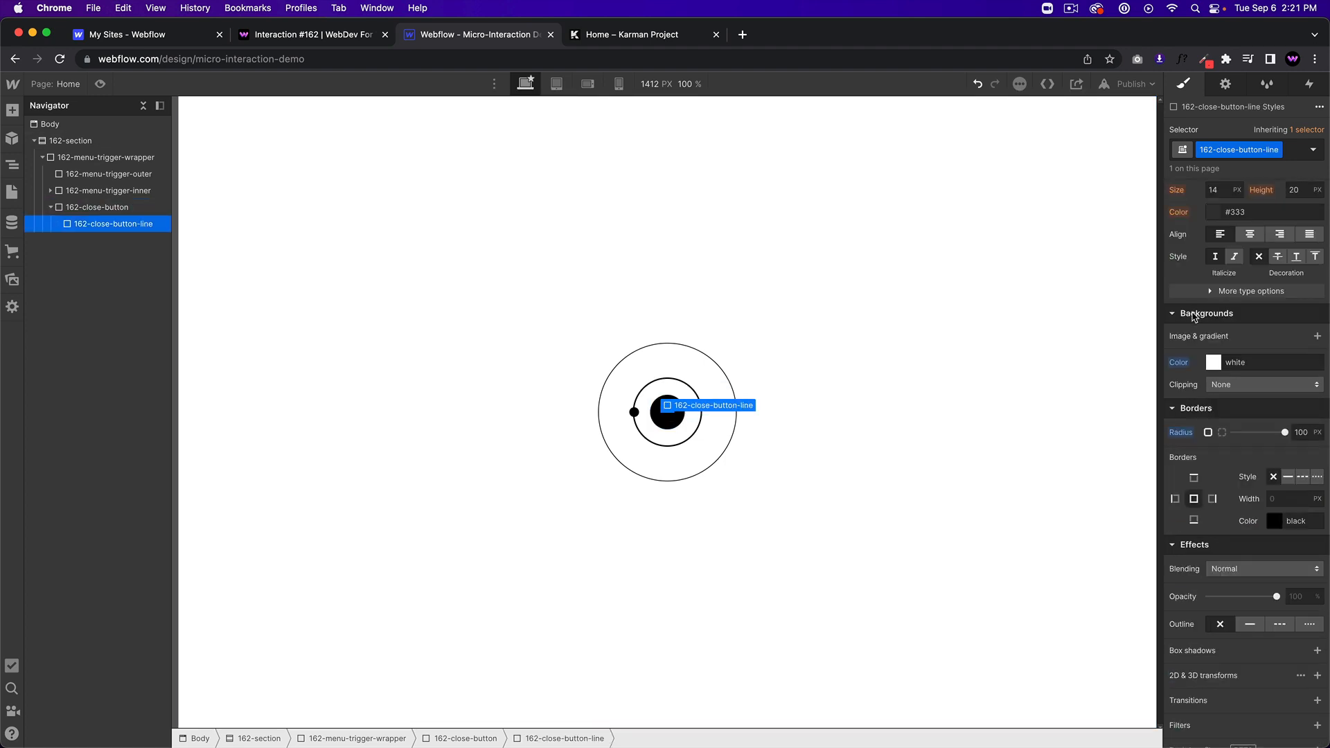
- Try absolute positioning on 162-close-button-line and reset its position setting
scroll(1195, 316, up, 5)
click(1247, 462)
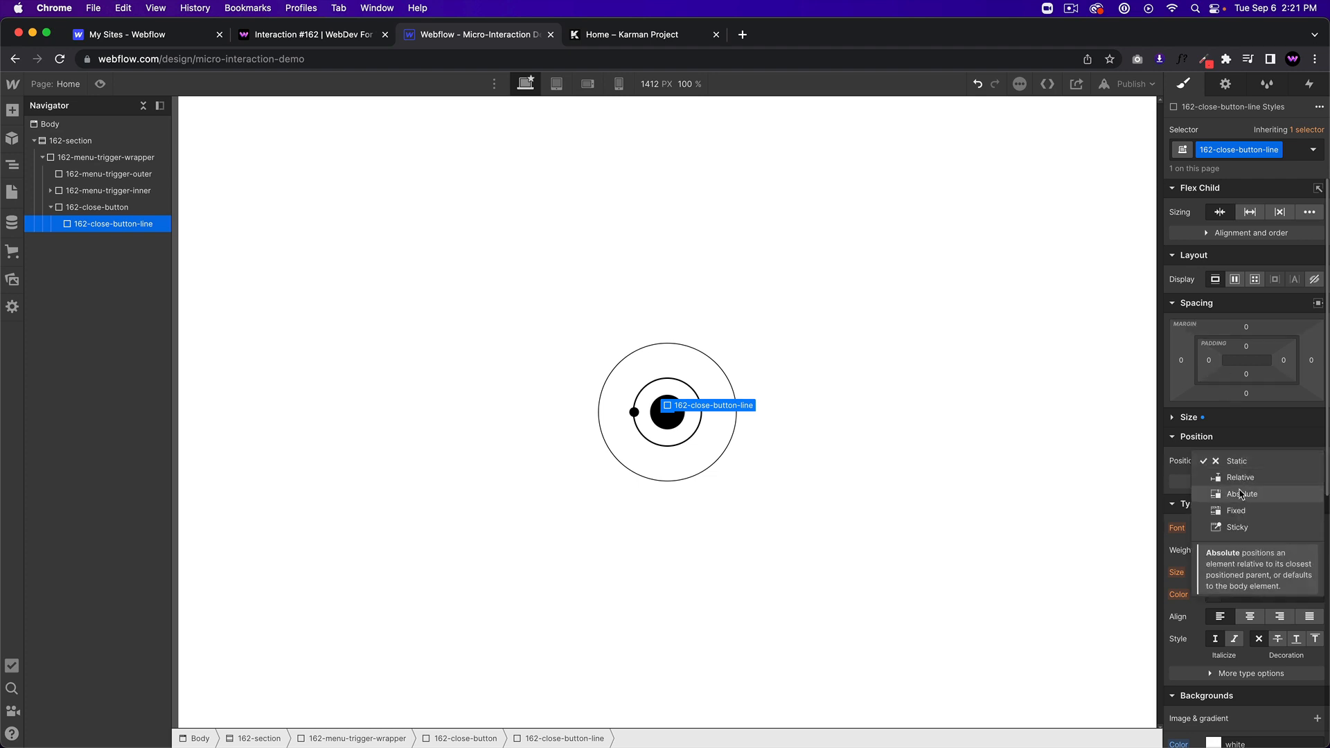
click(1242, 494)
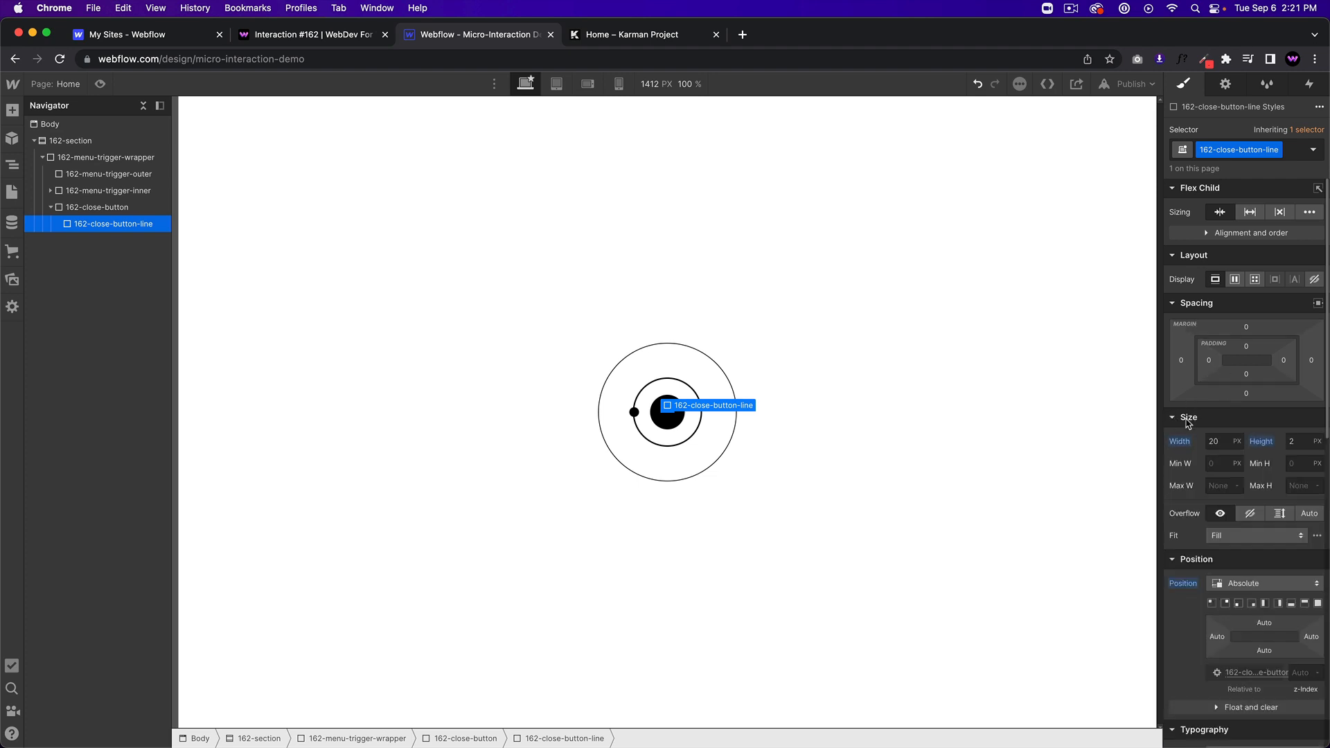
click(1231, 420)
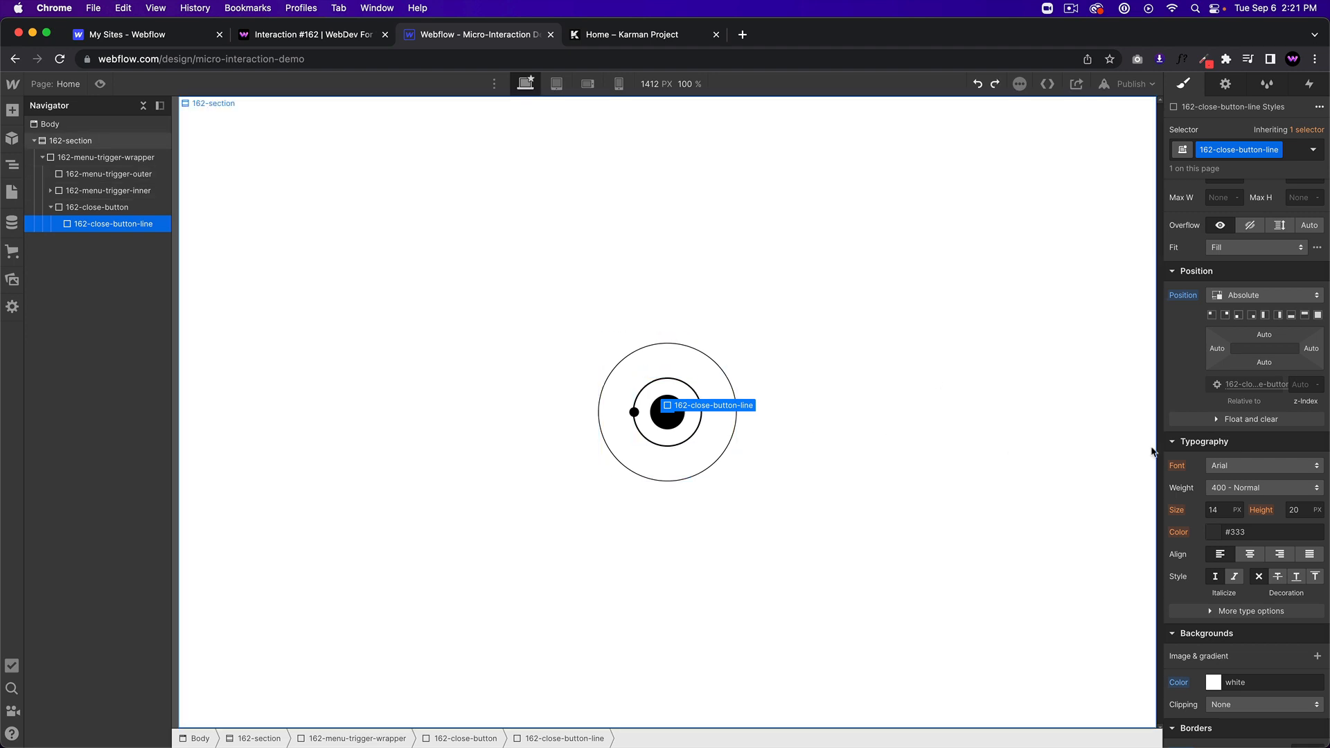
alt+click(1186, 296)
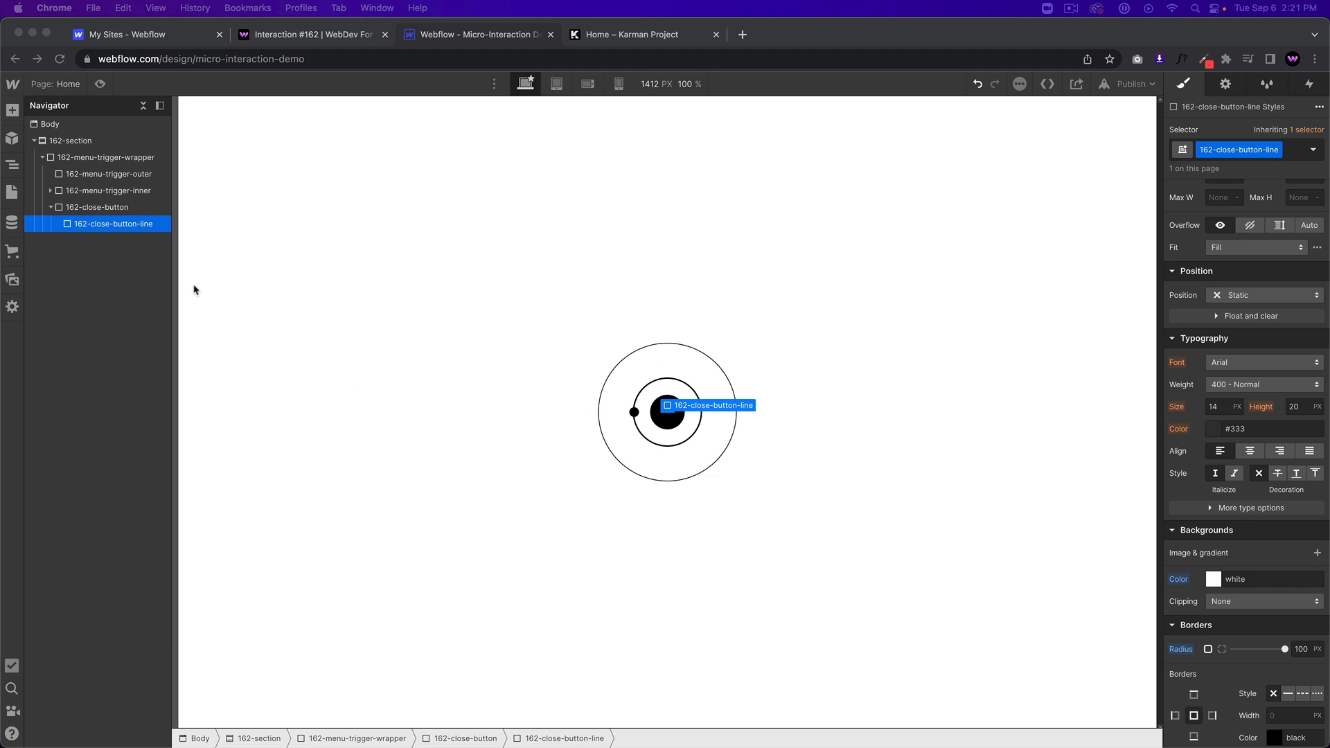
- Duplicate 162-close-button-line inside 162-close-button and select the copy
click(128, 226)
key(super+c)
key(super+v)
click(86, 245)
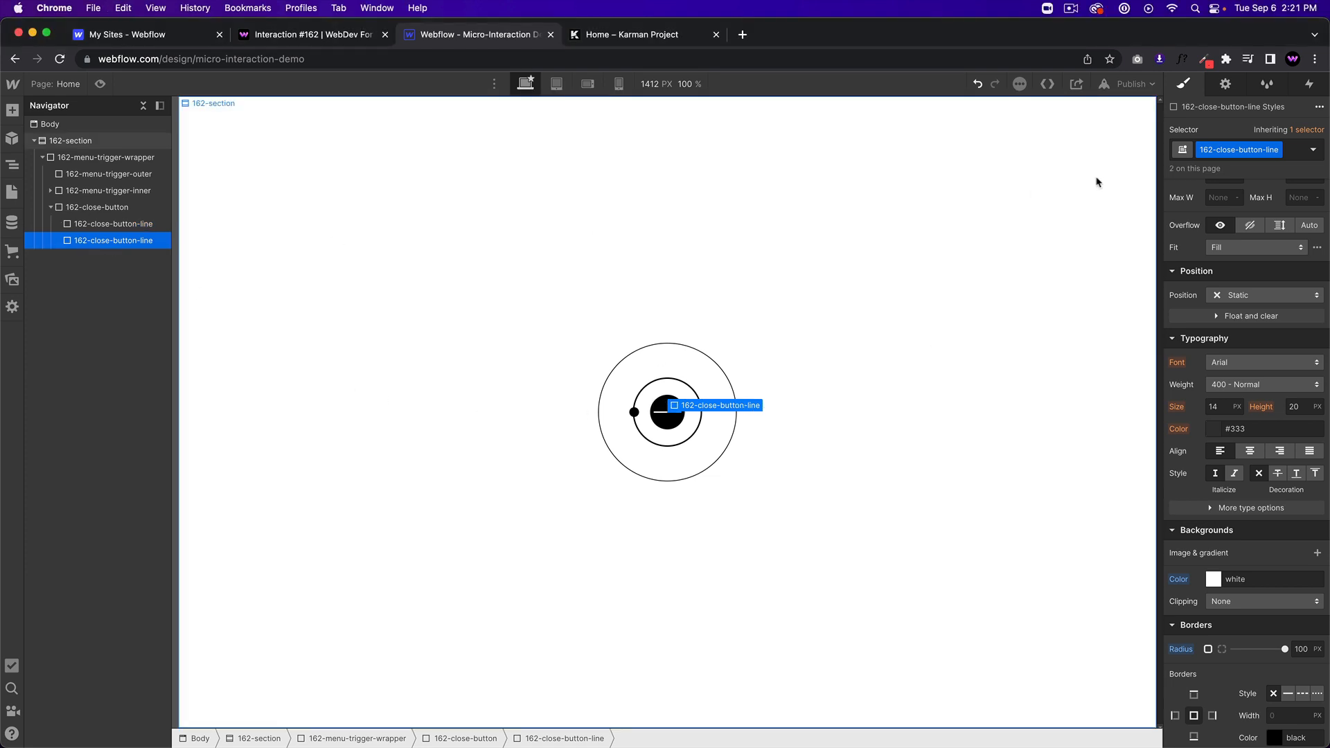
- Duplicate the class on the copied line and rename it 162-close-button-line-two
click(1278, 150)
click(1275, 187)
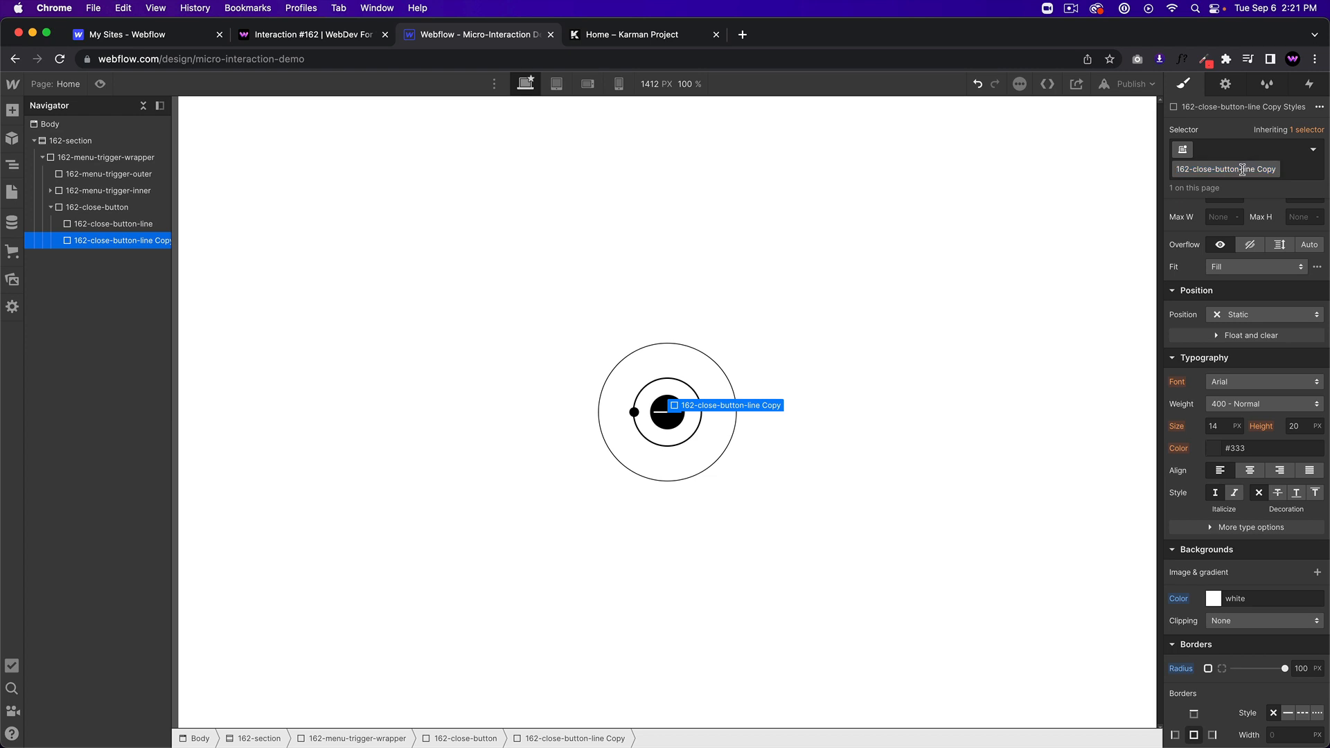
key(BackSpace)
key(BackSpace)
key(BackSpace)
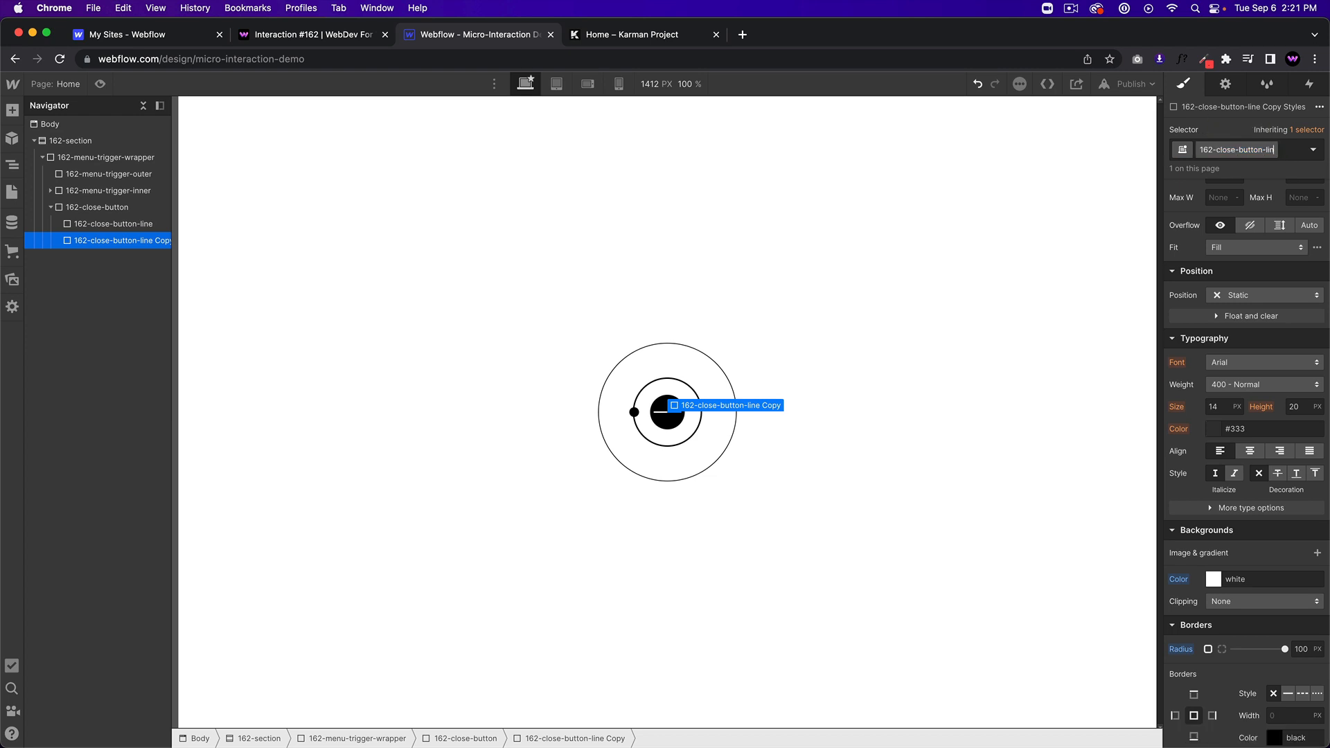
text(e-wo)
text(o)
key(Return)
key(Return)
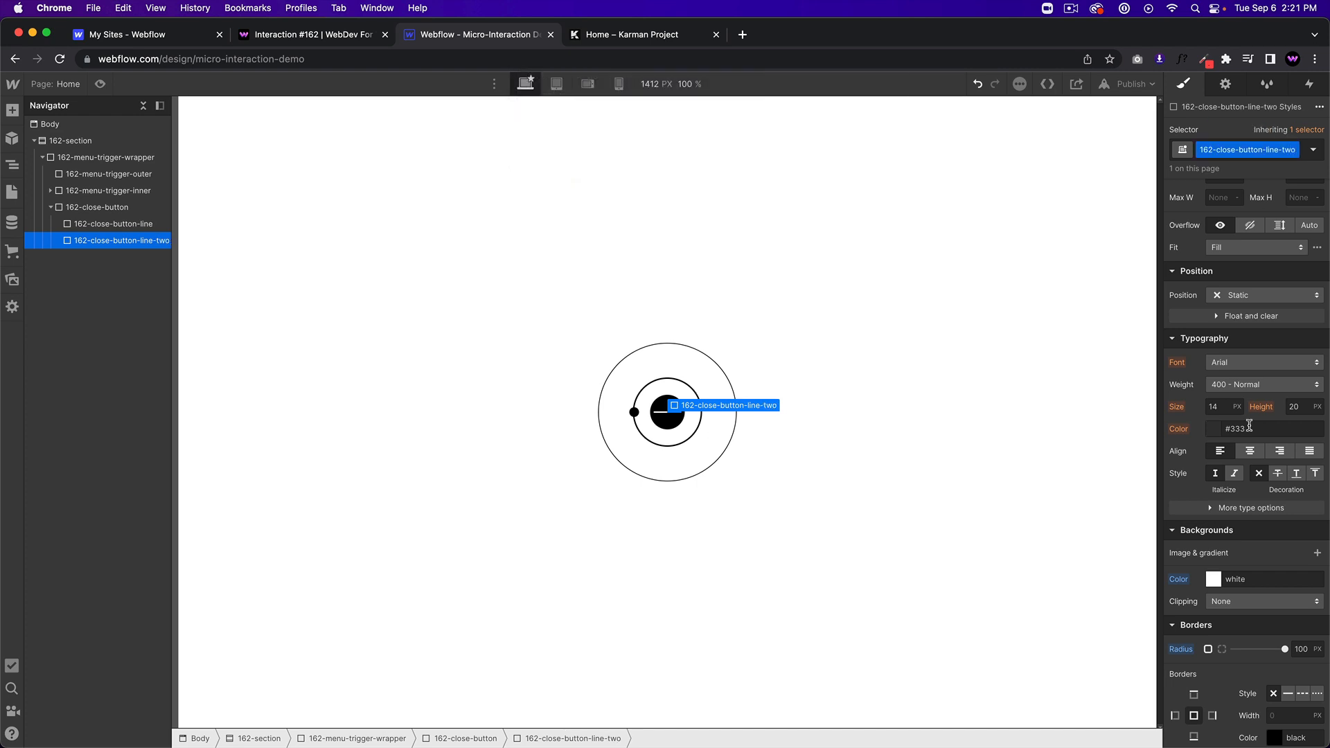
- Change the flex direction of 162-close-button to vertical
scroll(1249, 426, up, 8)
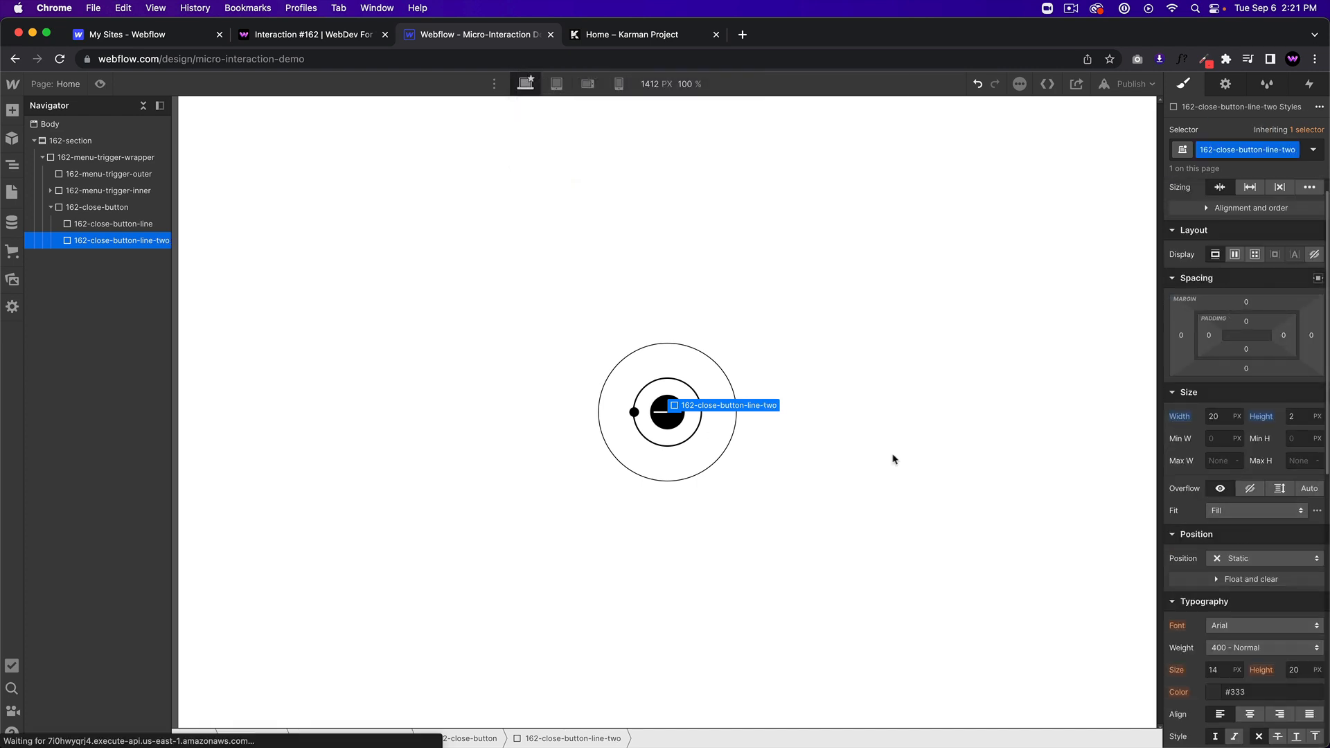
click(668, 428)
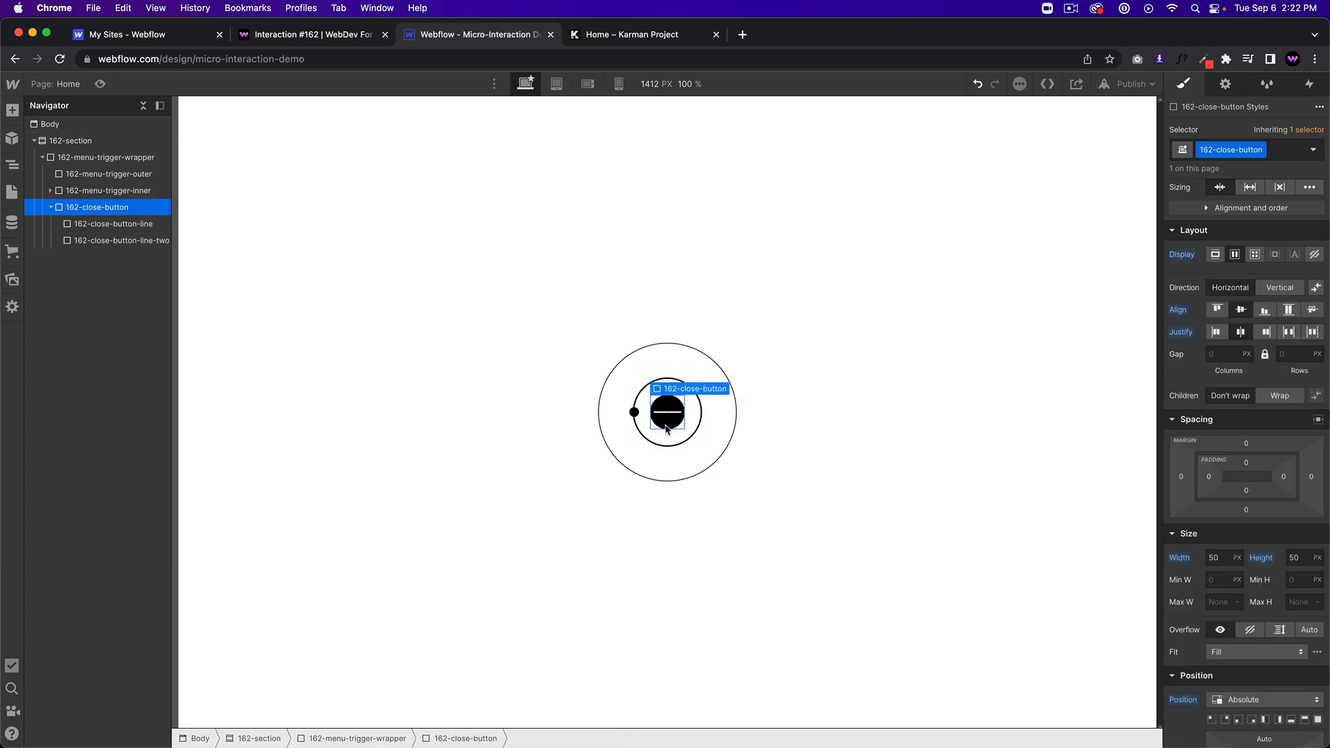
click(1280, 288)
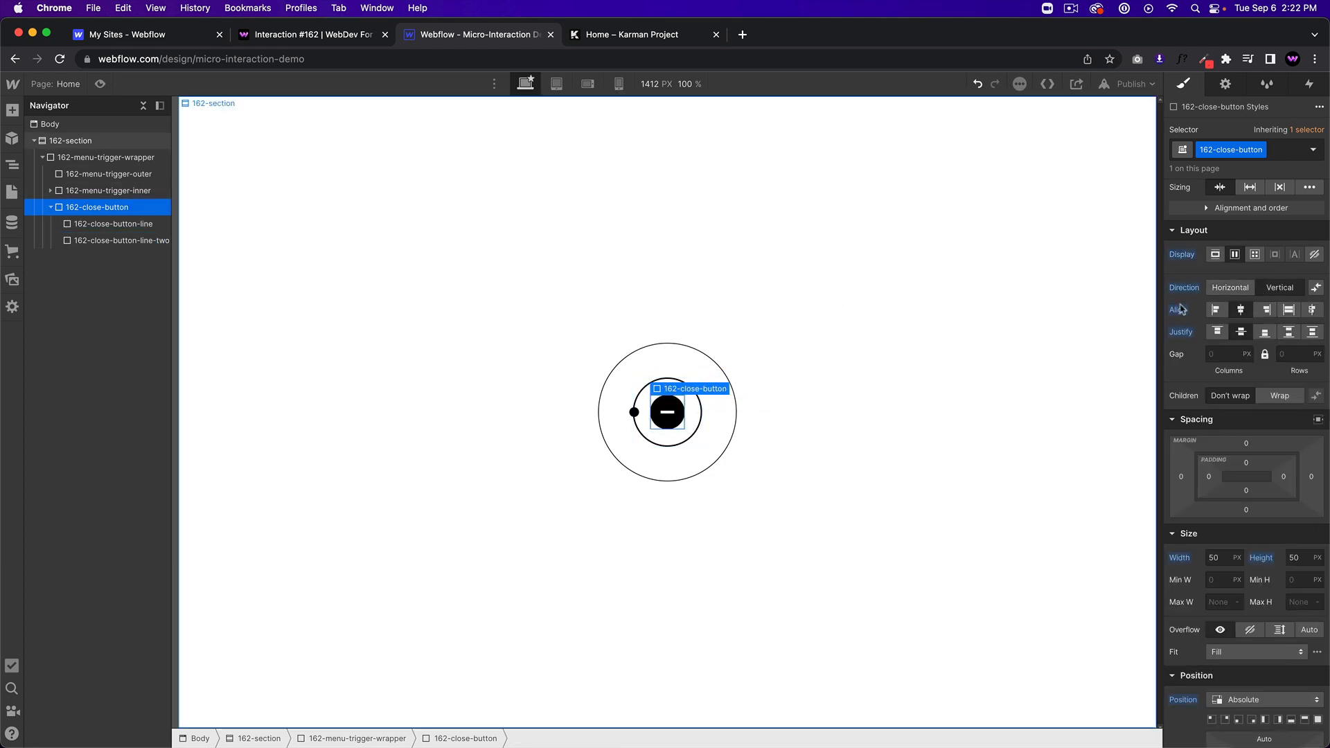
- Set the position of 162-close-button-line-two to absolute
click(663, 414)
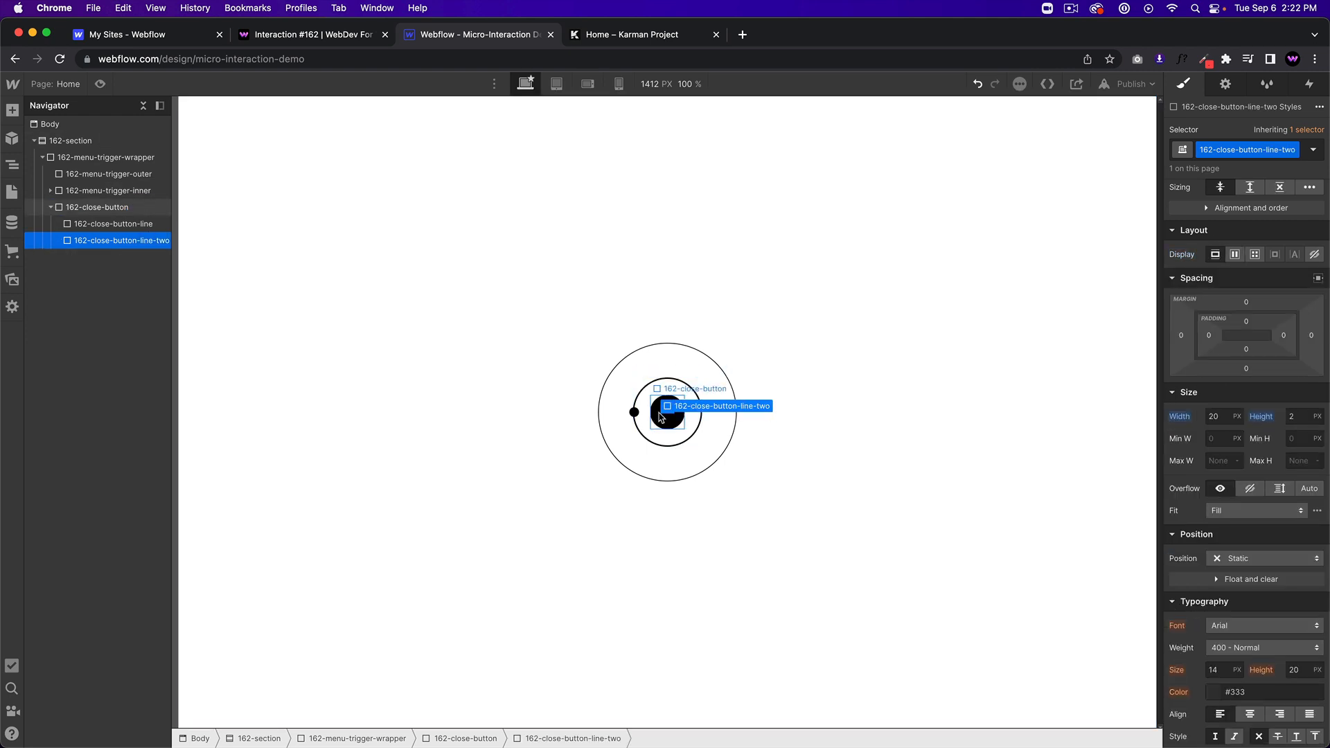
scroll(1247, 485, down, 2)
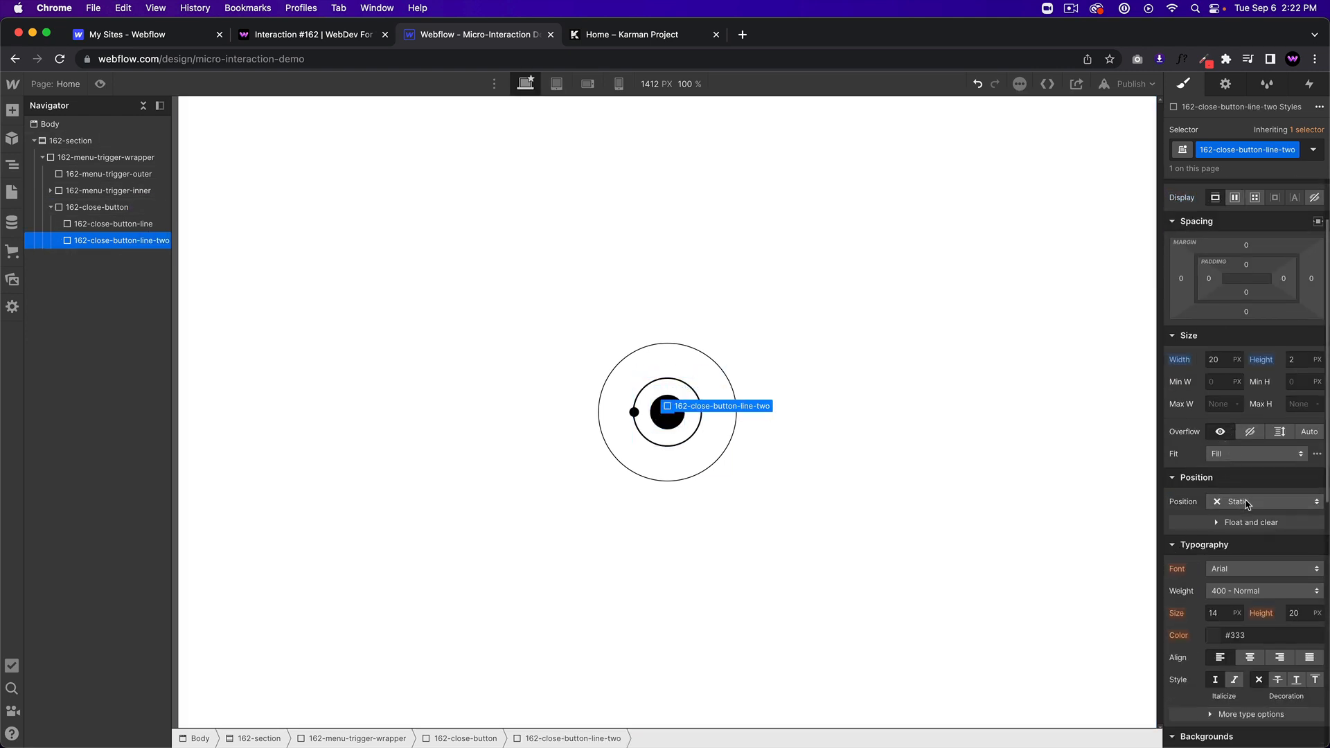
click(1268, 501)
click(1243, 535)
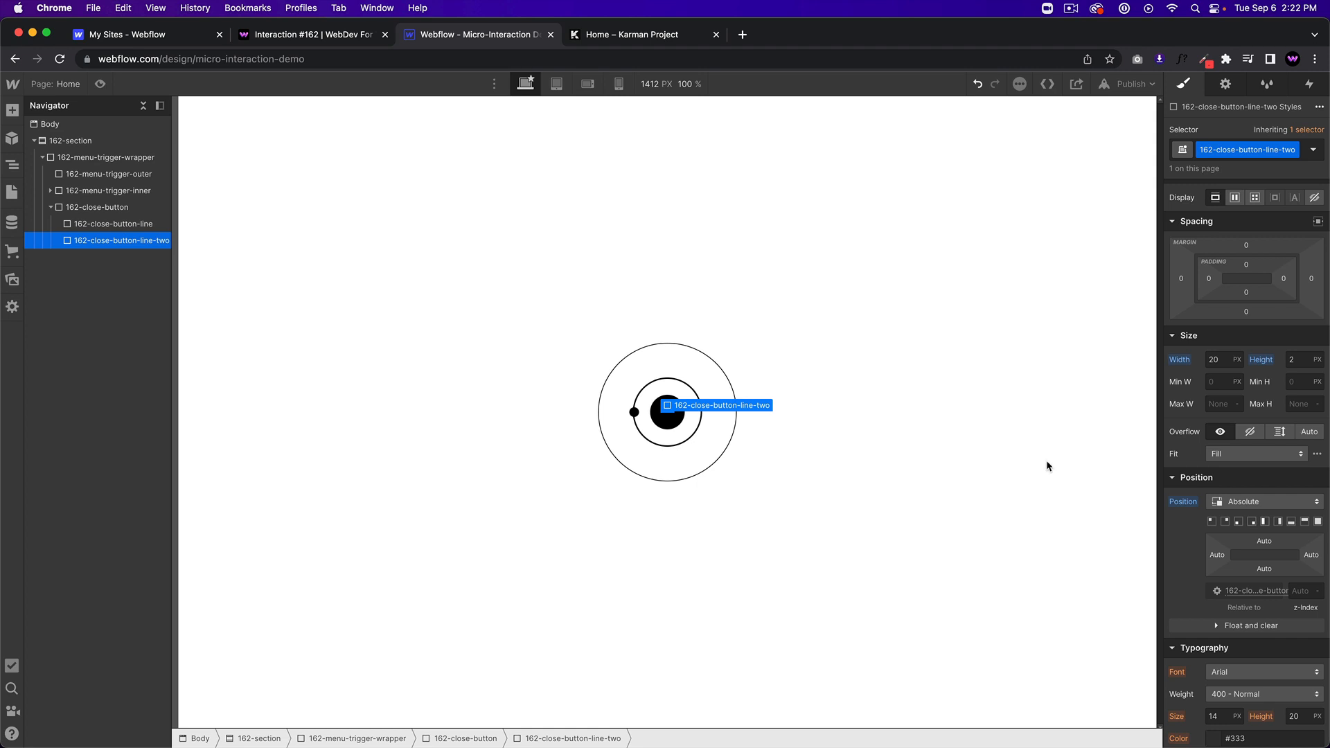
- Compare the size, position and background settings of 162-close-button-line and 162-close-button-line-two
click(107, 191)
click(103, 207)
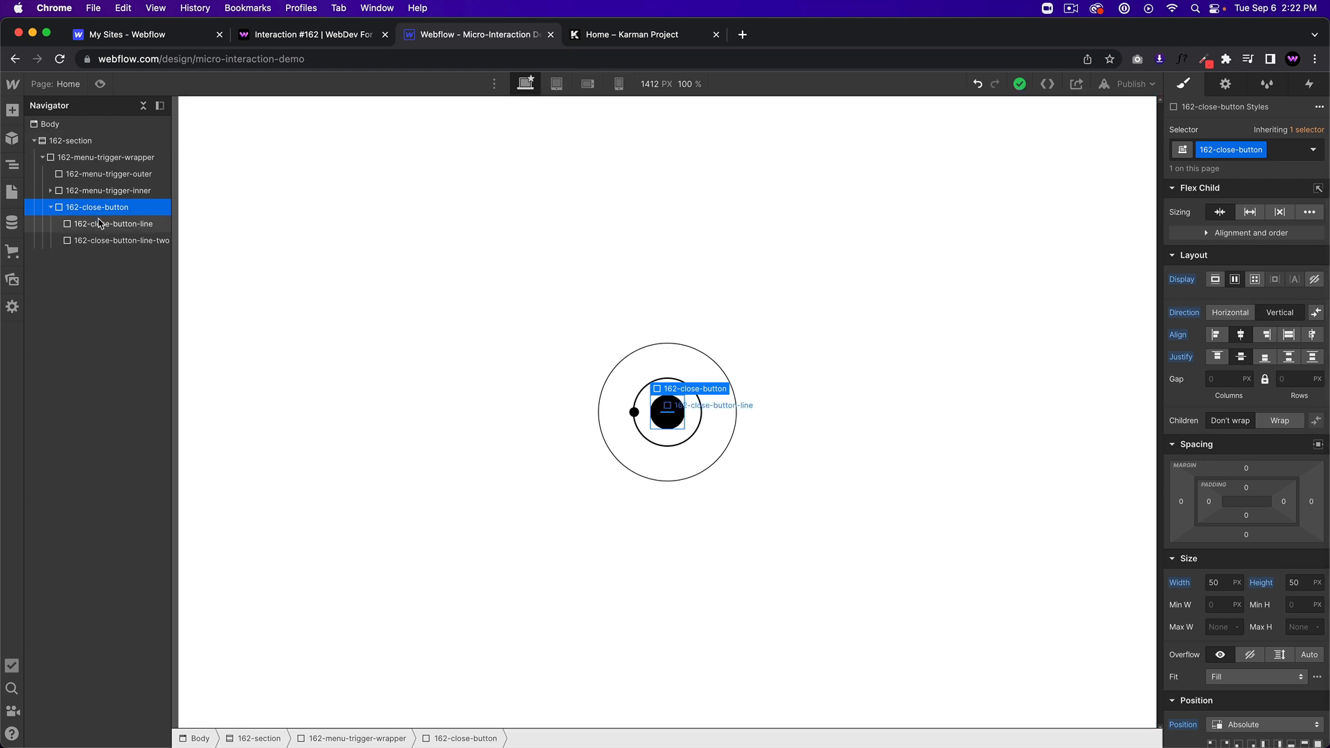
click(165, 228)
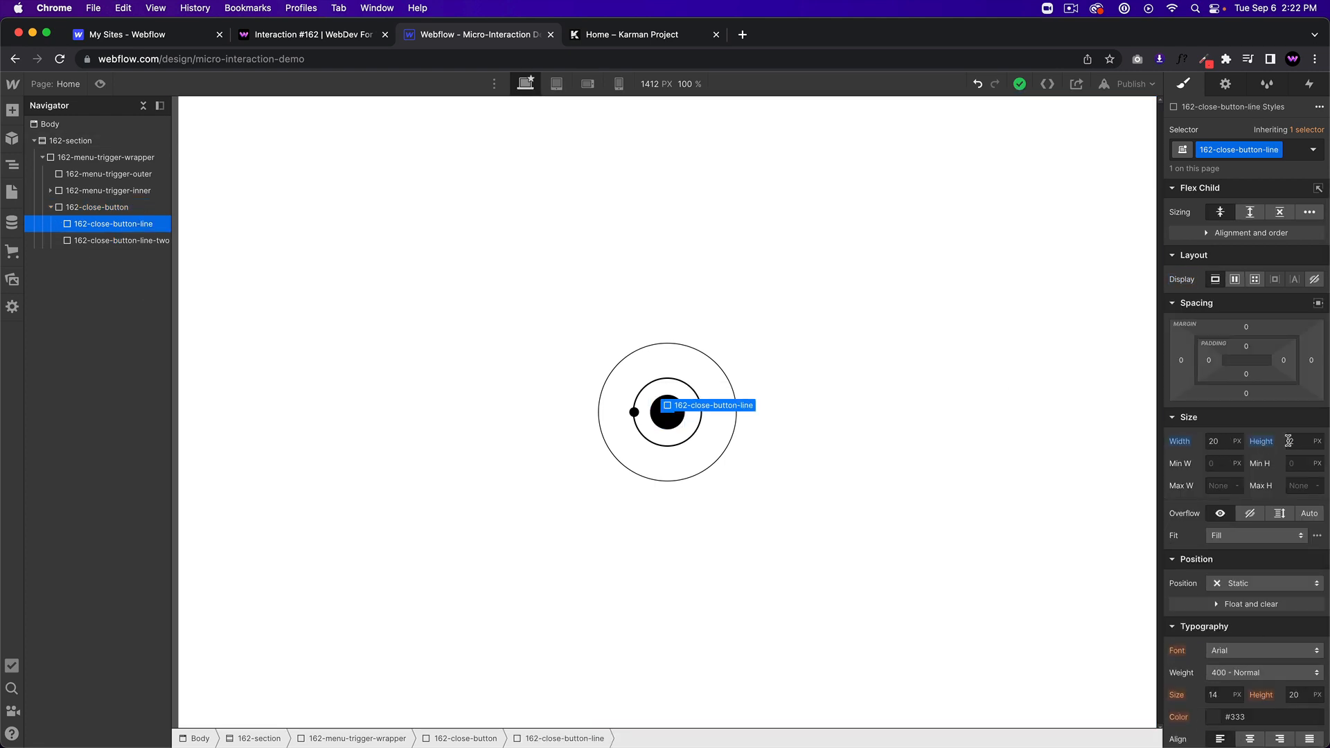
scroll(1296, 478, down, 3)
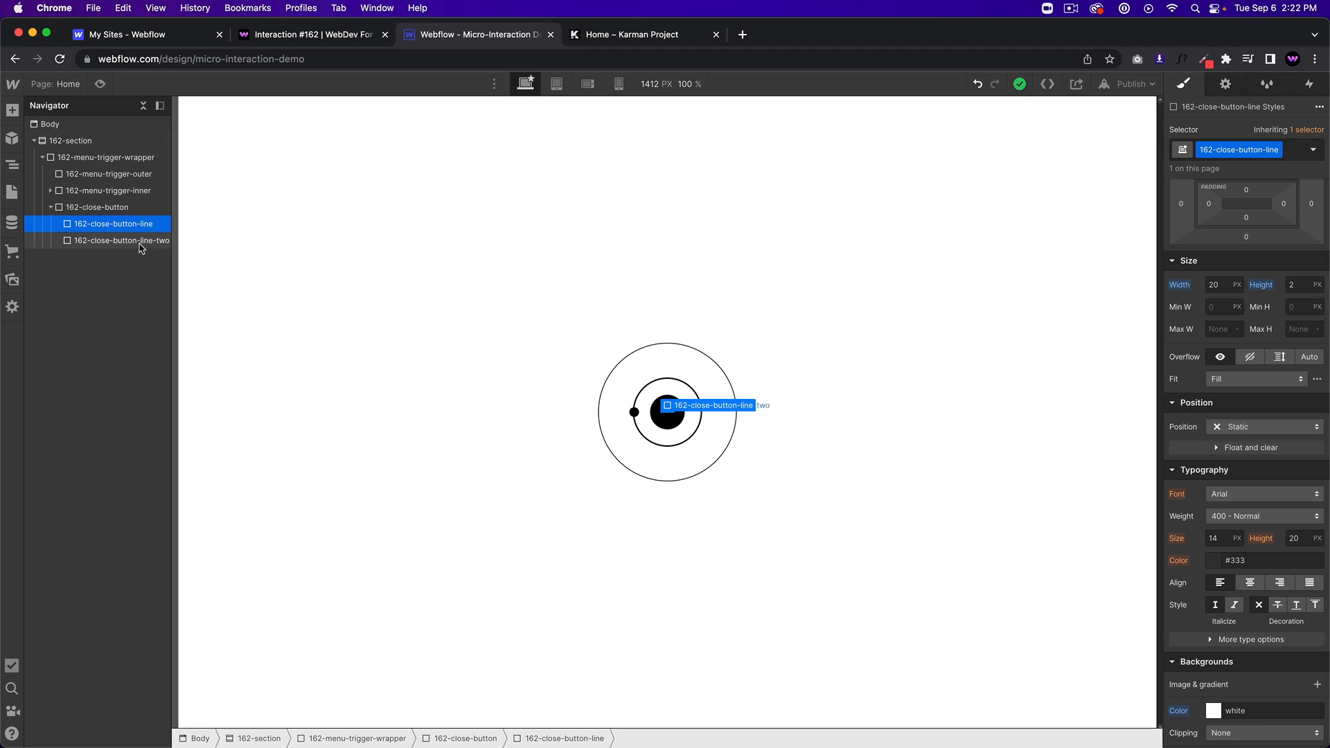
click(97, 247)
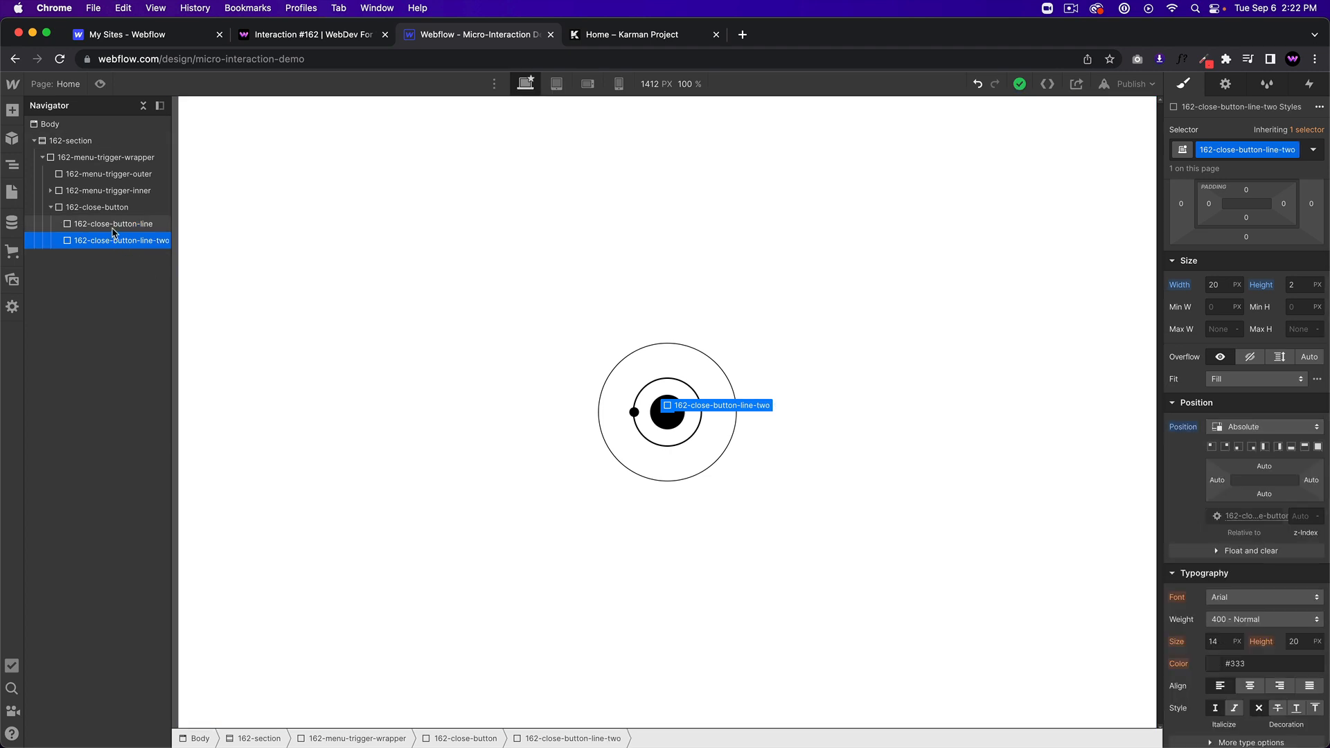
click(112, 227)
click(107, 240)
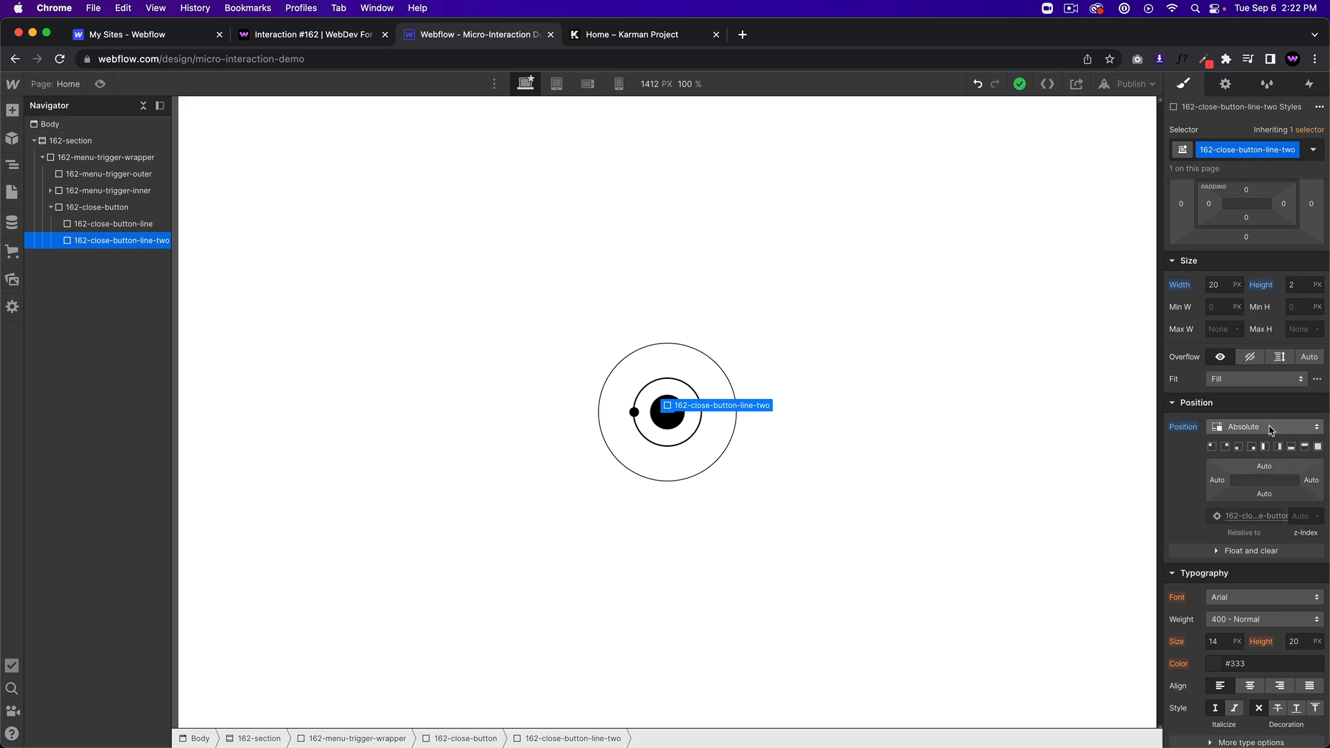
scroll(1261, 485, down, 5)
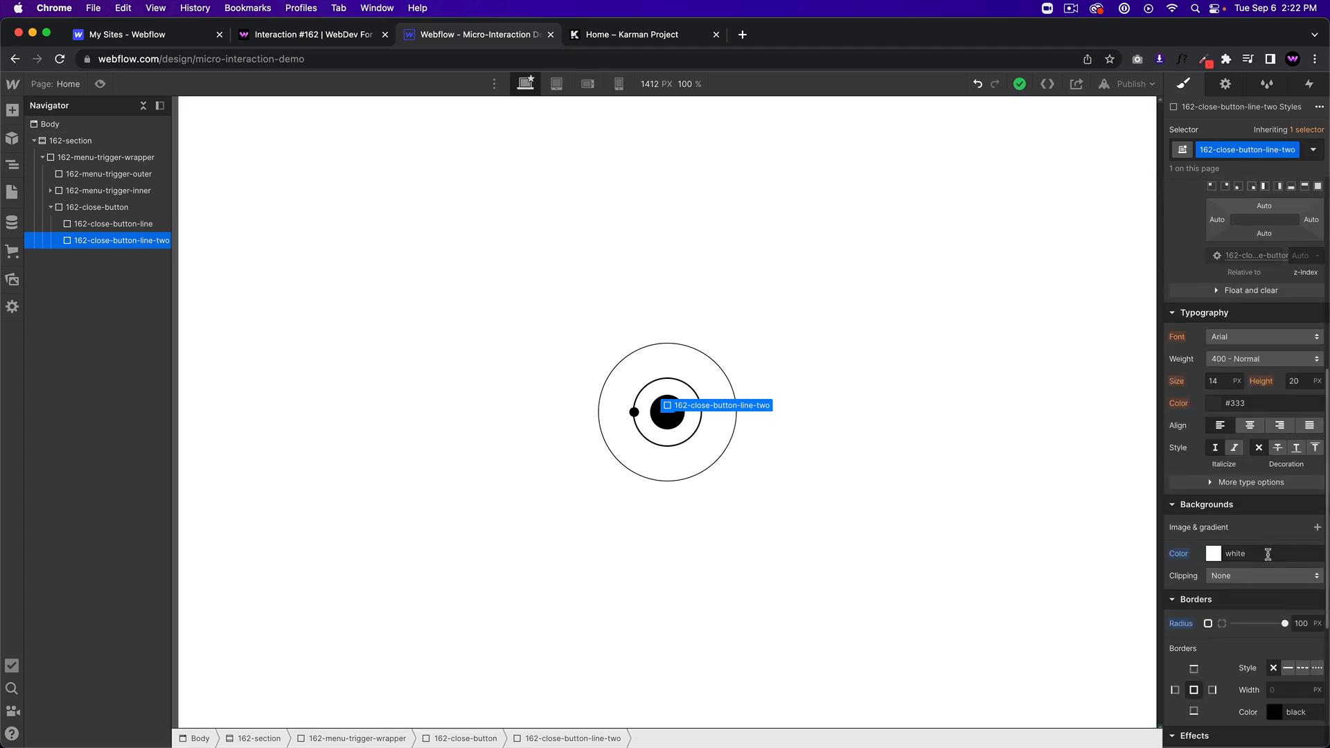
- Add a rotate transform of 45 degrees around the Z axis to 162-close-button-line
scroll(1219, 563, down, 1)
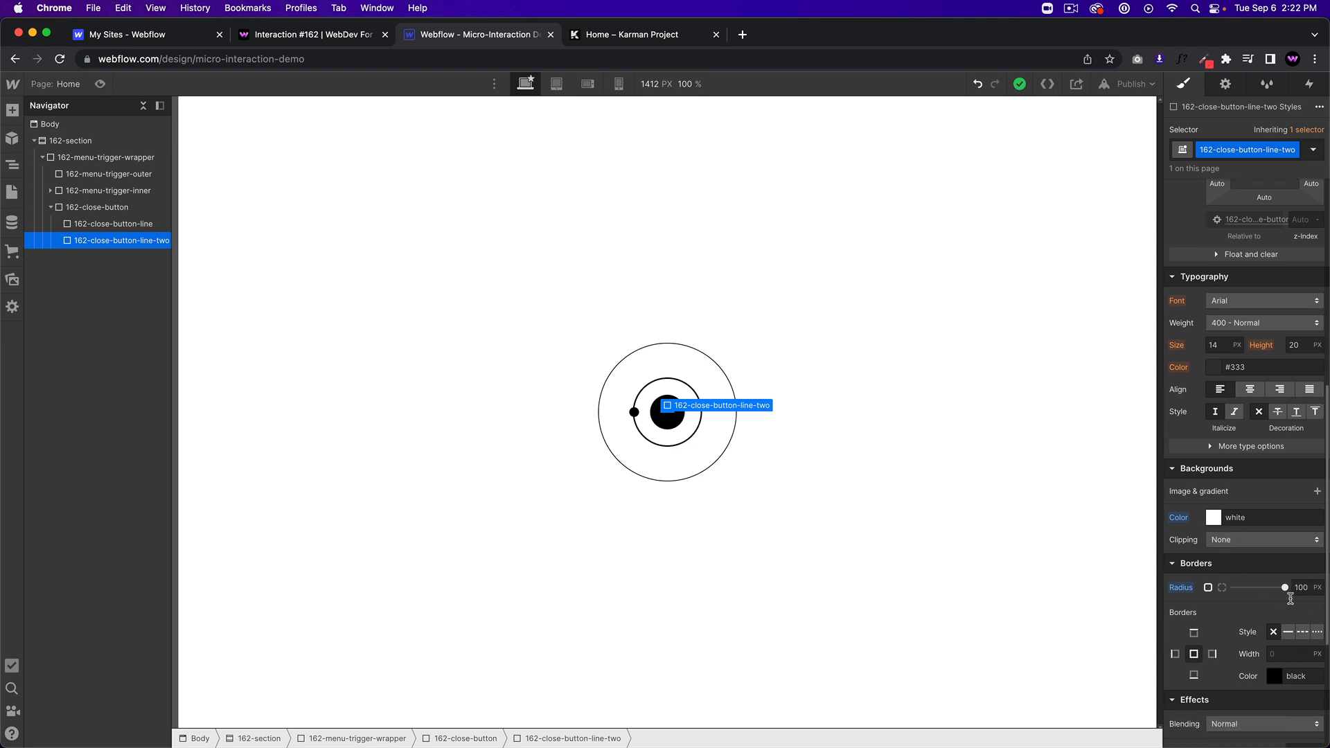
scroll(1290, 598, down, 1)
scroll(1254, 653, down, 4)
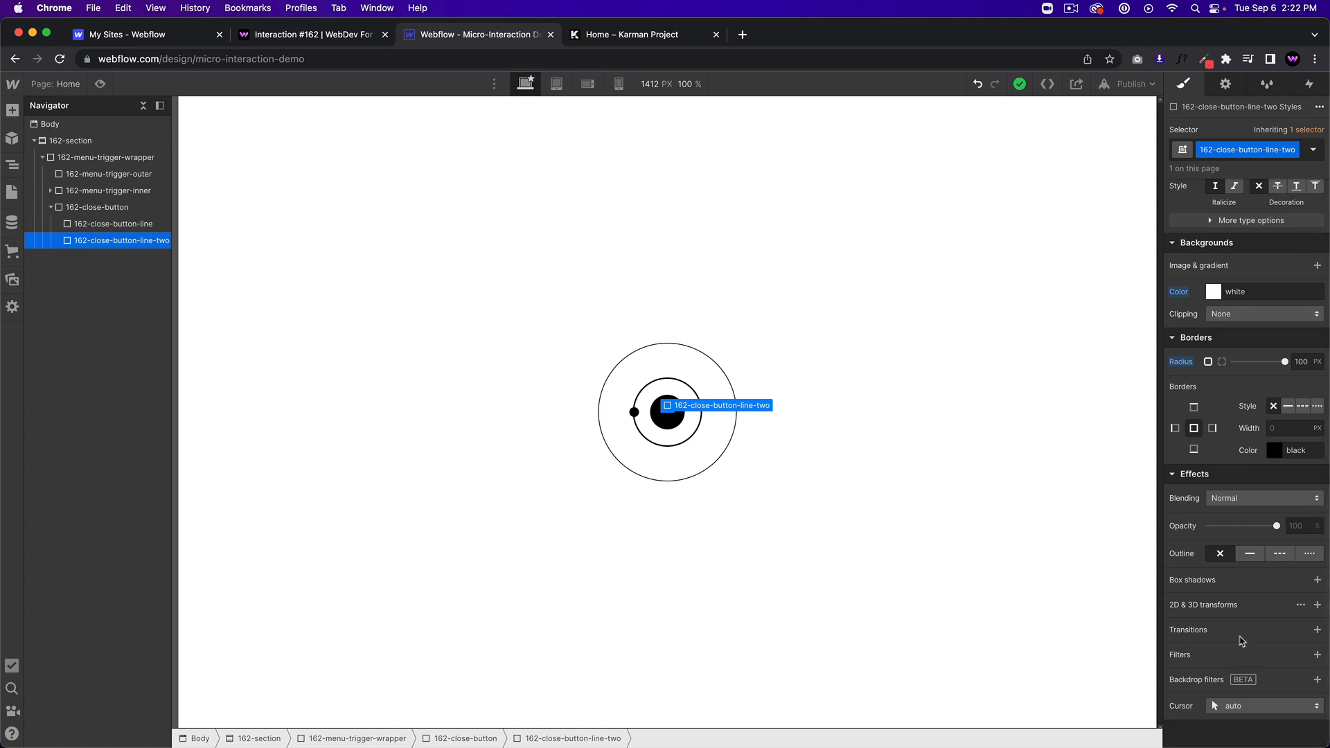
click(130, 227)
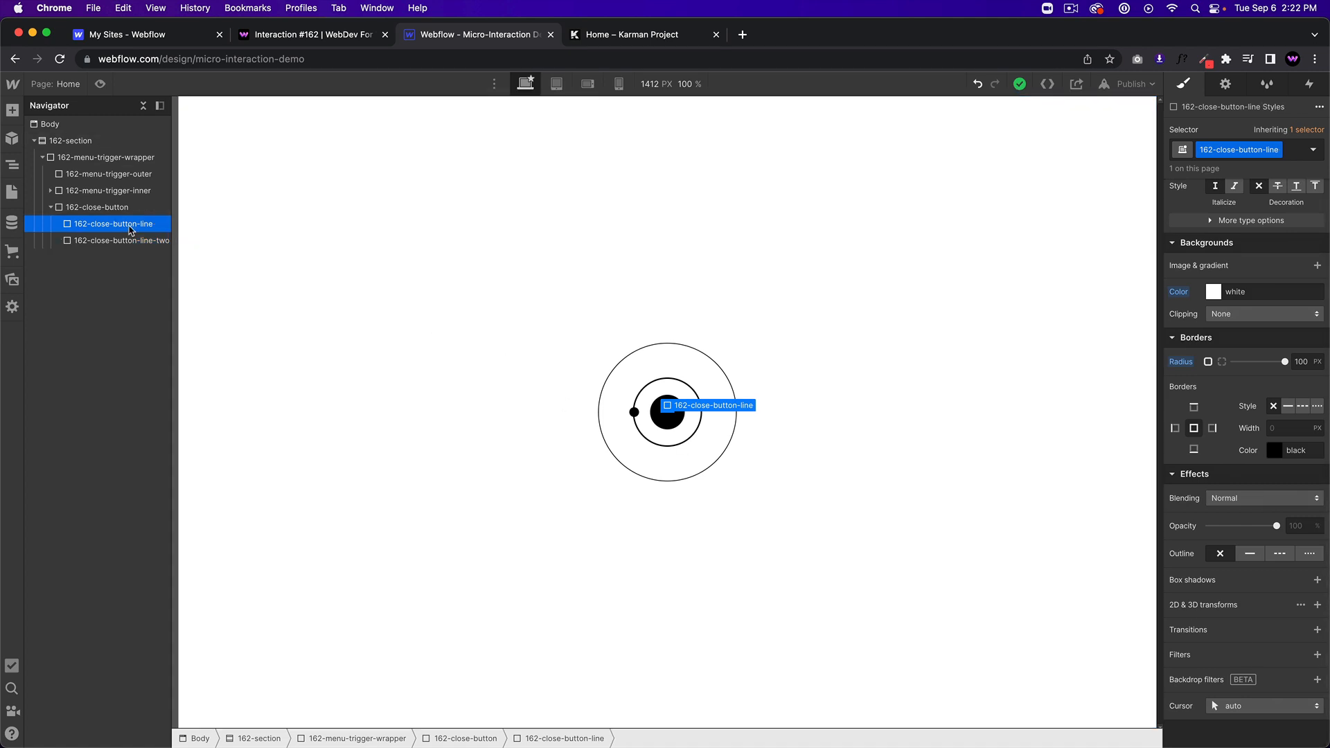
click(1318, 605)
click(1278, 629)
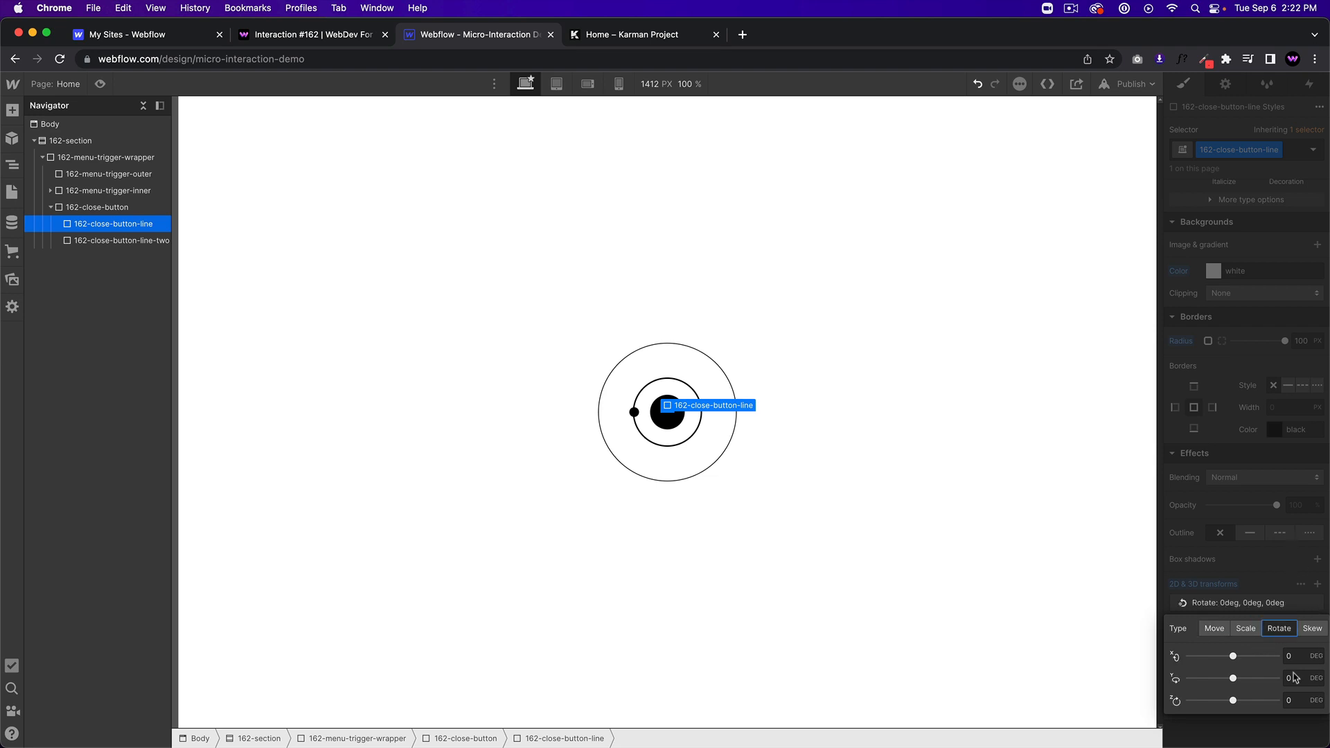
click(1297, 701)
text(45)
key(Return)
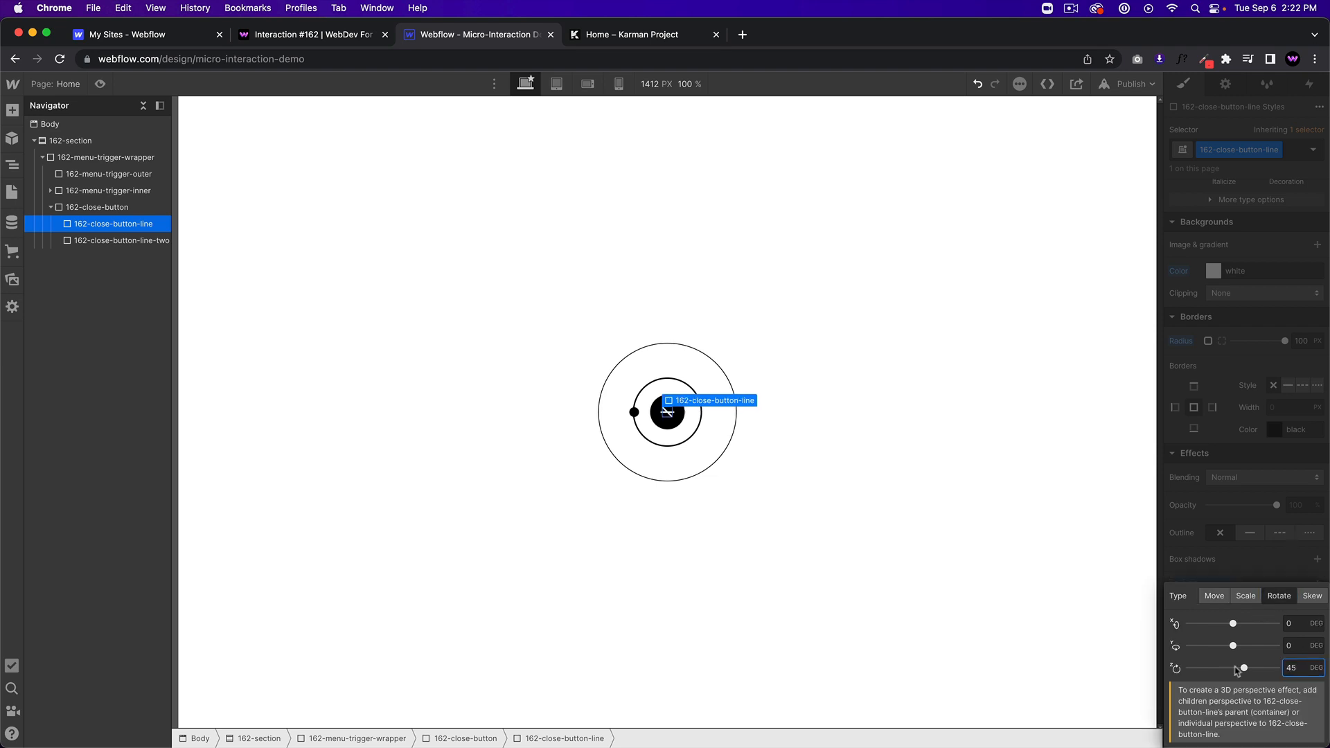
- Add a rotate transform of -45 degrees around the Z axis to 162-close-button-line-two
click(114, 241)
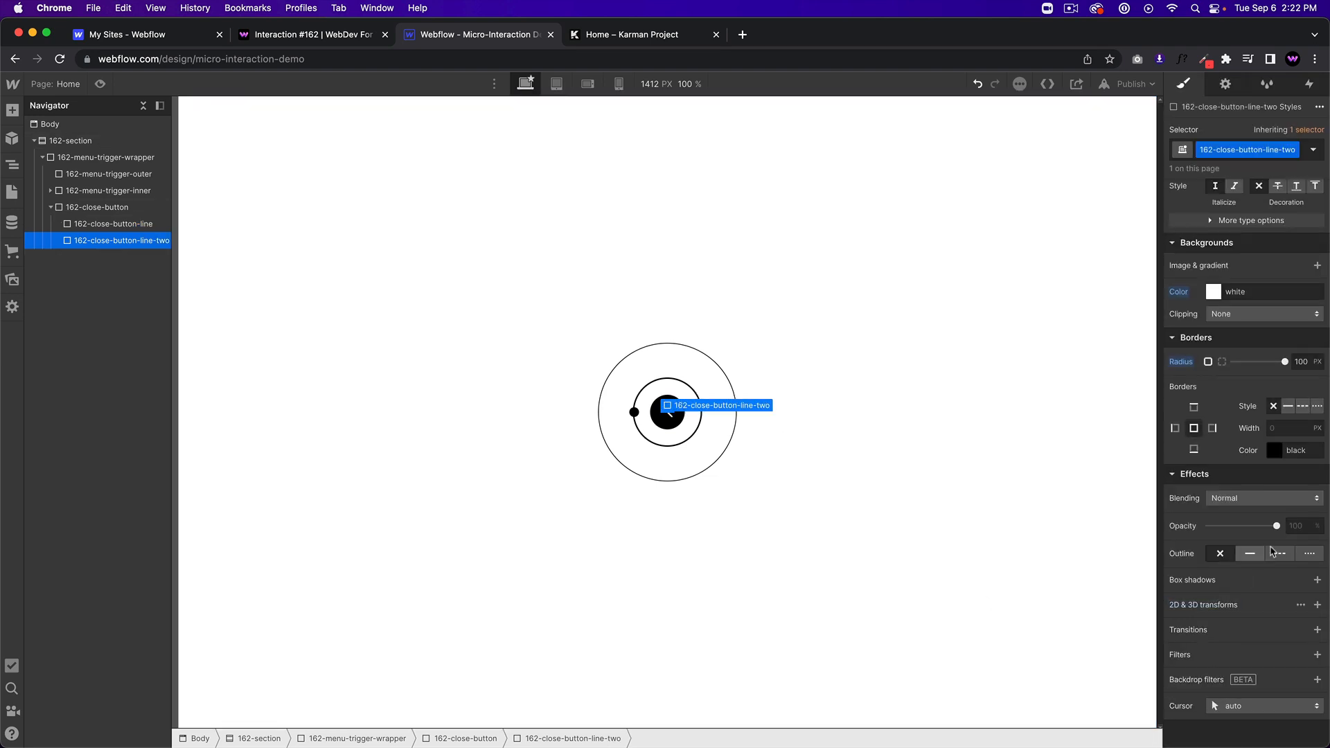
click(1317, 605)
click(1279, 649)
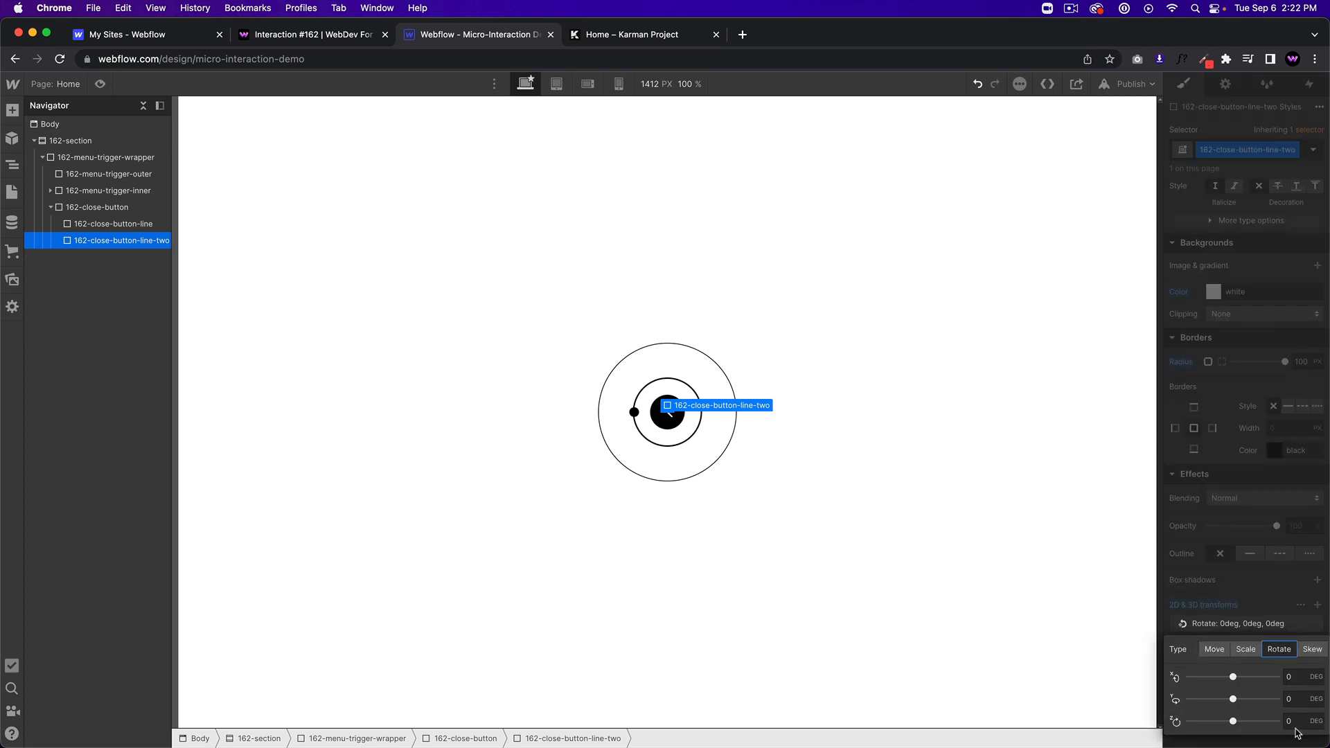
click(1291, 721)
text(-45)
key(Return)
click(938, 544)
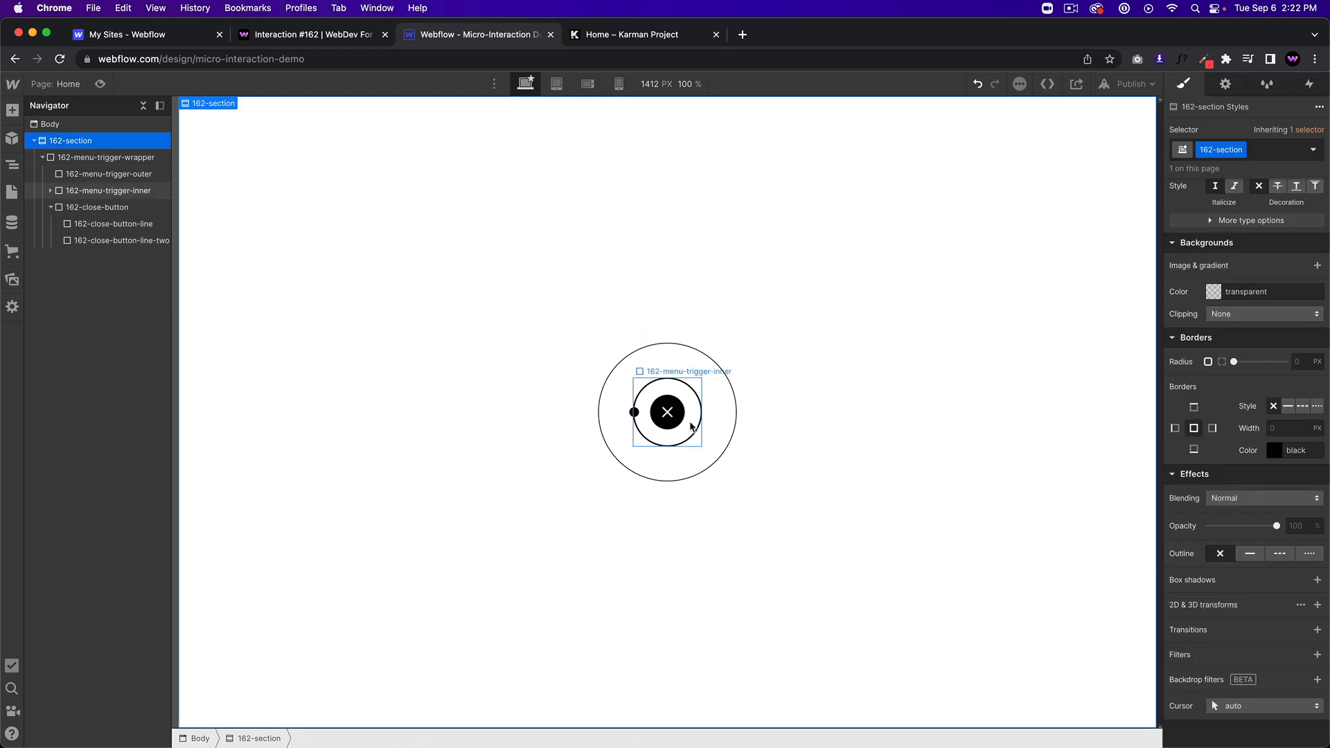
- Review the structure of the menu trigger, going through its outer and inner rings, circle, close button and both close lines
click(673, 420)
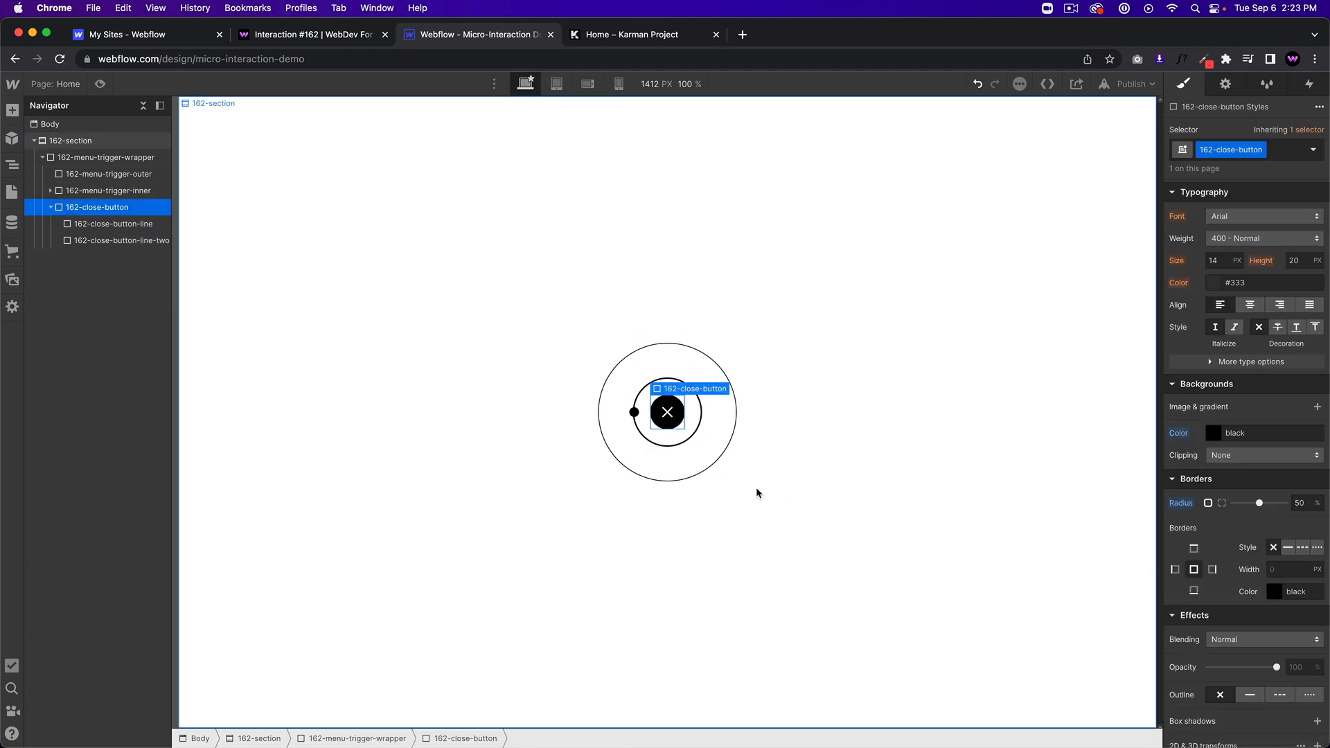
click(51, 207)
click(101, 174)
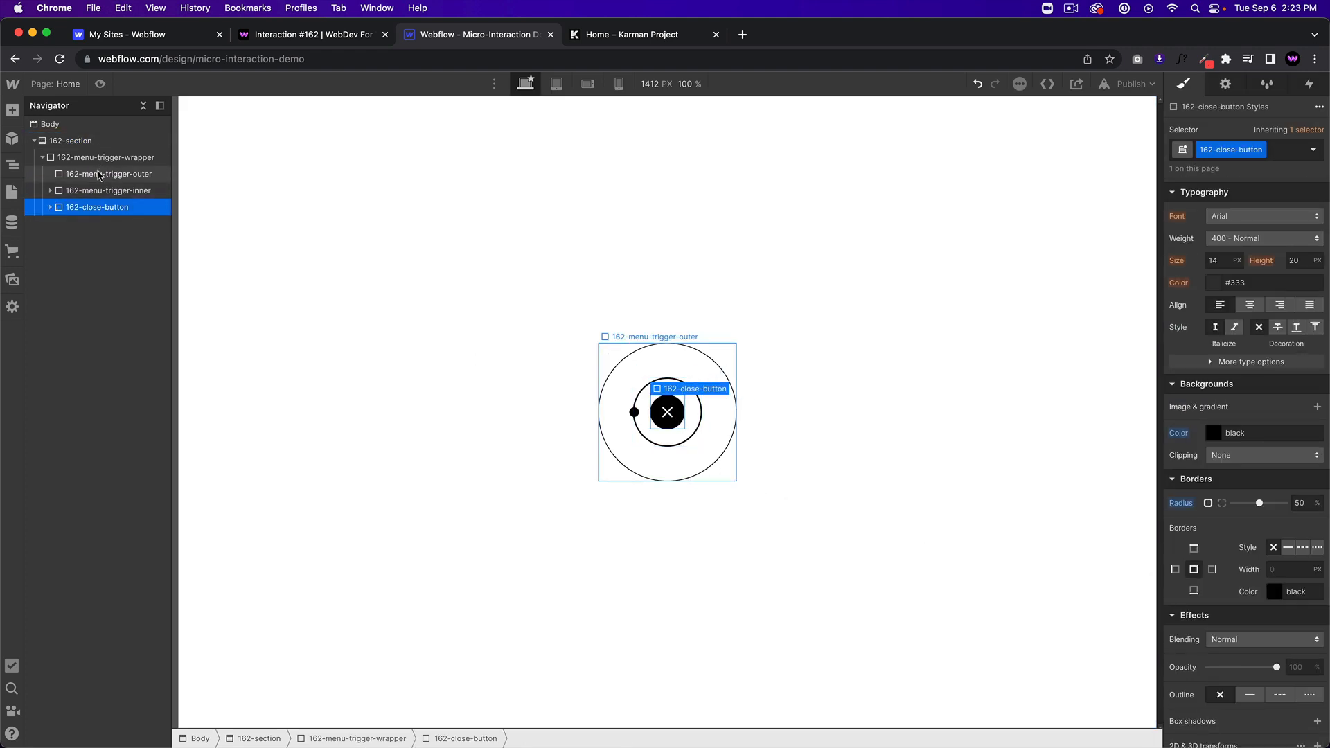
click(108, 191)
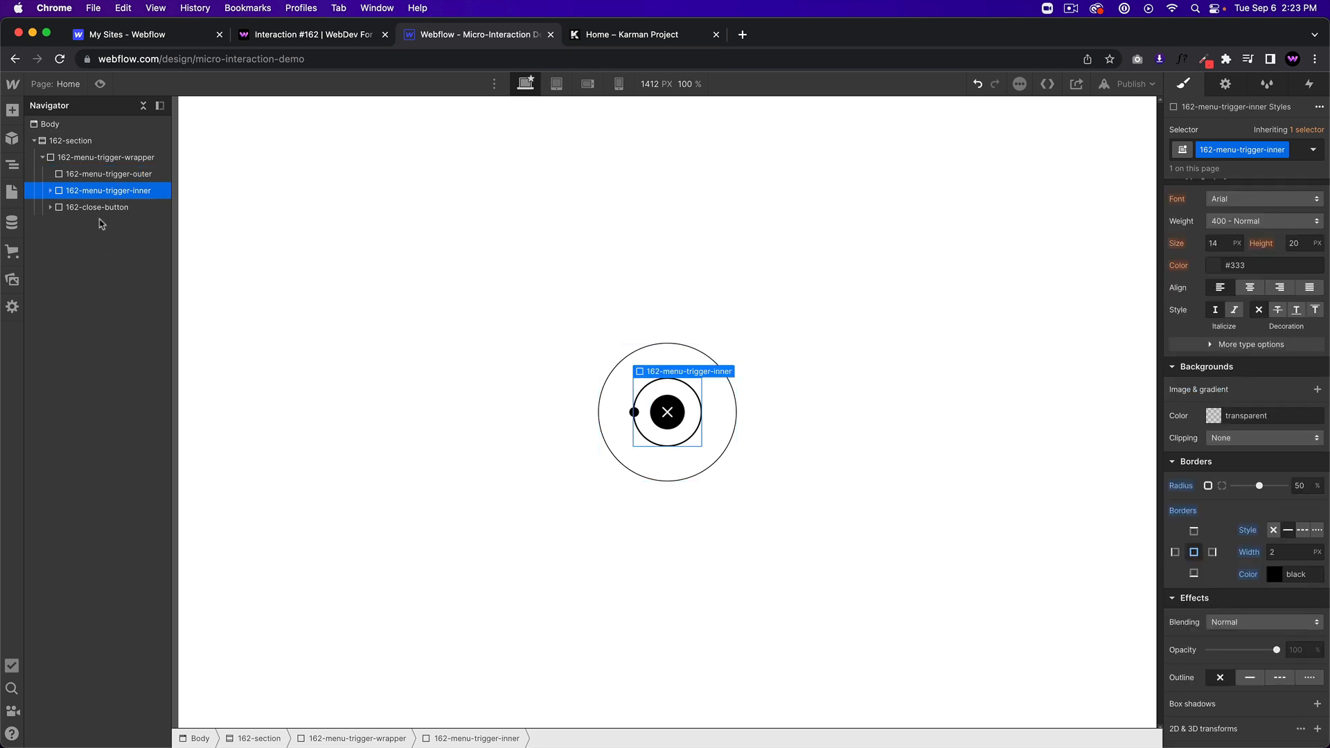
click(50, 190)
click(111, 207)
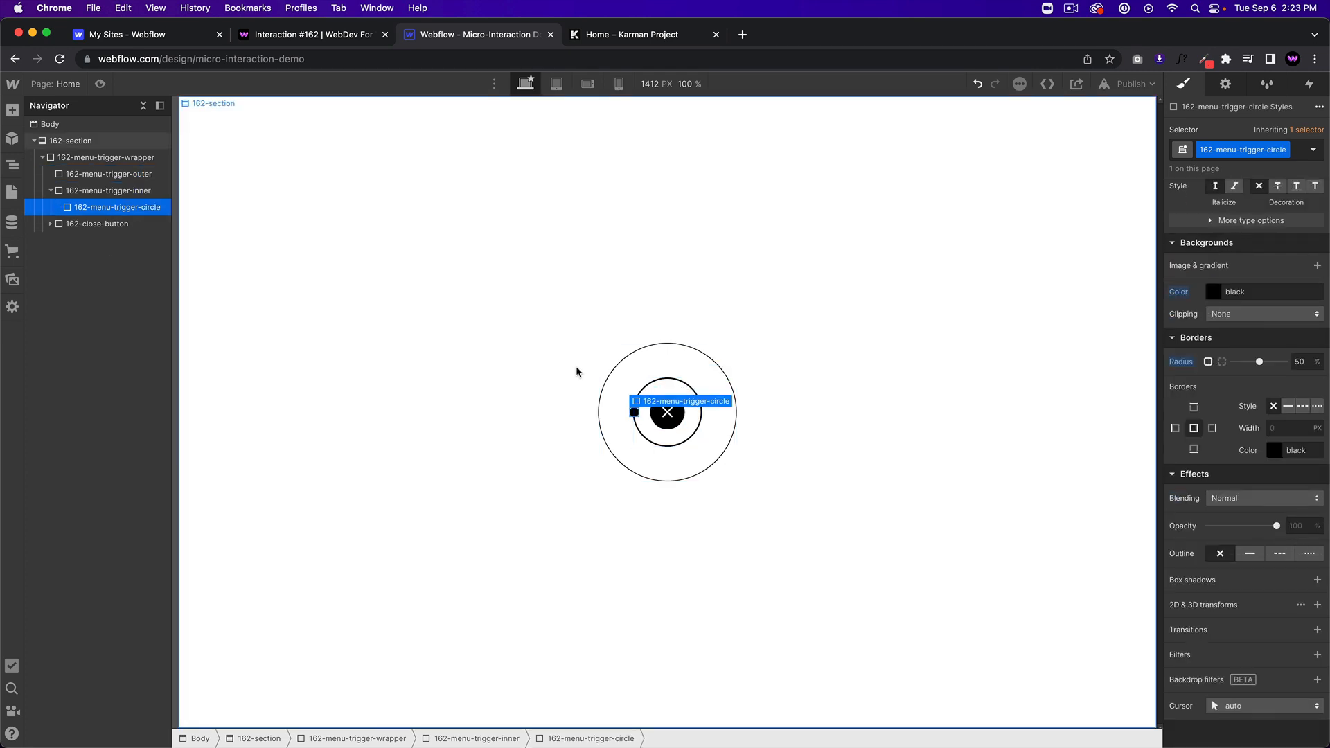
click(51, 190)
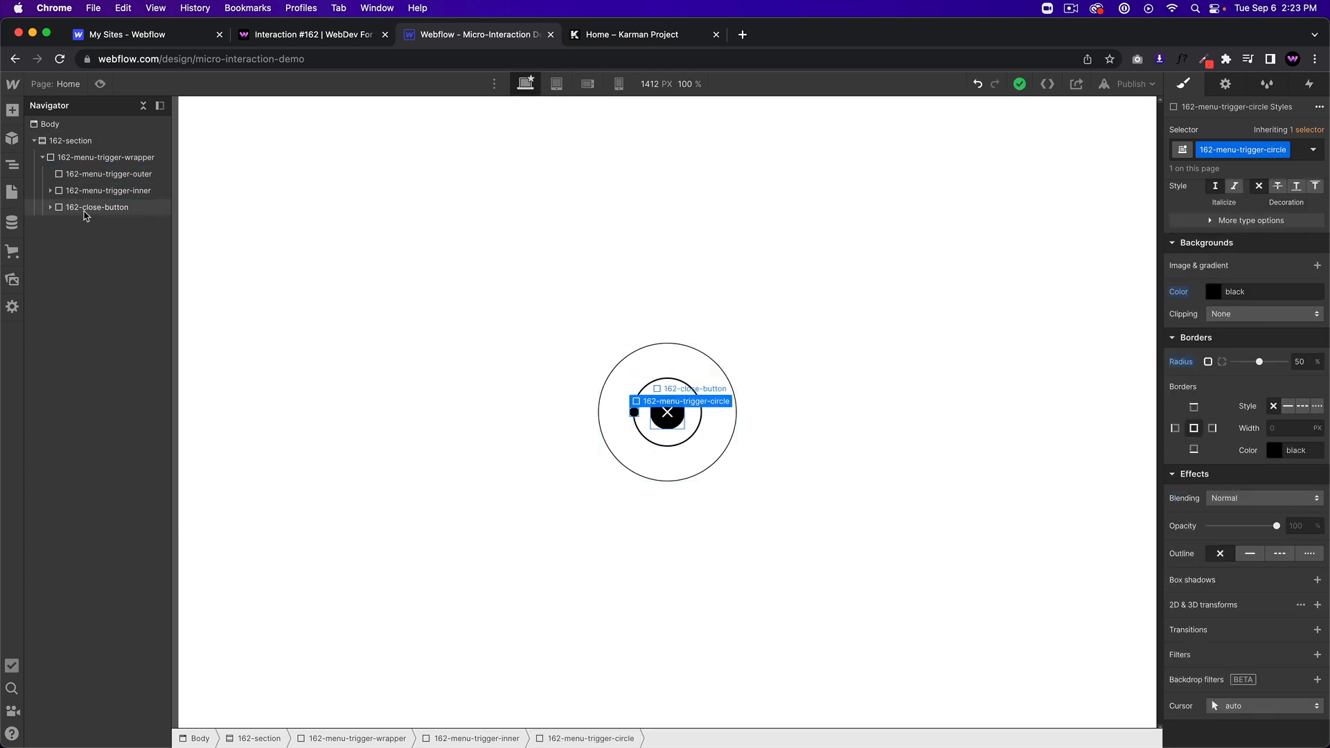
click(85, 208)
click(51, 207)
click(110, 224)
click(111, 240)
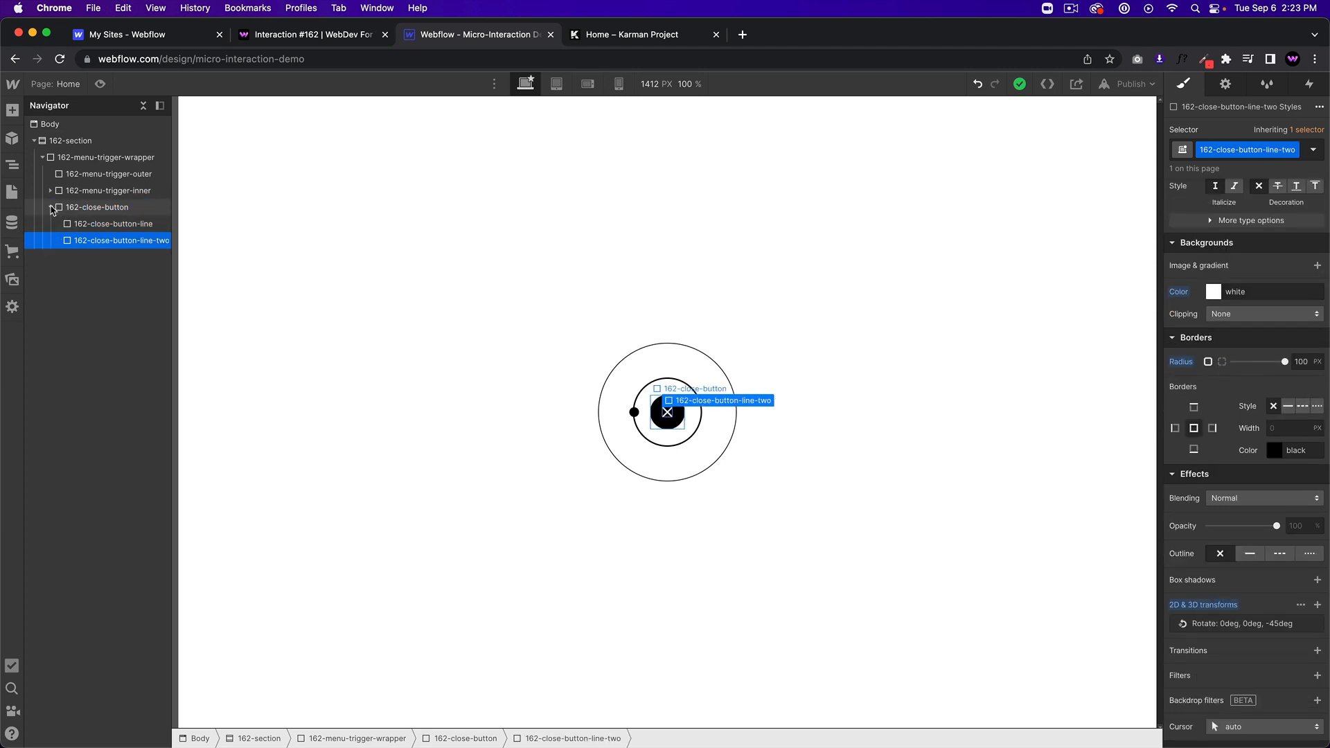
click(51, 208)
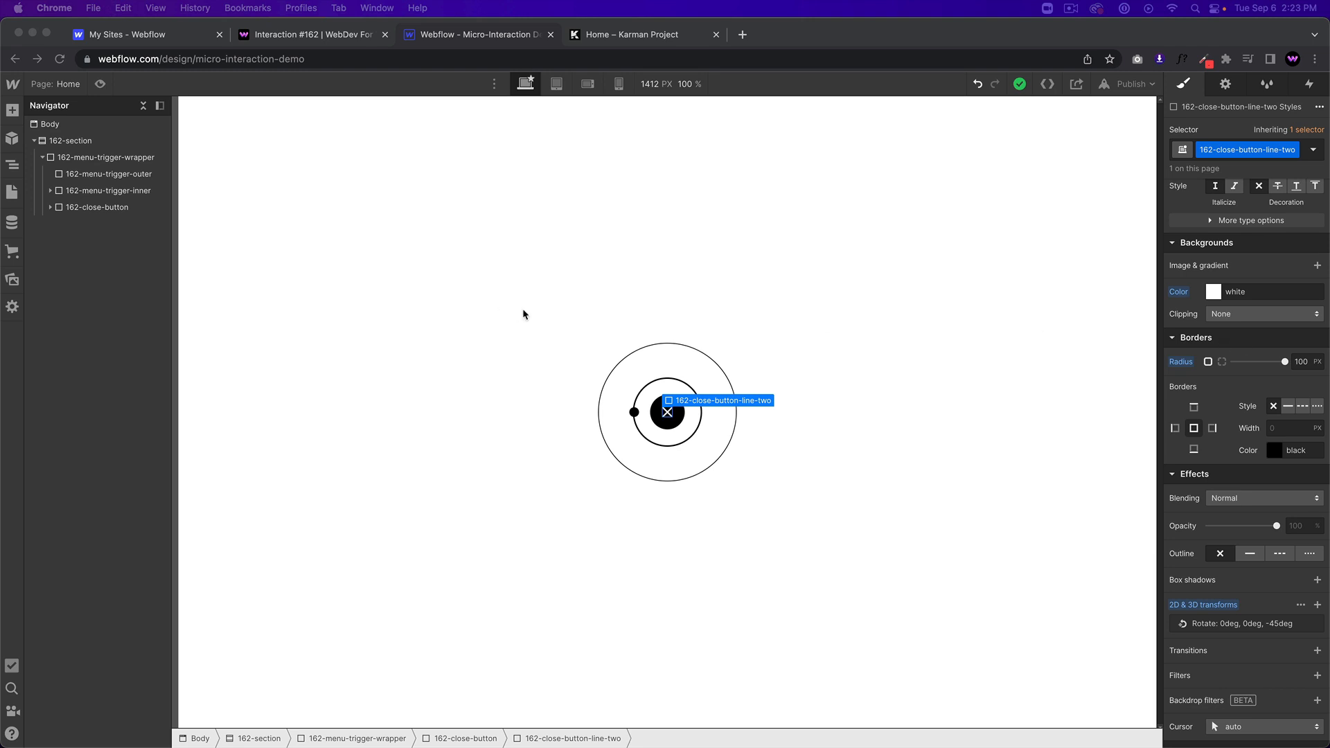
- Add a div block inside 162-menu-trigger-wrapper and give it the new class 162-menu-text-wrapper
click(57, 160)
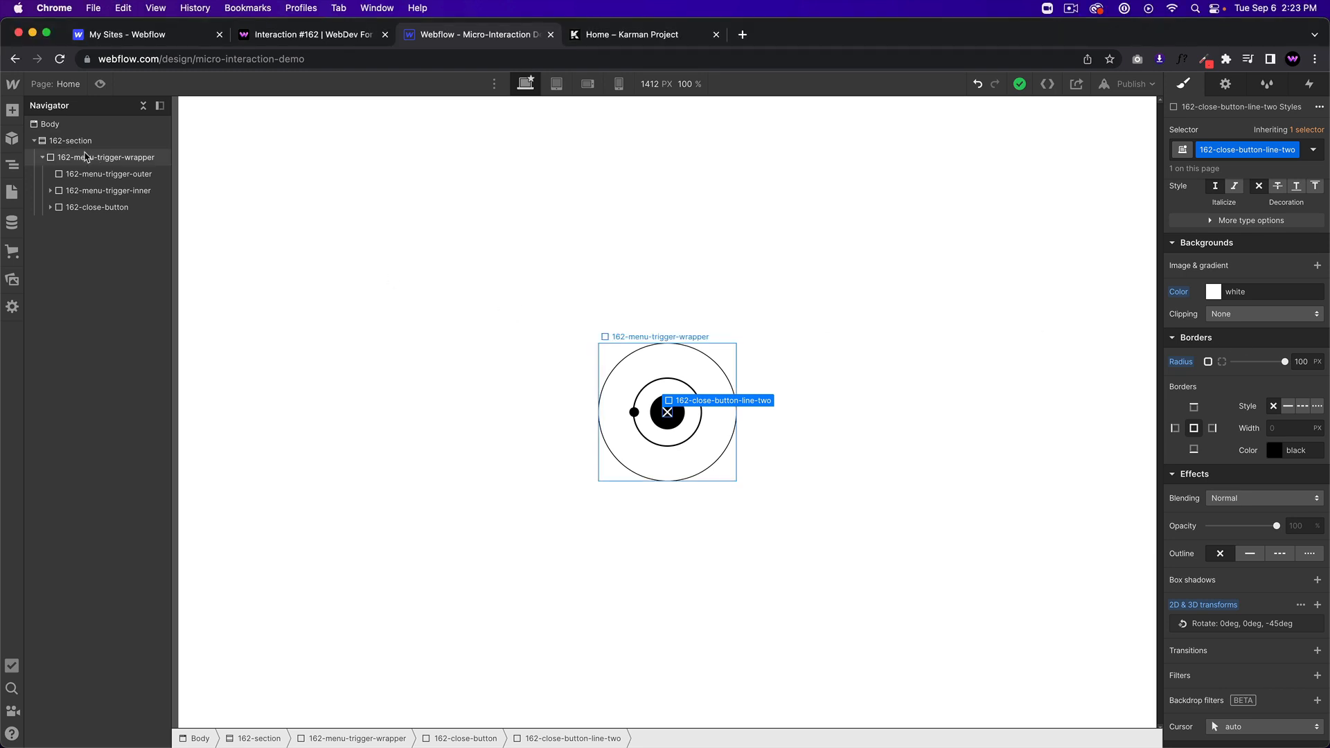
click(111, 158)
key(ctrl+e)
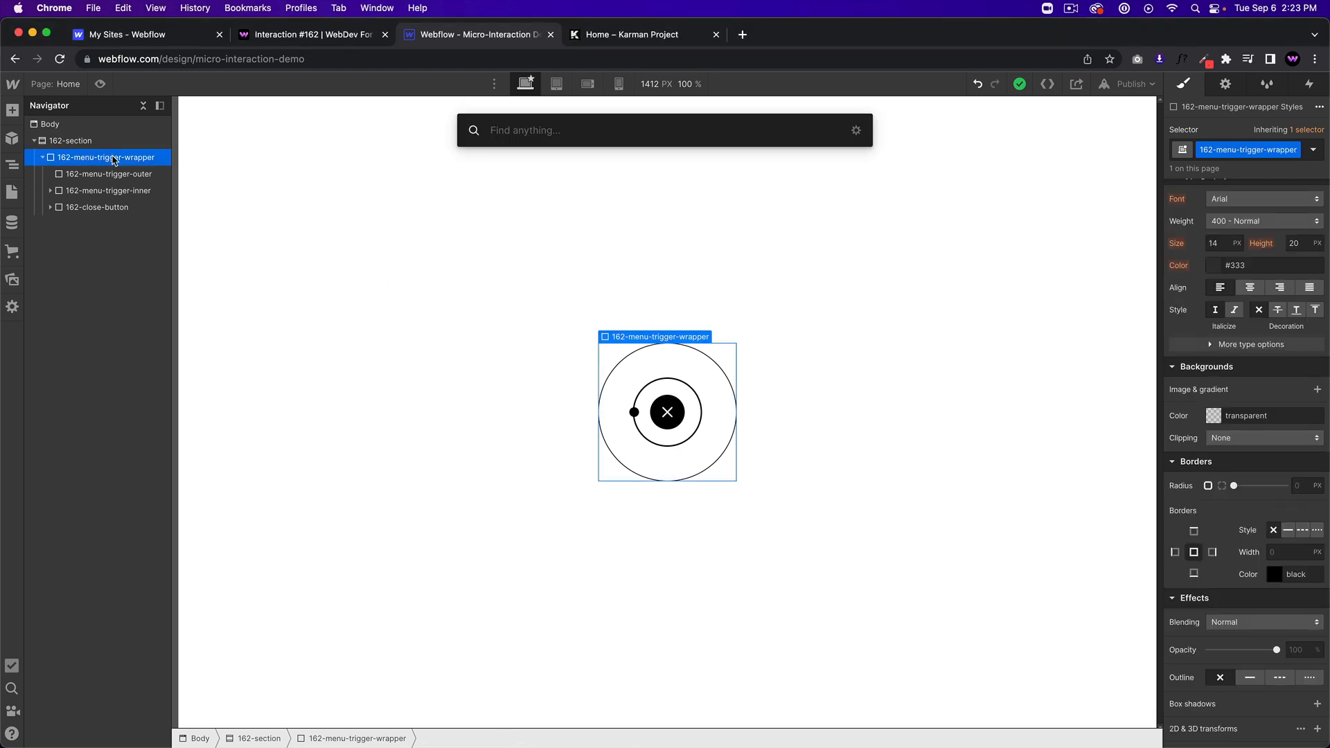
text(div)
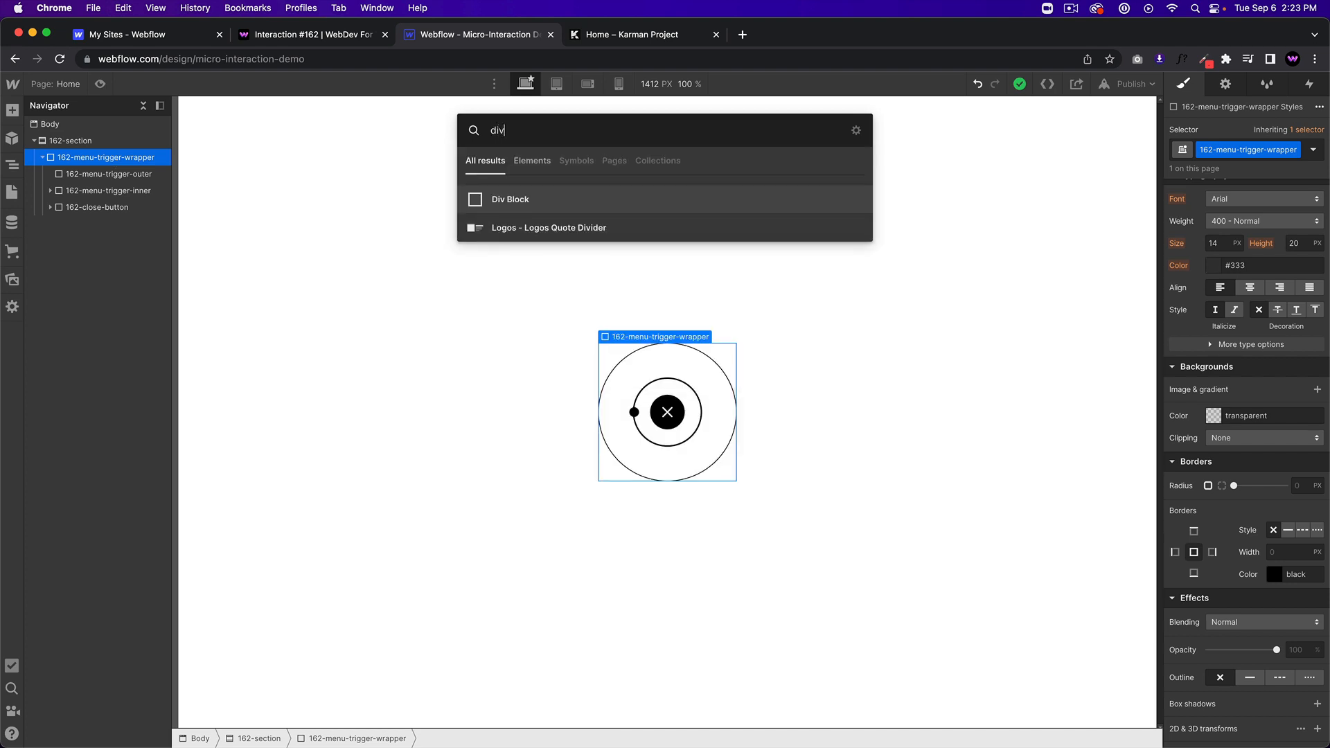
key(Return)
click(1252, 149)
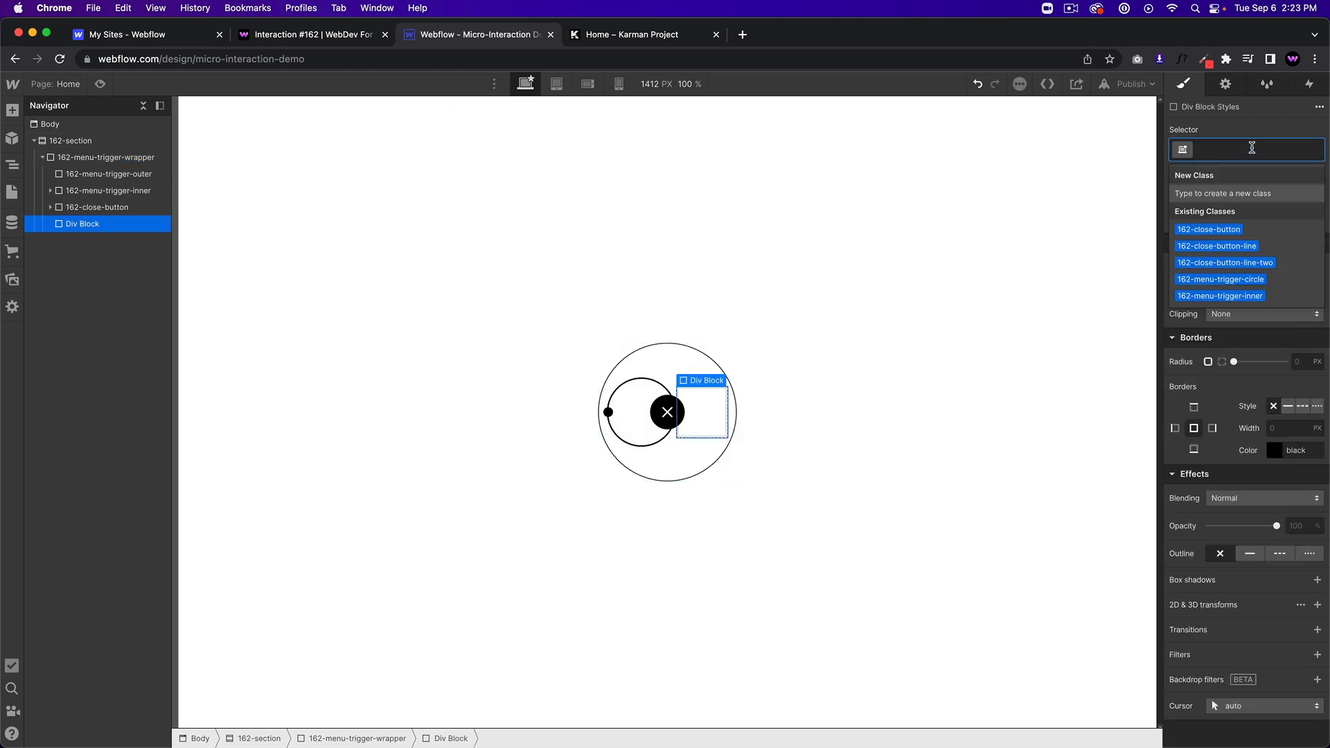
text(162-)
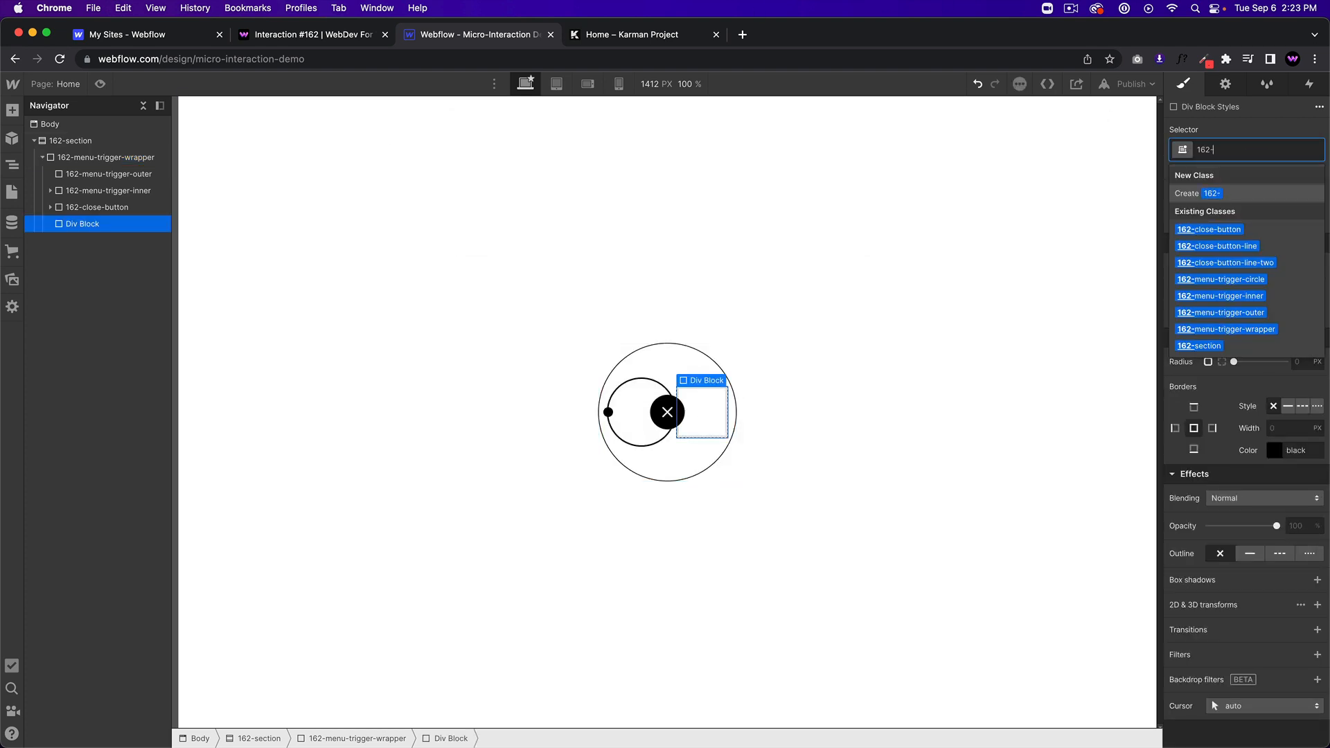
text(menu-text-w)
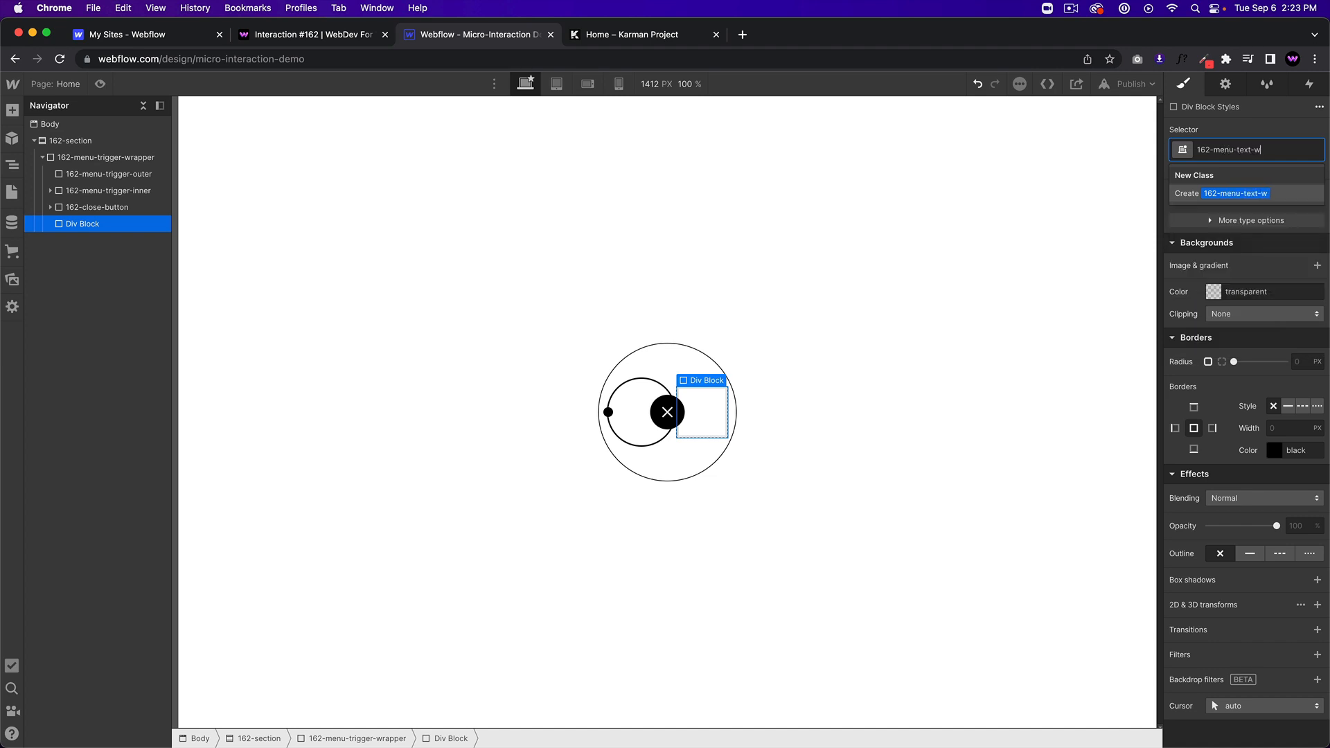
text(rapper)
key(Return)
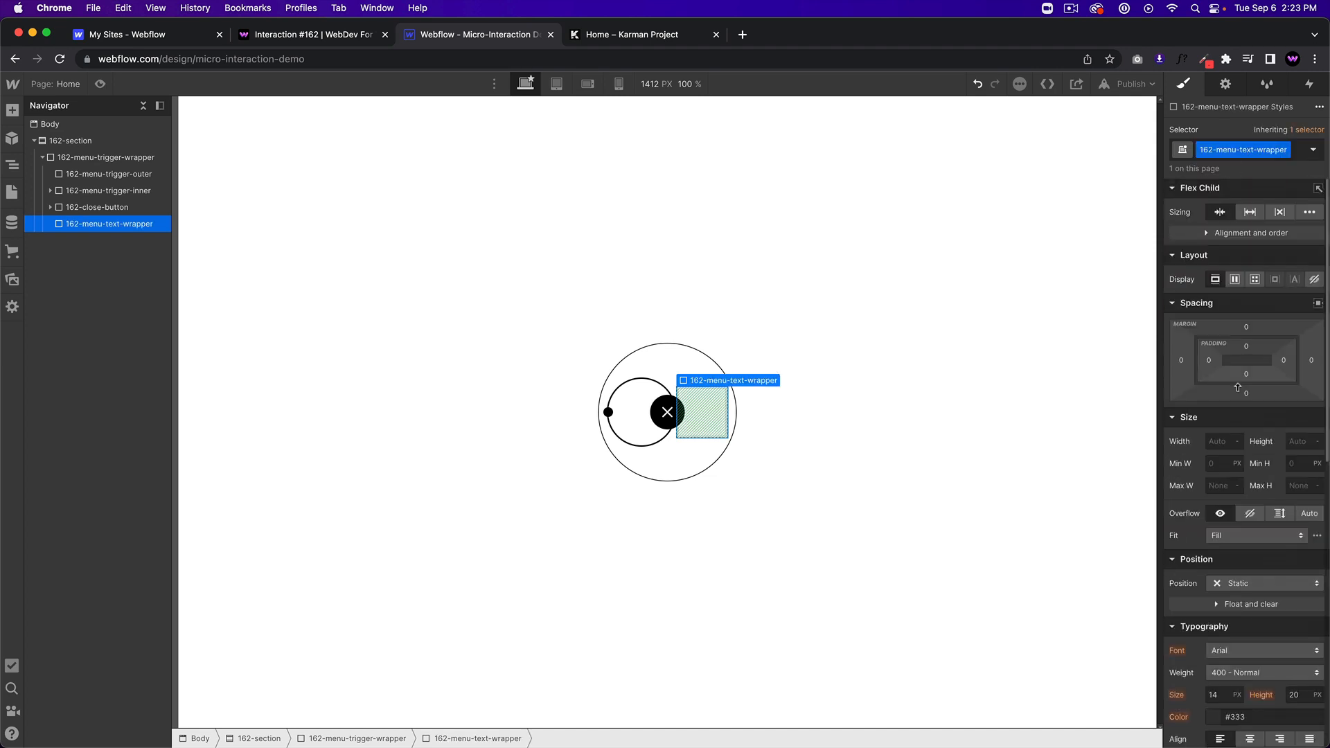
- Position 162-menu-text-wrapper absolutely with the Left preset and reset its top and bottom offsets to Auto
scroll(1238, 387, down, 1)
click(1247, 549)
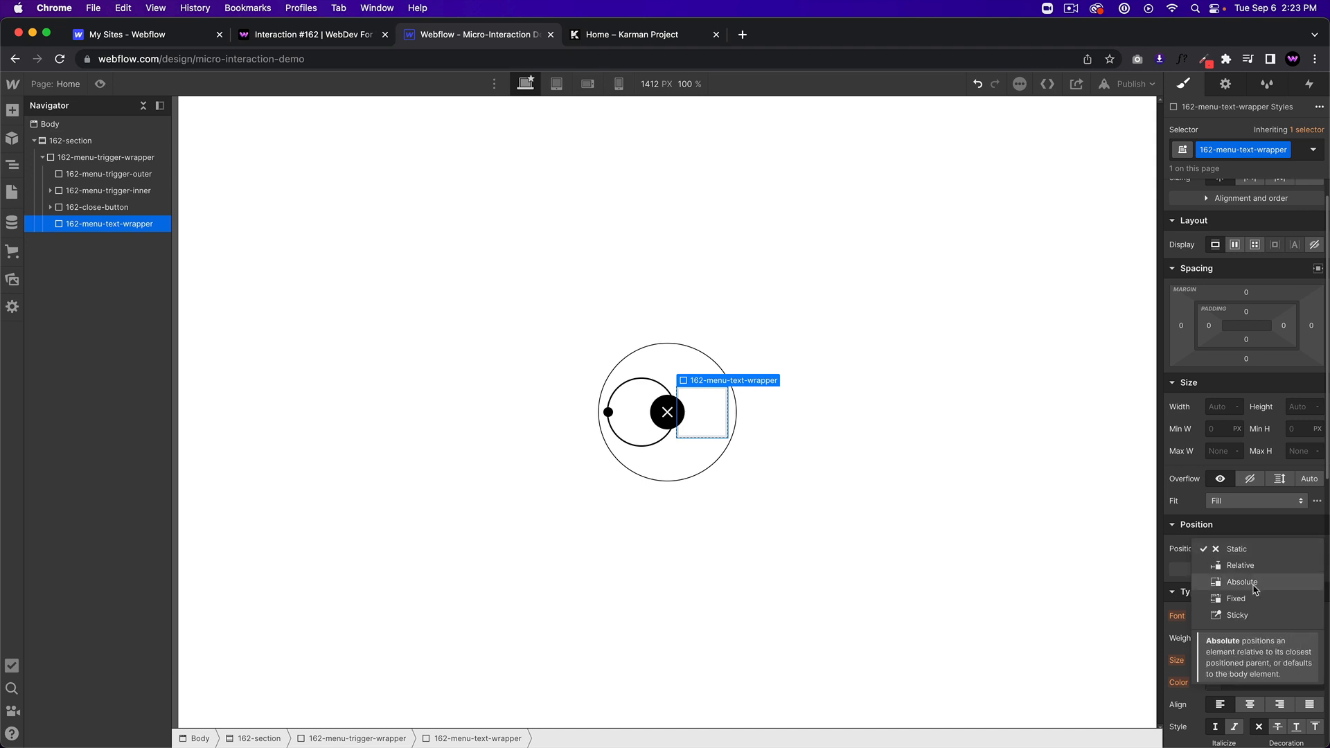
click(1256, 590)
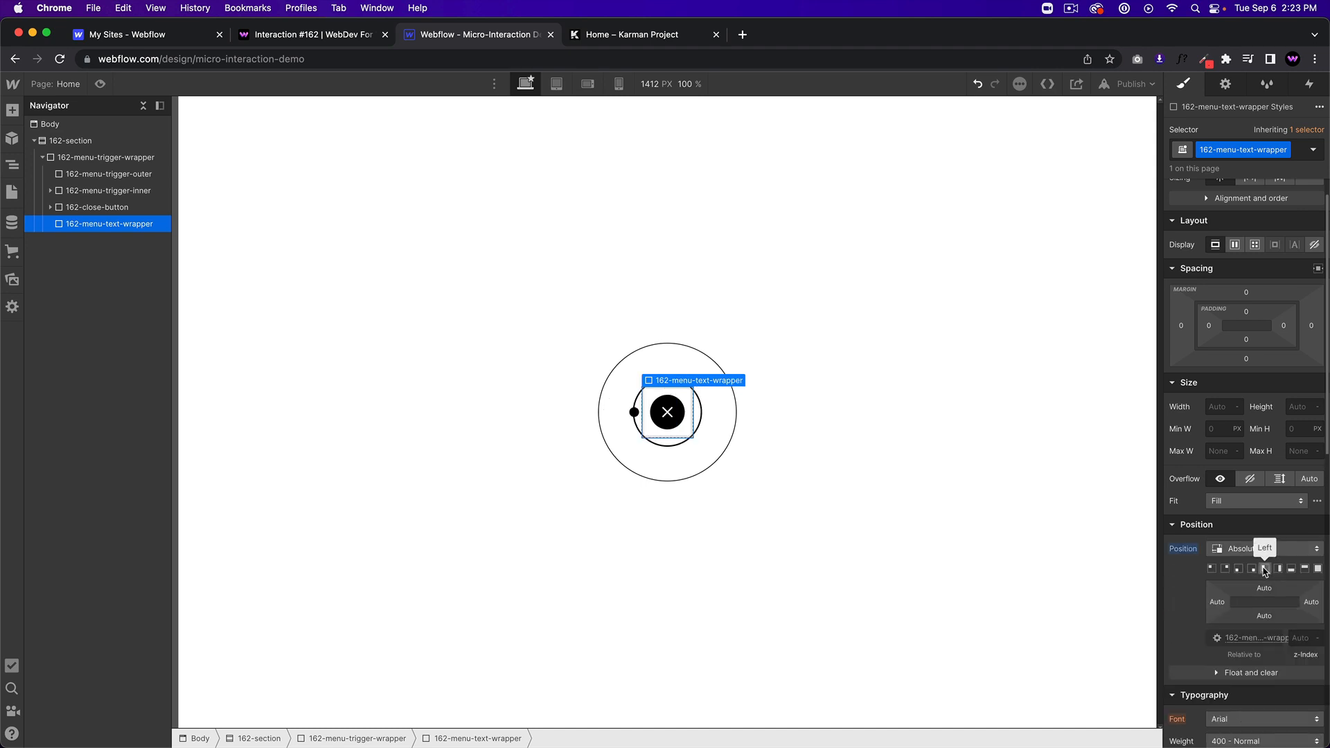
click(1265, 570)
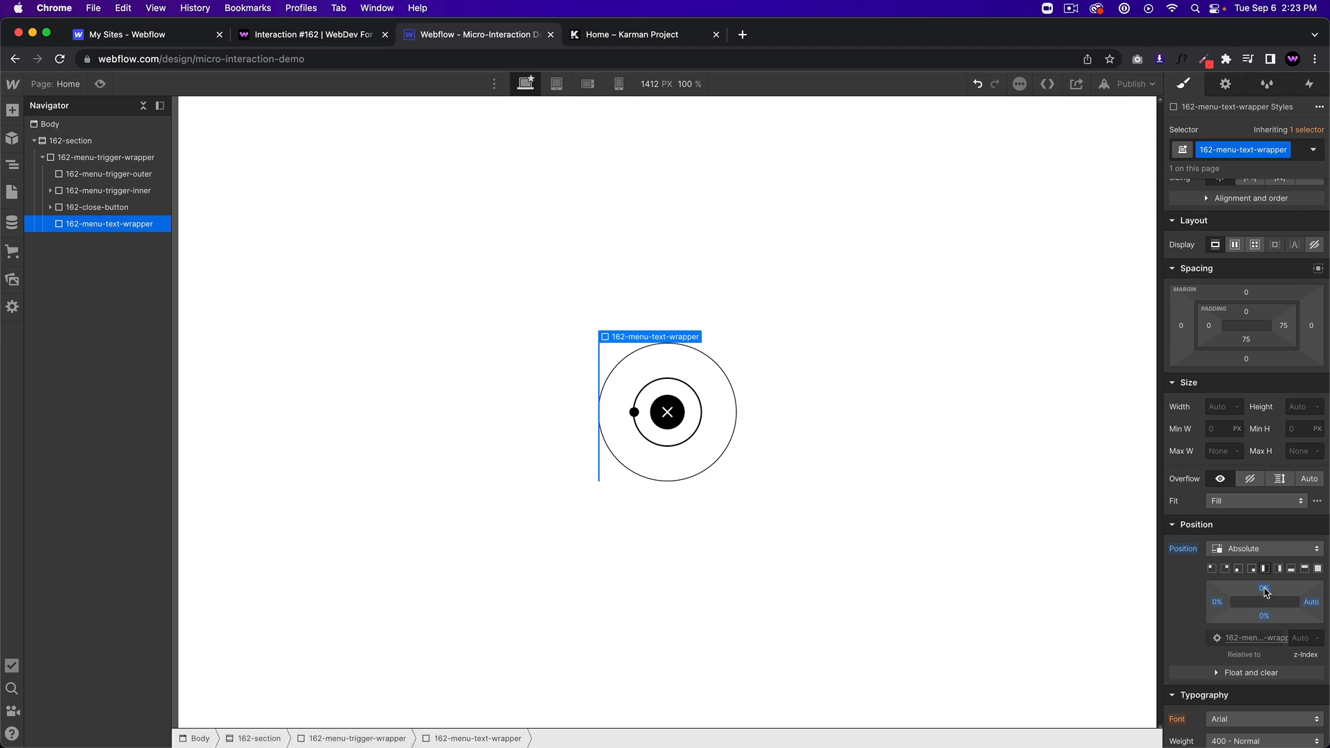
alt+click(1264, 589)
alt+click(1264, 616)
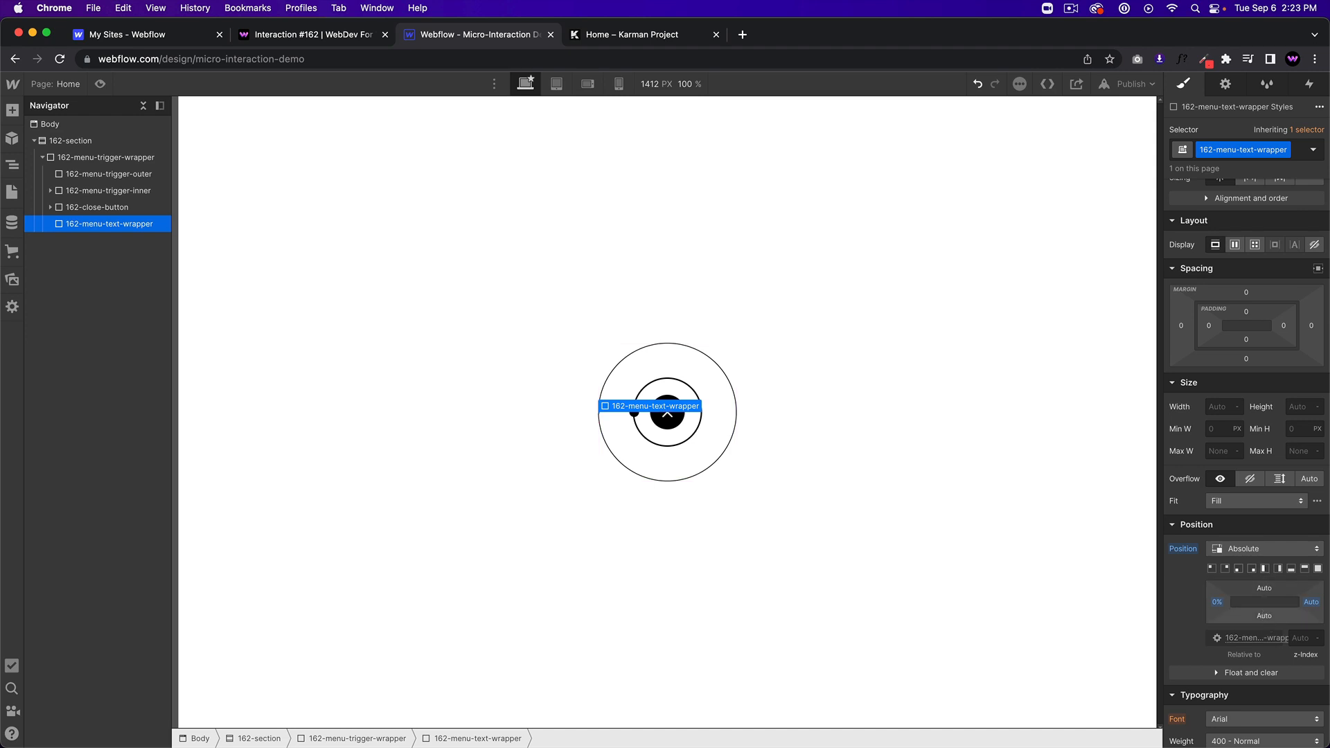
- Add a text block inside 162-menu-text-wrapper and give it the new class 162-menu-close-text
key(super+e)
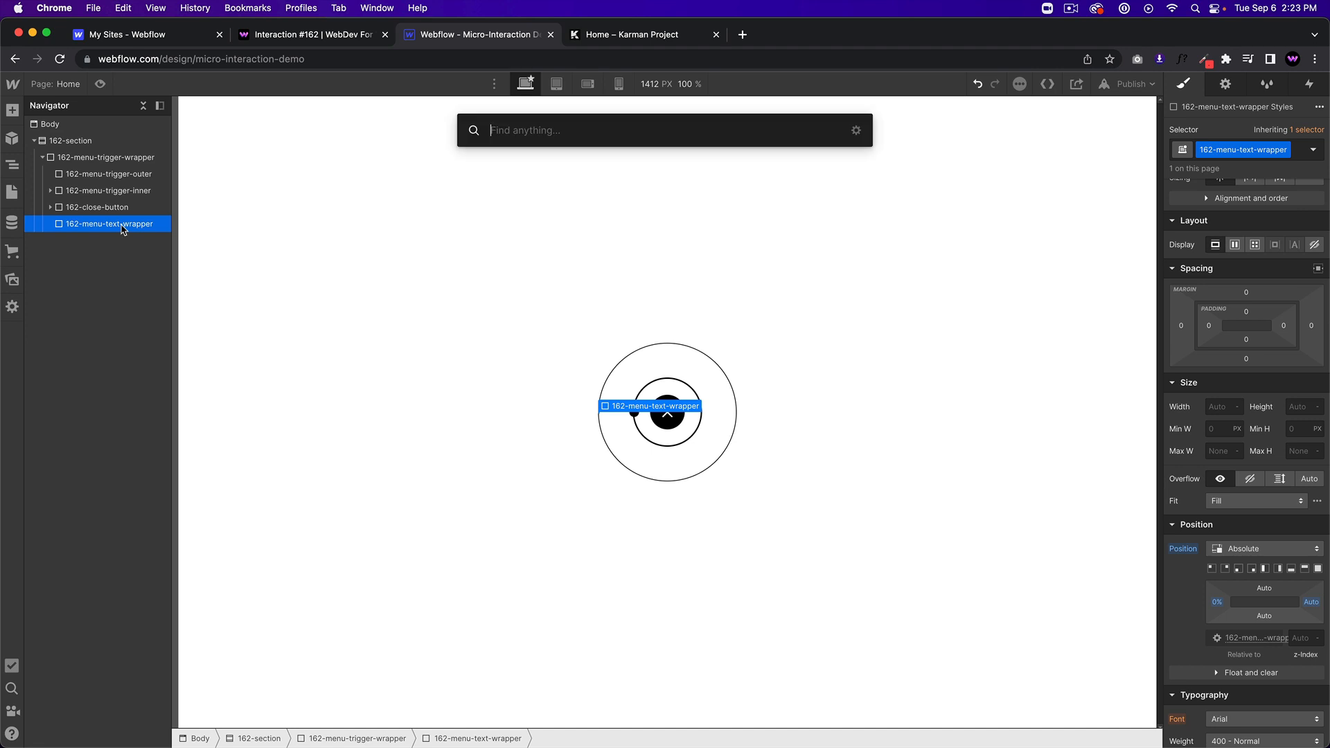
text(text bloc)
key(Return)
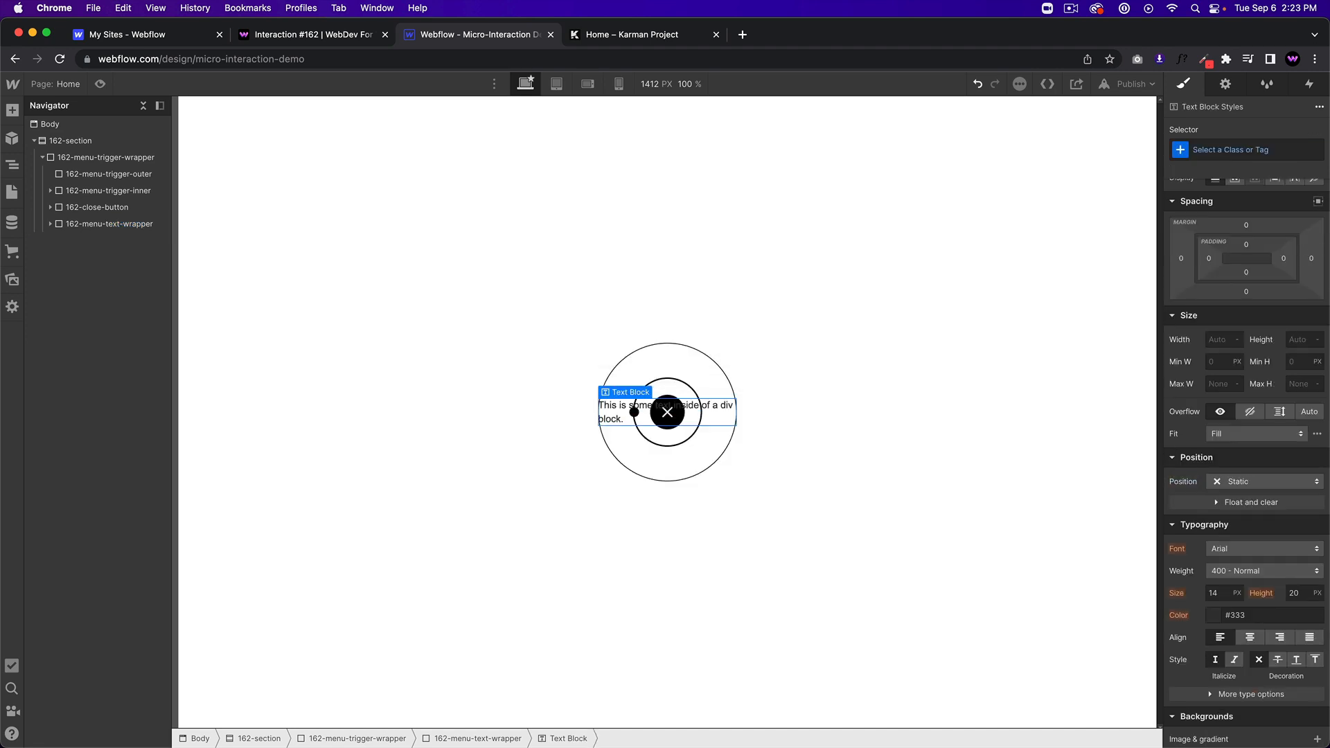
click(1228, 152)
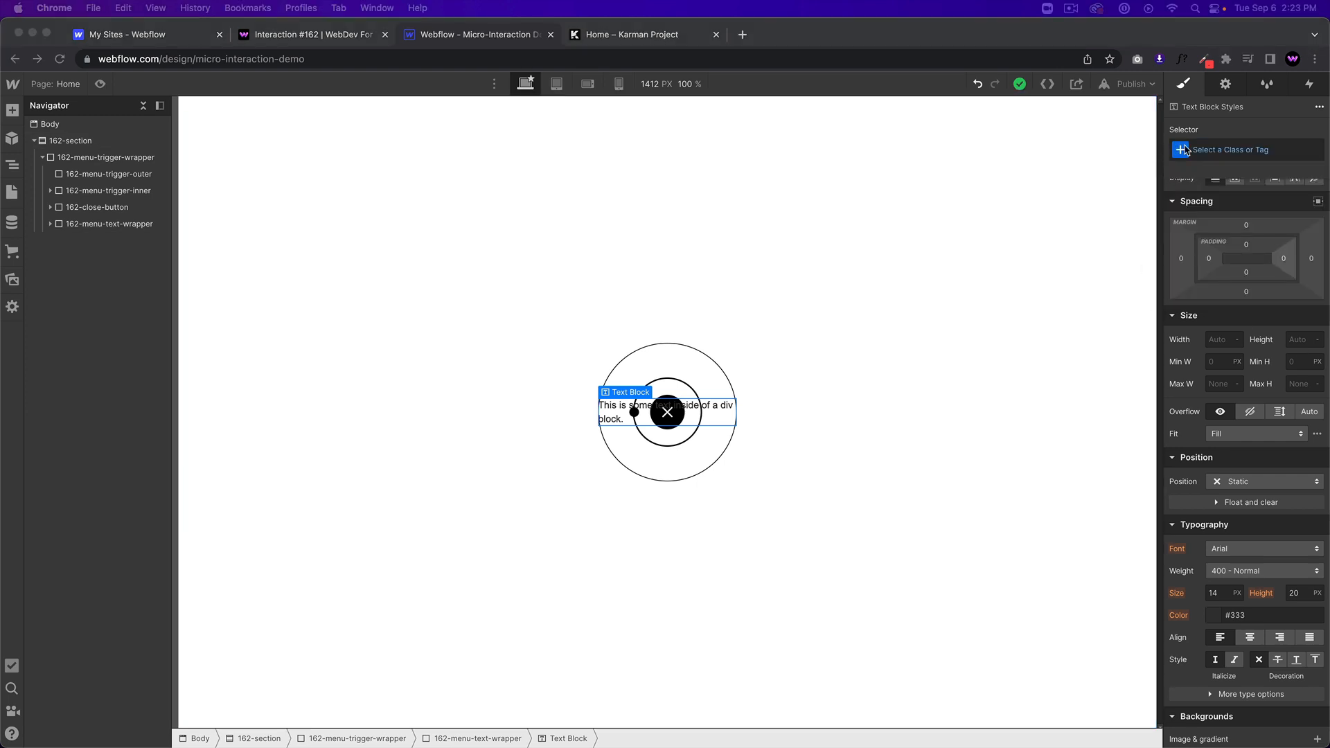
click(1240, 150)
text(162)
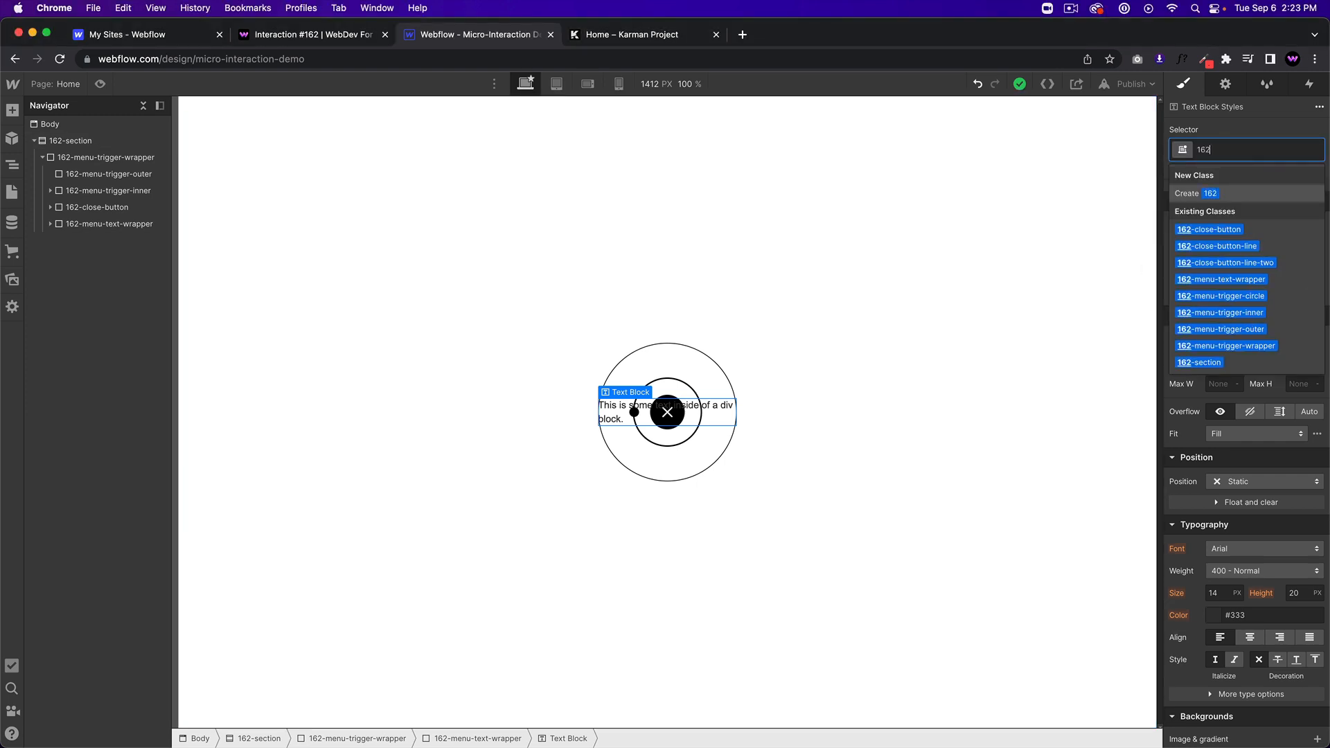
text(-menu-close-text)
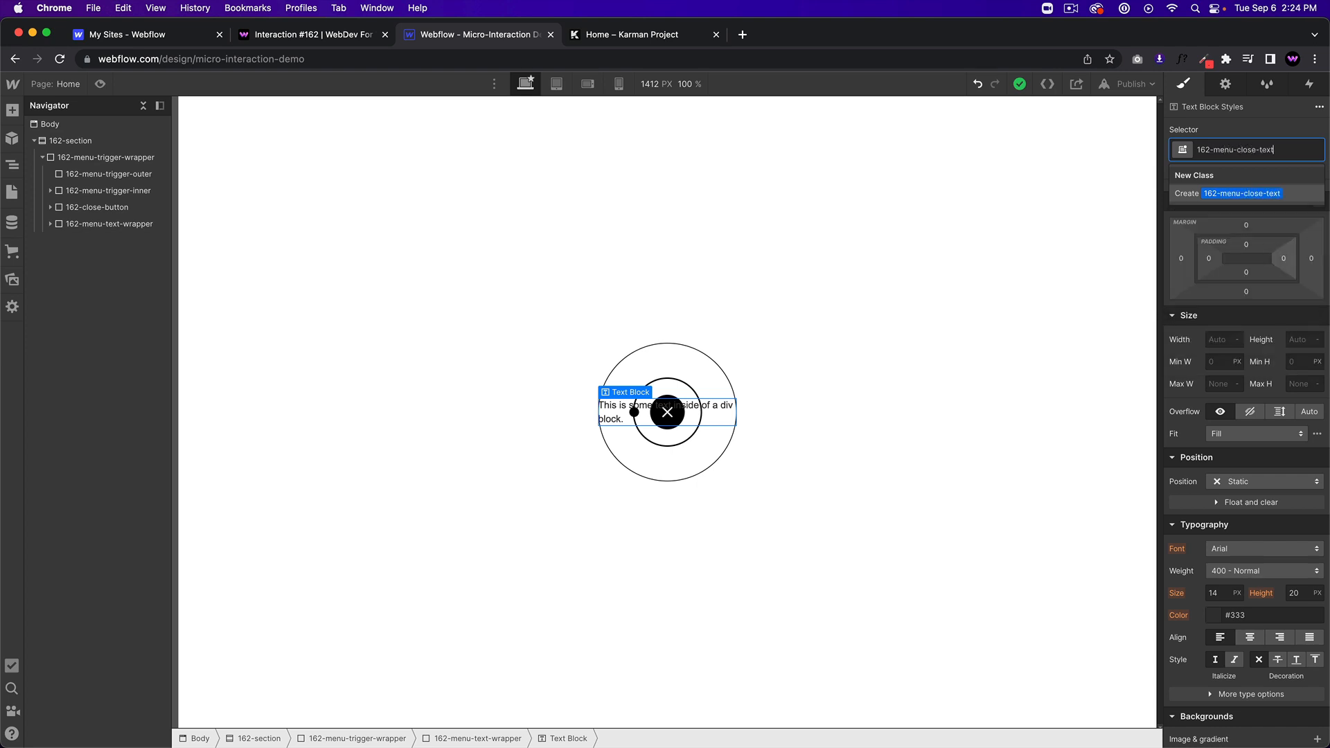
key(Return)
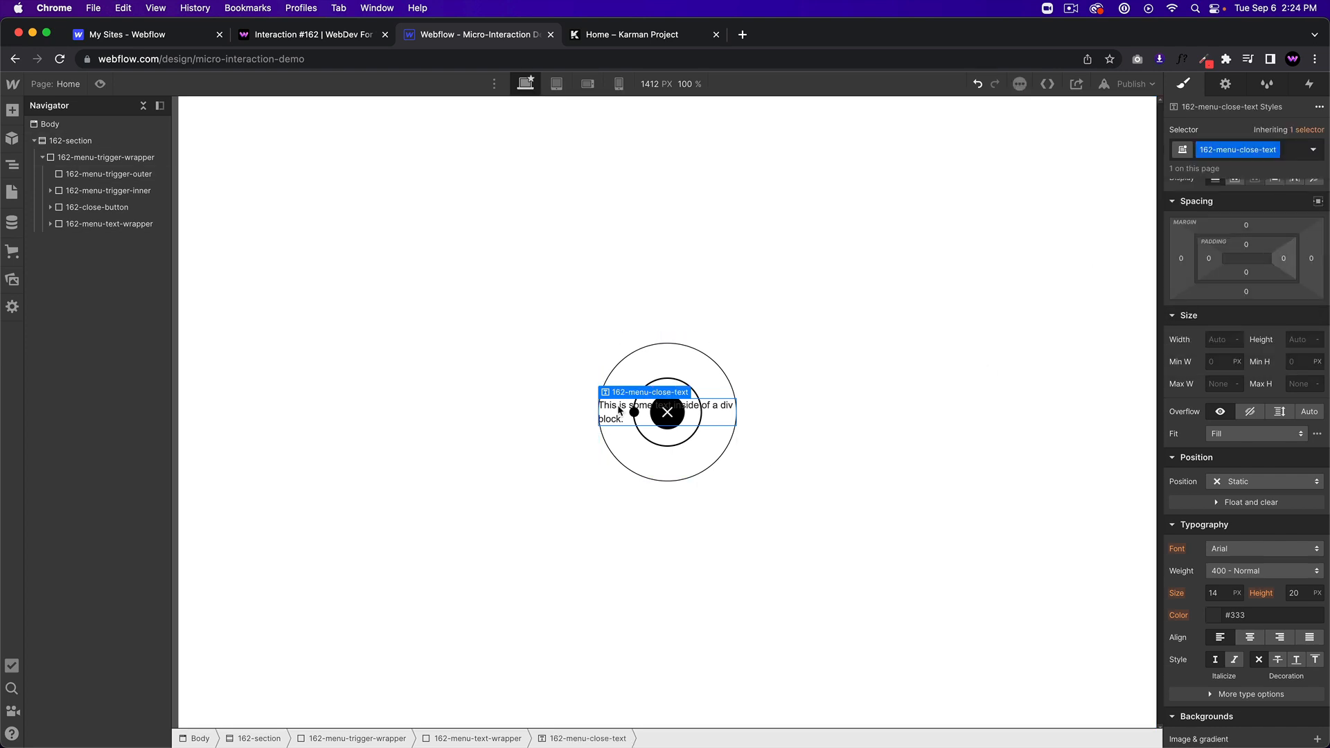
- Replace the placeholder text of 162-menu-close-text with MENU
double_click(610, 419)
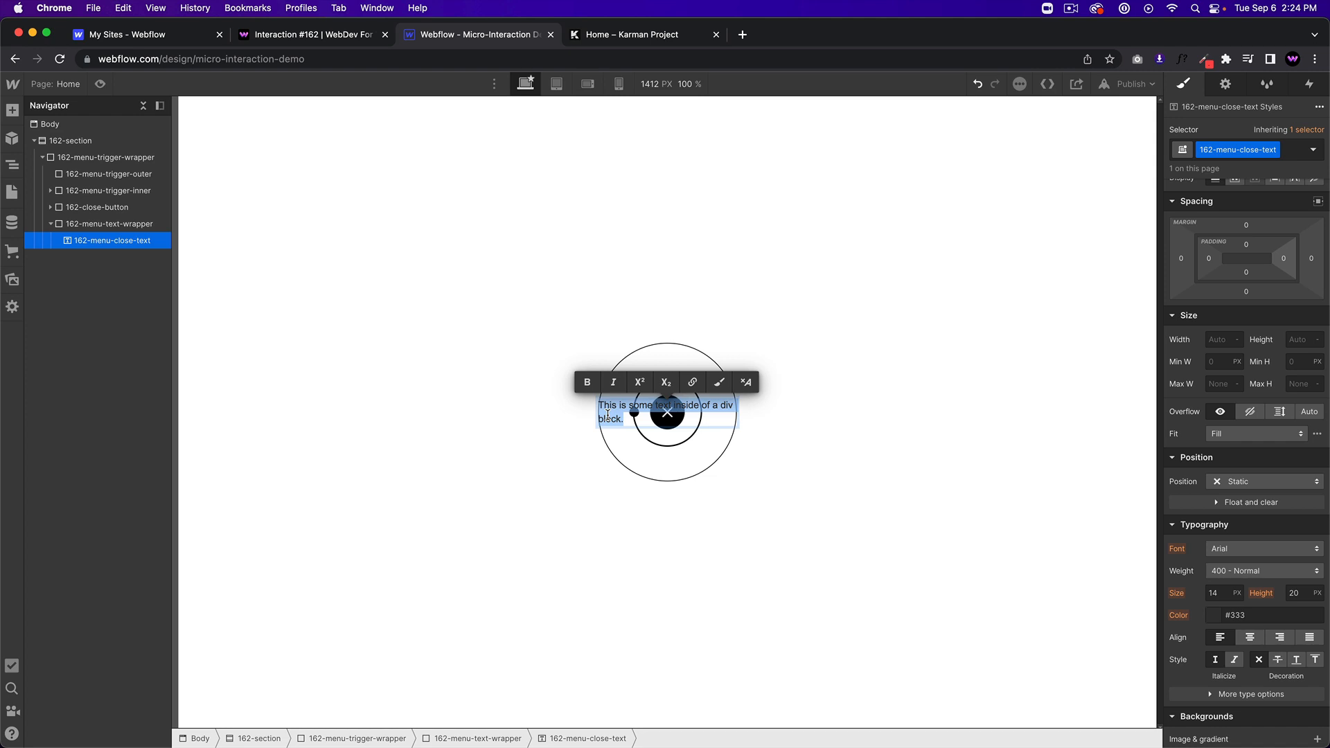
text(MENU)
click(534, 481)
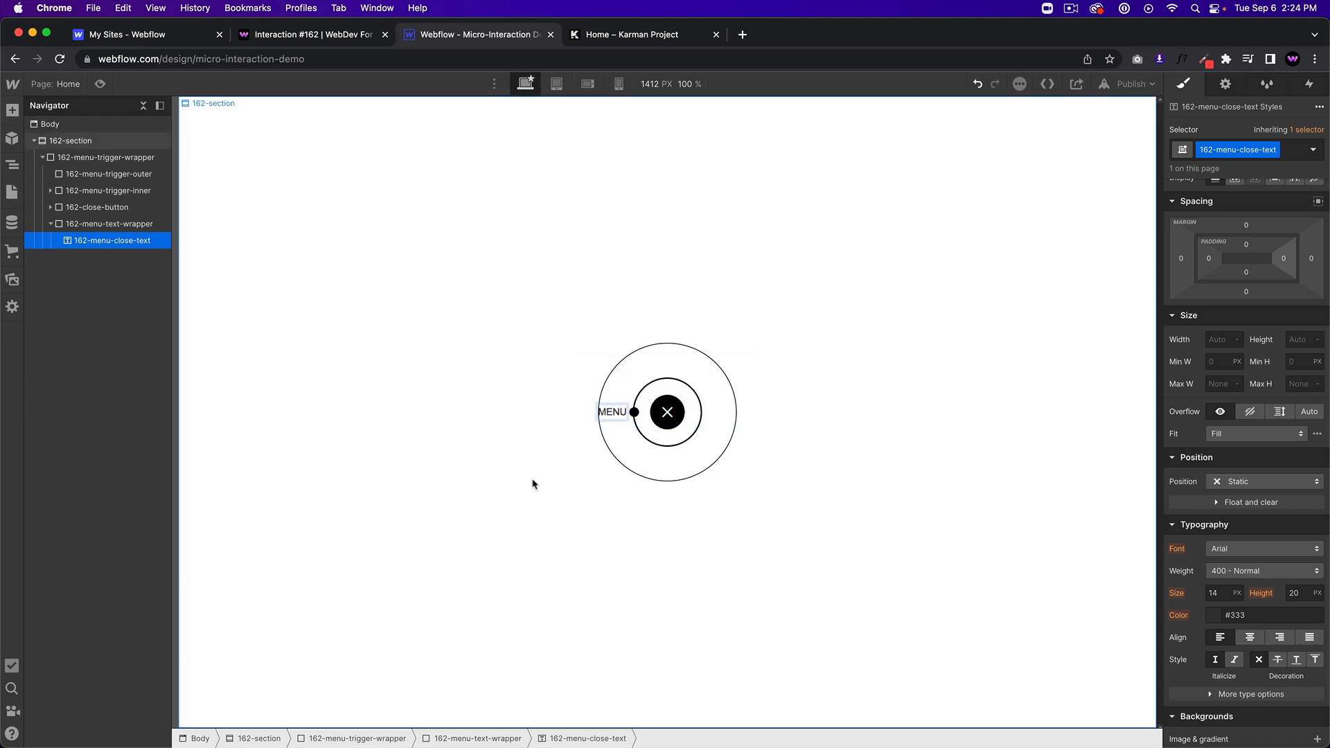
- Style the MENU text block 162-menu-close-text in Montserrat, weight 700 - Bold, coloured black
click(619, 409)
scroll(1247, 499, down, 3)
click(1247, 512)
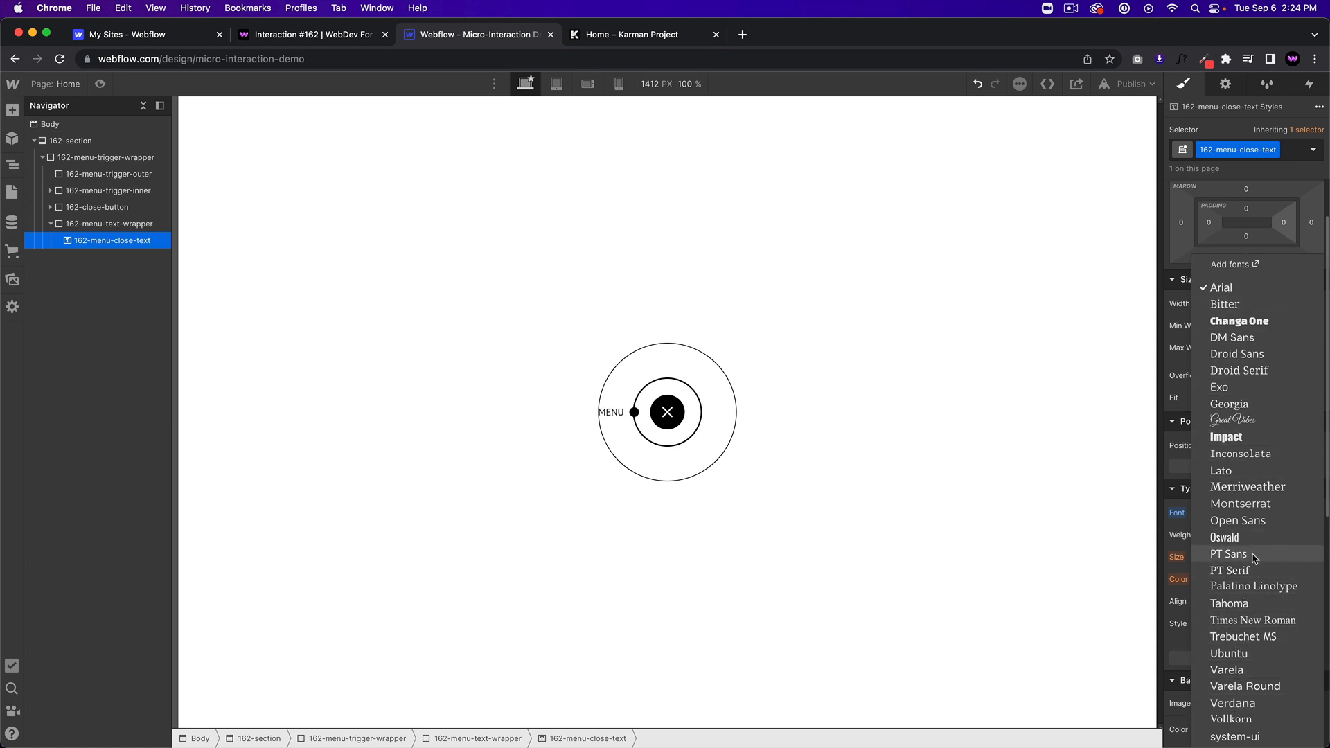
click(1240, 504)
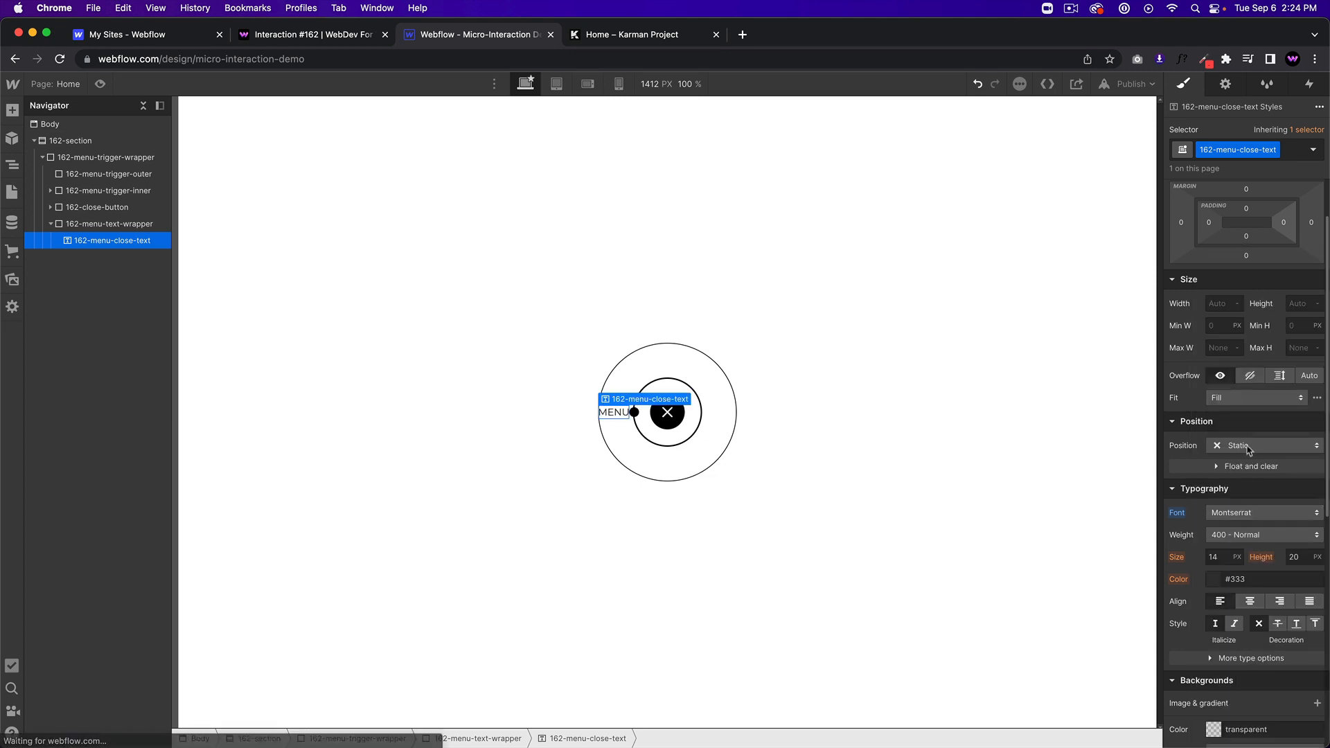
click(1241, 535)
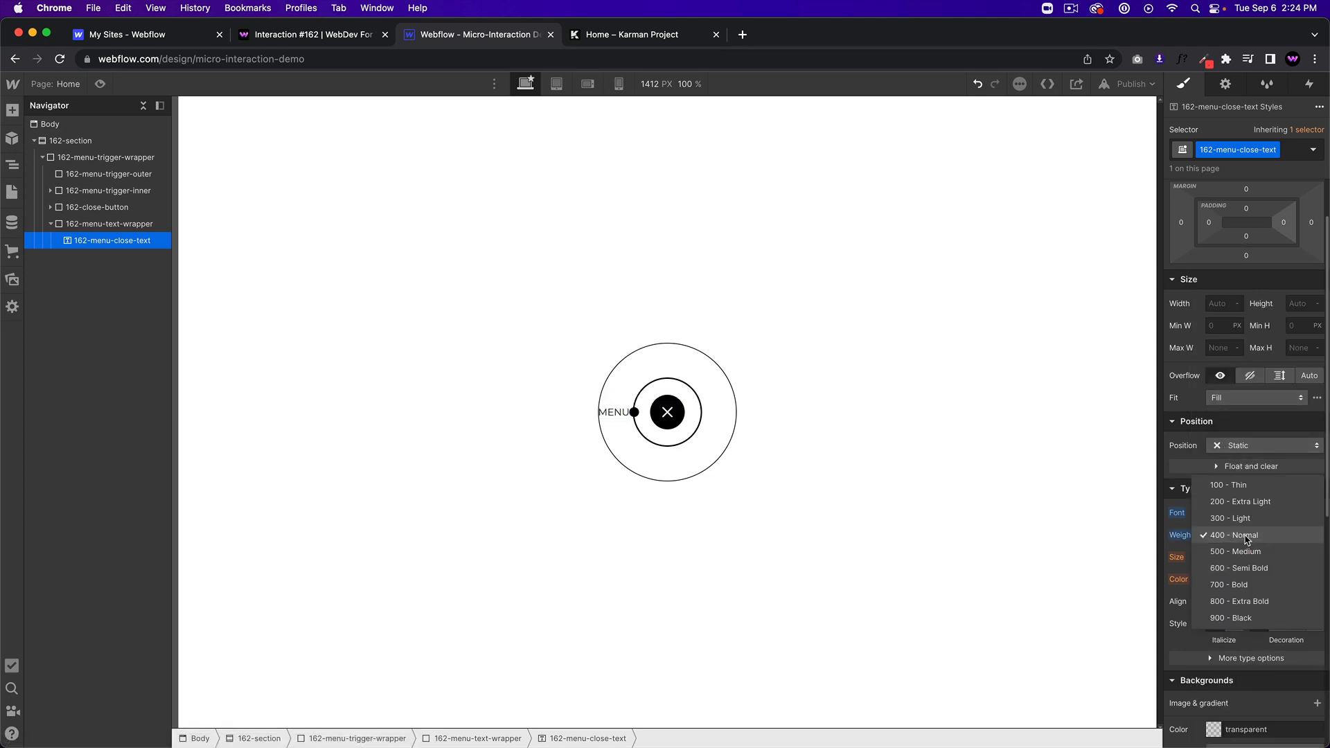
click(1240, 586)
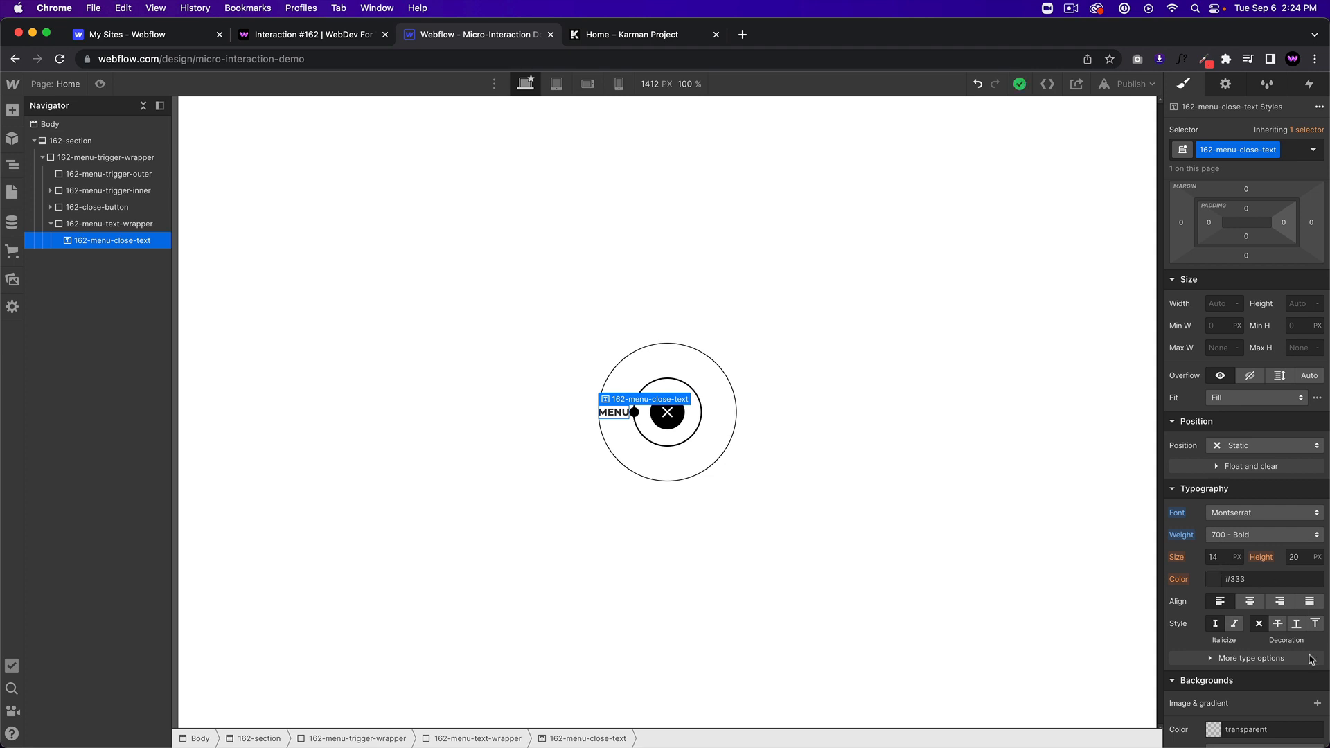
click(1230, 585)
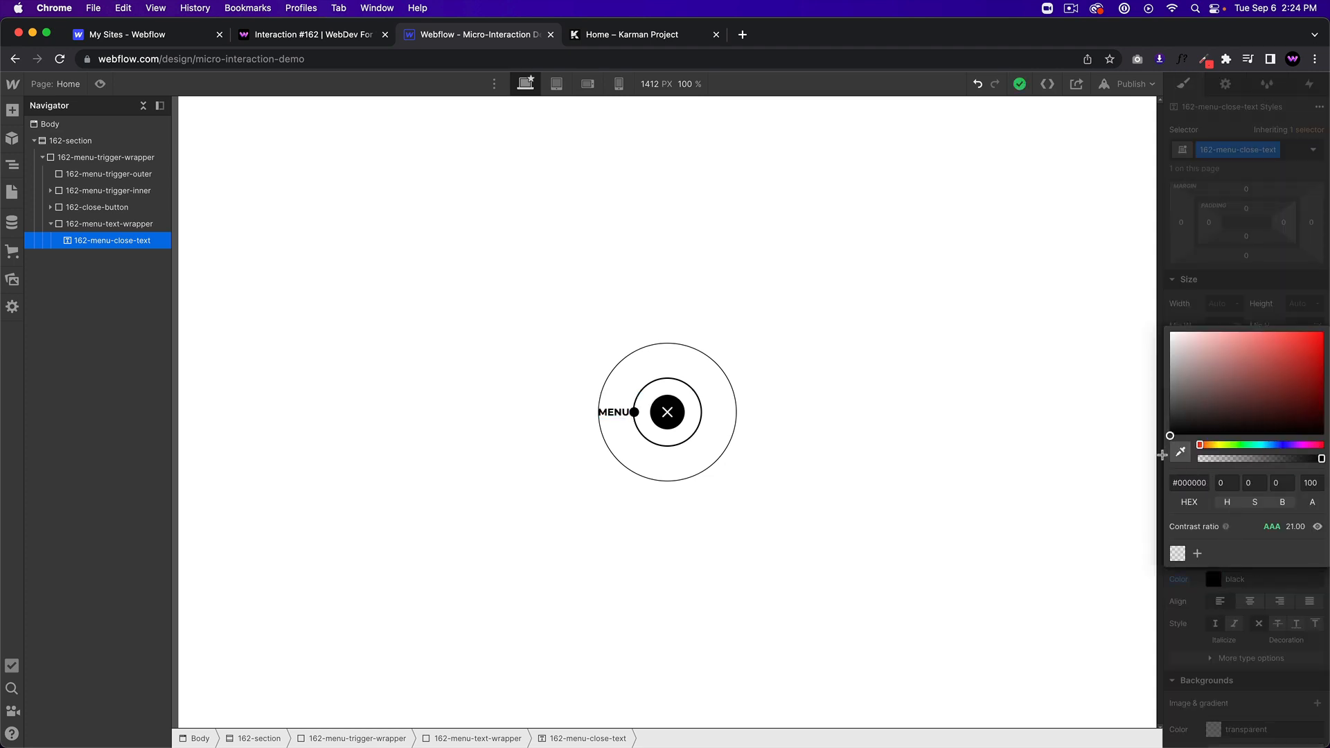
click(1242, 295)
scroll(1241, 381, up, 3)
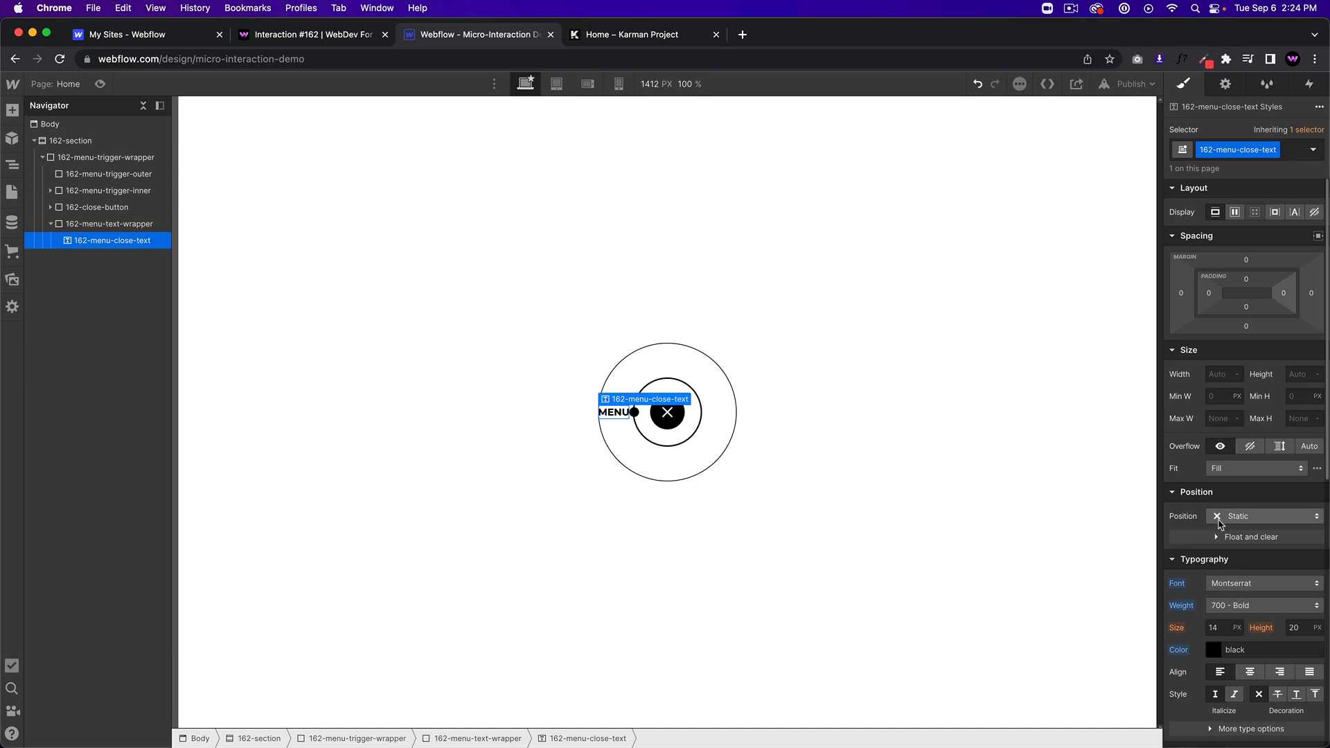
- Set the left offset of 162-menu-text-wrapper to -14%
click(76, 224)
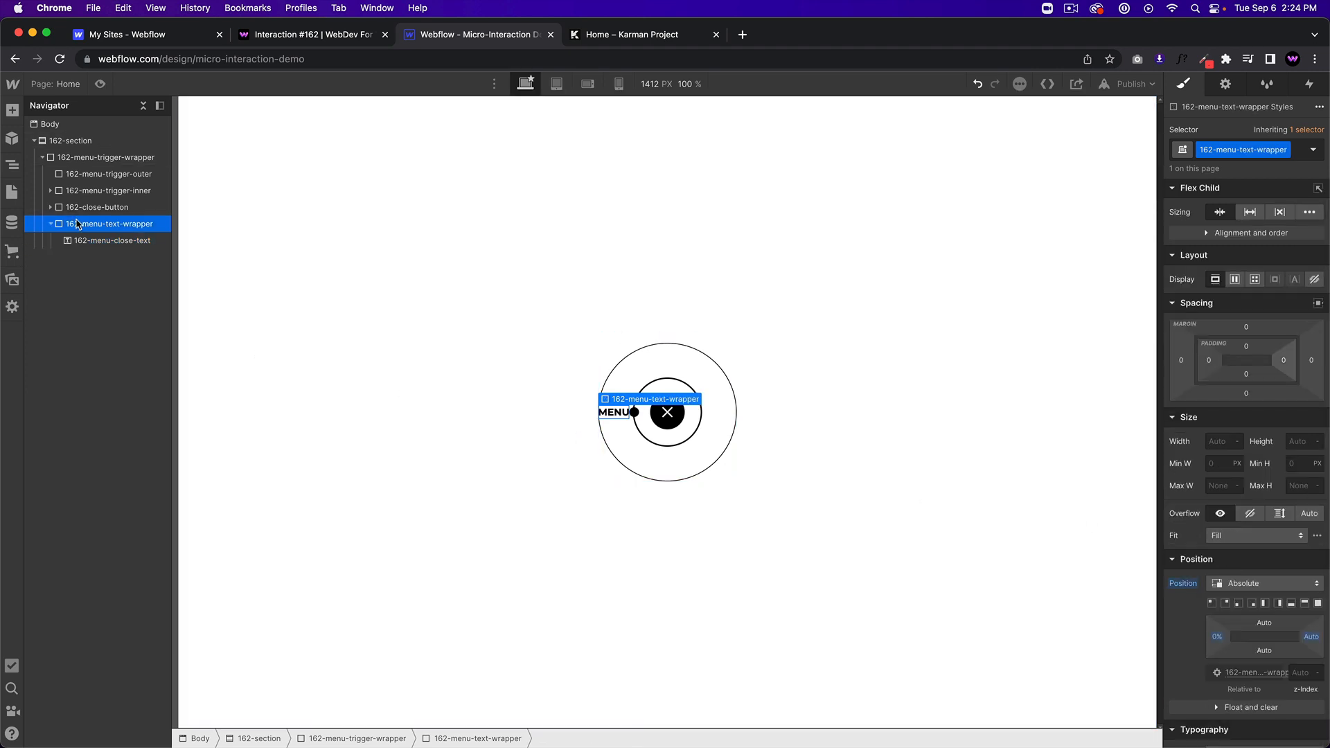
drag(1218, 637, 1205, 636)
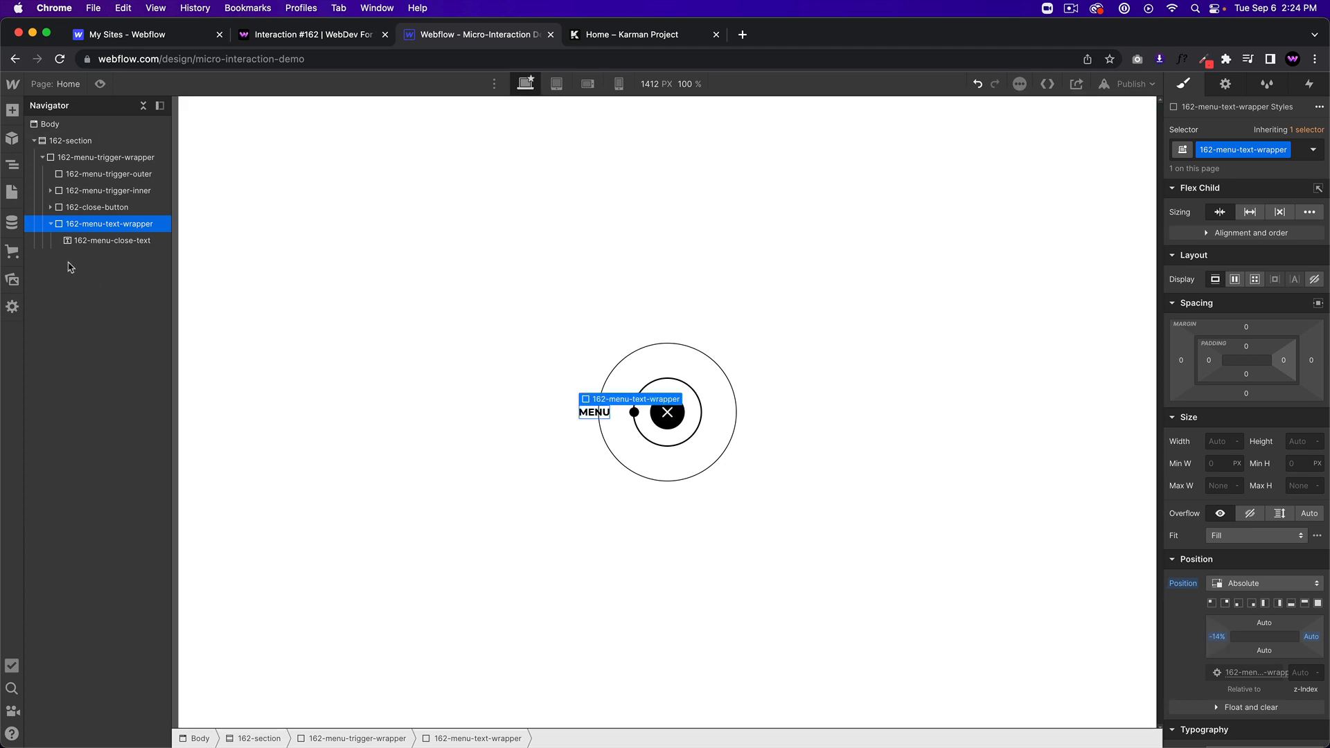
- Duplicate 162-menu-close-text inside 162-menu-text-wrapper and give the copy the combo class 2
click(88, 241)
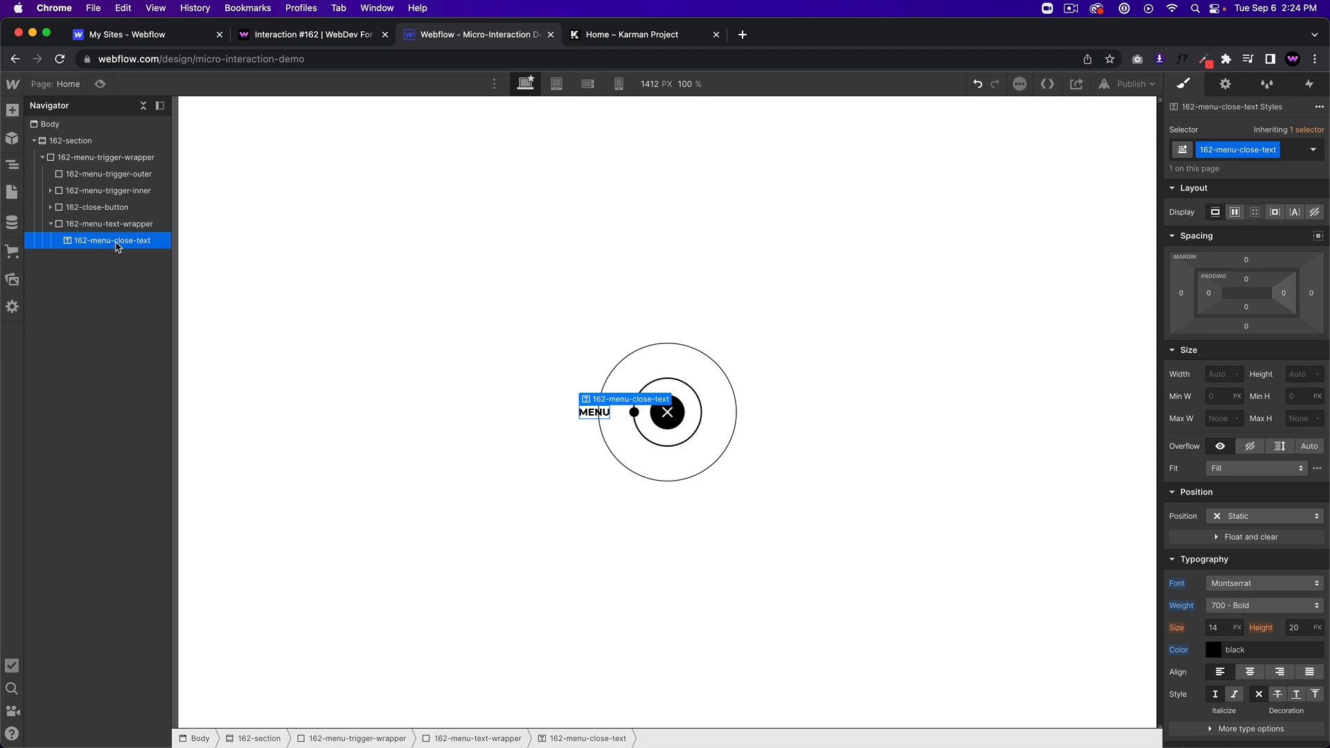
key(super+c)
key(super+v)
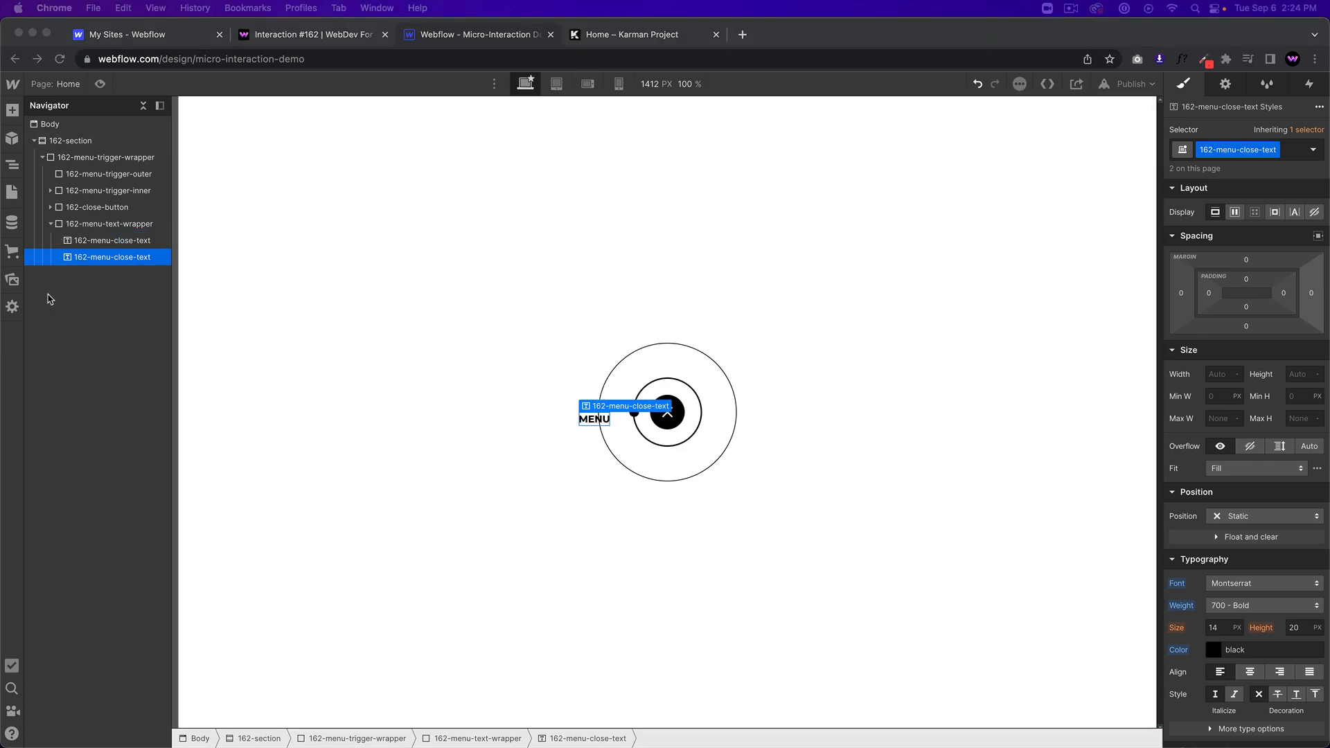
key(super+Return)
text(2)
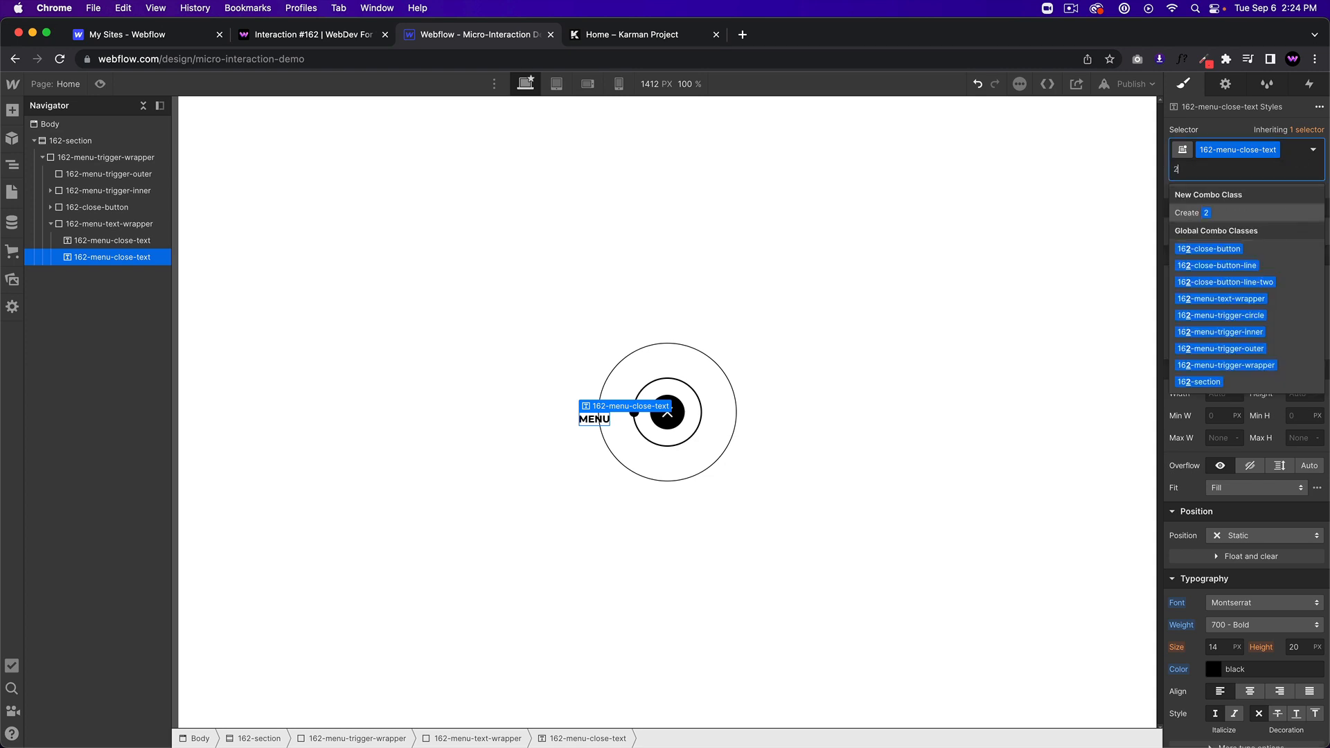
key(Return)
- Position the duplicated text block absolutely with the Full preset, and save the site without interactions
scroll(1298, 491, down, 1)
click(1245, 505)
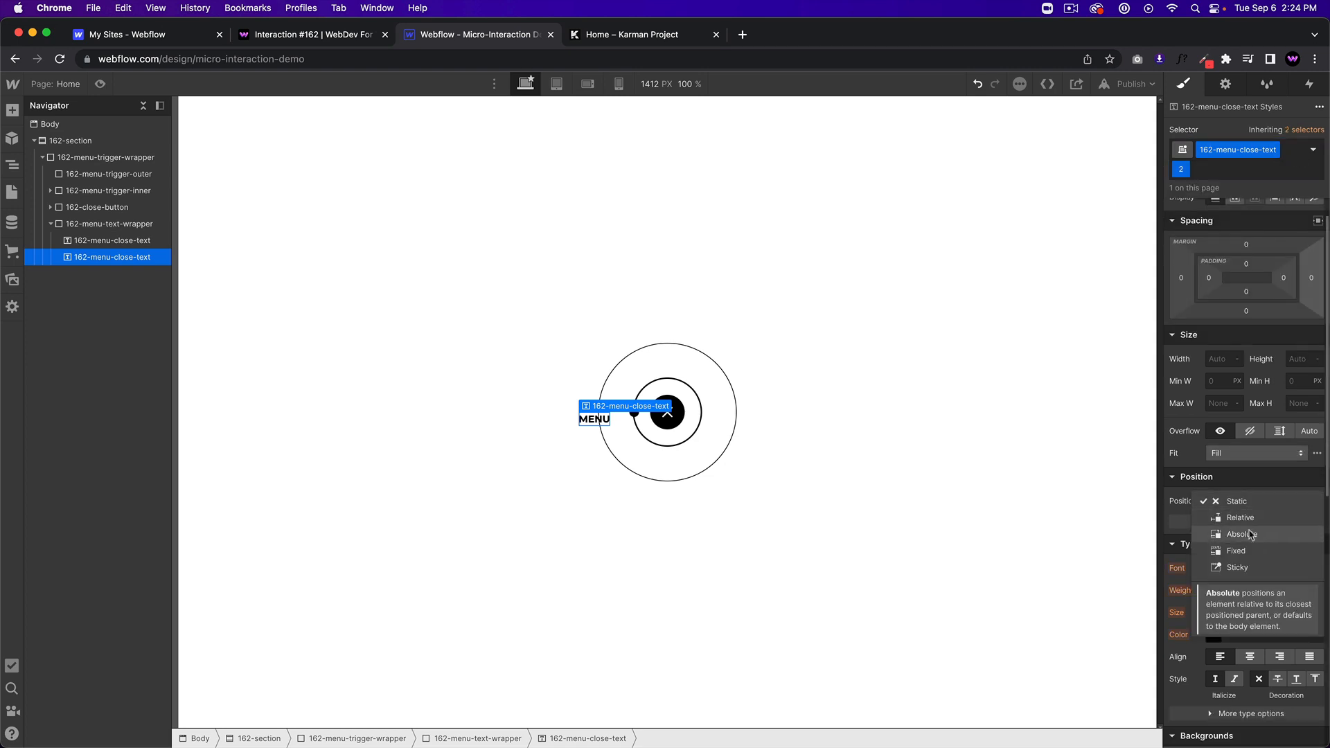
click(1244, 544)
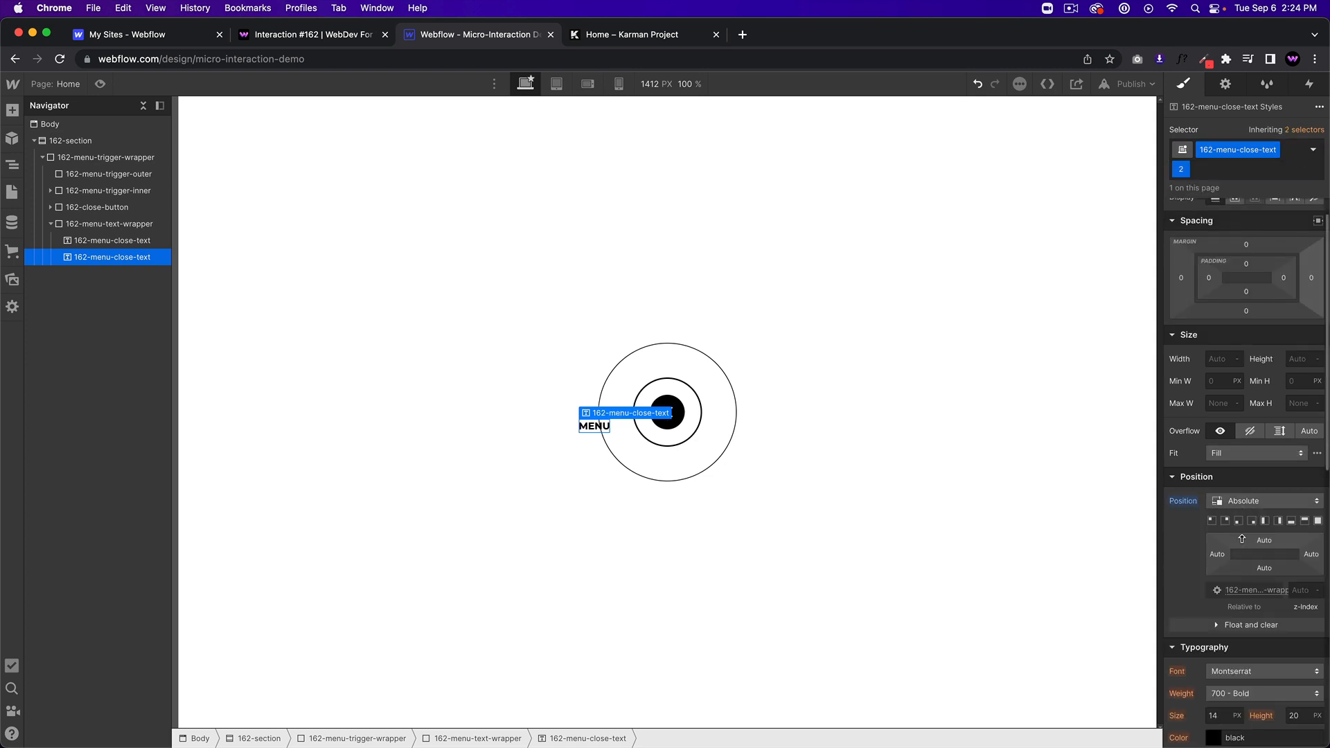
click(1318, 521)
key(super+s)
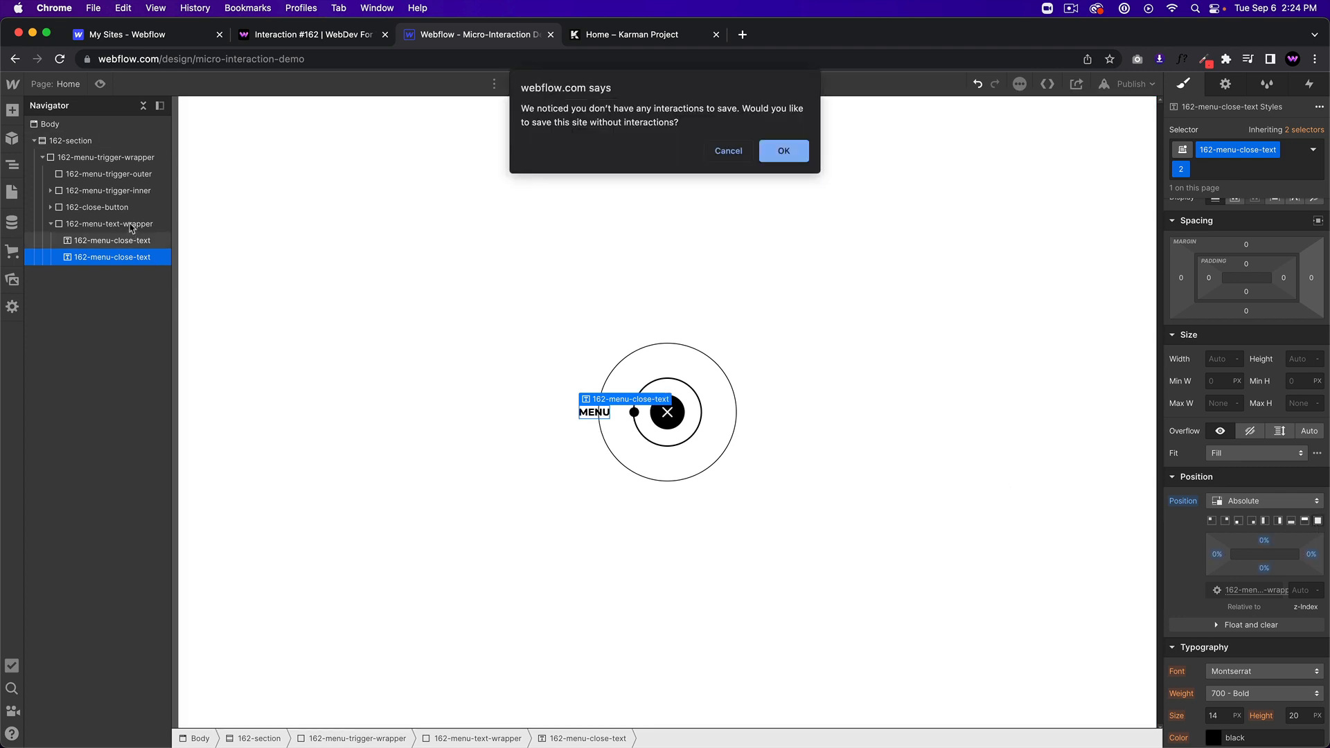
click(776, 155)
- Change the duplicated text block's wording to CLOSE and give 162-menu-text-wrapper 15 px of right padding
click(111, 224)
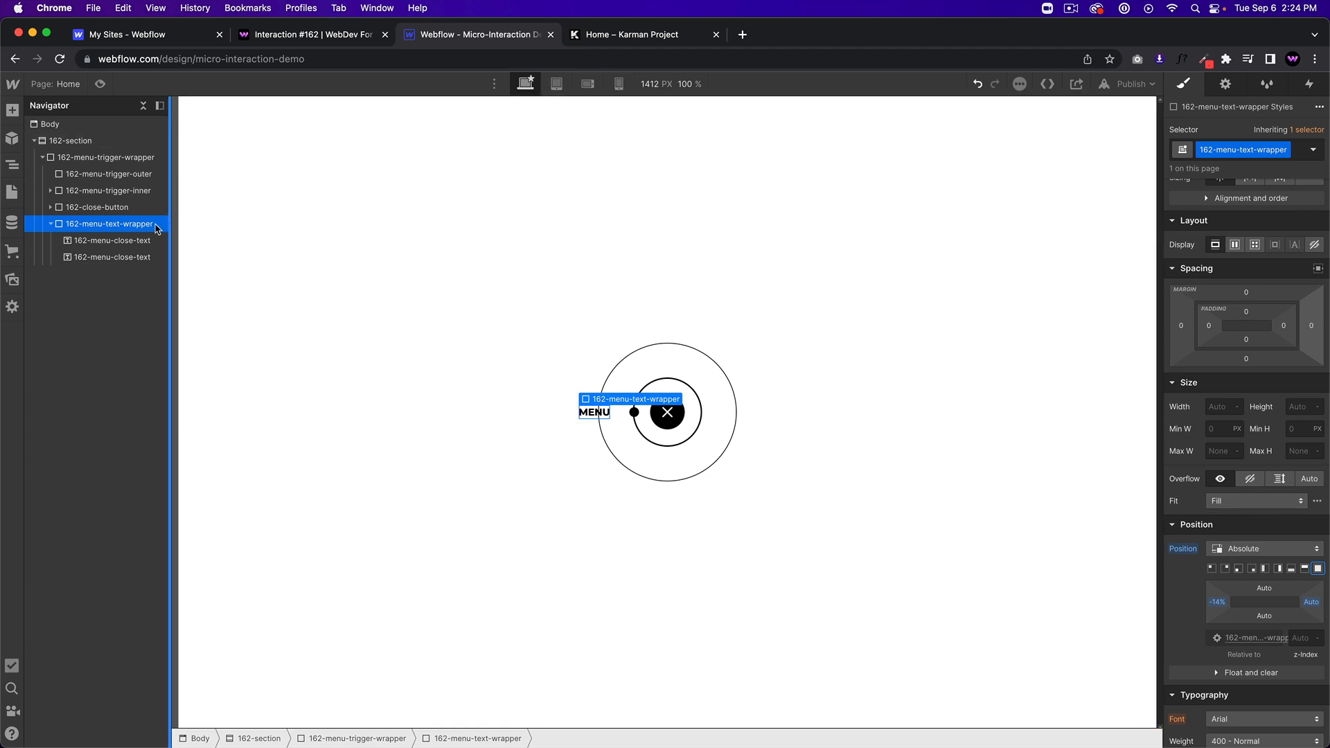
click(128, 243)
click(128, 250)
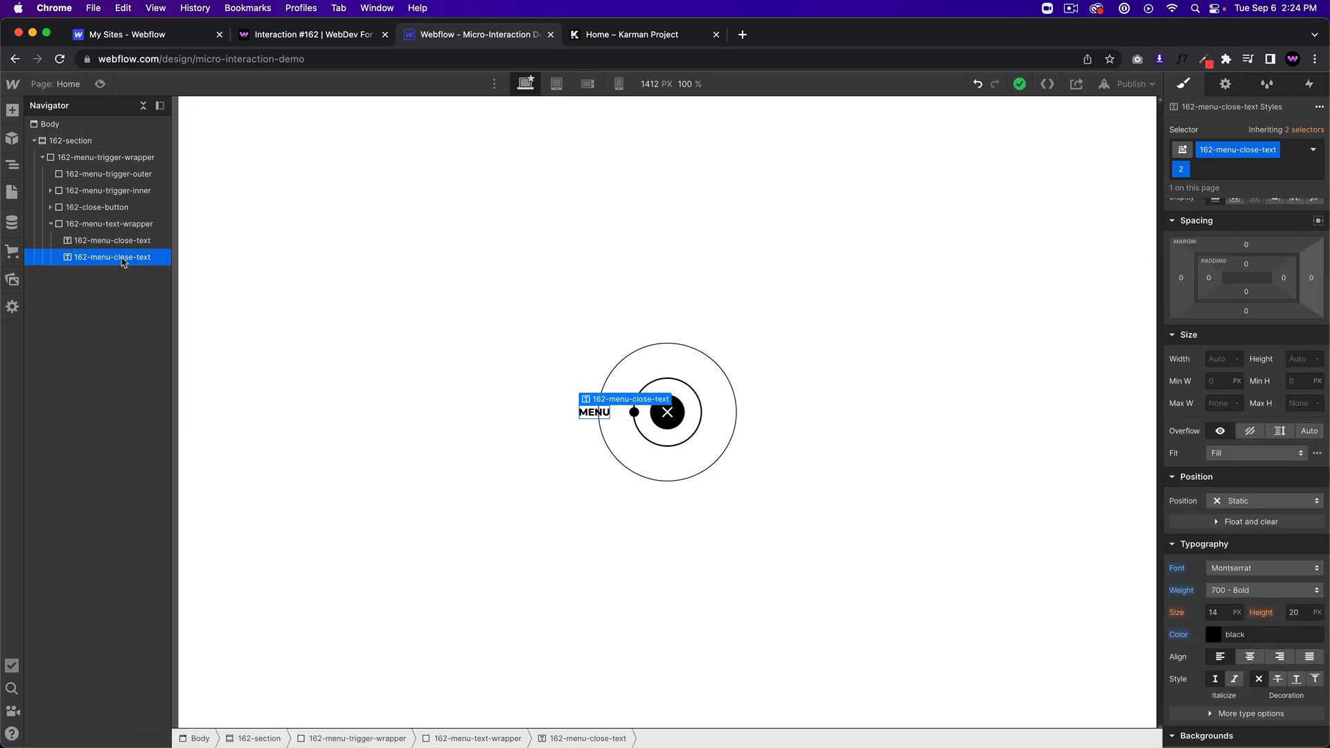
double_click(594, 414)
text(CLOSE)
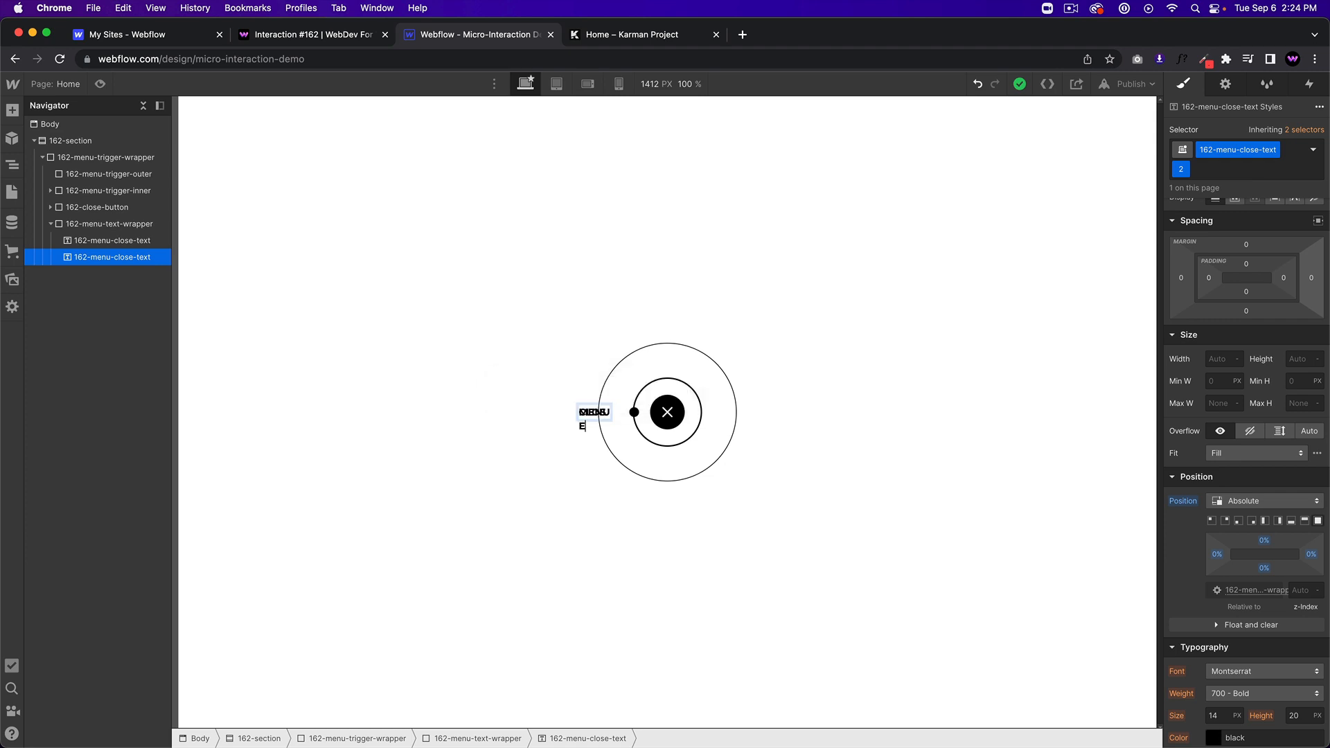
click(128, 226)
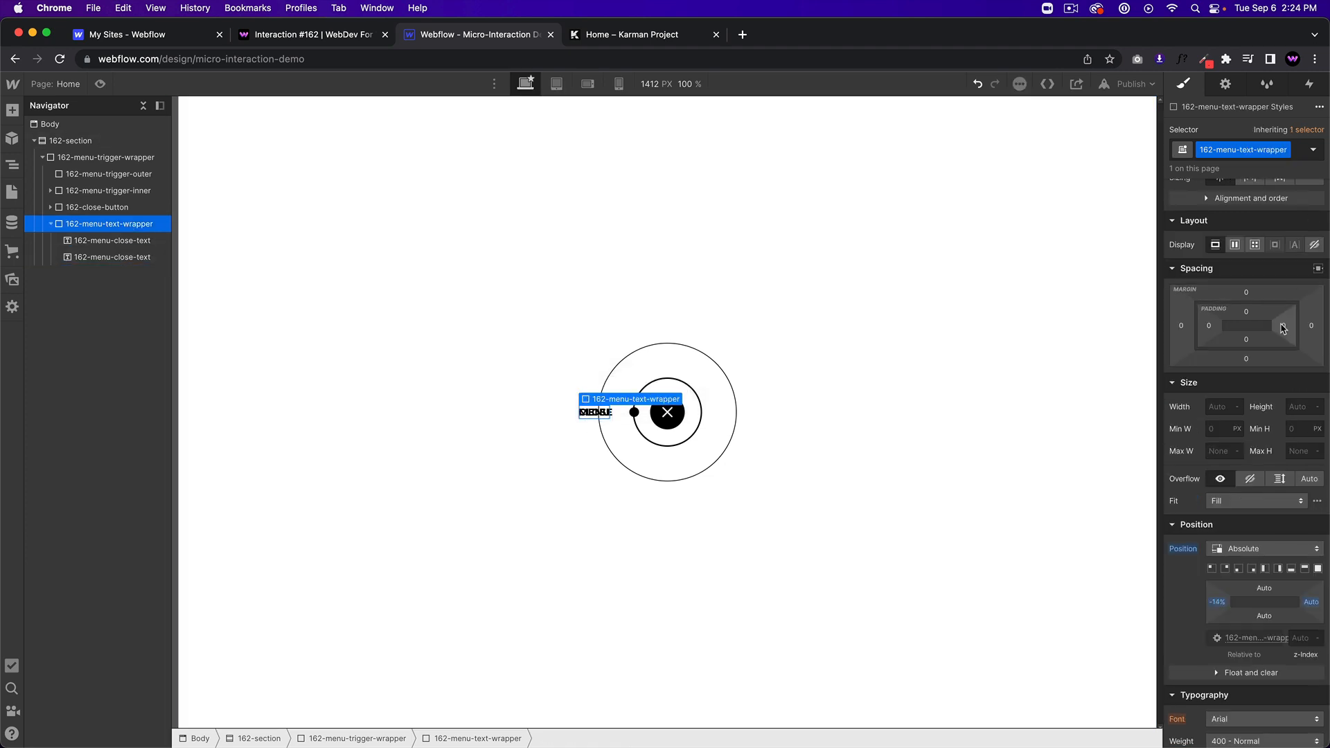
drag(1286, 329, 1275, 326)
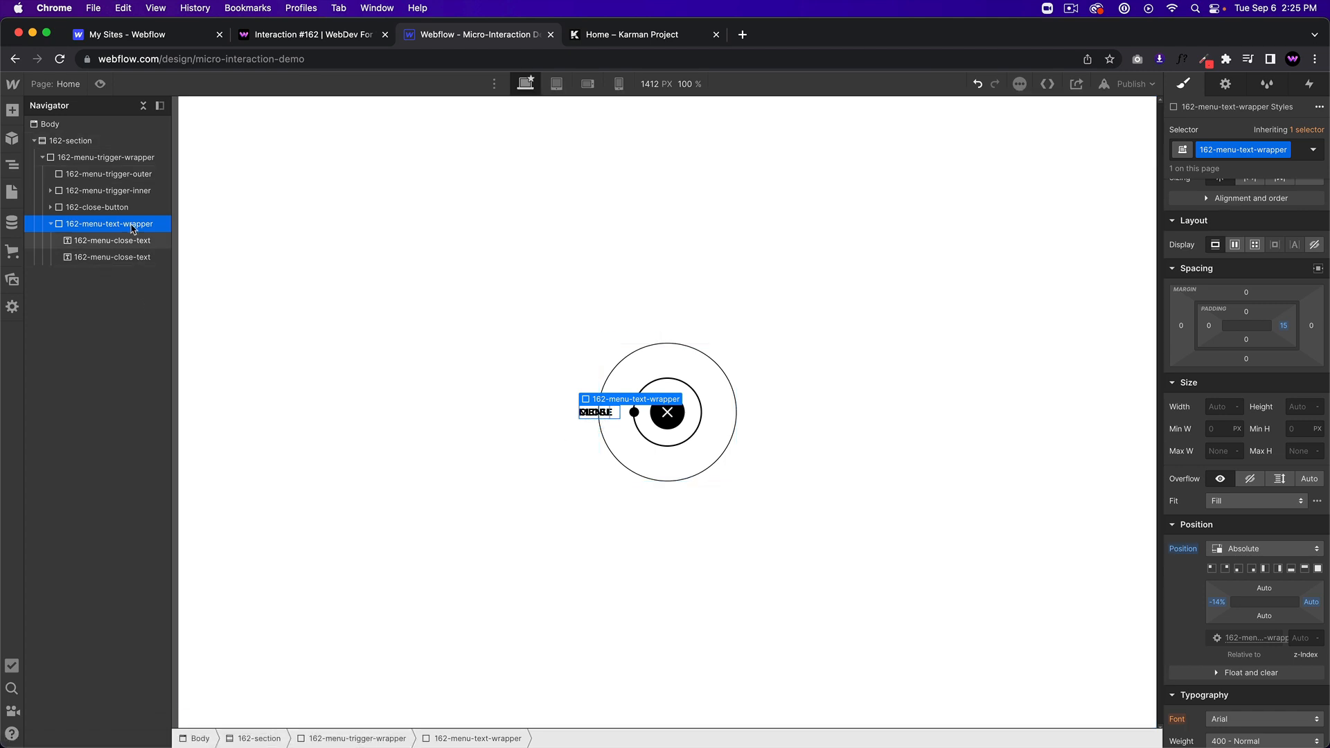
- Preview the built menu trigger and compare it with the click and hover behaviour of the finished Interaction #162 demo page
click(101, 85)
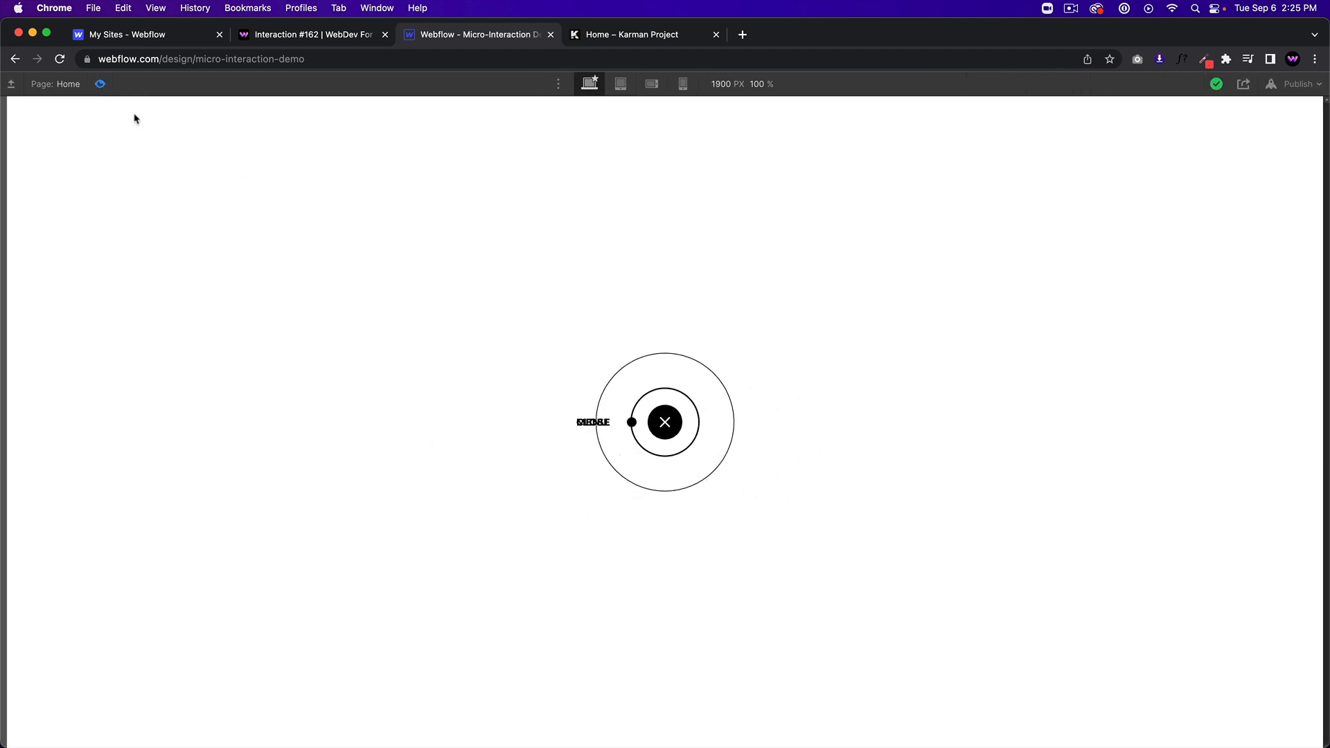
click(101, 89)
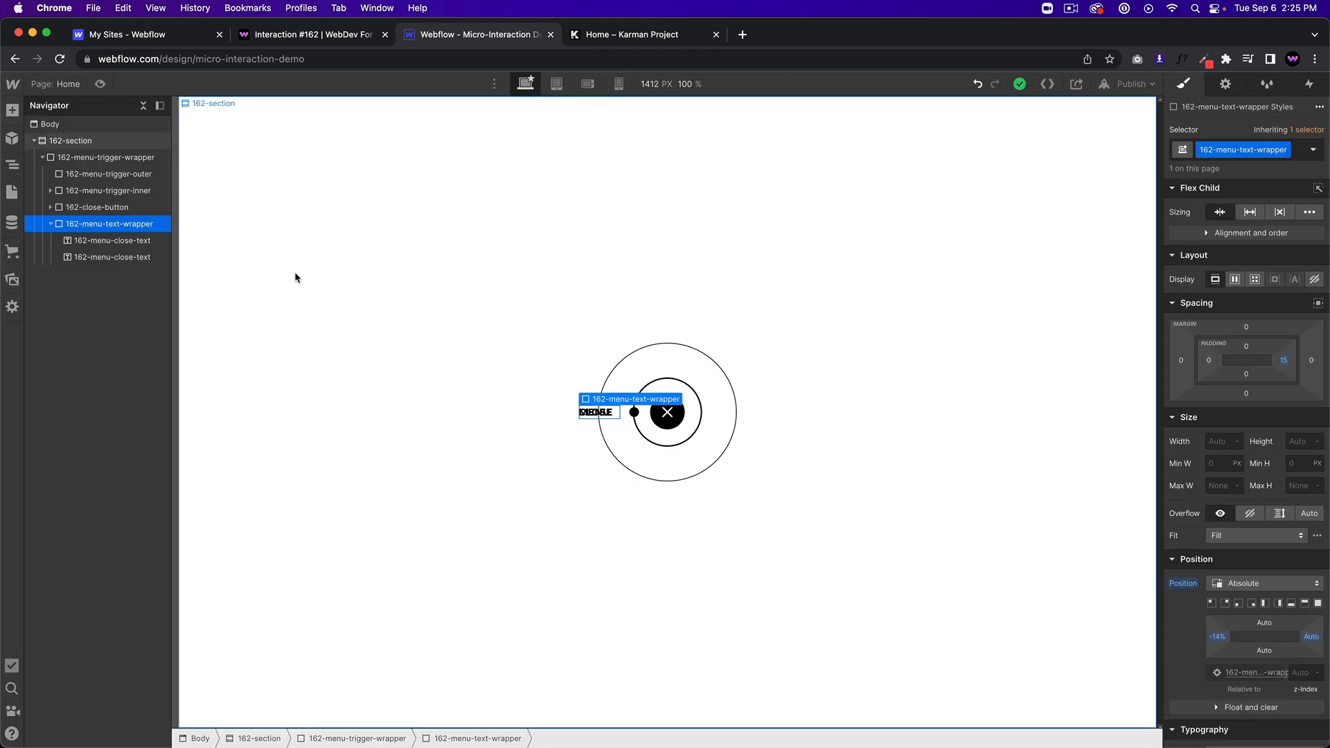
click(668, 444)
click(100, 84)
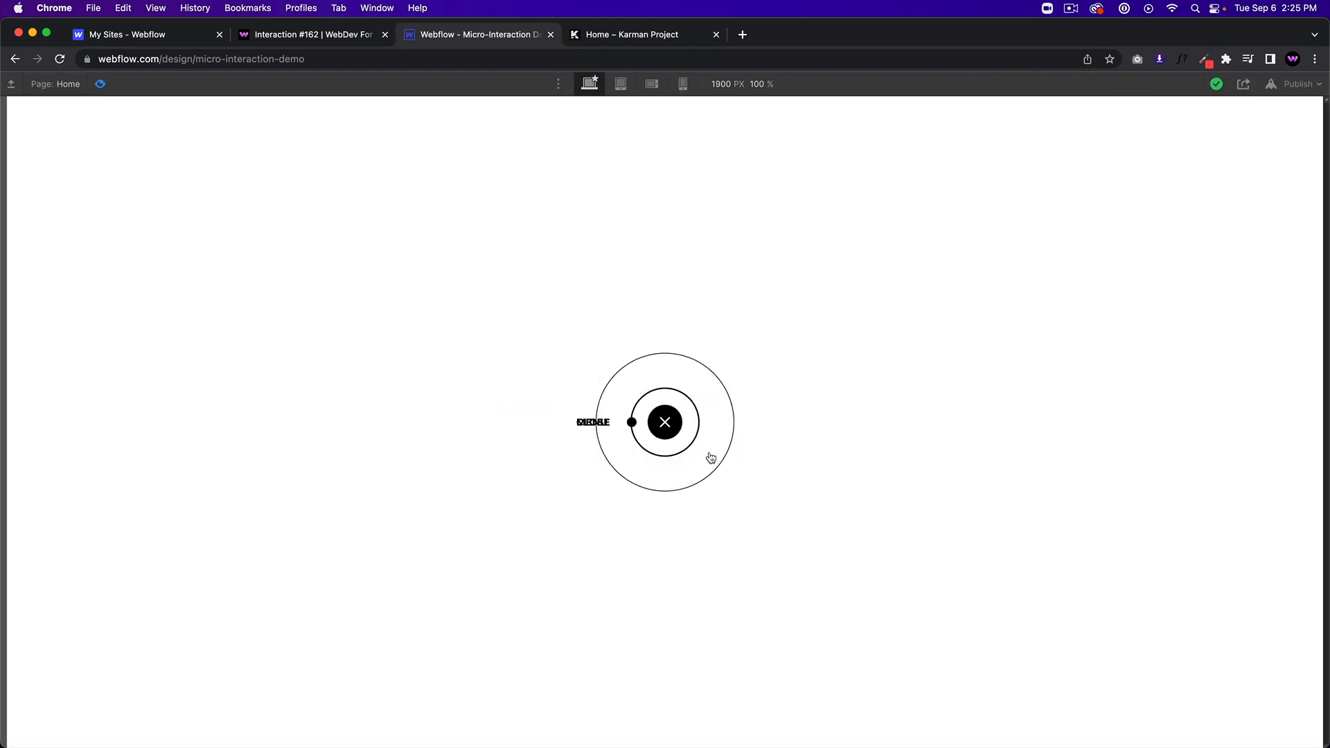
click(300, 36)
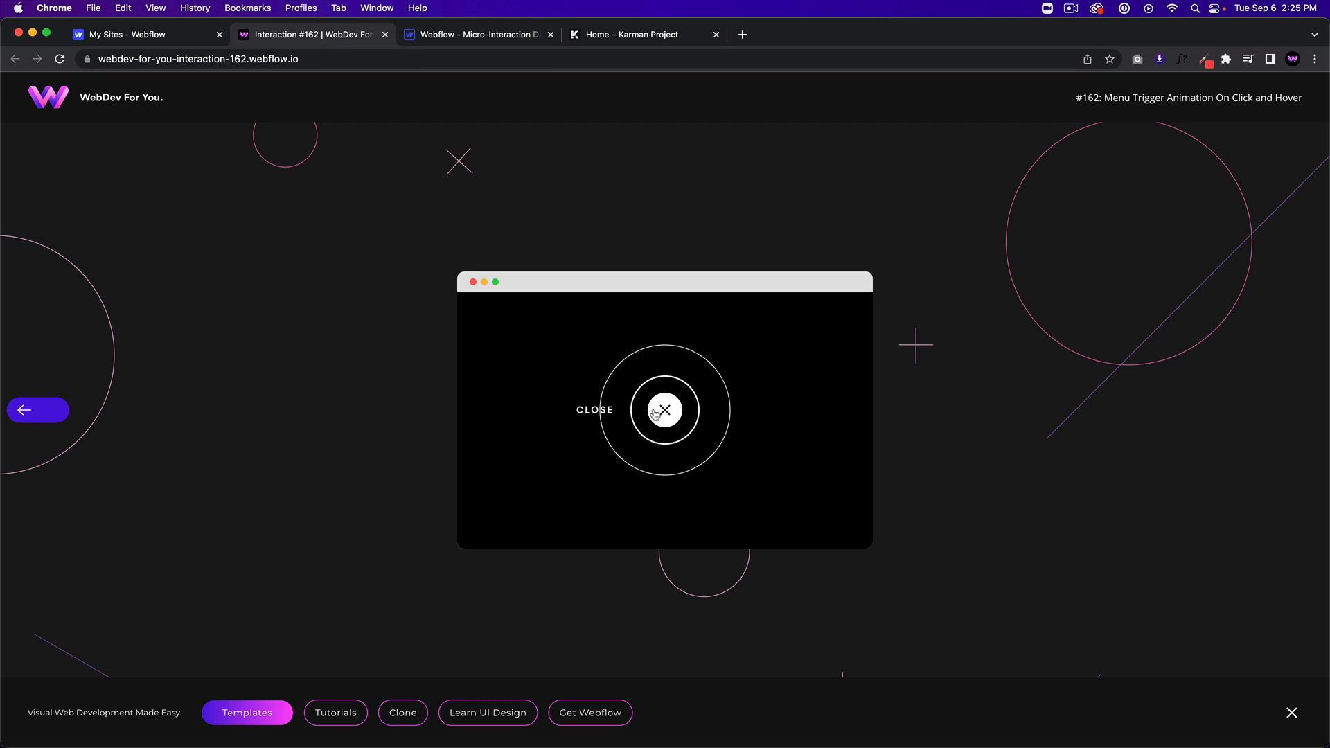
click(619, 375)
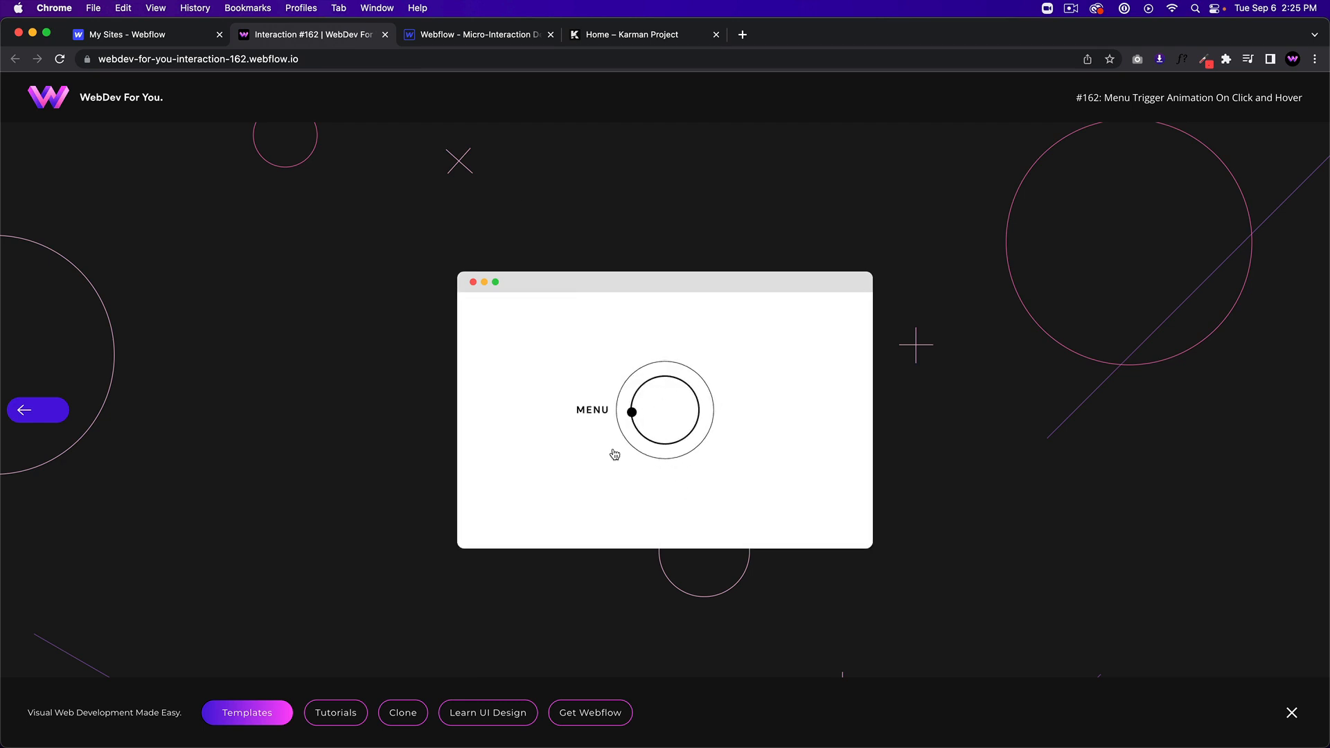
click(682, 407)
click(498, 36)
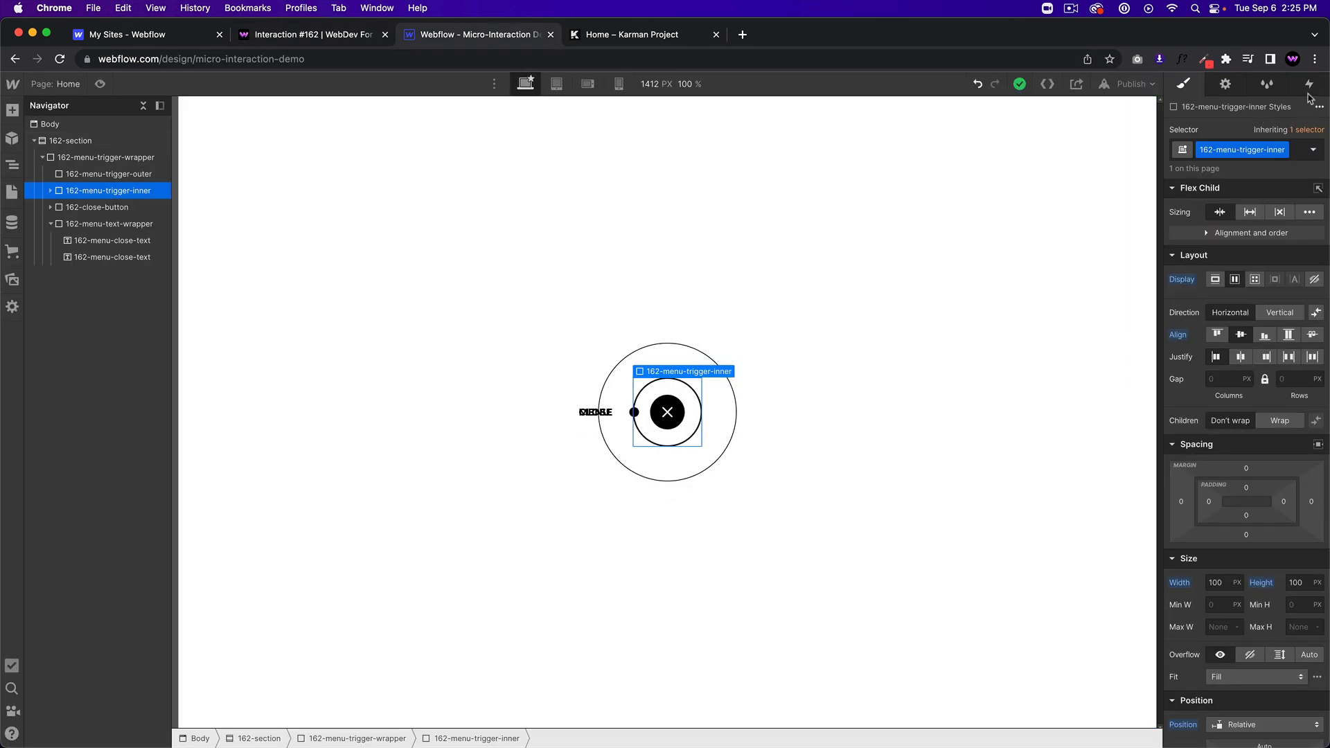
- Add a Page load trigger that starts a new timed animation named 162-menu-trigger-page-load when the page finishes loading
click(1320, 269)
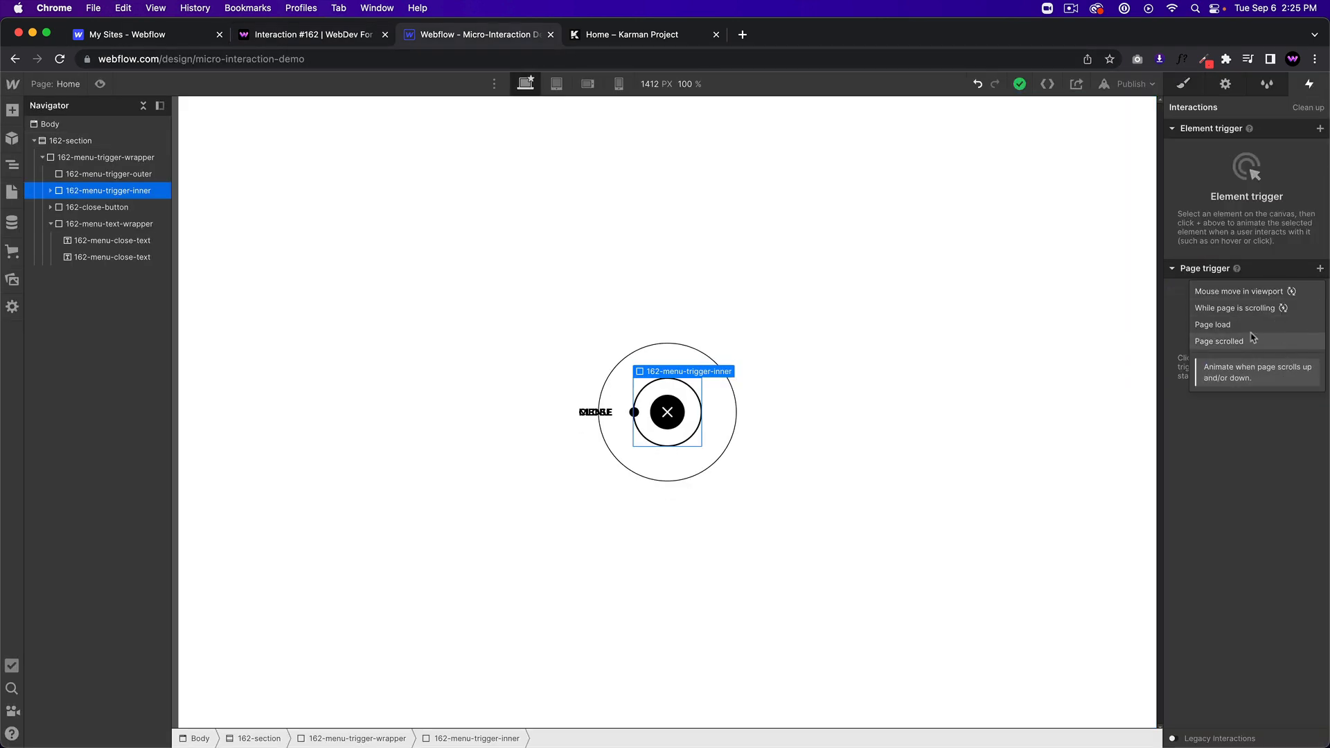
click(1214, 324)
click(1254, 250)
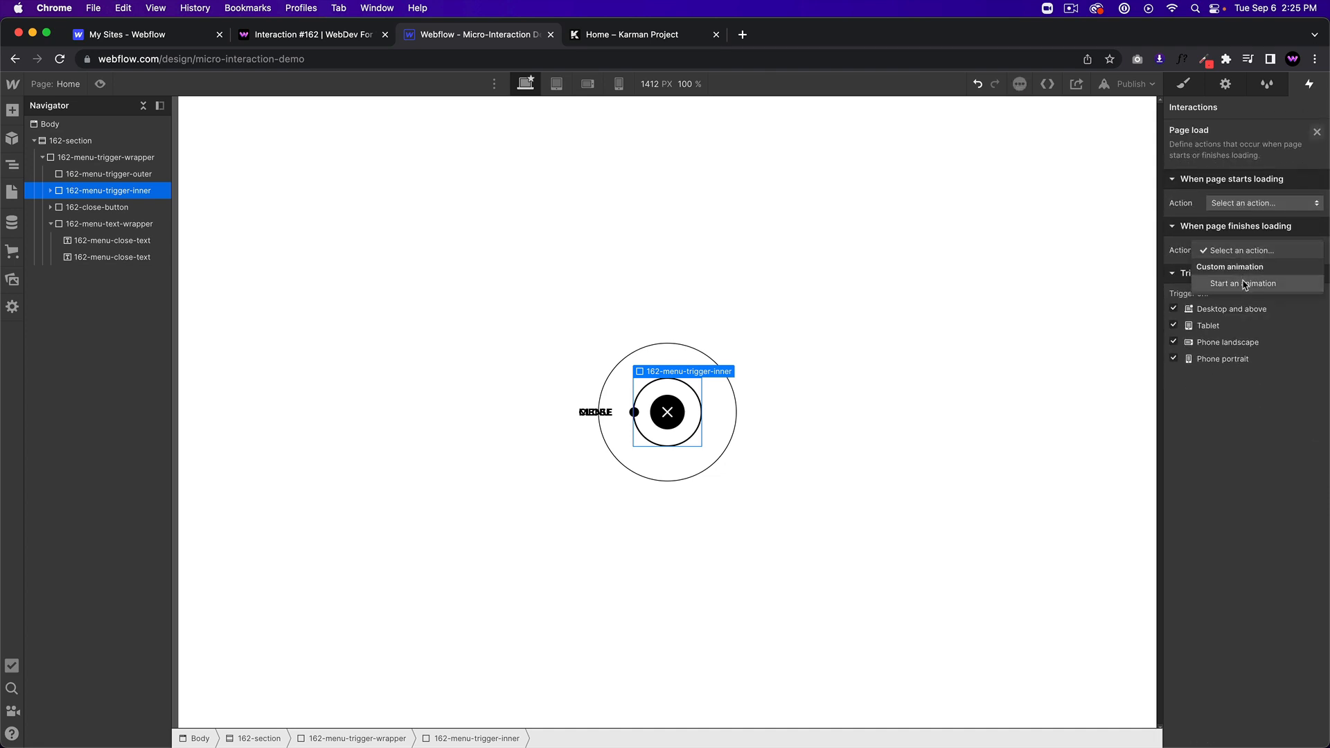
click(1245, 284)
click(1317, 284)
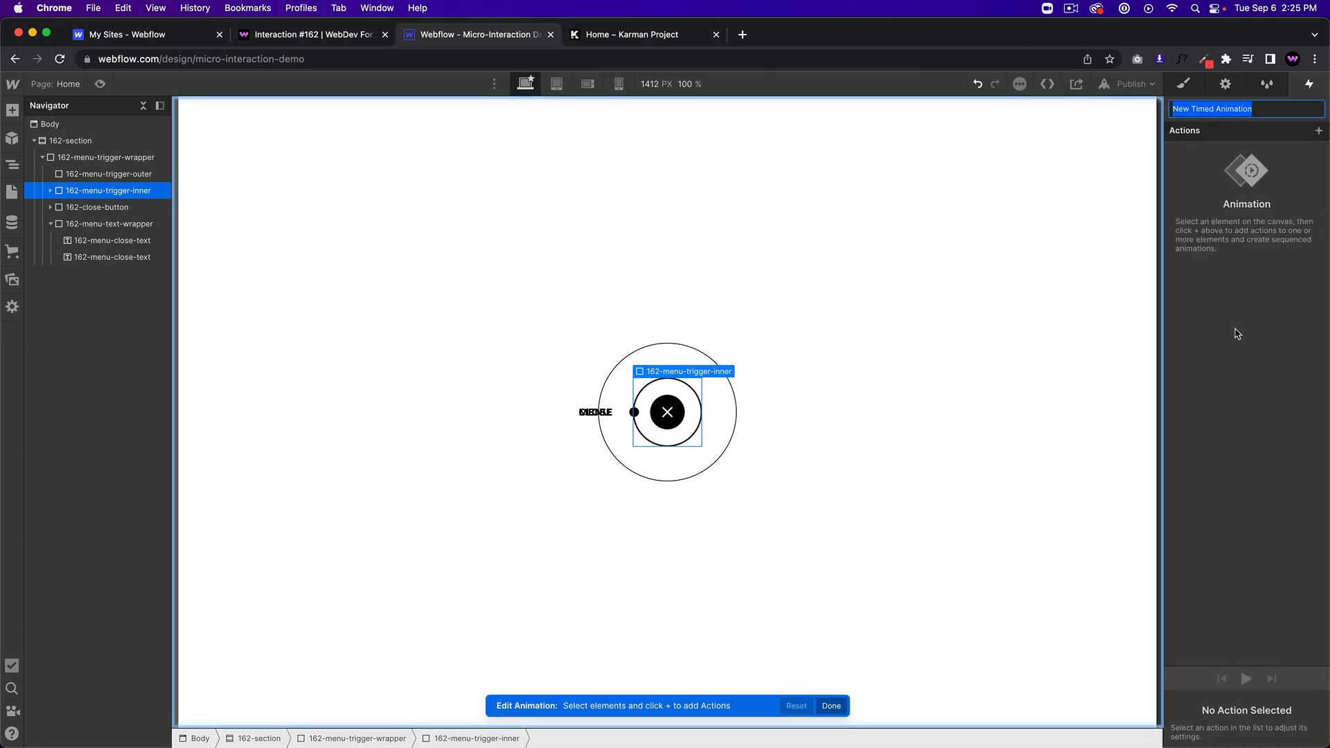
text(162-menu-trigger-page-load)
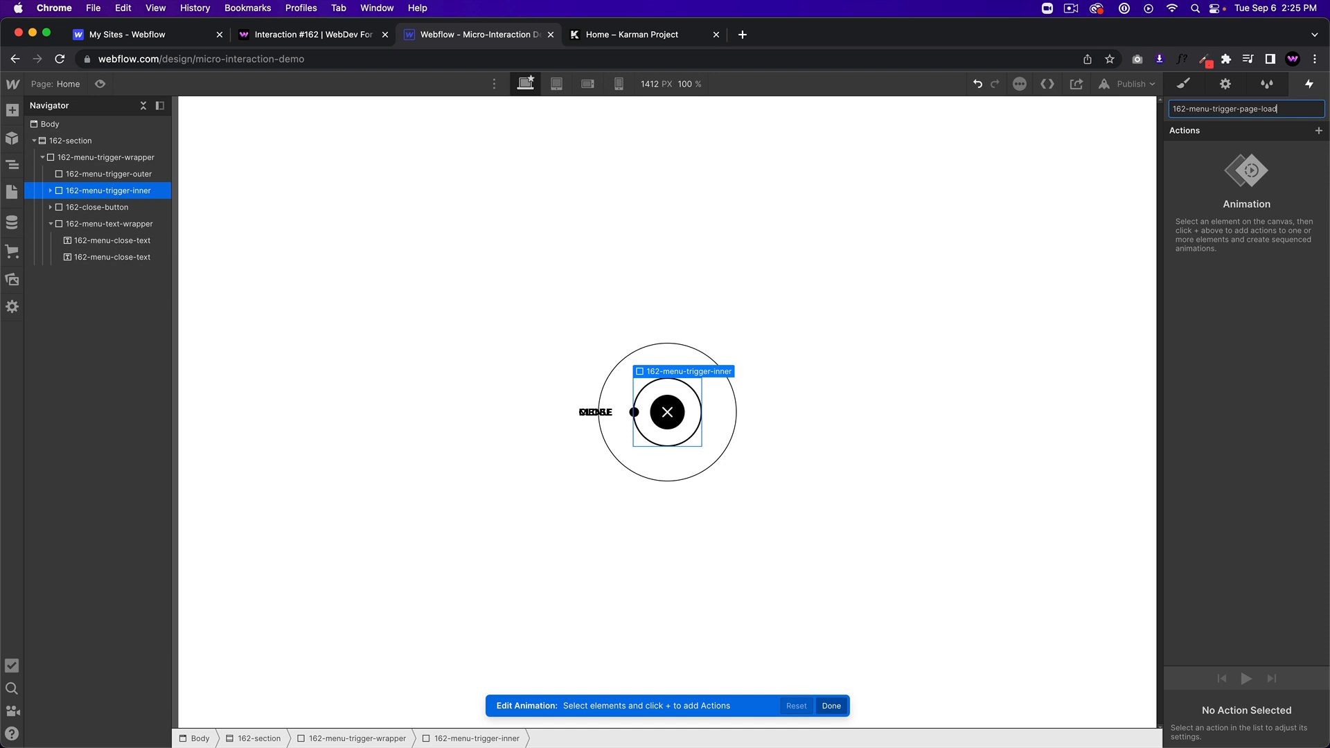
key(Return)
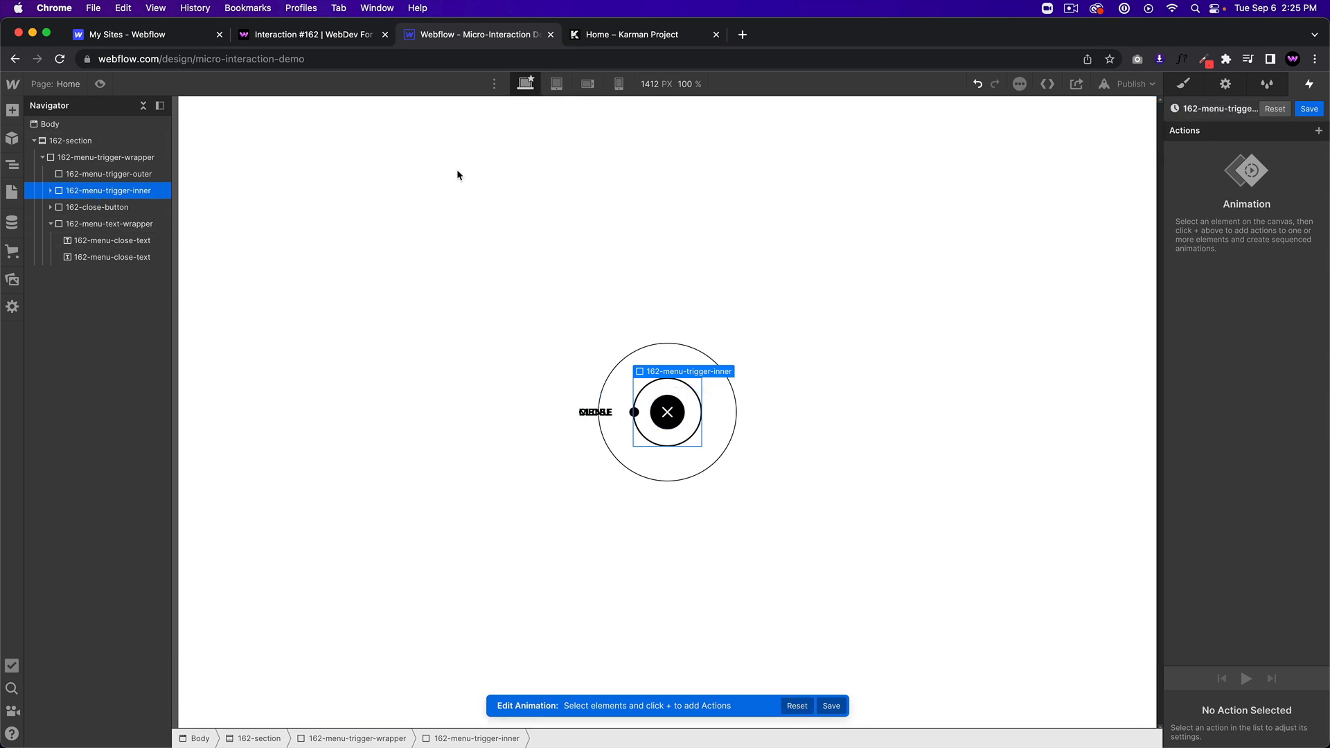
- Add a Rotate action to 162-menu-trigger-inner with 360 degrees on the Z axis, a 3-second duration and Ease easing
click(1319, 131)
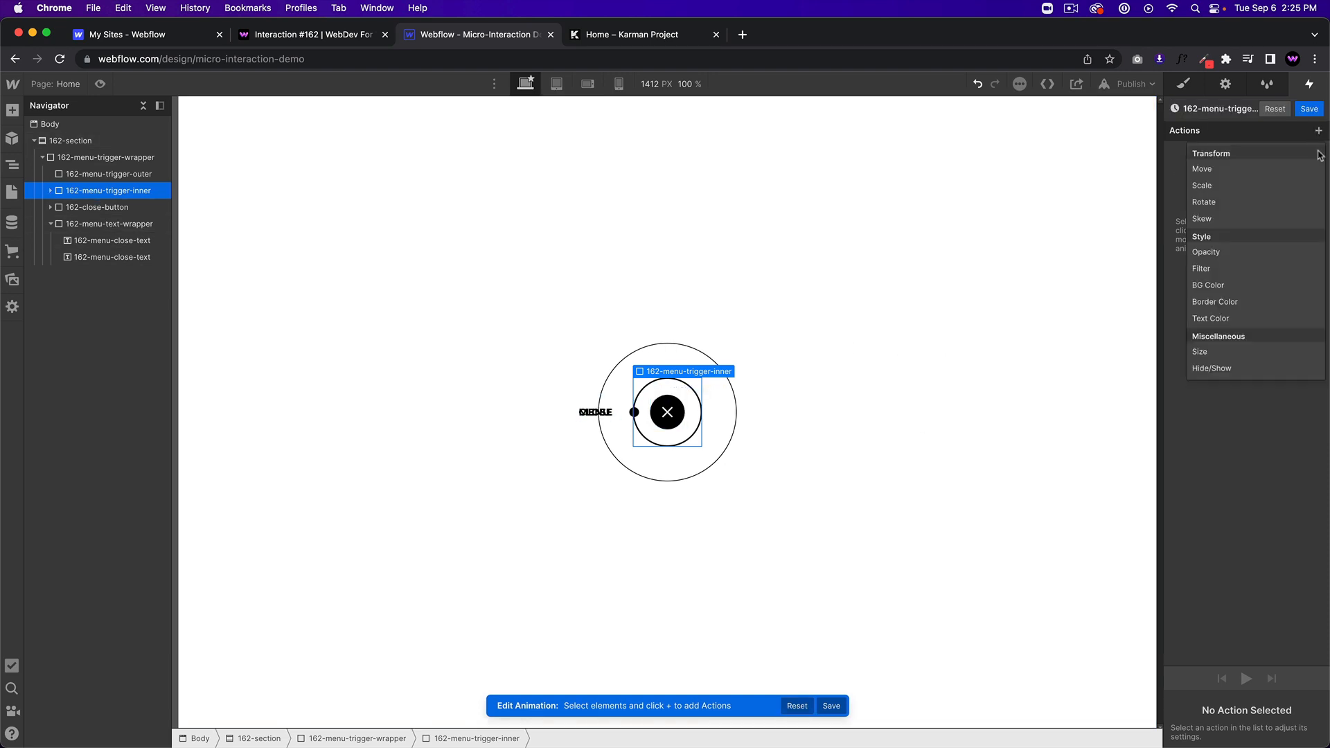
click(1238, 208)
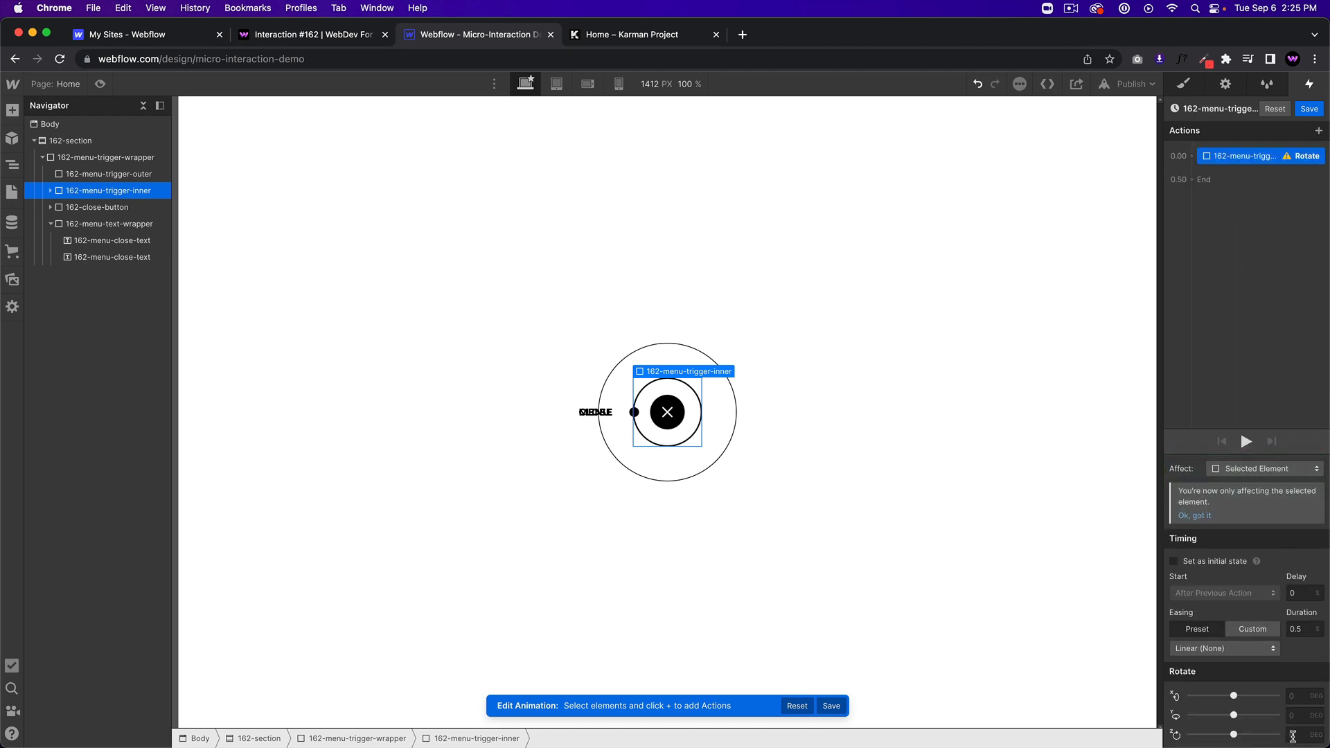
click(1293, 736)
text(360)
key(Return)
click(1306, 631)
click(1306, 631)
text(3)
click(1275, 649)
- Start inserting another action after the Rotate action in the animation timeline
click(1213, 131)
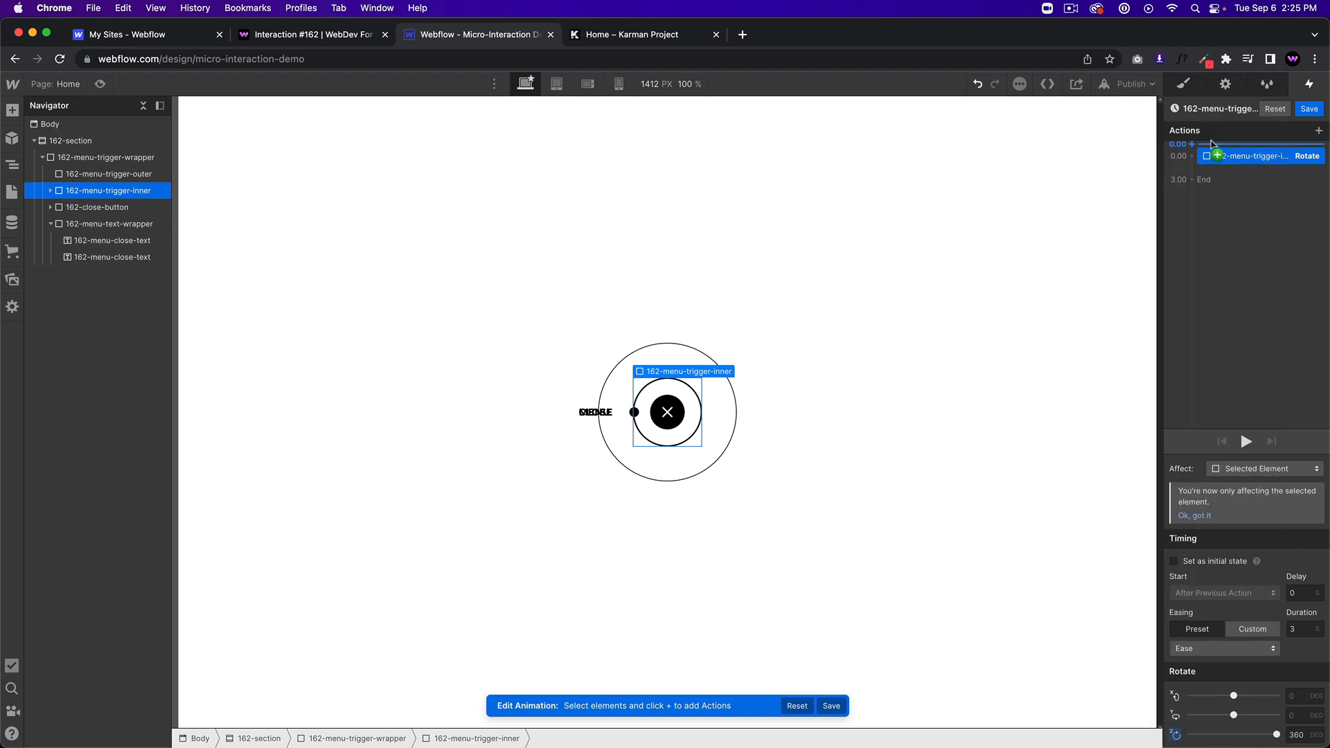
click(1232, 168)
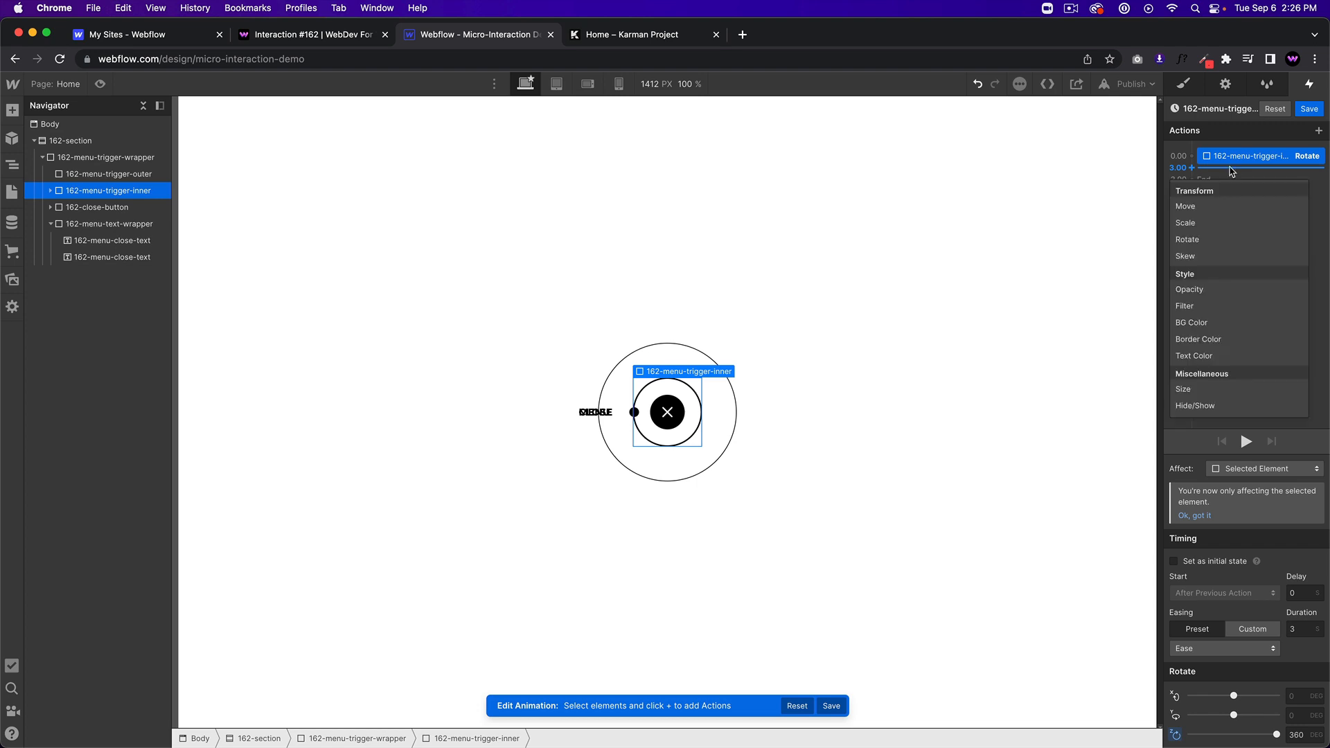
- Add a second Rotate action on 162-menu-trigger-inner with Z rotation 0 degrees and duration 0 s, and save the page-load animation
click(1232, 169)
click(1233, 239)
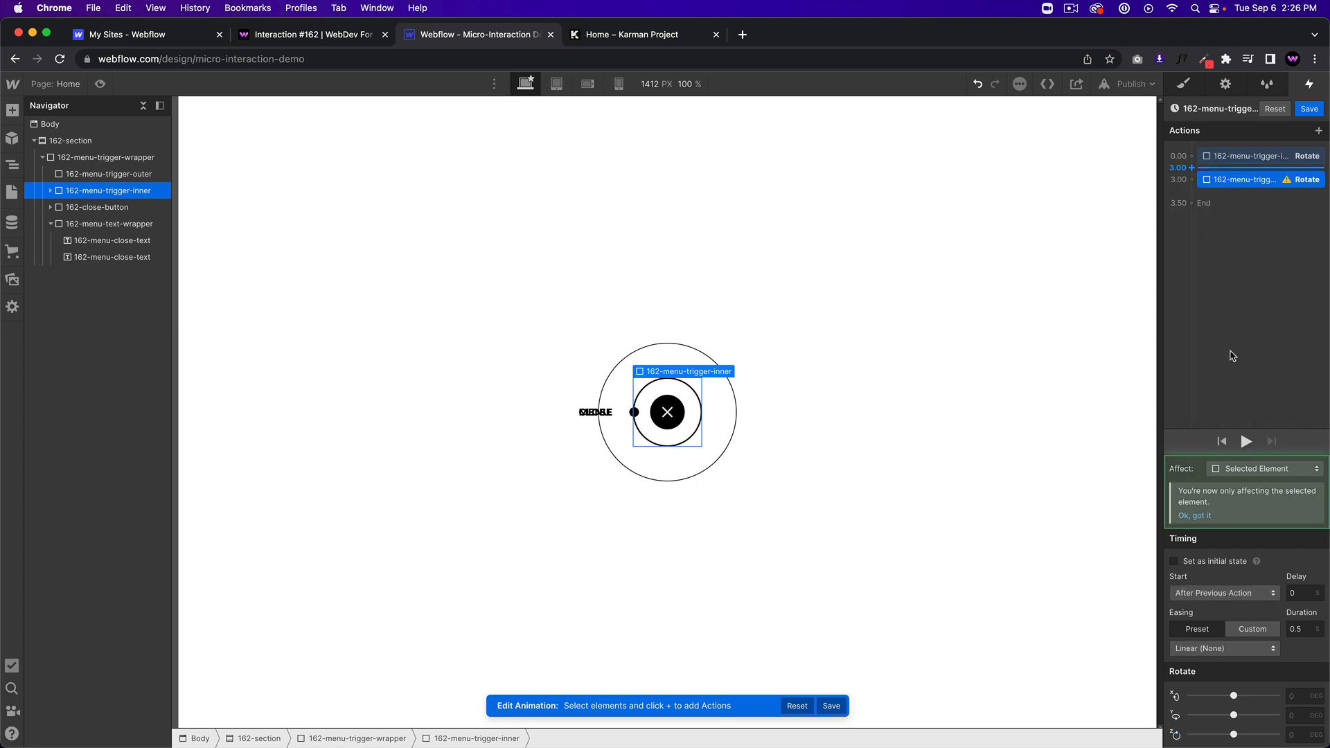
click(1296, 734)
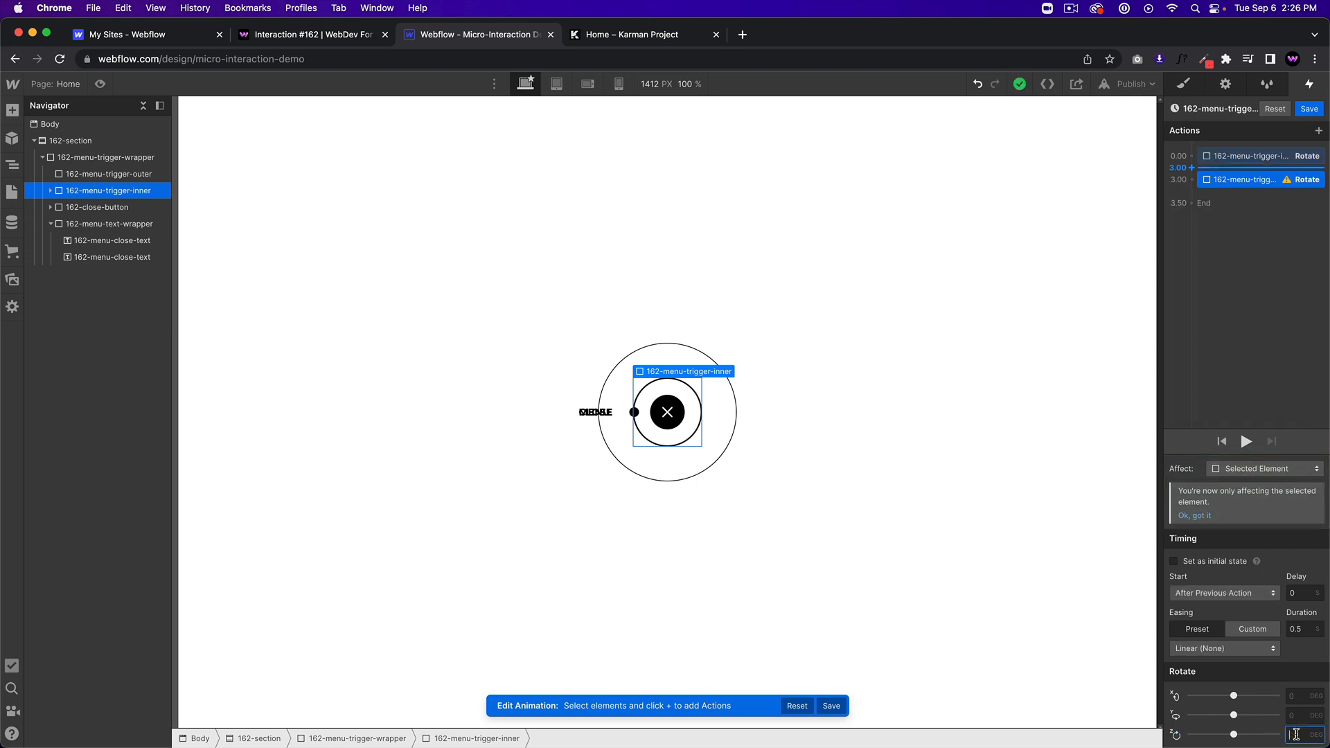
click(1296, 628)
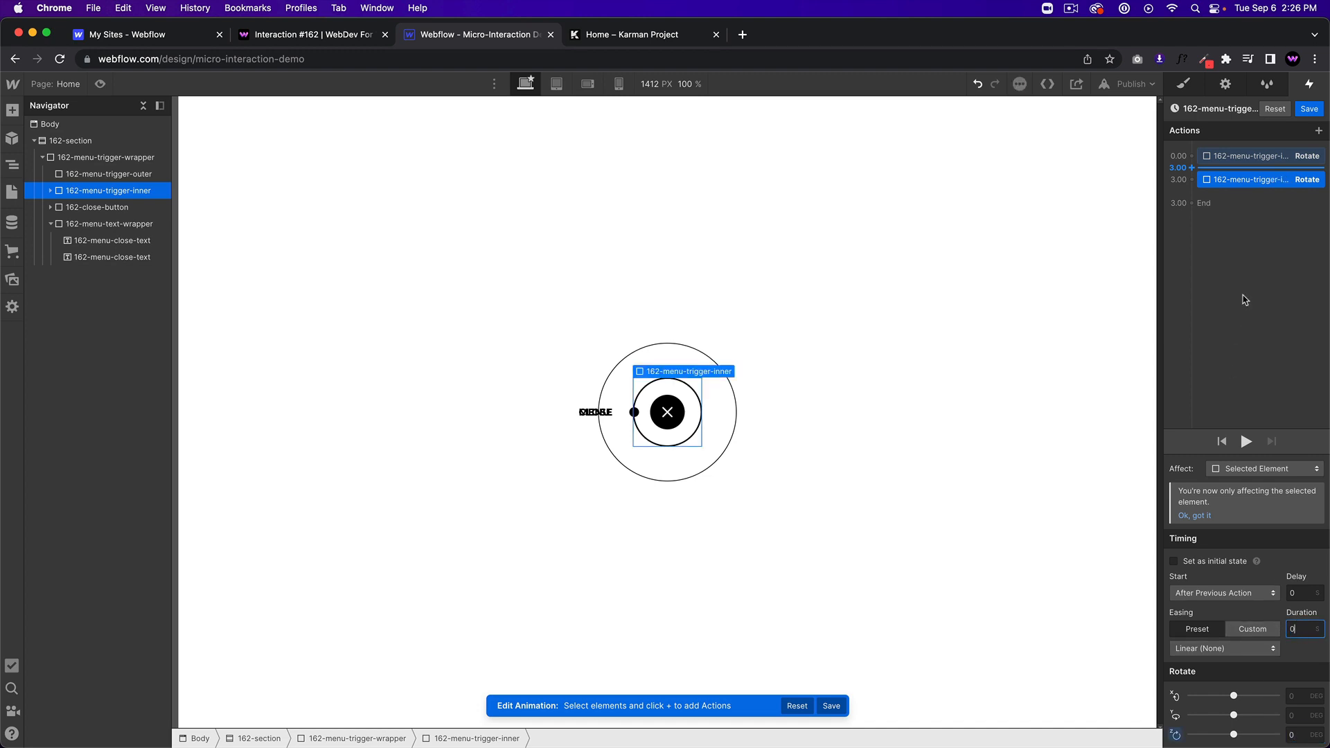
text(0)
click(1310, 108)
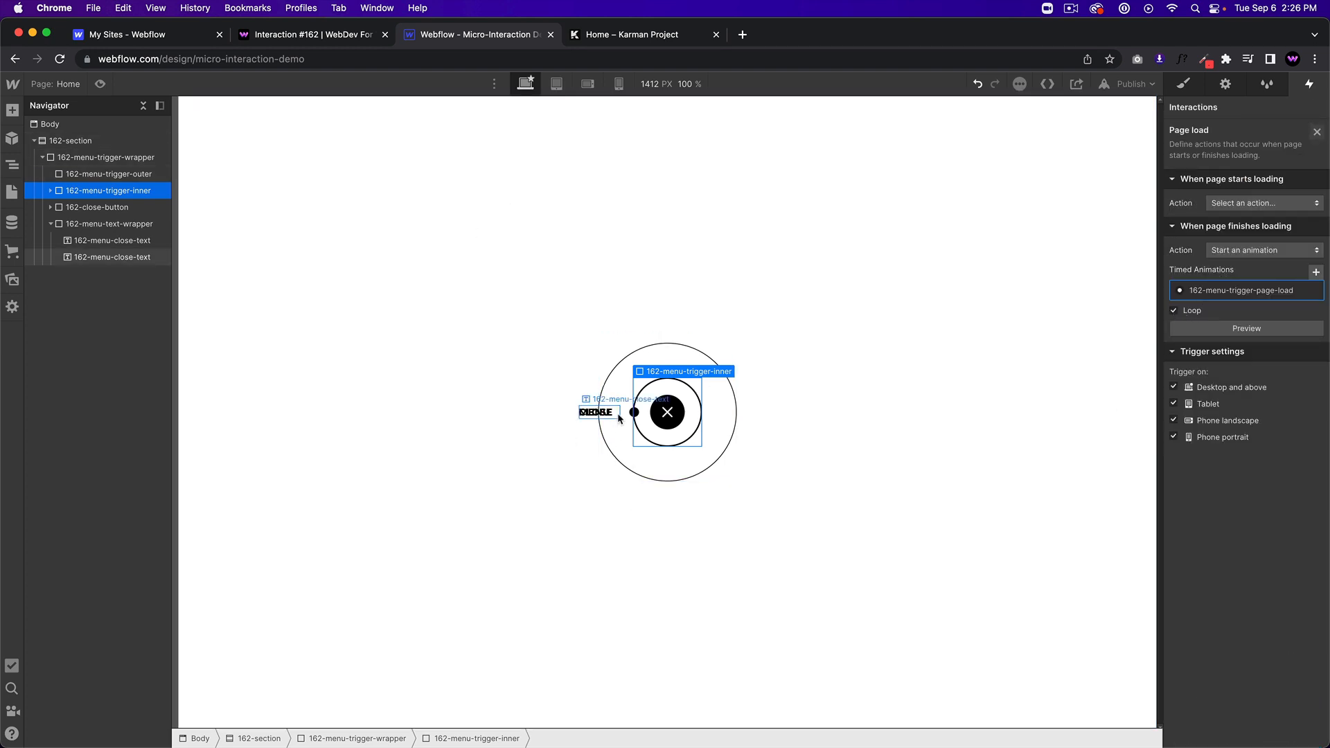
- Preview the looping page-load rotation, and check the click and hover behaviour of the menu trigger on the Interaction #162 demo page
click(100, 85)
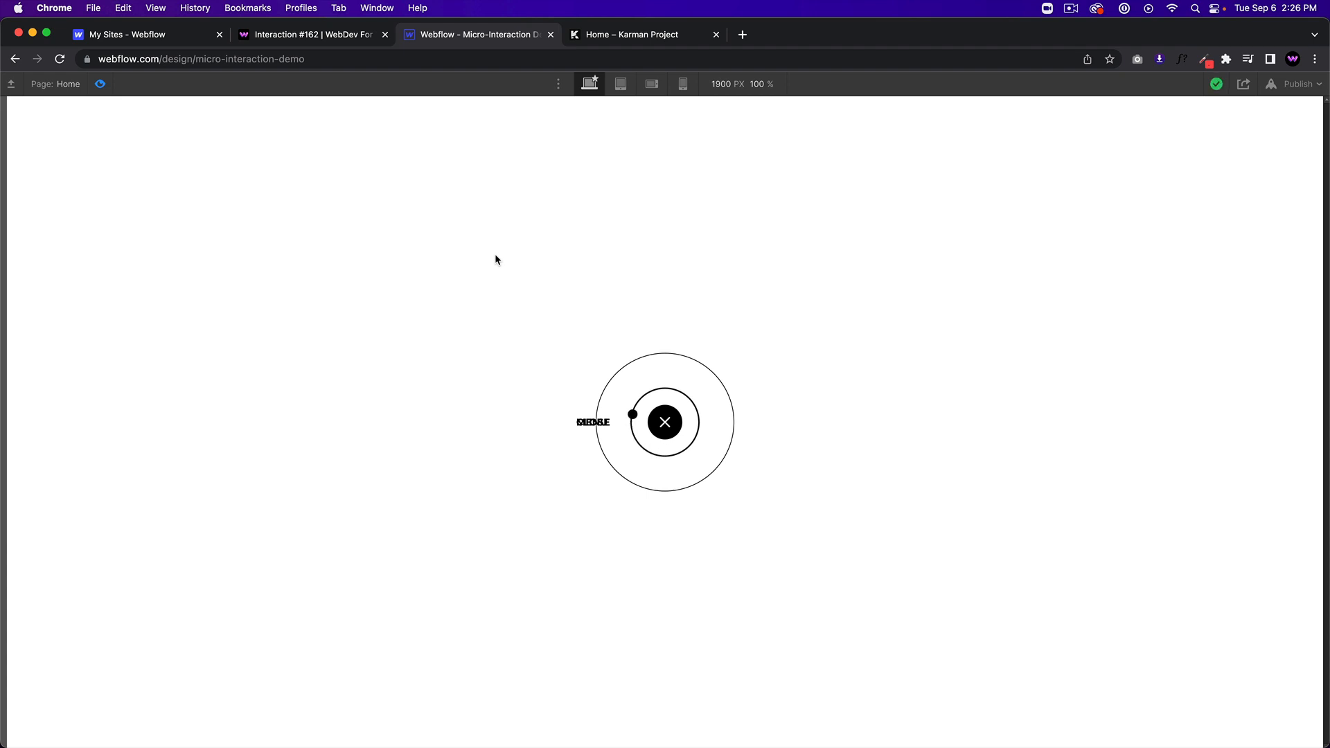
click(103, 85)
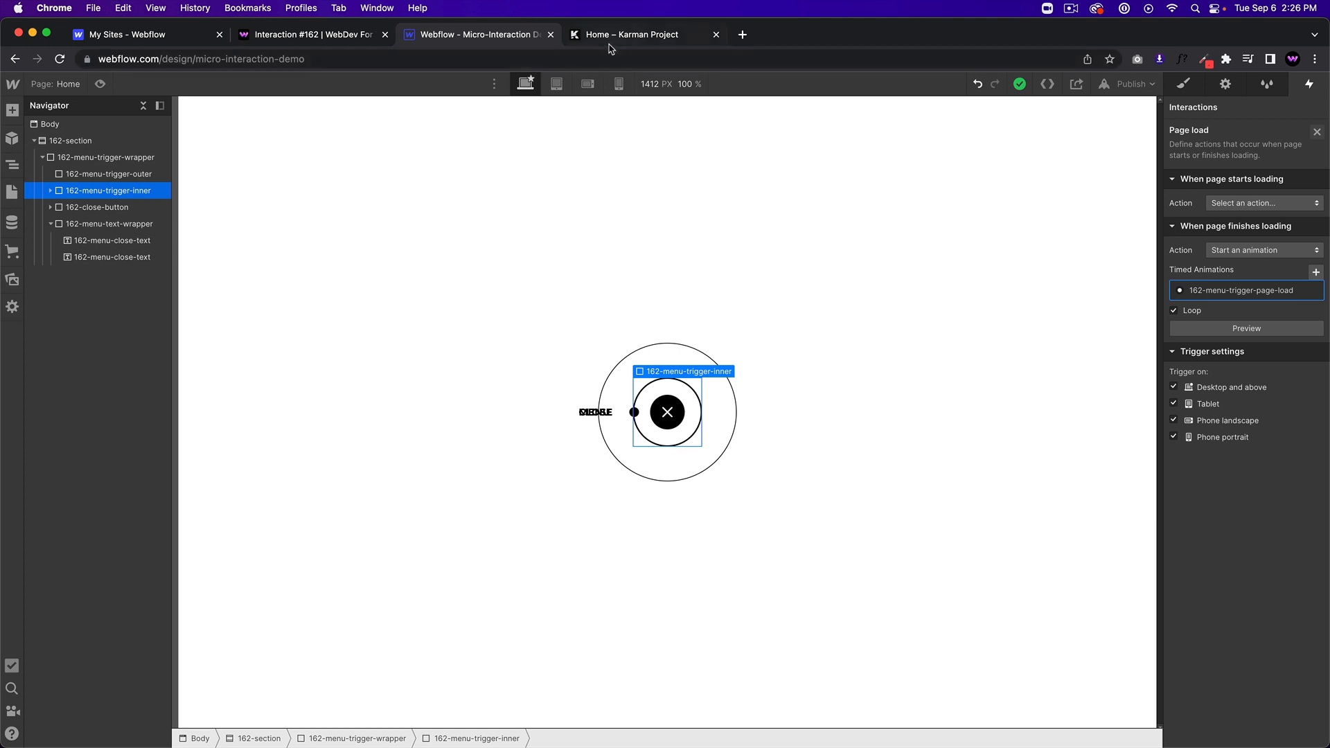
click(330, 40)
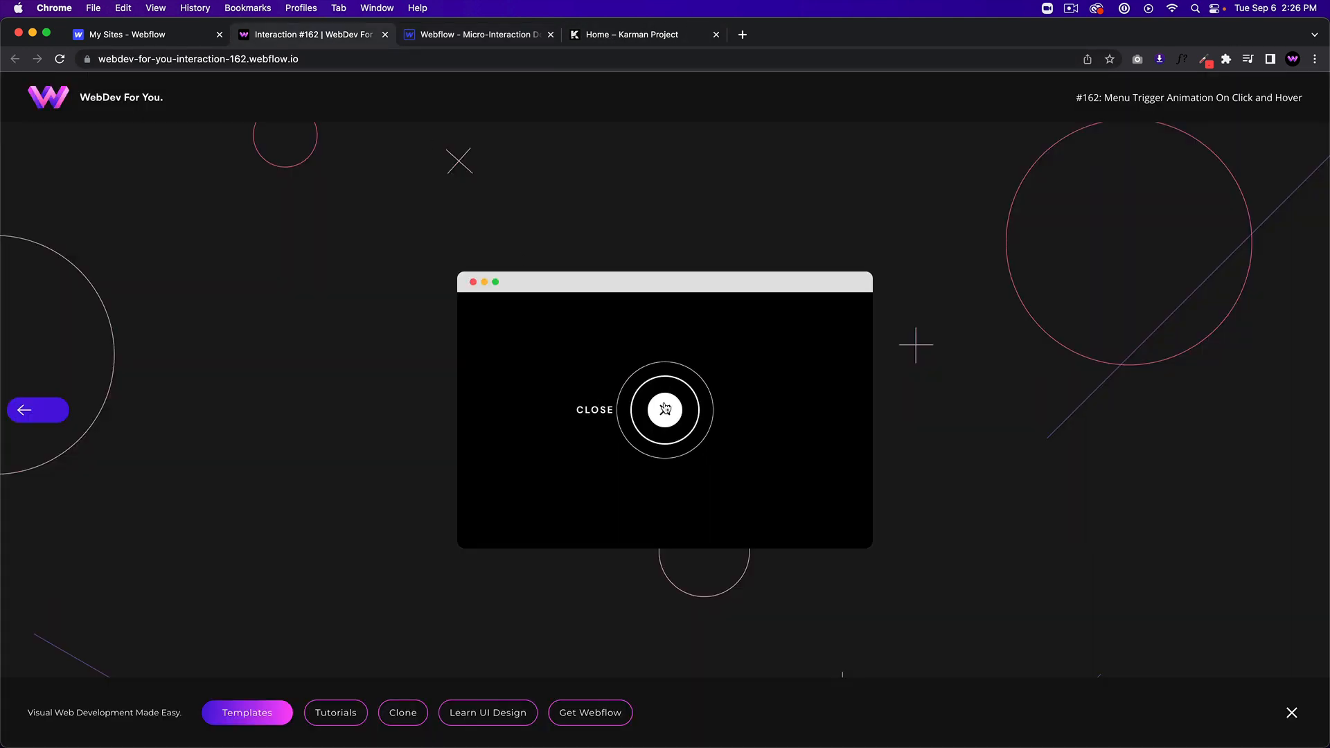
click(677, 435)
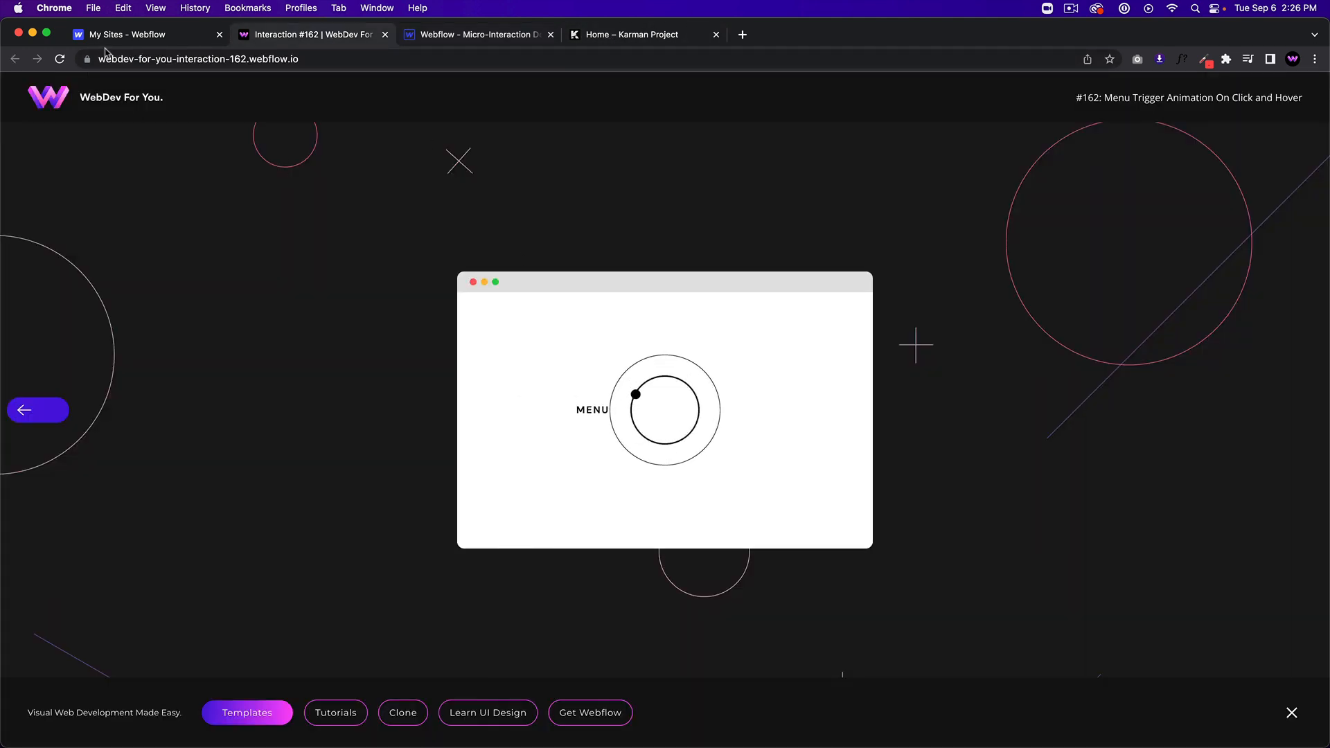
click(461, 34)
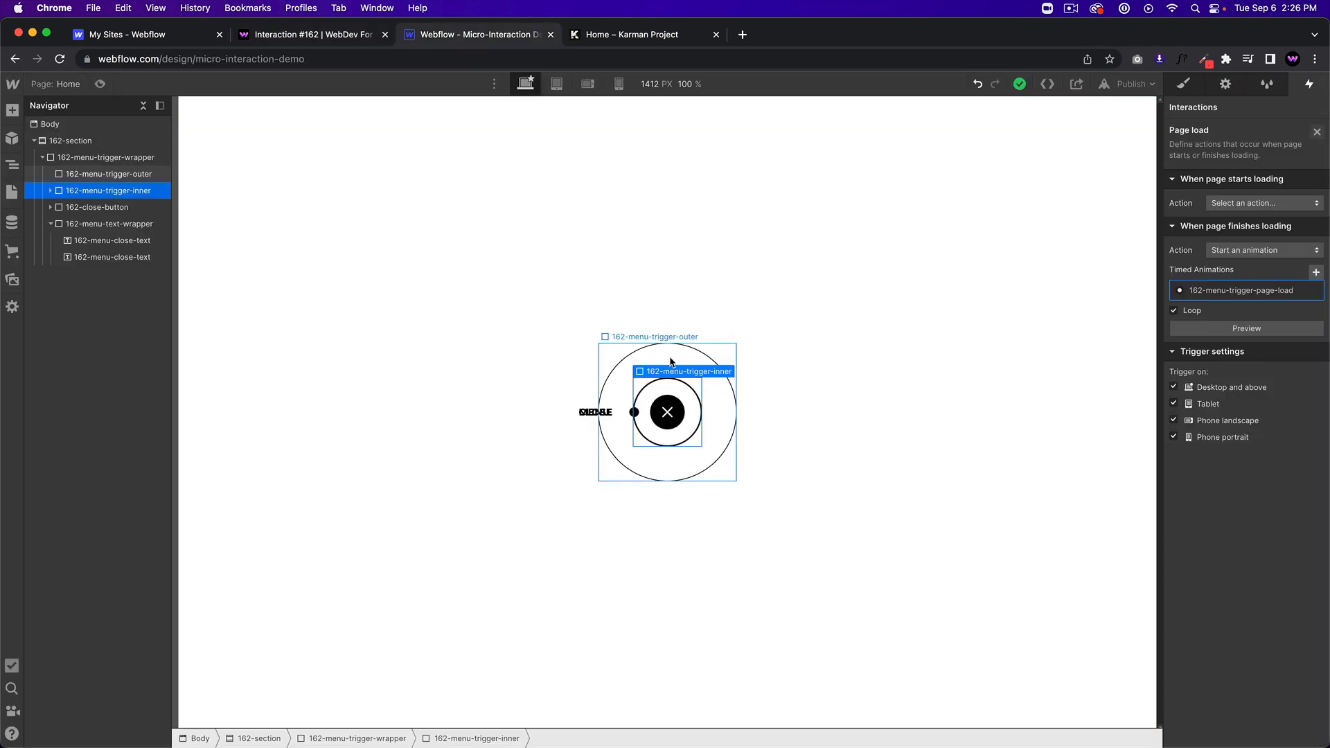
- Add a mouse hover trigger to 162-menu-trigger-wrapper and create a new timed animation for its On hover action
click(672, 361)
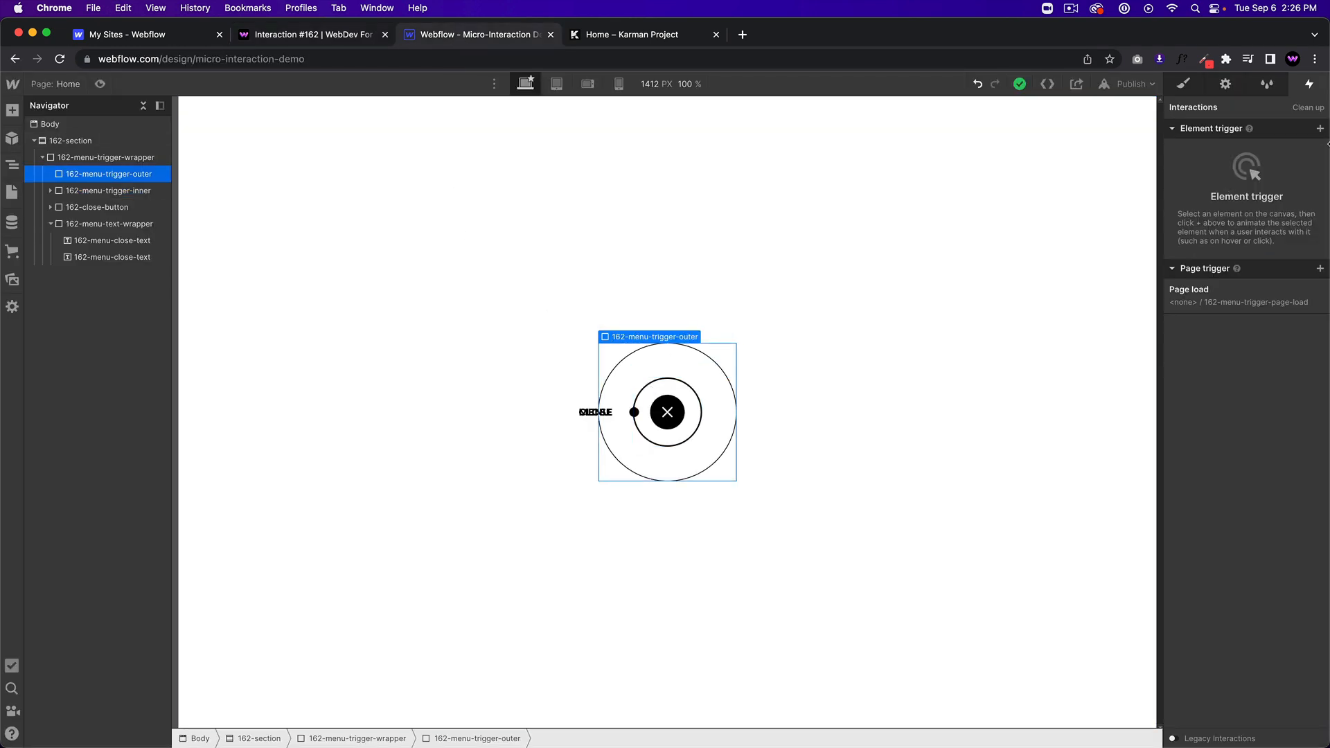
click(116, 159)
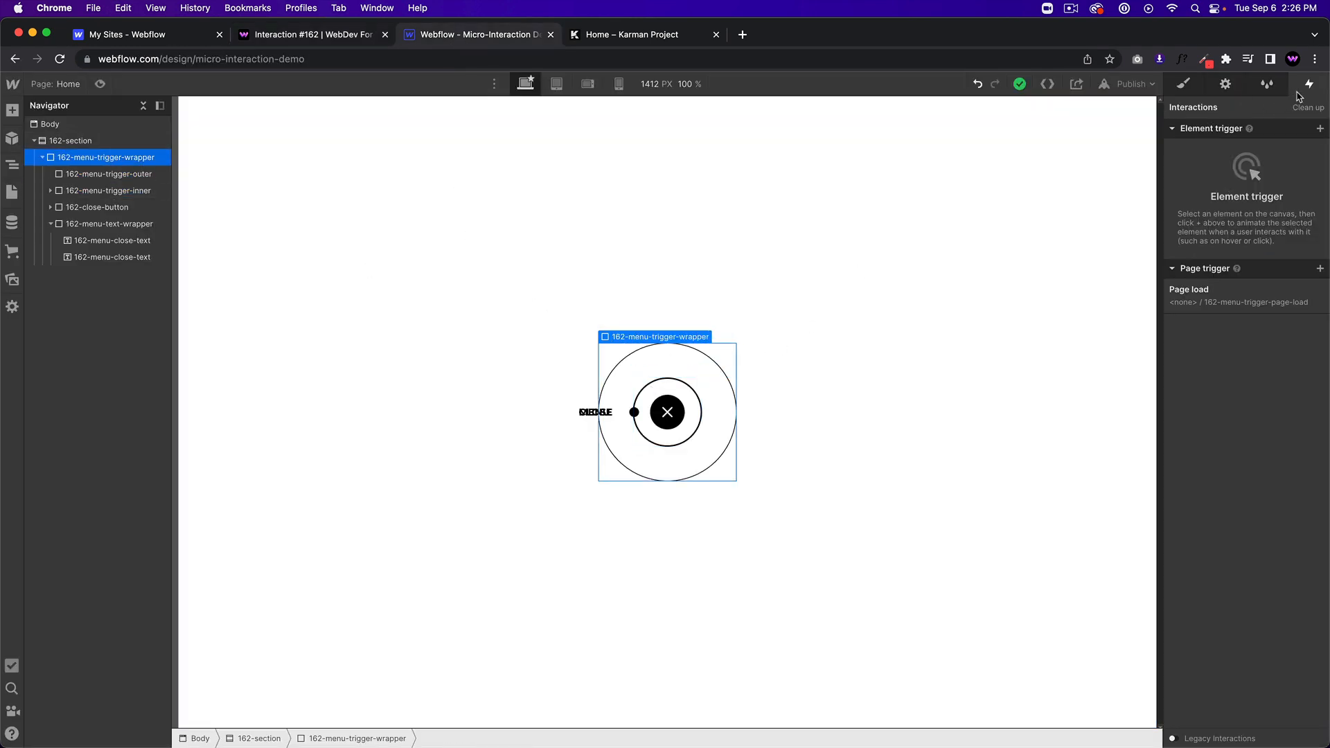
click(1320, 129)
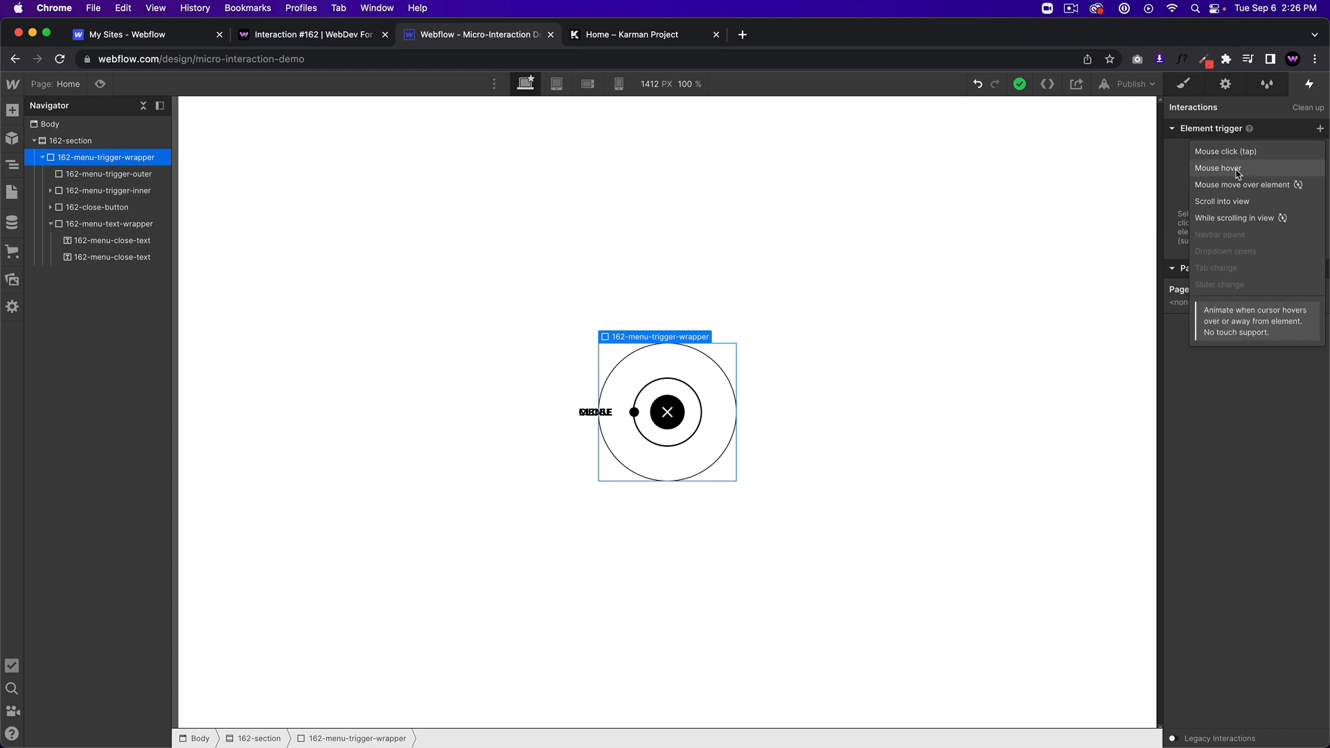
click(1238, 173)
click(1244, 205)
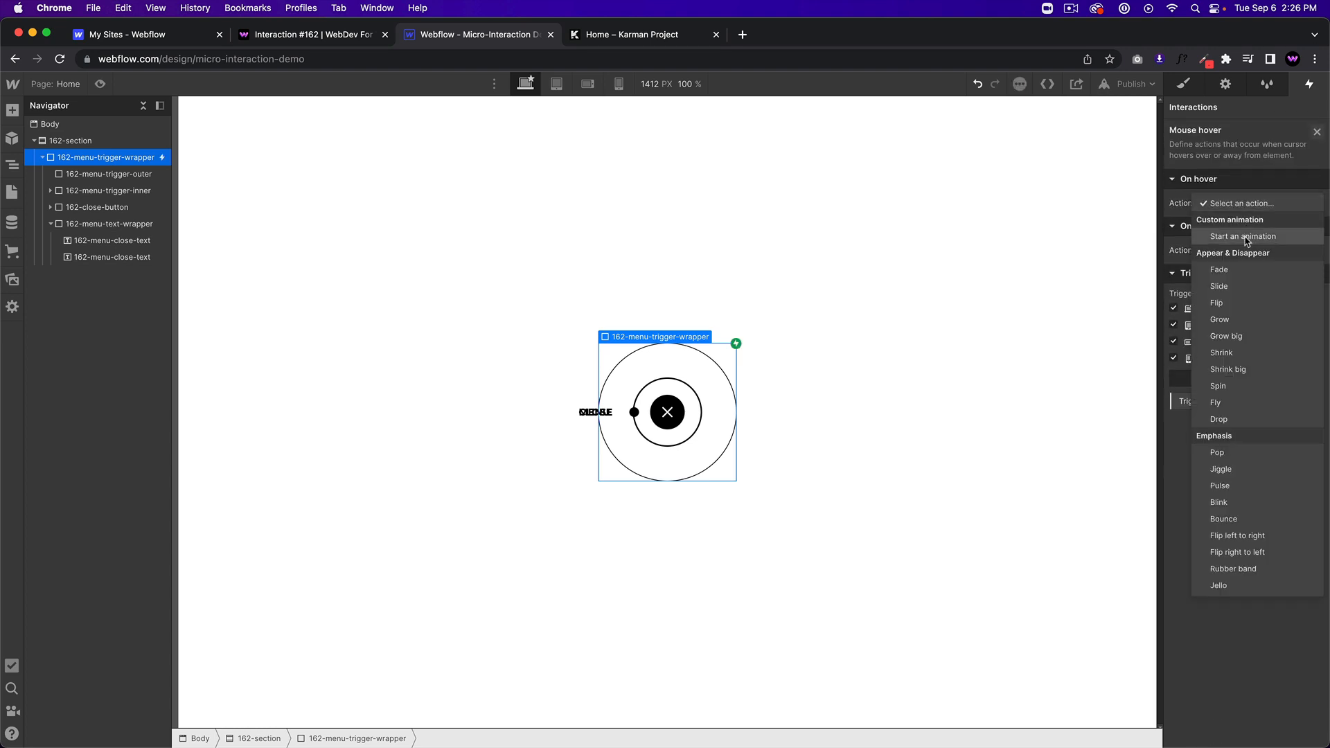
click(1245, 238)
click(1318, 227)
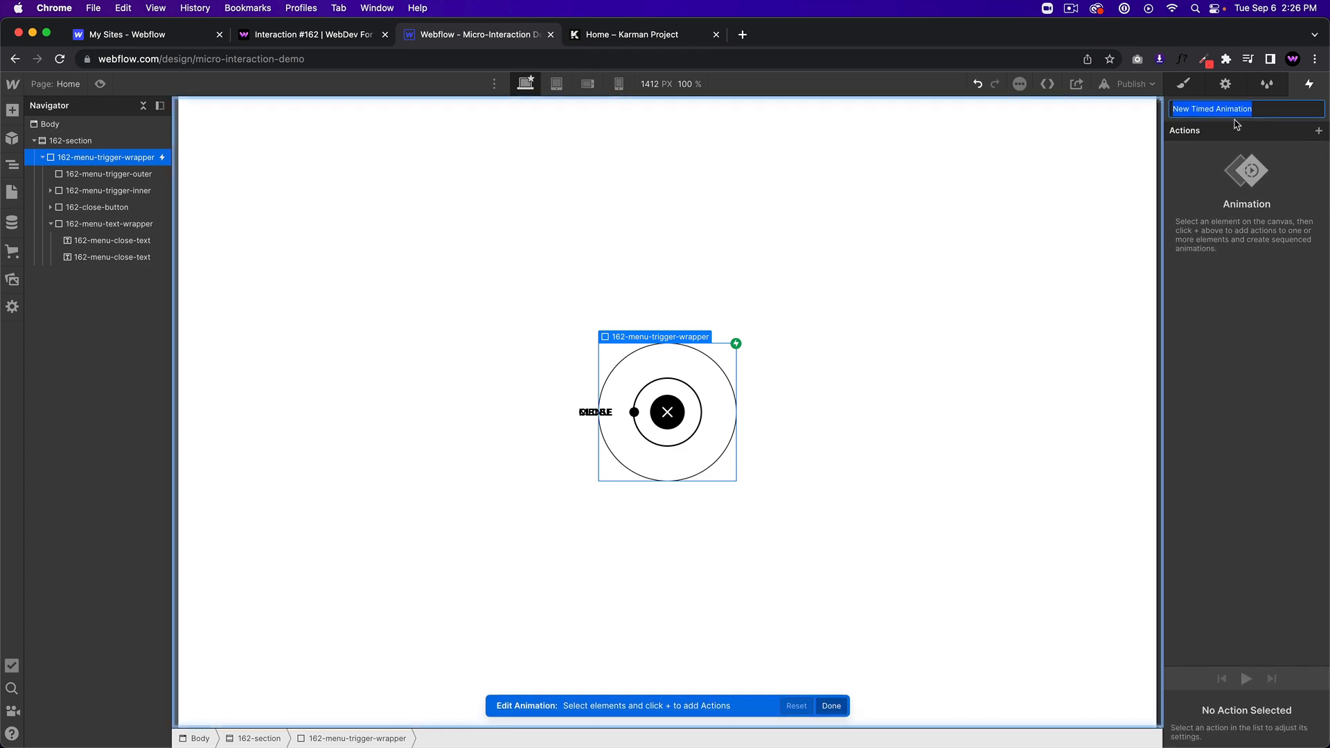
- Name the new hover animation 162-mouse-trigger-hover-in
text(162-)
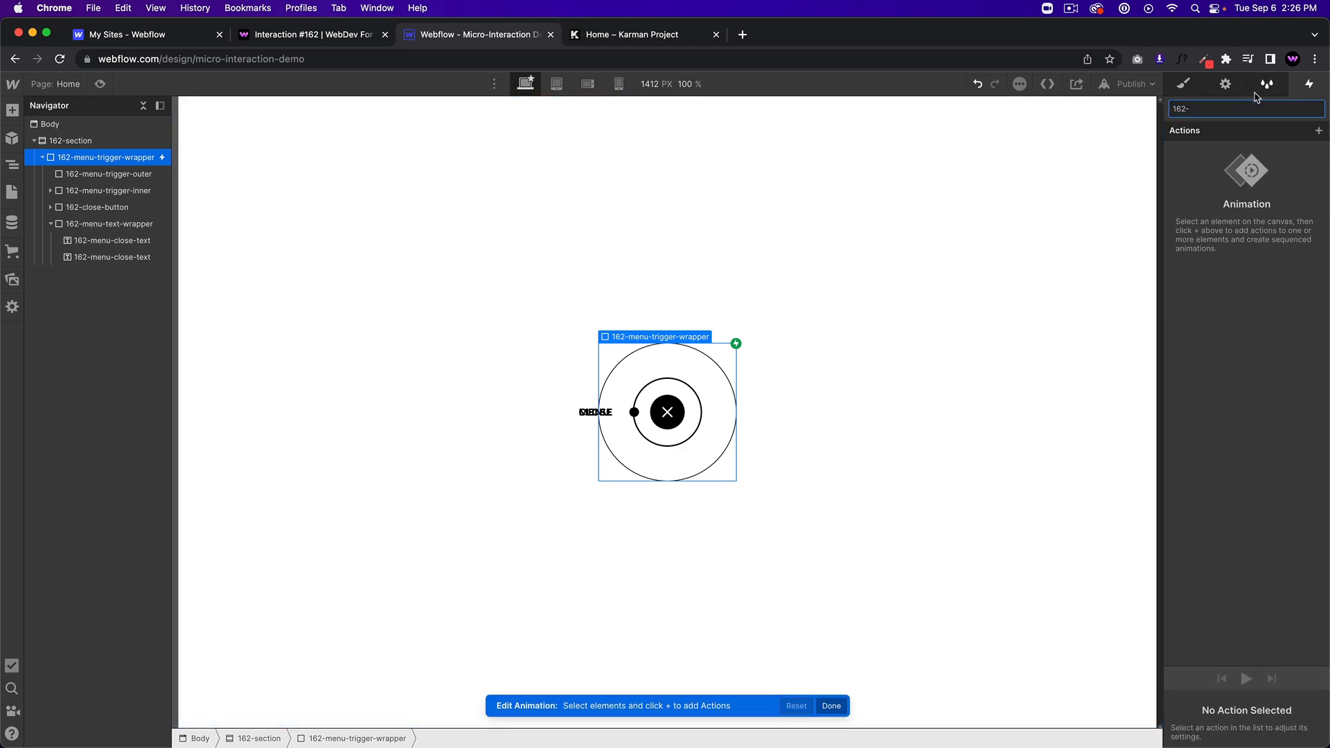
key(Return)
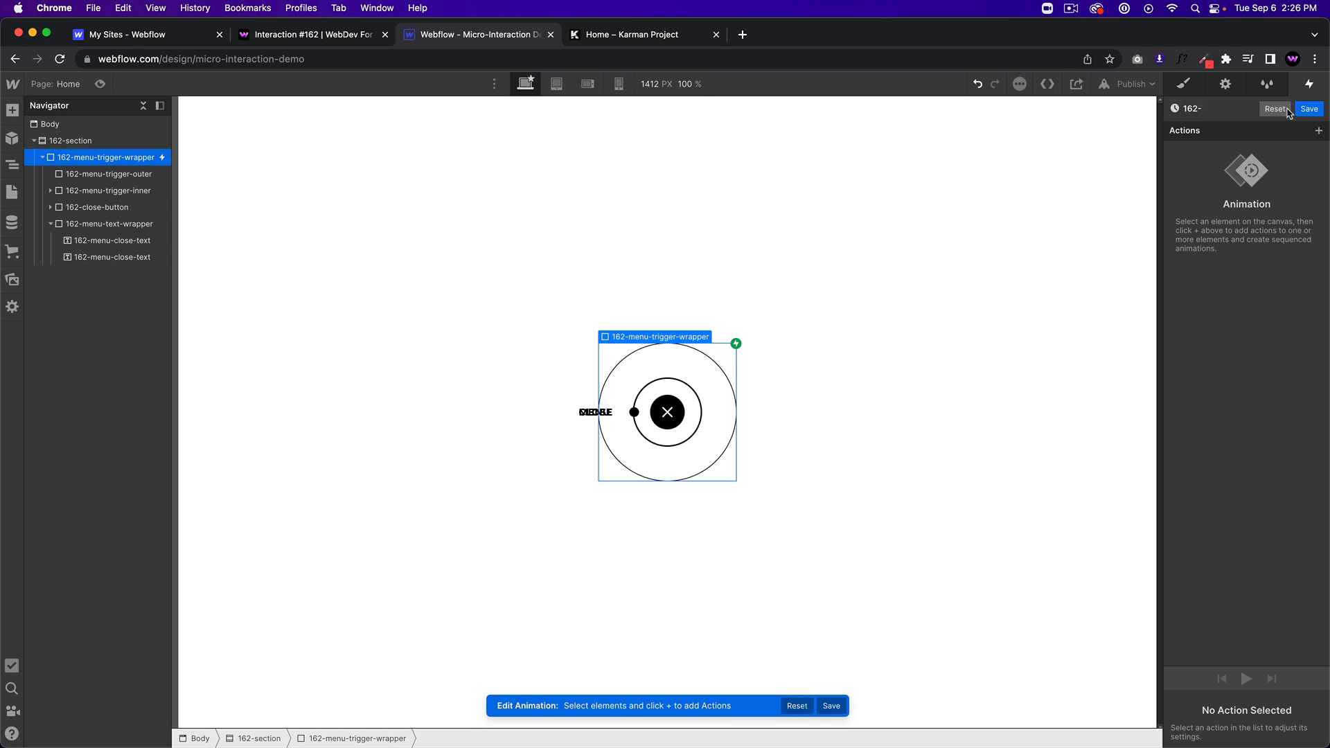
click(1310, 109)
click(1248, 260)
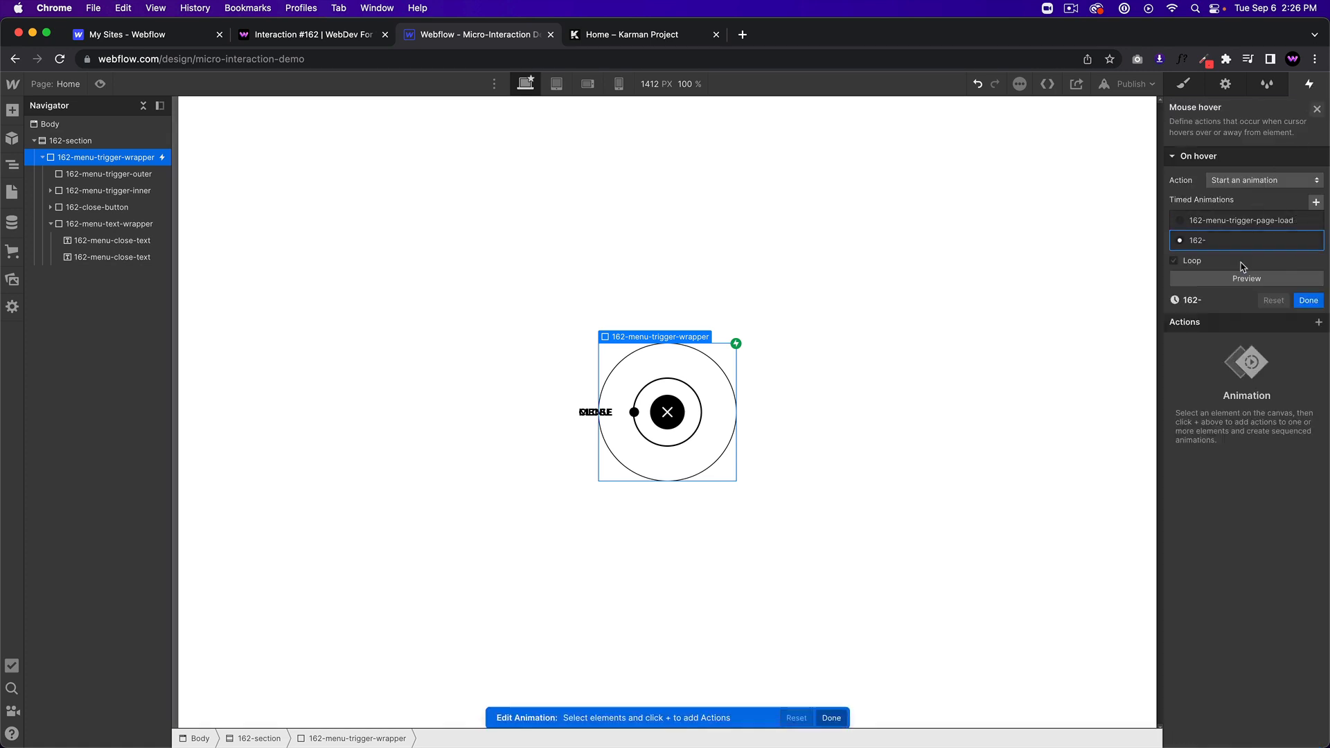
click(1207, 109)
click(1206, 109)
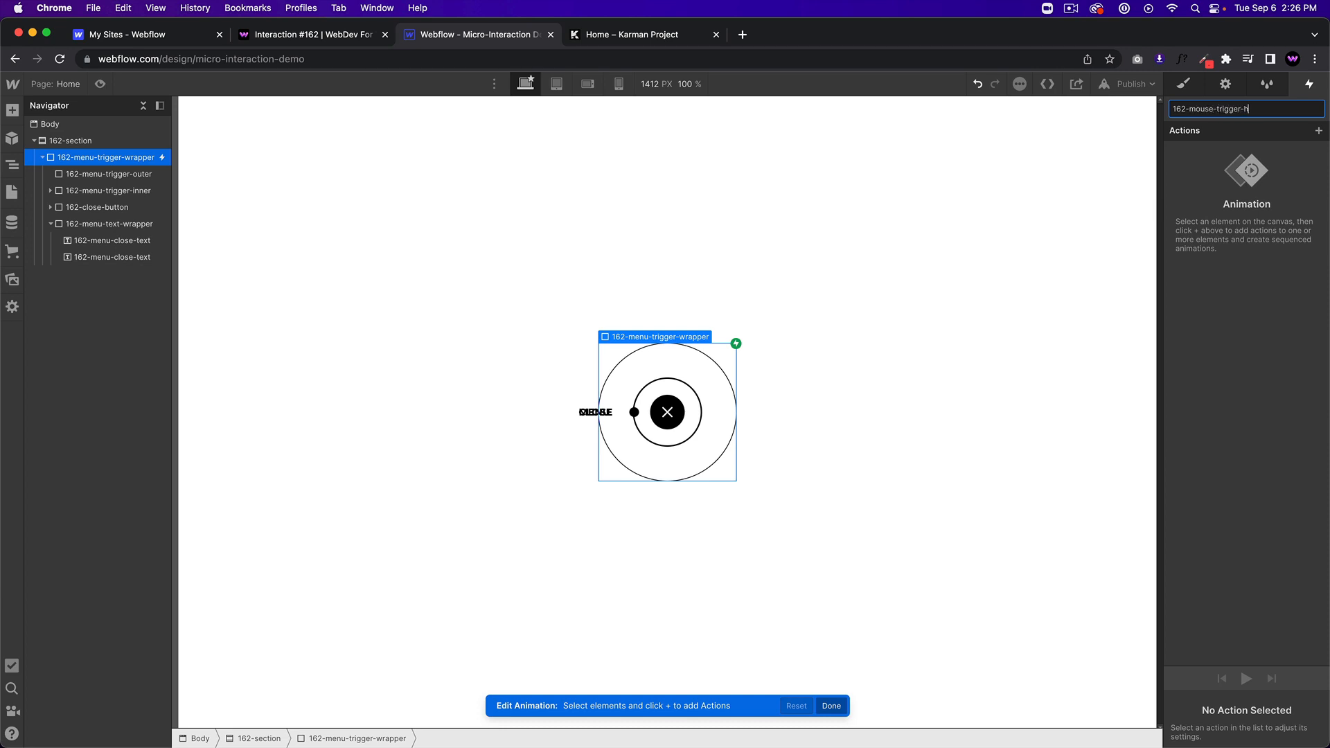
key(Return)
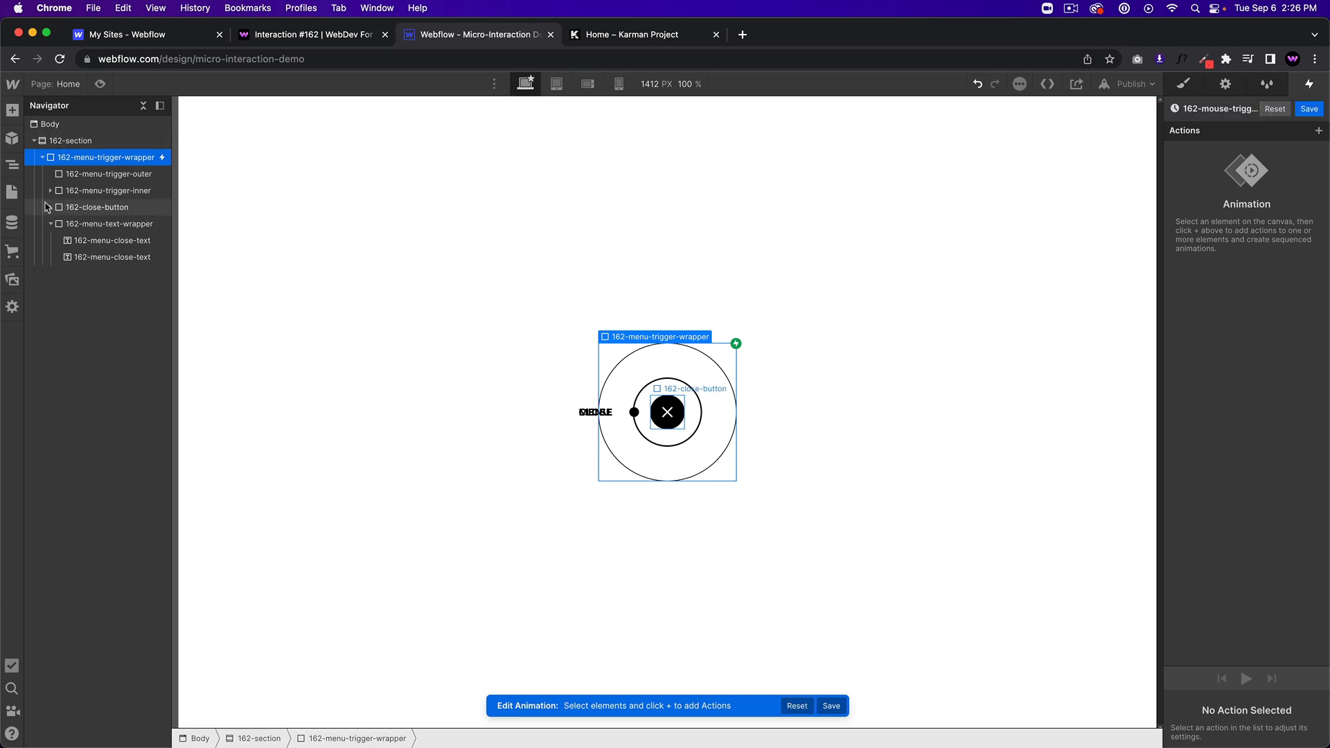
- Add a Scale action of 0.7 on X and Y with Ease easing for 162-menu-trigger-outer
click(109, 174)
click(1318, 130)
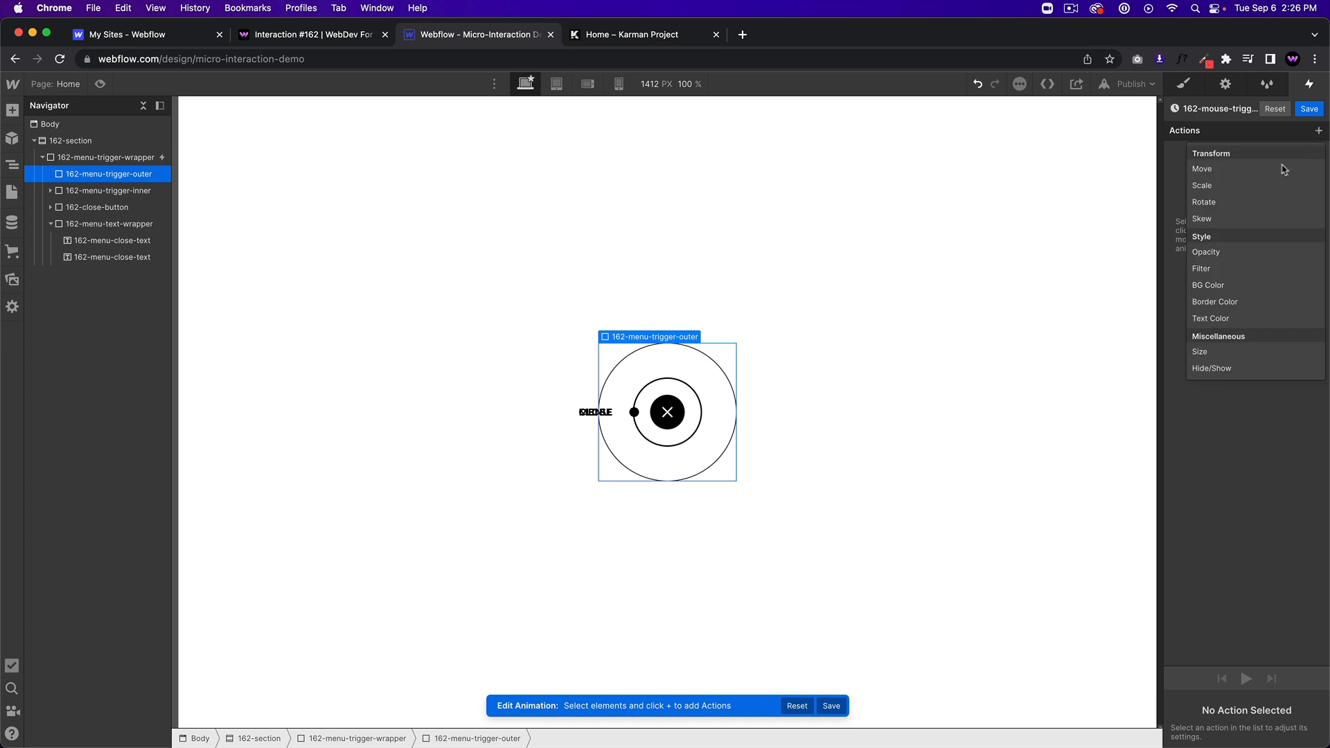
click(1252, 189)
click(1284, 695)
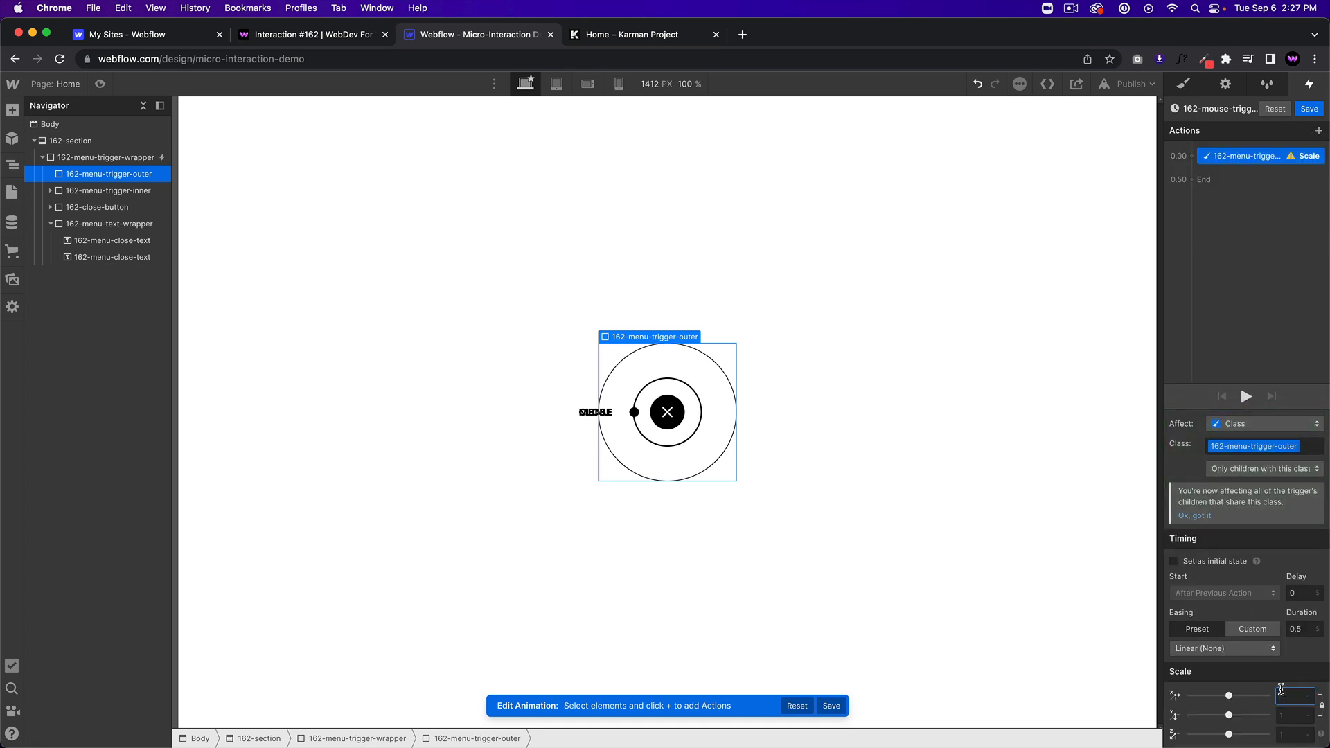
text(.7)
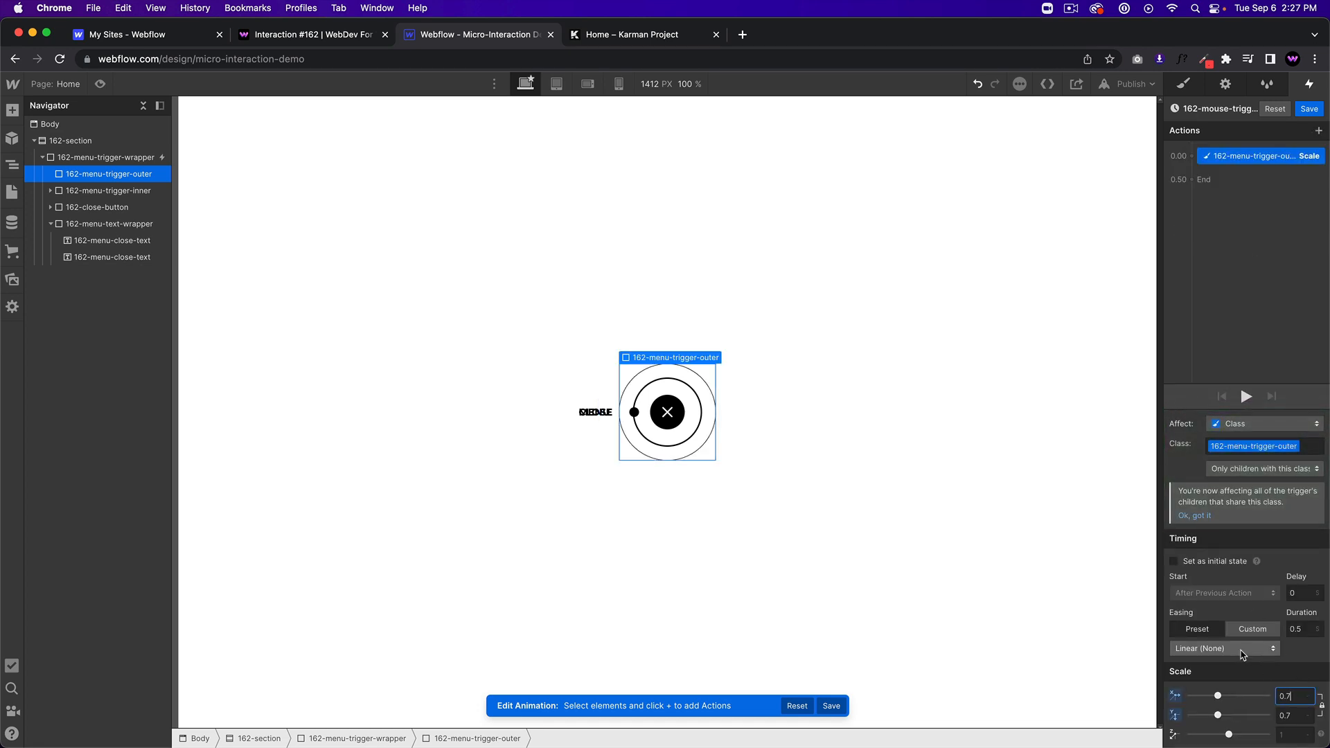
click(1223, 649)
click(1184, 117)
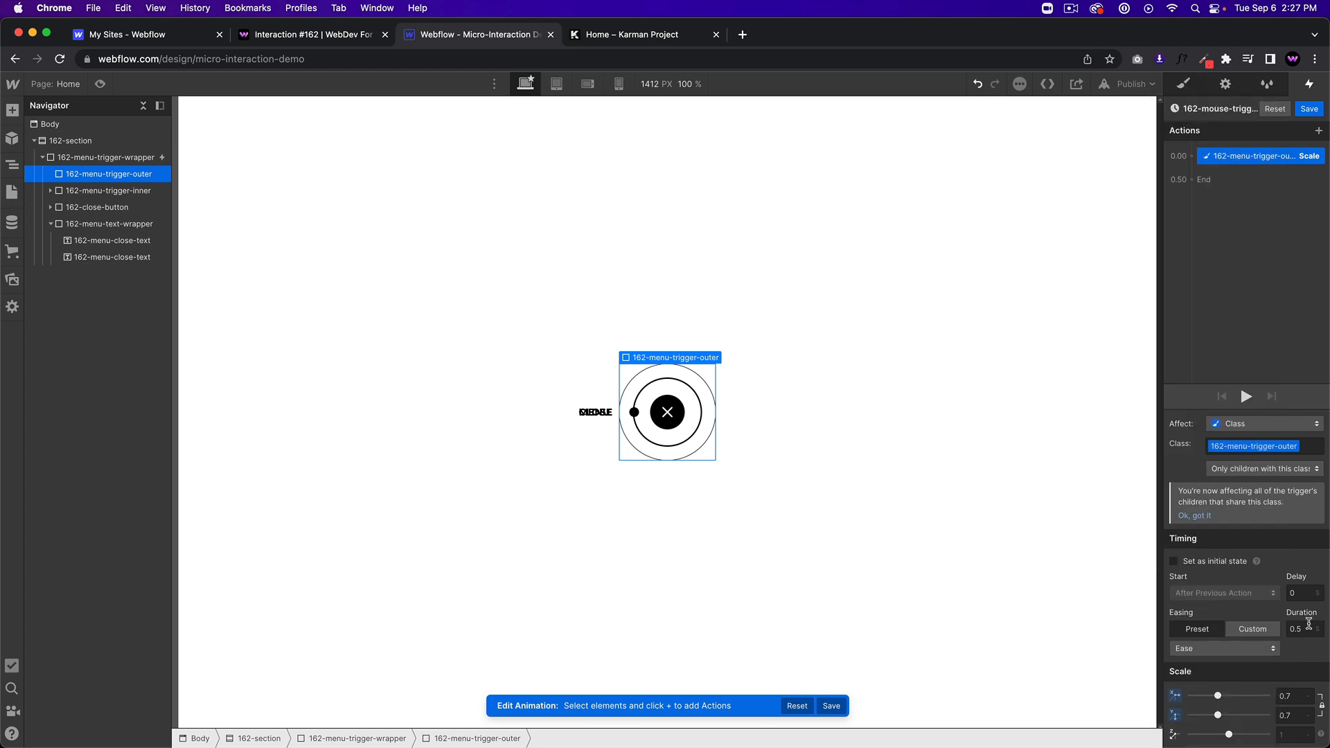
- Play the hover-in animation, save it, and preview the hover effect on the page
click(1245, 398)
click(1310, 109)
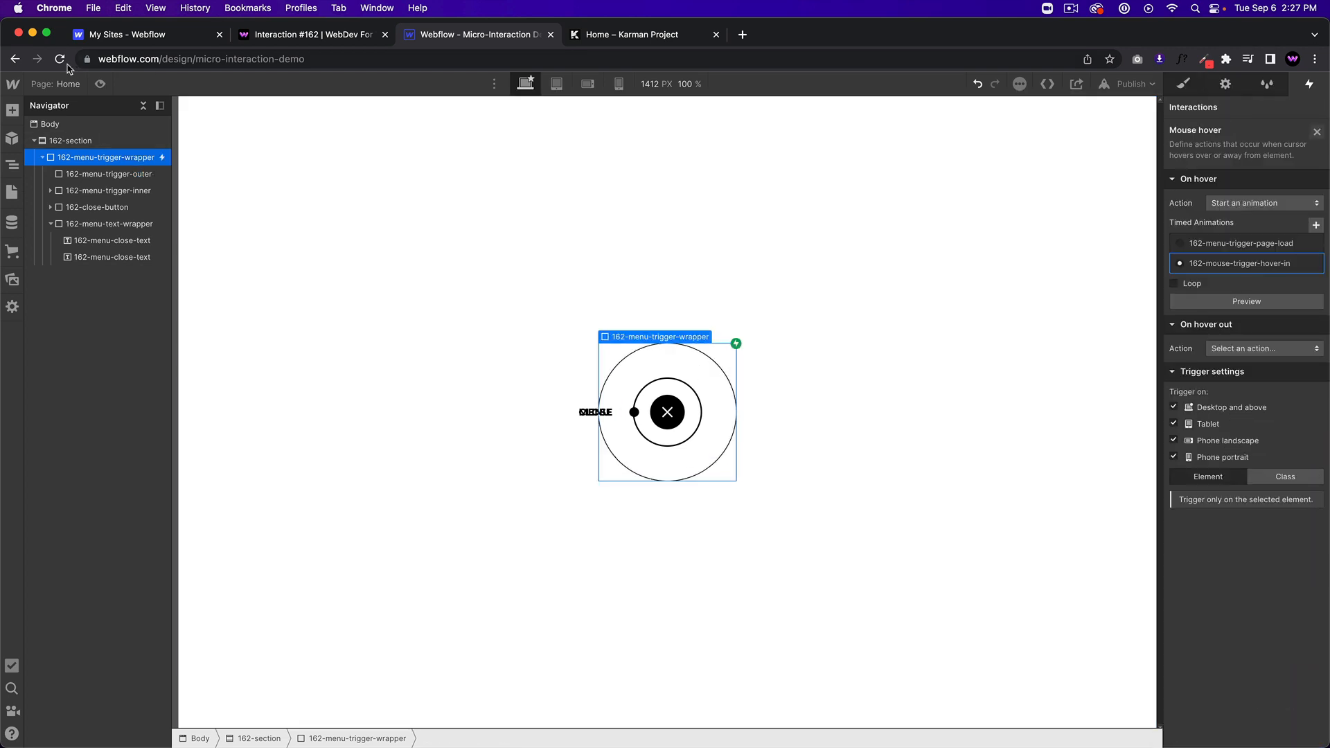
key(super+shift+p)
click(100, 84)
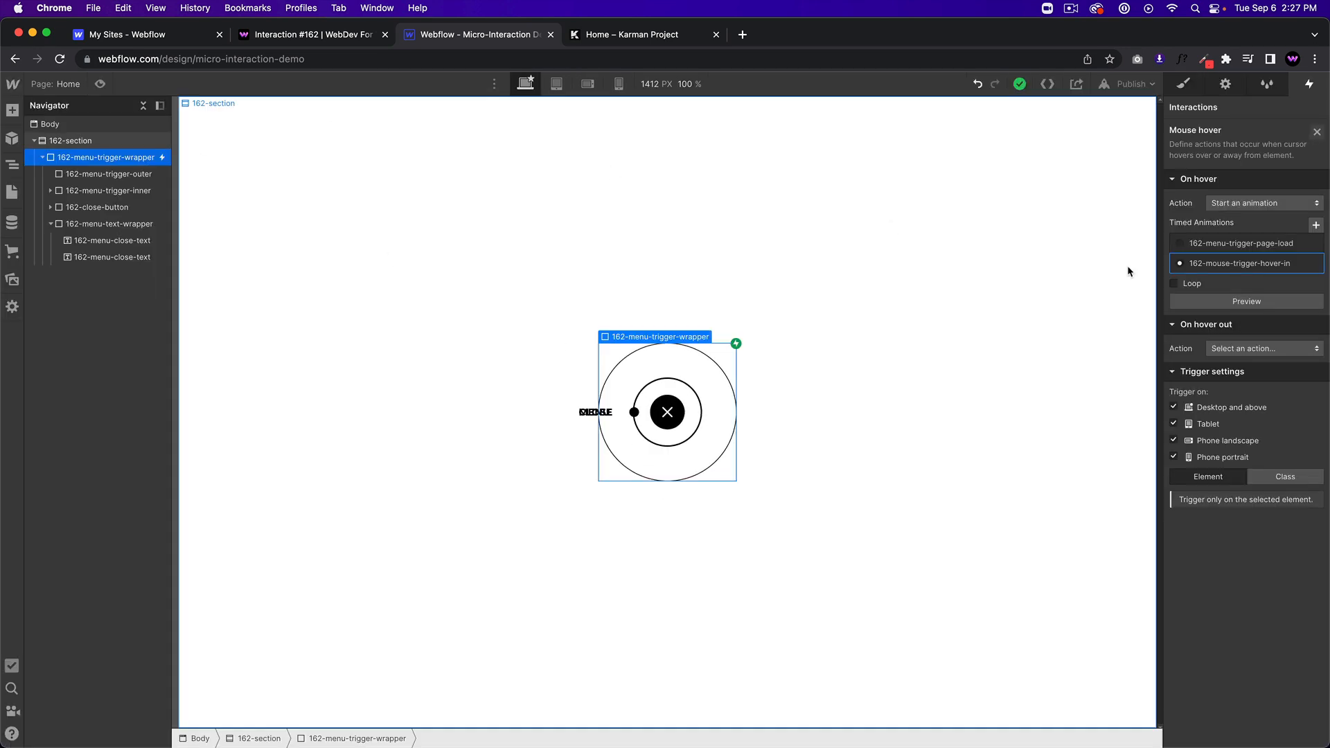
- Set the On hover out action to start an animation and duplicate 162-mouse-trigger-hover-in for it
click(1264, 349)
click(1247, 379)
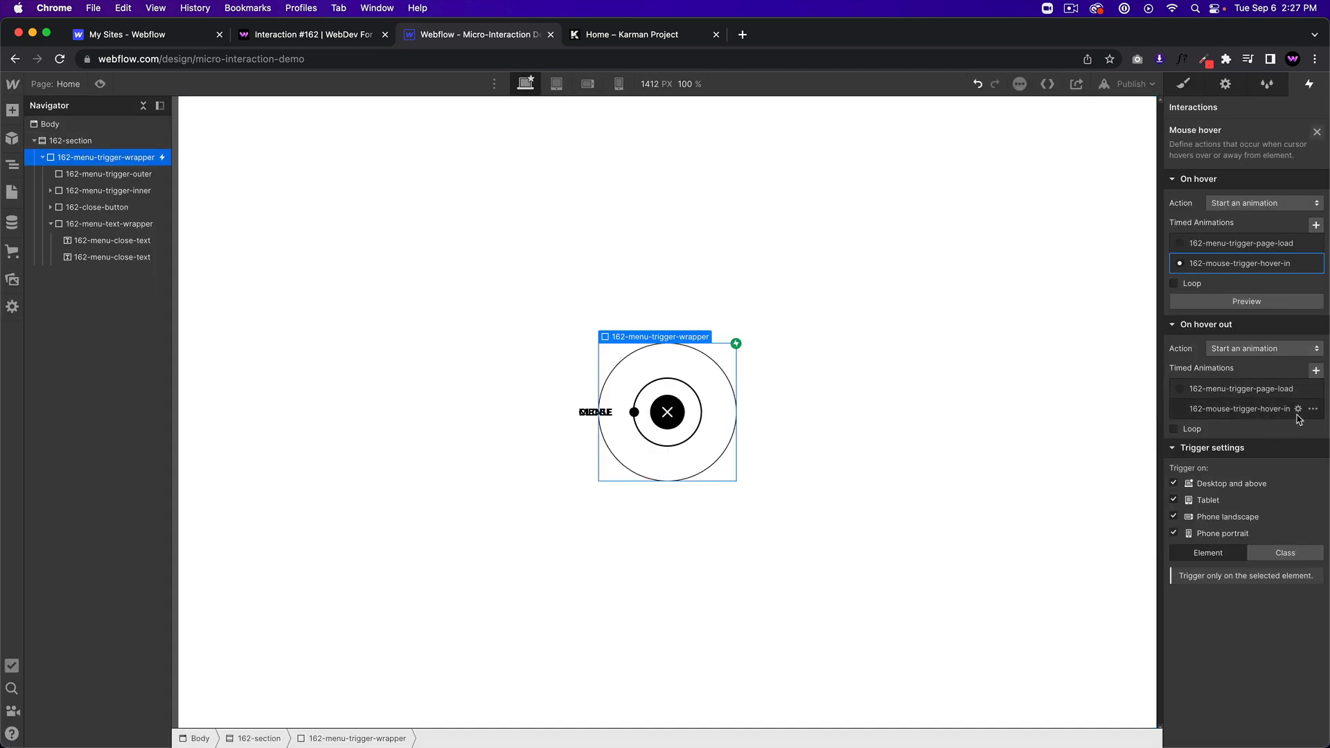
click(1313, 410)
click(1287, 462)
- Rename the duplicated animation 162-mouse-trigger-hover-out
double_click(1255, 451)
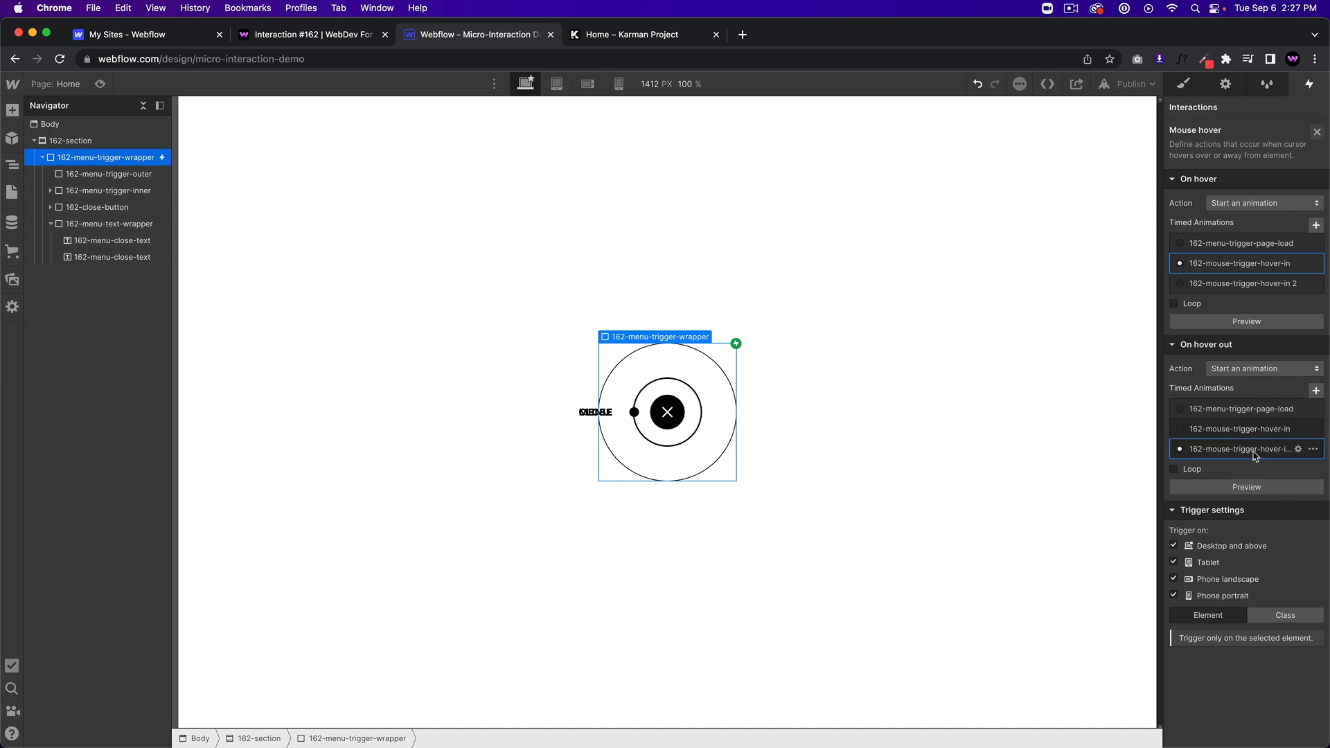
click(1253, 110)
click(1276, 109)
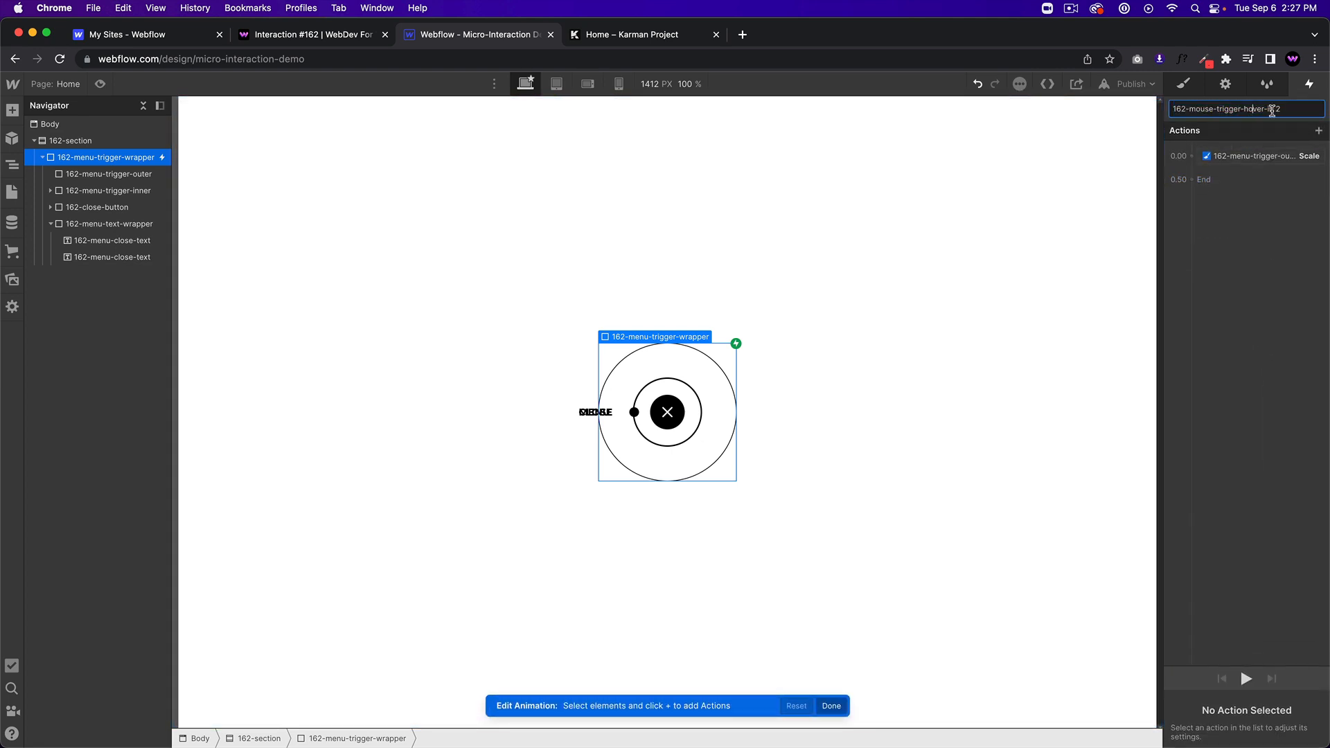
drag(1271, 109, 1319, 114)
key(BackSpace)
key(Return)
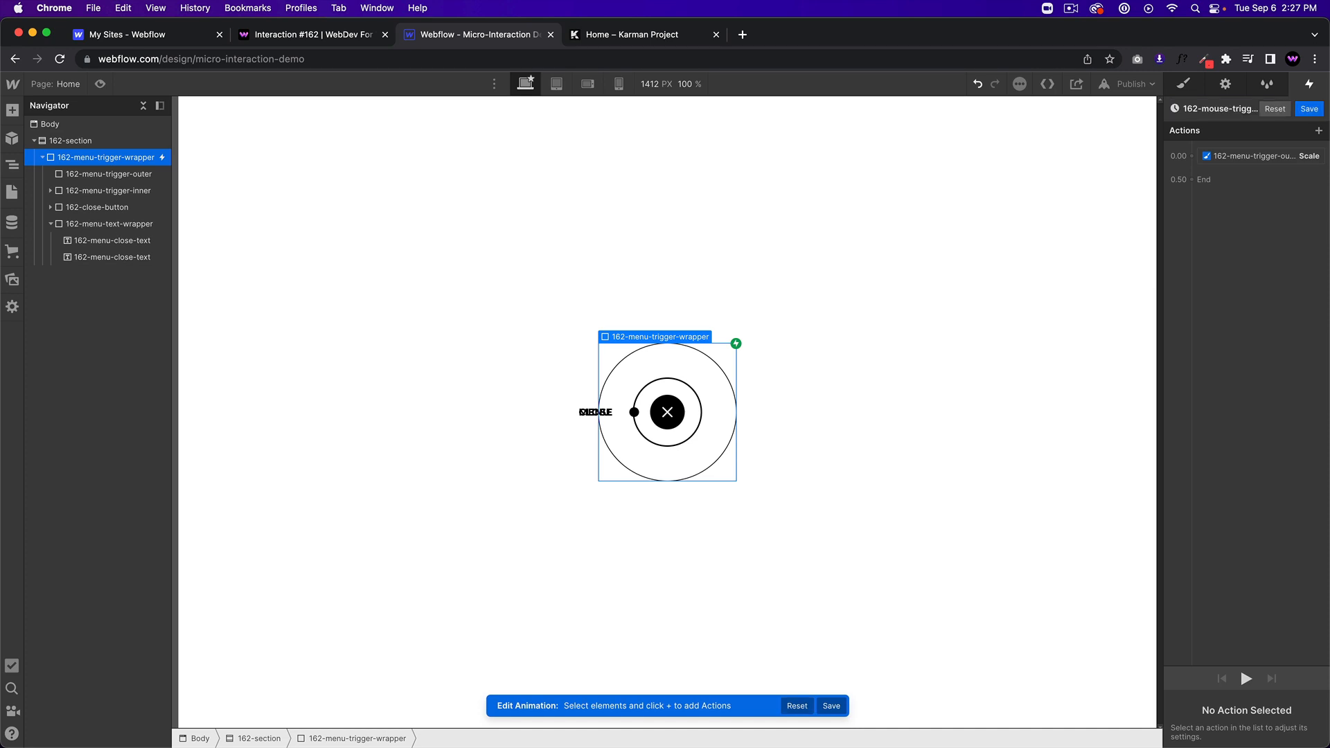
- Set the 162-menu-trigger-outer scale to 1 in the hover-out animation, save it, and preview the page
click(1254, 156)
click(1299, 697)
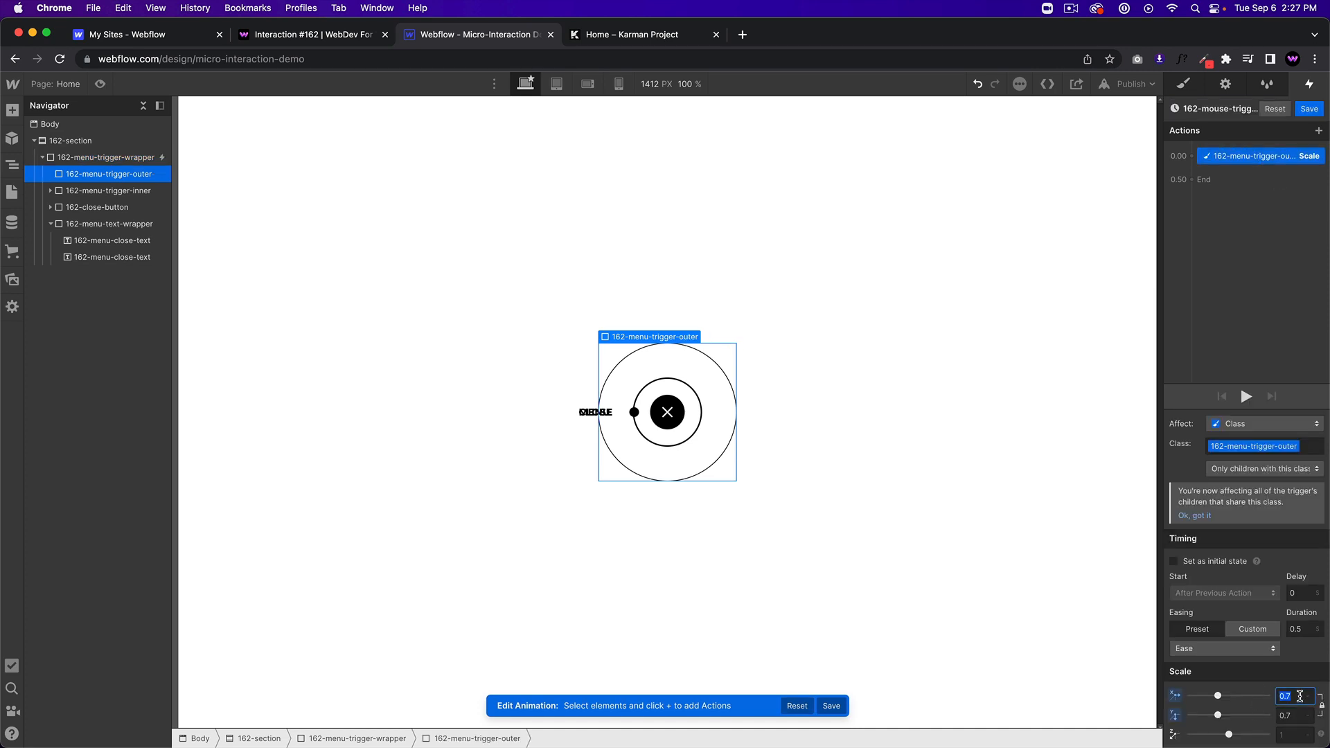
text(1)
click(1310, 109)
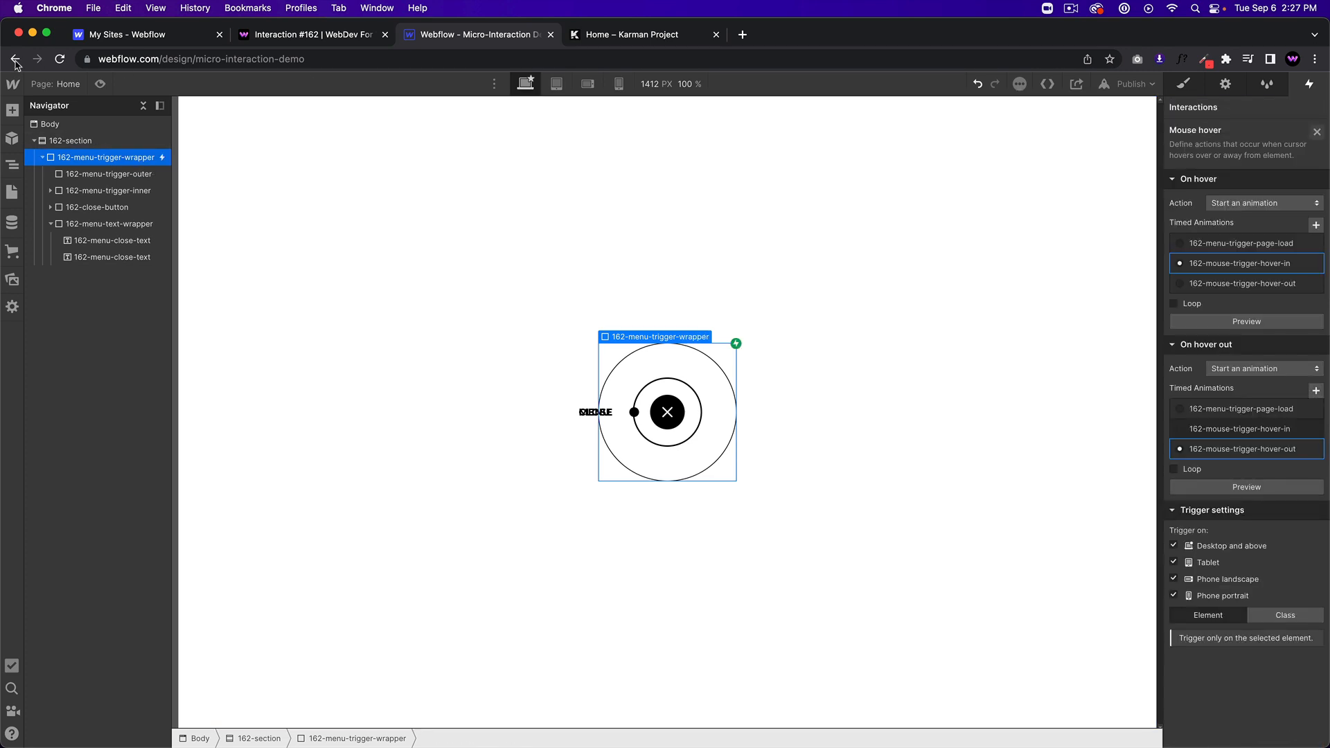
click(100, 84)
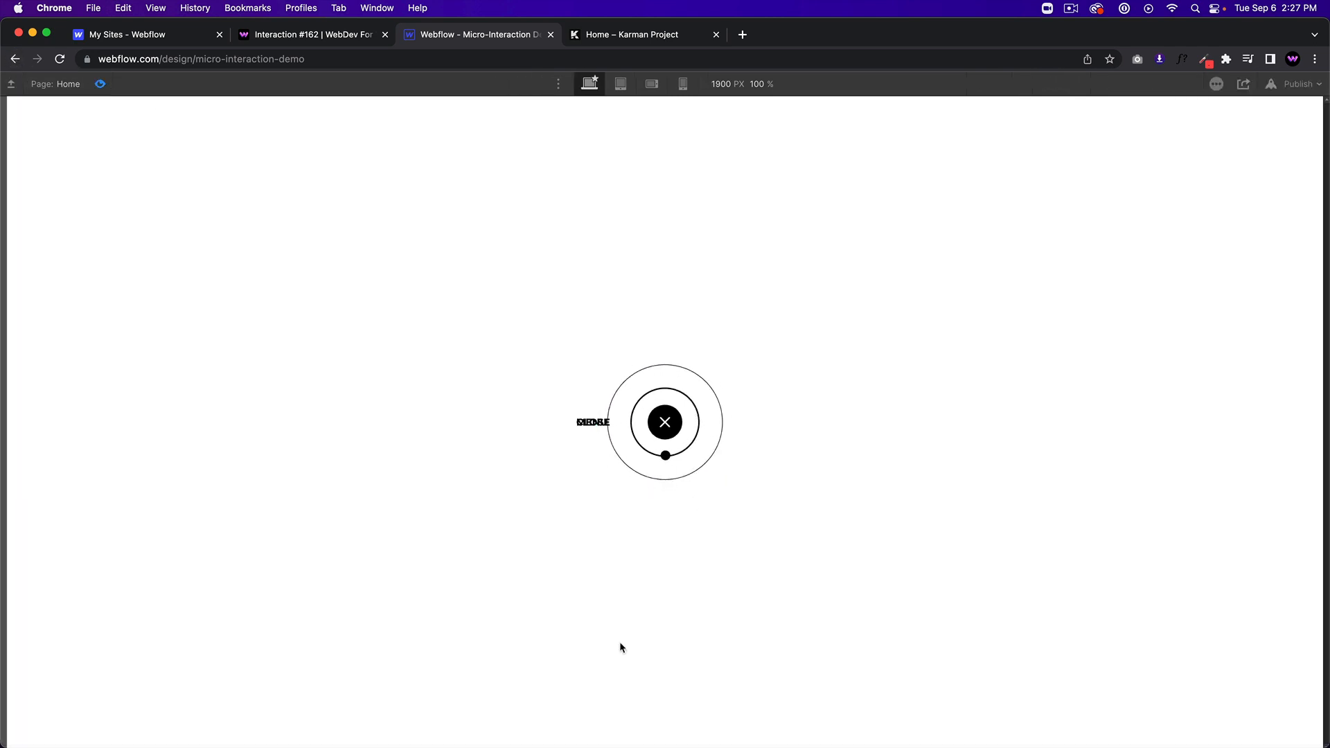
key(super+shift+p)
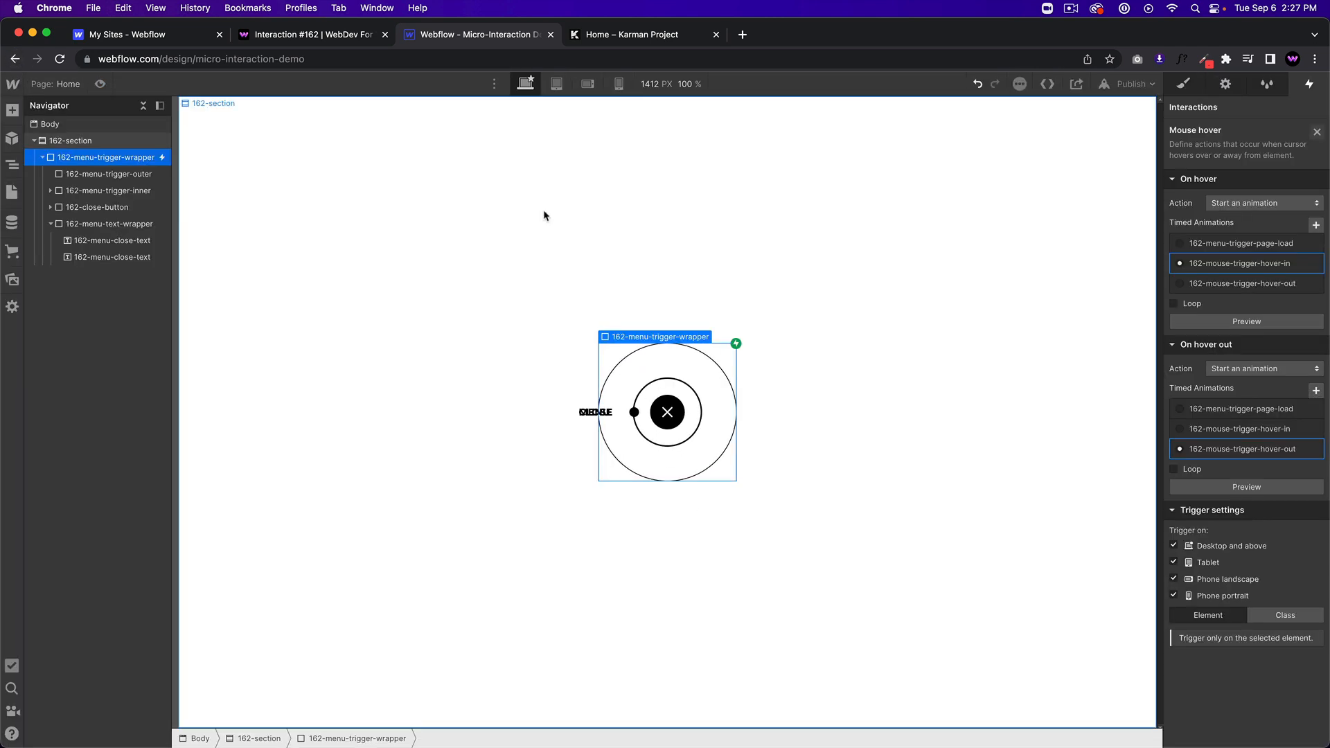
- Add a Mouse click (tap) trigger to 162-menu-trigger-wrapper and set its 1st click action to start an animation
click(1316, 133)
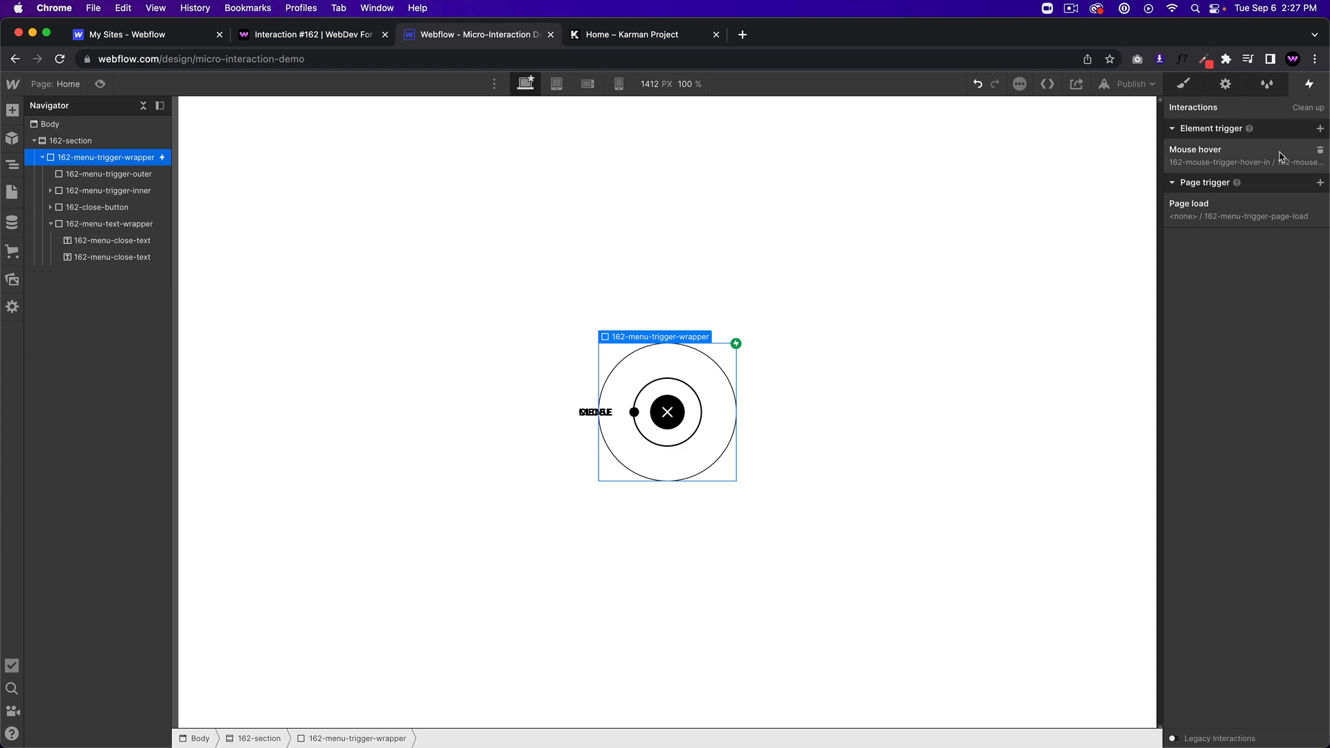
click(1321, 129)
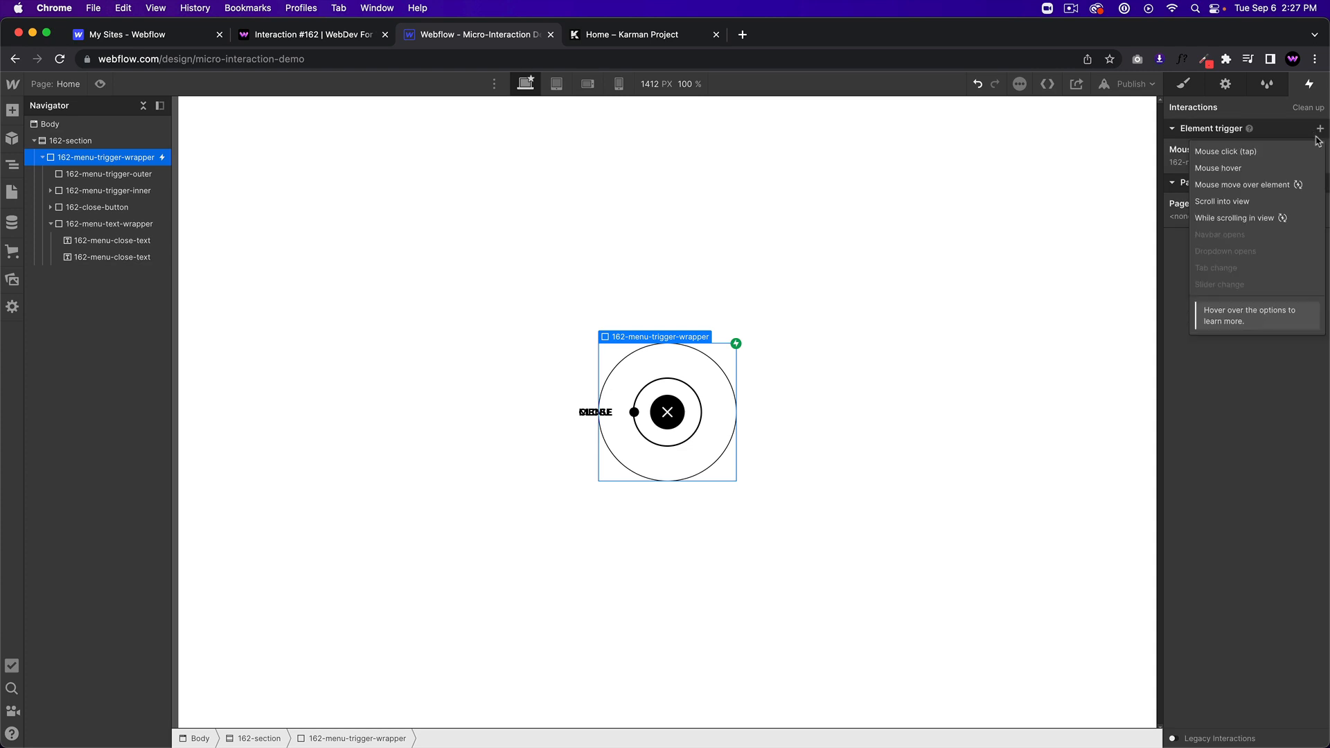
click(1240, 155)
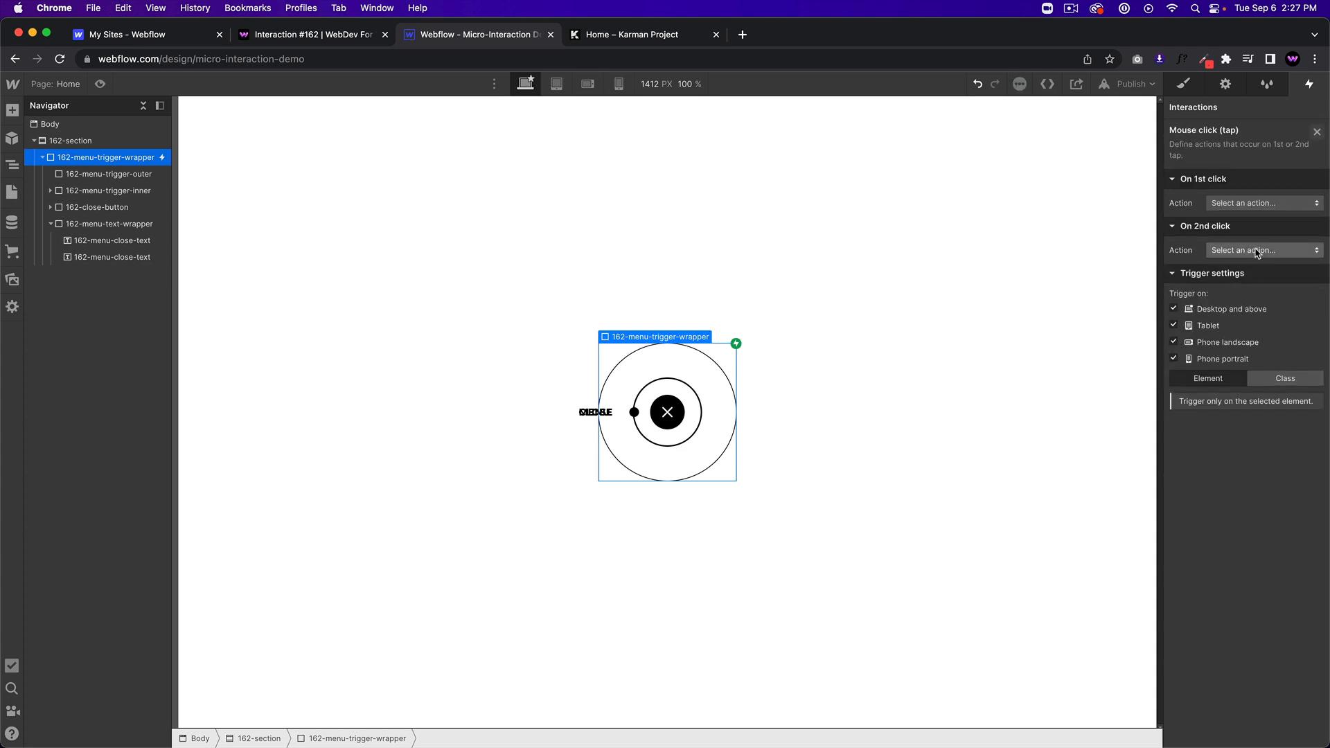
click(1249, 205)
click(1250, 234)
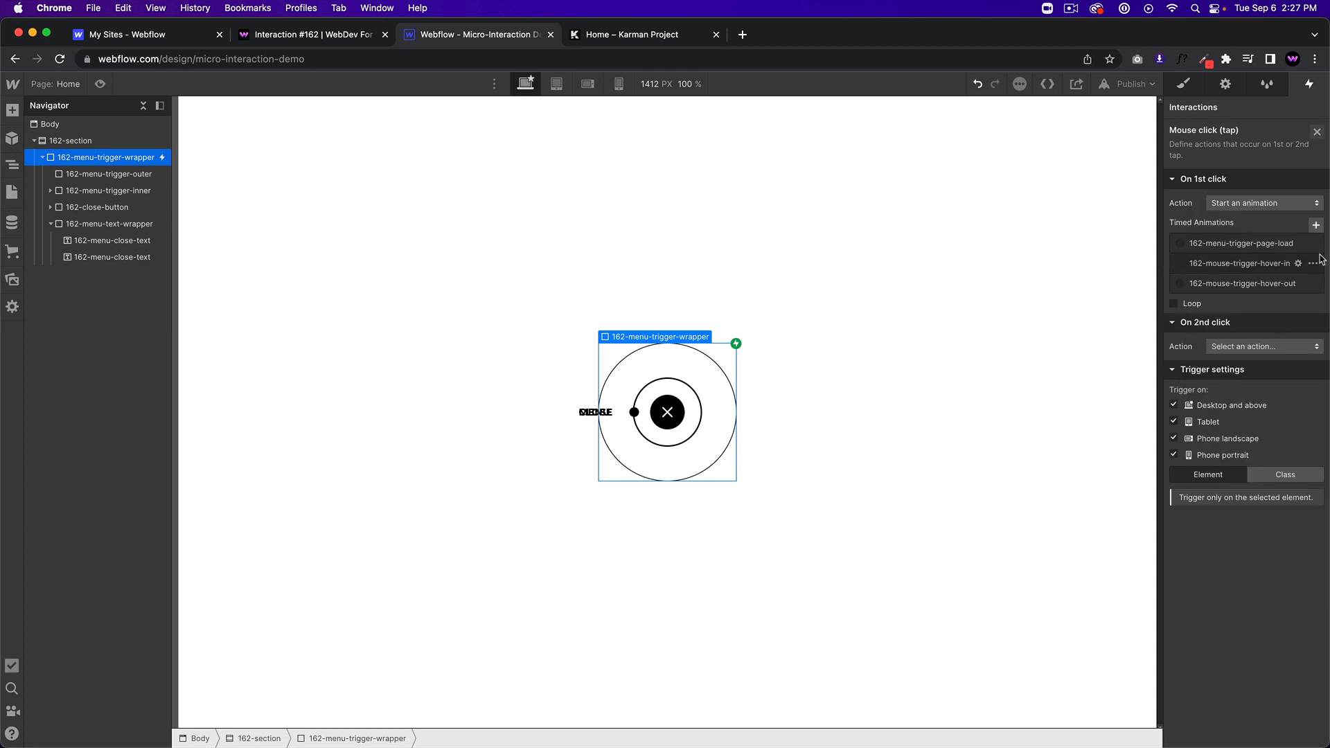
- Create a new timed animation for the 1st click named 162-menu-trigger-first-click
click(1316, 224)
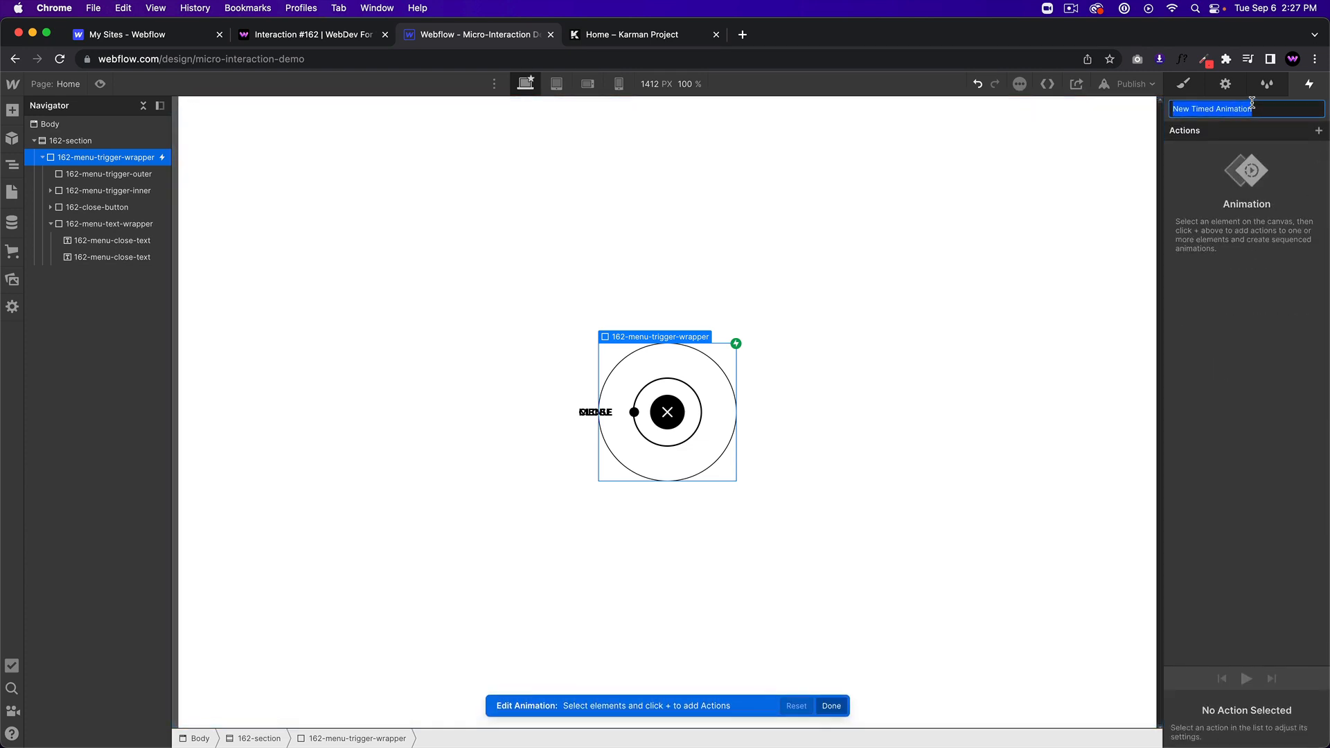
text(162-menu-trigger-first-cli)
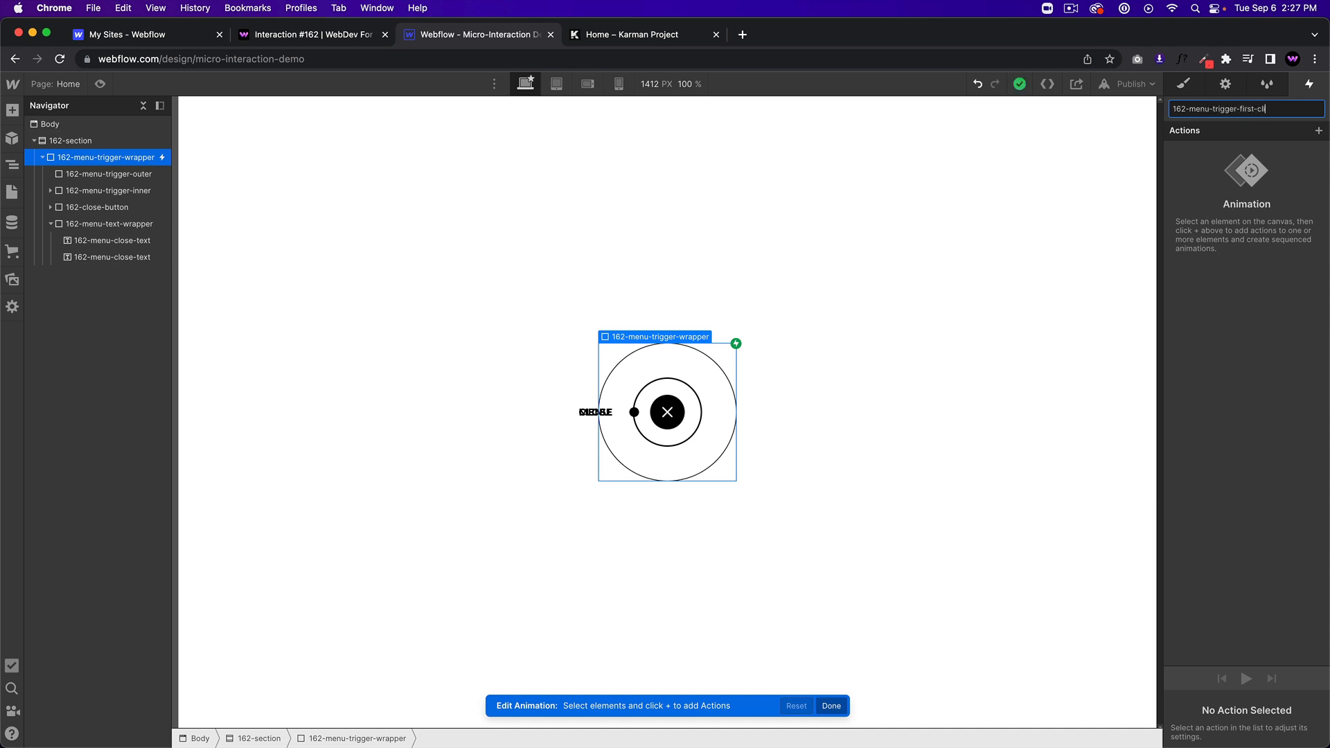
key(Return)
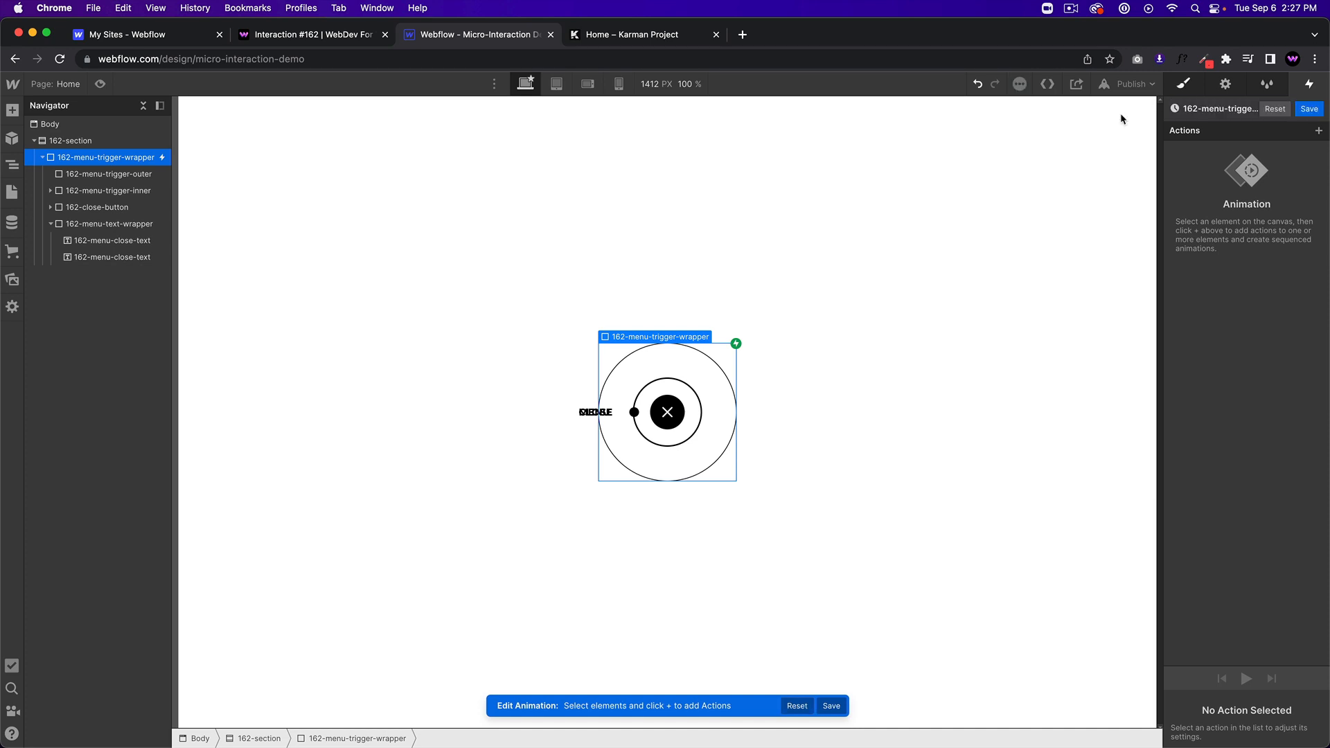
- Add a scale action for 162-menu-trigger-circle with X and Y scale 0 and Ease easing
click(634, 414)
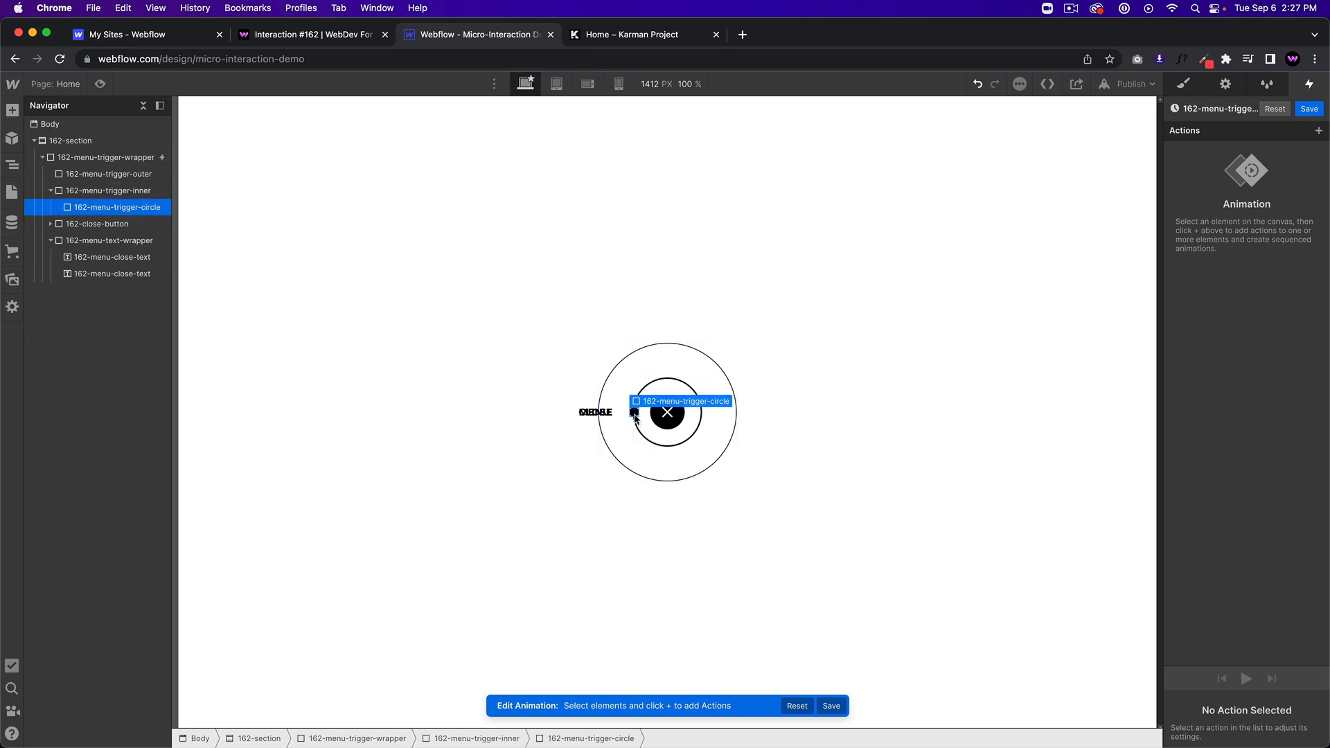
click(1320, 131)
click(1286, 202)
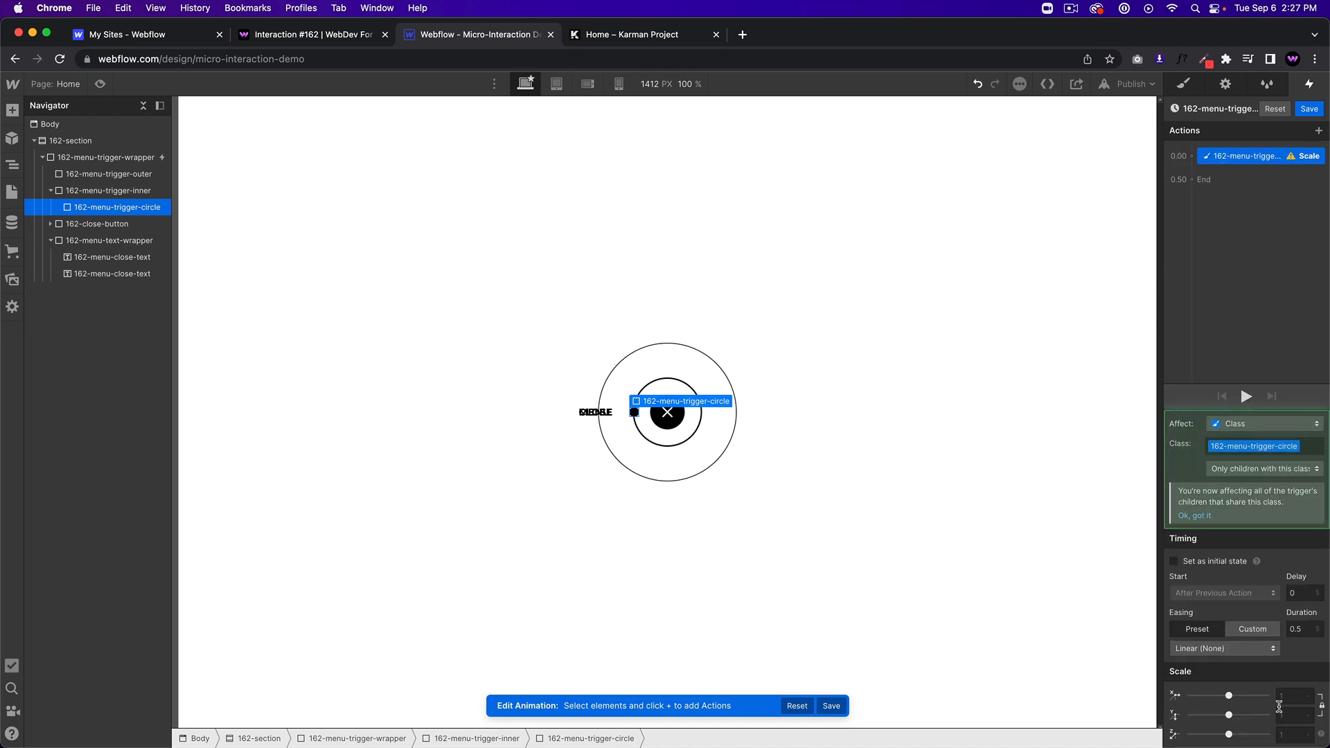
click(1284, 697)
click(1225, 649)
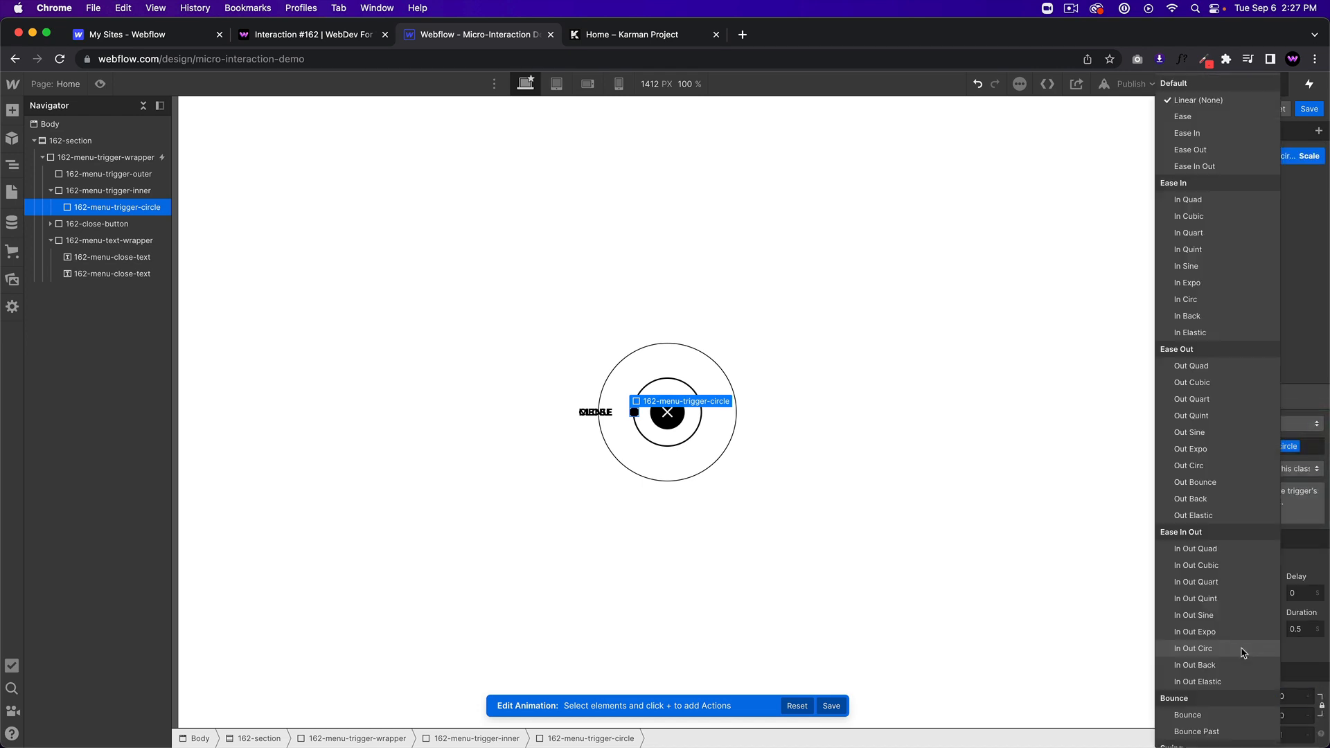
click(1195, 118)
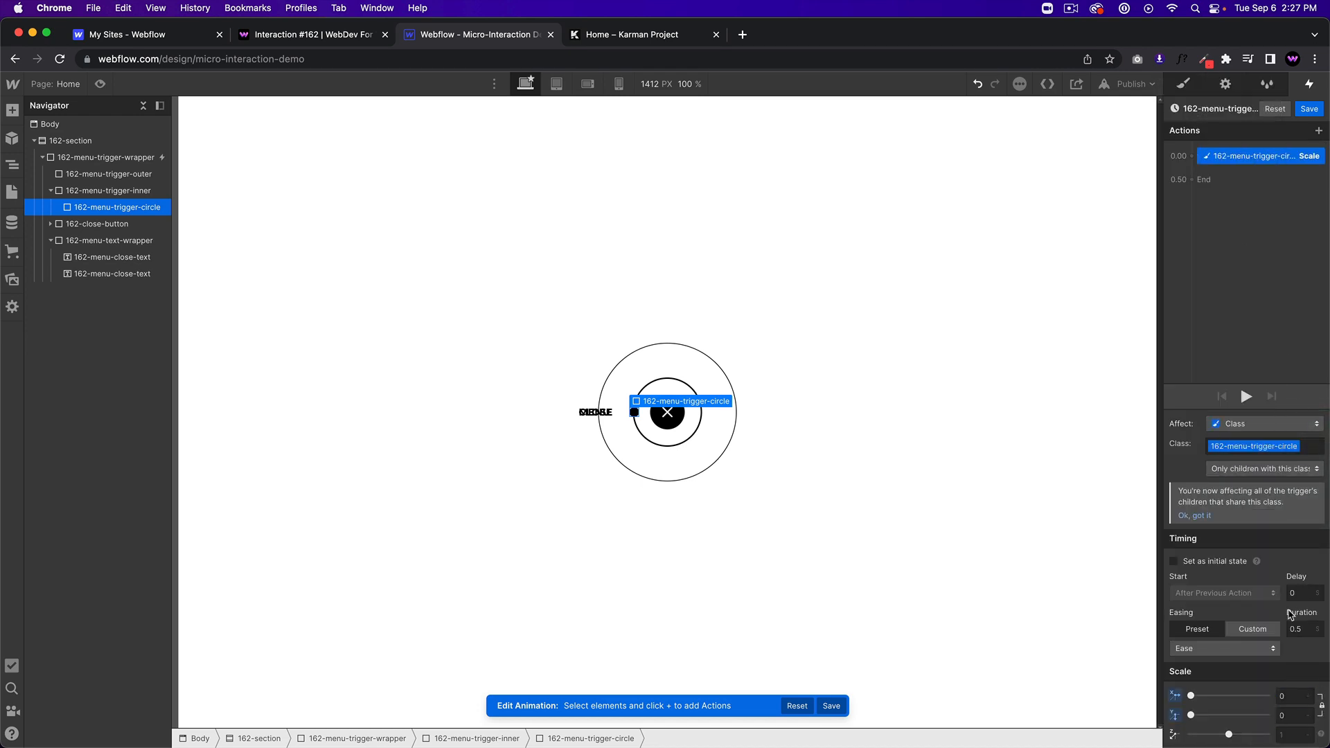
- Add a scale action of 0 for 162-close-button and set it as the initial state
click(669, 425)
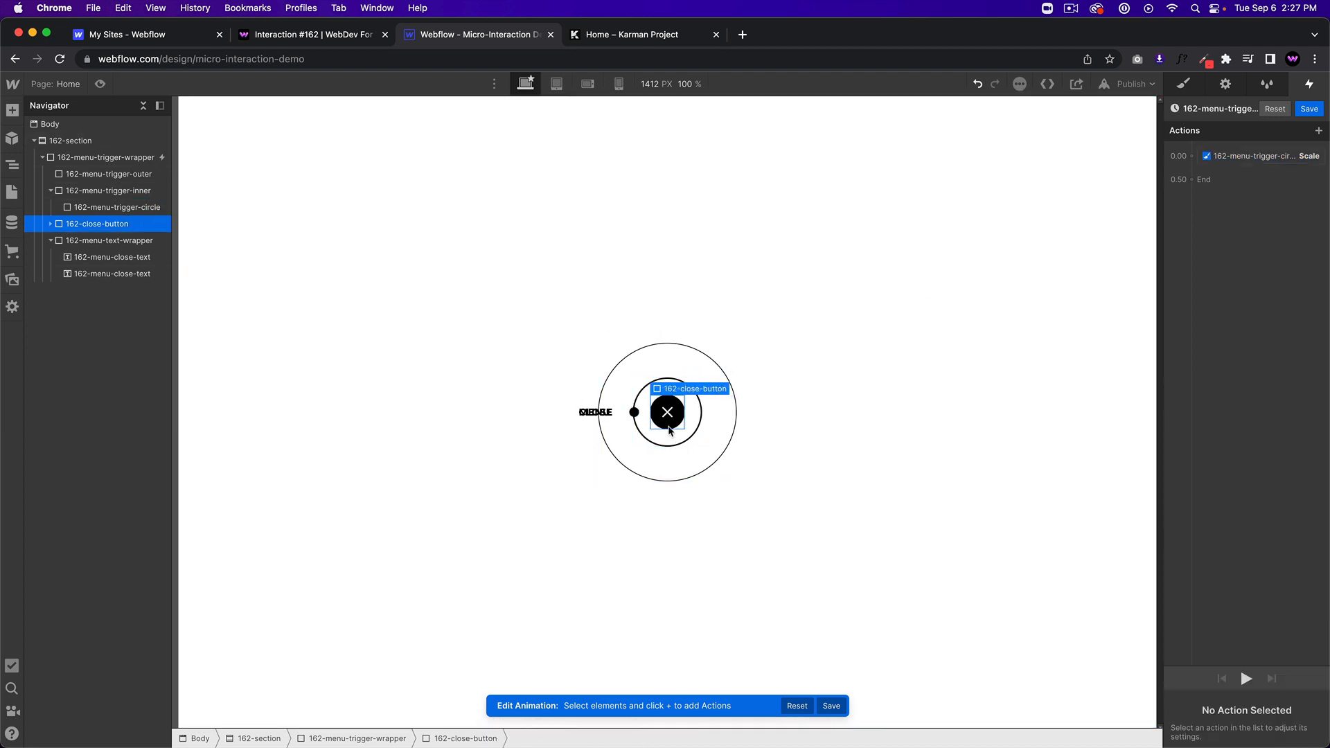
click(1229, 179)
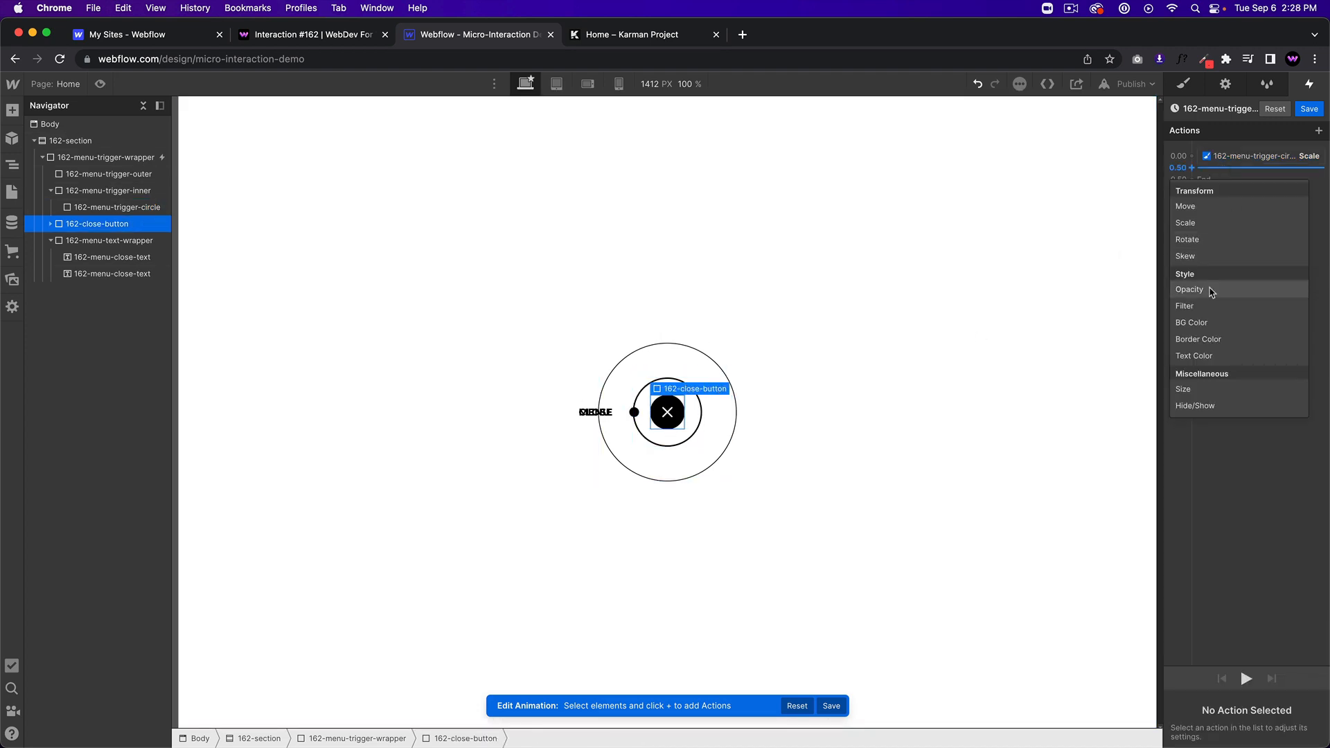
click(1218, 224)
click(1295, 695)
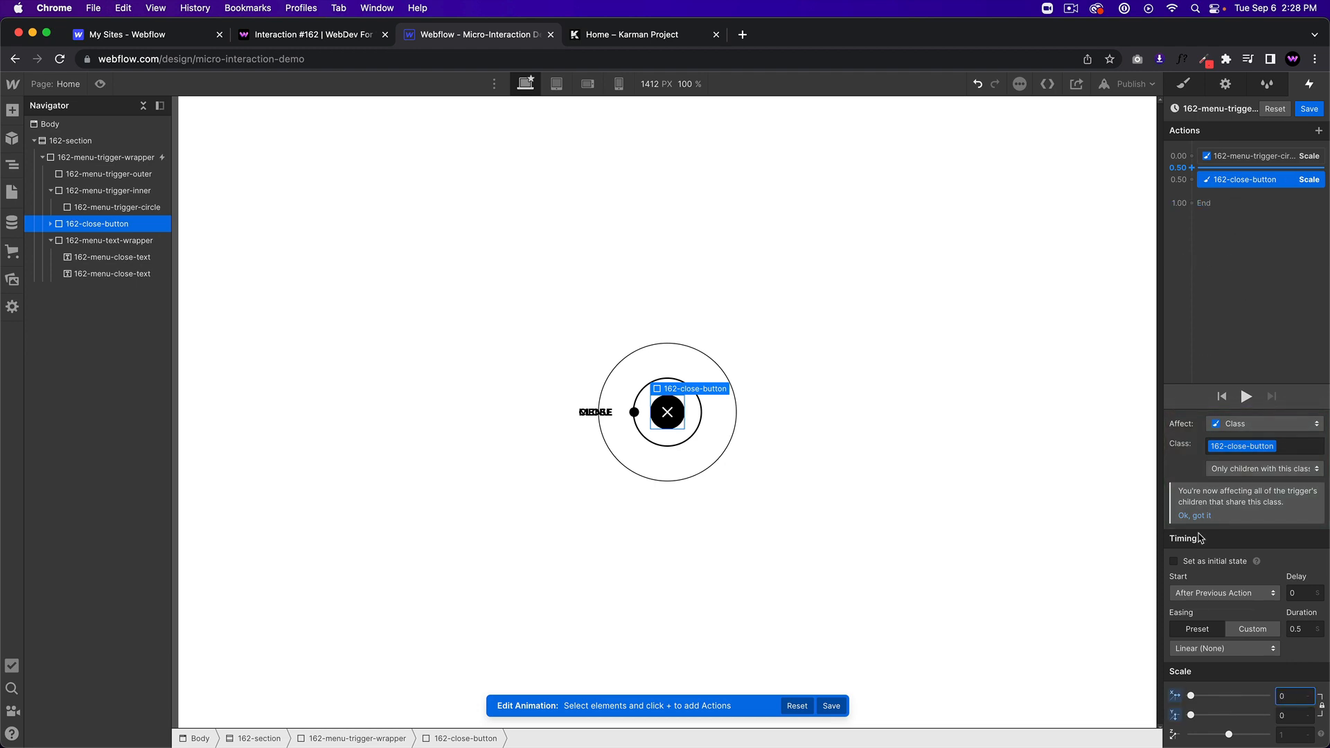
click(1184, 562)
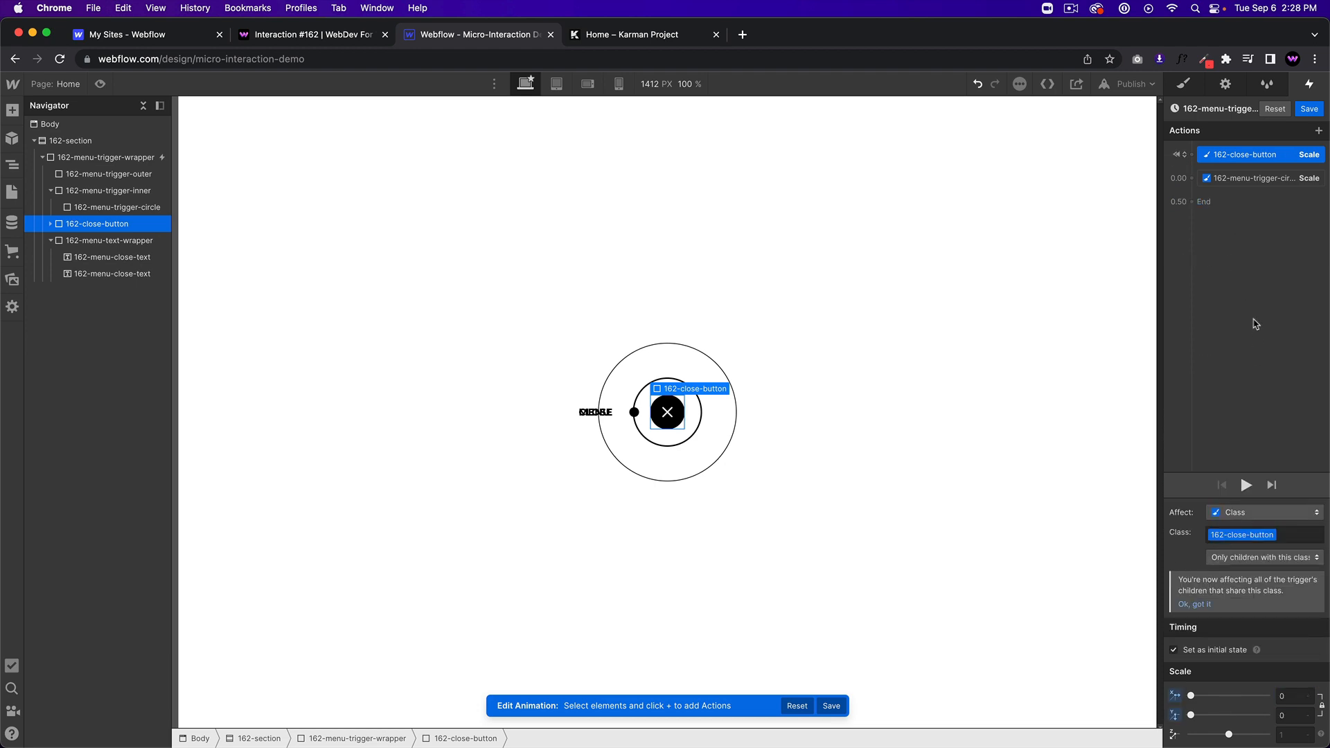
- Add a second 162-close-button scale action of 1 with Ease easing, starting with the previous action
click(1256, 201)
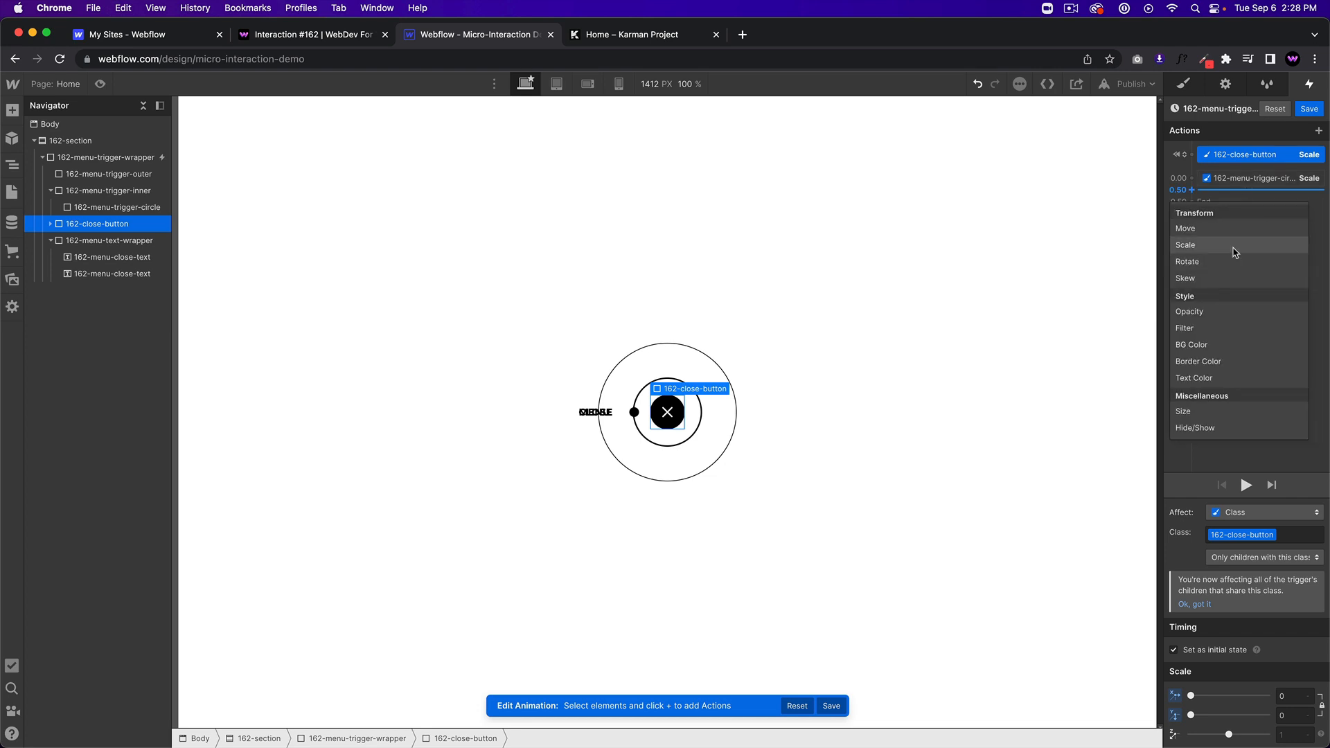
click(1236, 252)
text(1)
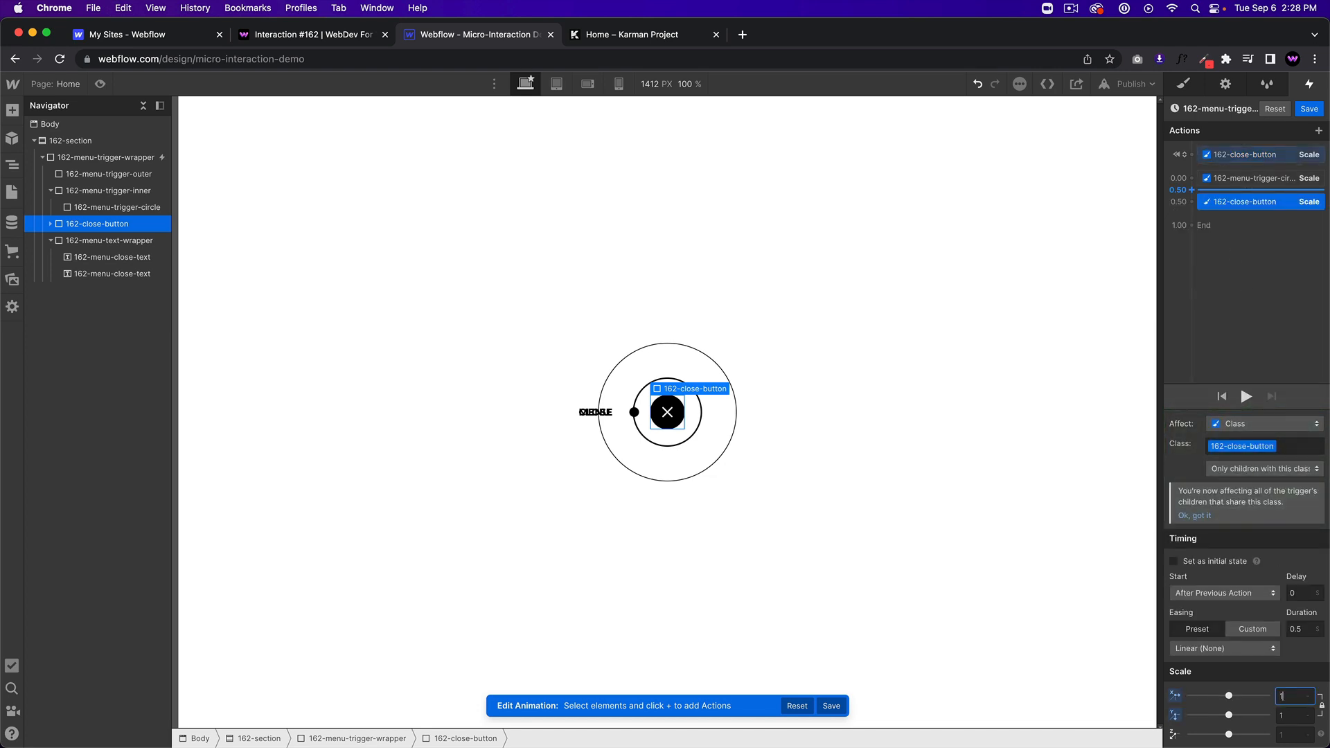
click(1225, 650)
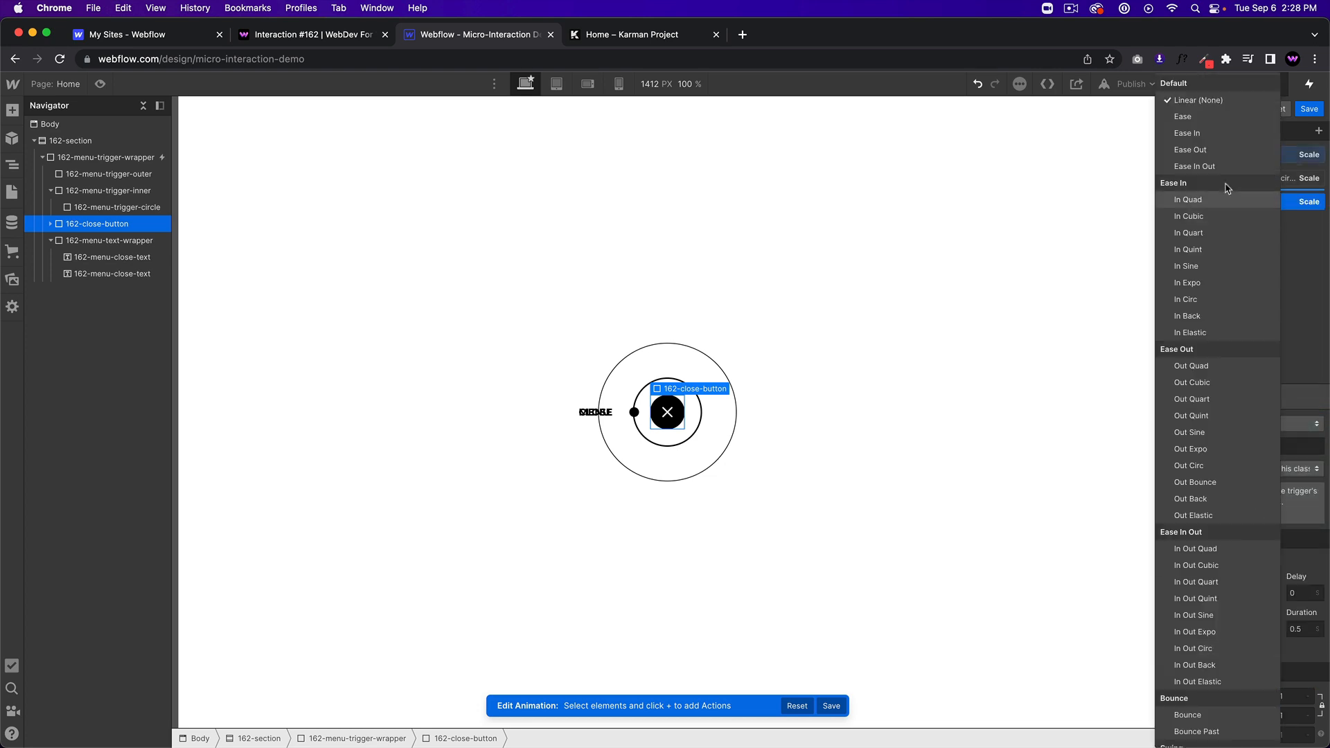
click(1203, 119)
drag(1240, 197, 1243, 187)
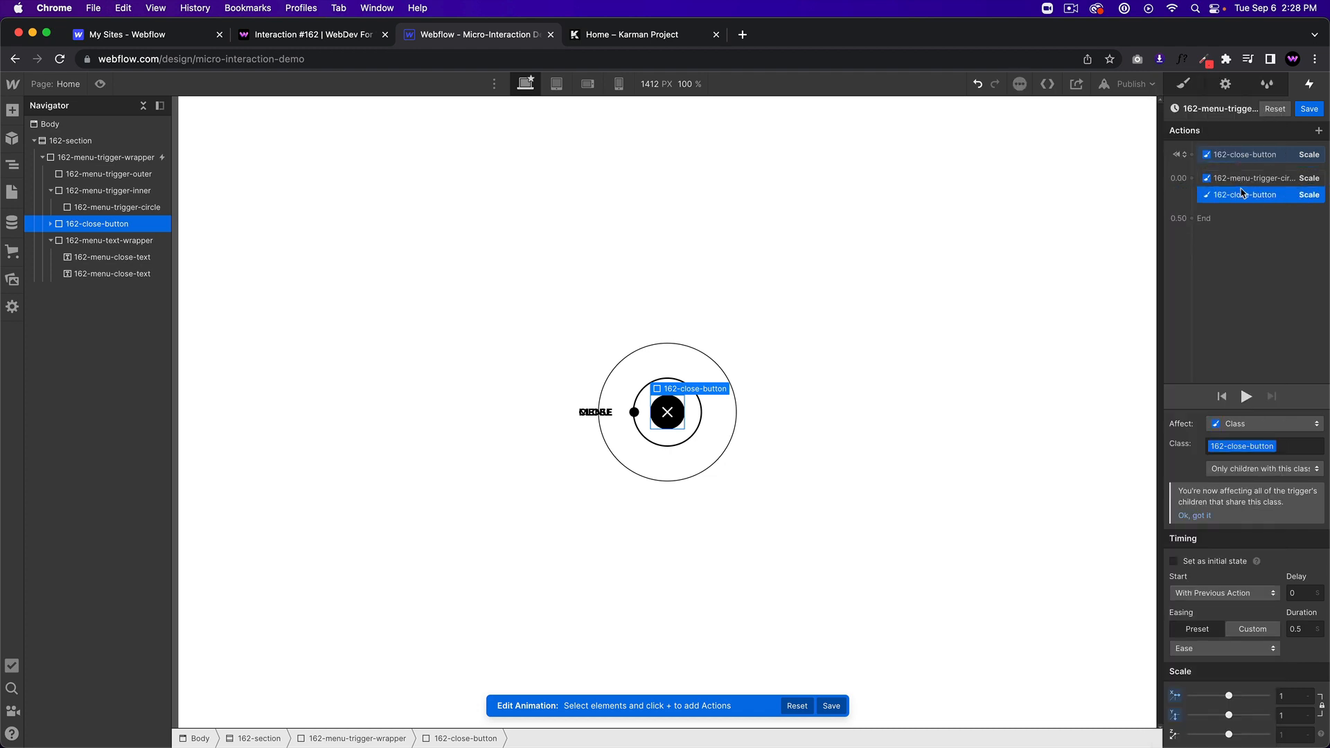
- Check the circle and close-button scale actions and preview the click animation on the page
click(1243, 180)
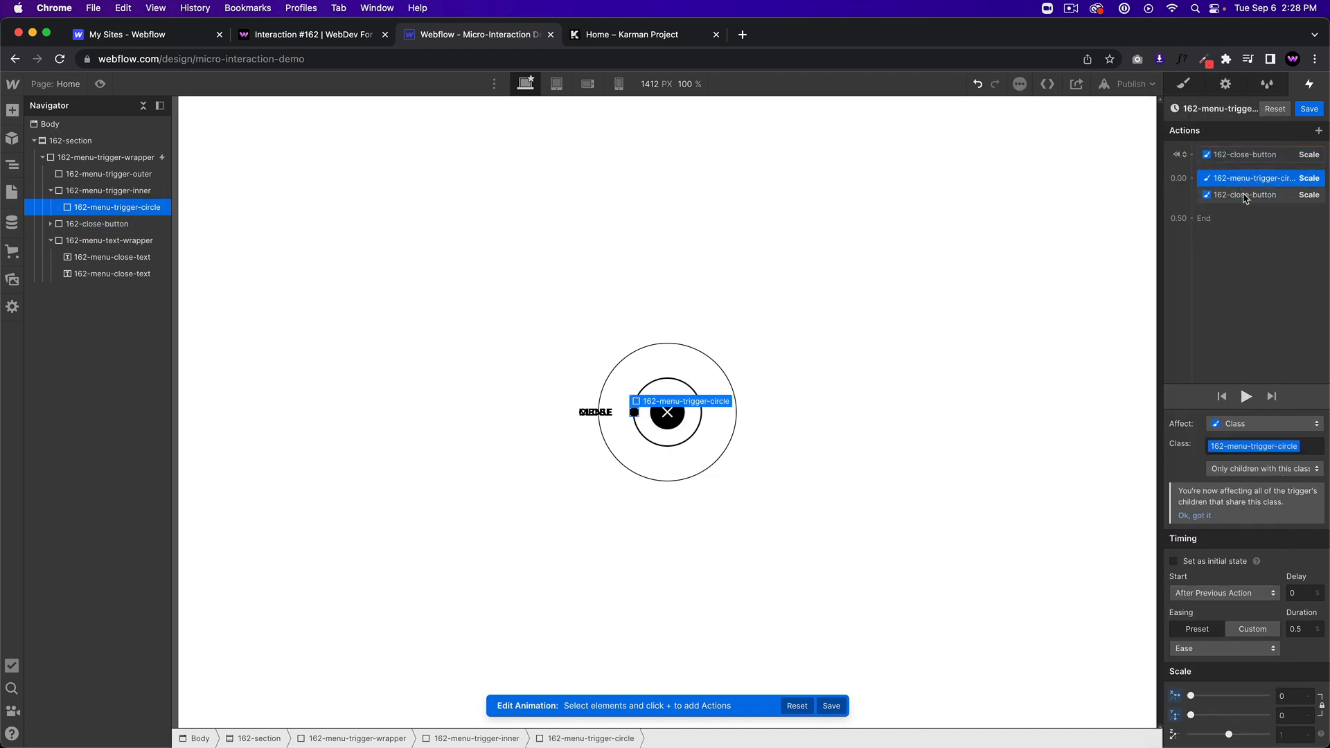
click(1246, 197)
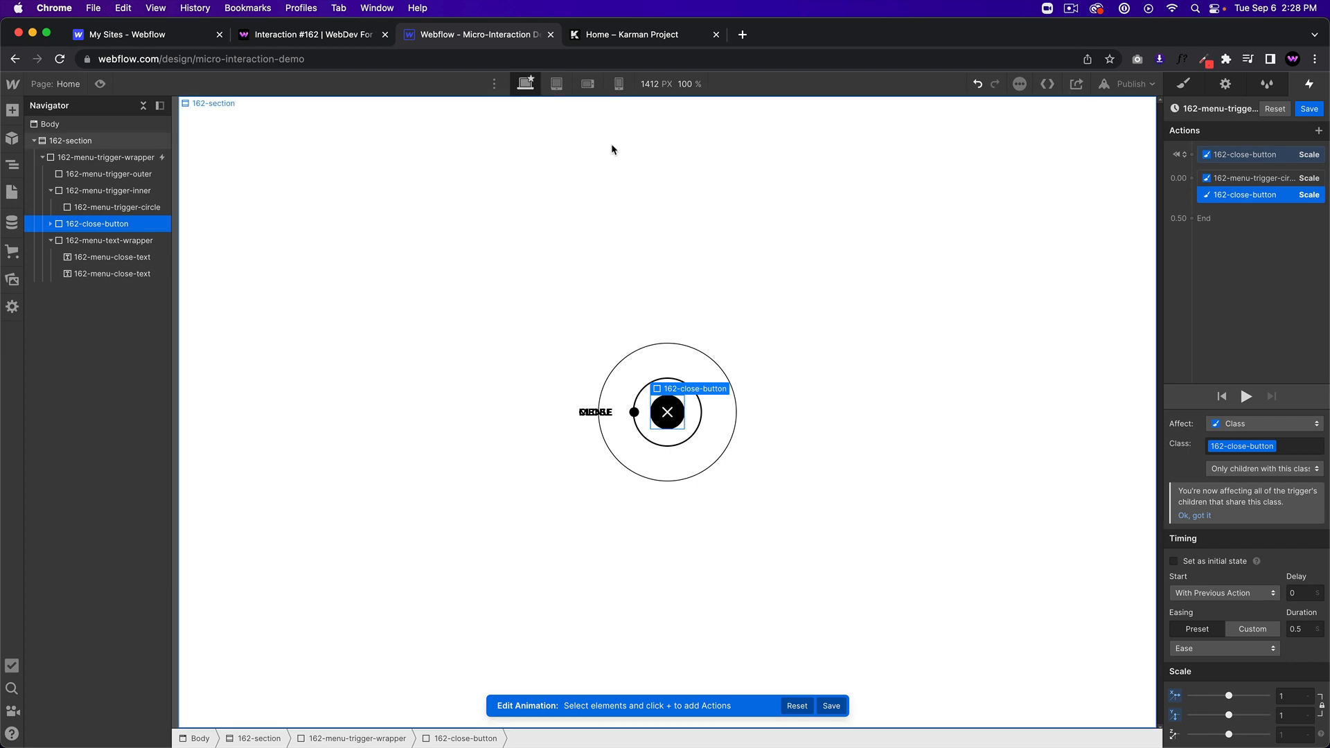
click(100, 85)
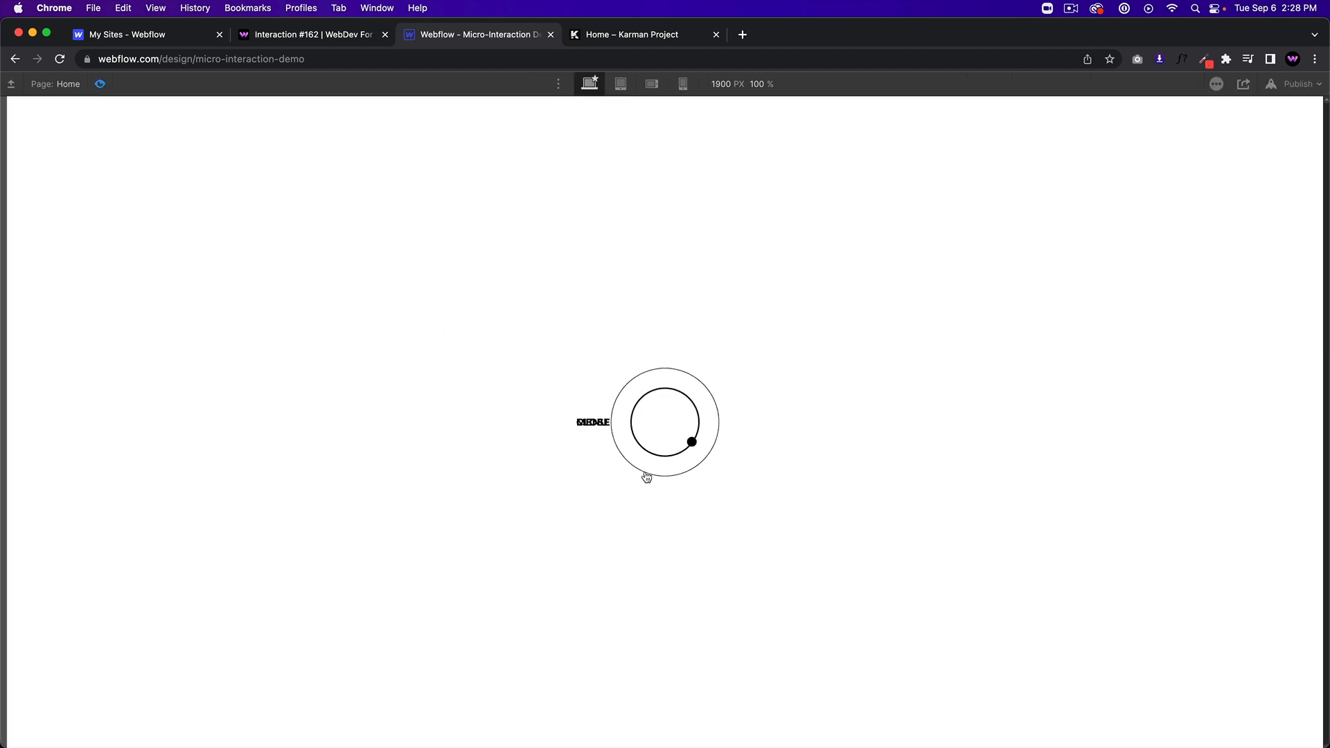
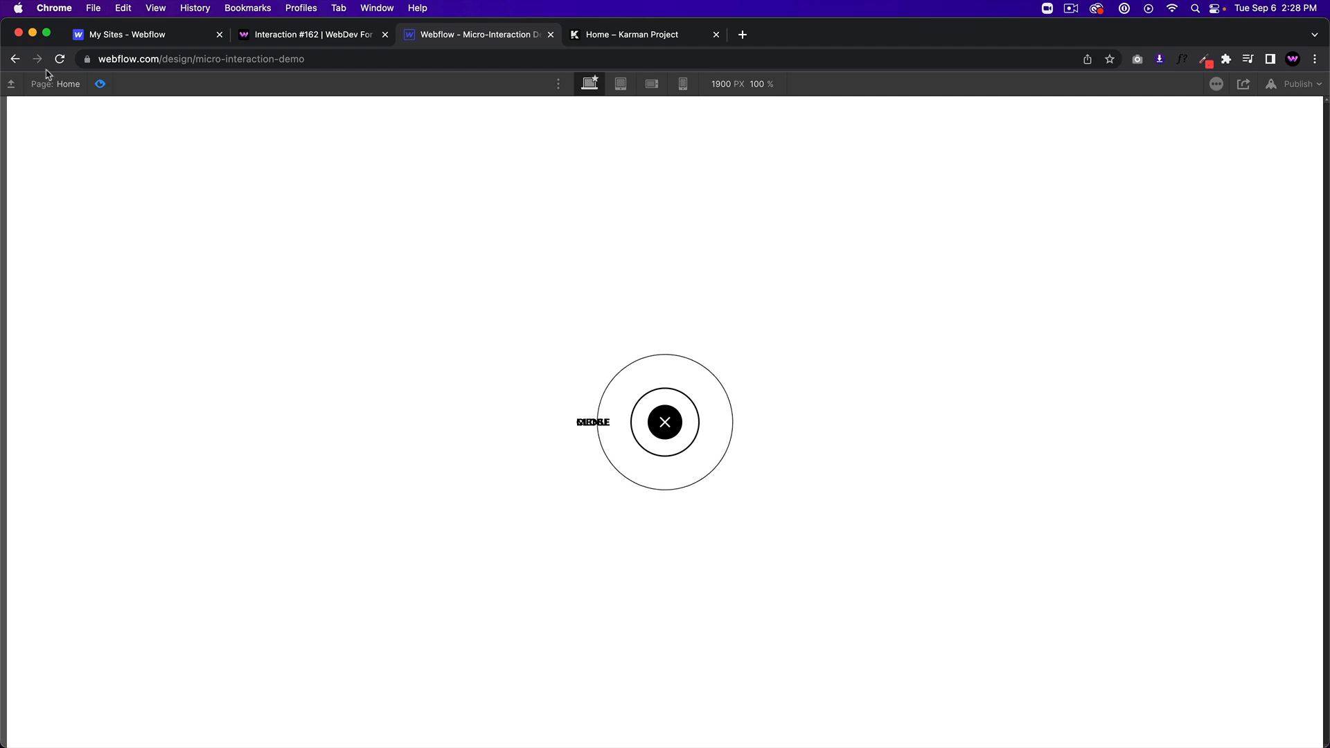
click(101, 84)
- Add a move action of 100% on Y for the second 162-menu-close-text and set it as the initial state
click(591, 416)
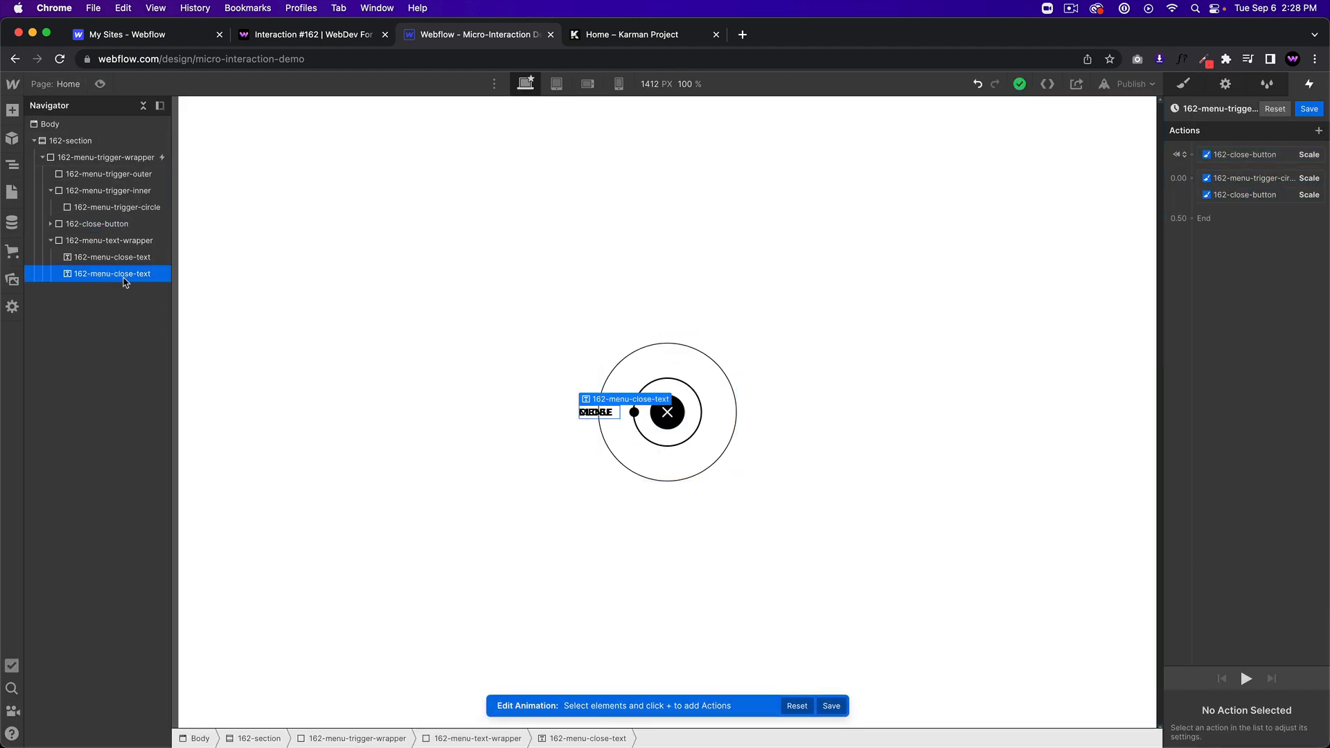
drag(235, 278, 1231, 211)
click(1240, 246)
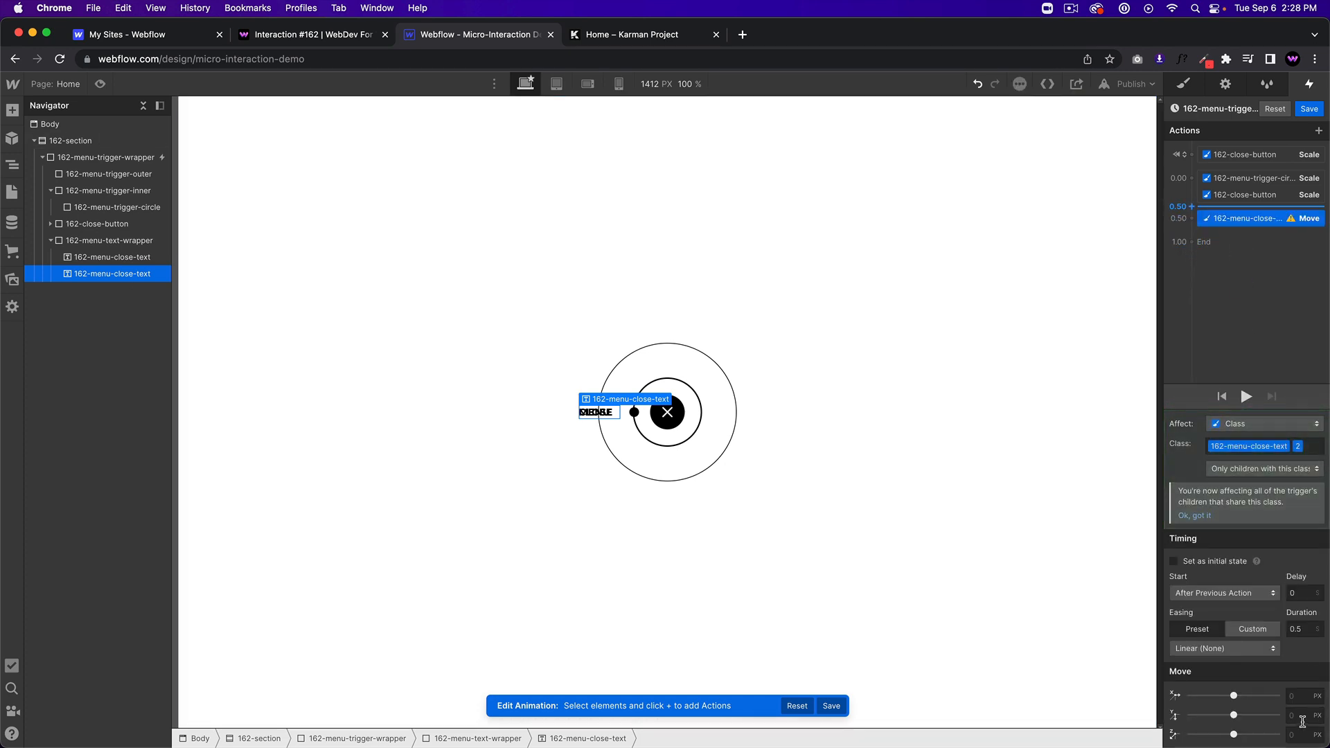
click(1301, 715)
text(100%)
click(1191, 562)
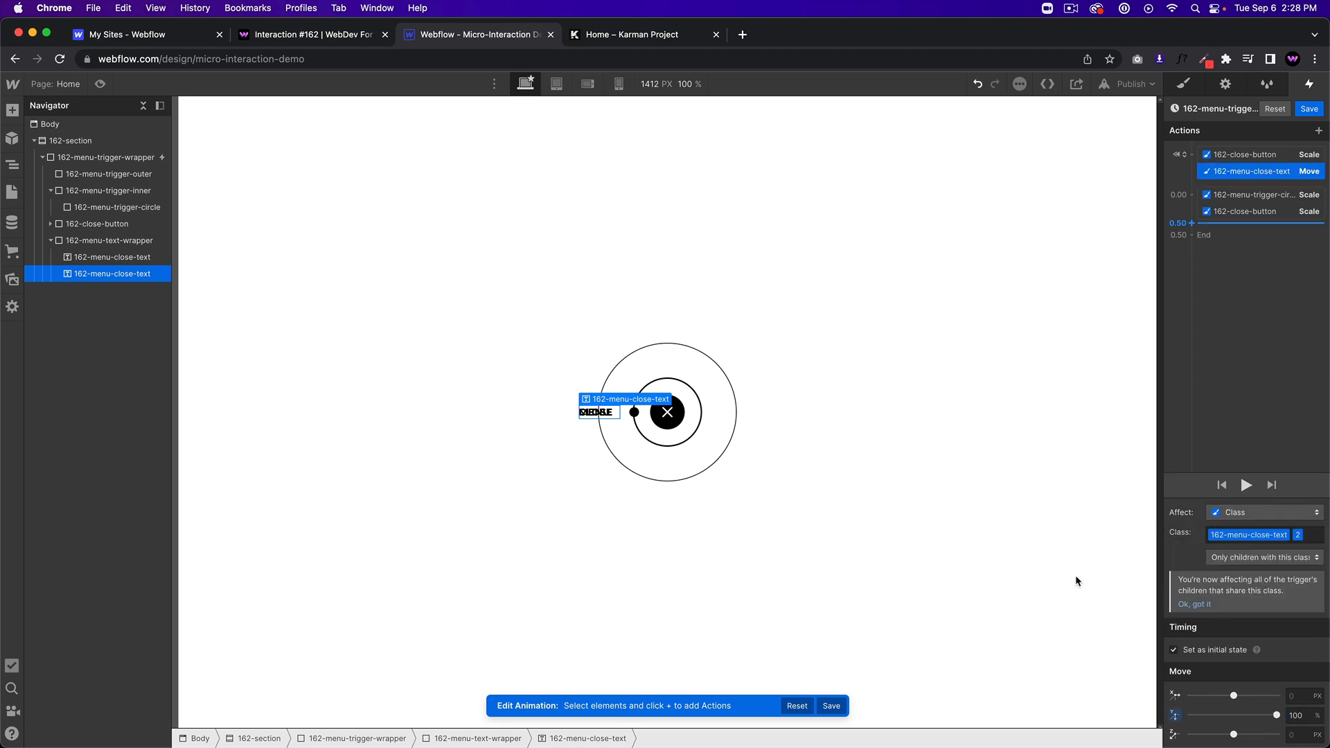
- Add a move action of -100% on Y for the first 162-menu-close-text at the end of the animation
click(121, 258)
click(1239, 234)
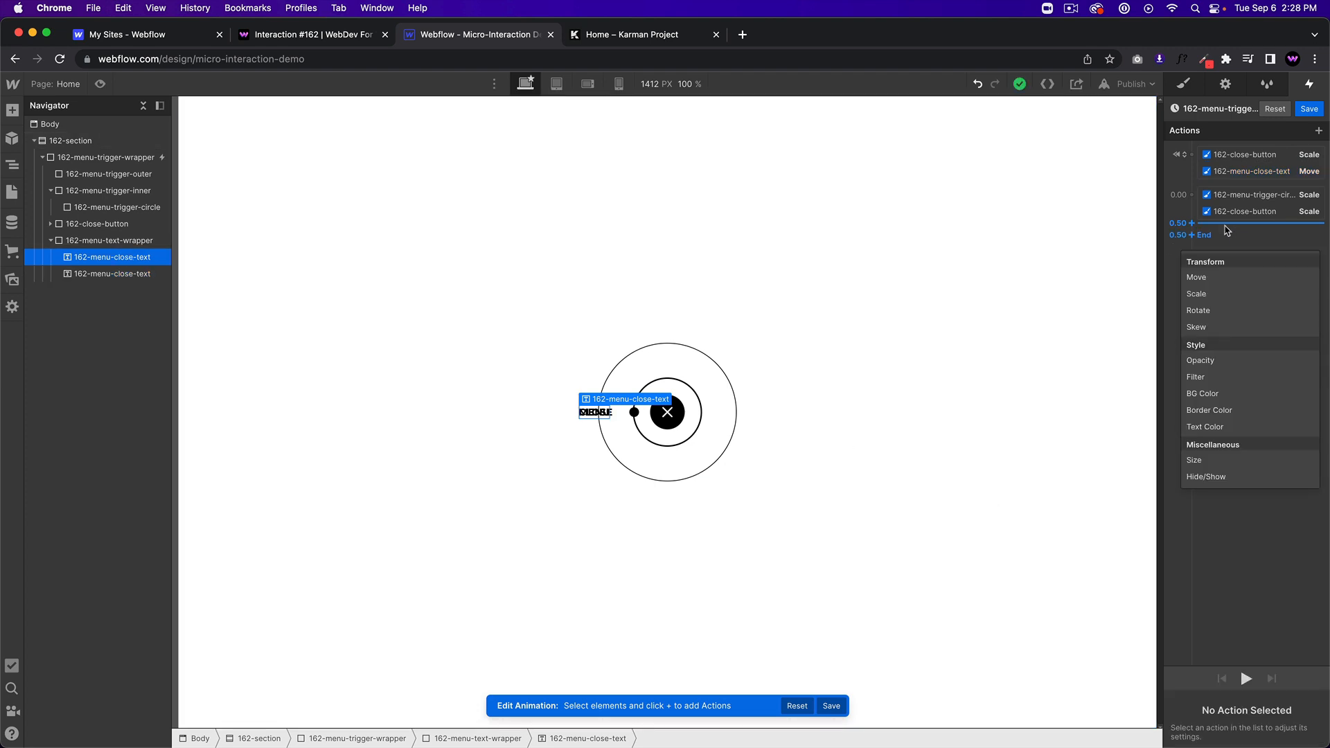
click(1197, 277)
click(1305, 716)
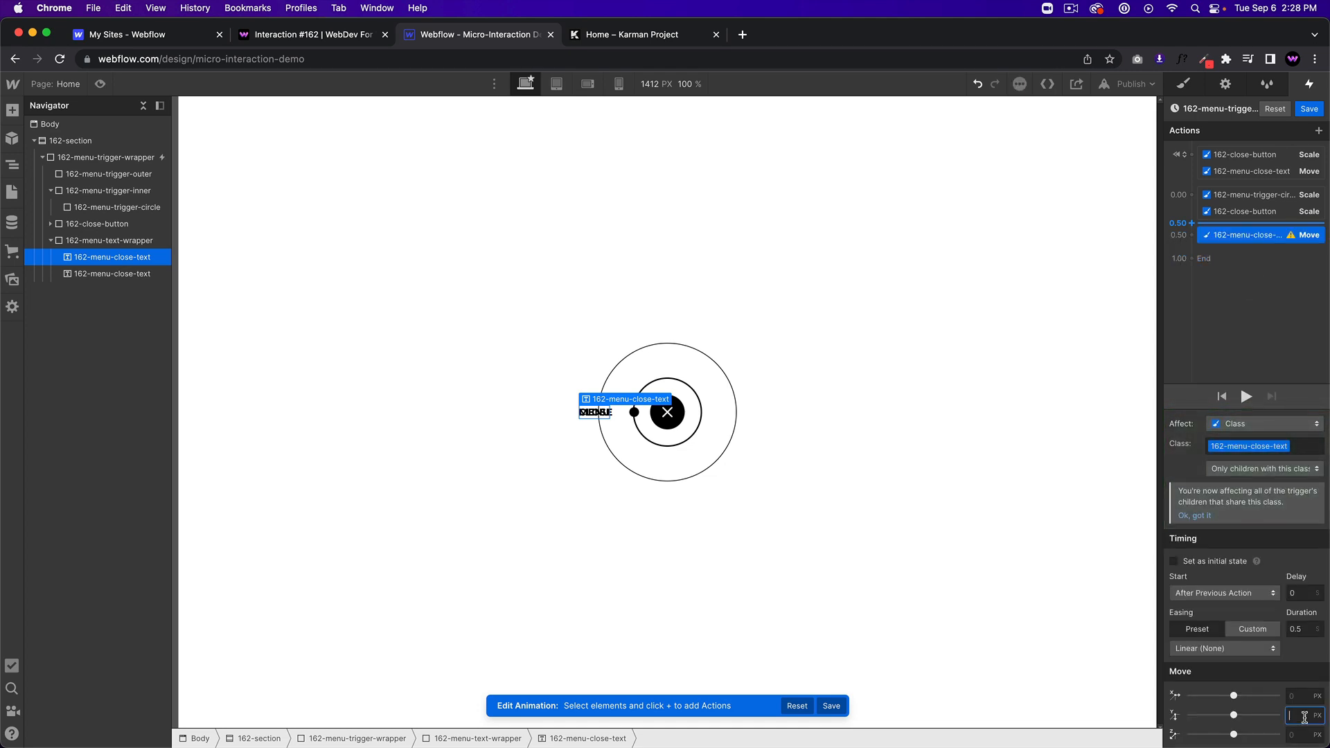
text(-100%)
key(Return)
- Make the first text's move action start with the previous action and change its easing
drag(1239, 237, 1243, 217)
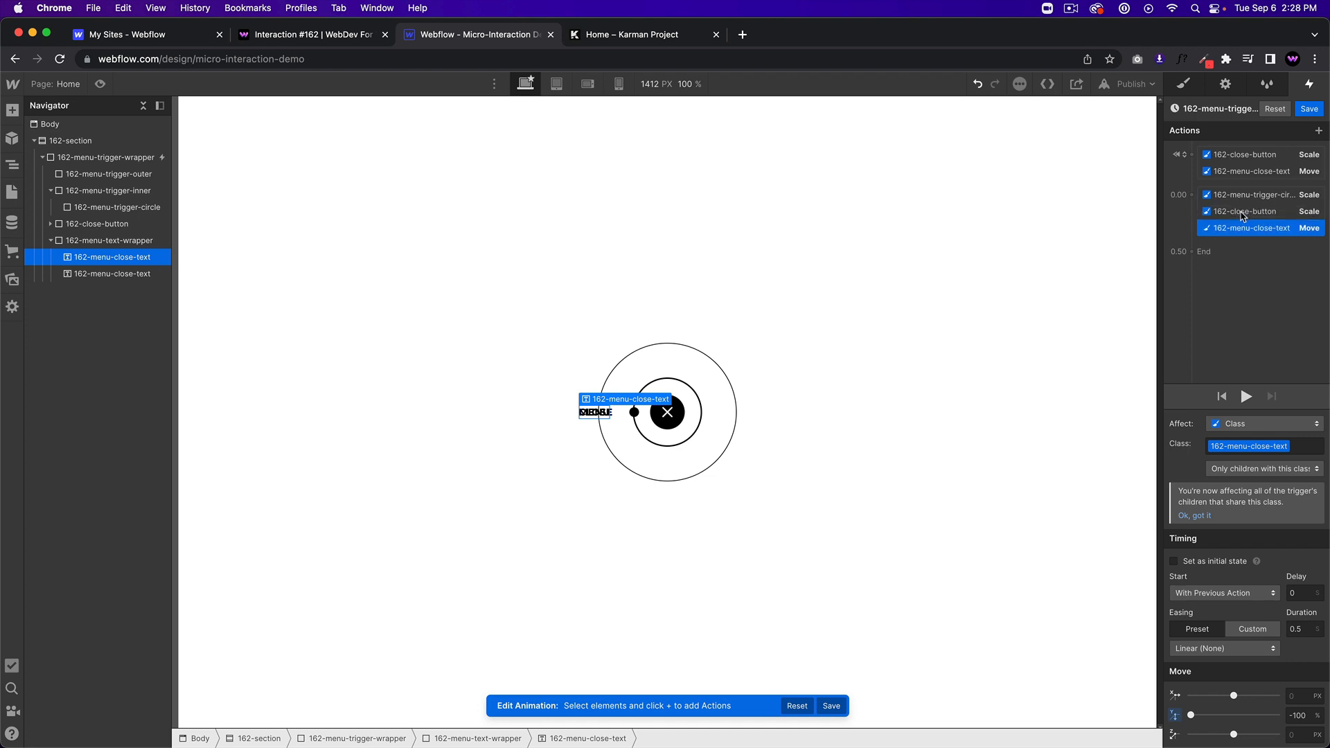
click(1224, 649)
click(1219, 132)
- Add a move action of 0% on Y for the second 162-menu-close-text with Ease easing, starting with the previous action
click(101, 273)
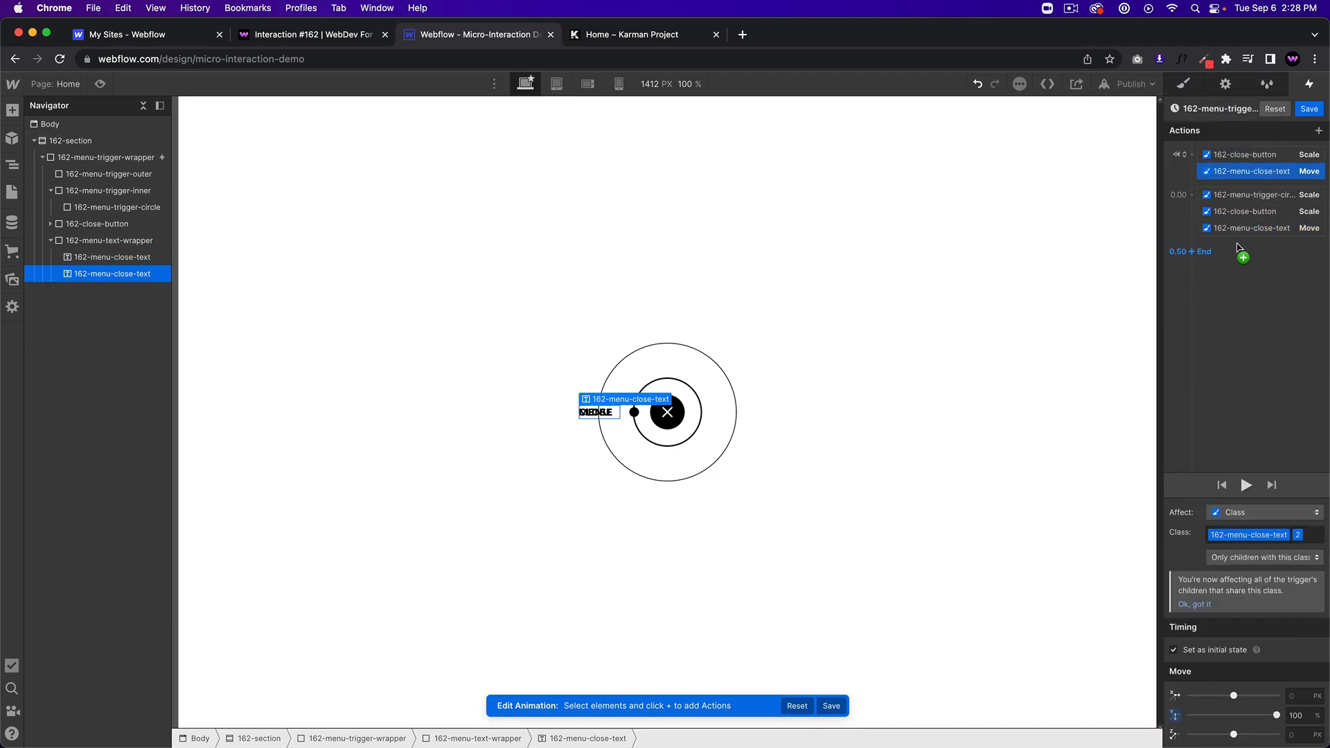
click(1240, 240)
click(1242, 278)
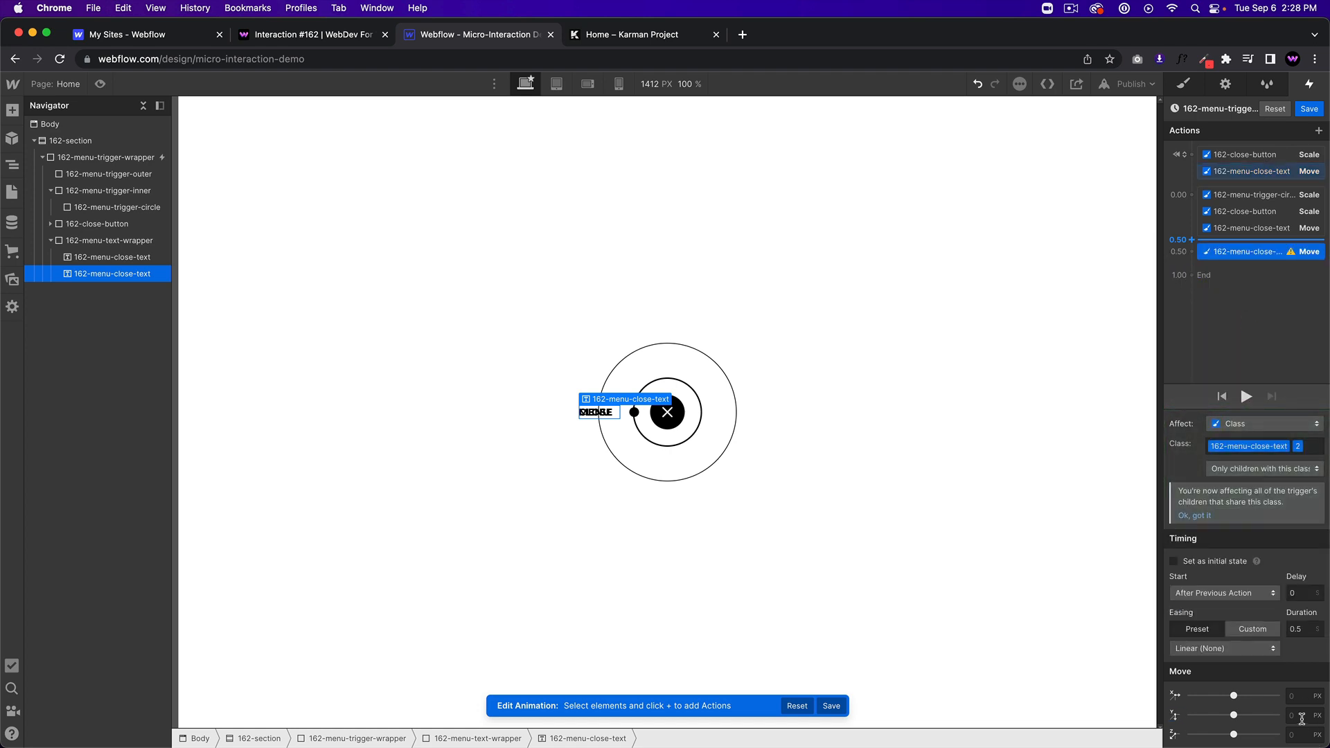
text(0%)
click(1223, 650)
click(1229, 117)
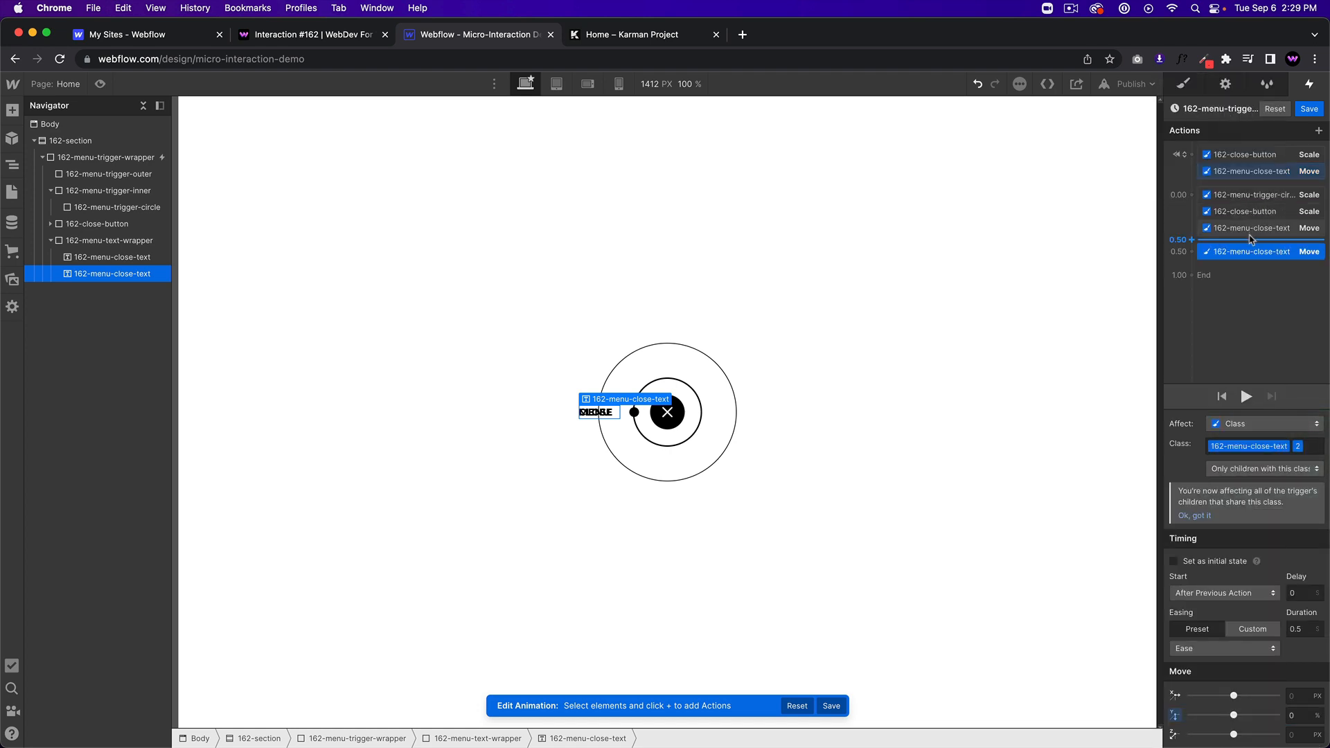
drag(1251, 240, 1250, 235)
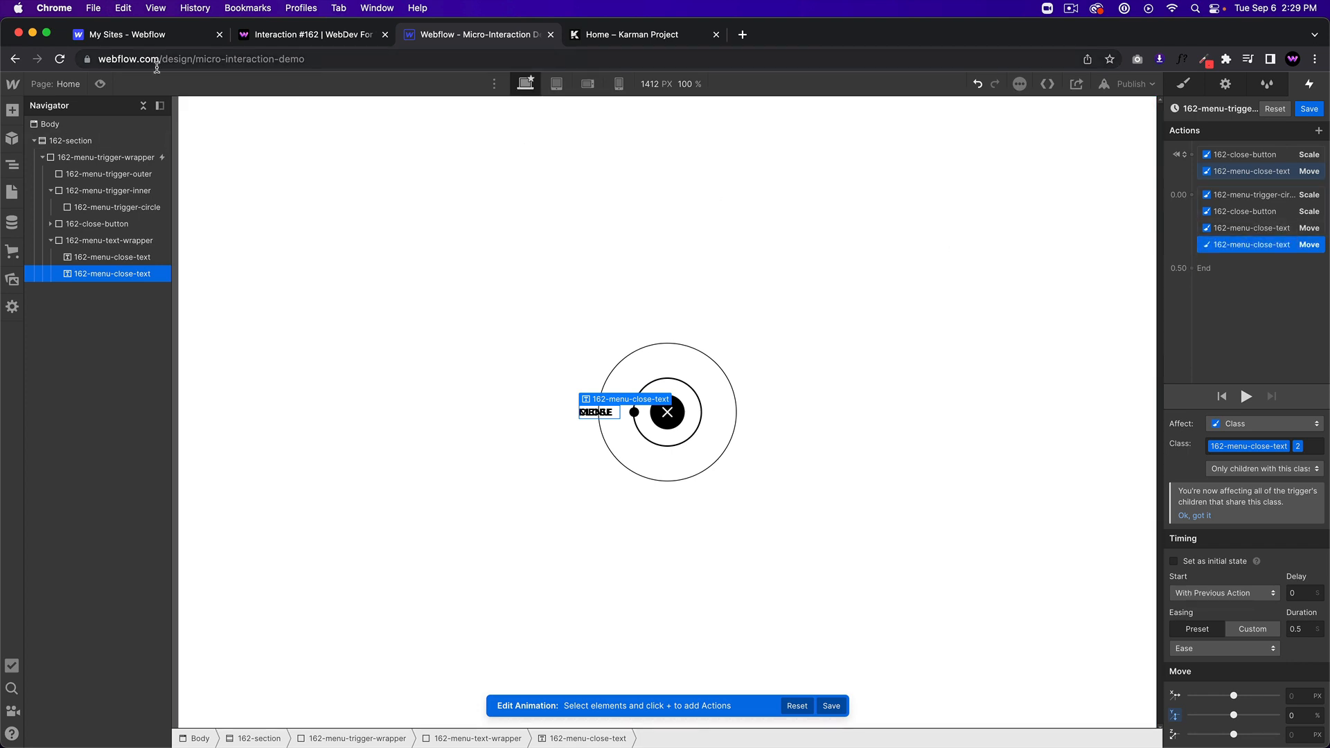
- Preview the page and trigger the menu to test the text movement on first click
click(99, 84)
click(667, 435)
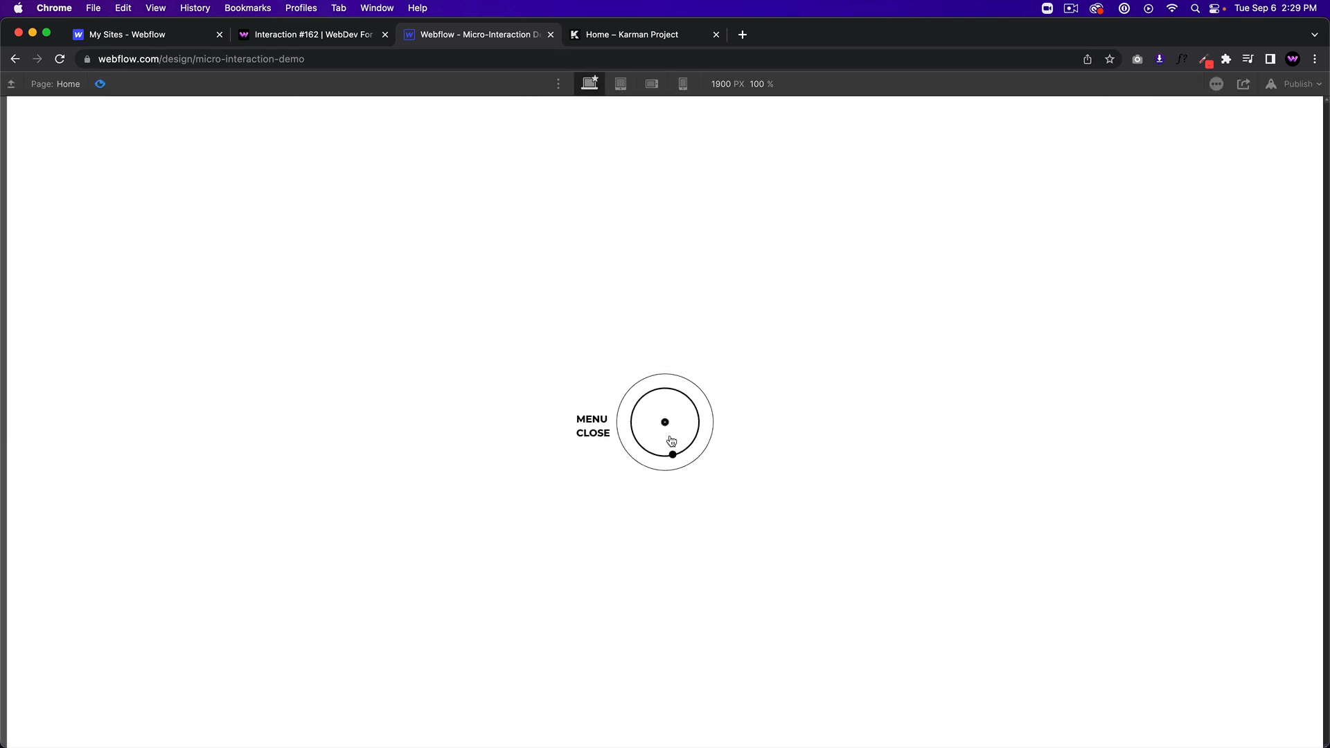
click(99, 84)
- Set the overflow of 162-menu-text-wrapper to hidden
click(1184, 84)
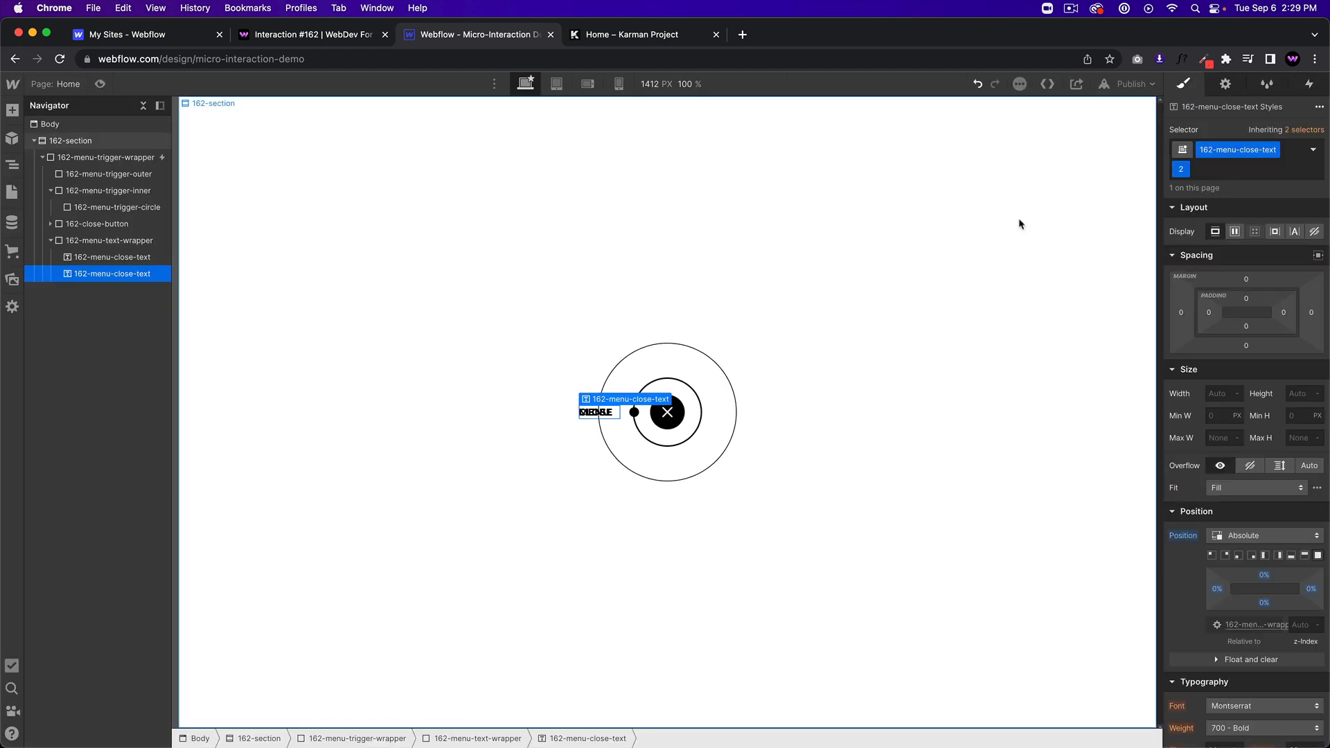
click(108, 244)
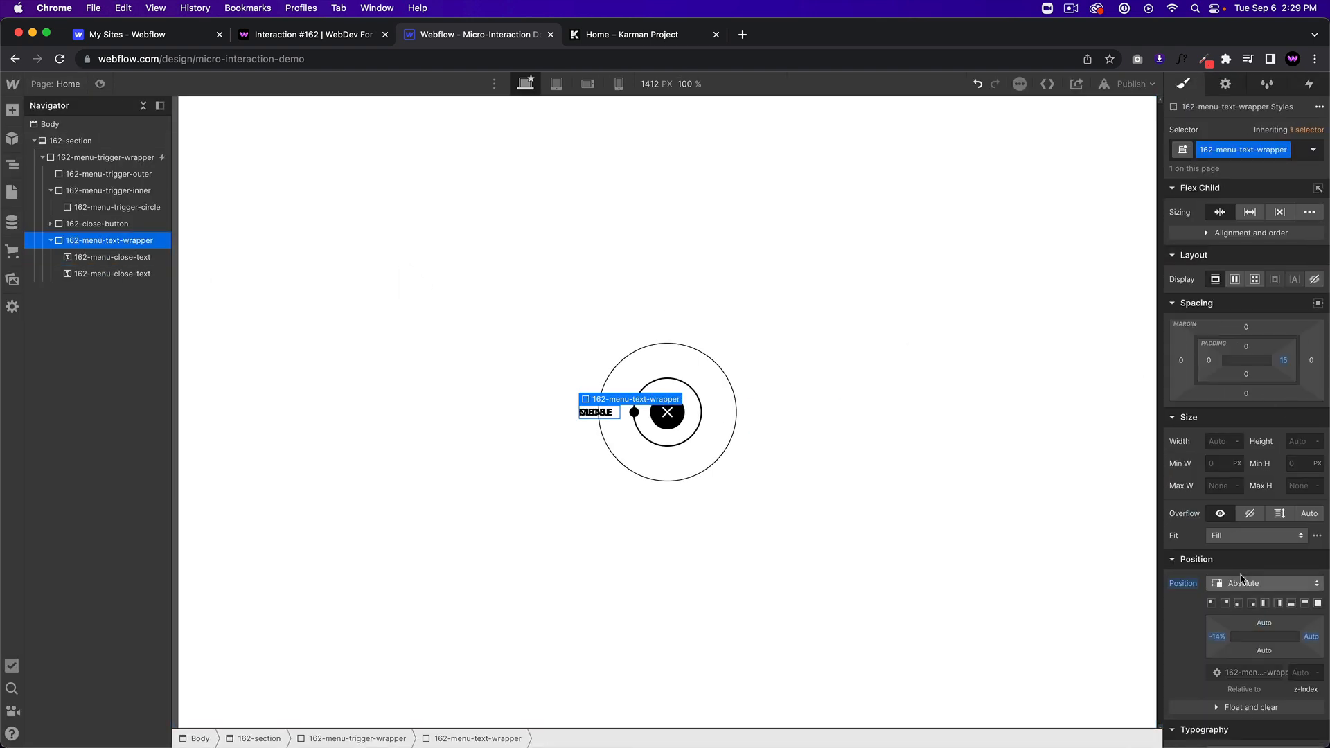
click(1249, 516)
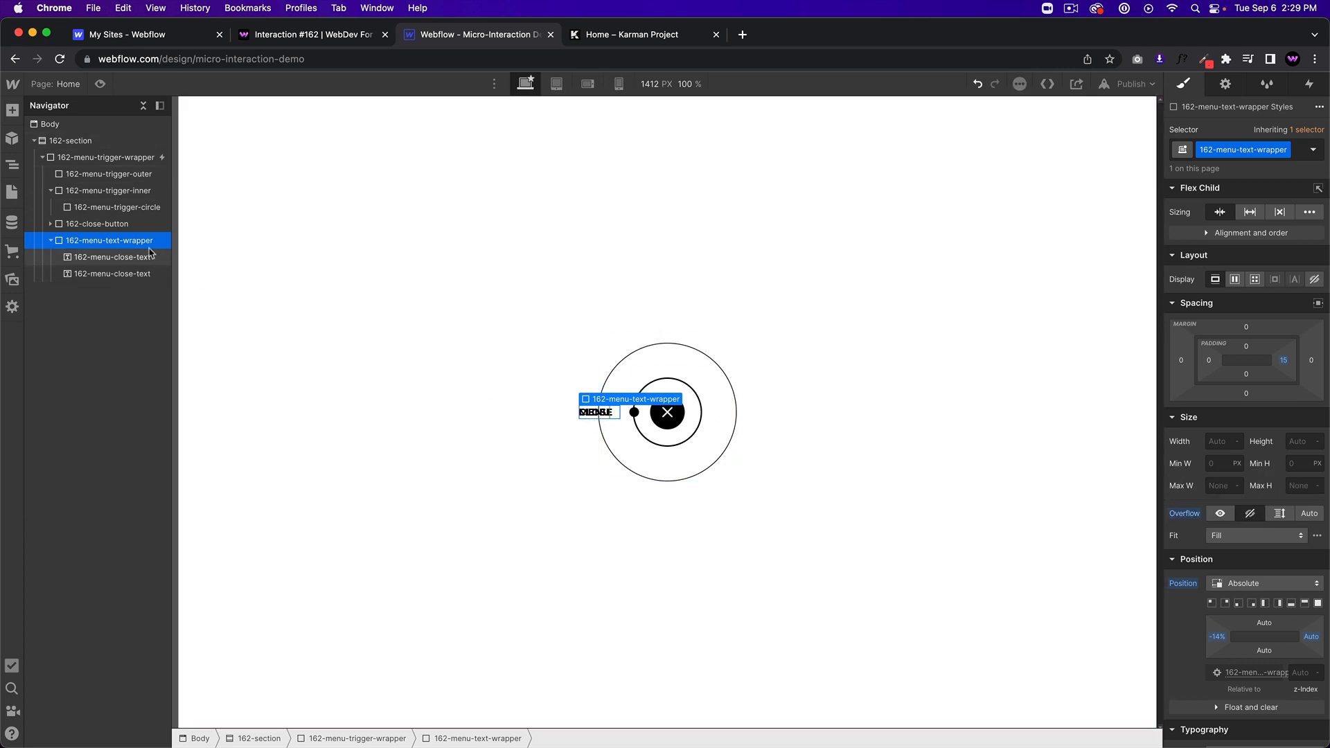
- Preview the page and trigger the menu to test the text swap on first click
click(101, 84)
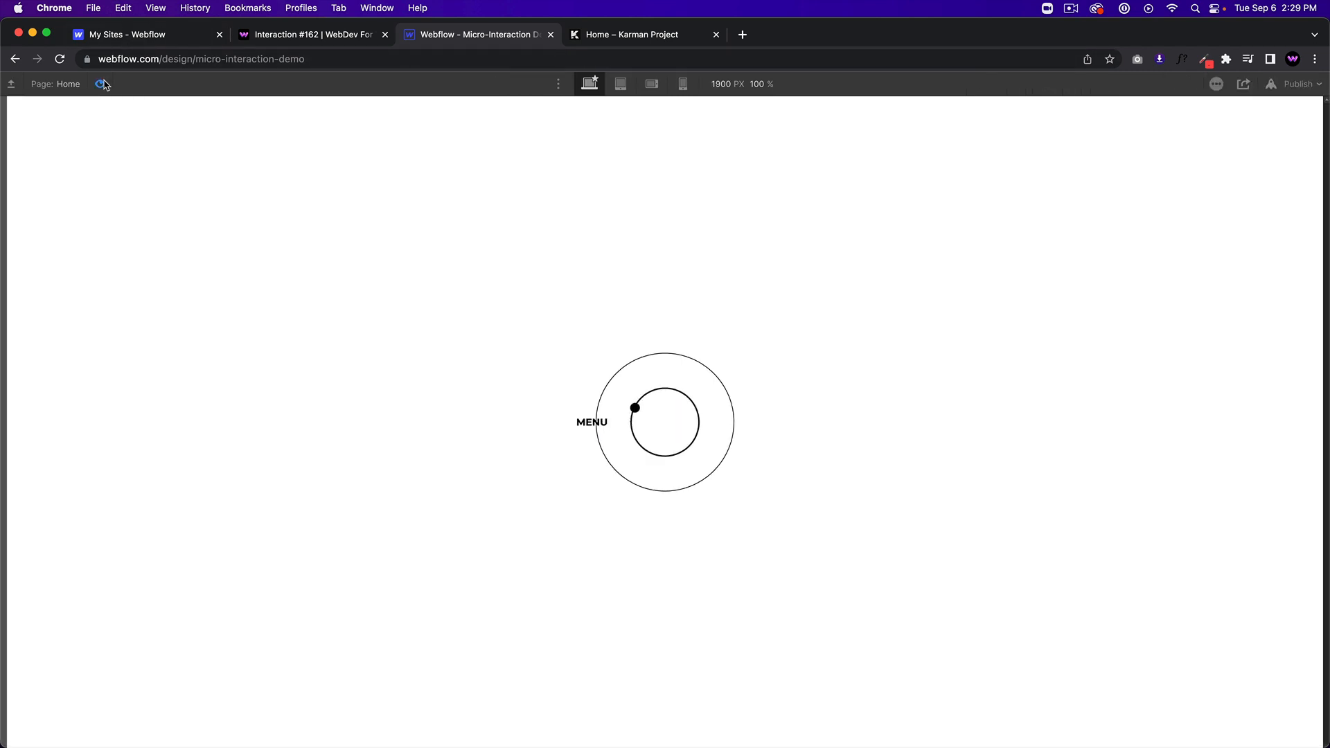
click(587, 426)
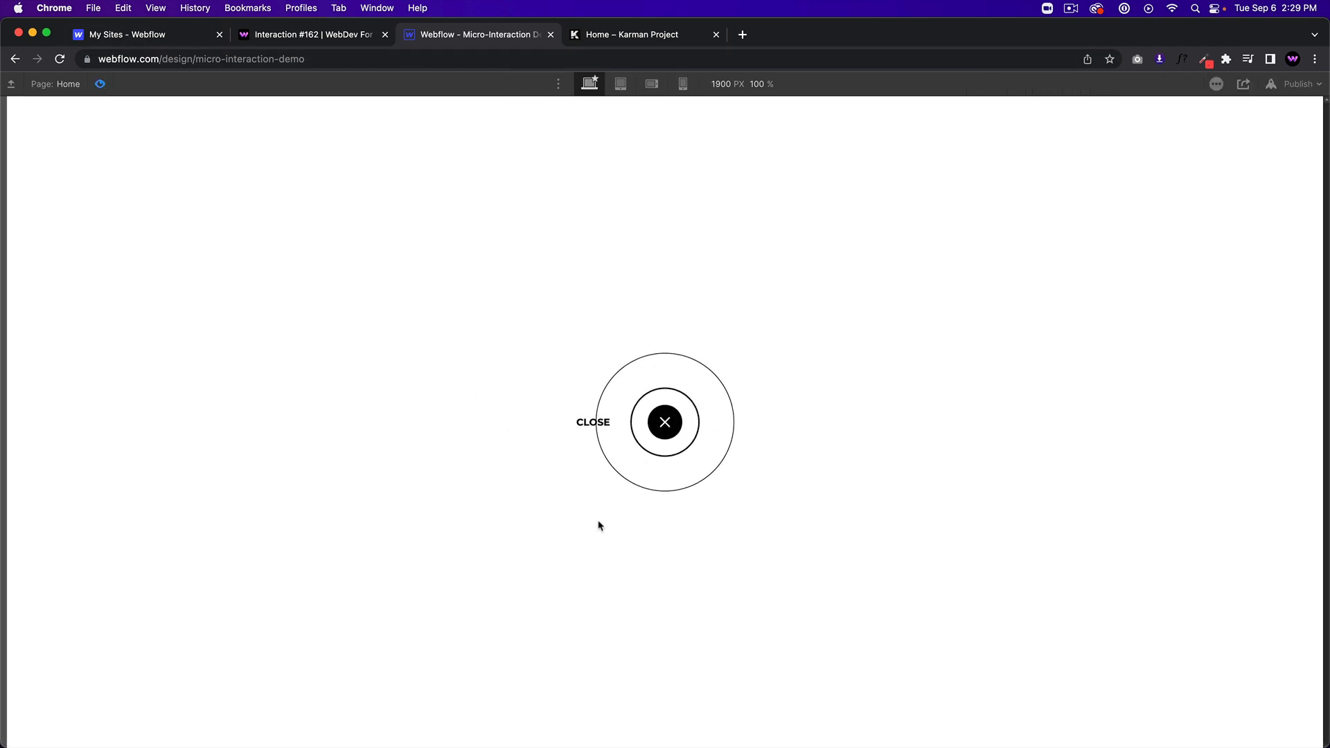
double_click(98, 85)
click(588, 423)
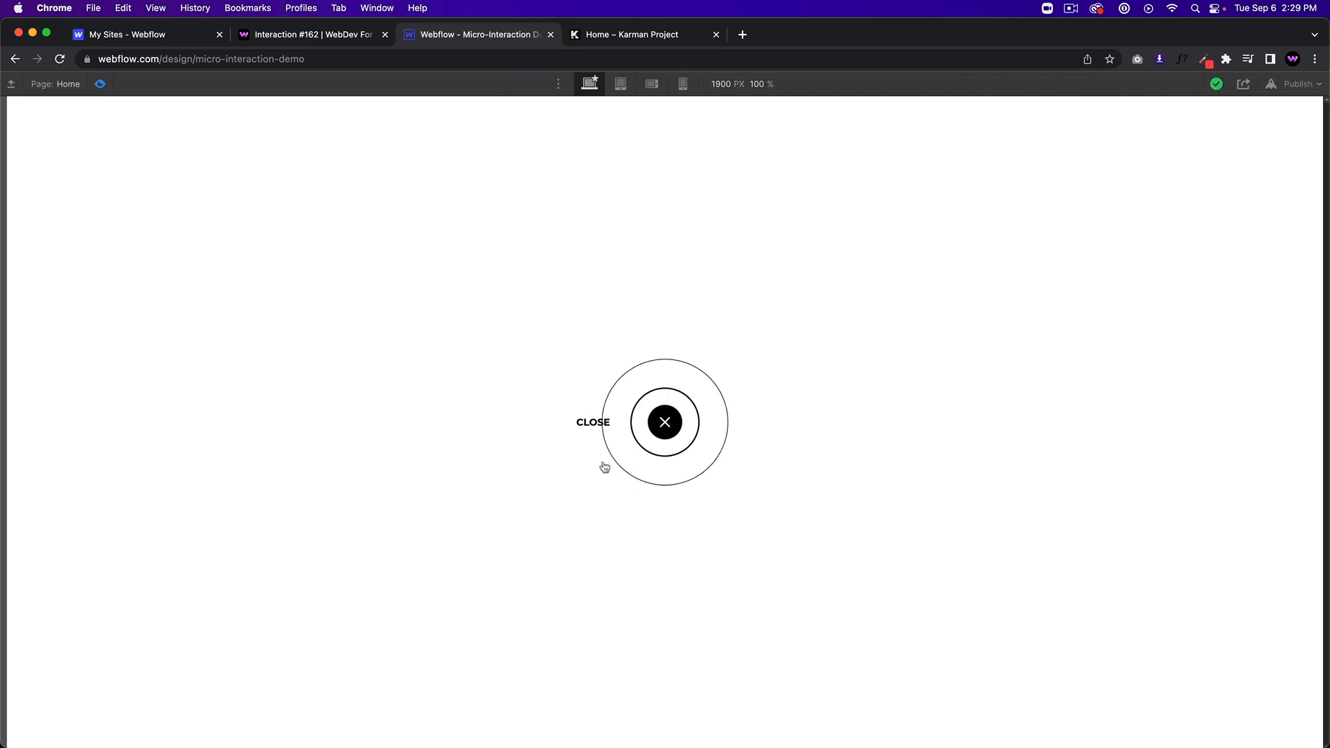
click(99, 84)
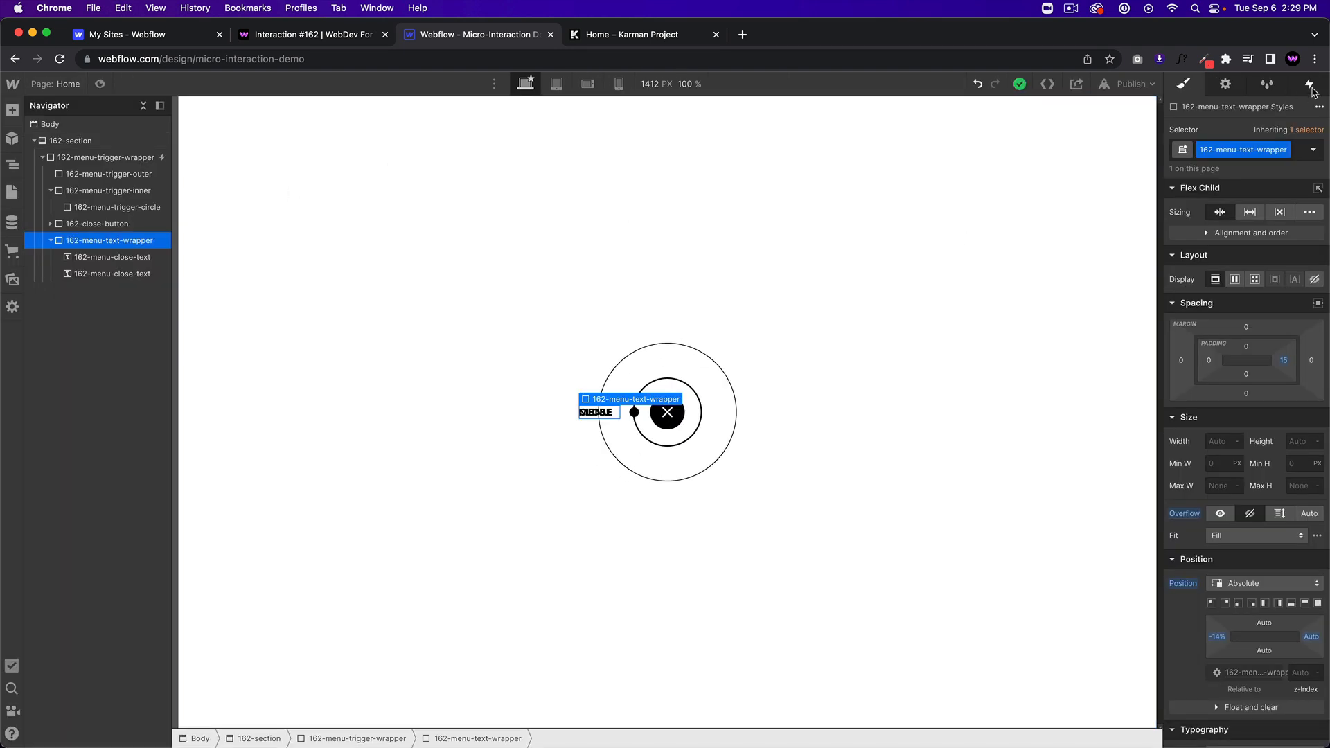
- In the mouse click trigger of 162-menu-trigger-wrapper, set the second-click action to start an animation
click(1310, 84)
click(126, 175)
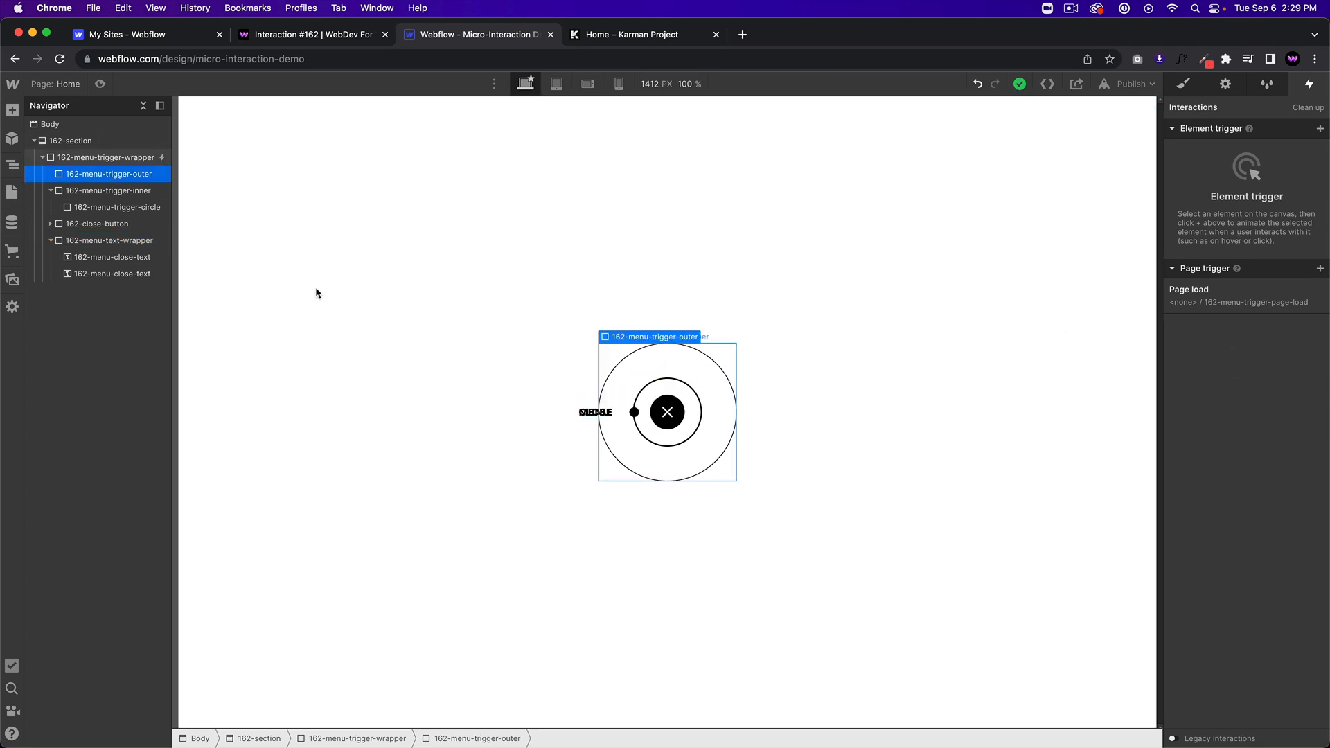
click(125, 163)
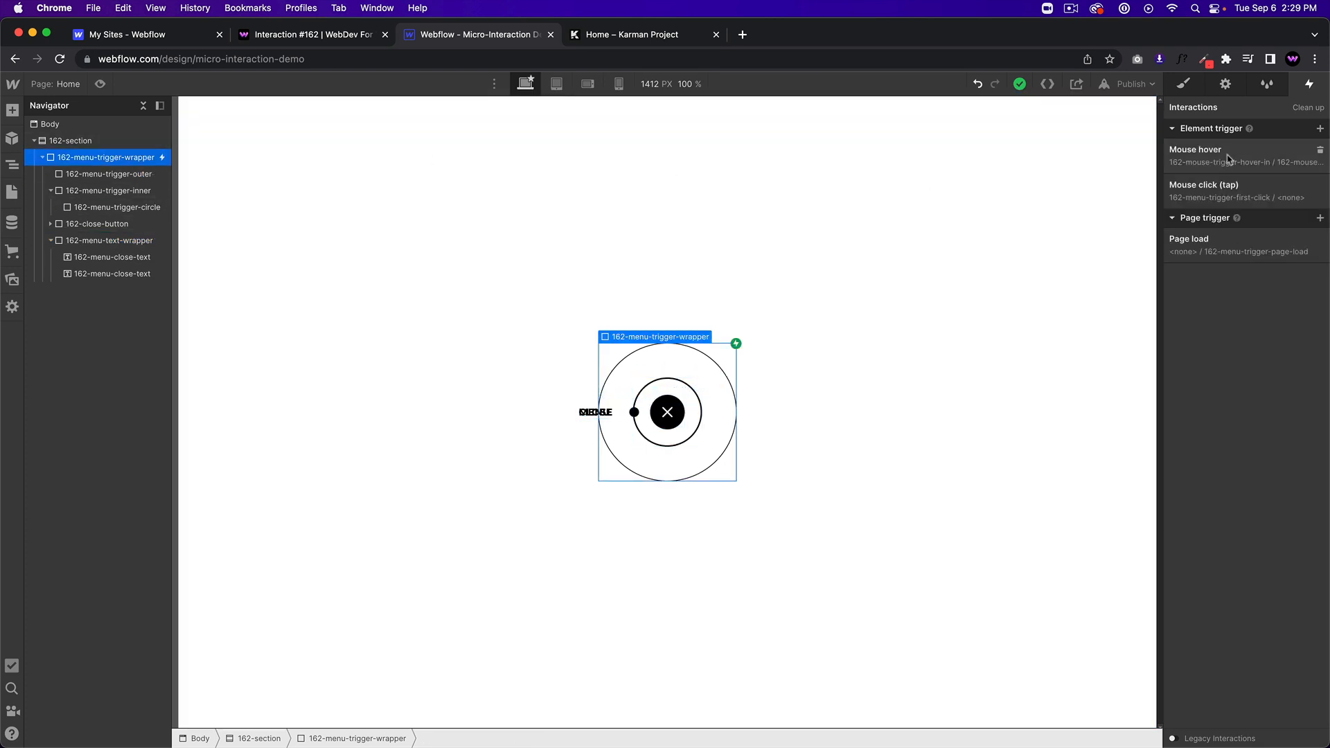
click(1259, 199)
click(1258, 389)
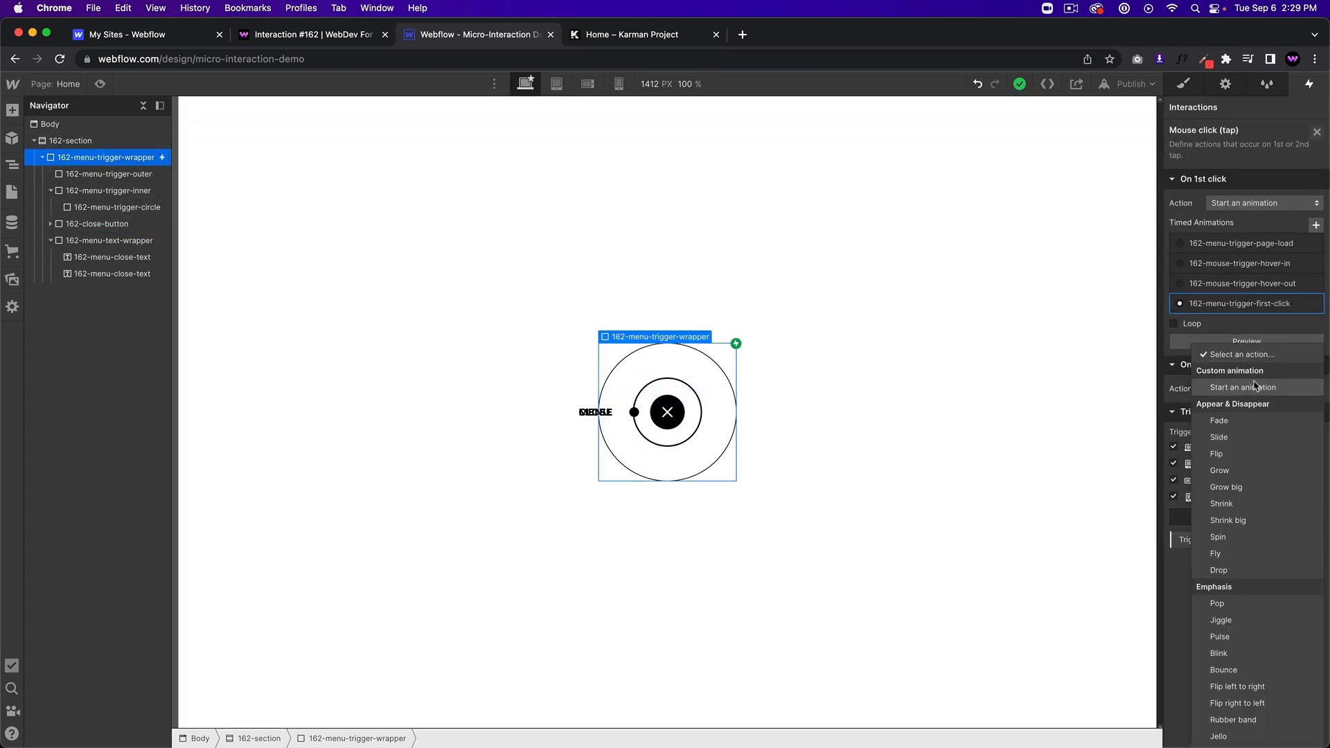
click(1257, 386)
- Duplicate the 162-menu-trigger-first-click animation for the second click and rename the copy 162-menu-trigger-second-click
click(1313, 489)
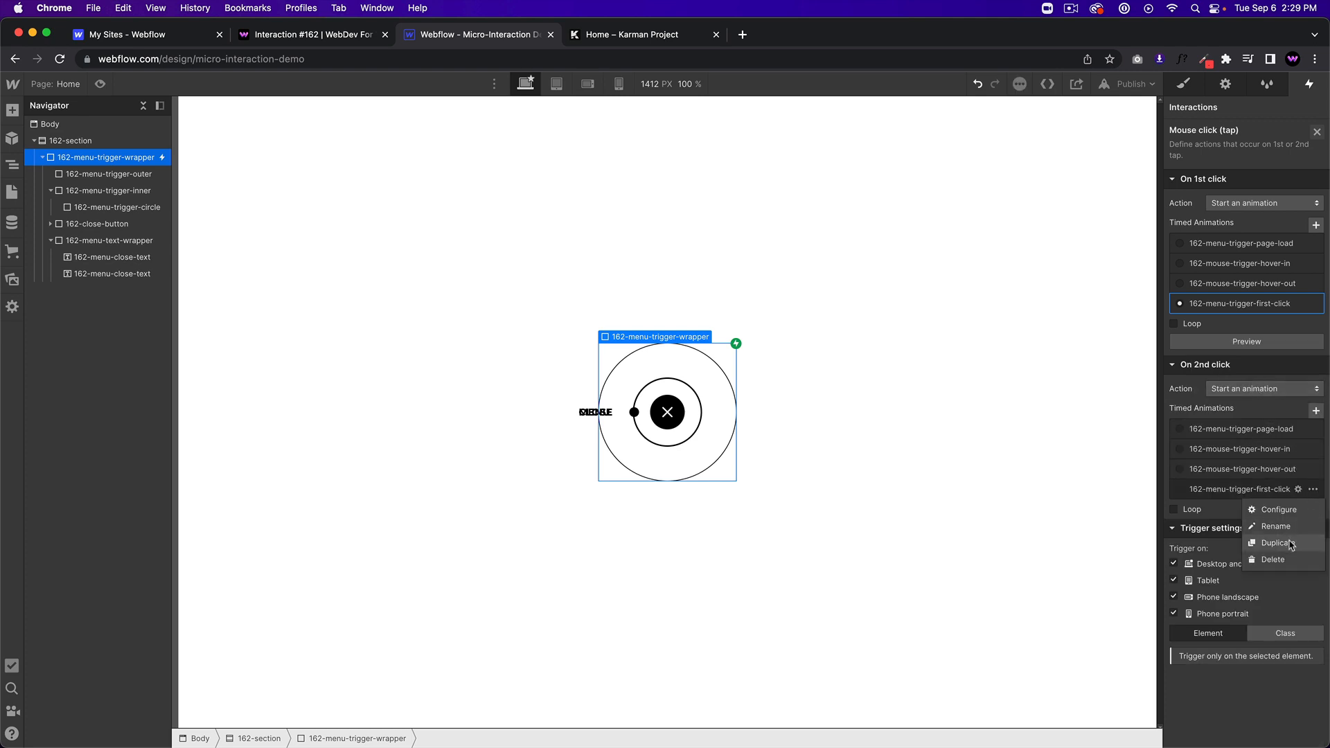
click(1298, 544)
click(1253, 529)
click(1258, 109)
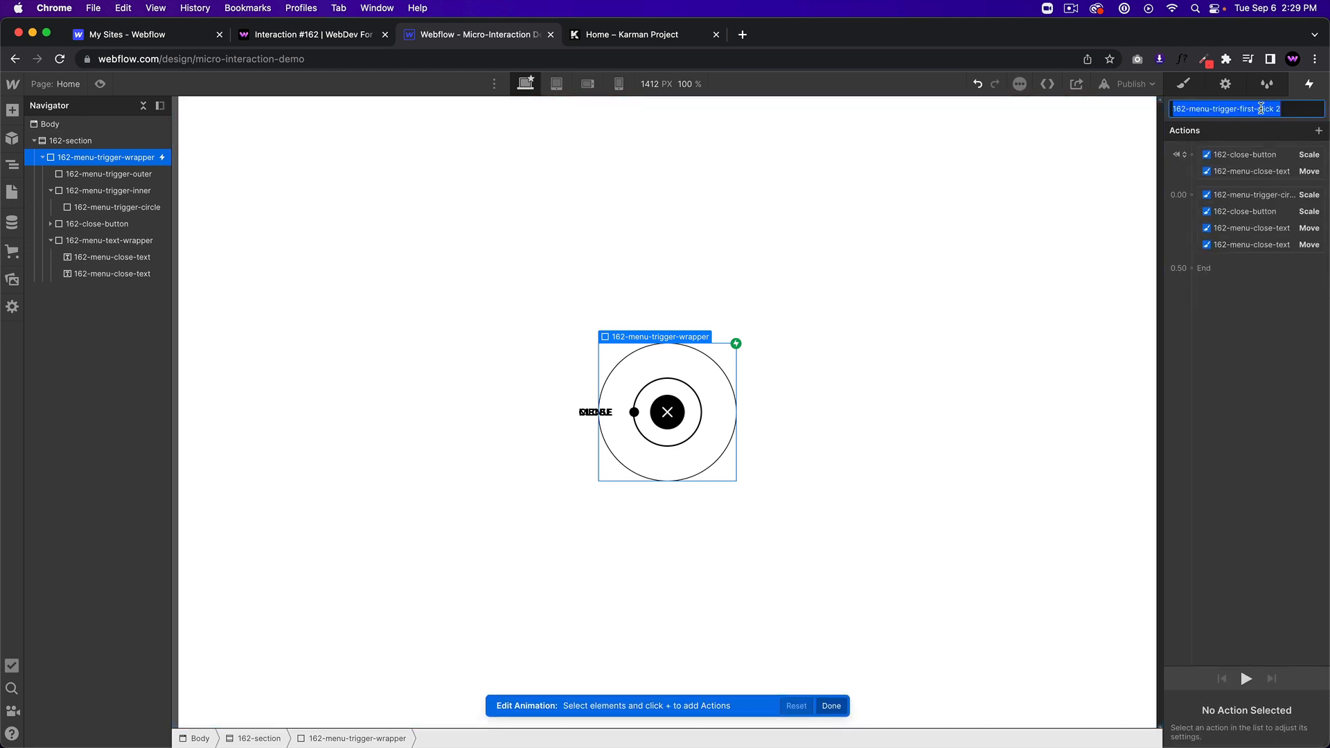
click(1258, 109)
key(shift+super+Right)
text(sec)
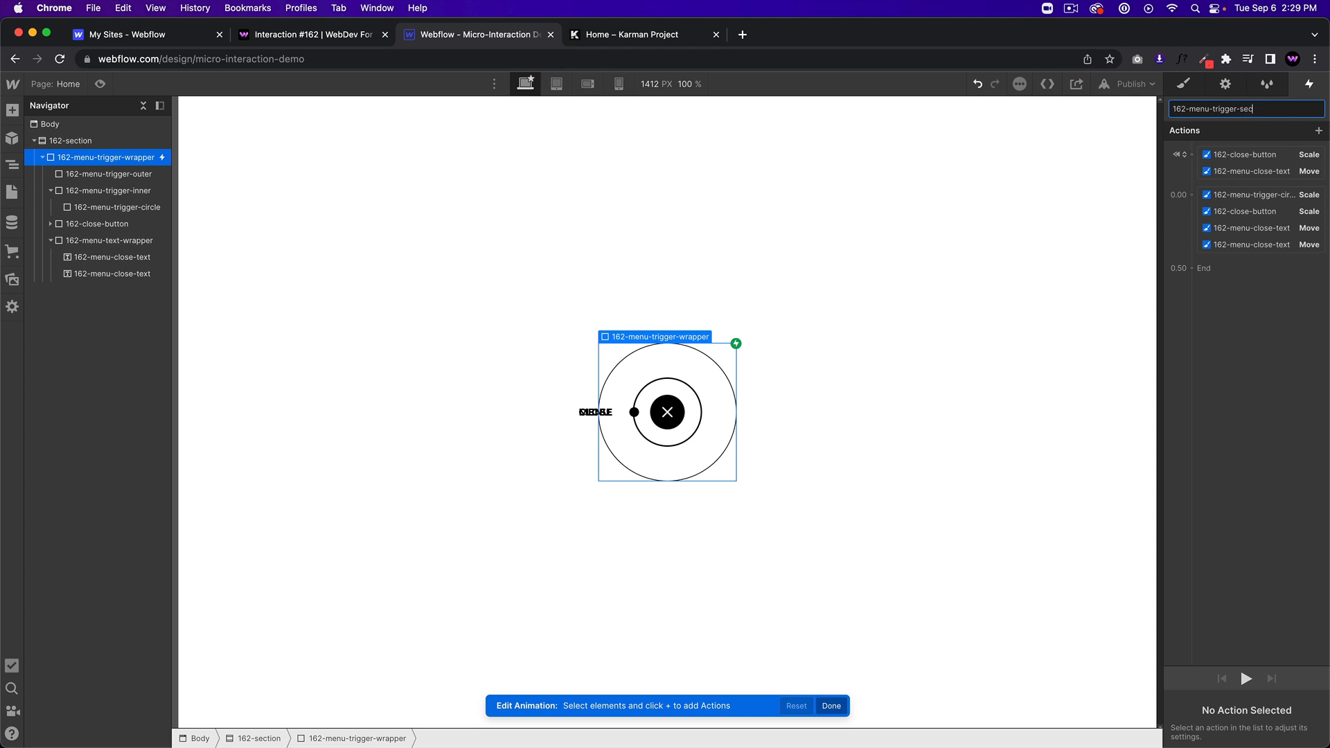
text(ond-click)
key(Return)
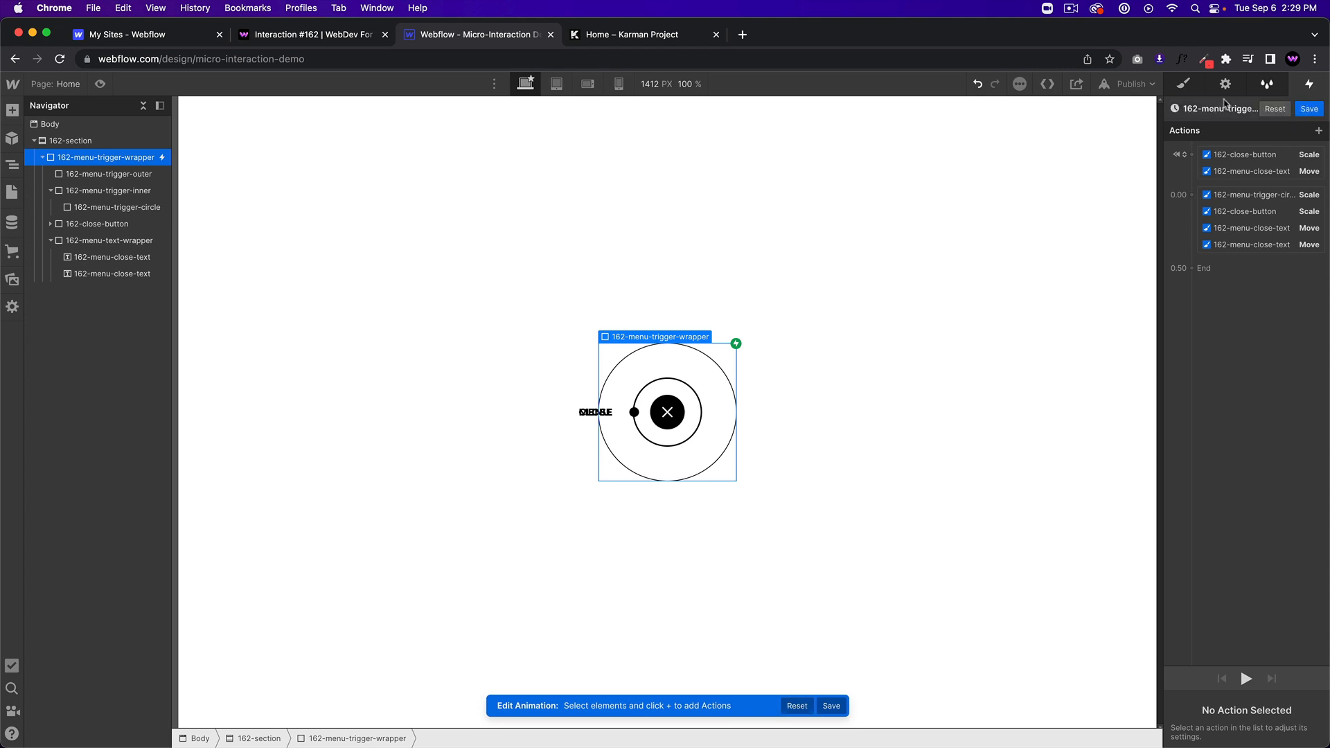
click(1219, 109)
click(1272, 111)
click(1296, 287)
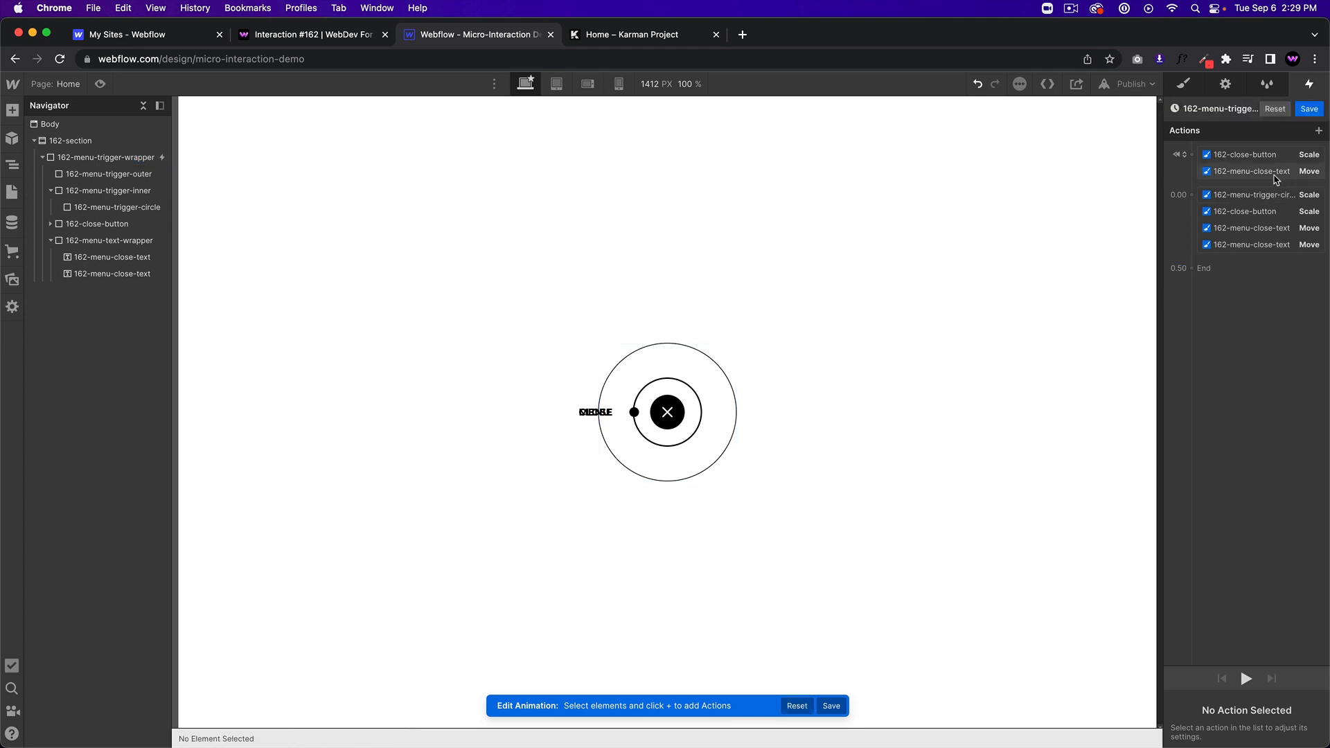
- Delete the two initial-state actions from the second-click animation and reverse the scale actions of 162-menu-trigger-circle and 162-close-button
click(1273, 158)
key(Delete)
key(Delete)
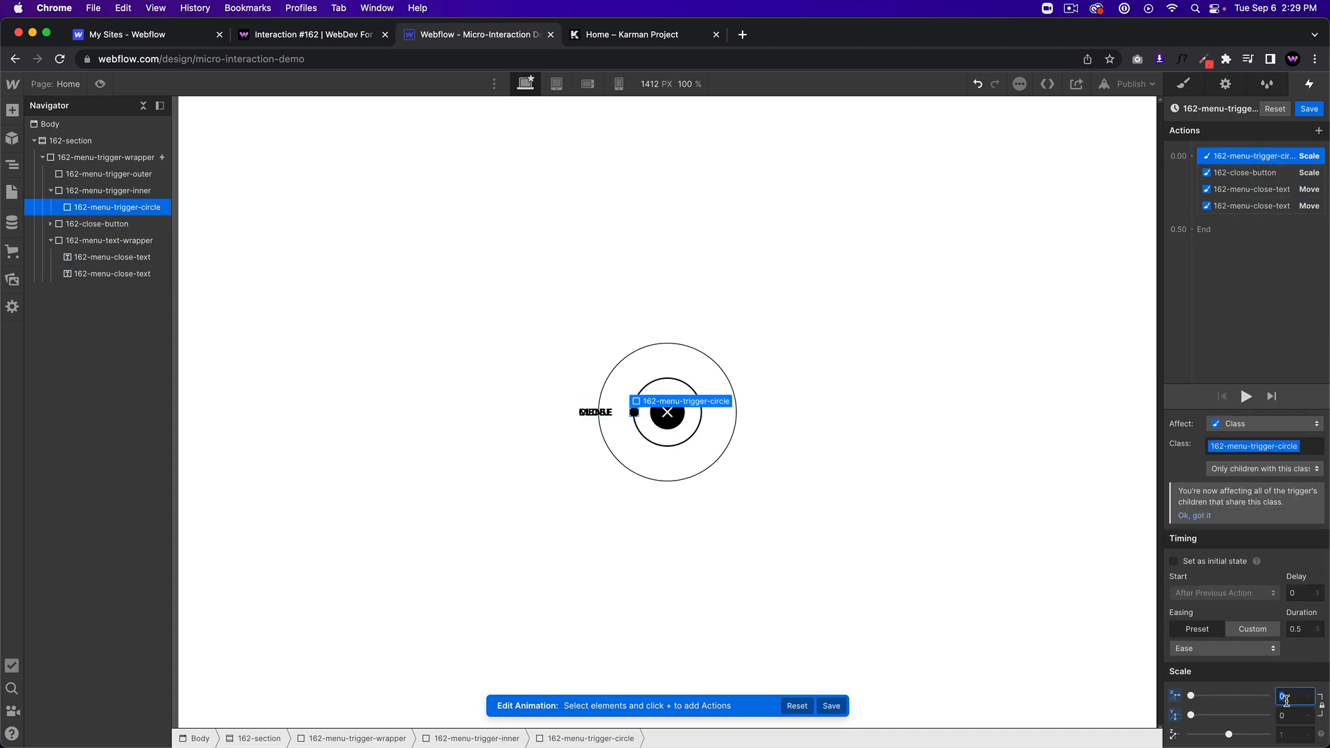
click(1247, 173)
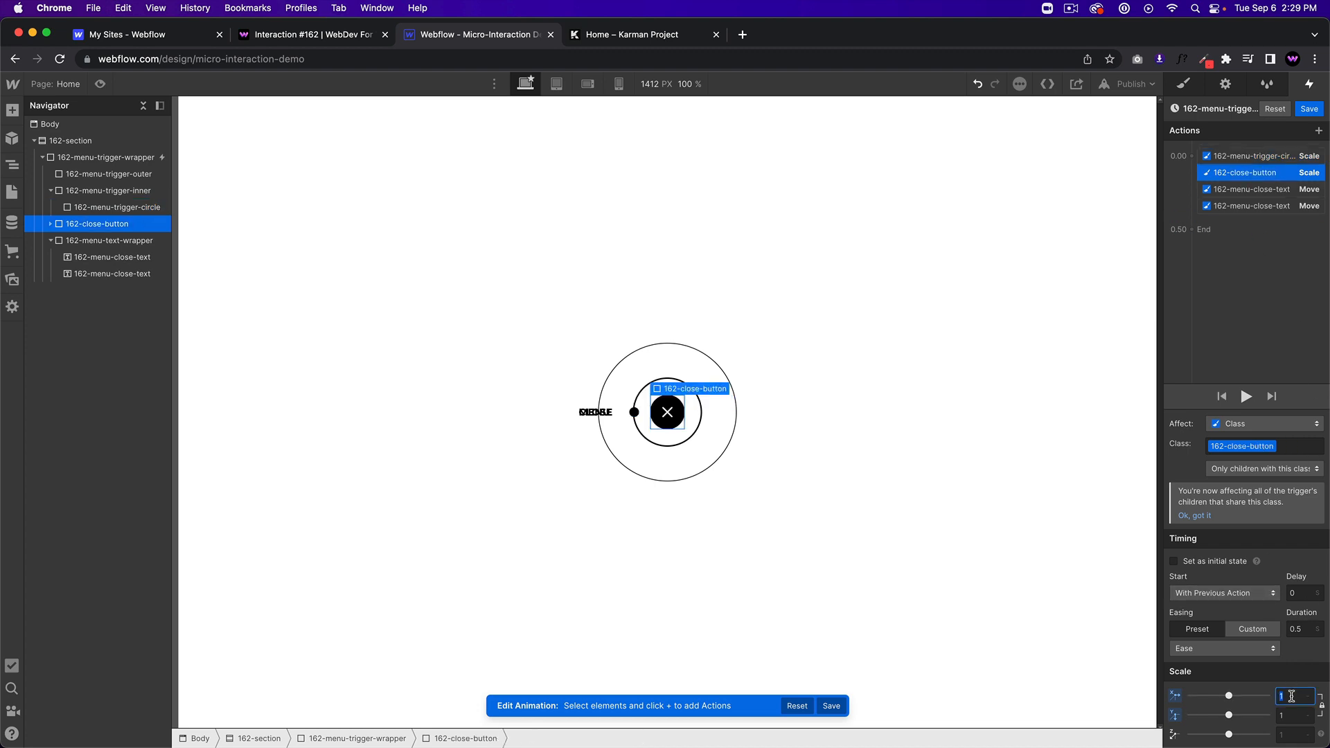
- Set the Y move to 0% for the first 162-menu-close-text and 100% for the second in the second-click animation
click(1247, 190)
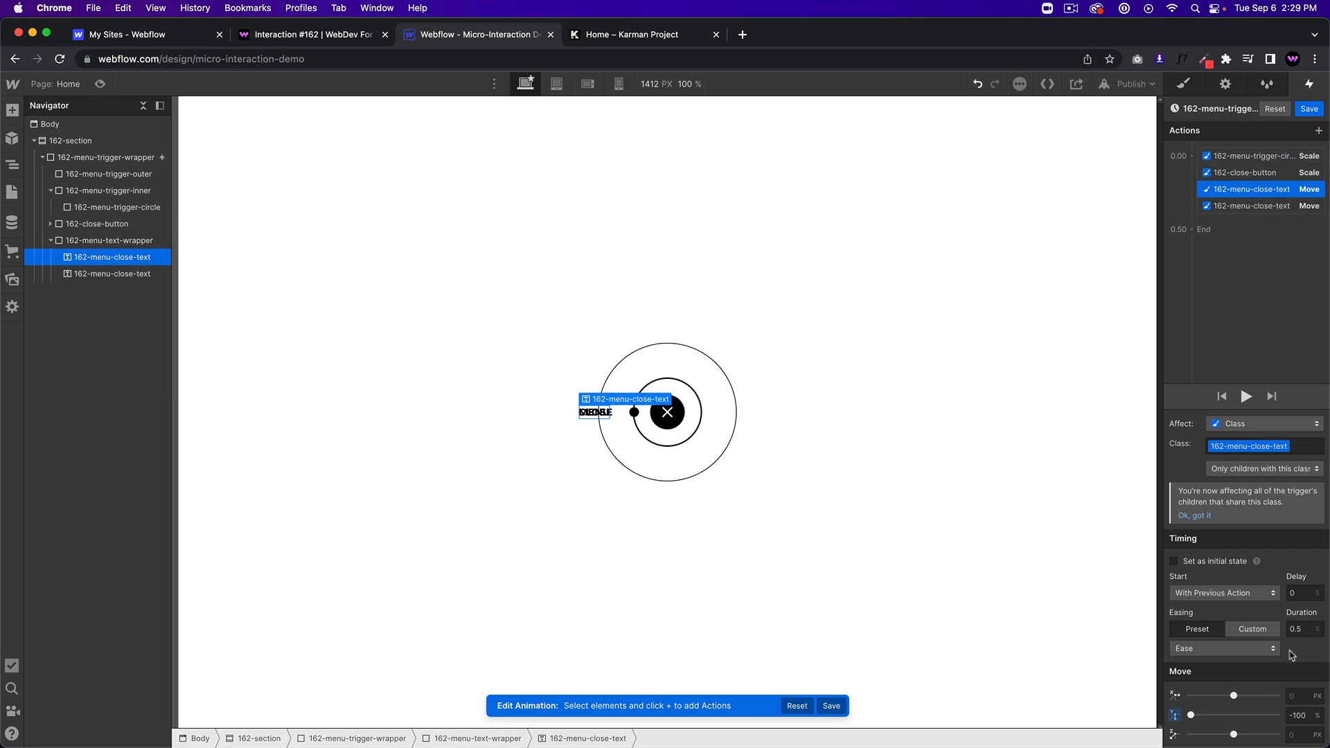
key(Return)
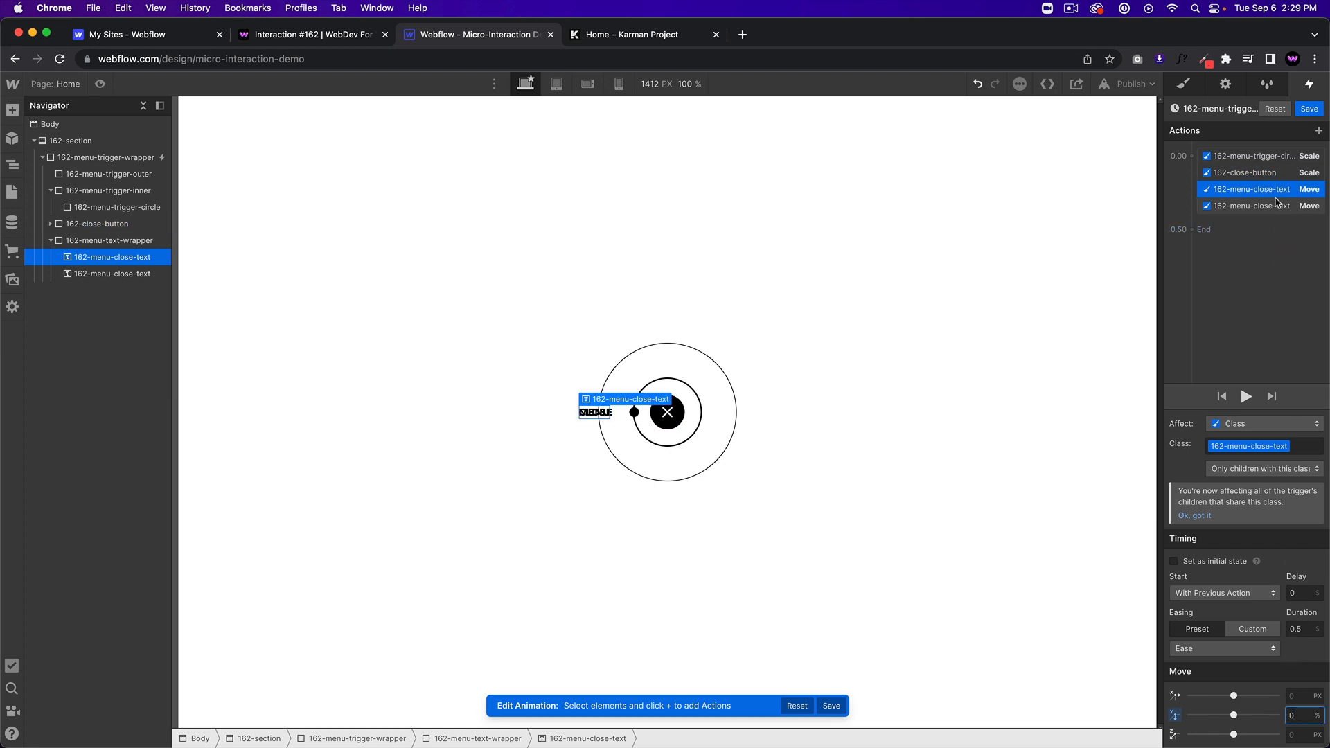
click(1271, 206)
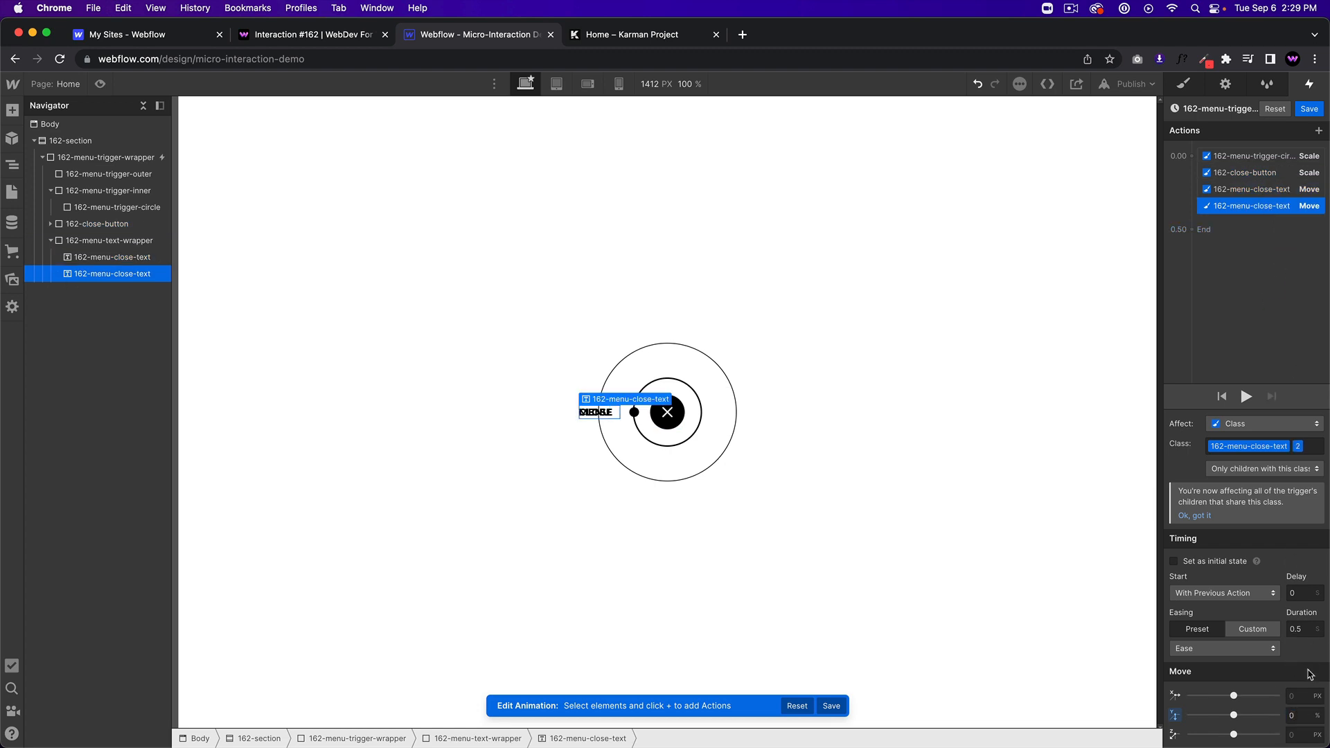
click(1299, 715)
text(100)
key(Return)
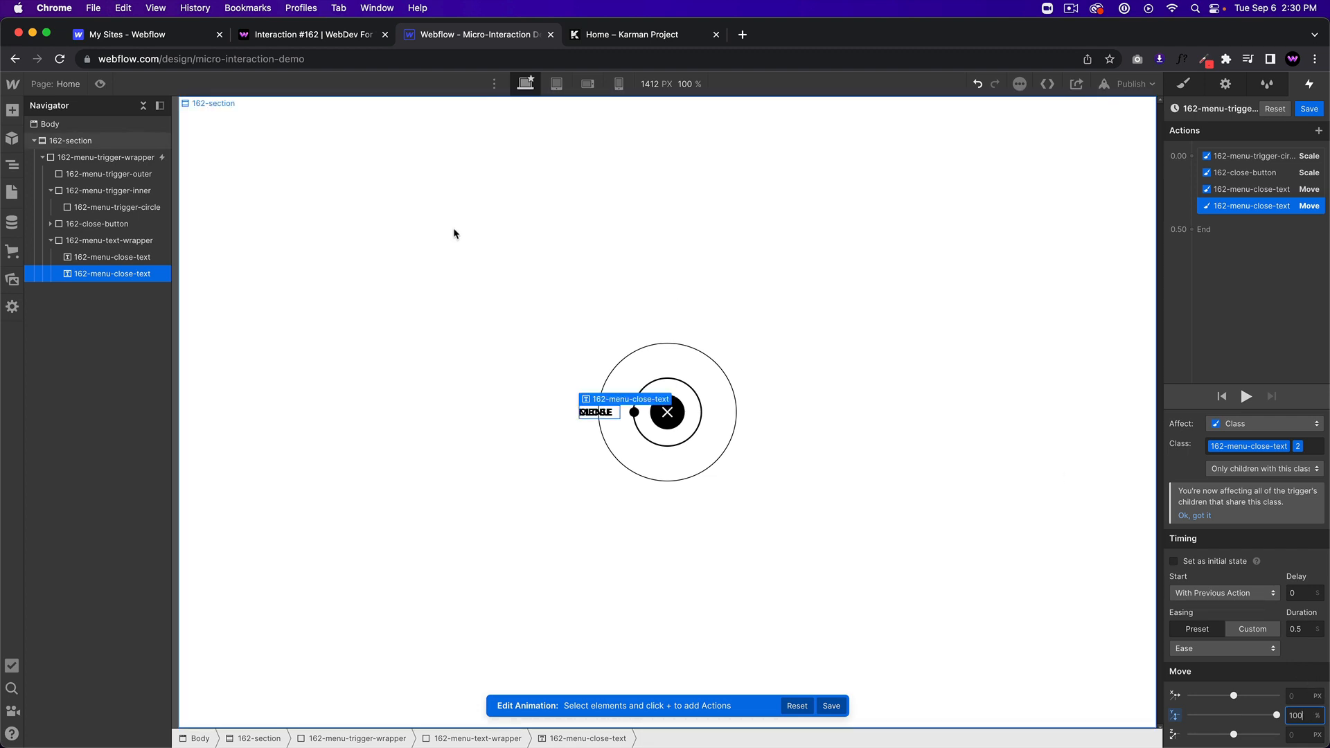
- Preview the page and toggle the menu trigger repeatedly to test both click animations
click(100, 84)
click(643, 429)
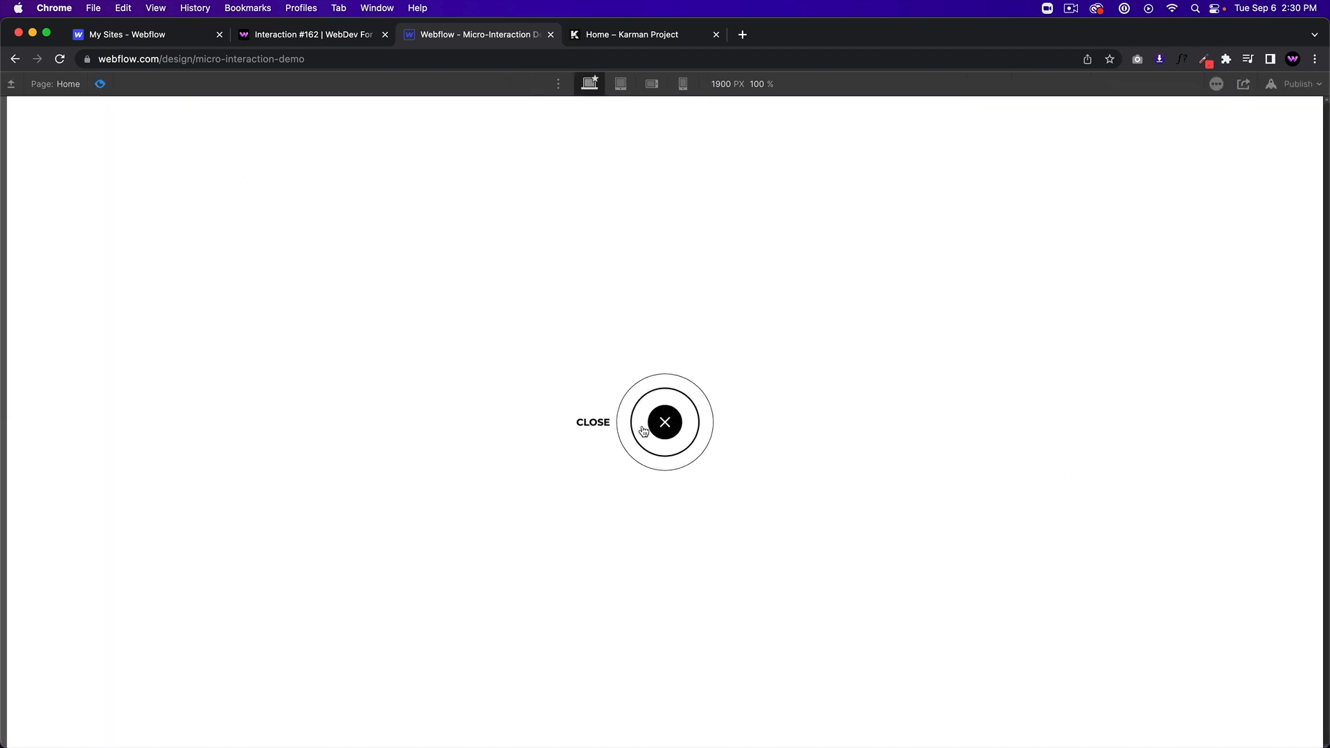
click(645, 437)
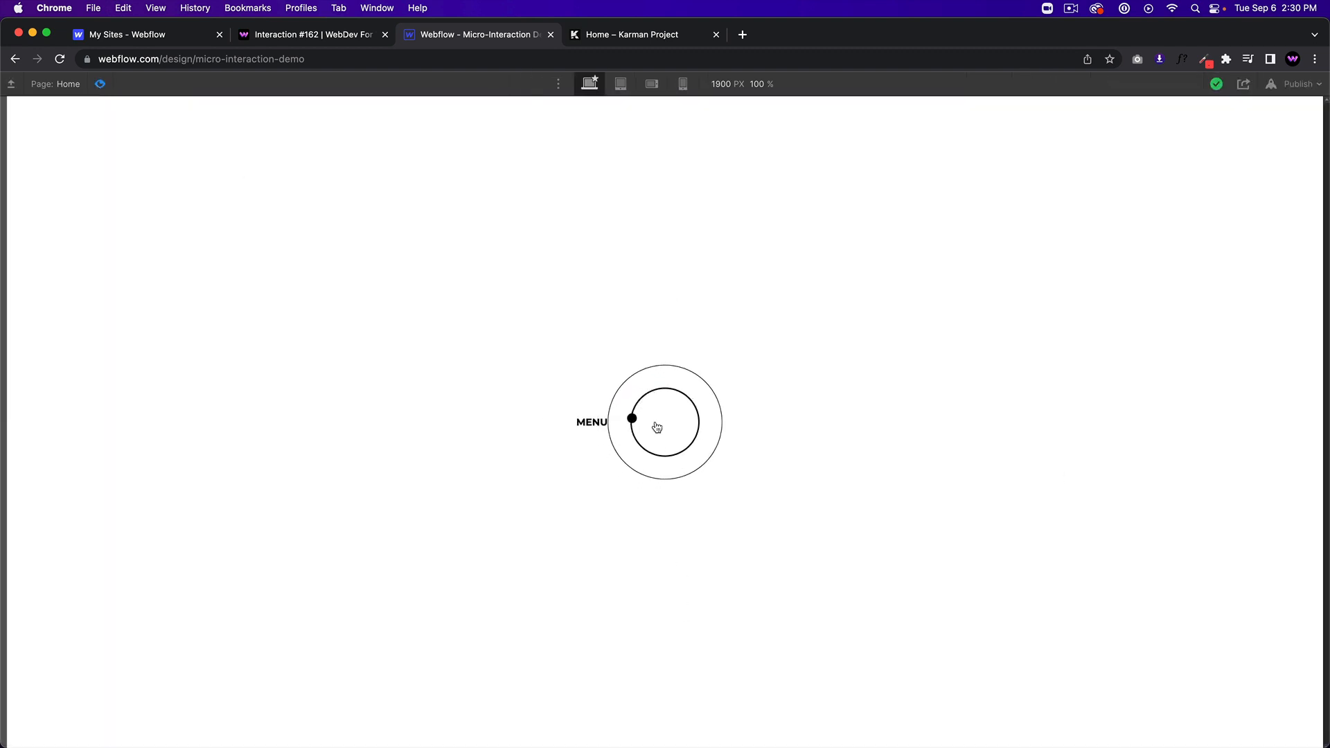
click(656, 426)
click(663, 422)
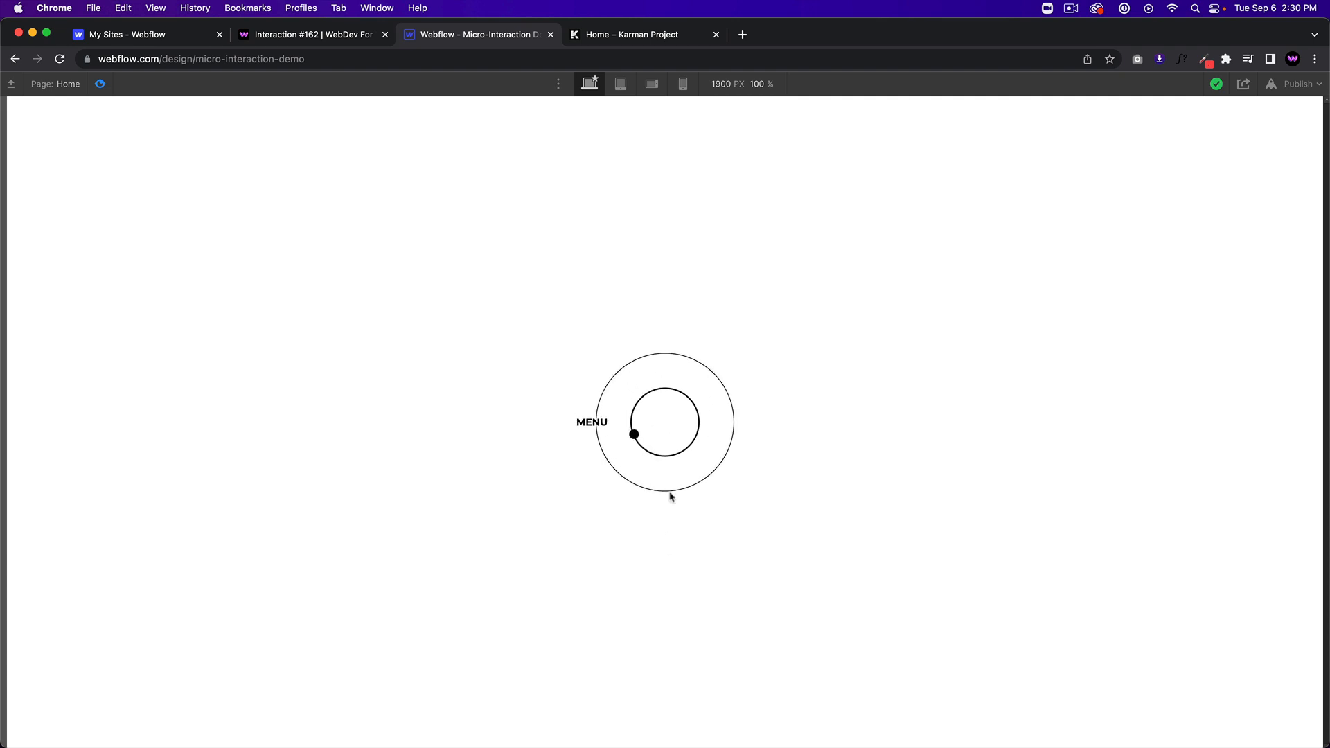
click(677, 427)
click(679, 427)
click(665, 425)
click(662, 431)
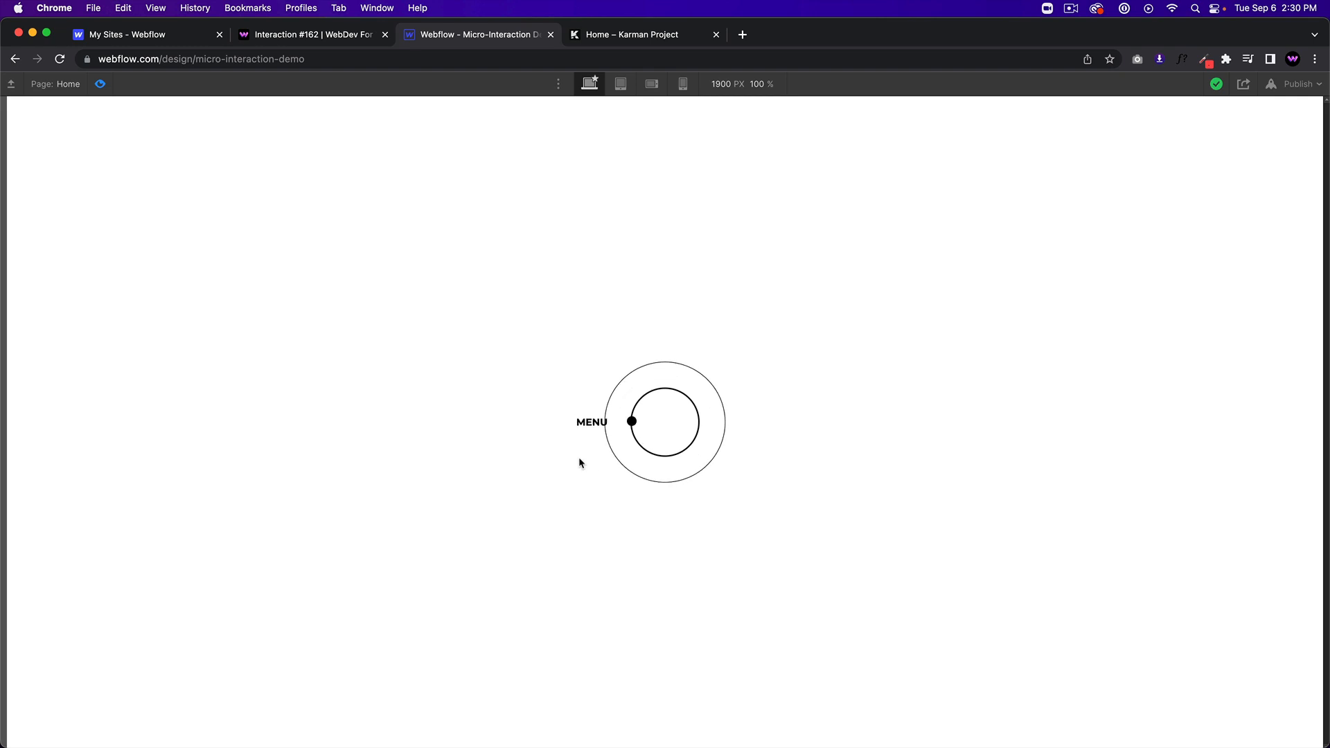
click(104, 87)
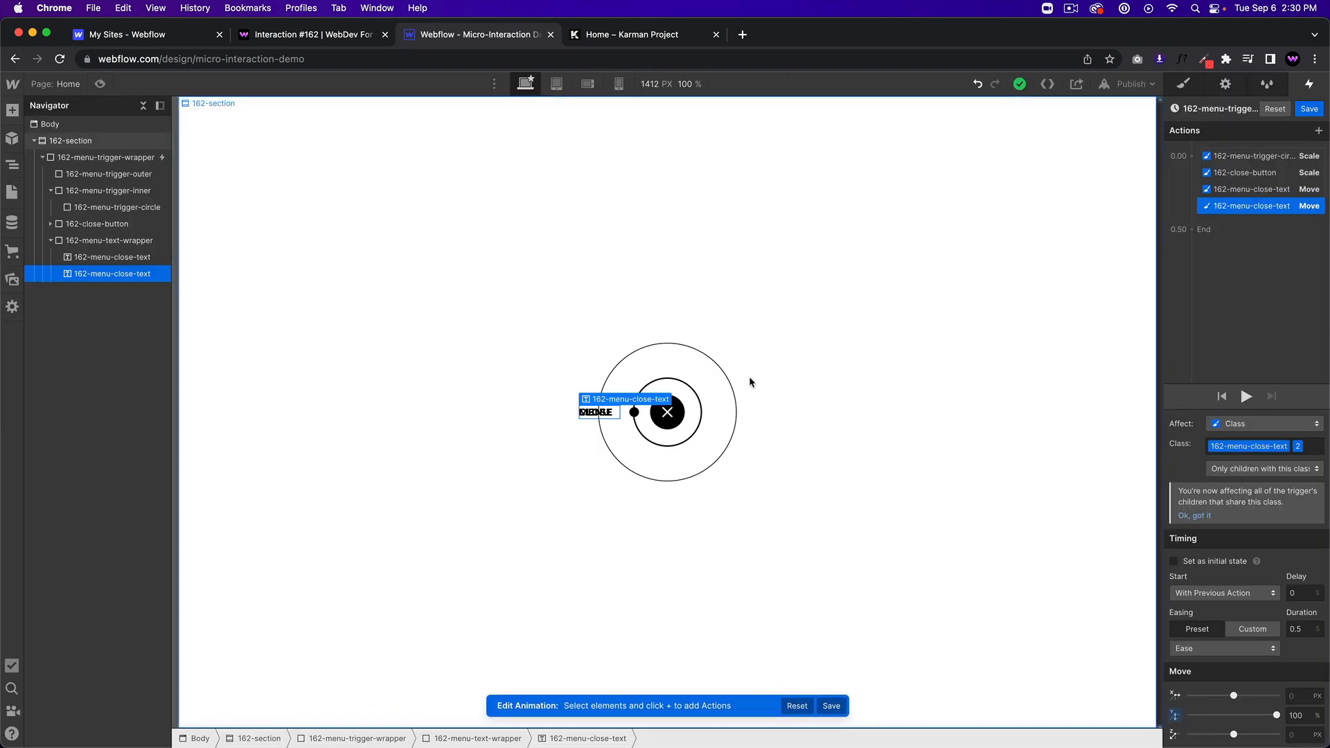
- Open and close the menu in the published Interaction #162 reference to examine its background animation, and return to the Webflow project
click(294, 34)
click(624, 419)
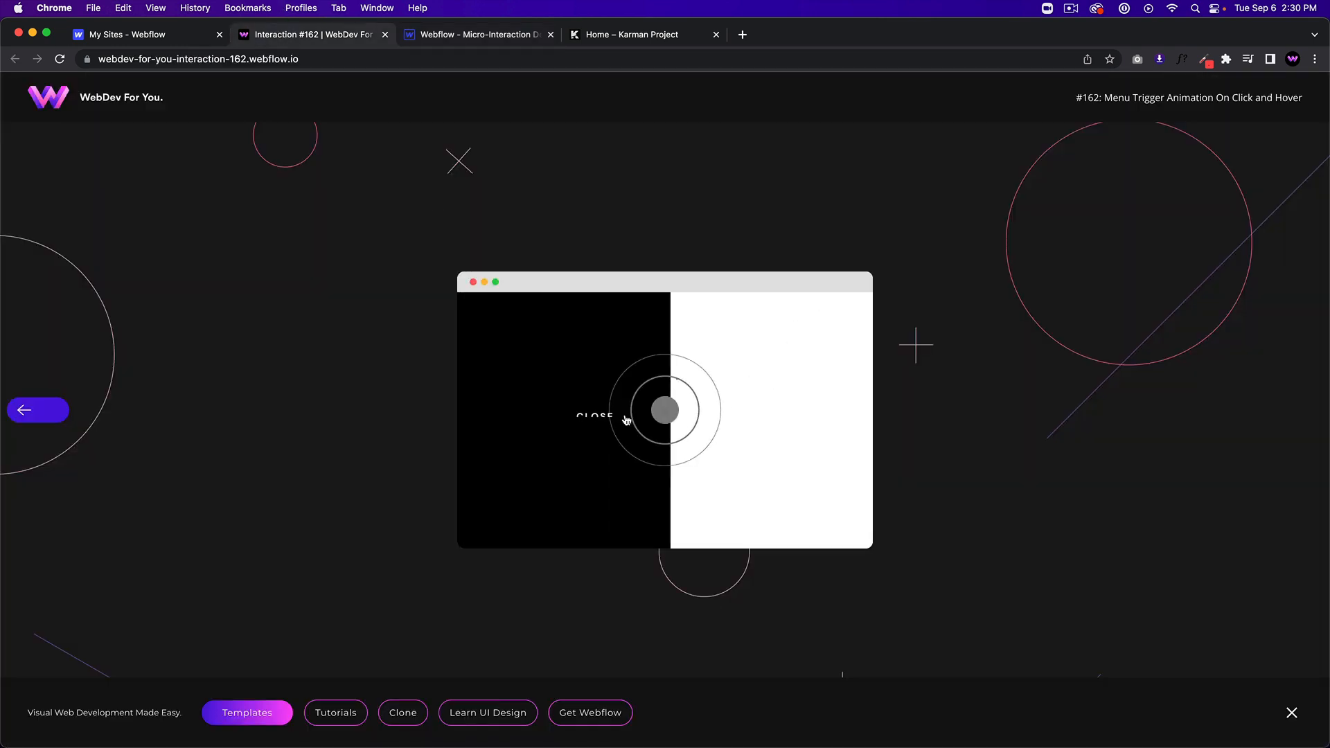
click(625, 427)
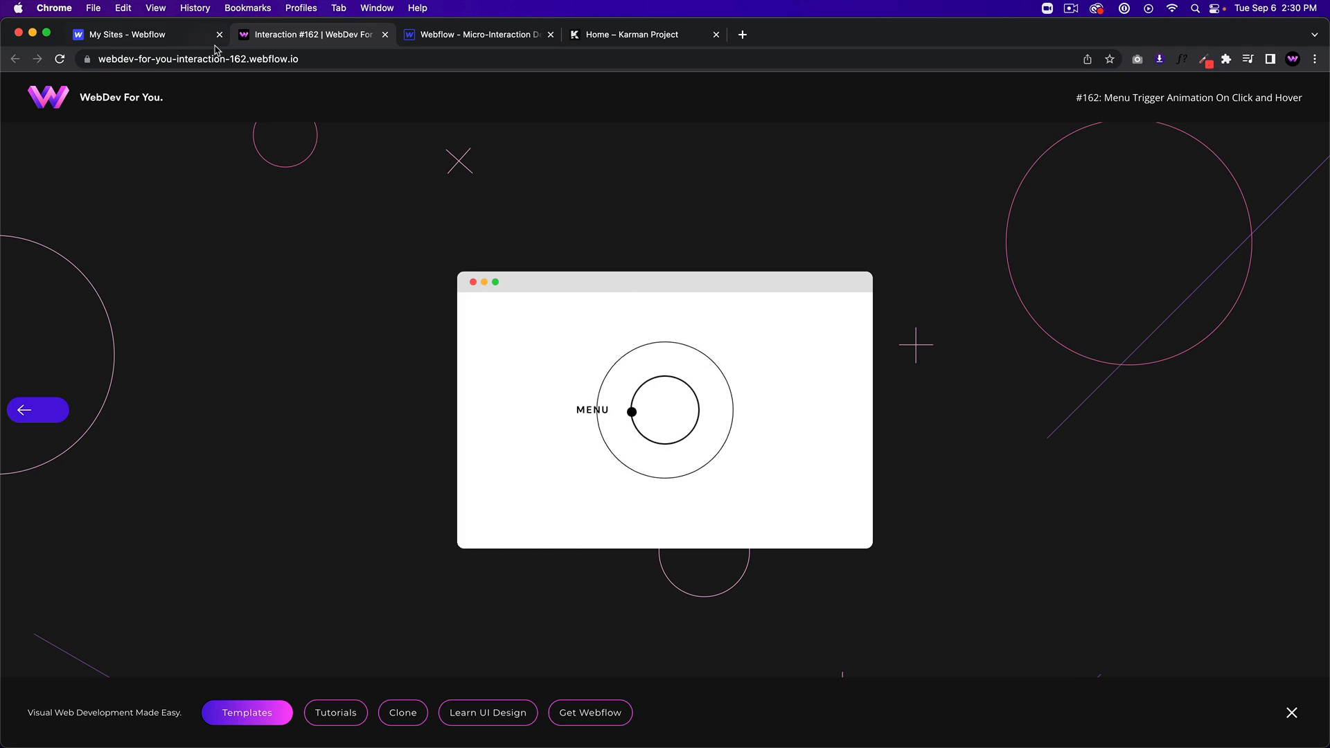
click(471, 37)
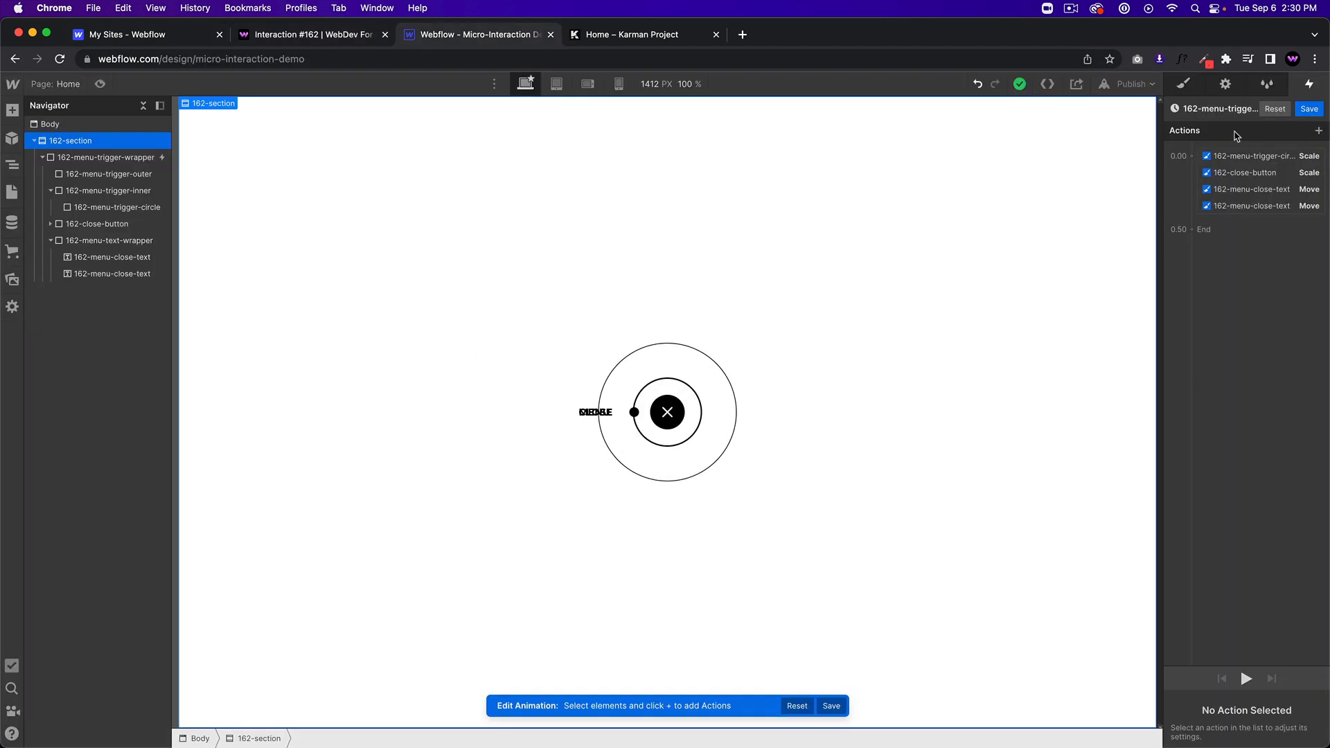
- Add a div block inside 162-section and give it the class 162-menu-wrapper
click(1183, 86)
key(super+e)
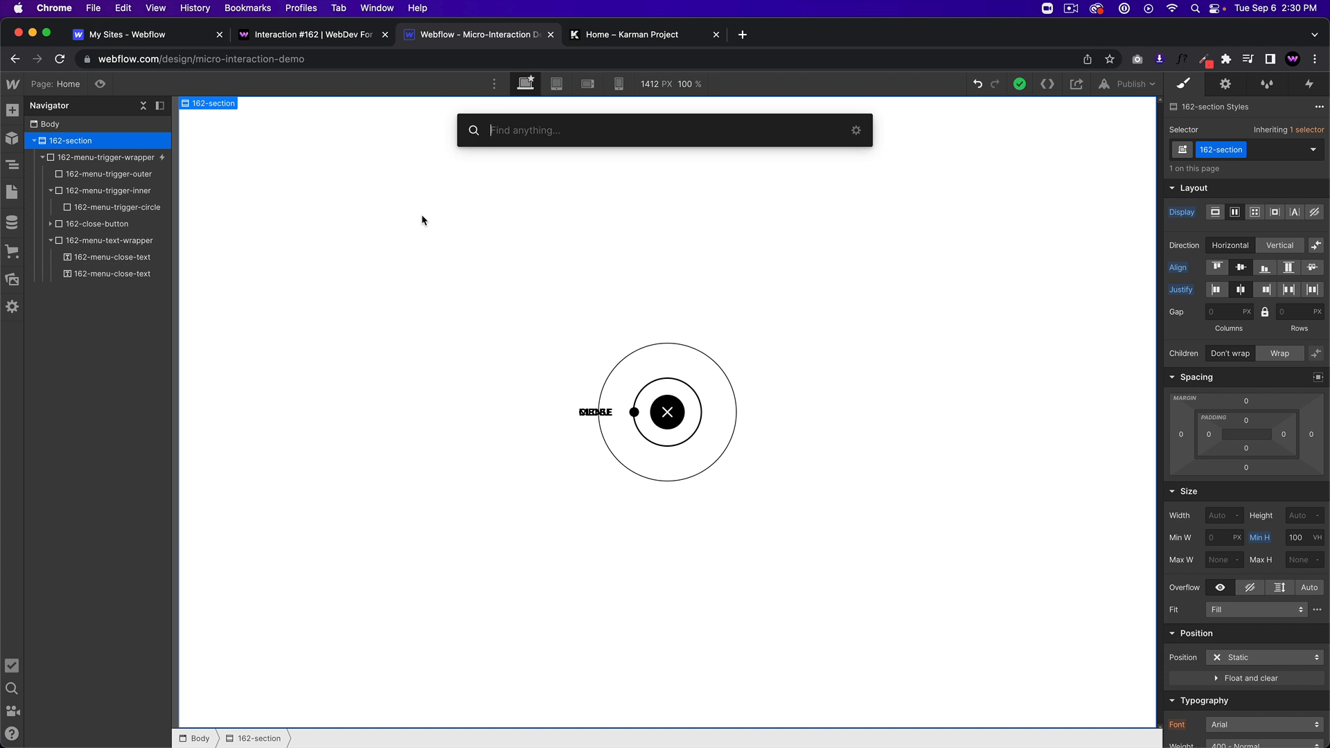
text(div)
key(Return)
click(1220, 149)
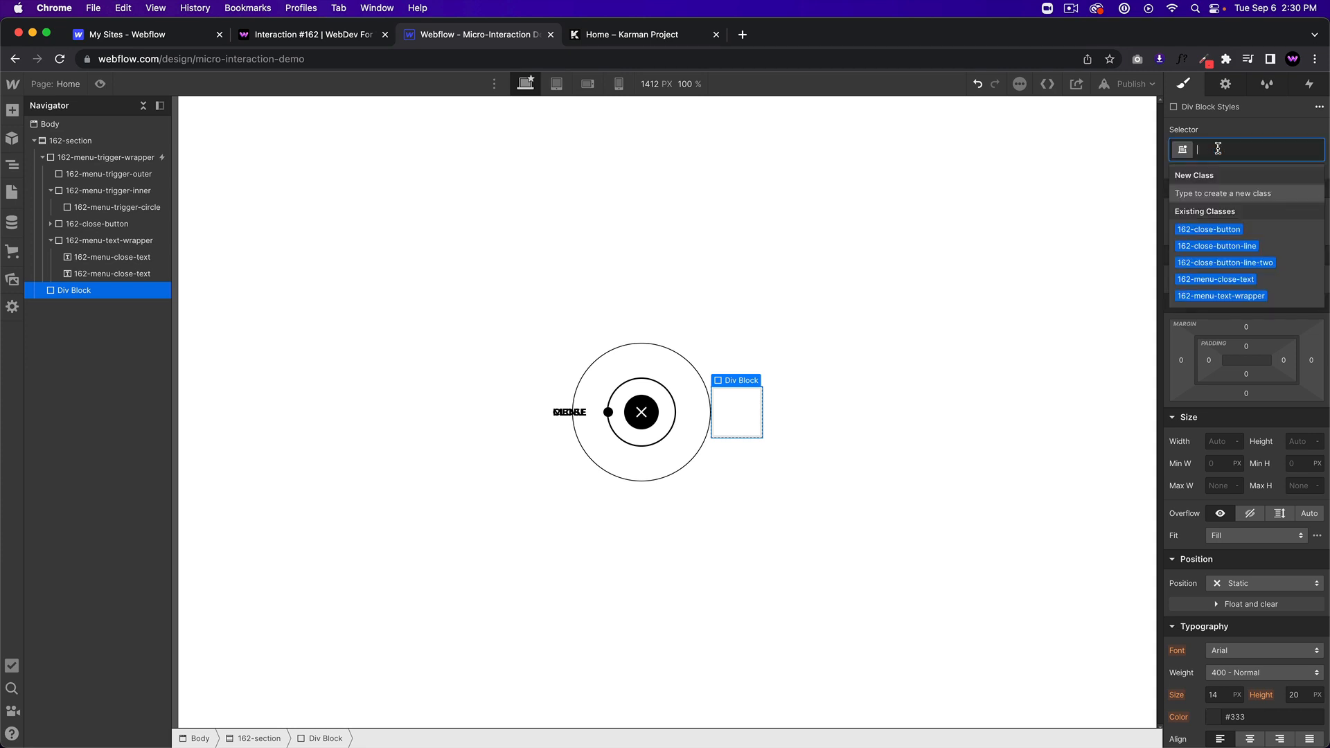
text(162-)
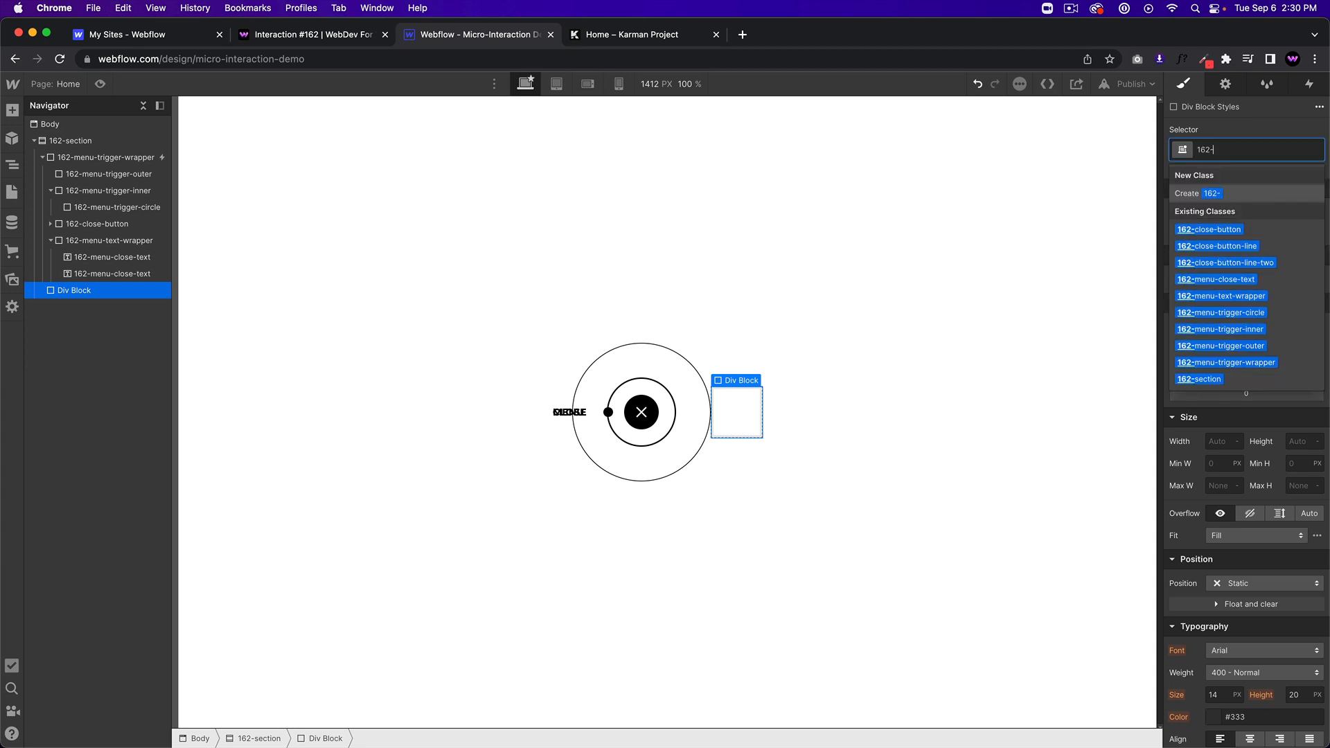
text(menu-wrapper)
key(Return)
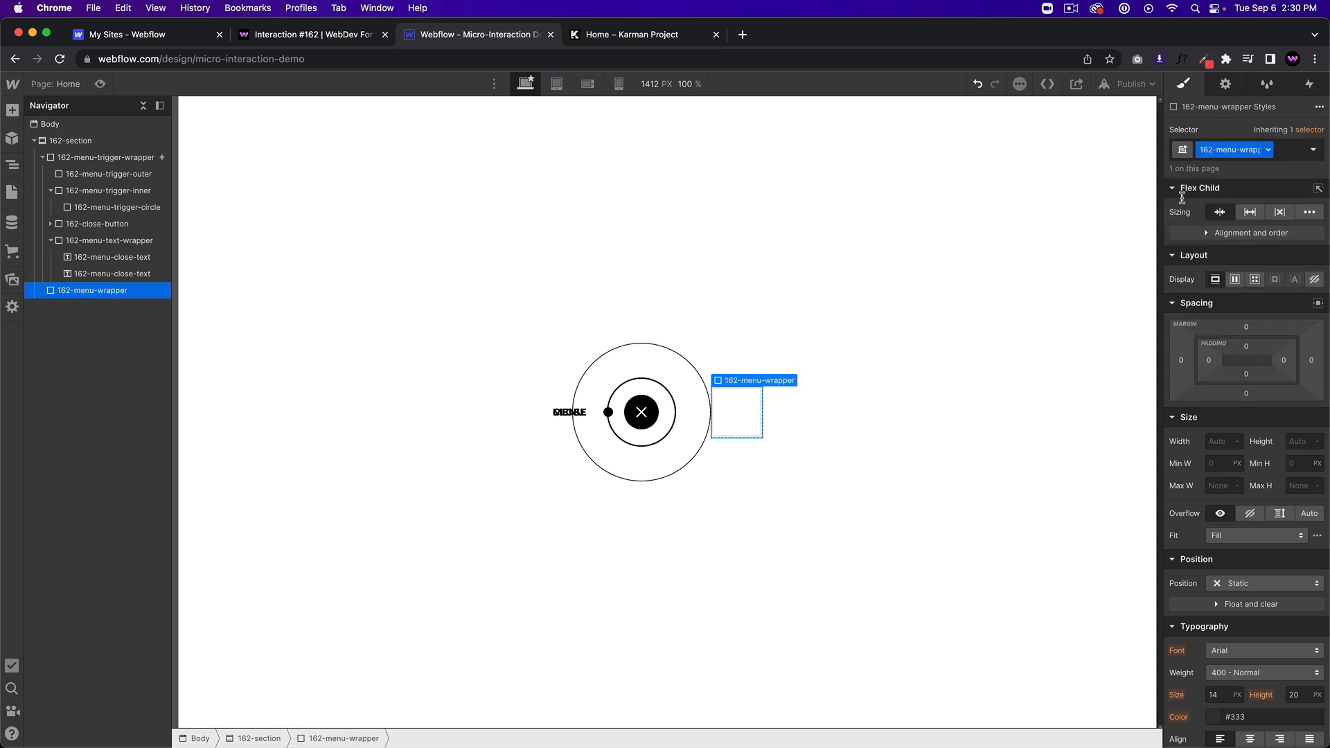
- Set 162-menu-wrapper to absolute position with 0% offsets on all four sides
click(1263, 584)
click(1255, 615)
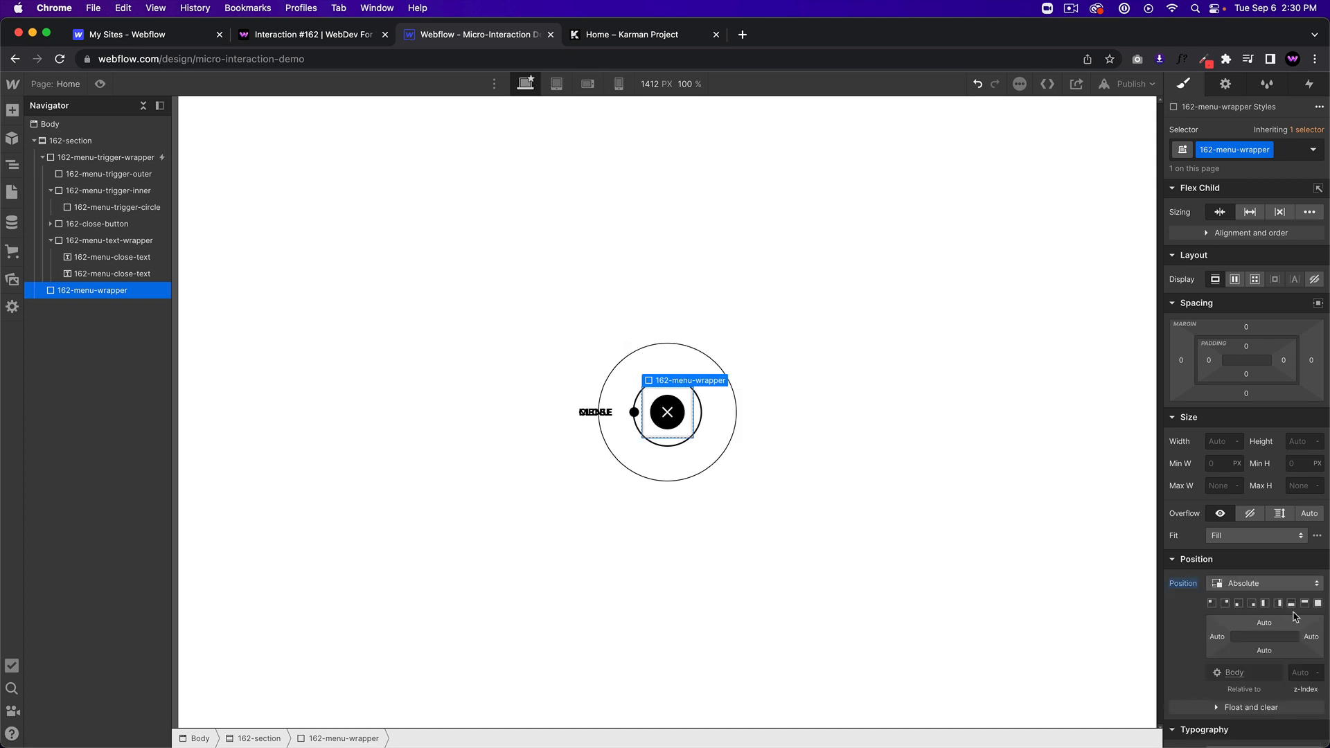
scroll(1265, 534, down, 3)
scroll(1265, 534, down, 1)
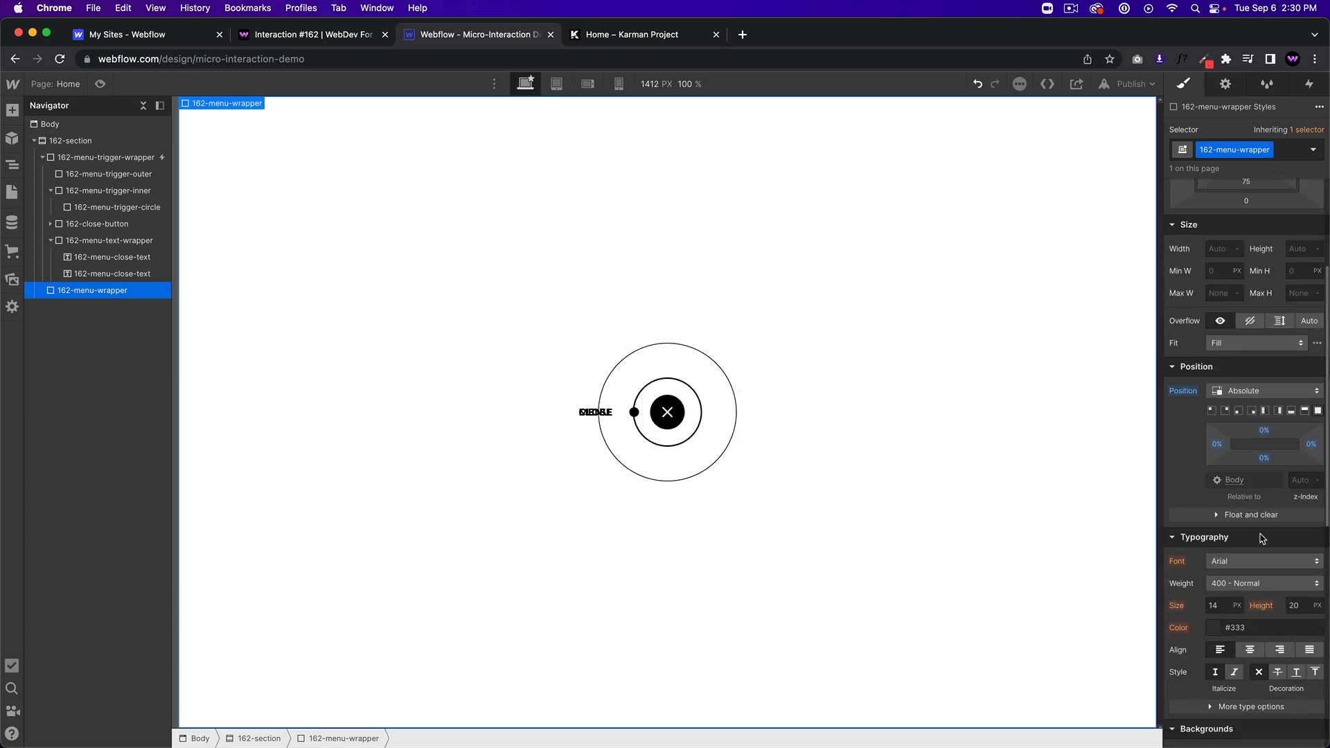
- Give 162-menu-wrapper a solid black background color
scroll(1264, 524, down, 2)
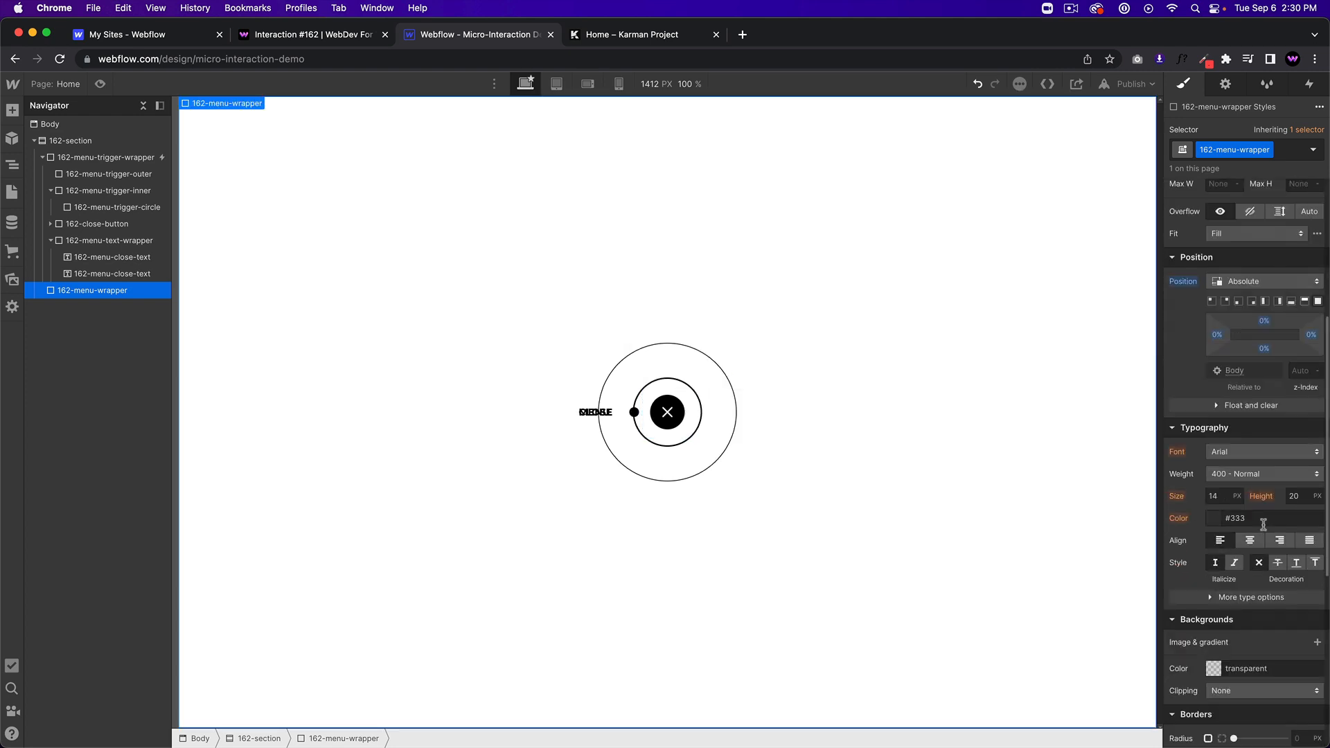
click(1213, 669)
drag(1203, 544, 1162, 556)
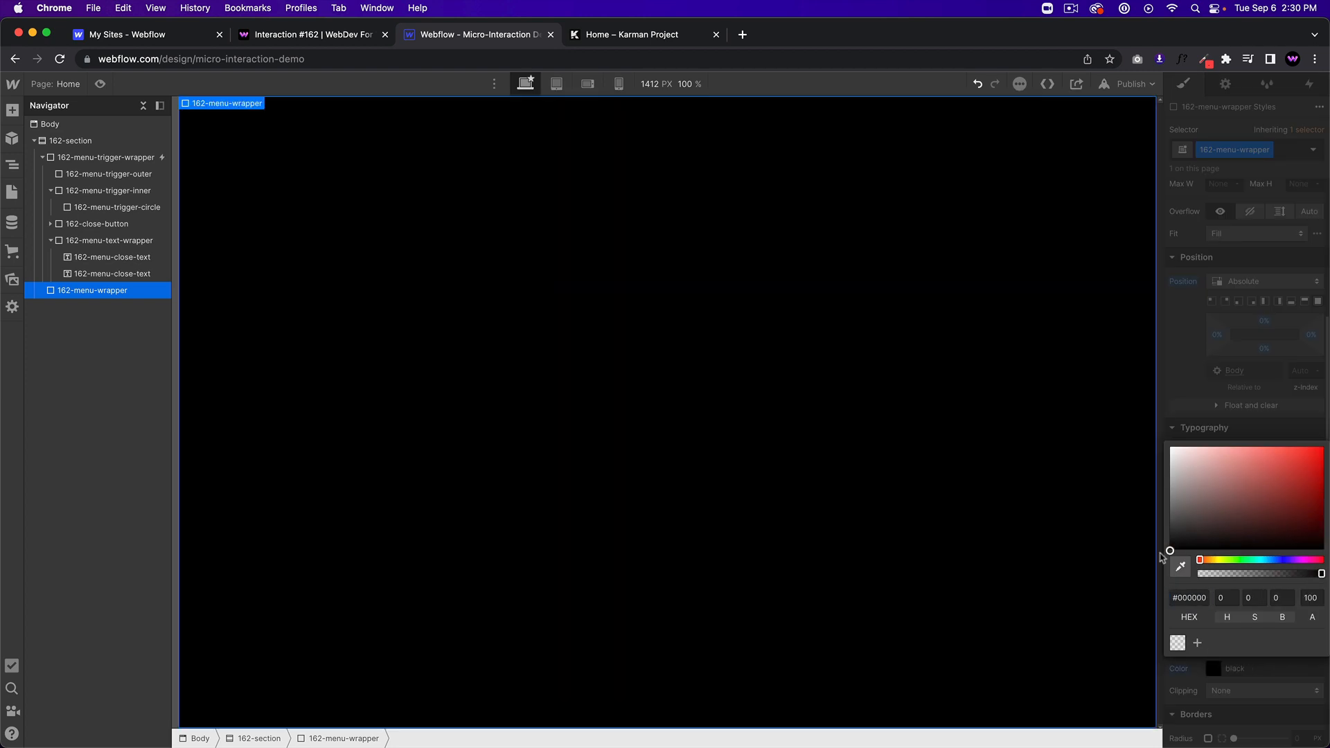
click(1182, 369)
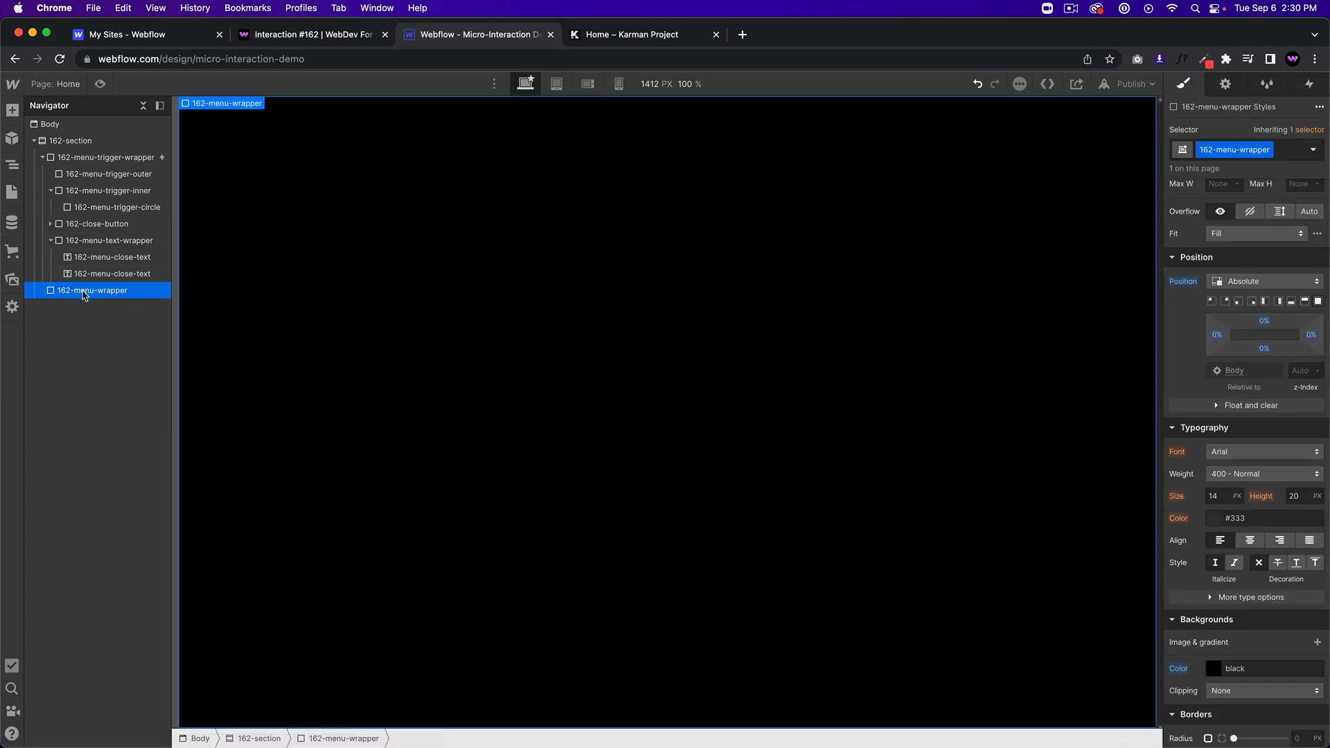
- Reorder 162-menu-wrapper to sit first inside 162-section, ahead of 162-menu-trigger-wrapper
drag(110, 291, 99, 151)
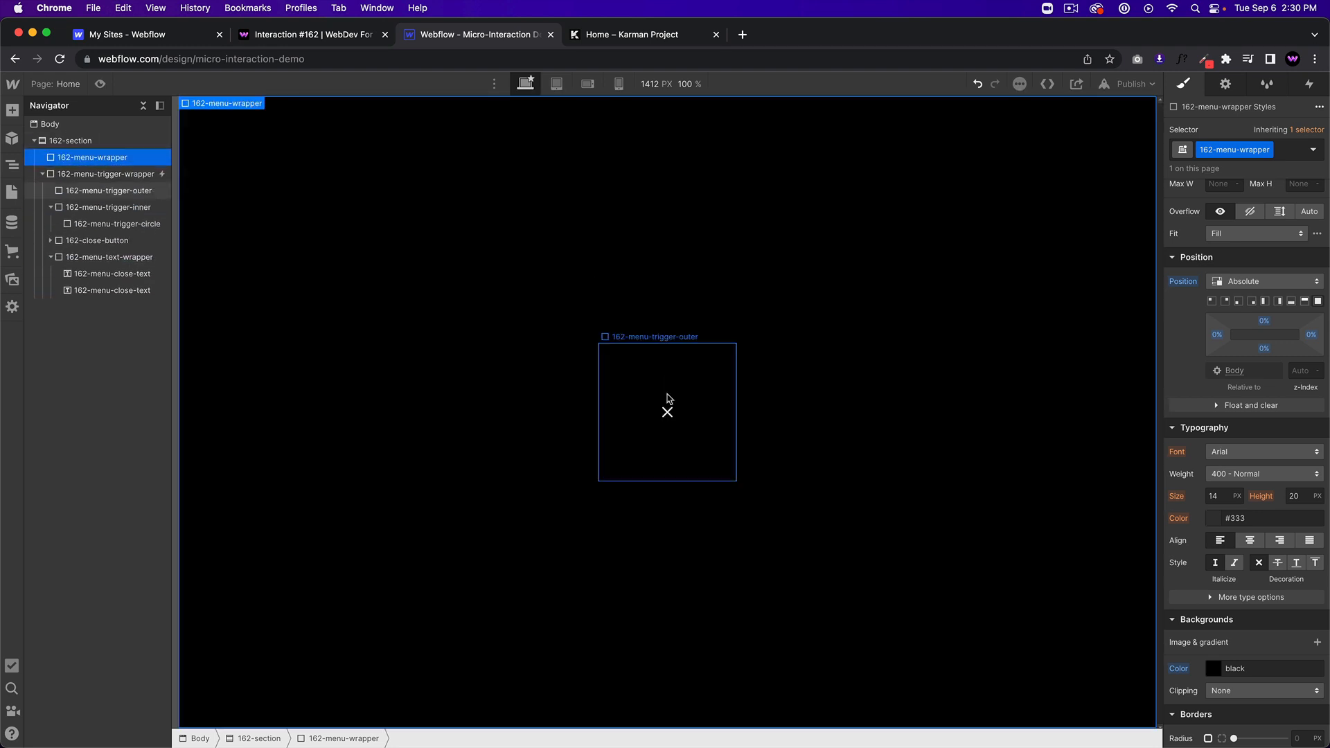
click(619, 373)
click(111, 157)
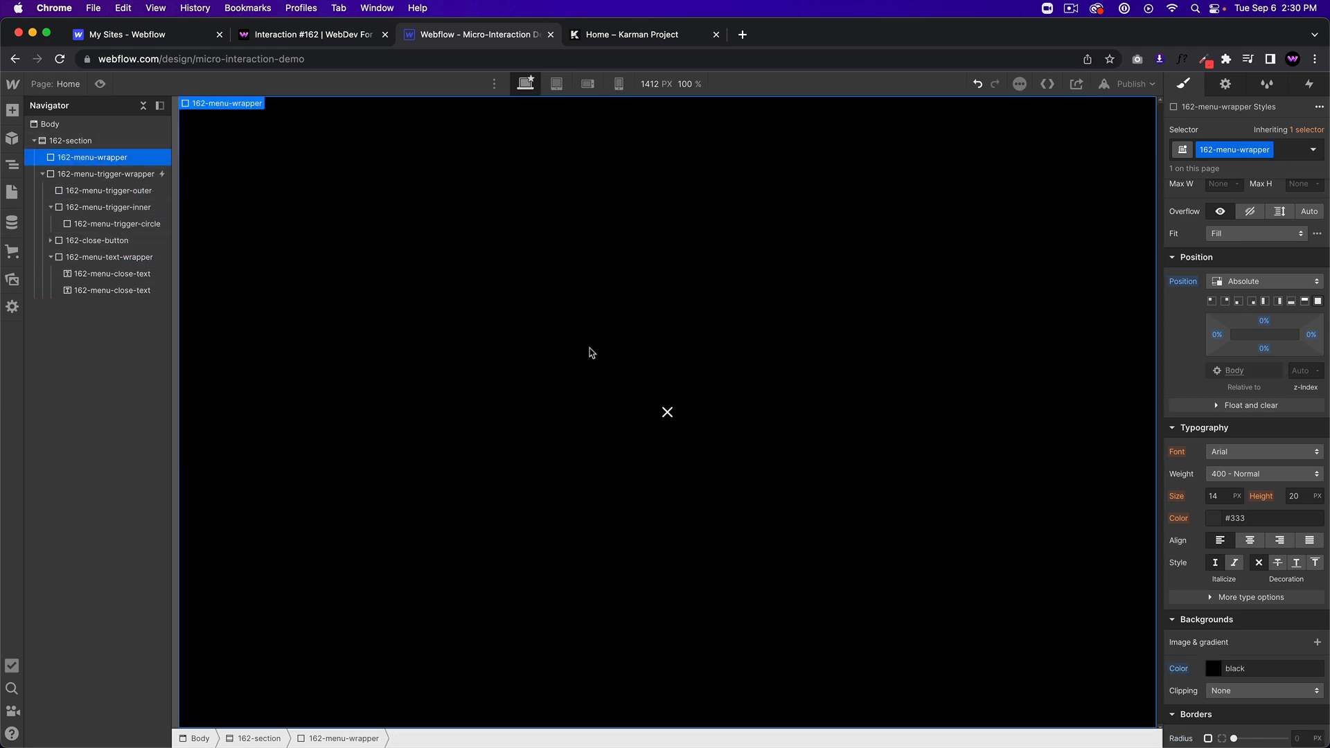
click(623, 376)
- In the trigger wrapper's 162-menu-trigger-first-click animation, add a Move action placing 162-menu-wrapper at -100% on the Y axis as its initial state
click(83, 173)
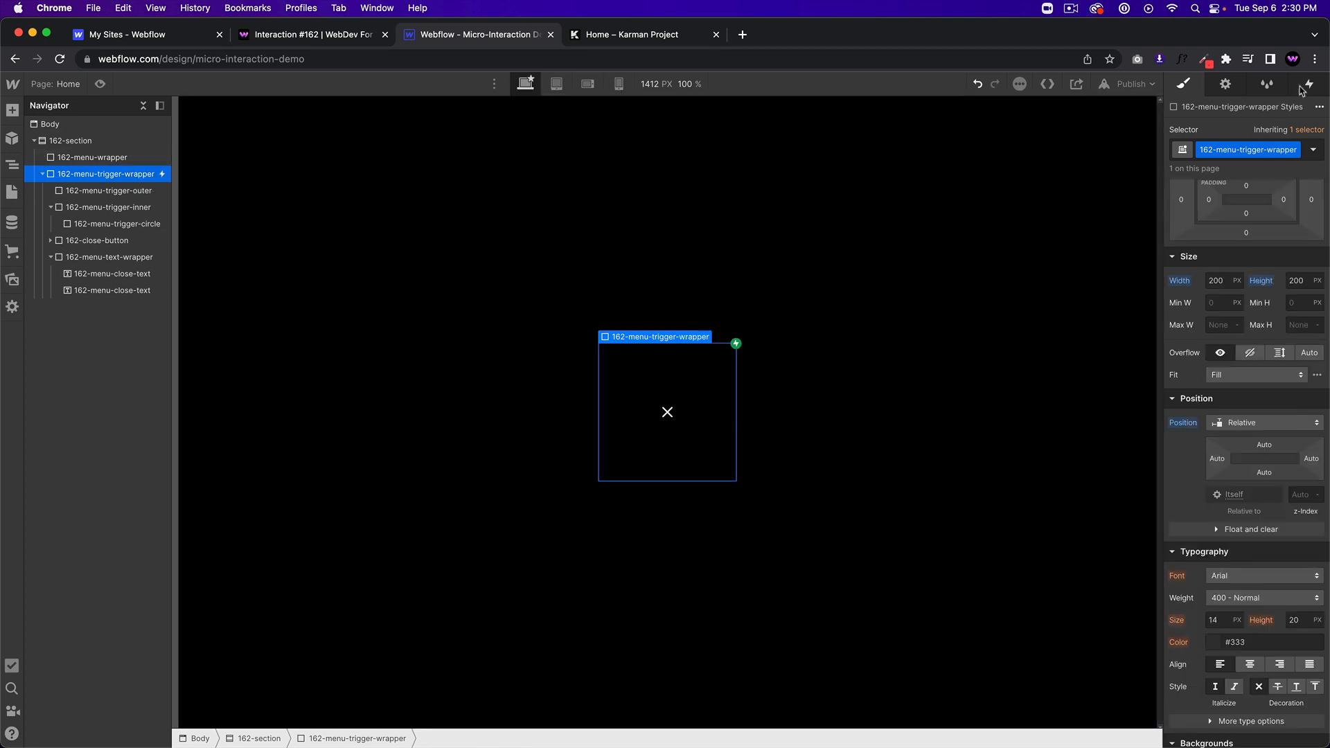
click(1309, 84)
click(1255, 201)
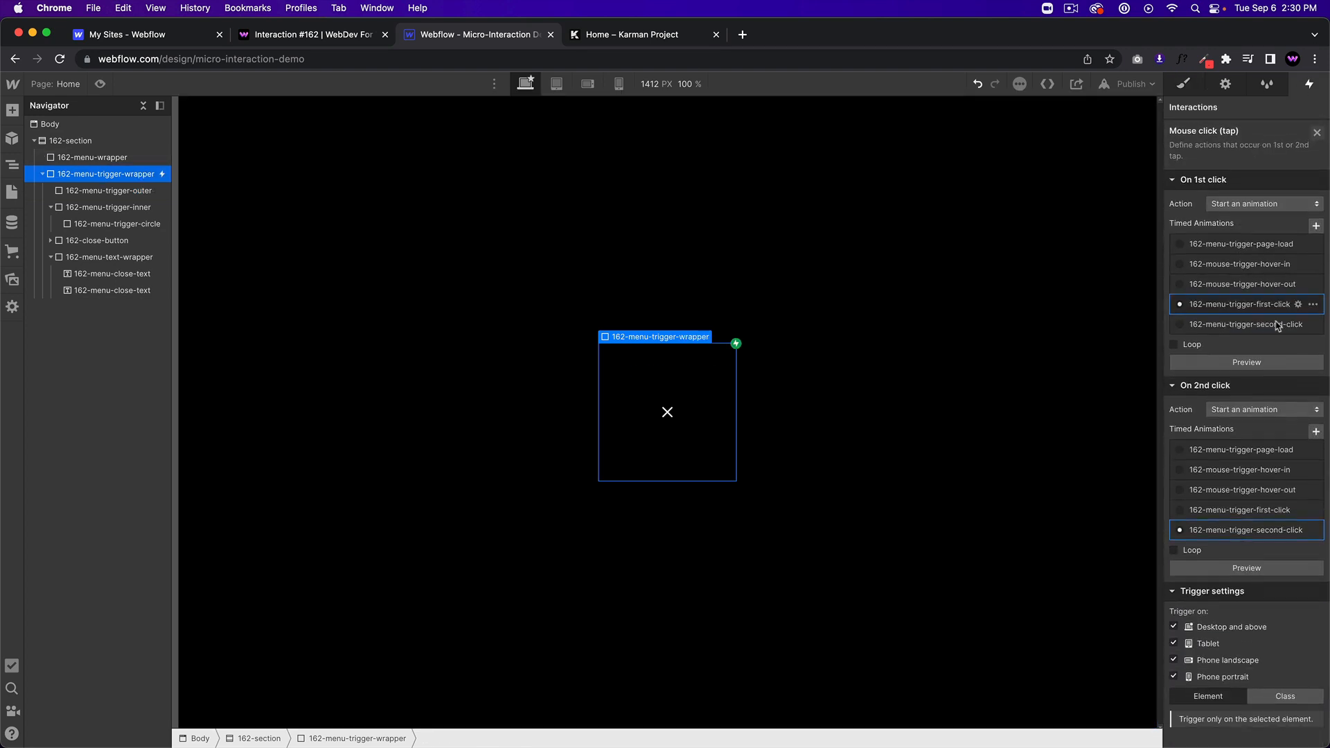
click(1247, 300)
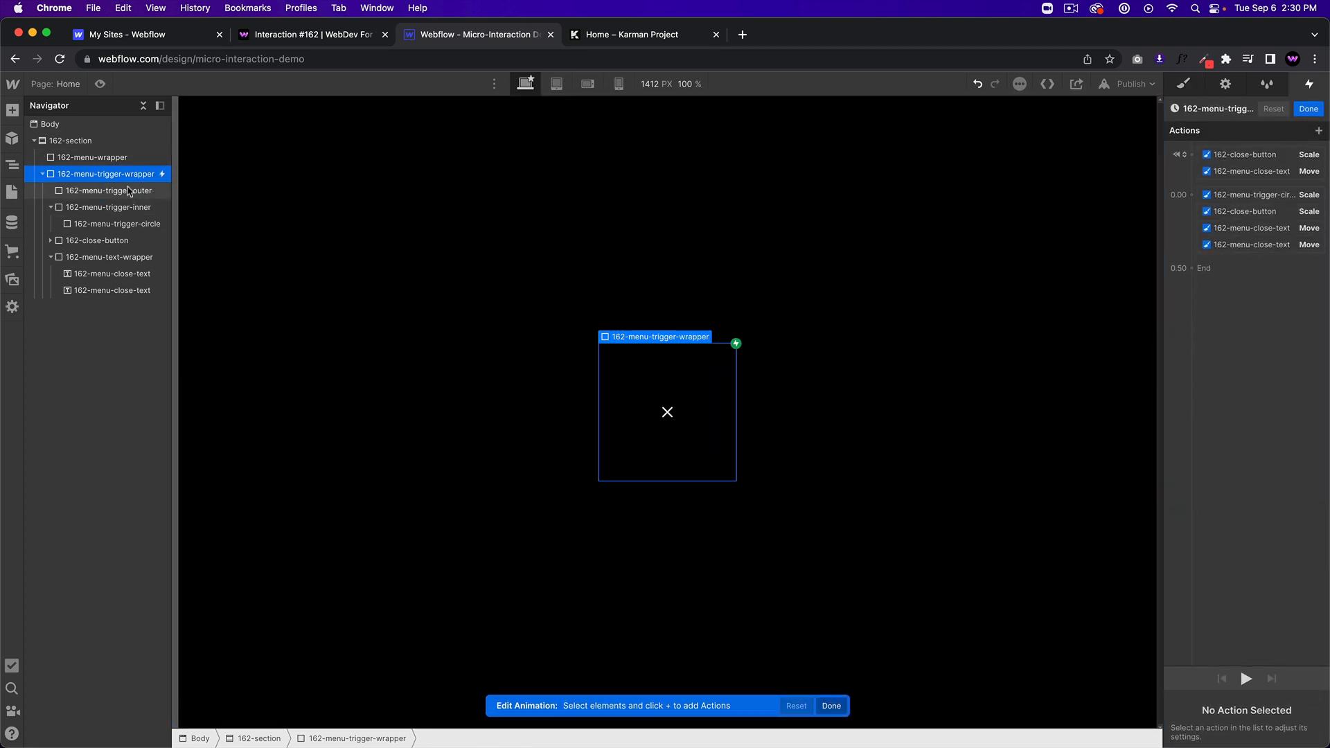
click(1012, 251)
click(1230, 268)
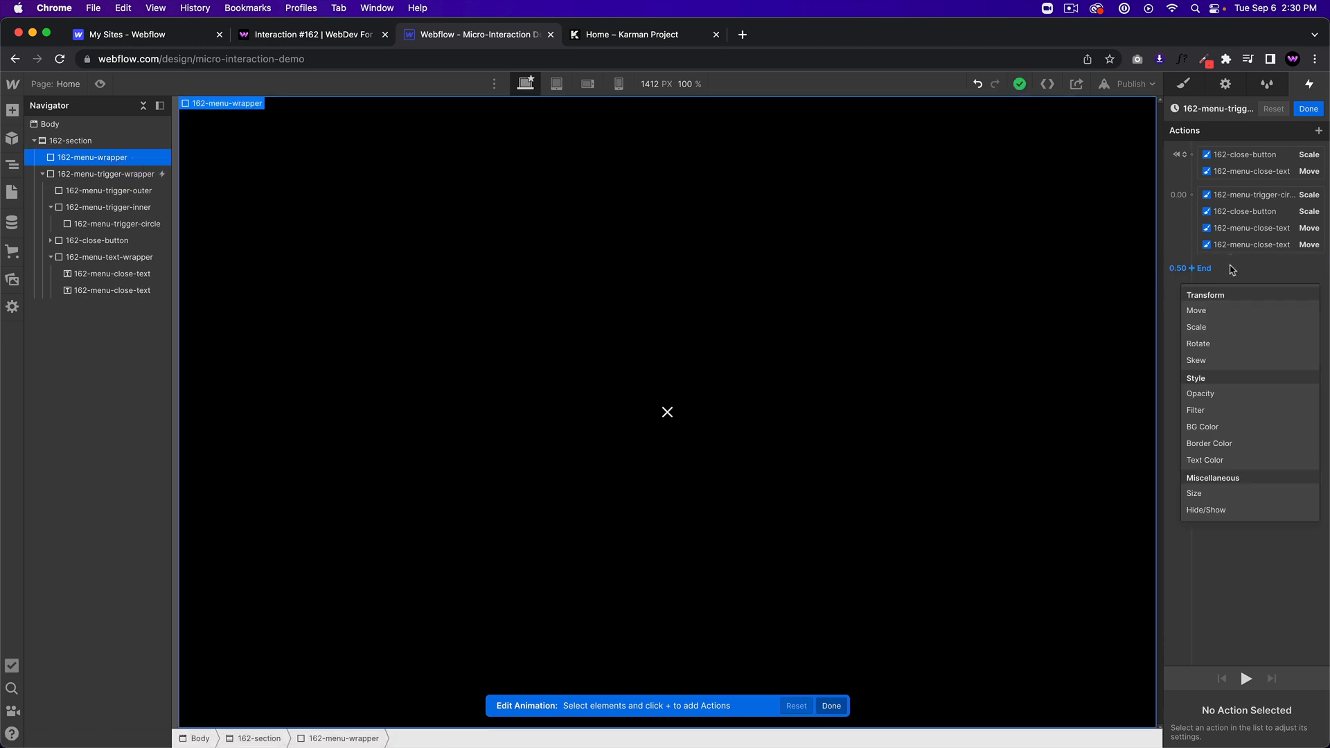
click(1226, 268)
click(1228, 257)
click(1240, 296)
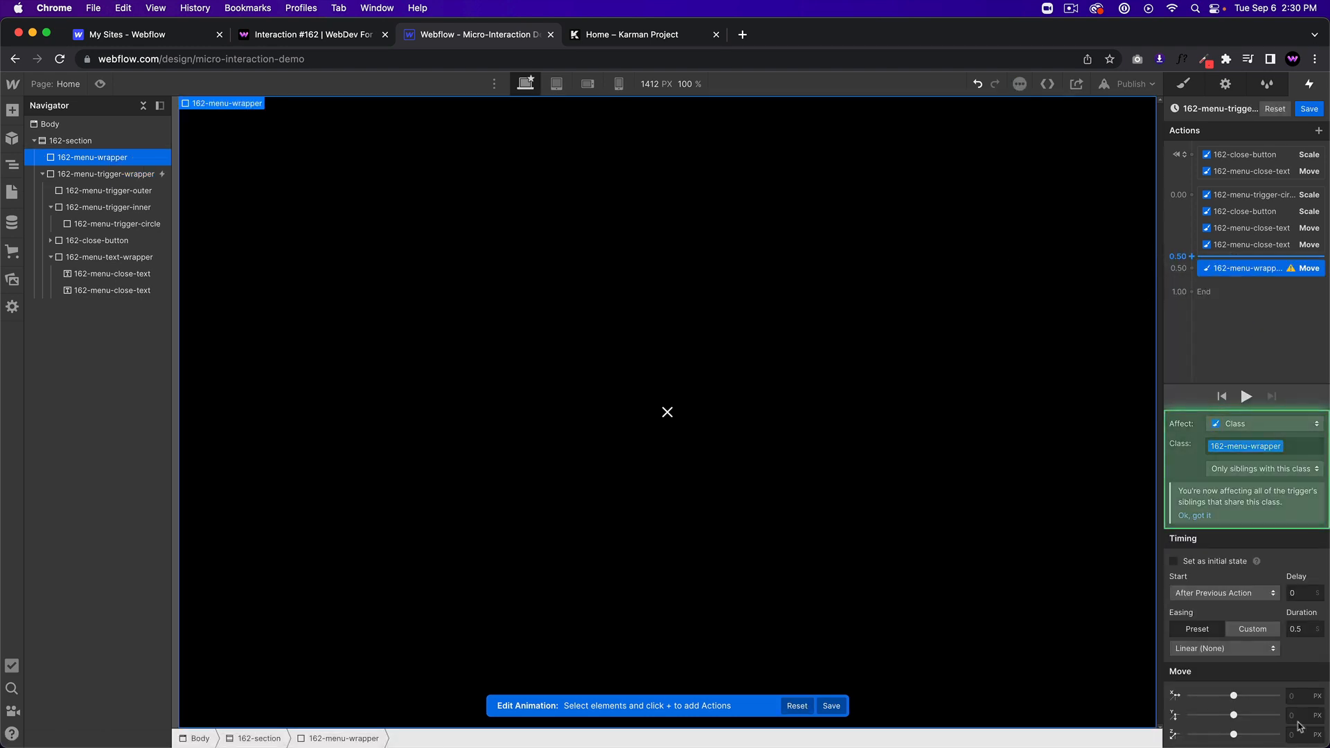
click(1303, 714)
text(-100%)
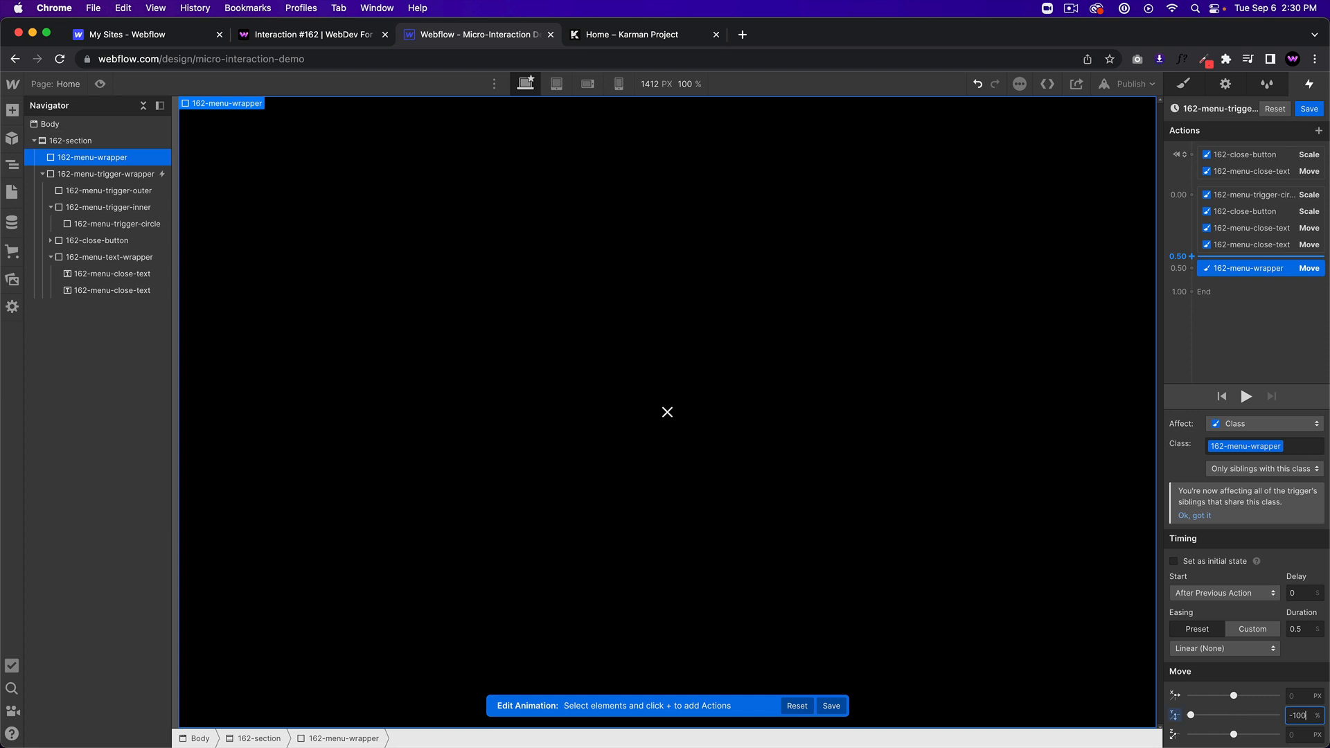
click(1211, 560)
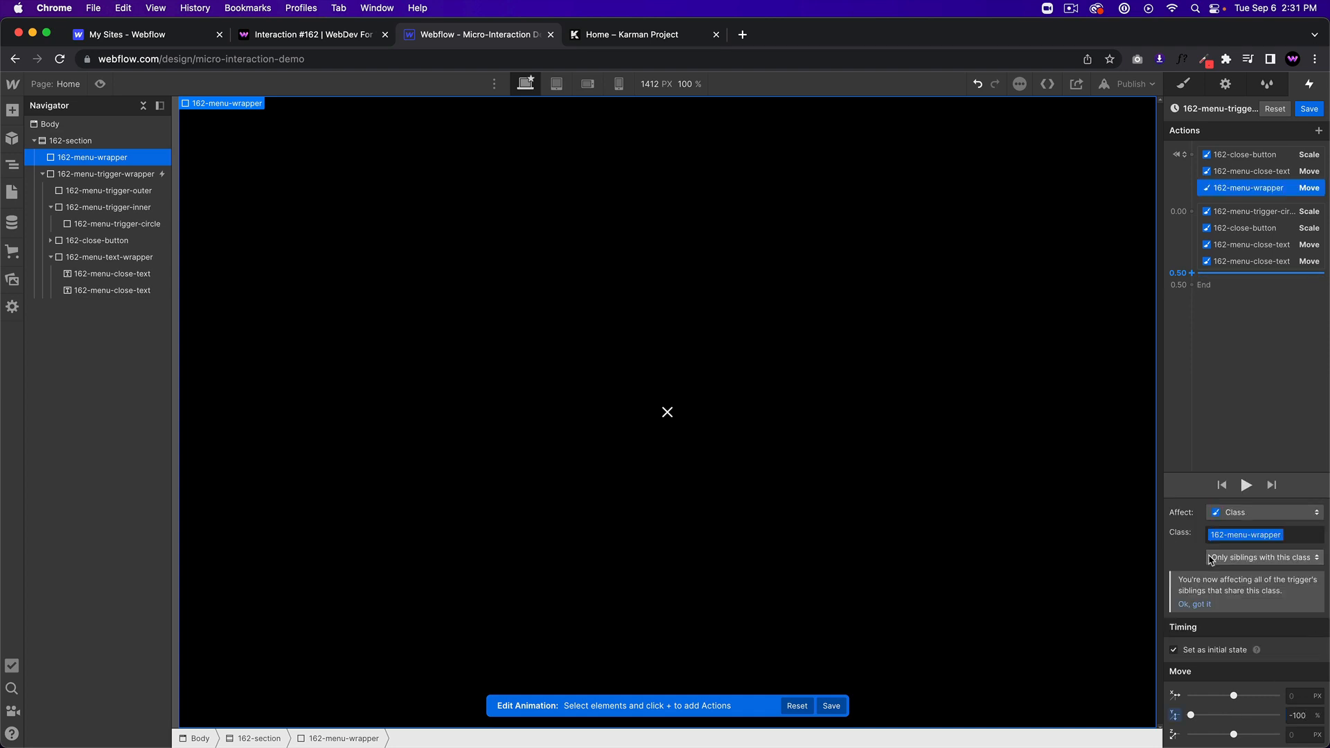
- Add a second Move action for 162-menu-wrapper at 0% on the X axis, with Ease easing, starting with the previous action
click(1235, 286)
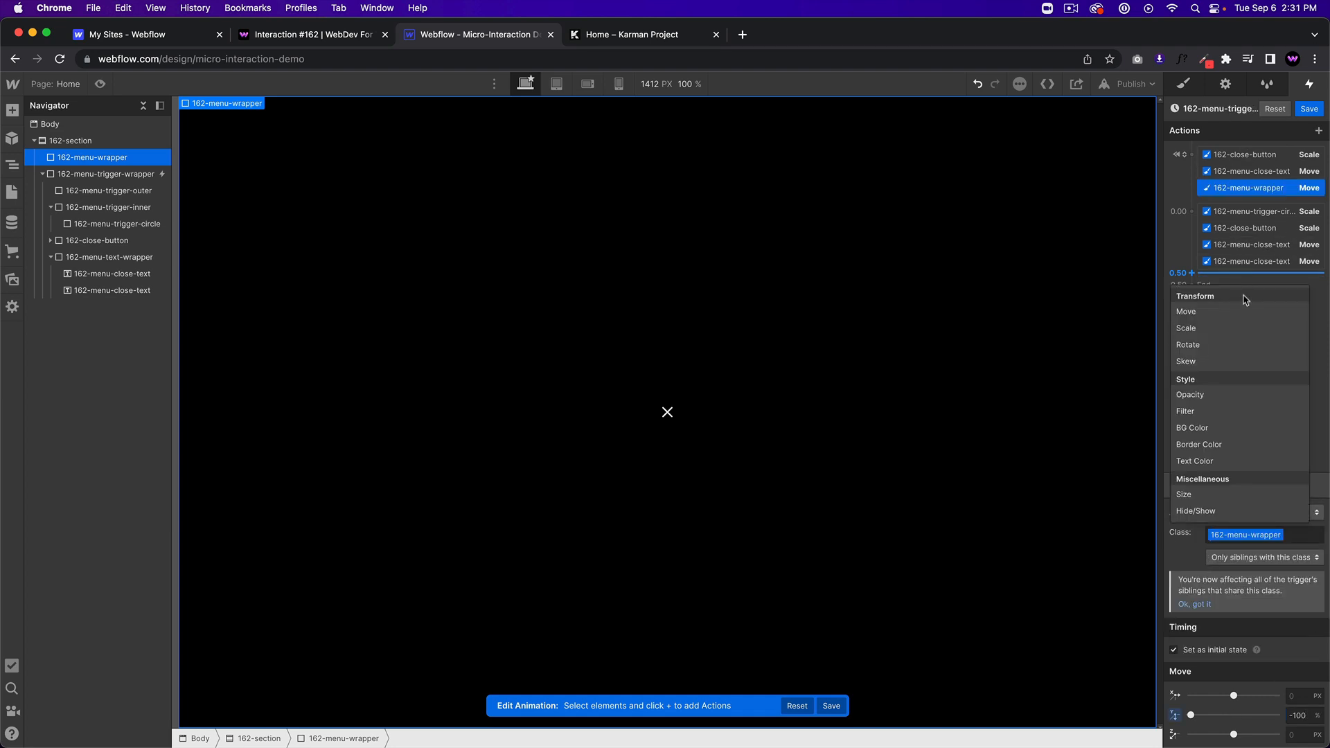
click(1240, 307)
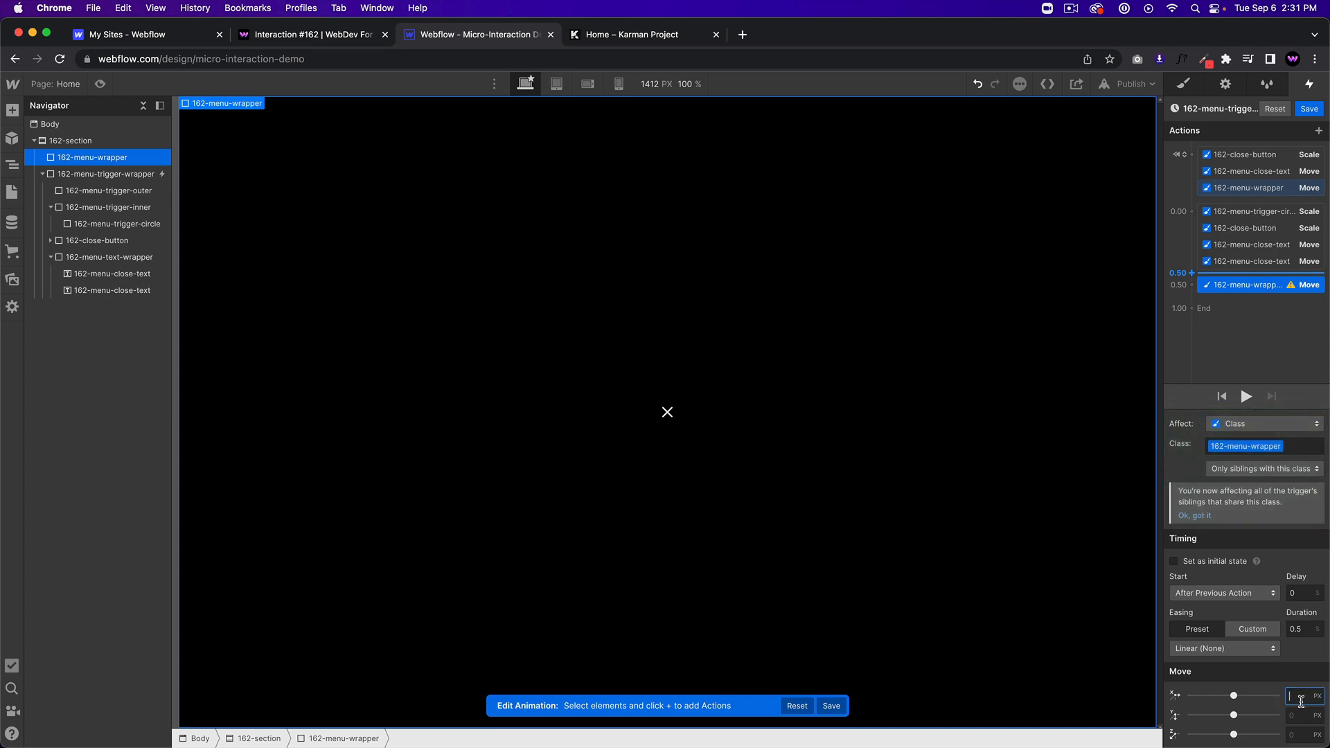
click(1261, 188)
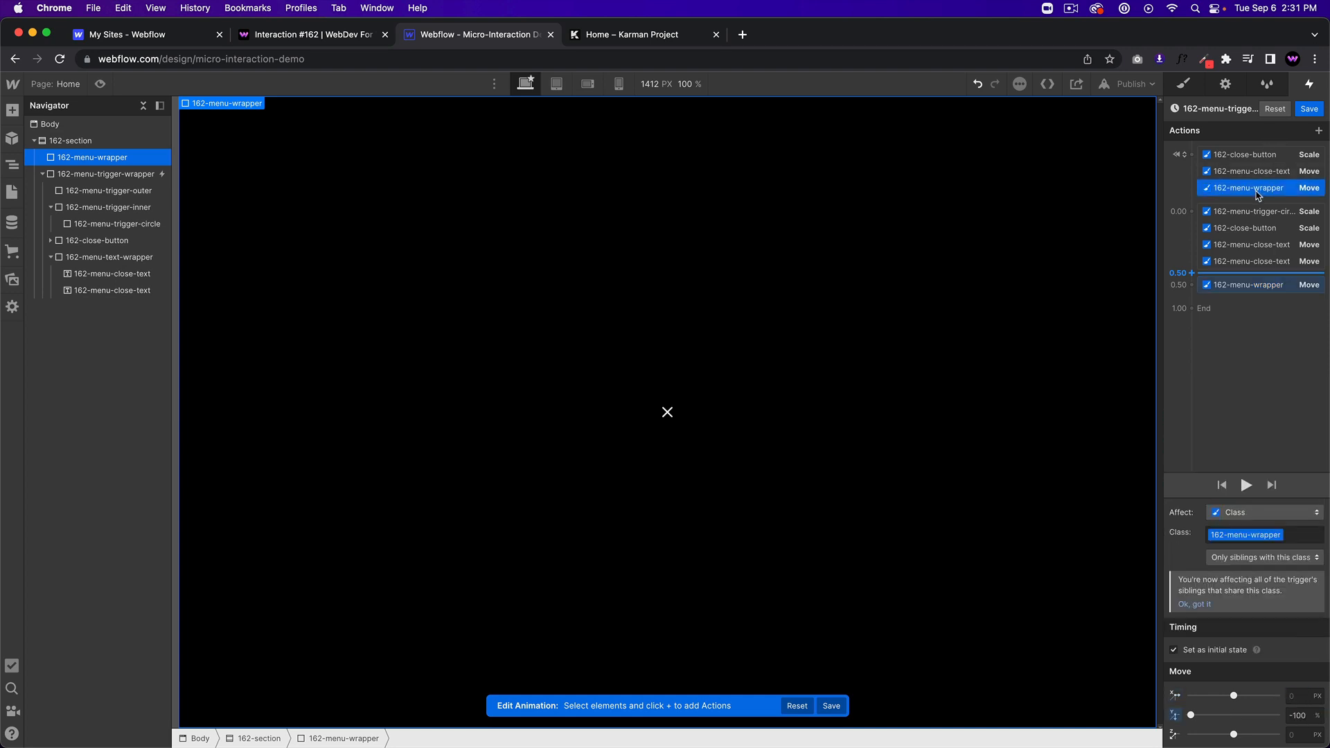
click(1176, 716)
click(1288, 694)
click(1245, 287)
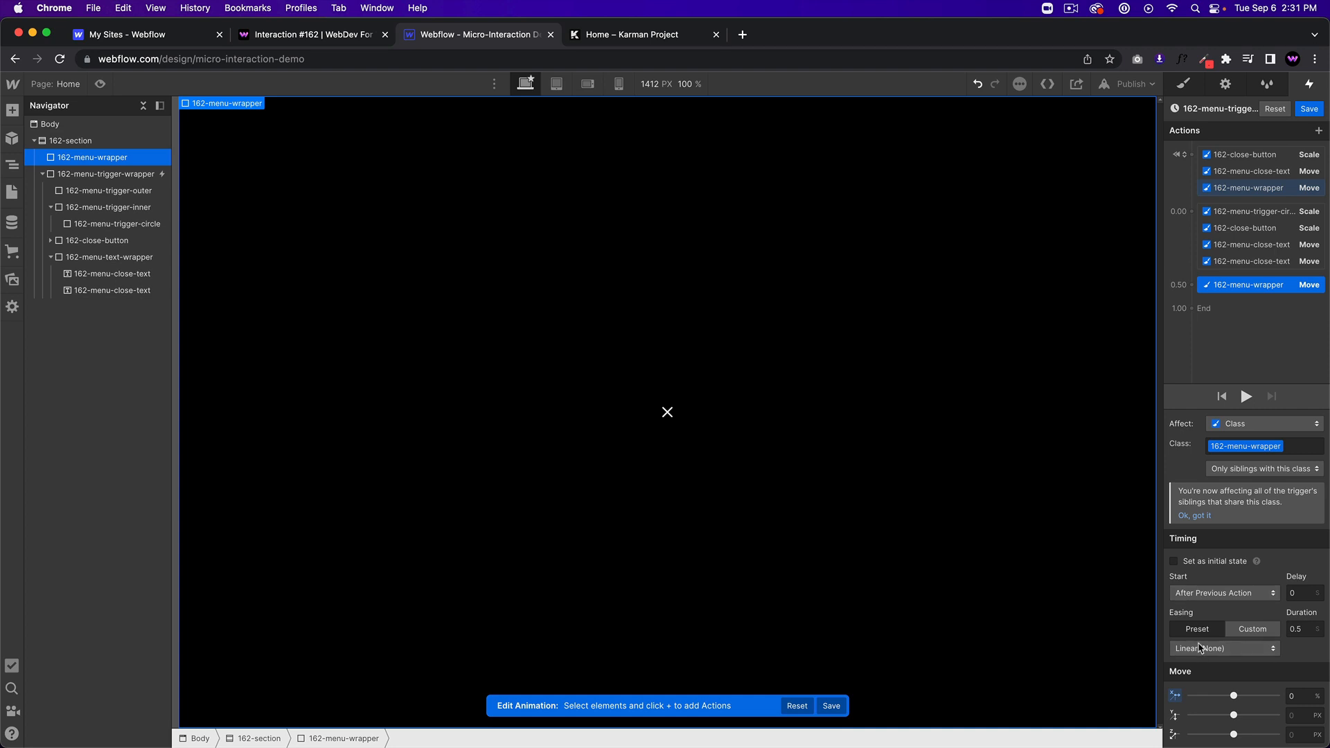
click(1225, 648)
click(1221, 128)
drag(1262, 286, 1261, 259)
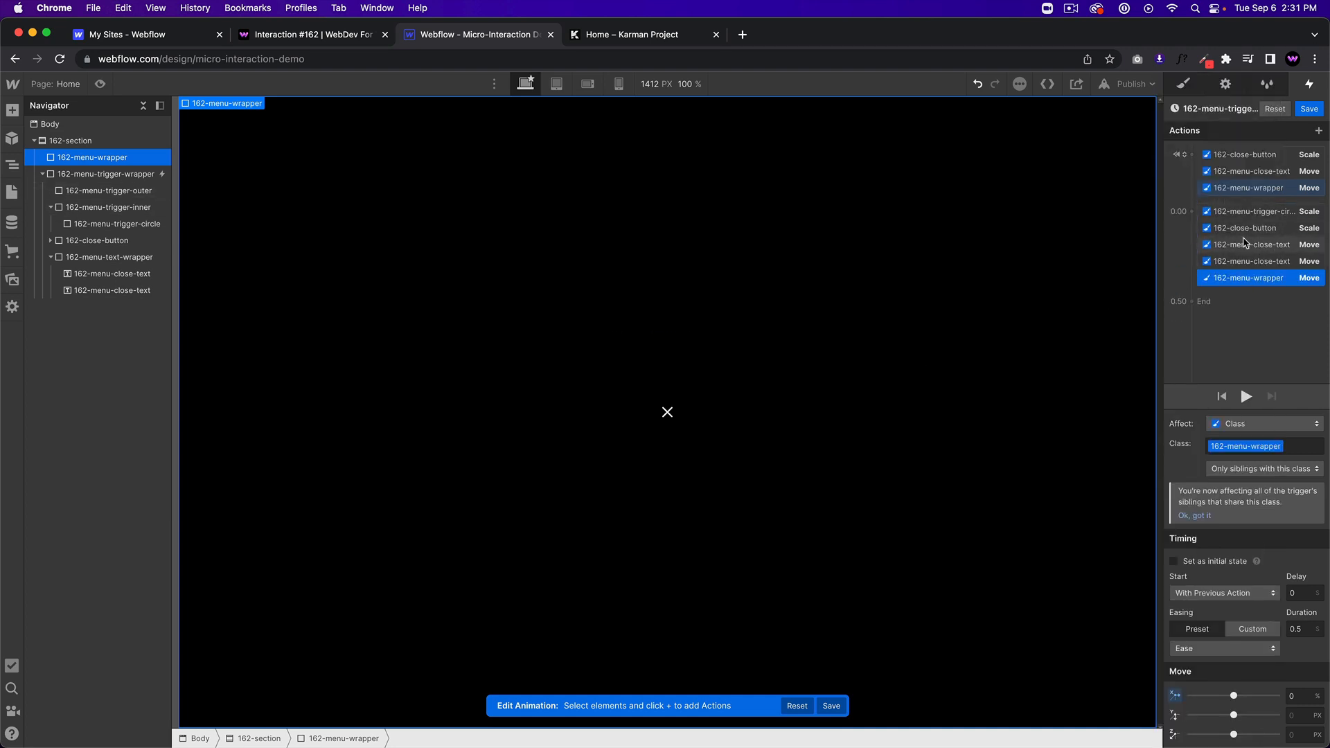
- Add a Border Color action turning 162-menu-trigger-outer white, with Ease easing, starting with the previous action
click(1277, 218)
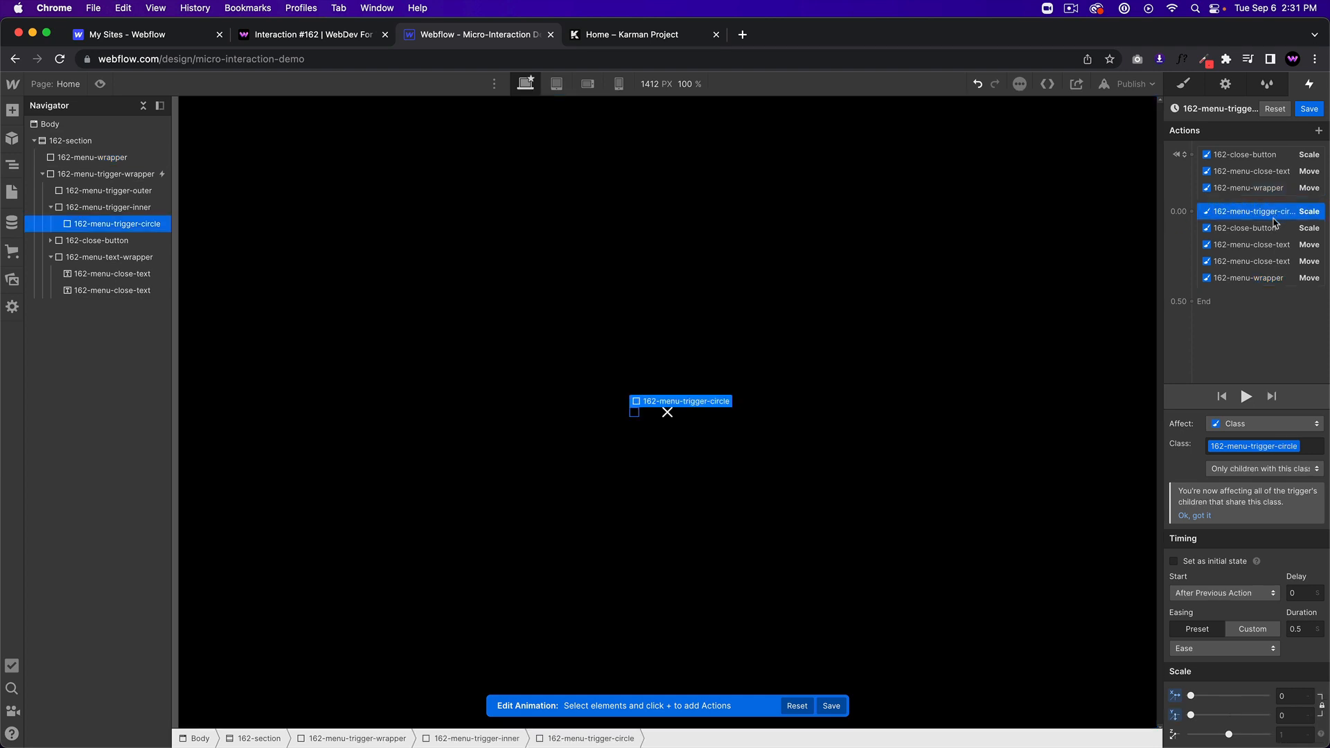
click(136, 194)
click(1255, 300)
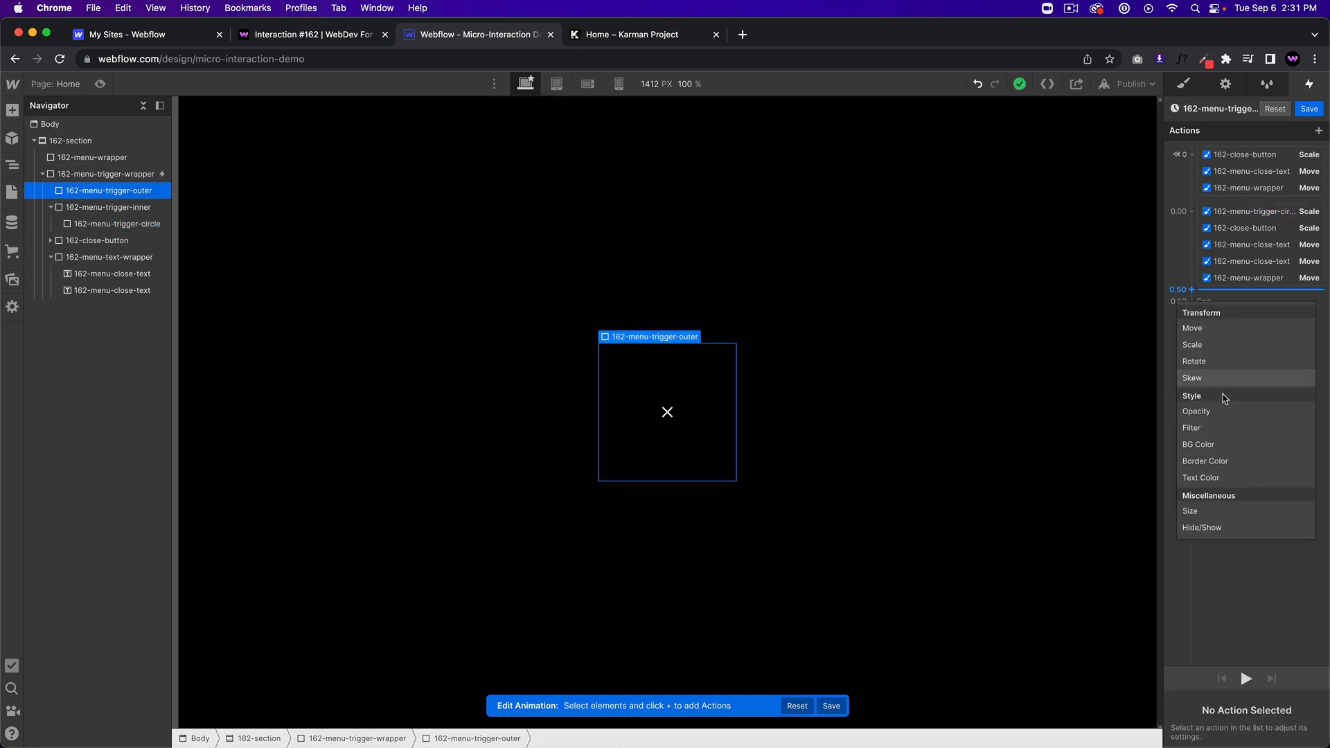
click(1203, 461)
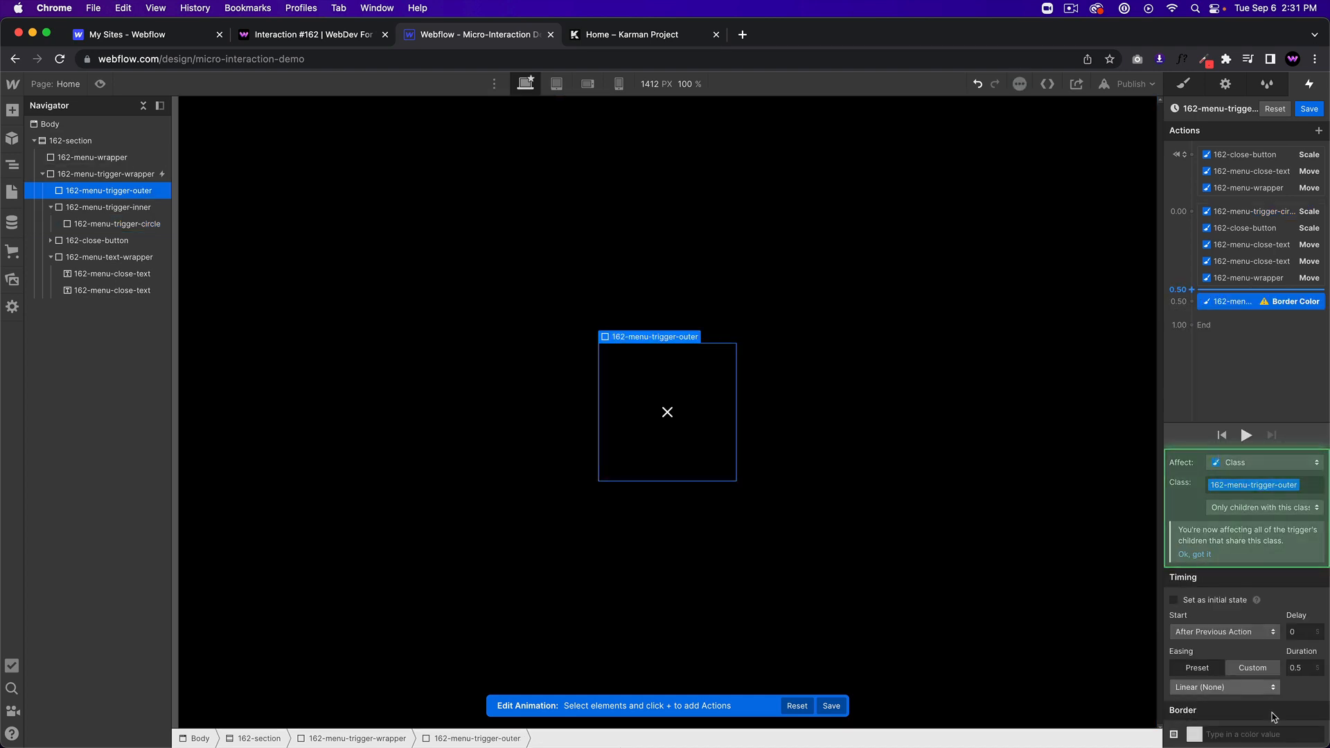
click(1194, 735)
drag(1198, 524, 1153, 475)
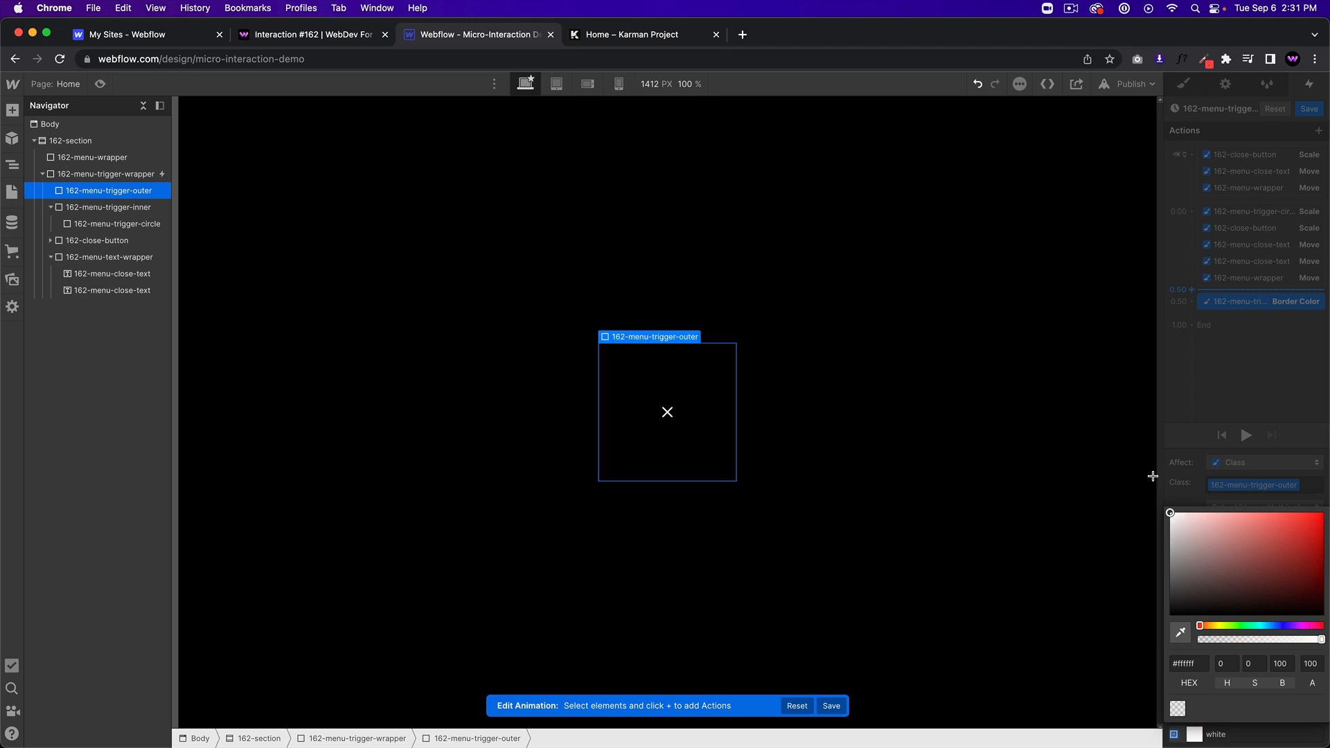
click(1275, 361)
click(1225, 687)
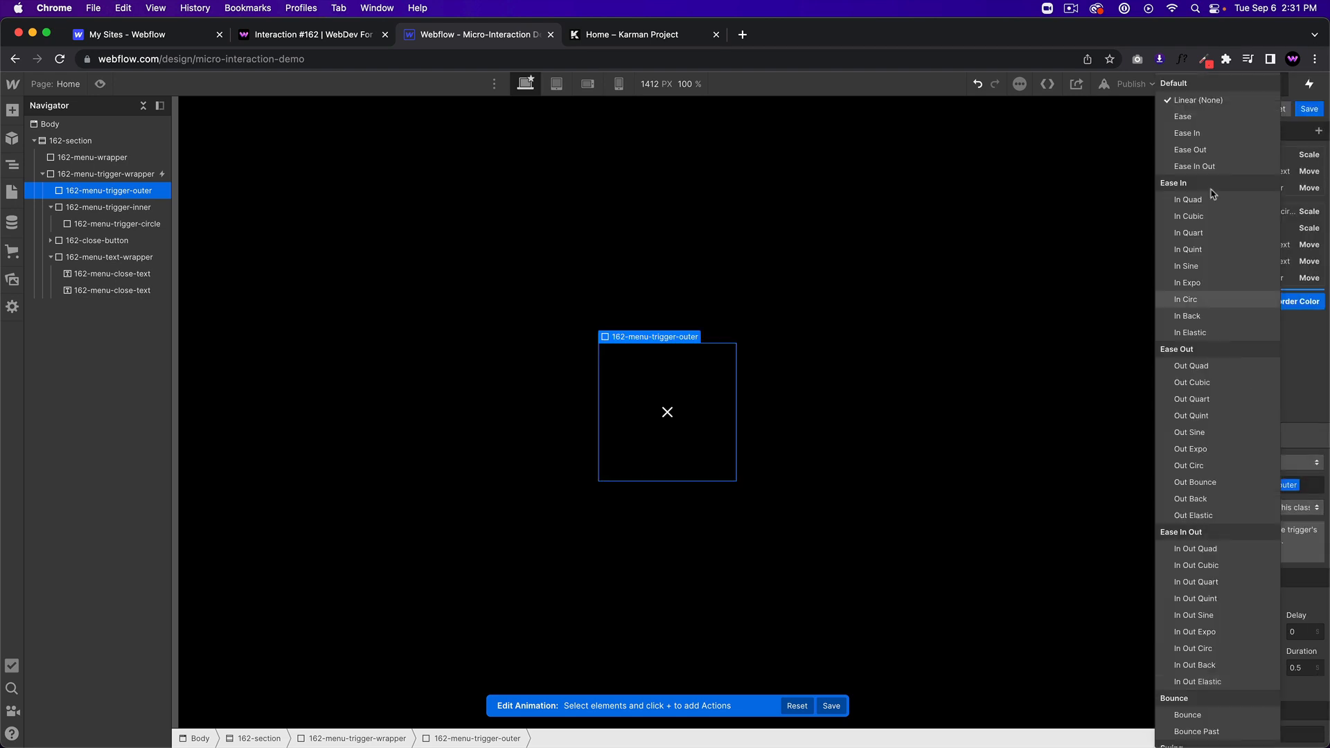
click(1199, 127)
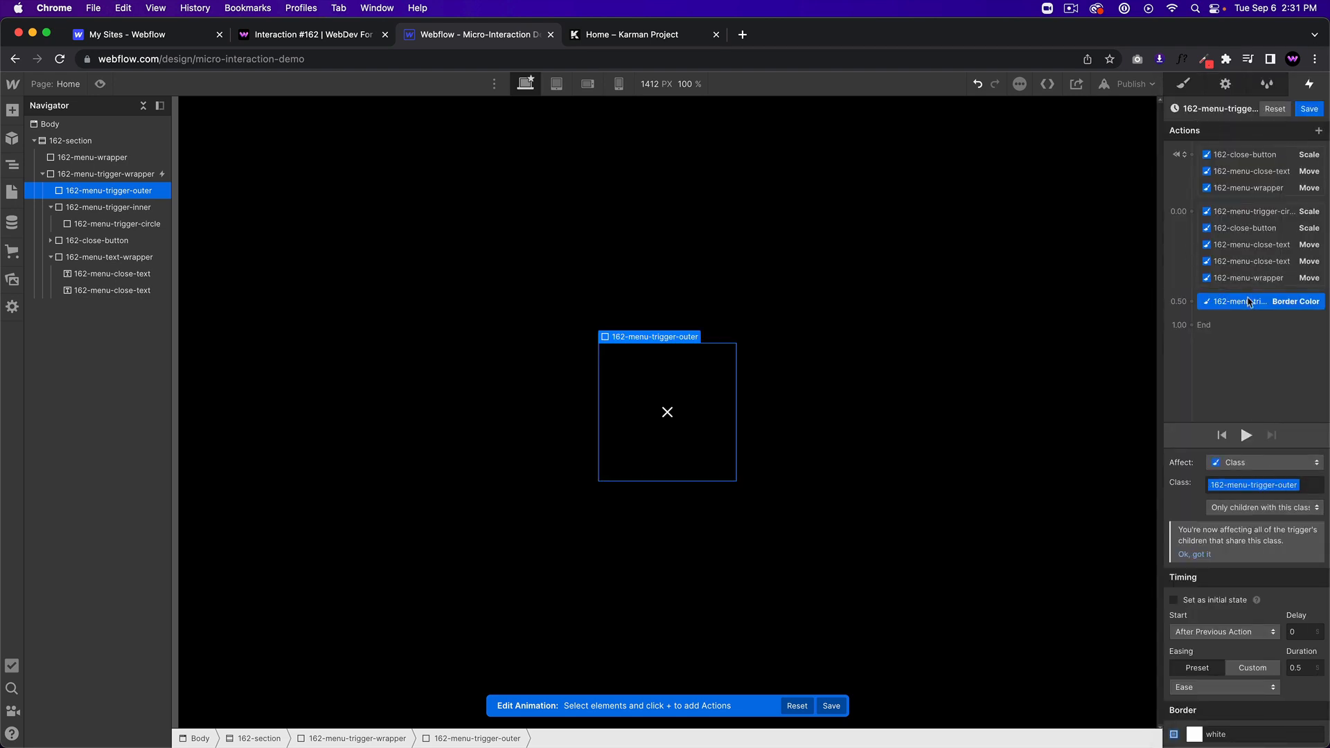
drag(1253, 303, 1251, 280)
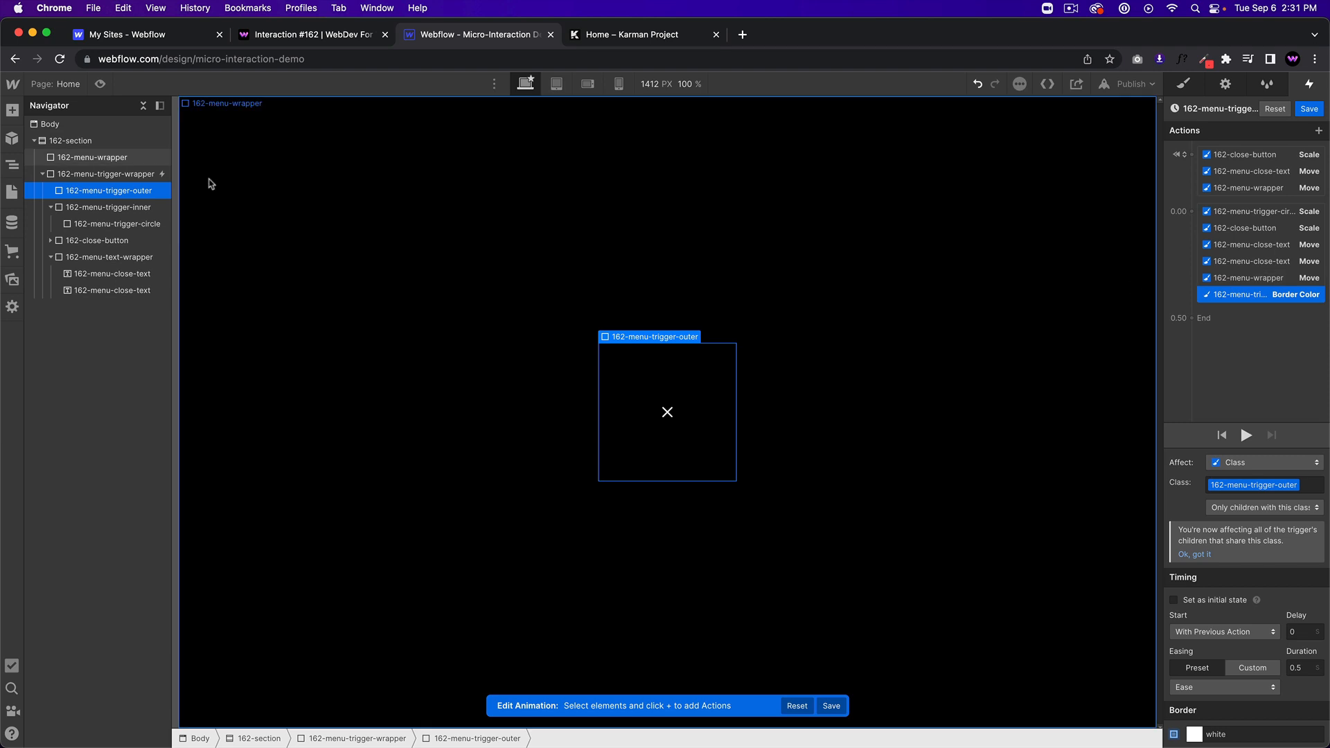
- Add a Border Color action turning 162-menu-trigger-inner white, with Ease easing, starting with the previous action
click(111, 210)
click(1277, 312)
click(1257, 307)
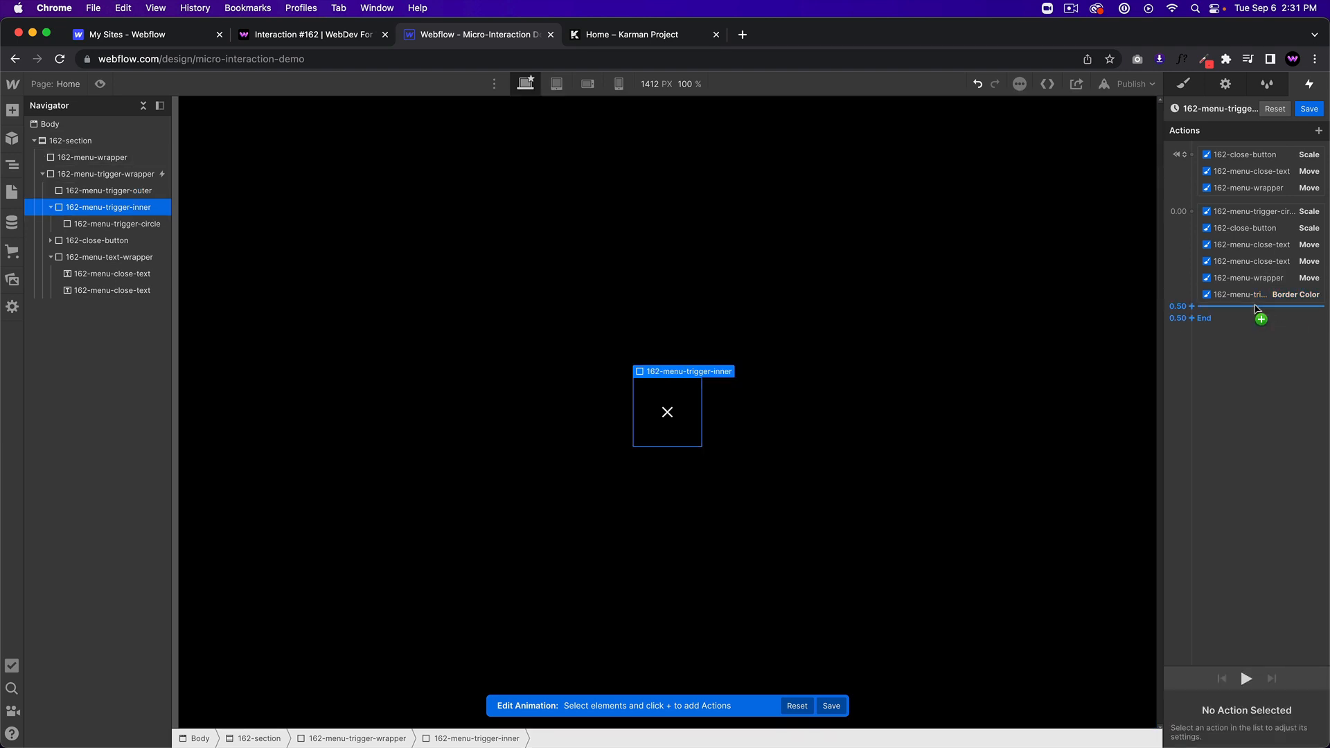
click(1257, 308)
click(1214, 478)
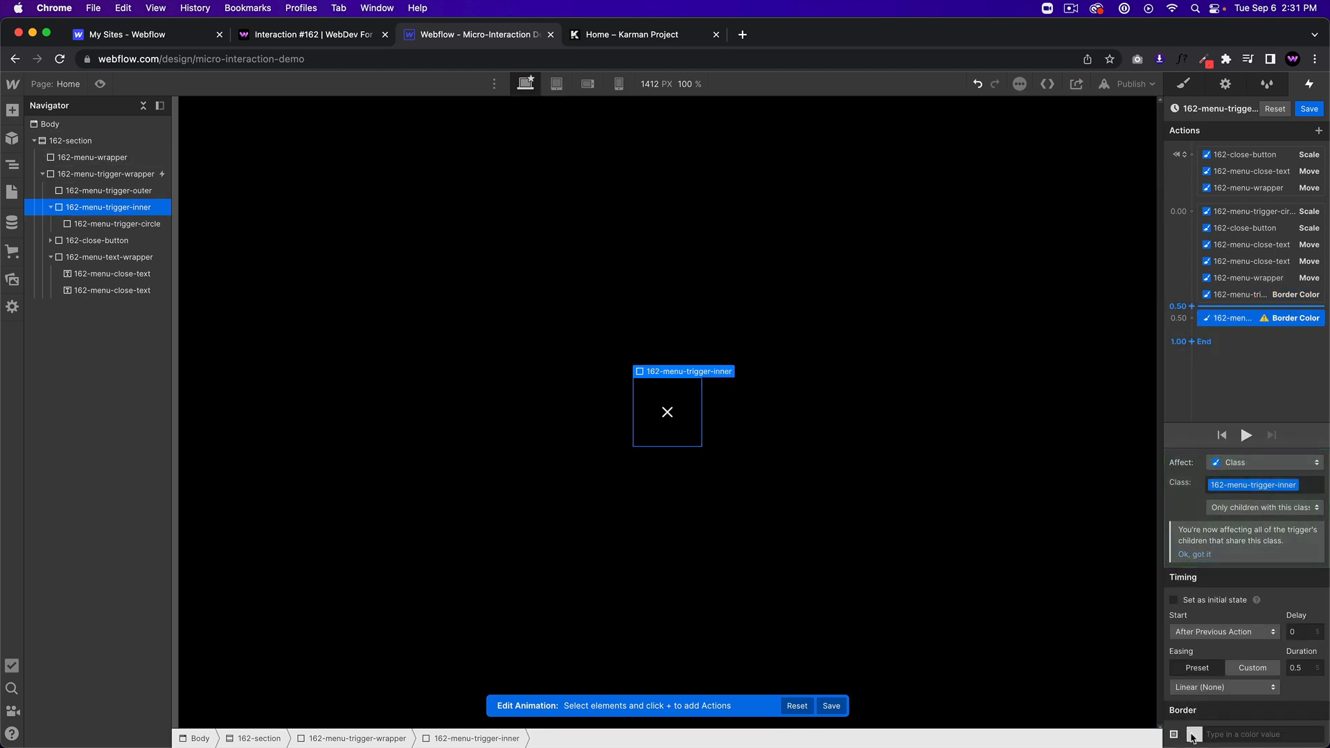
click(1185, 733)
click(1208, 403)
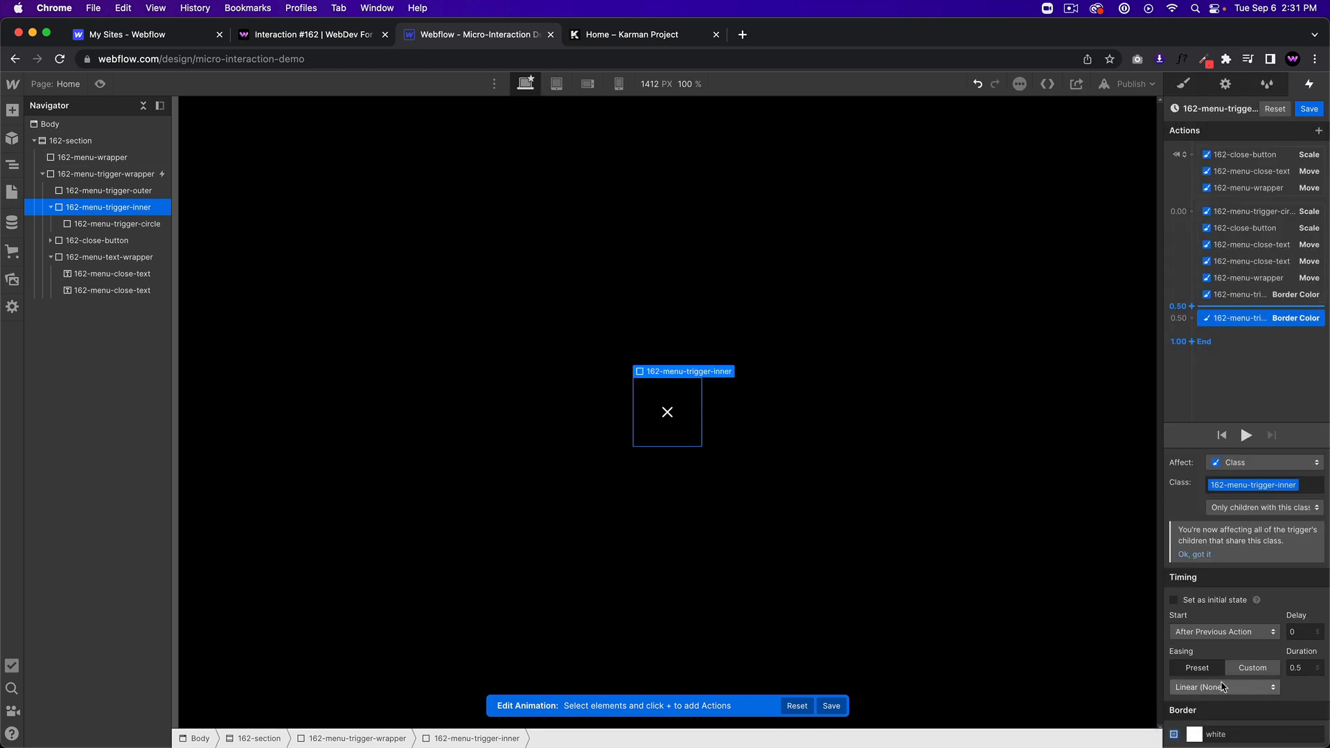
click(1222, 686)
click(1214, 118)
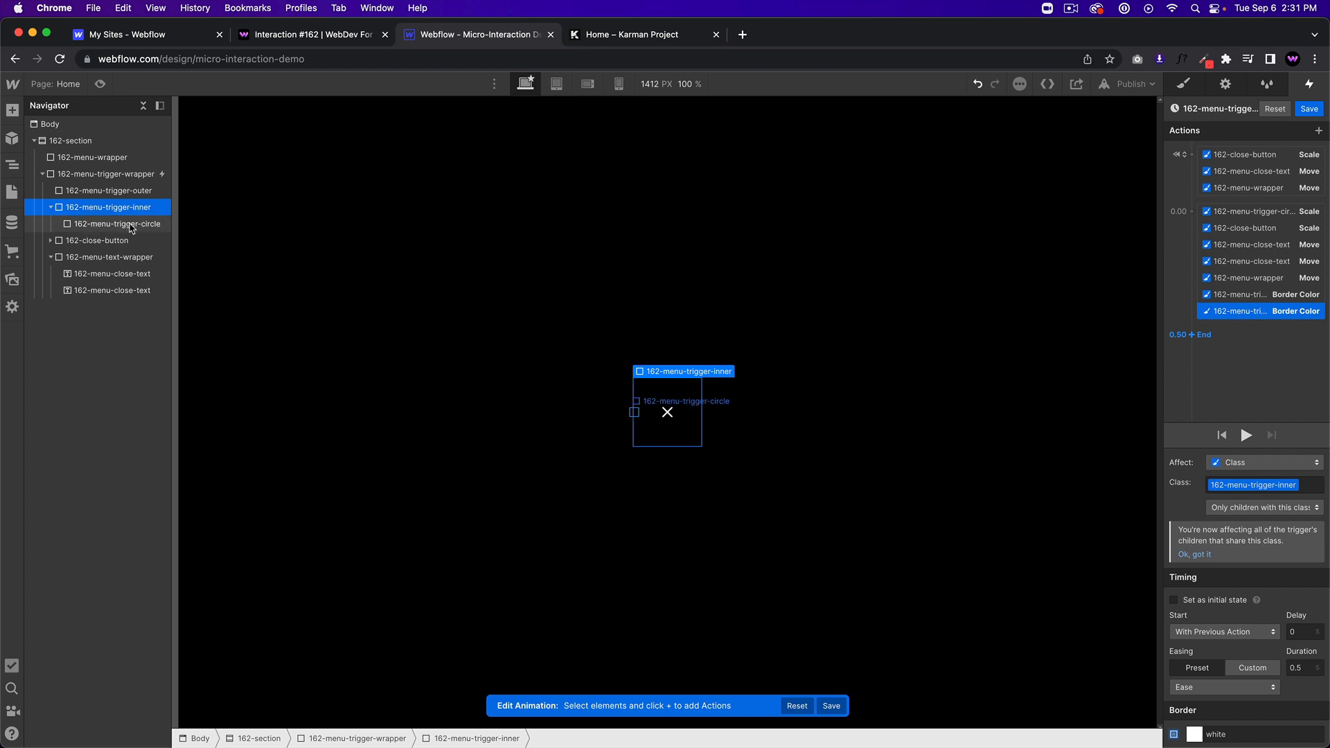
- Add a BG Color action turning 162-close-button white, with Ease easing, starting with the previous action
click(116, 242)
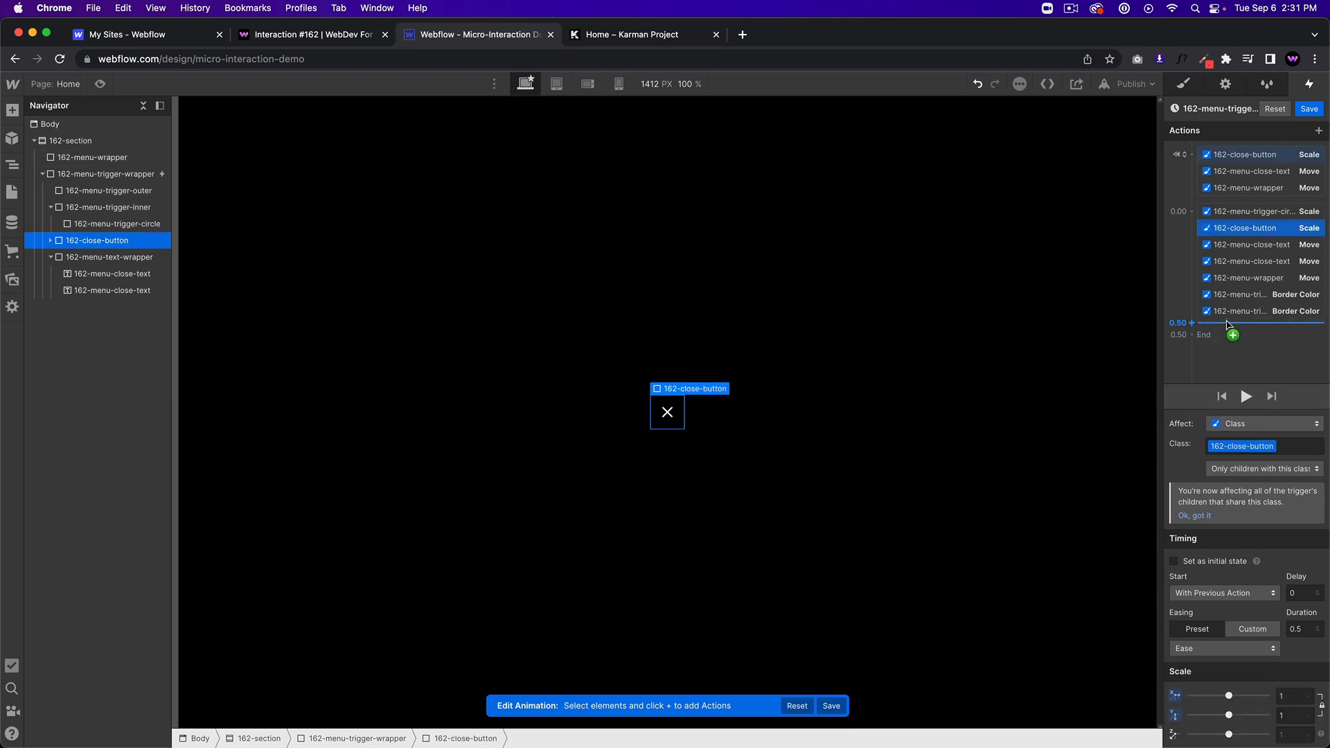
click(1232, 335)
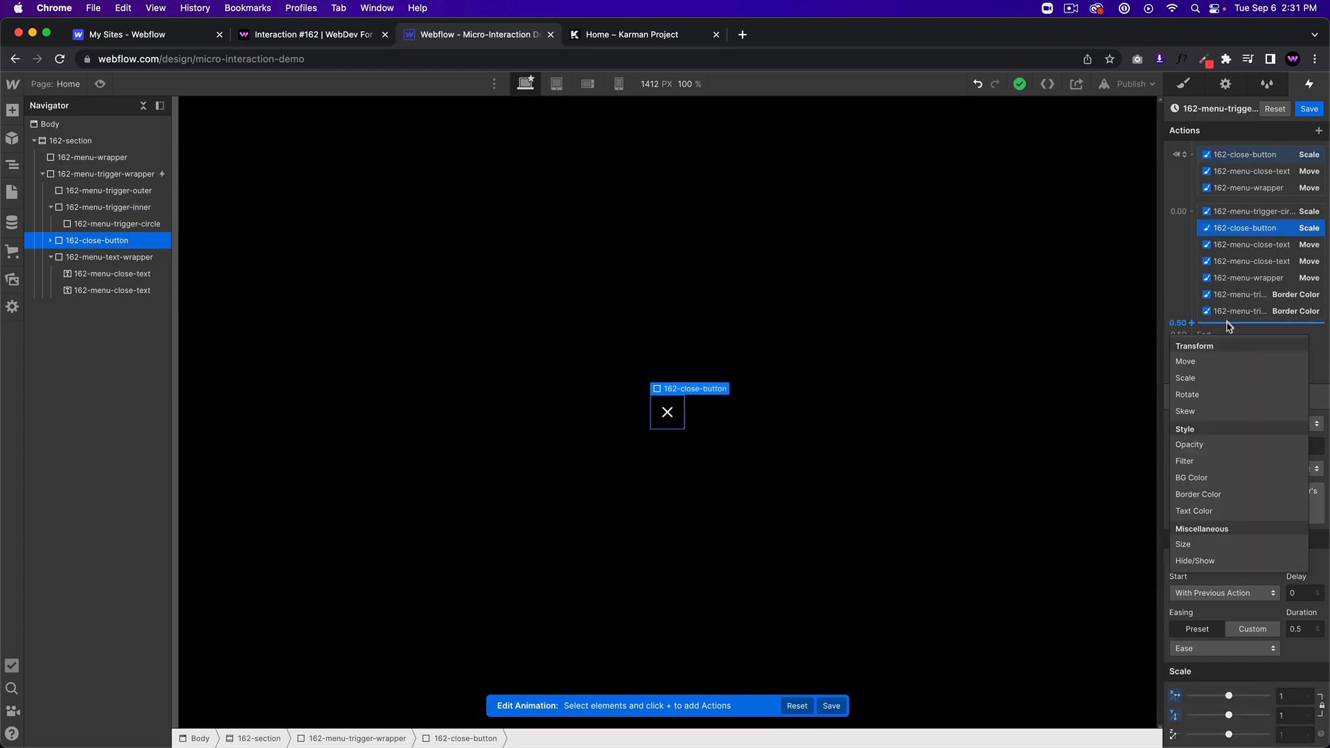
click(1193, 478)
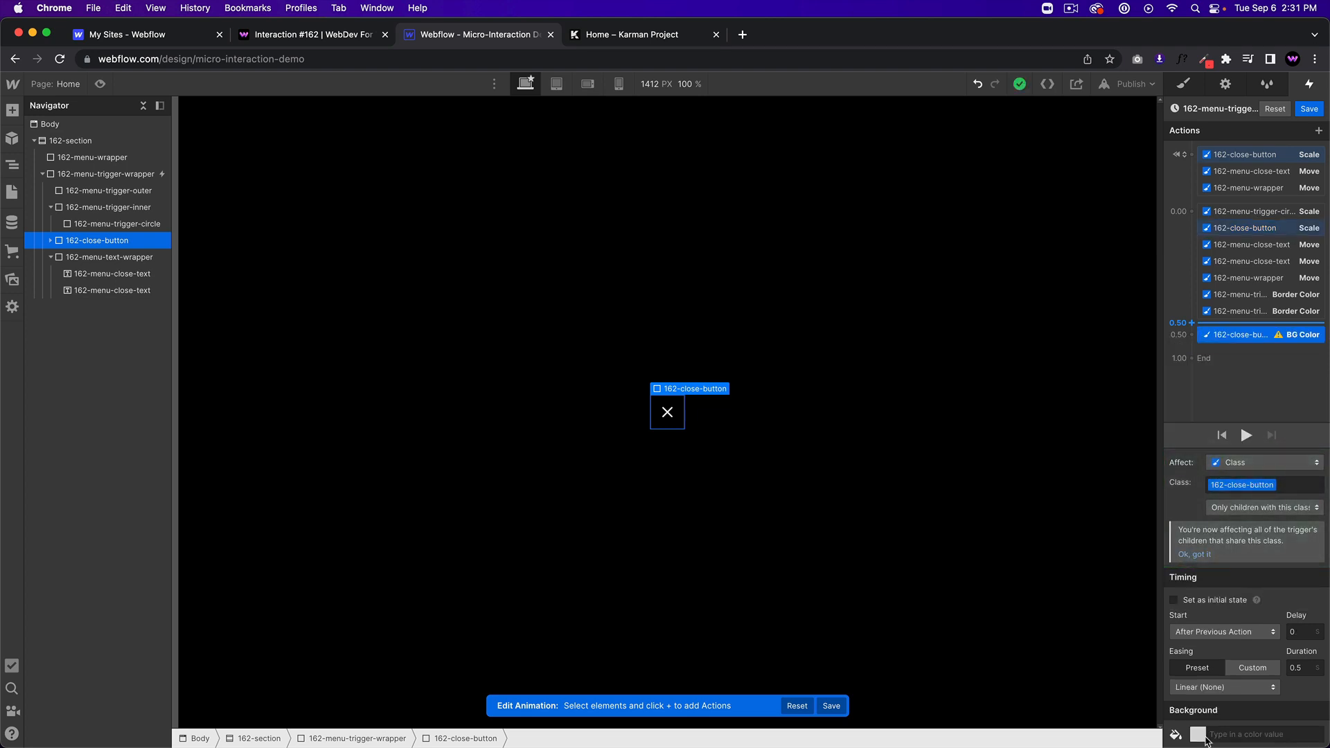
click(1204, 738)
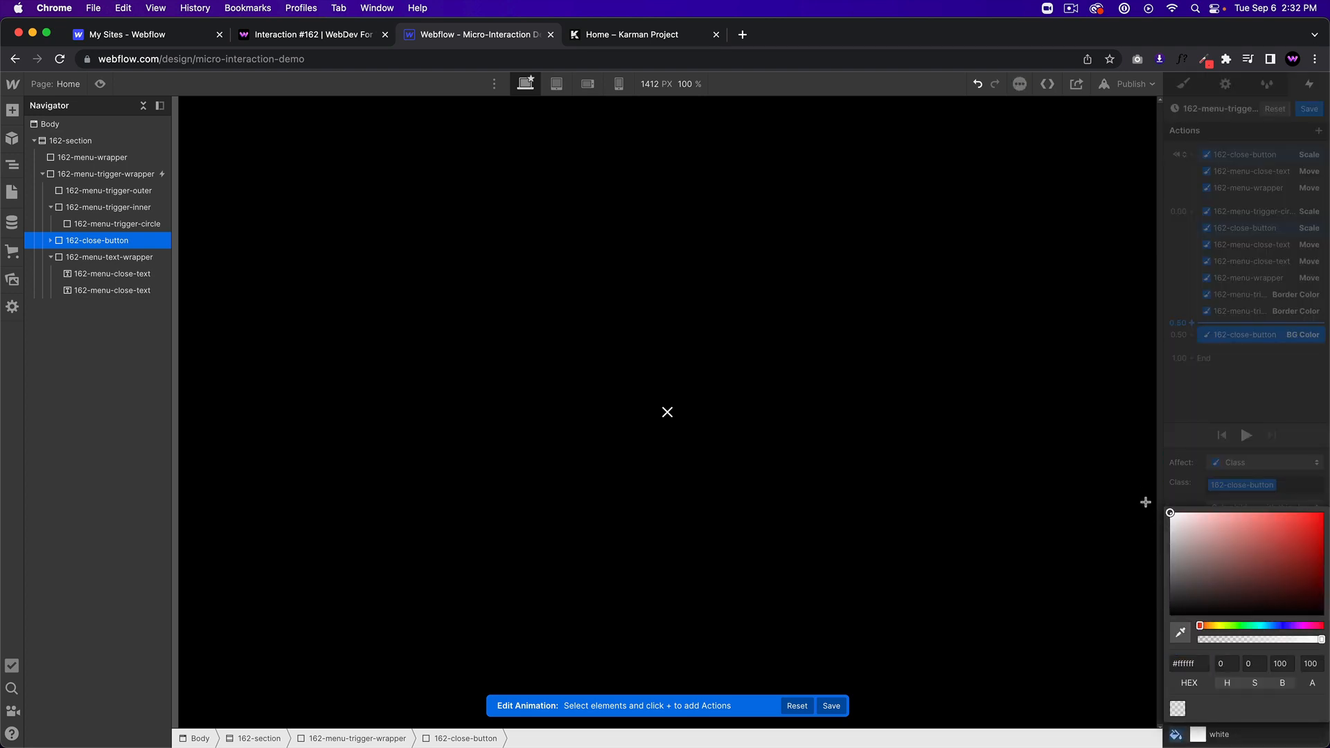
click(1260, 415)
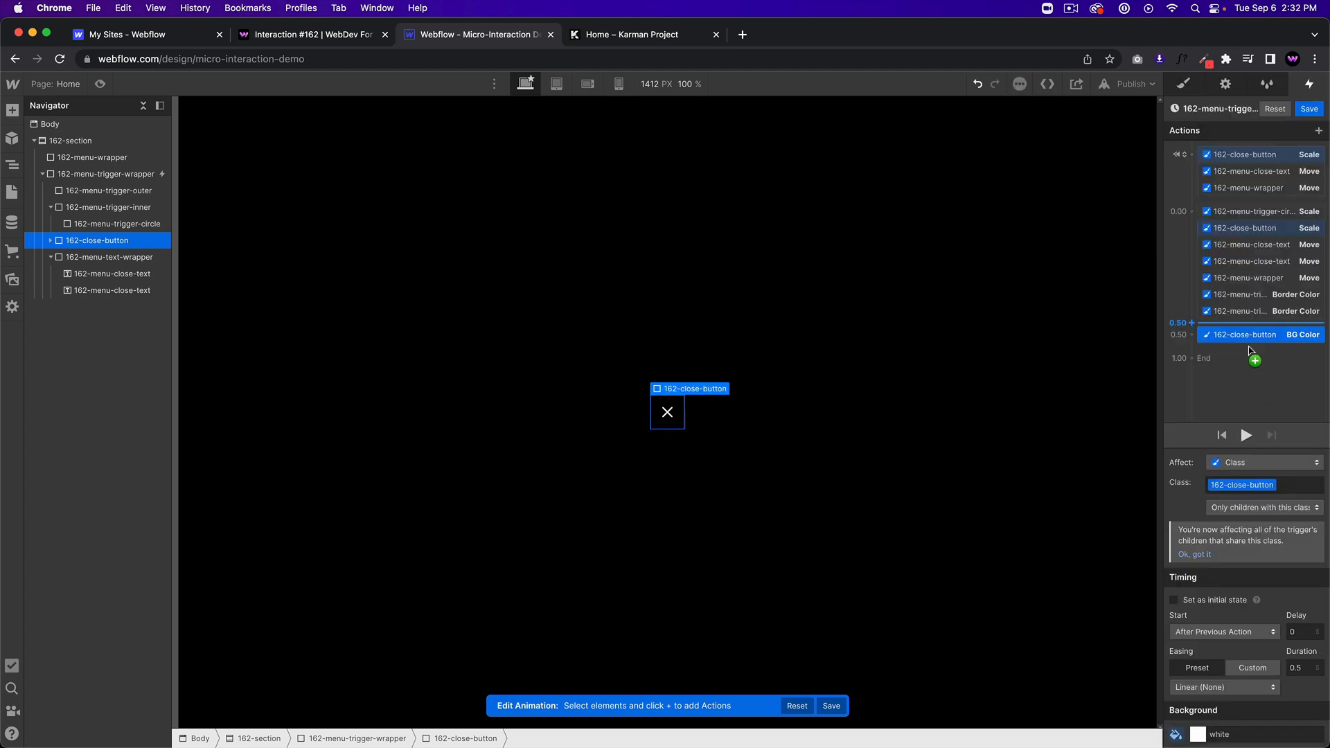
click(1199, 696)
click(1183, 117)
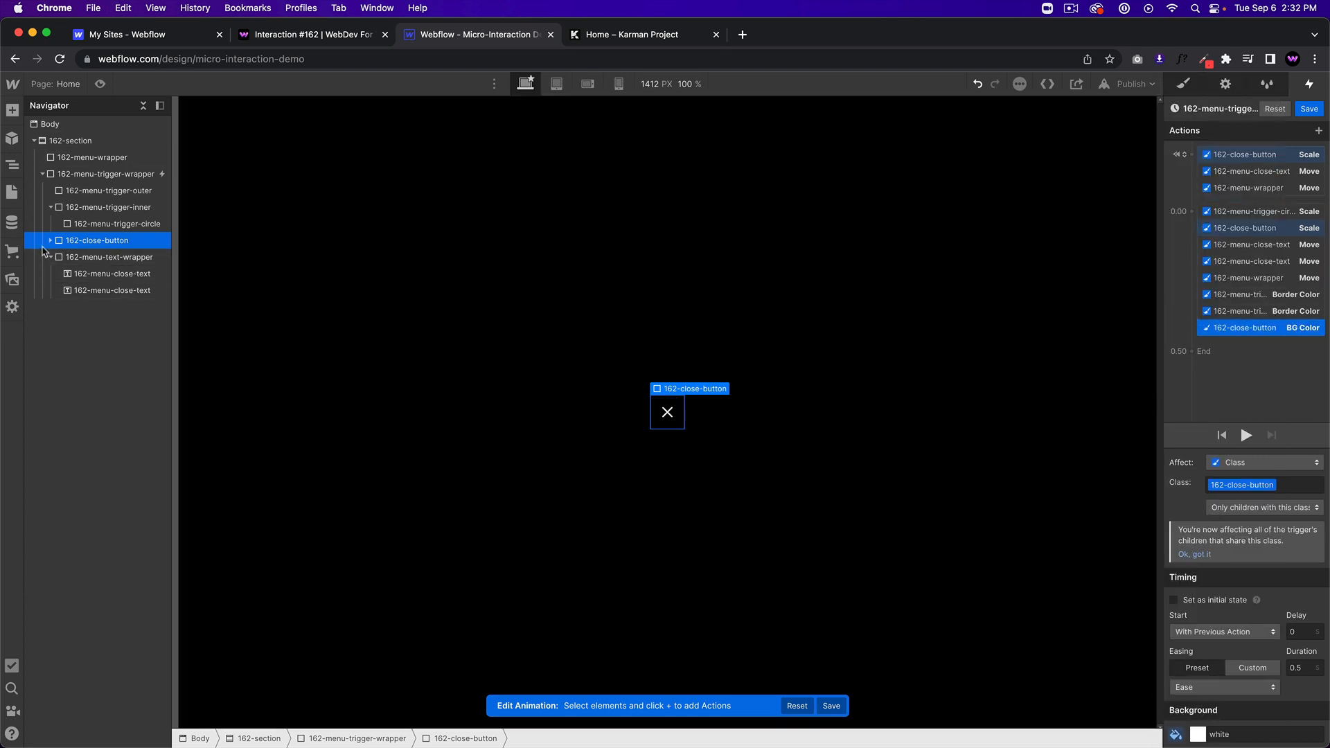
- Add a BG Color action turning 162-close-button-line black, starting with the previous action
click(50, 241)
click(87, 257)
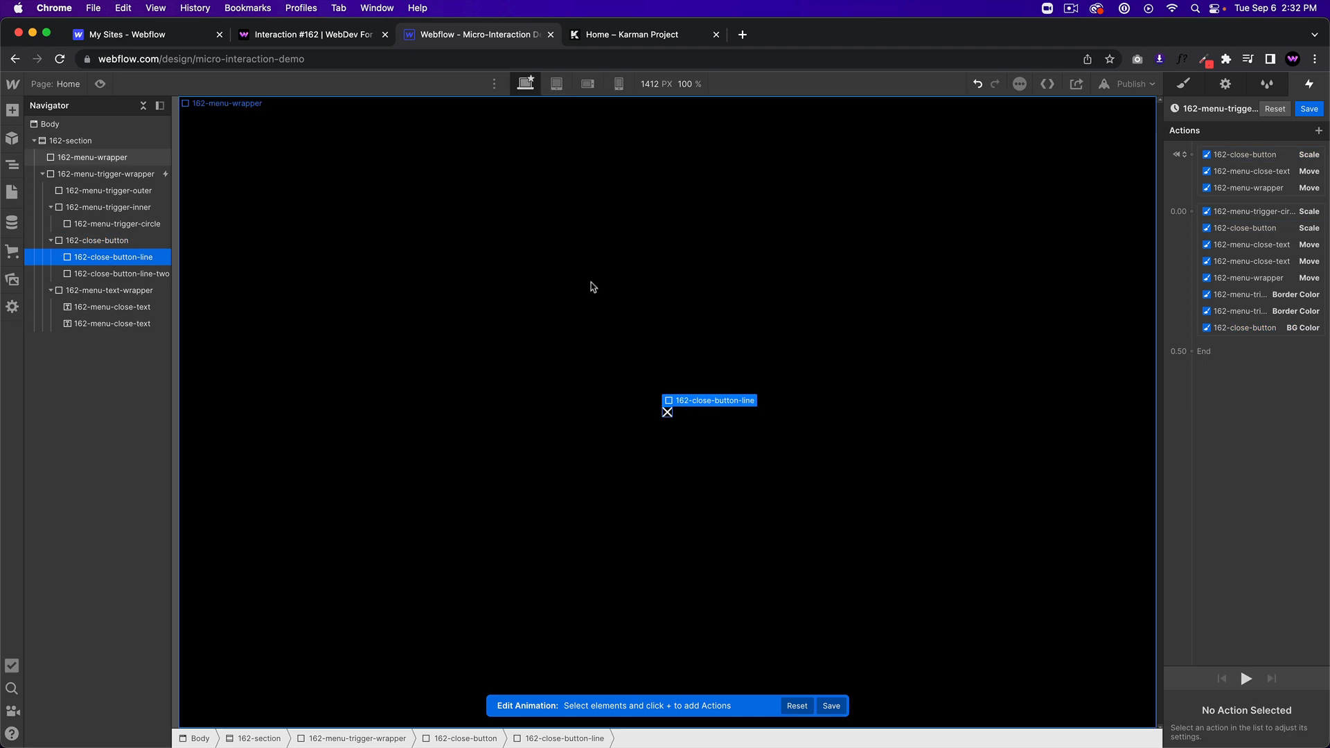
click(1236, 339)
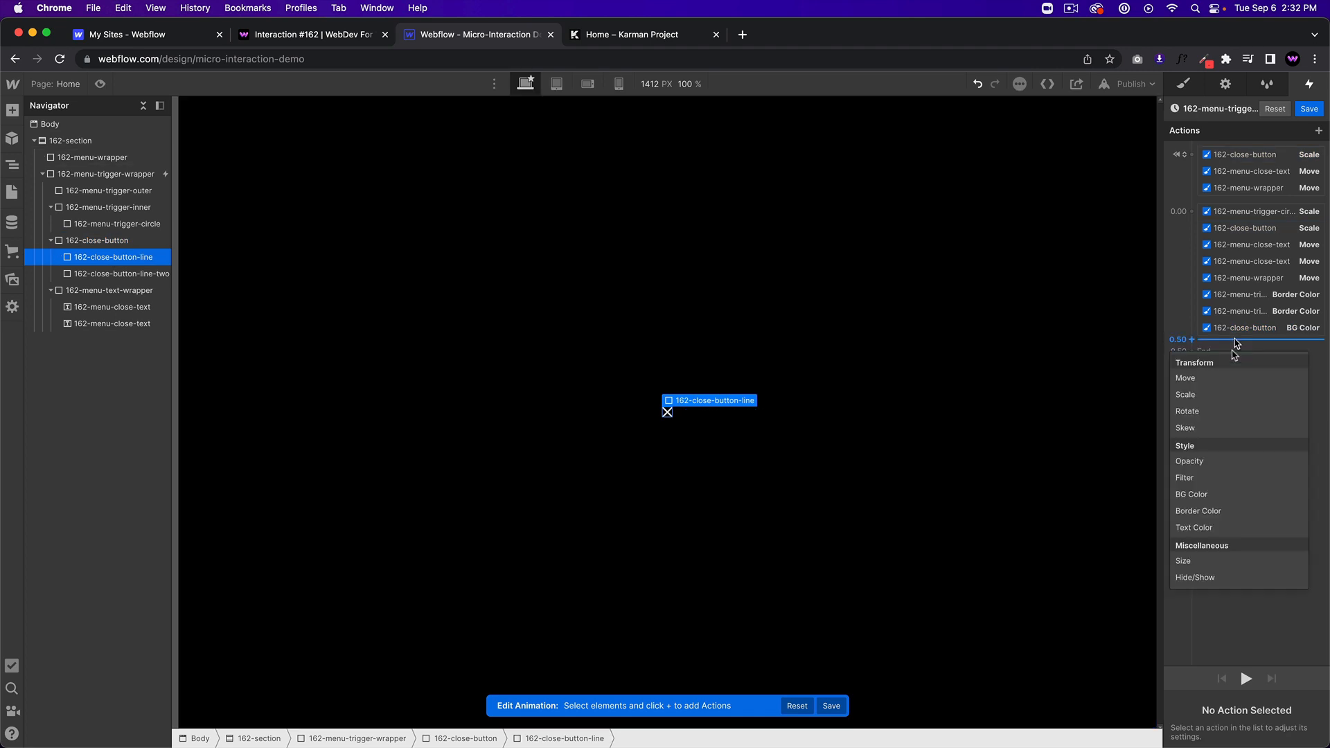
click(1199, 495)
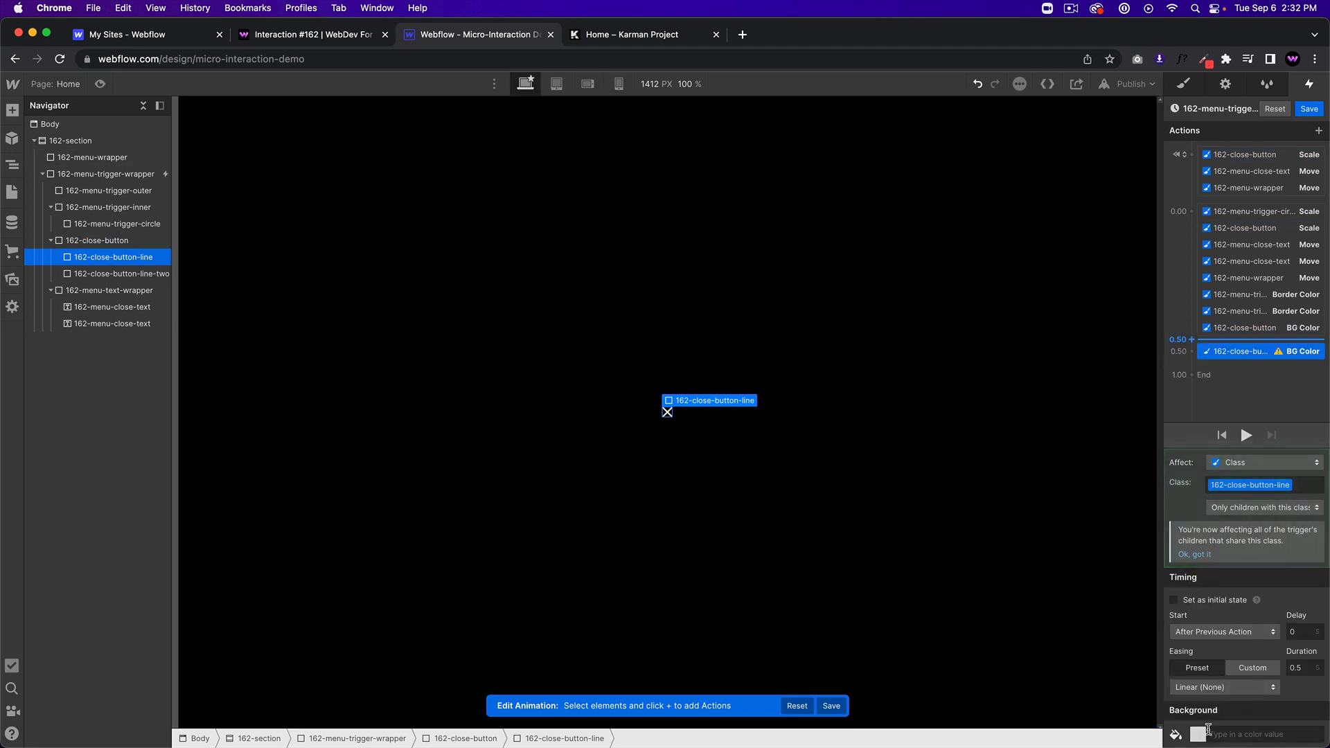
click(1204, 734)
drag(1165, 604, 1154, 625)
drag(1241, 352, 1177, 330)
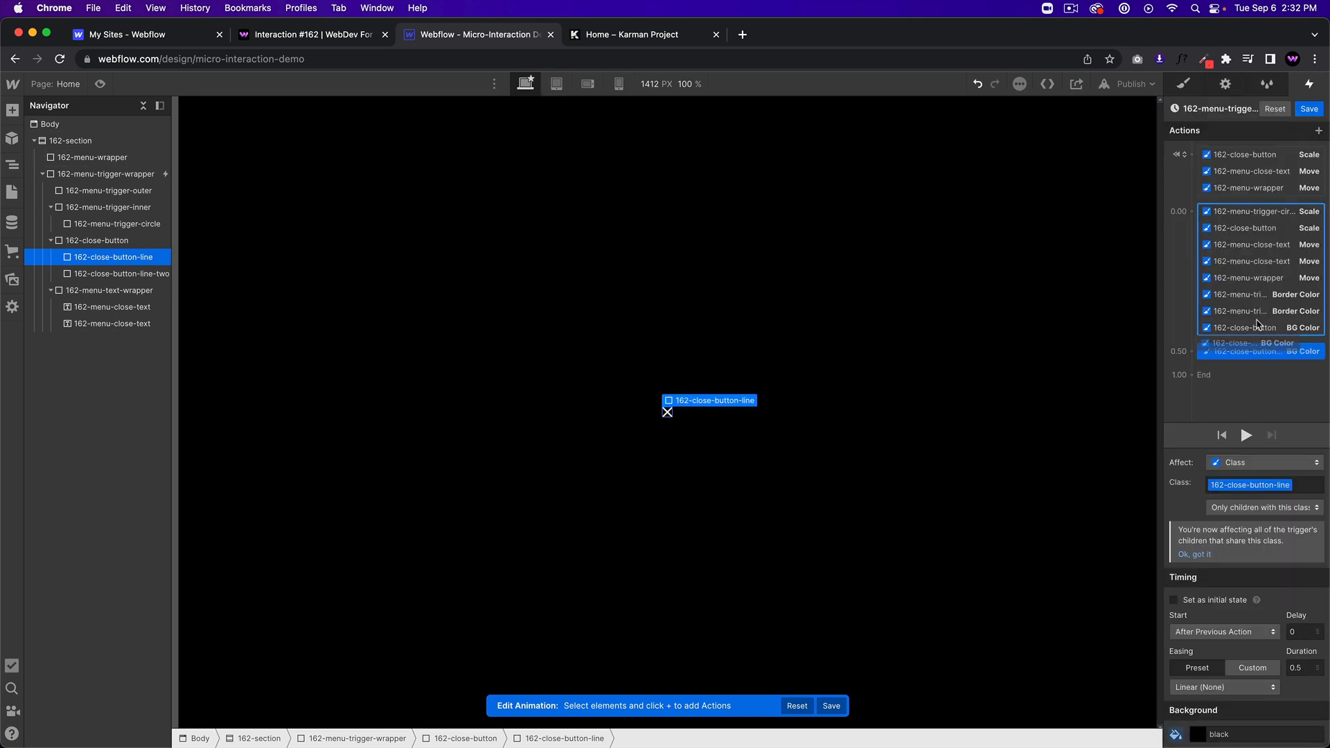
- Add a BG Color action turning 162-close-button-line-two black, starting with the previous action
click(124, 274)
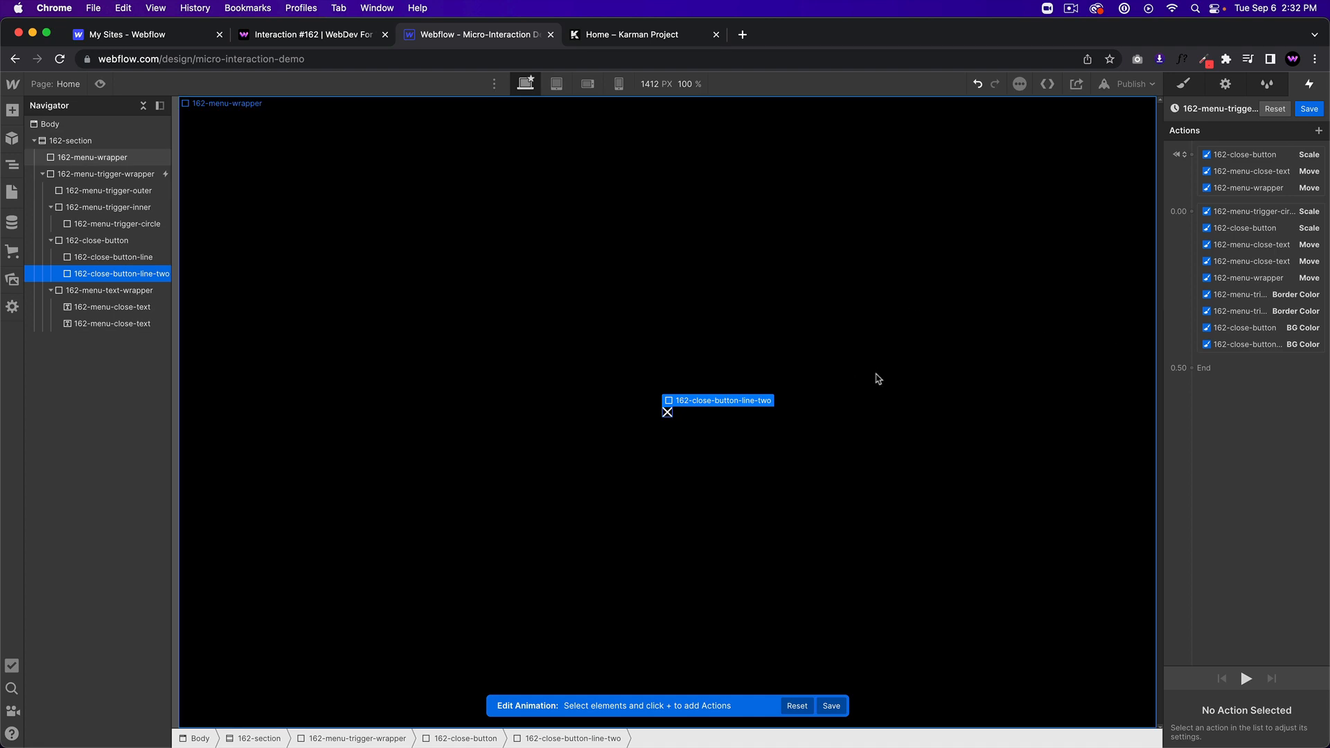
click(1192, 356)
click(1216, 515)
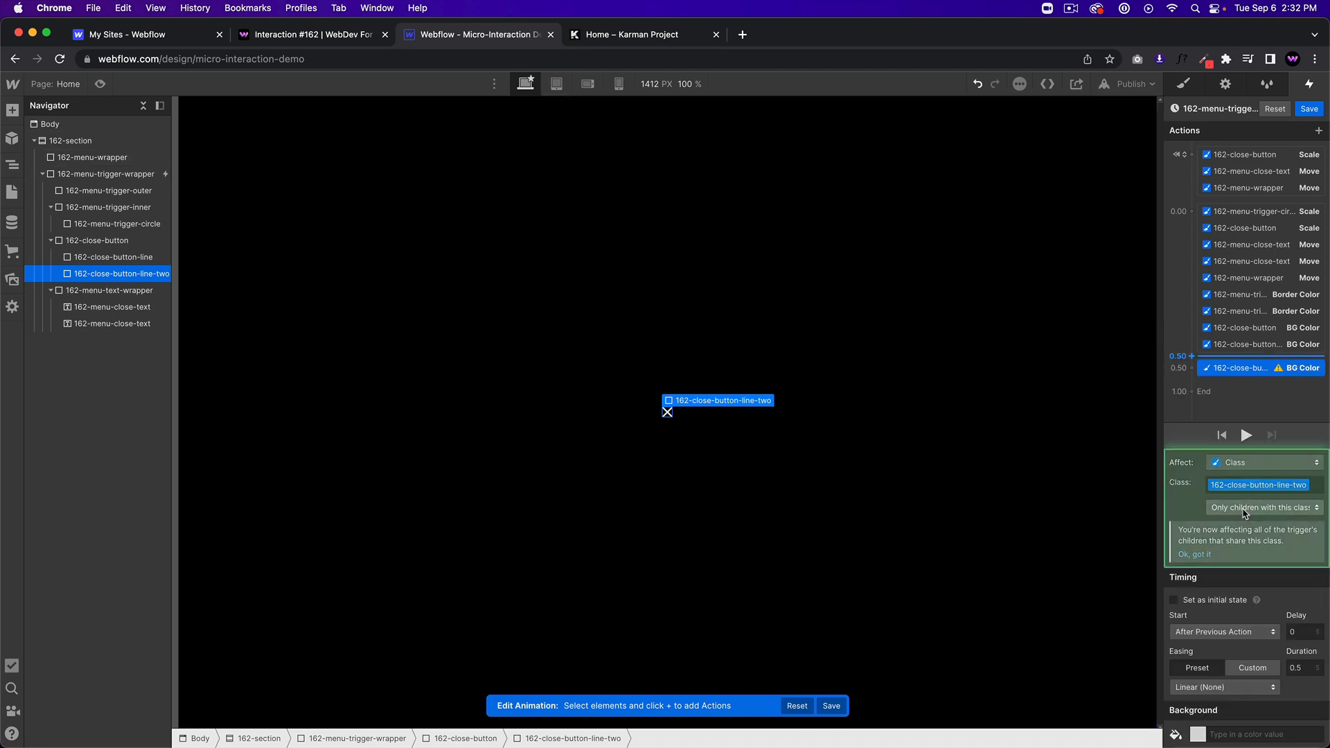
click(1198, 734)
drag(1190, 570, 1153, 623)
click(1259, 397)
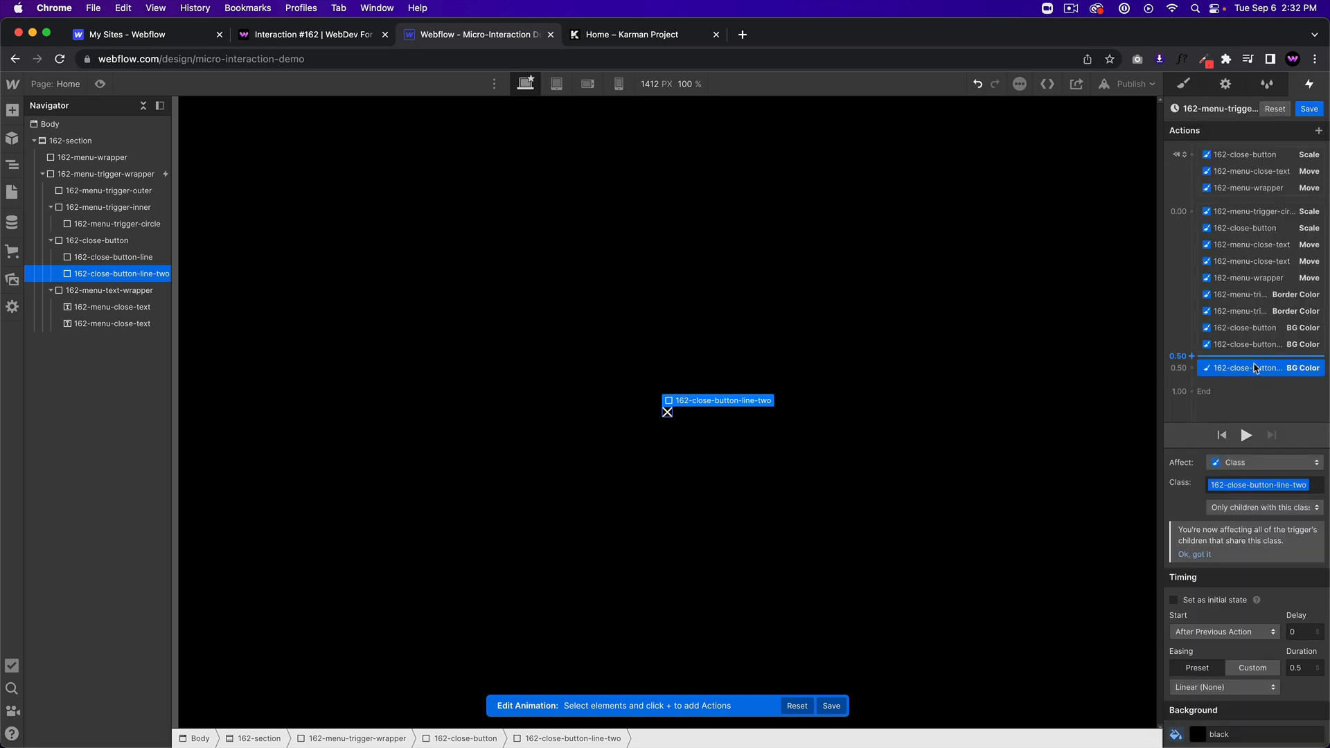
drag(1257, 368, 1271, 347)
- Set the easing of the three close-button BG Color actions to Ease
click(1270, 331)
shift+click(1270, 361)
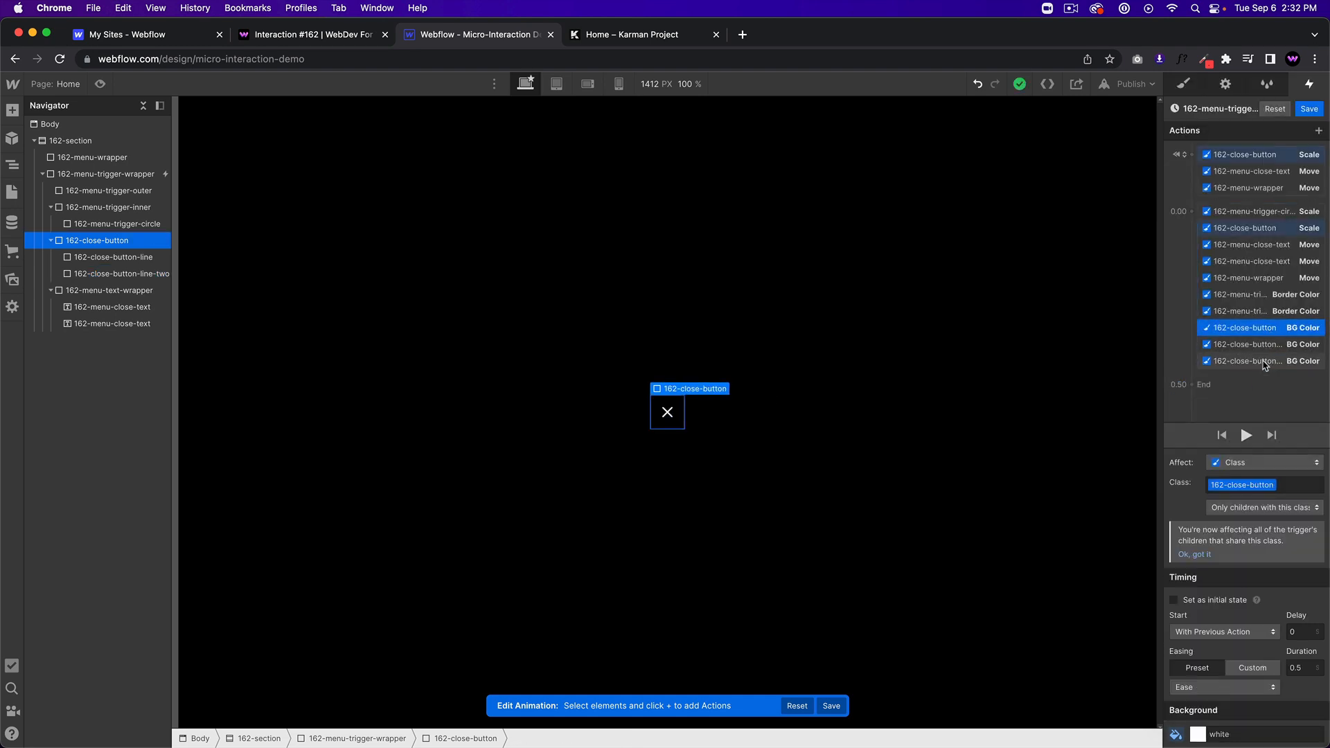
click(1209, 687)
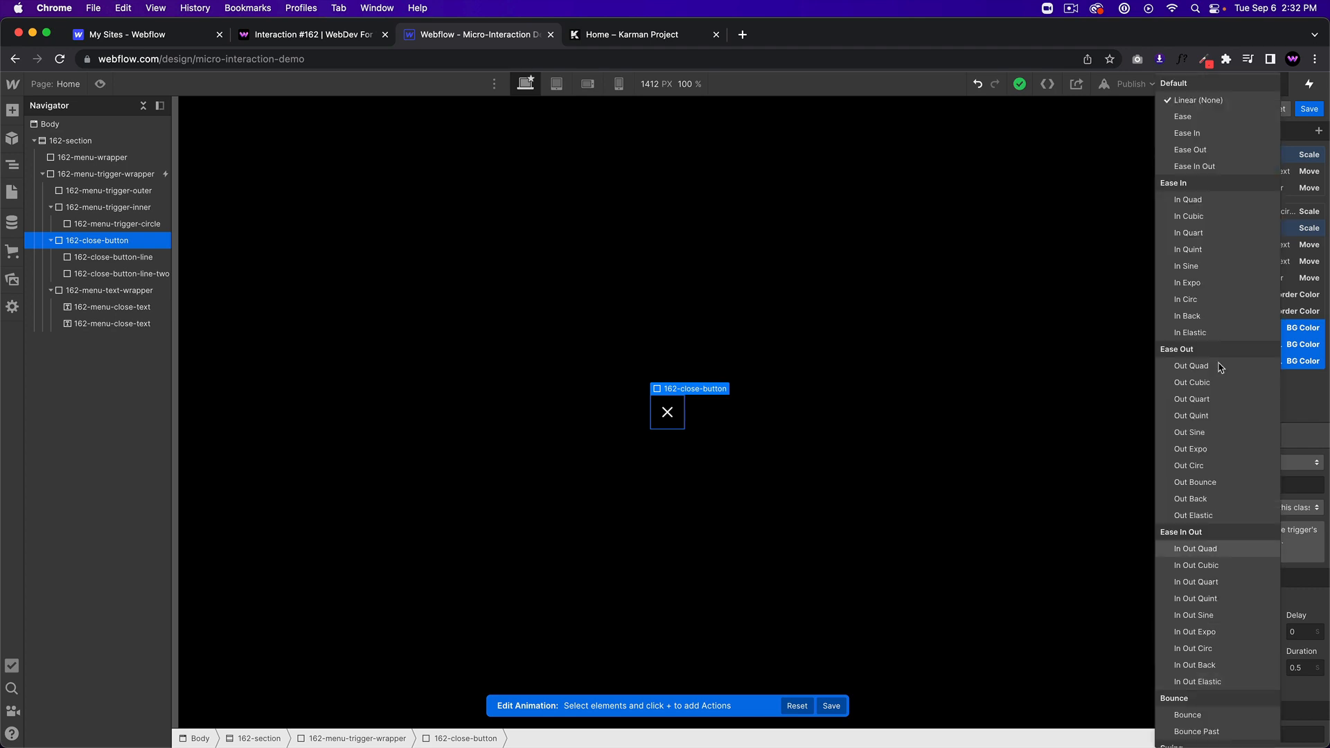
click(1207, 120)
click(1281, 397)
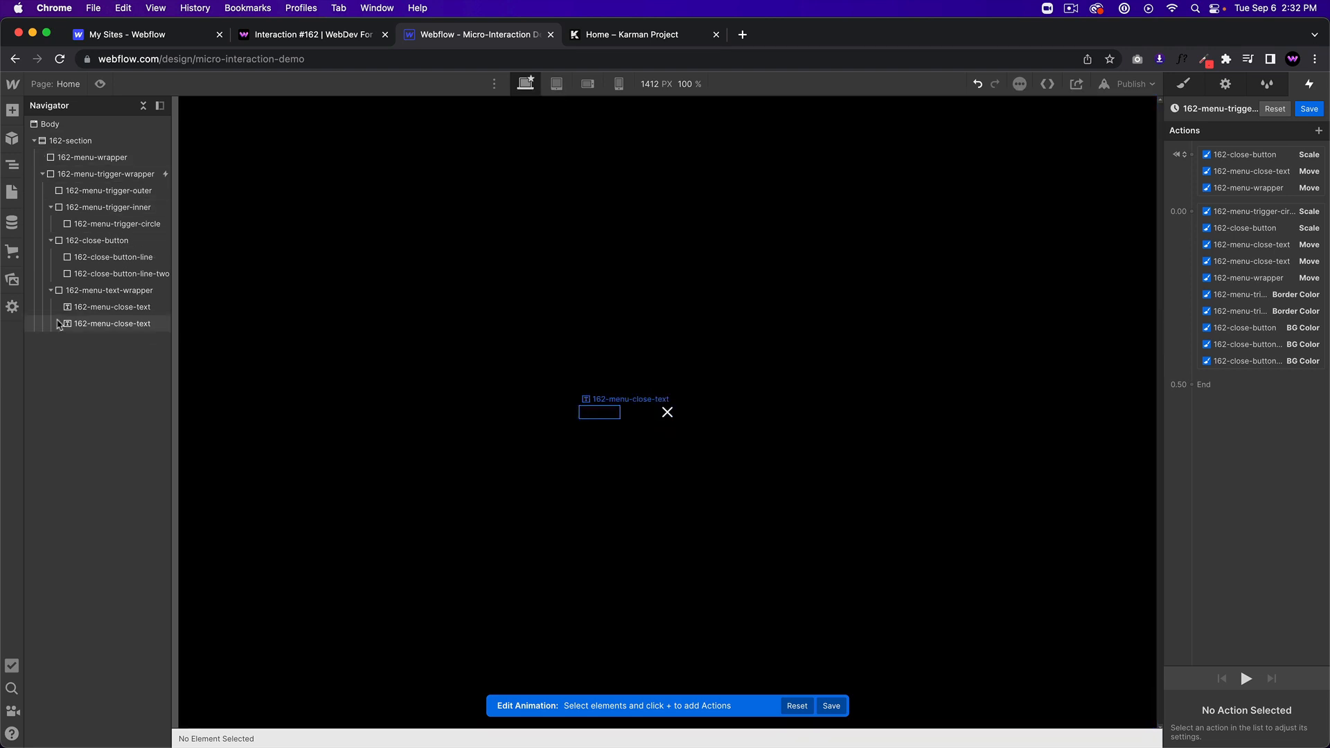
- Add a Text Color action turning the first 162-menu-close-text white, with Ease easing, starting with the previous action
click(104, 306)
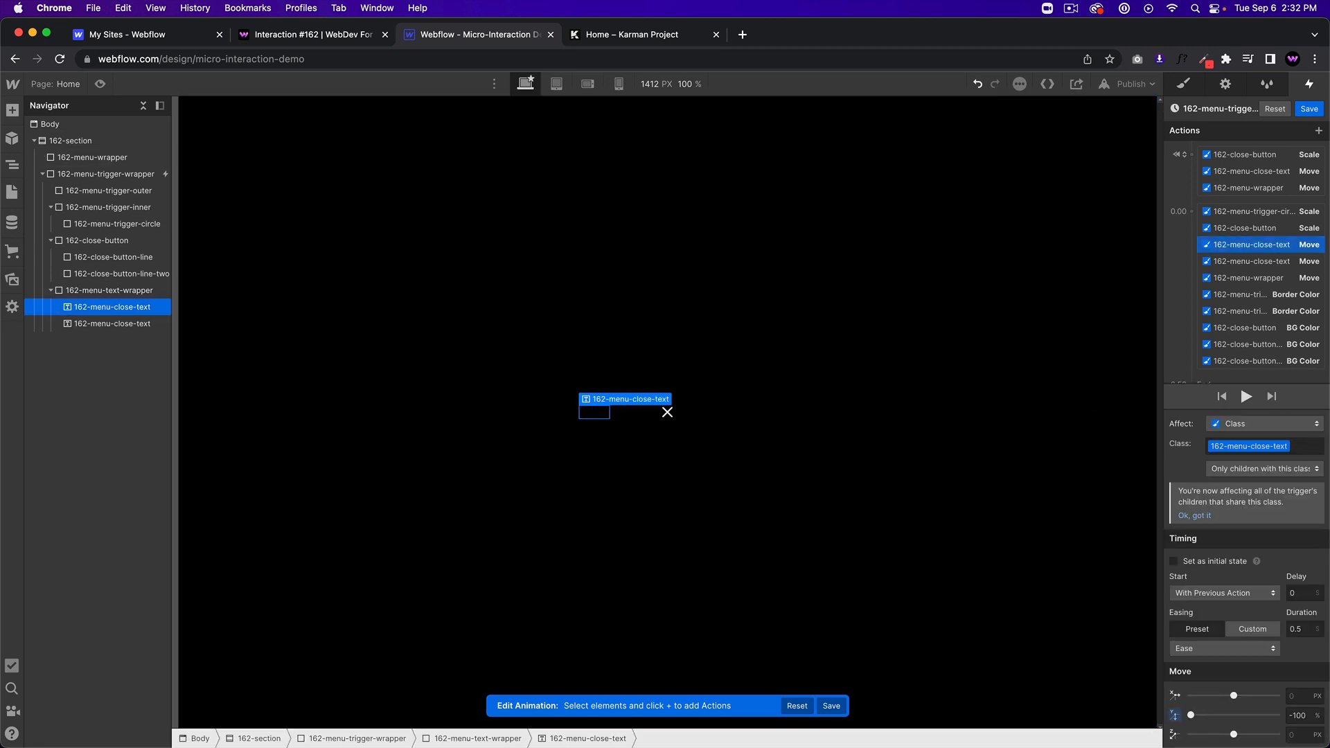
click(1242, 378)
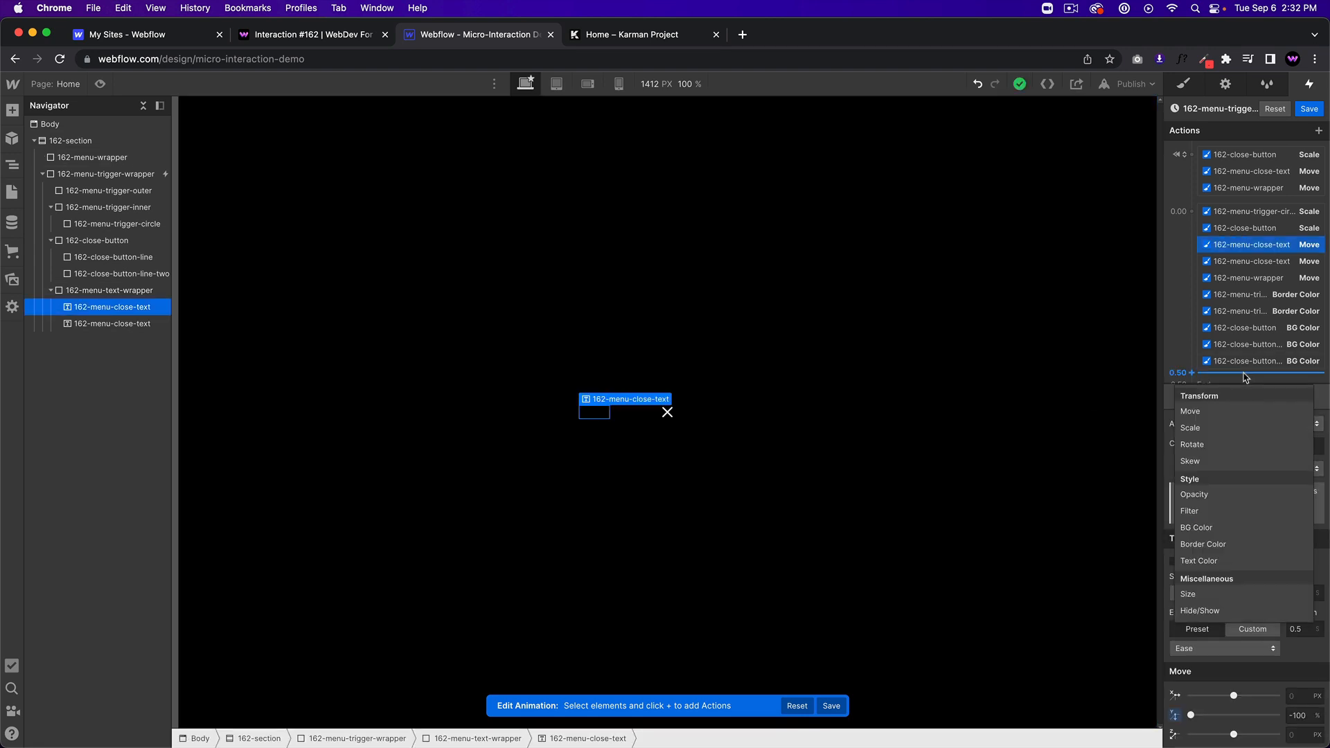
click(1194, 560)
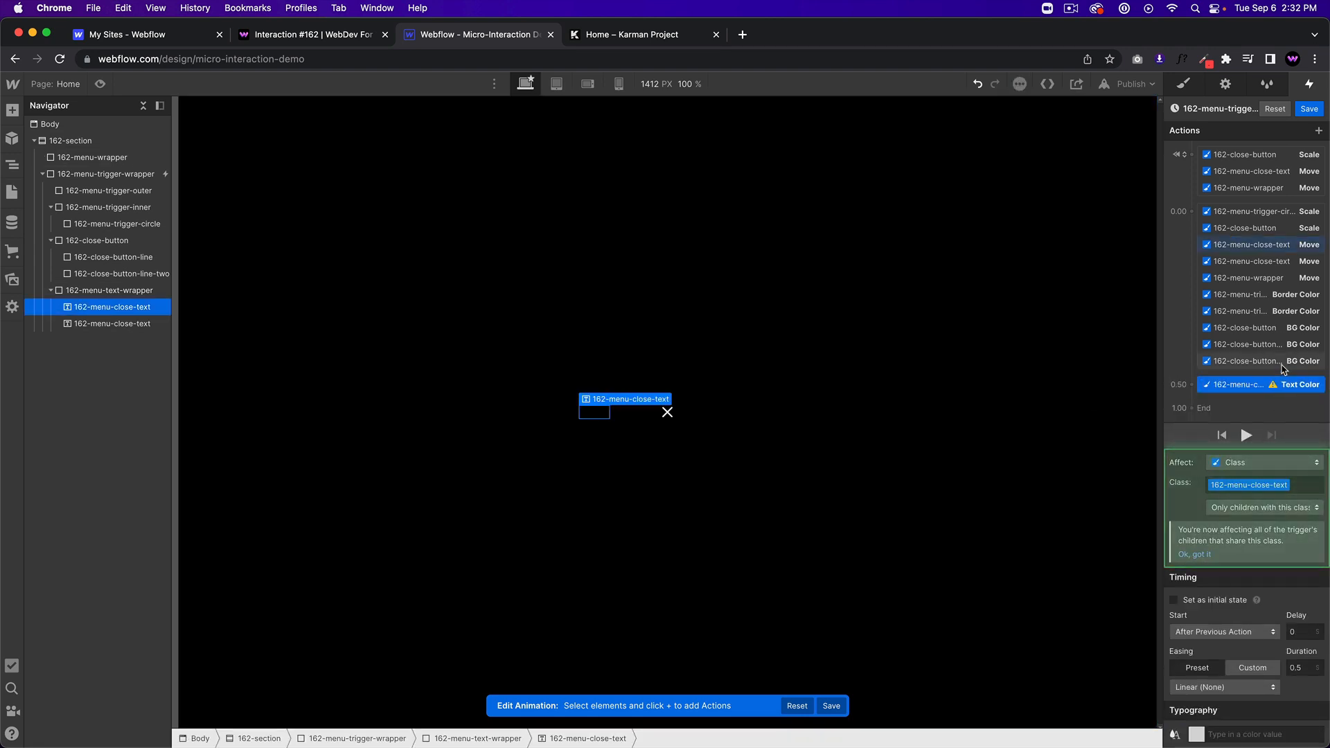
click(1197, 734)
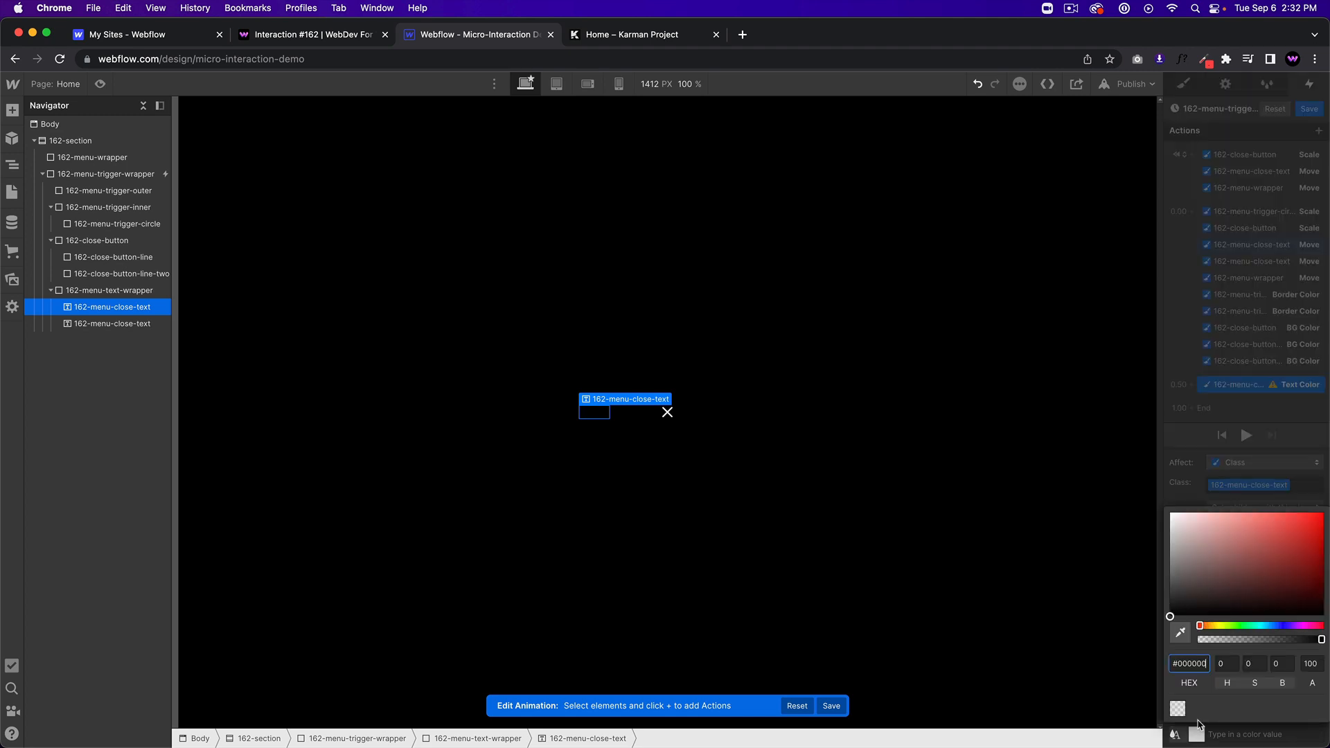
drag(1197, 557, 1134, 487)
click(1239, 400)
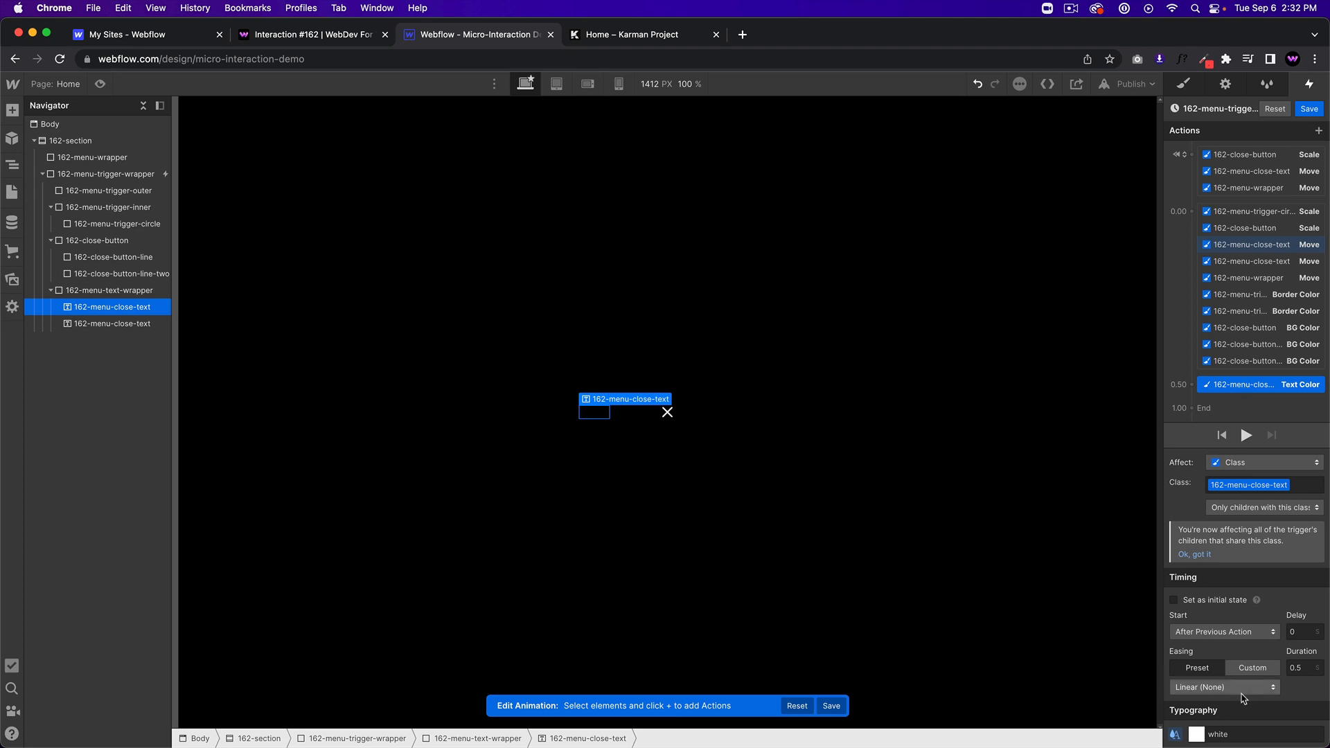
click(1224, 687)
click(1197, 119)
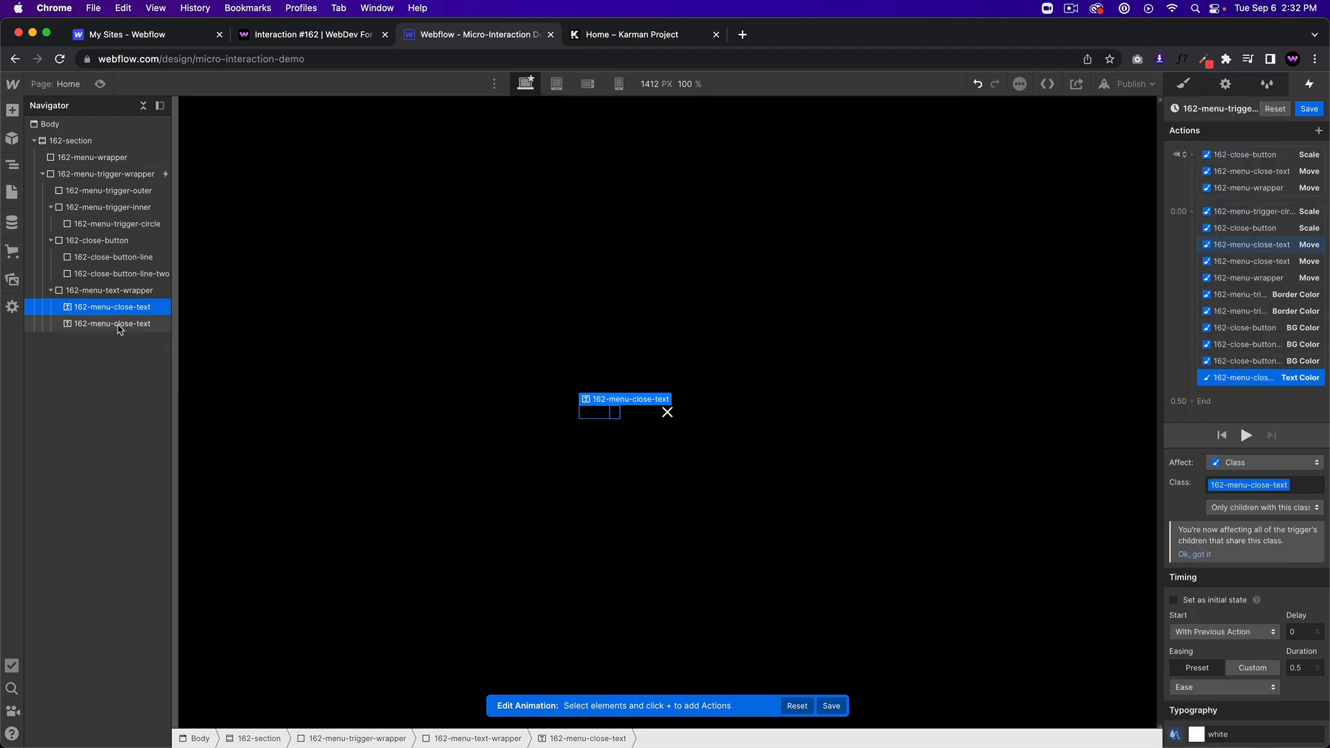
- Add a Text Color action turning the second 162-menu-close-text white, with Ease easing, starting with the previous action
click(119, 324)
scroll(1214, 319, down, 1)
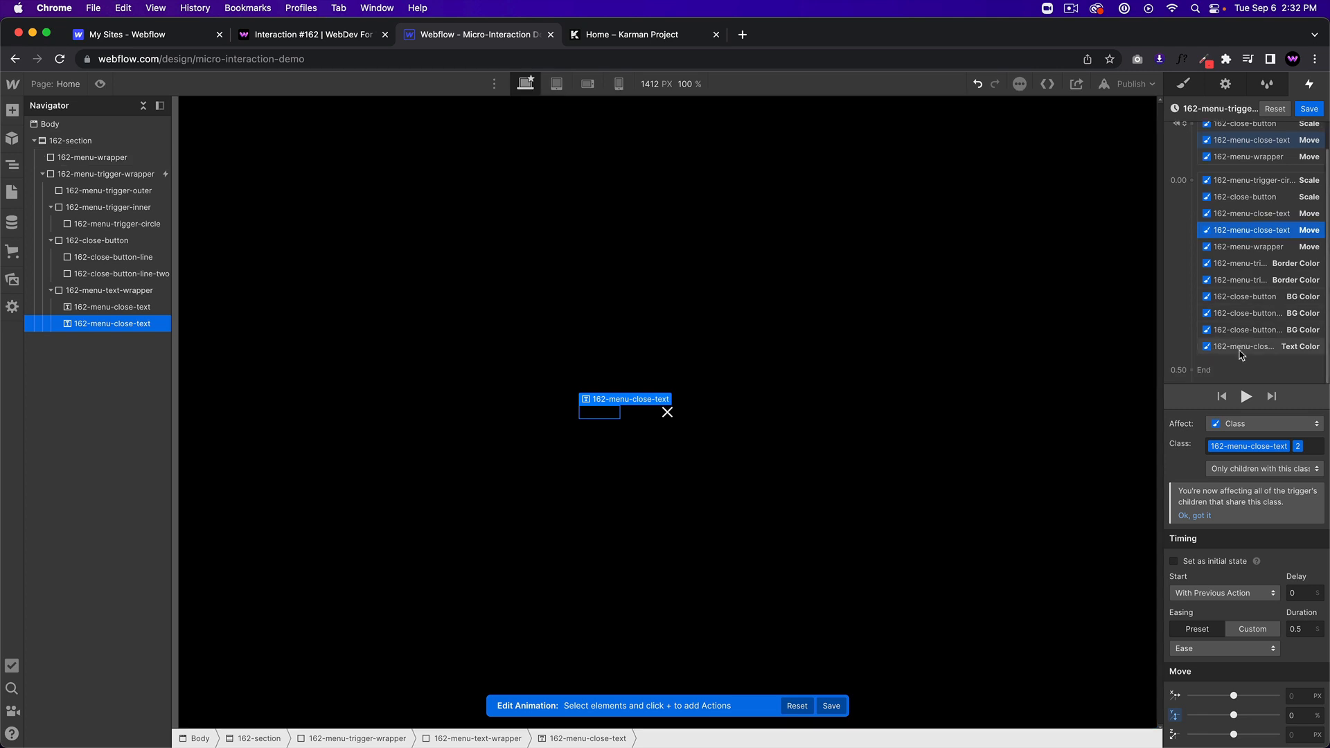
click(1191, 359)
click(1217, 548)
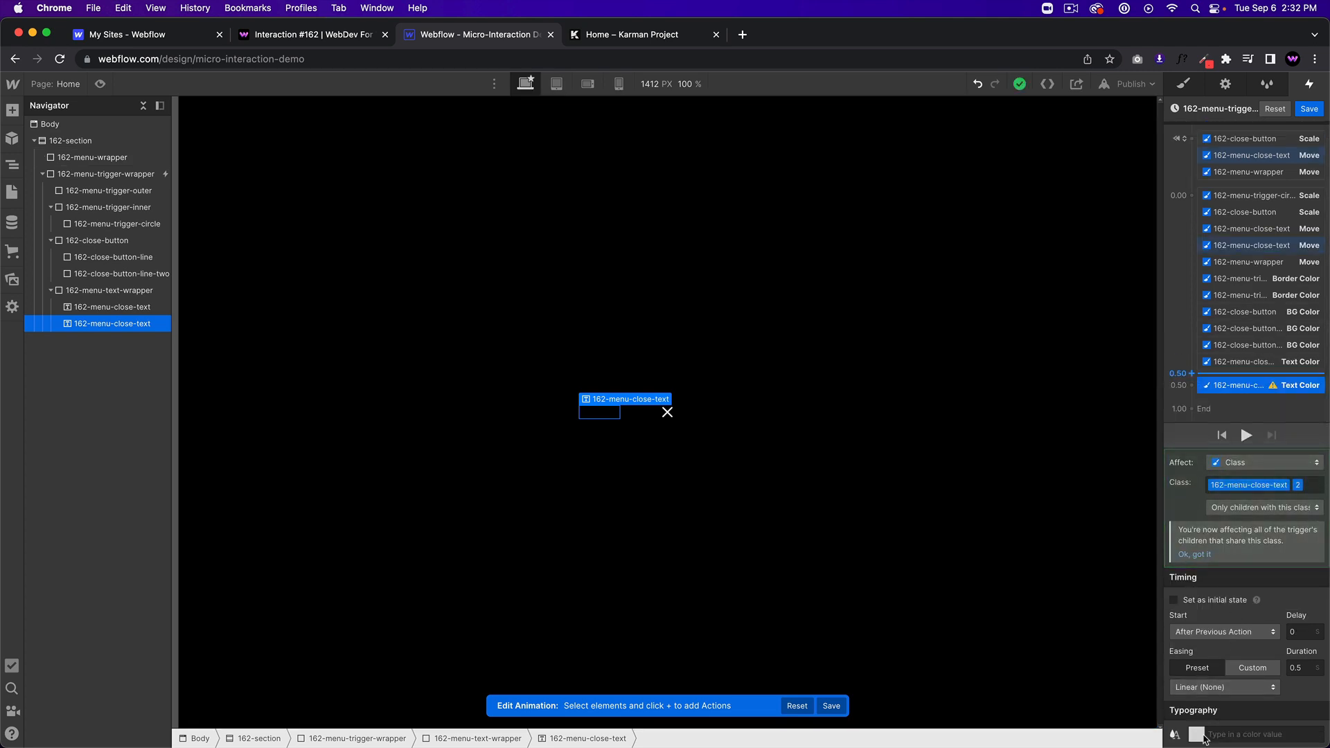
click(1196, 735)
drag(1198, 549, 1150, 489)
click(1241, 395)
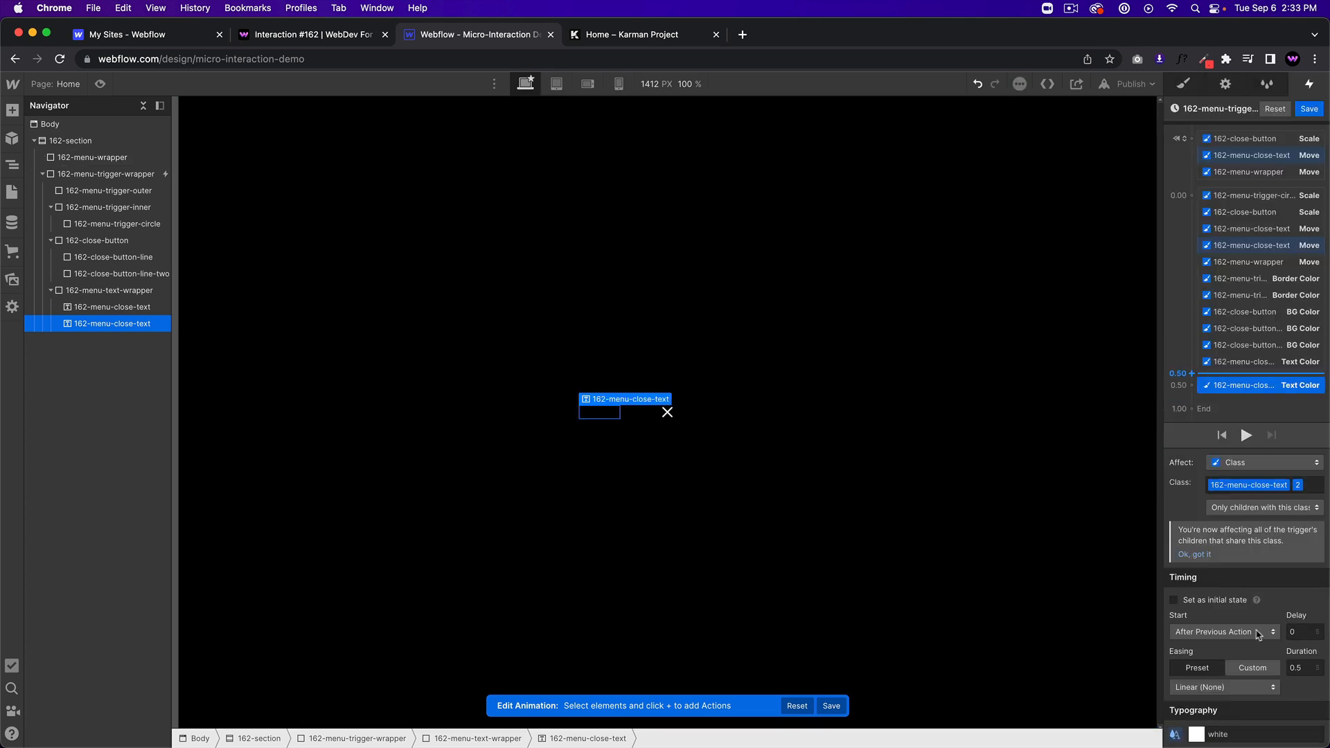
click(1233, 686)
click(1185, 116)
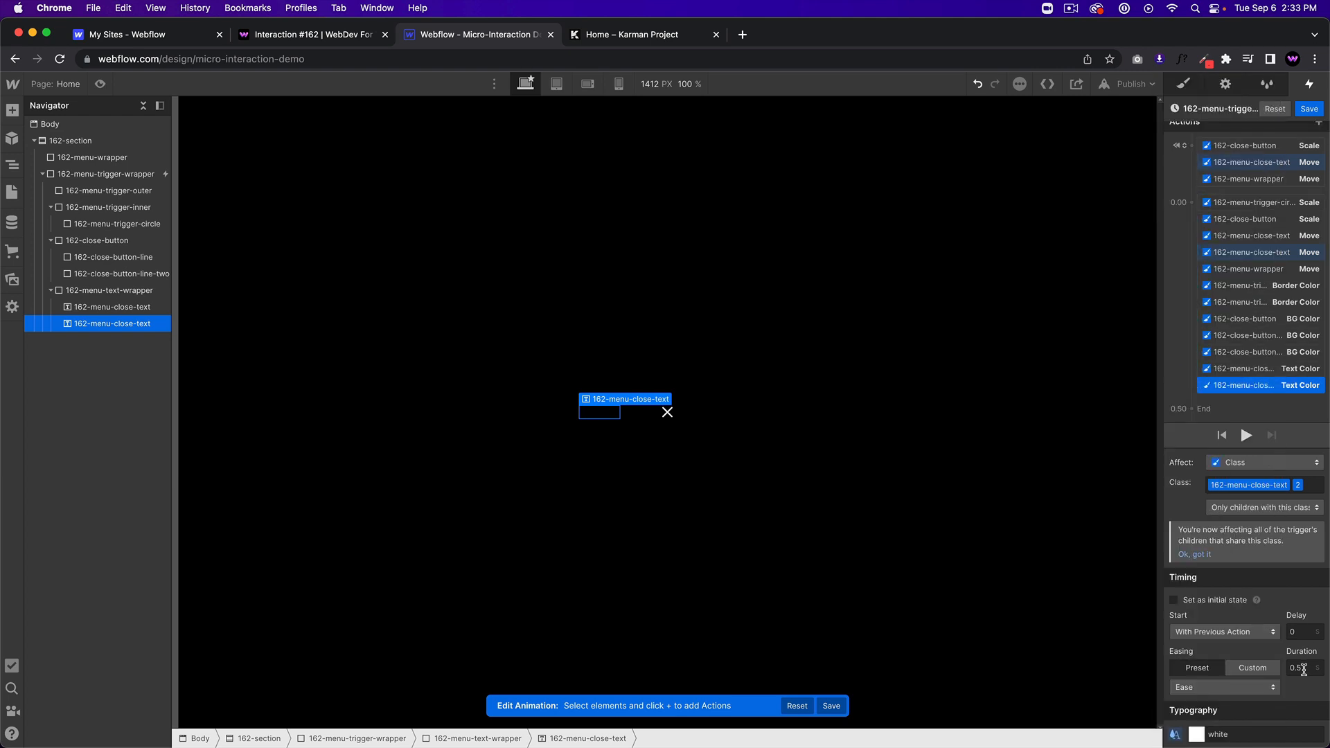
- Preview the page and test the menu trigger's open and close animations with repeated clicks
click(100, 84)
click(692, 446)
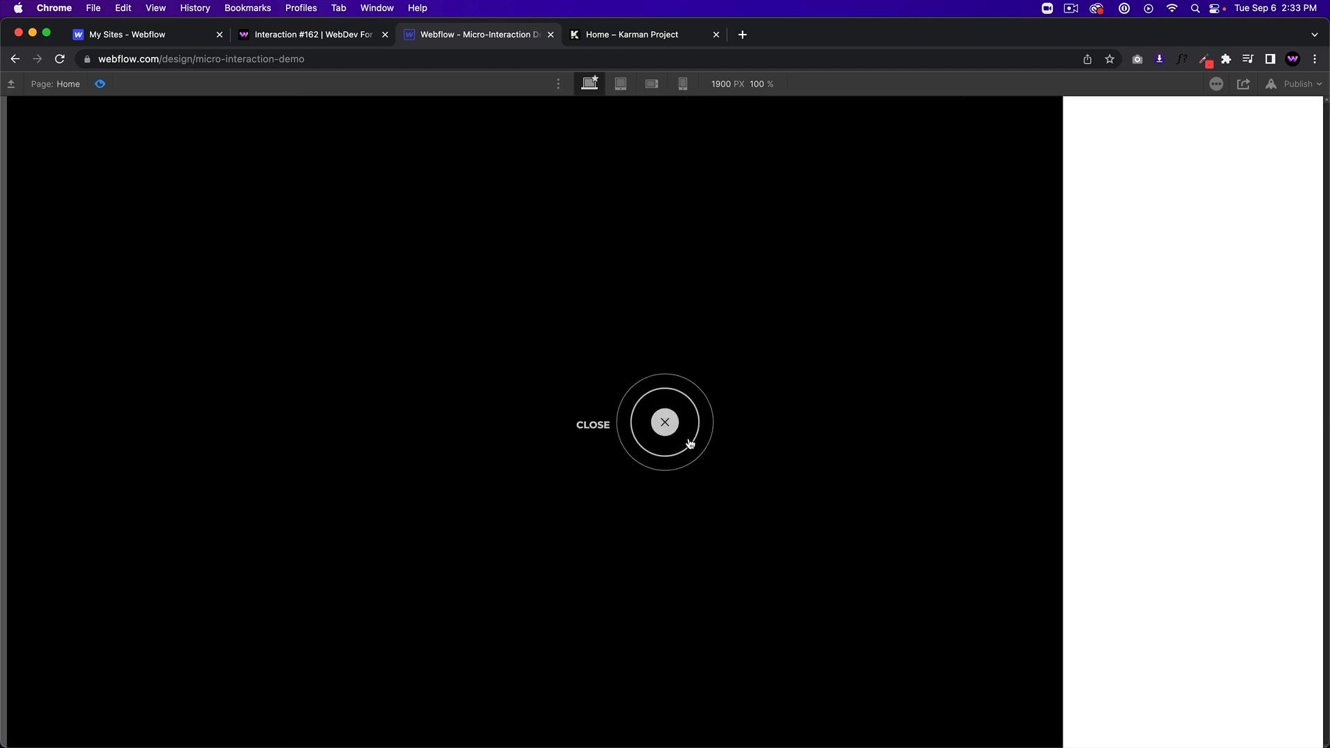
click(692, 443)
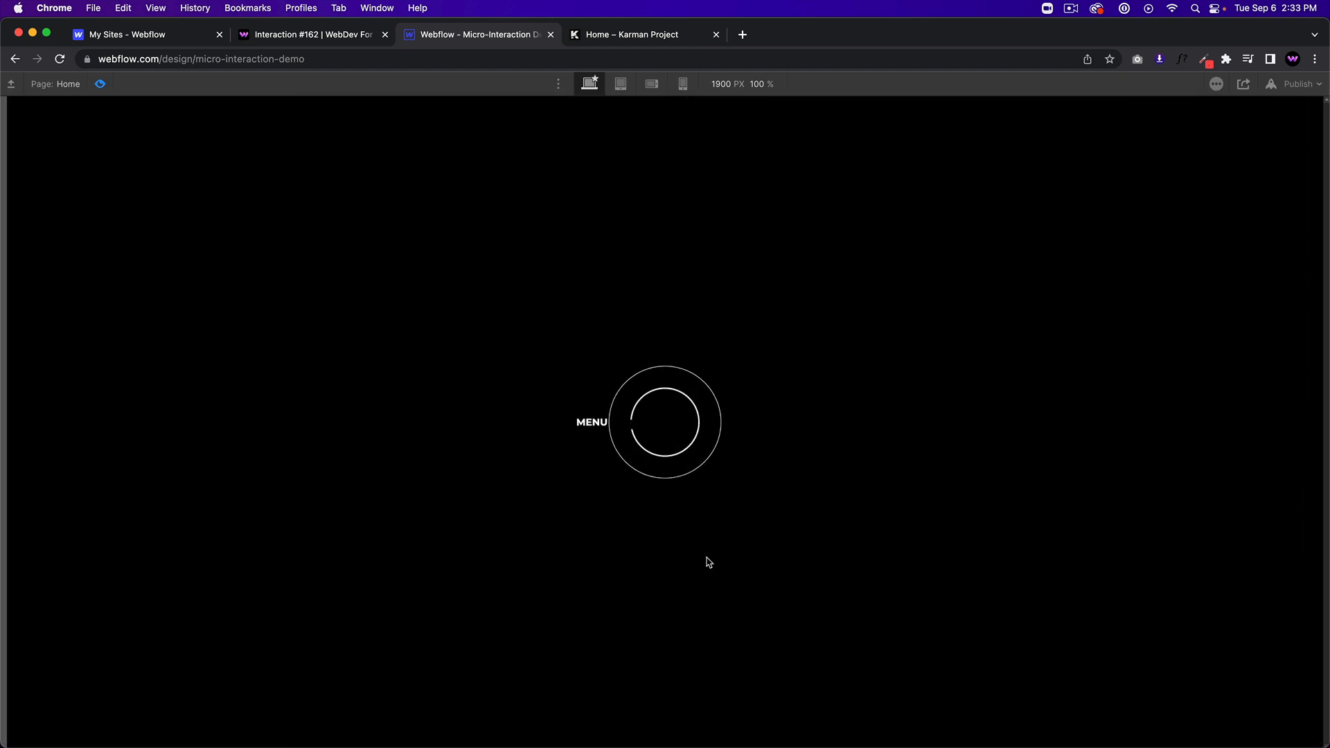
click(675, 455)
click(667, 455)
click(673, 438)
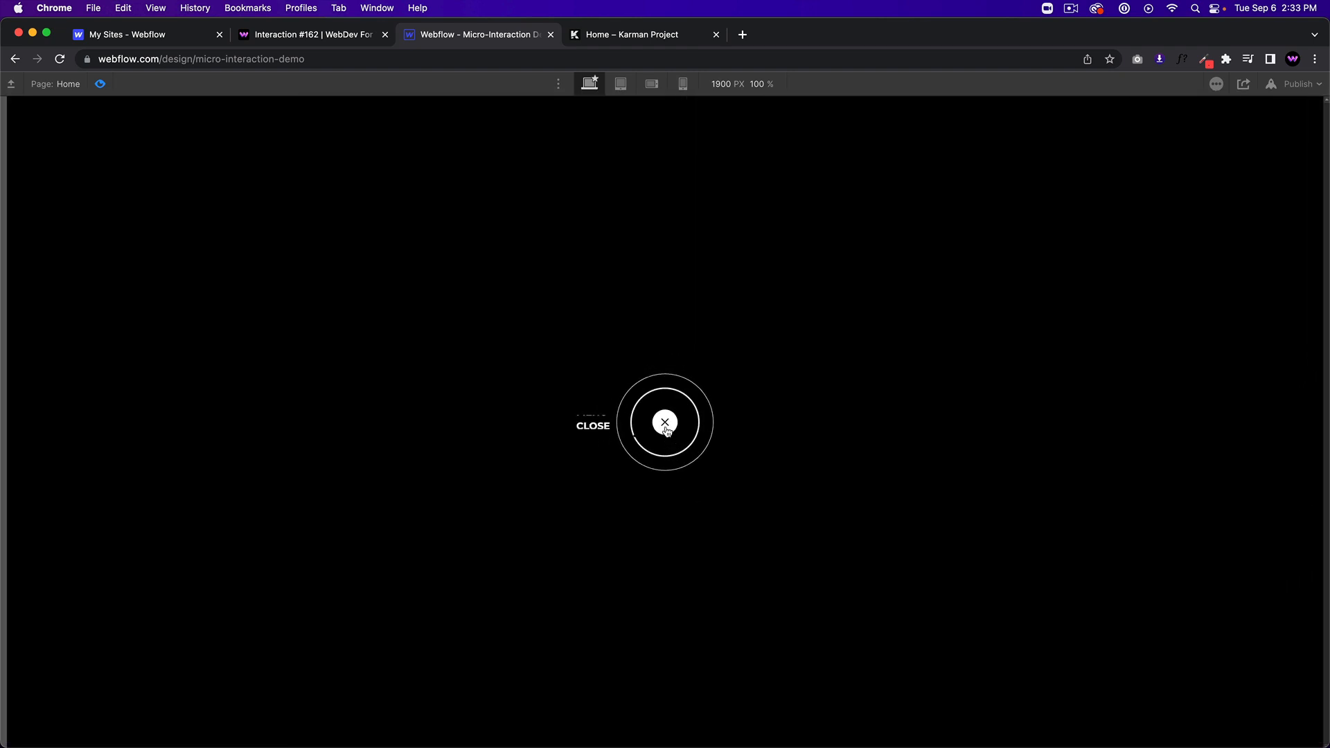
click(101, 84)
click(101, 83)
click(683, 435)
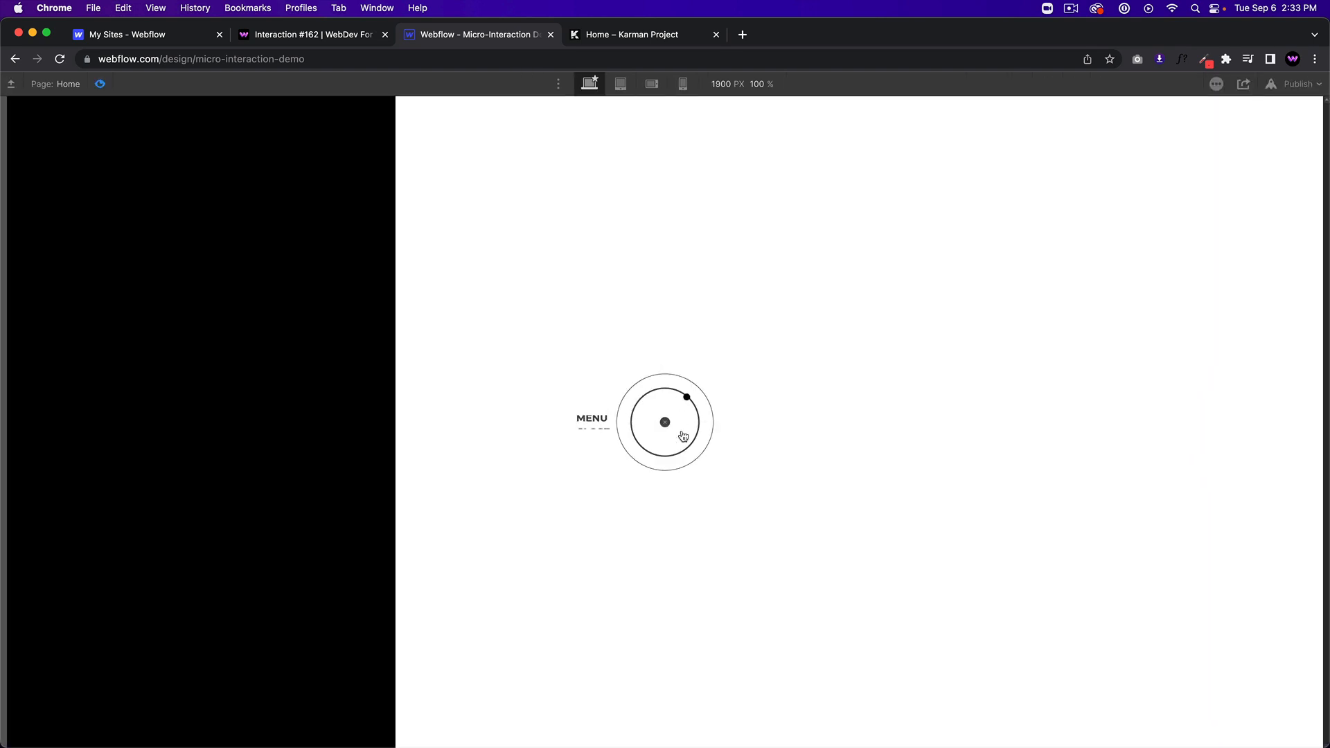
click(100, 84)
- Save the first-click animation and delete the existing 162-menu-trigger-second-click animation
click(1309, 112)
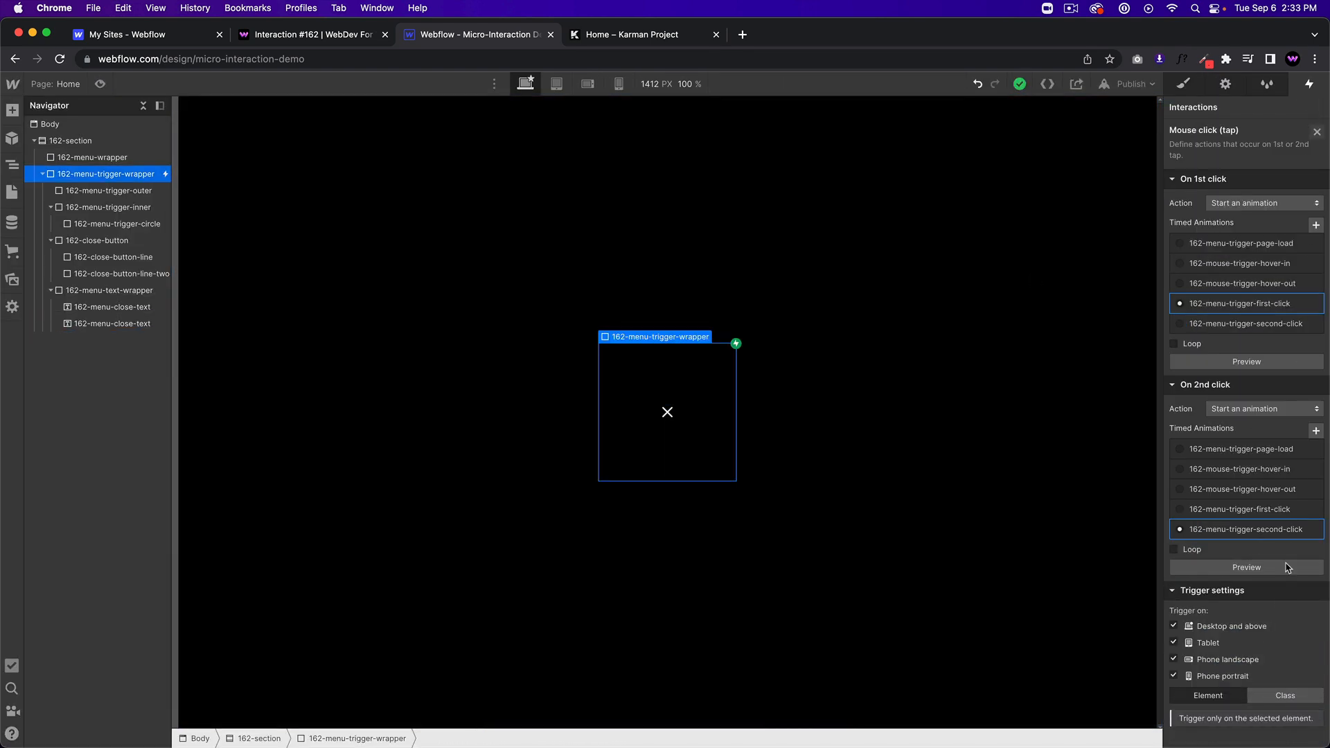
click(1312, 530)
click(1284, 600)
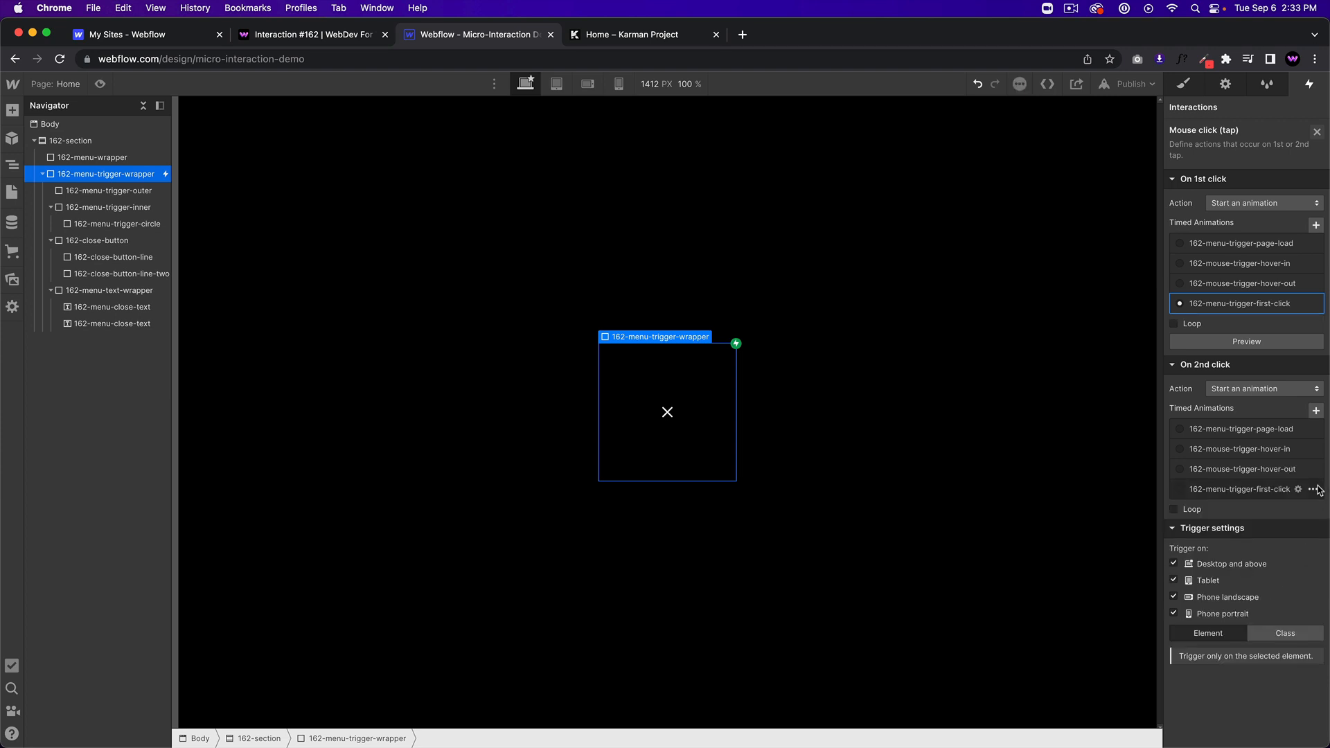
- Duplicate 162-menu-trigger-first-click for the second click and rename the copy 162-menu-trigger-second-click
click(1315, 489)
click(1294, 544)
click(1249, 531)
click(1297, 529)
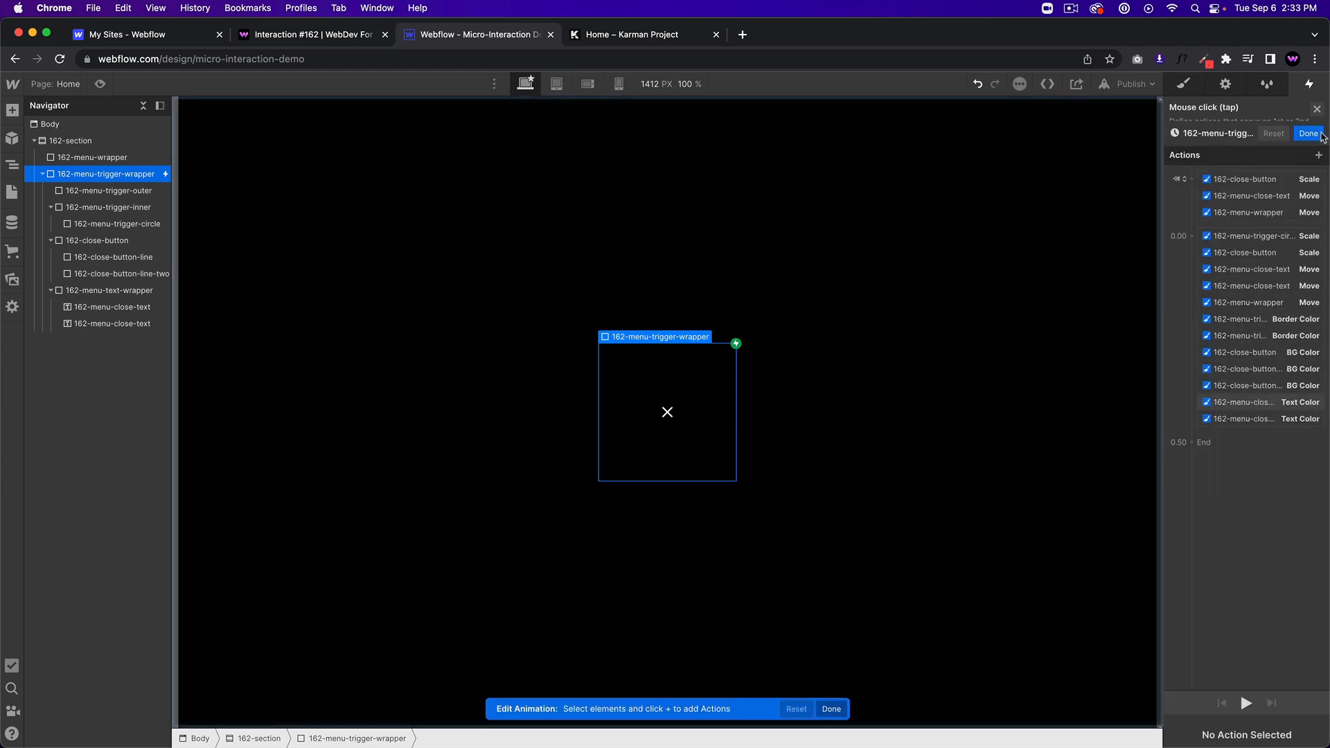
click(1241, 112)
click(1252, 107)
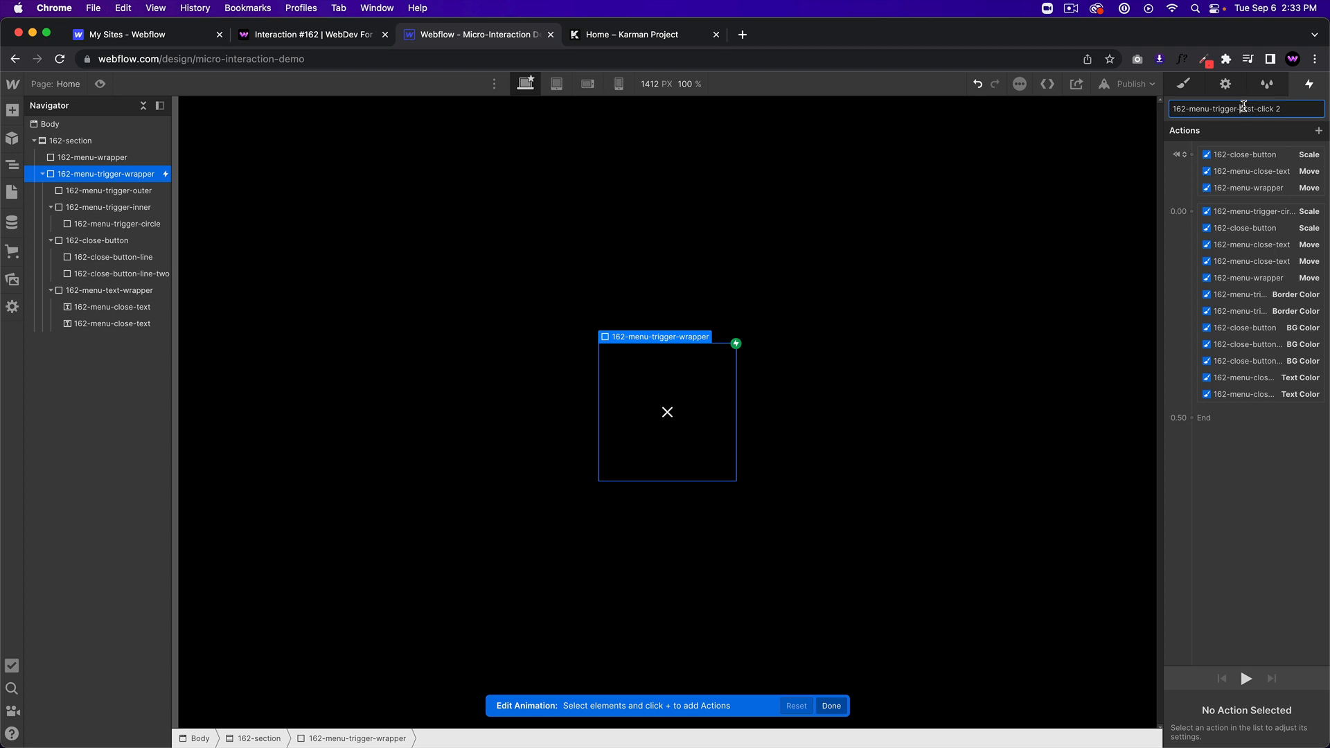
key(super+shift+Right)
text(second-click)
key(Return)
- Delete the initial-state actions for the close button, close text and menu wrapper from the second-click animation
click(1286, 159)
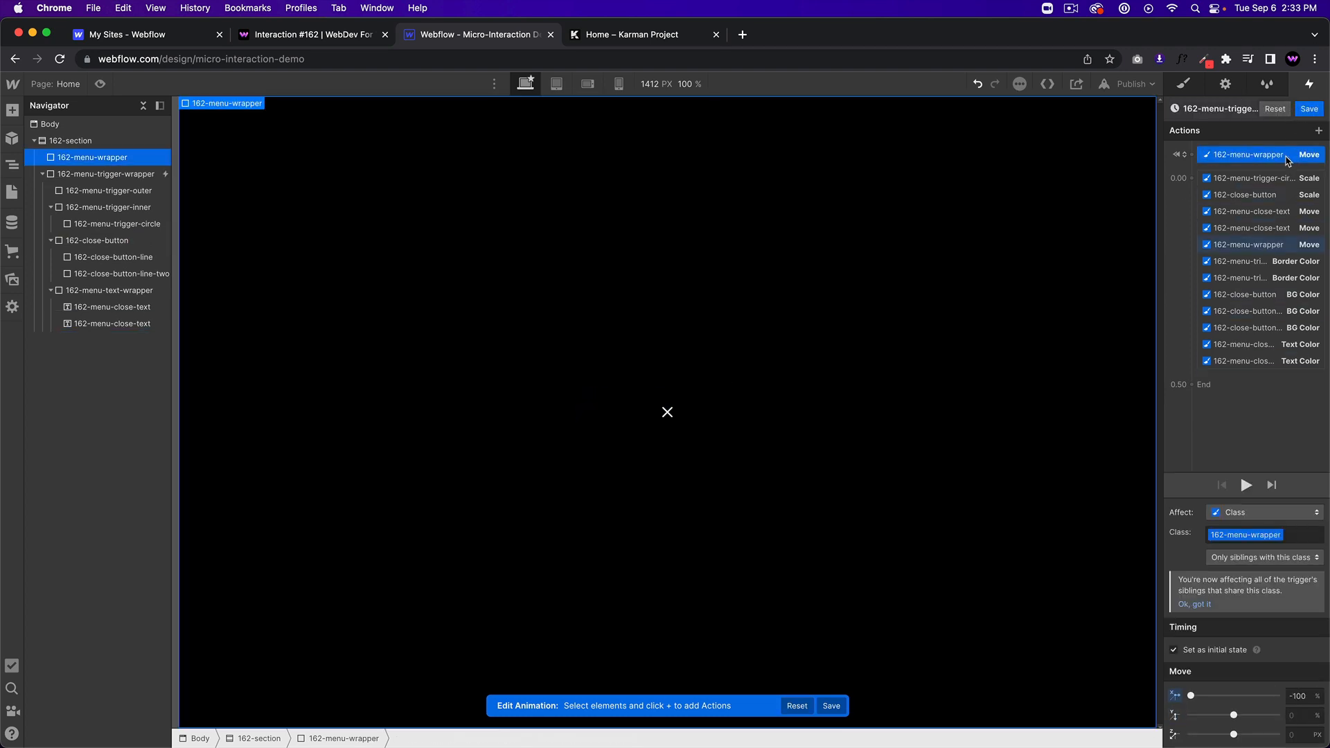
key(Delete)
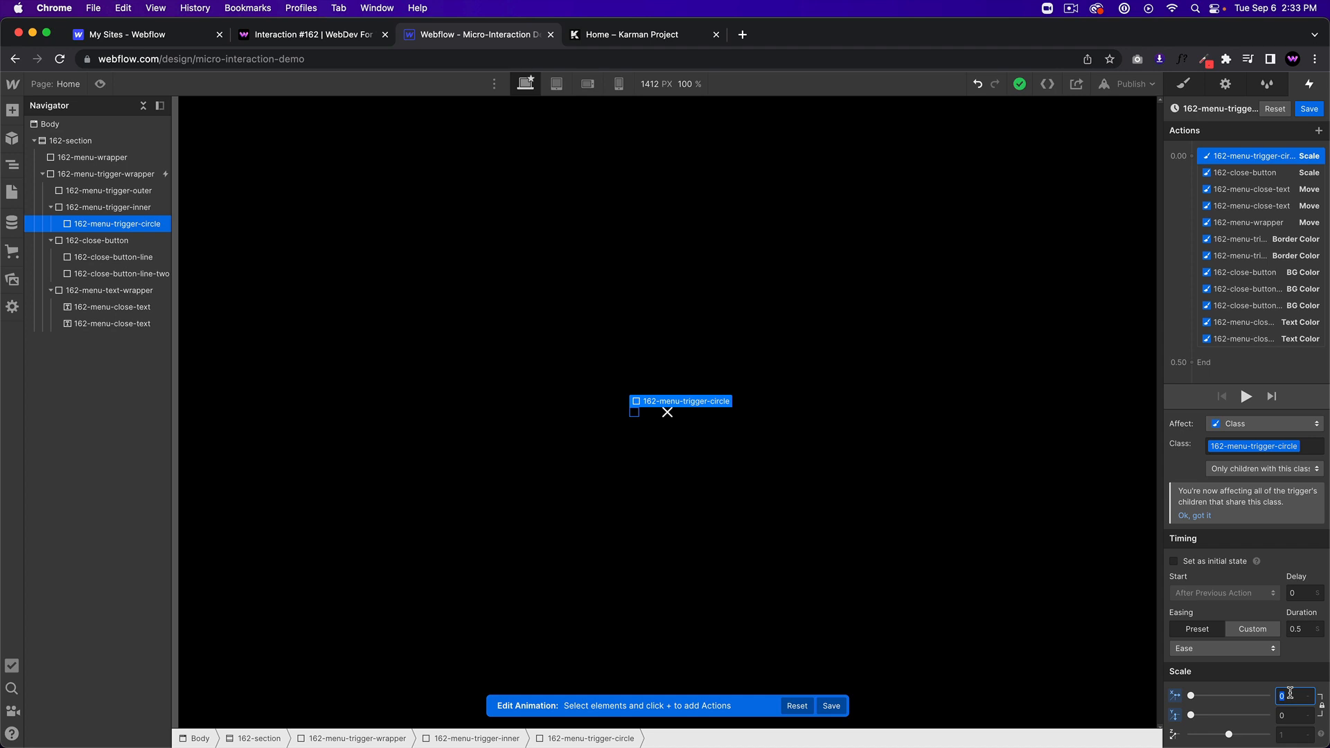
- Reverse the scale and move values of the second-click actions, setting the close button's scale to 0 and sliding 162-menu-wrapper back out along X
click(1247, 172)
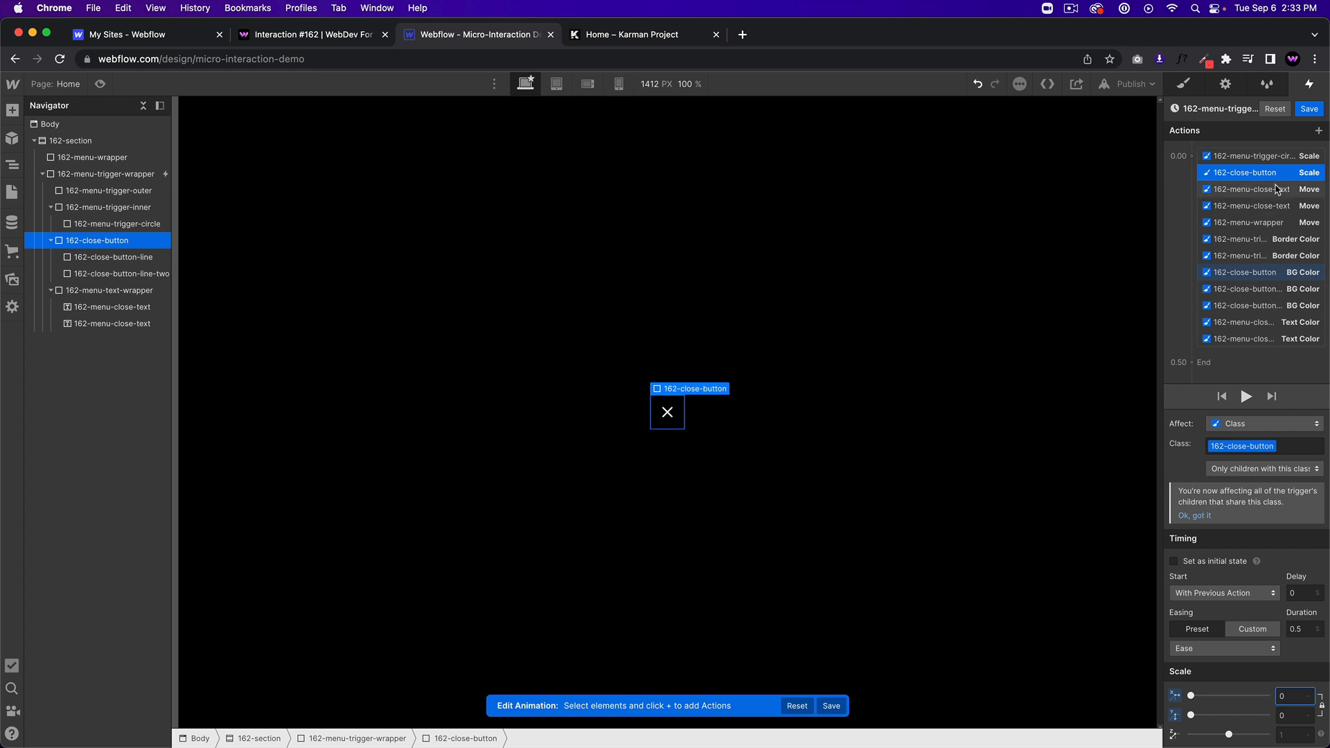
click(1272, 192)
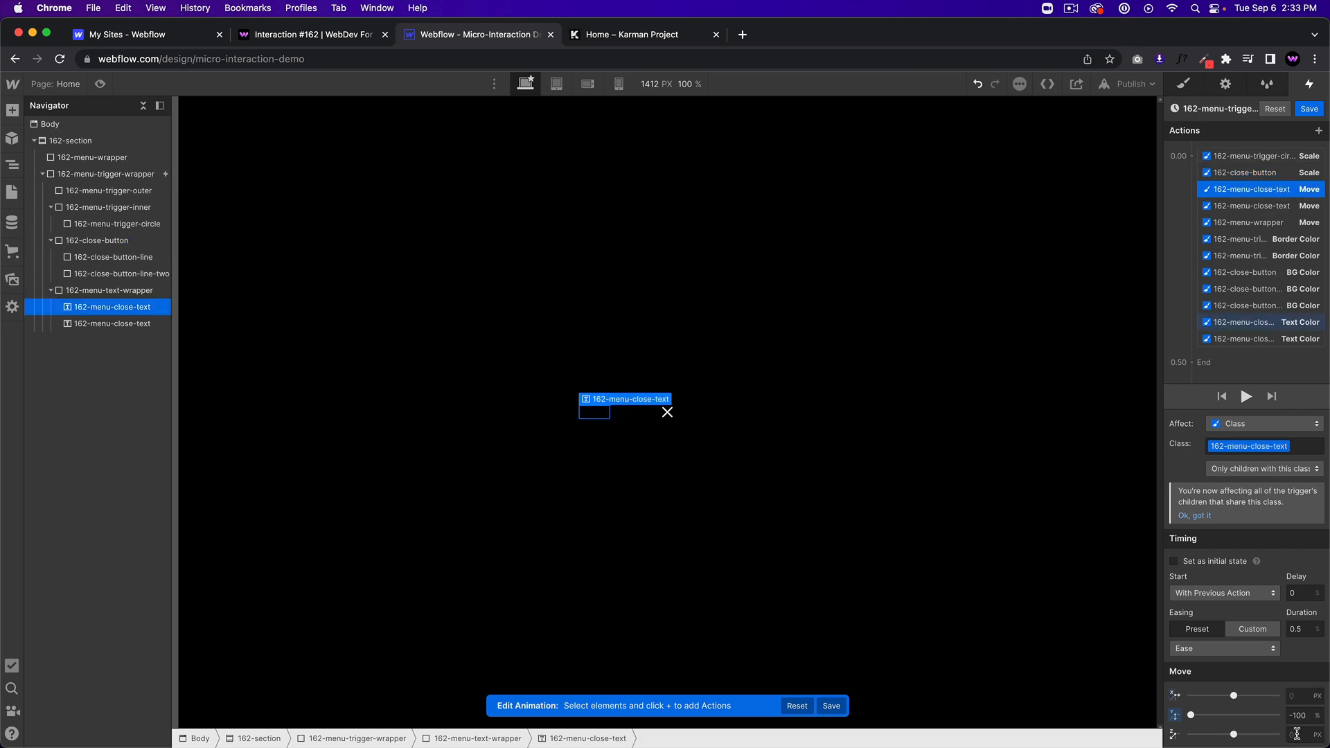
click(1262, 208)
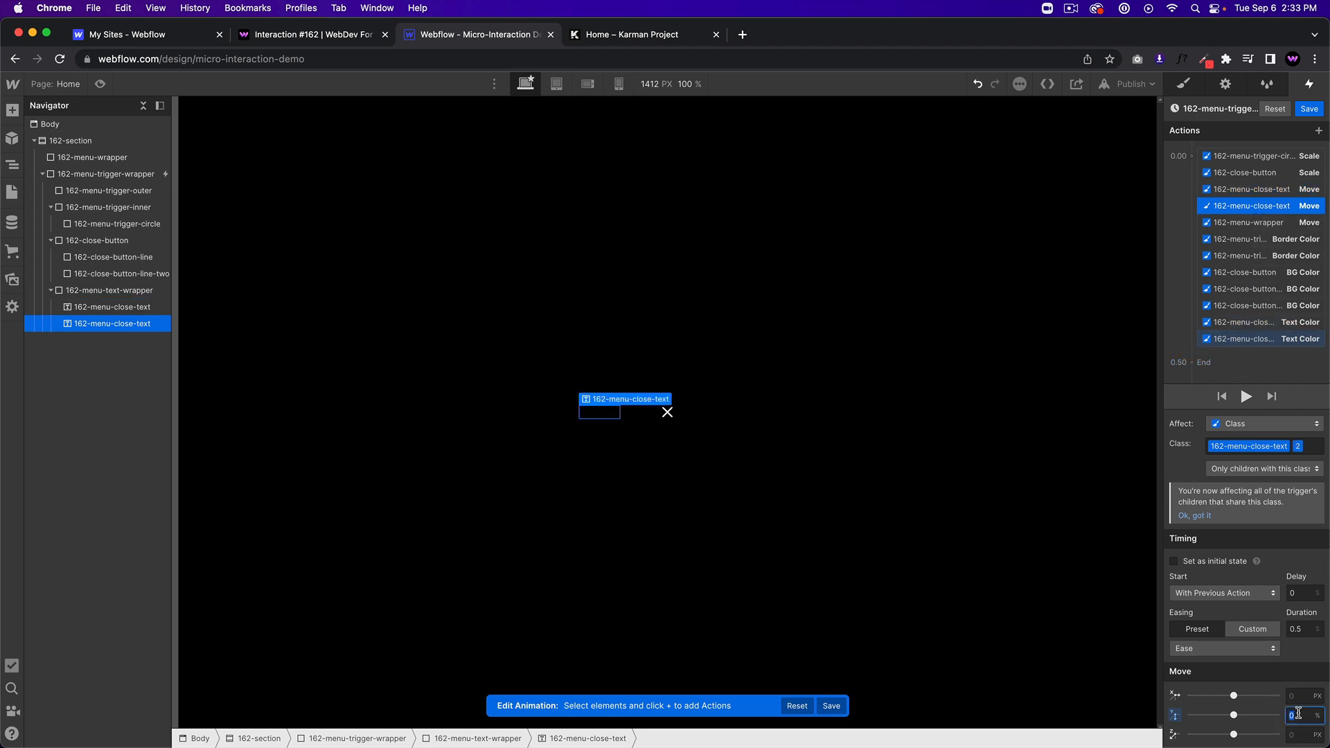
click(1258, 223)
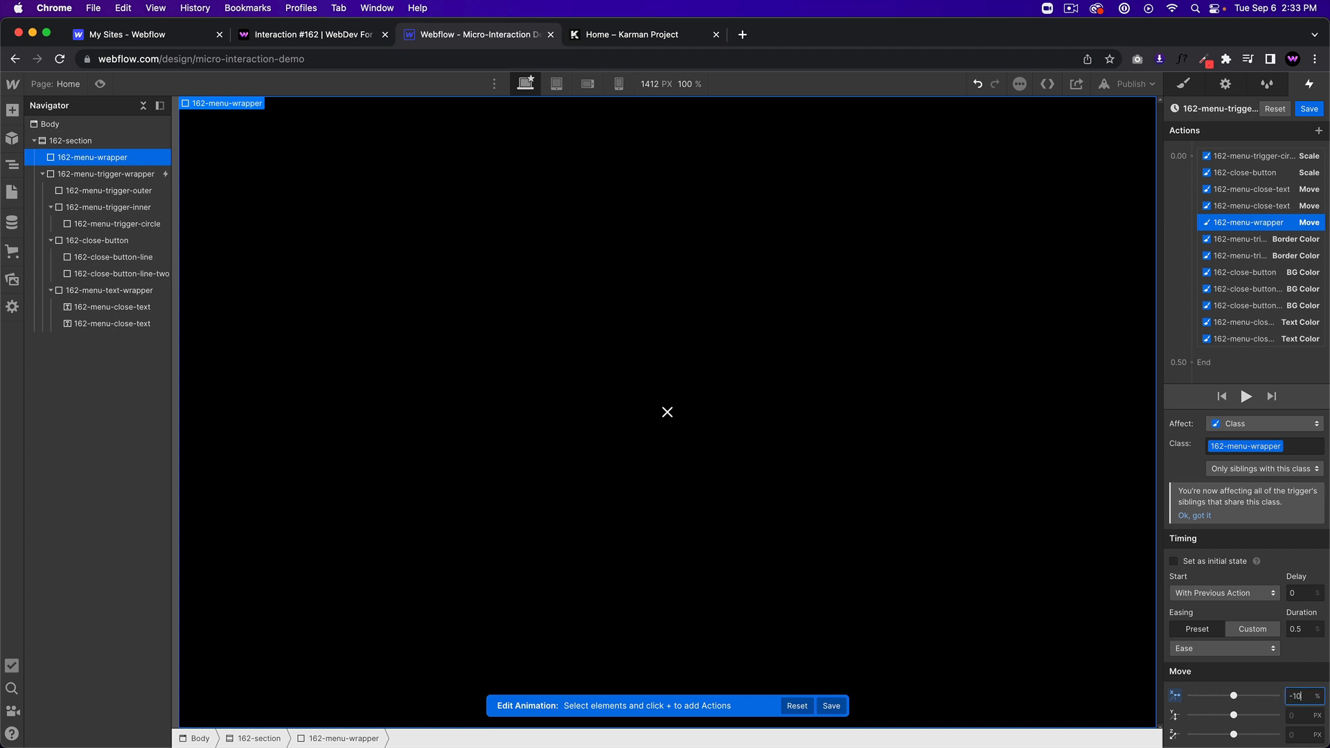
- Set the second-click Border Color actions of 162-menu-trigger-outer and 162-menu-trigger-inner to black
click(1265, 239)
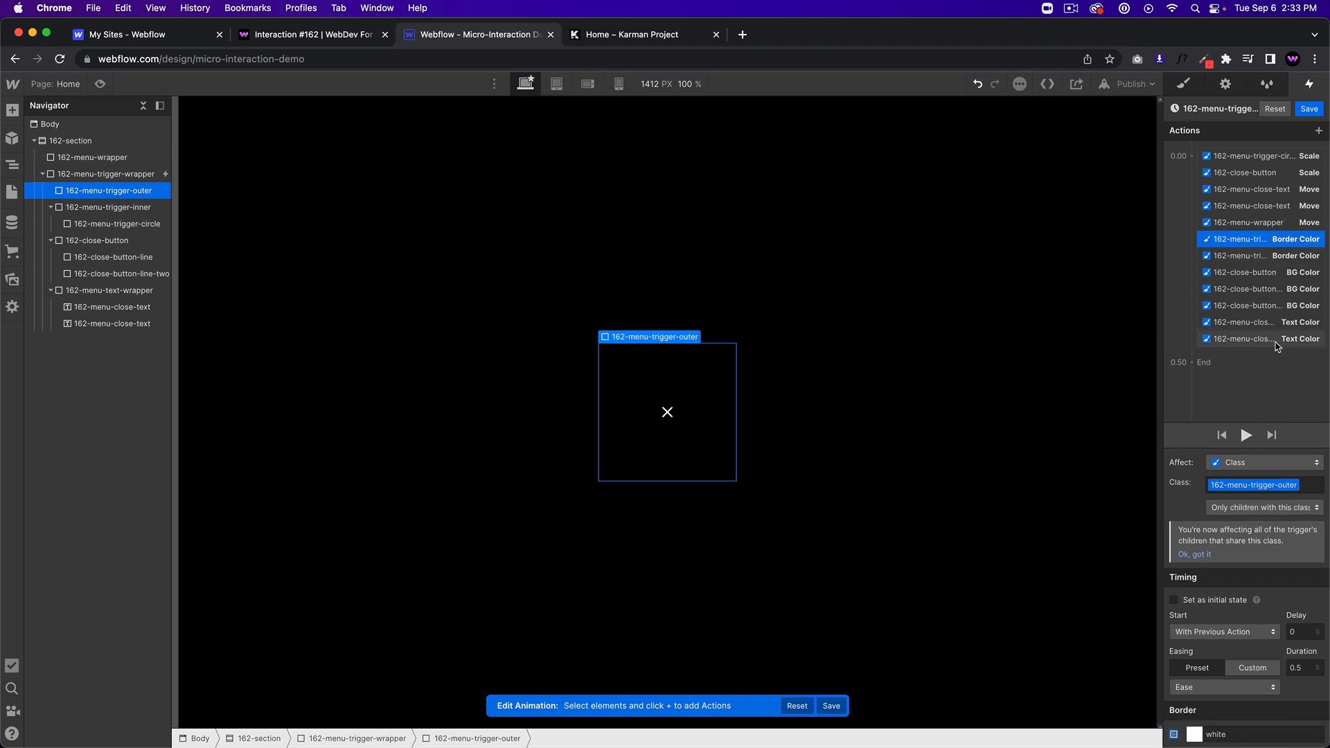
click(1192, 734)
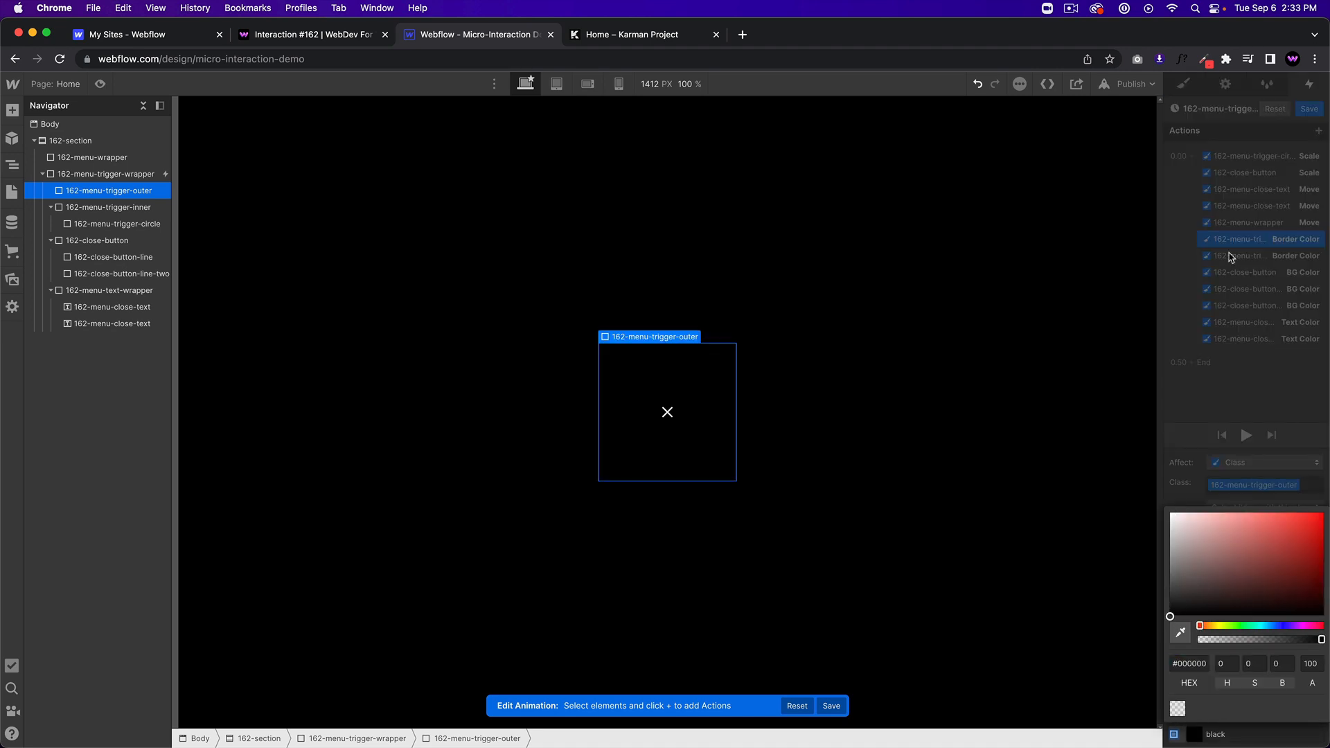
click(1233, 255)
click(1193, 734)
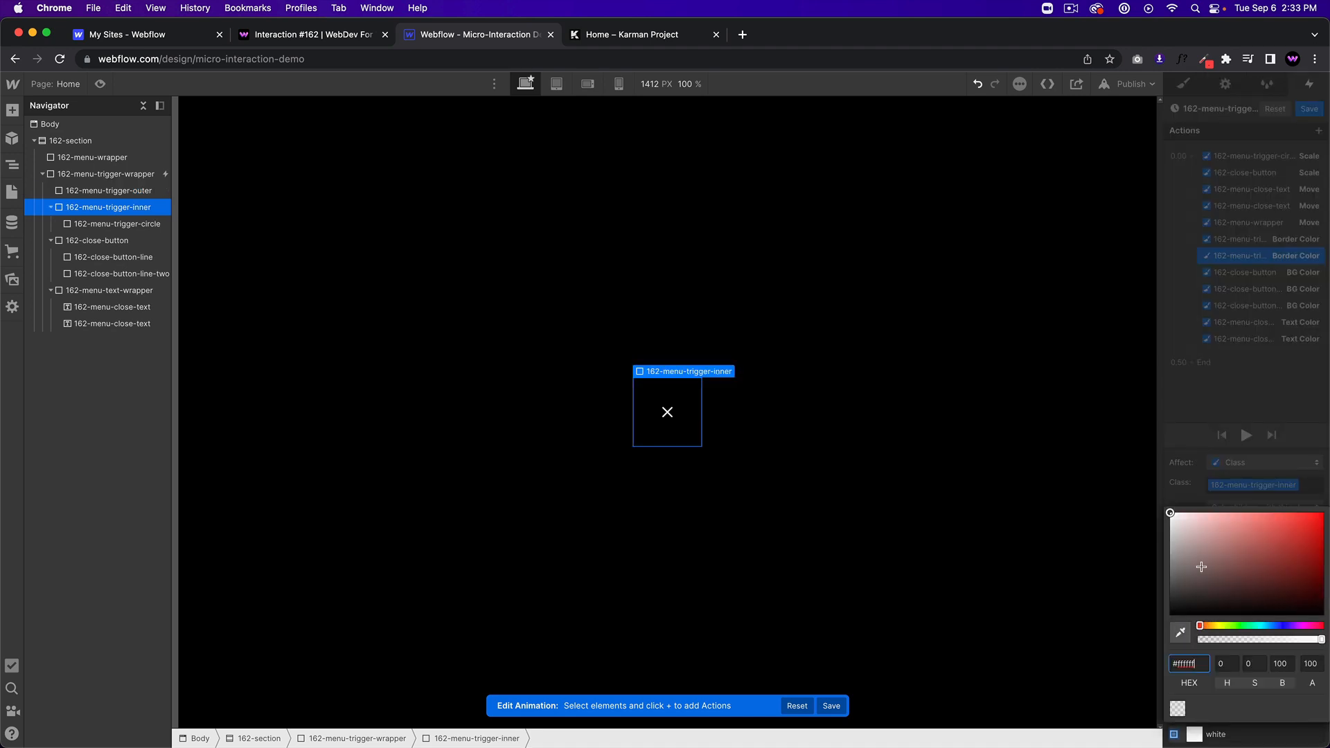
drag(1198, 564, 1162, 641)
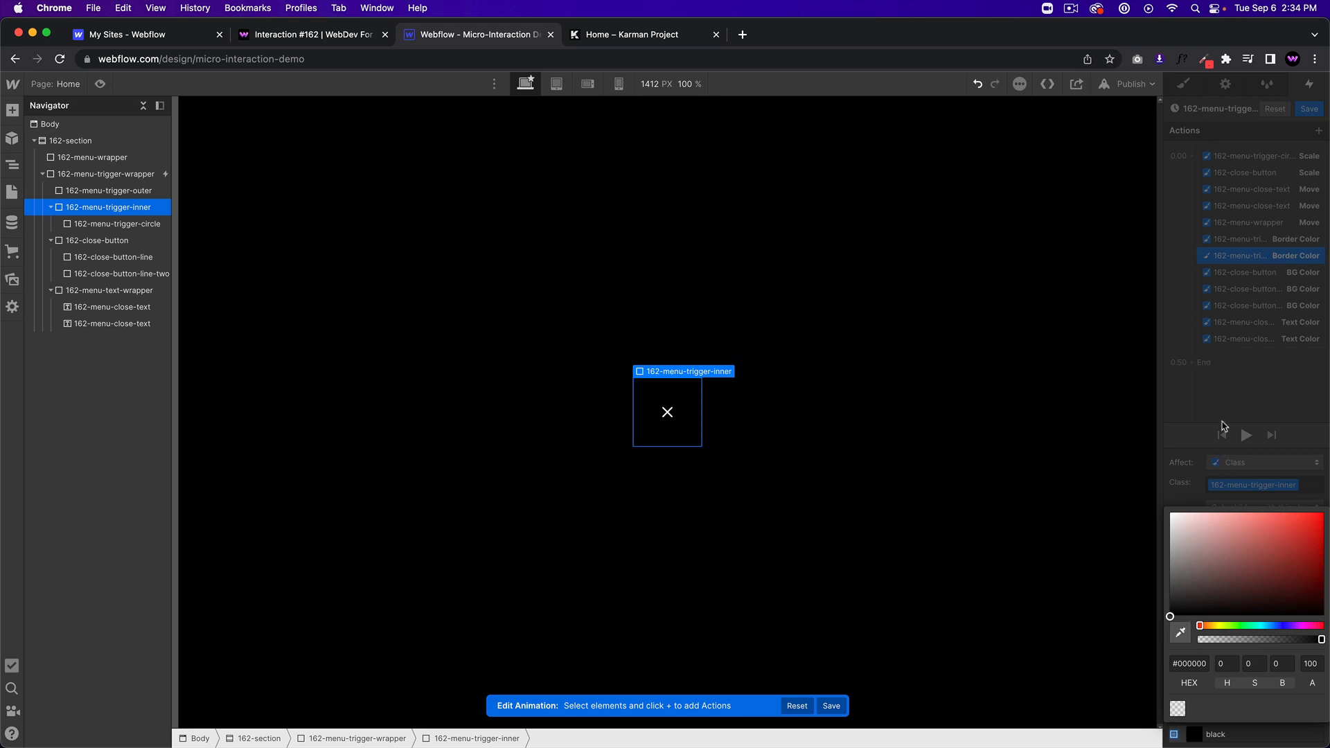
- Set the second-click BG Color action of 162-close-button to black
click(1251, 272)
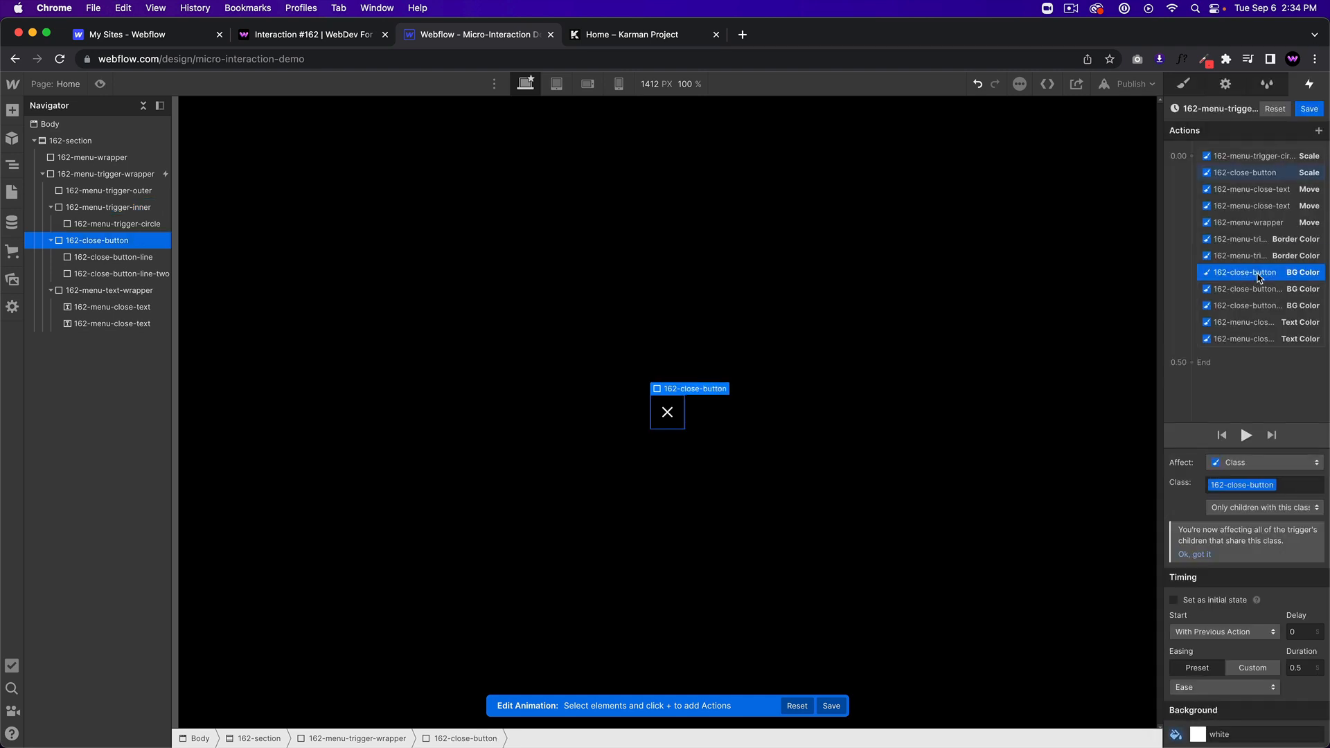
click(1198, 735)
drag(1196, 582, 1166, 632)
click(1264, 320)
- Set the second-click BG Color actions of 162-close-button-line and 162-close-button-line-two to white
click(1248, 289)
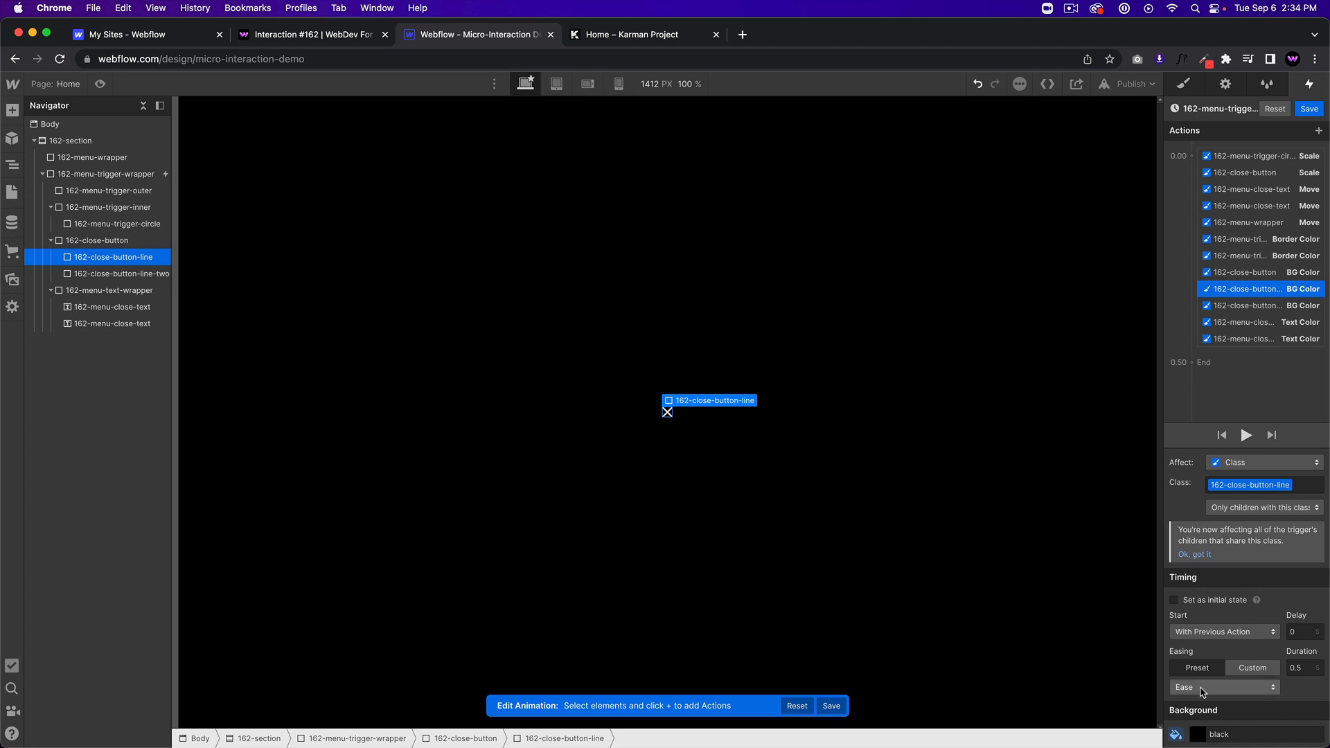
click(1199, 734)
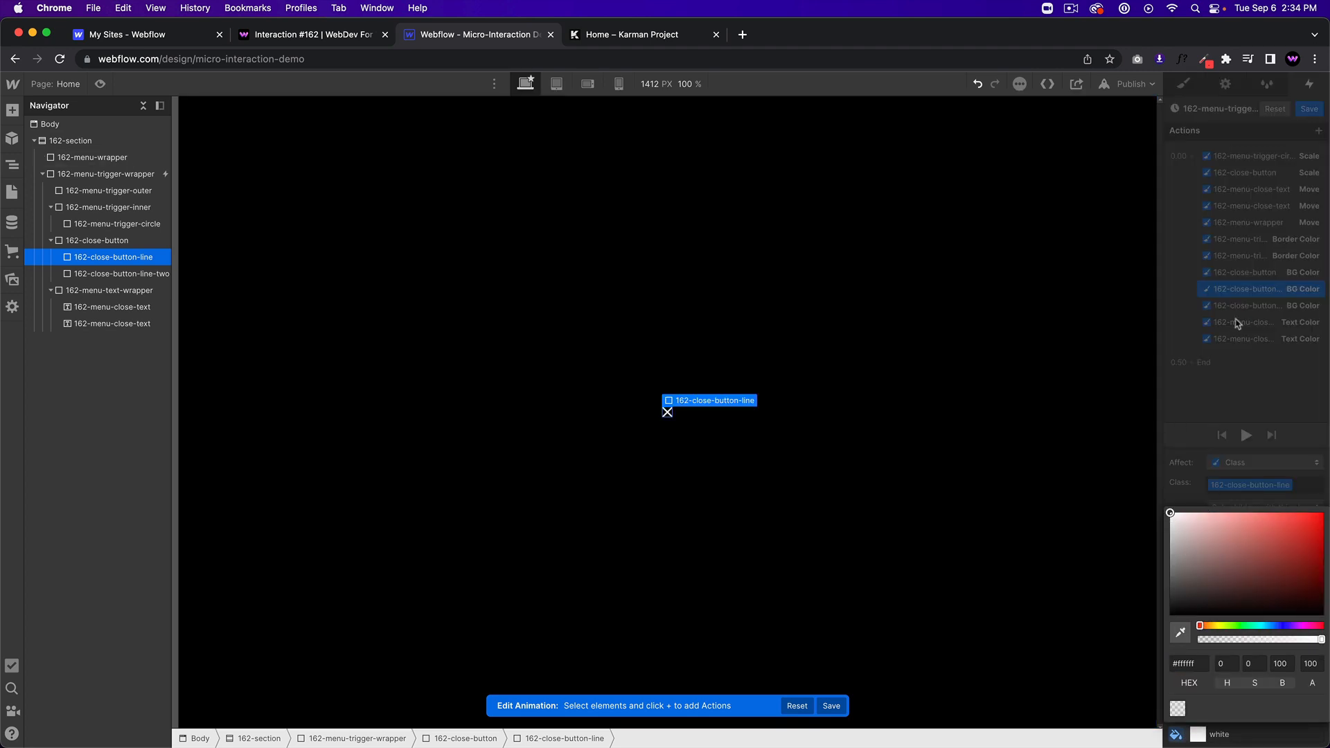
click(1252, 306)
click(1252, 306)
click(1199, 734)
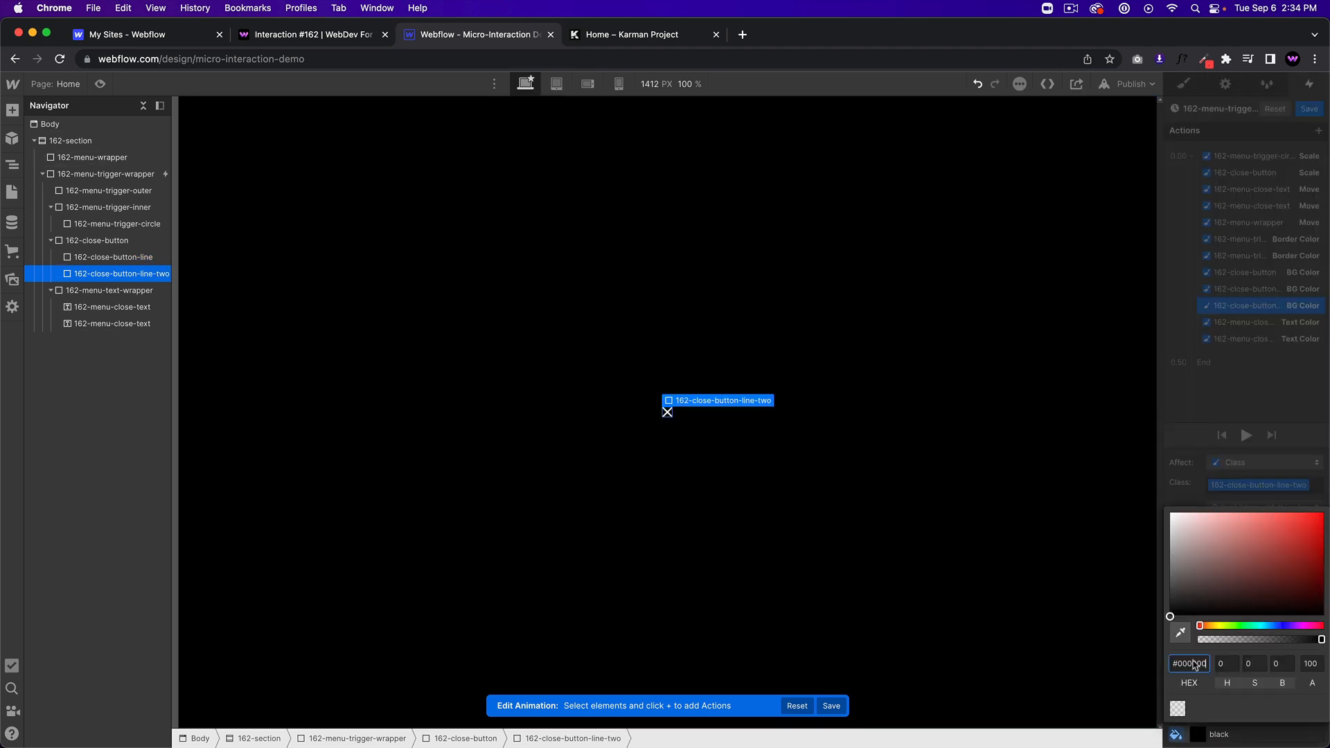
click(1264, 323)
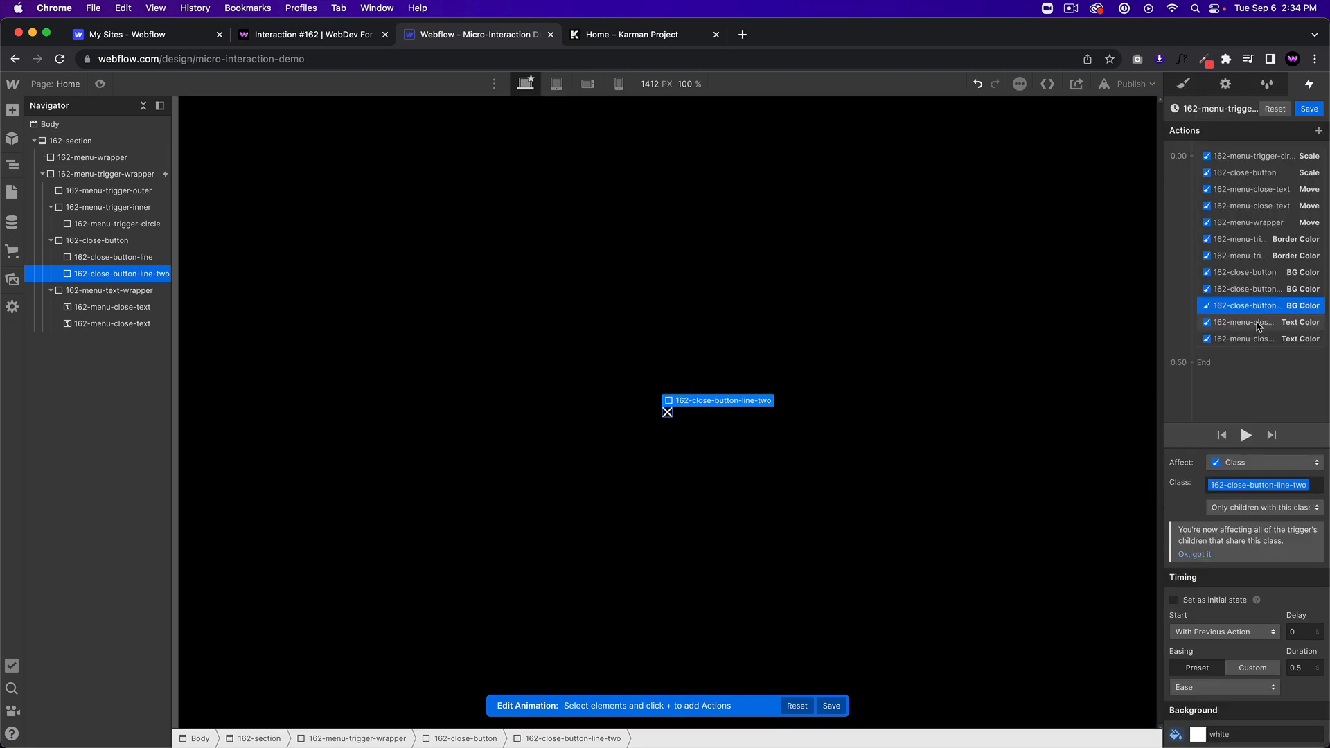
click(1266, 324)
click(1220, 307)
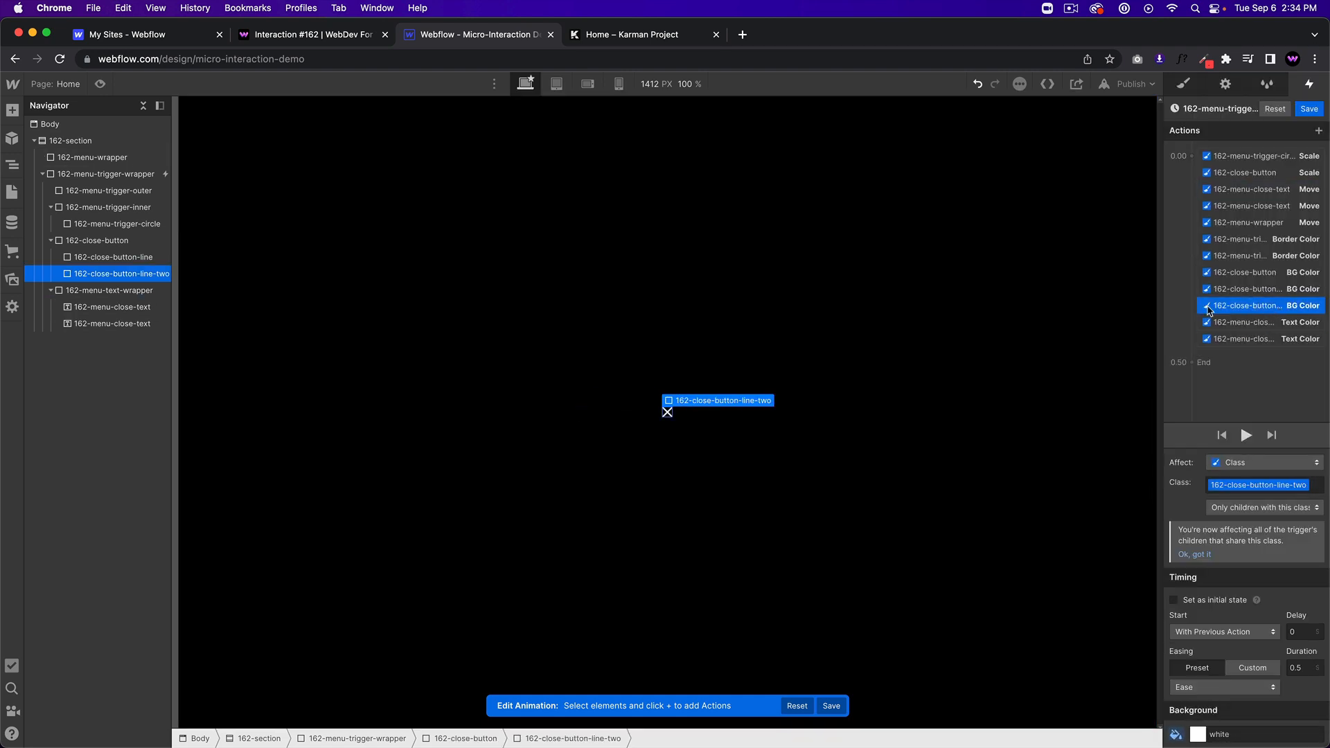
- Set the second-click Text Color actions of both 162-menu-close-text elements to black
click(1265, 323)
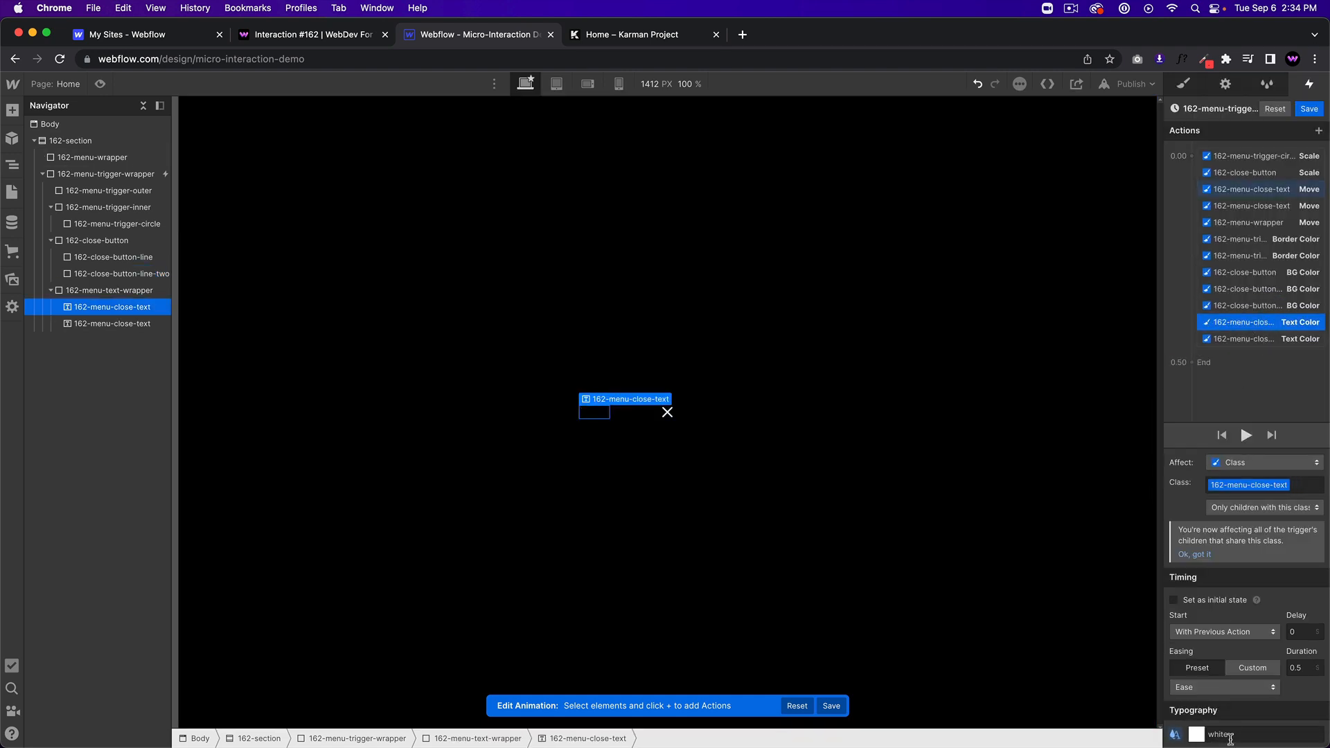
click(1197, 736)
drag(1171, 514, 1166, 624)
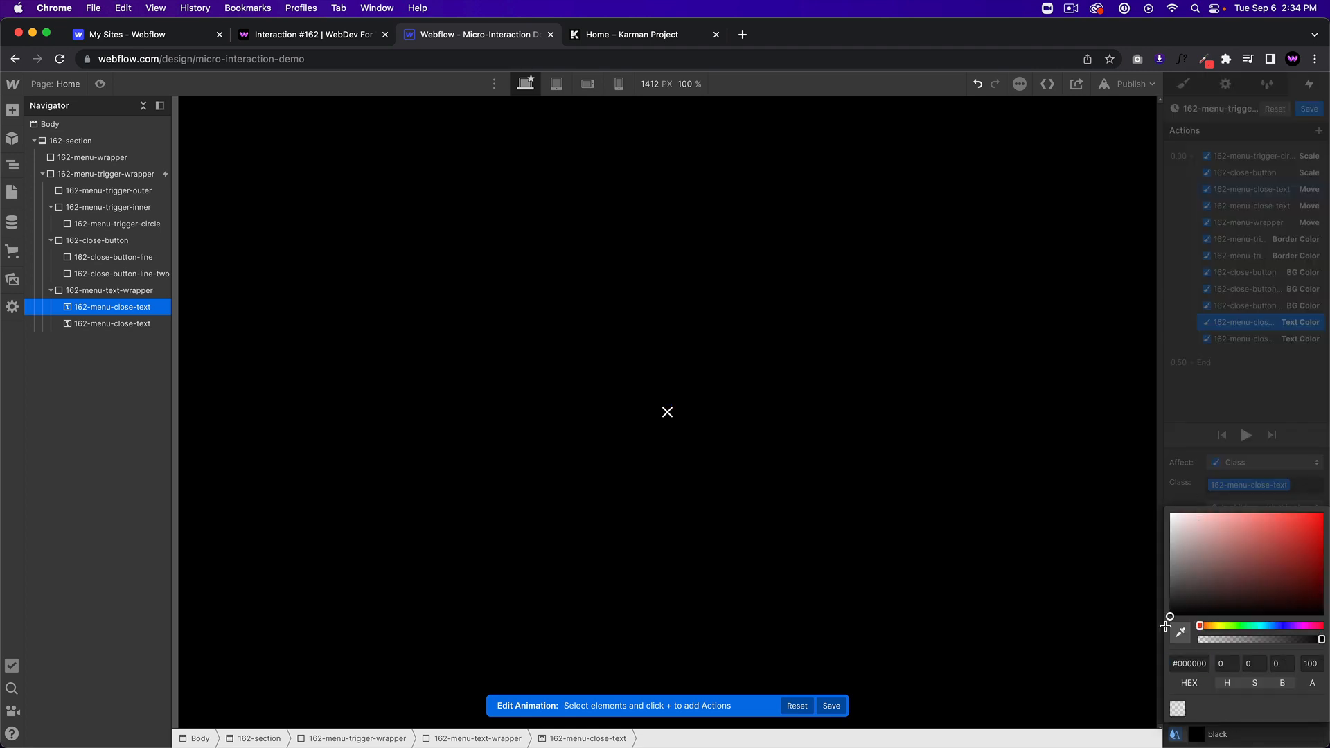
click(1252, 329)
click(1256, 340)
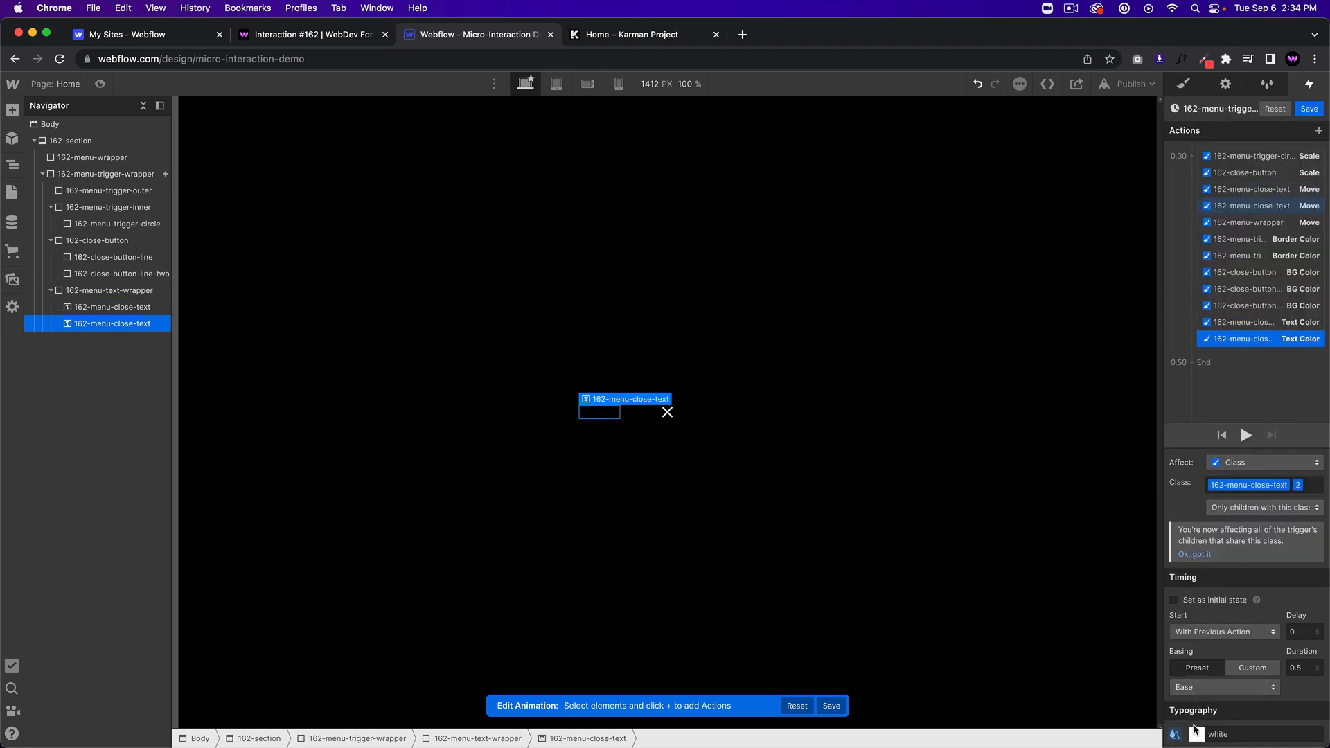
click(1197, 733)
drag(1186, 582, 1159, 623)
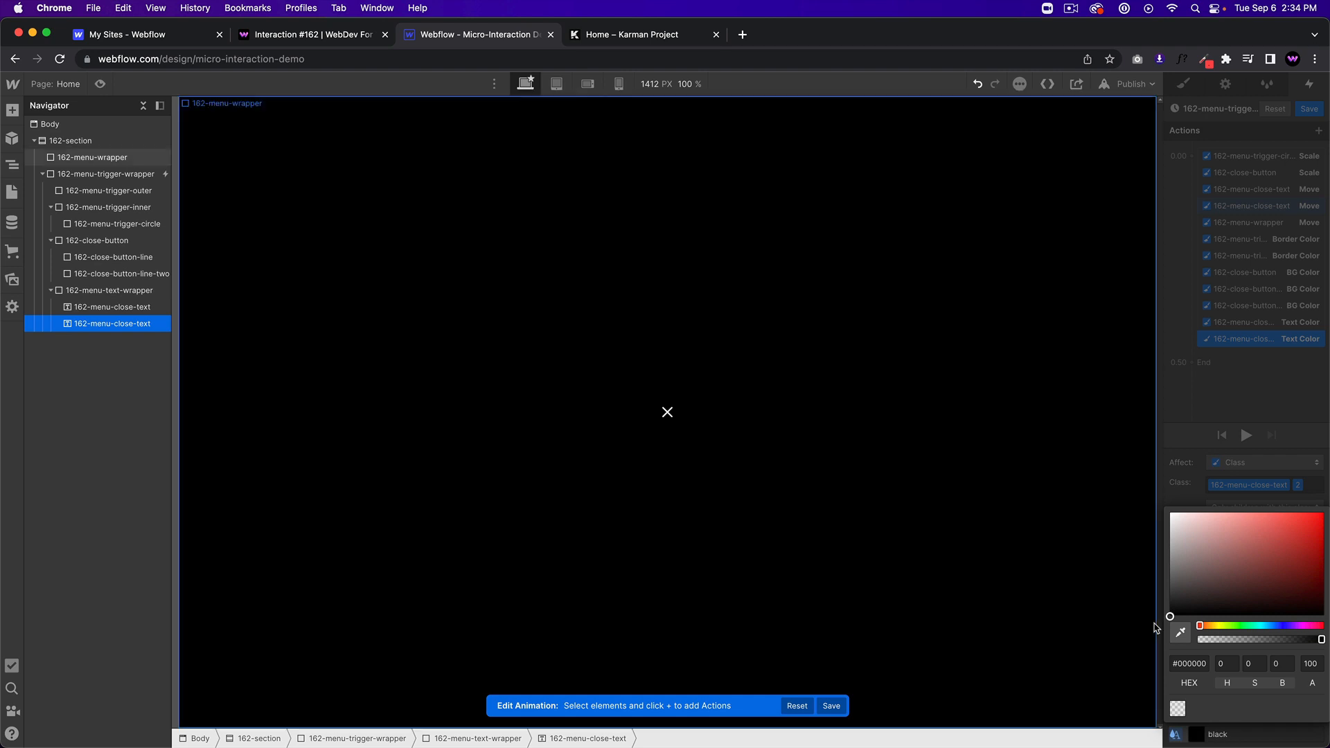
click(1239, 407)
- Preview the page and test opening and closing the menu with repeated trigger clicks, then exit the preview
click(99, 84)
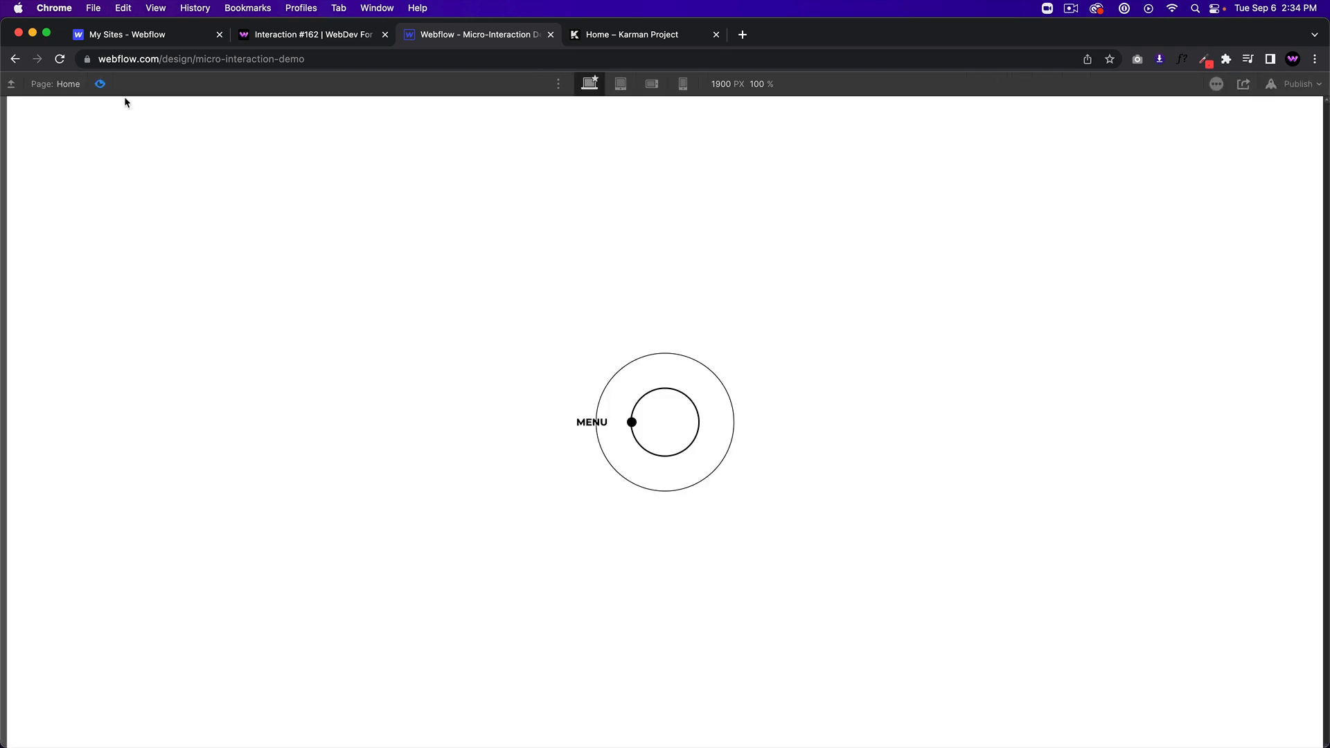
click(638, 436)
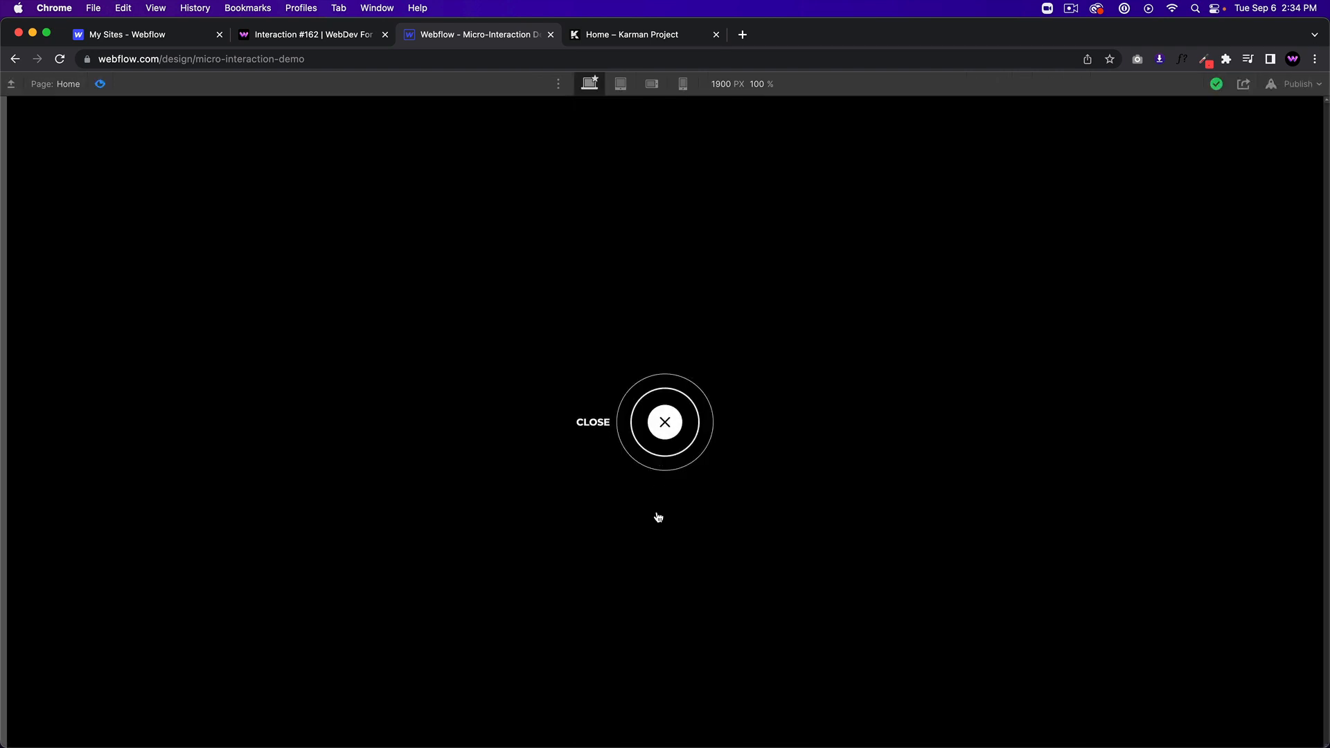
click(666, 426)
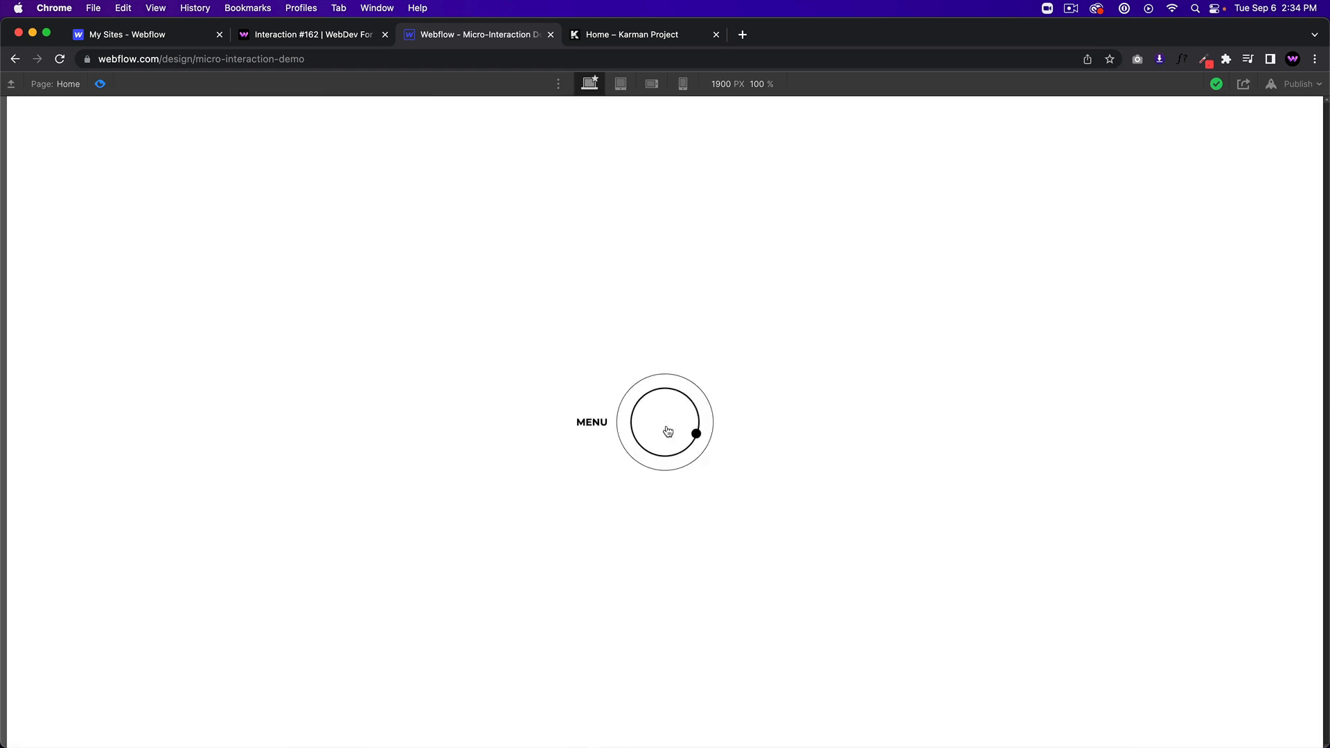
click(668, 431)
click(671, 459)
click(667, 414)
click(666, 417)
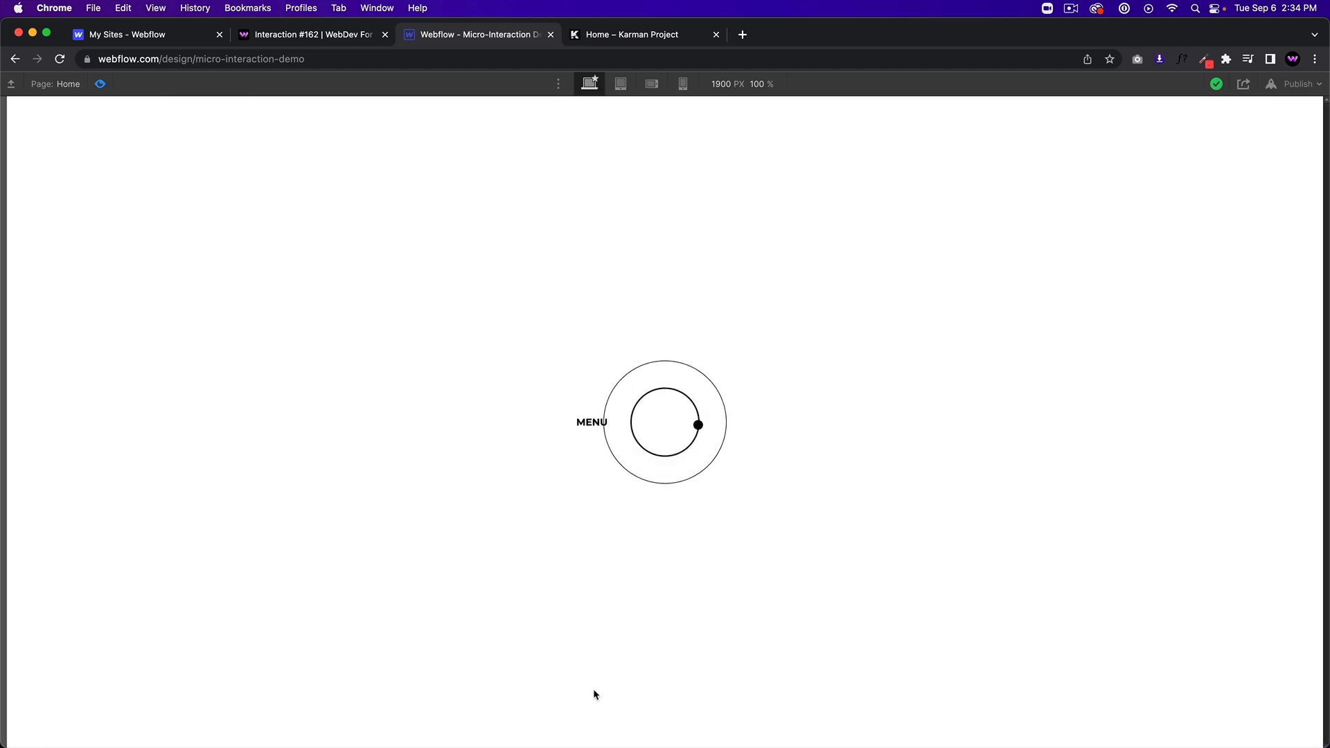
click(663, 450)
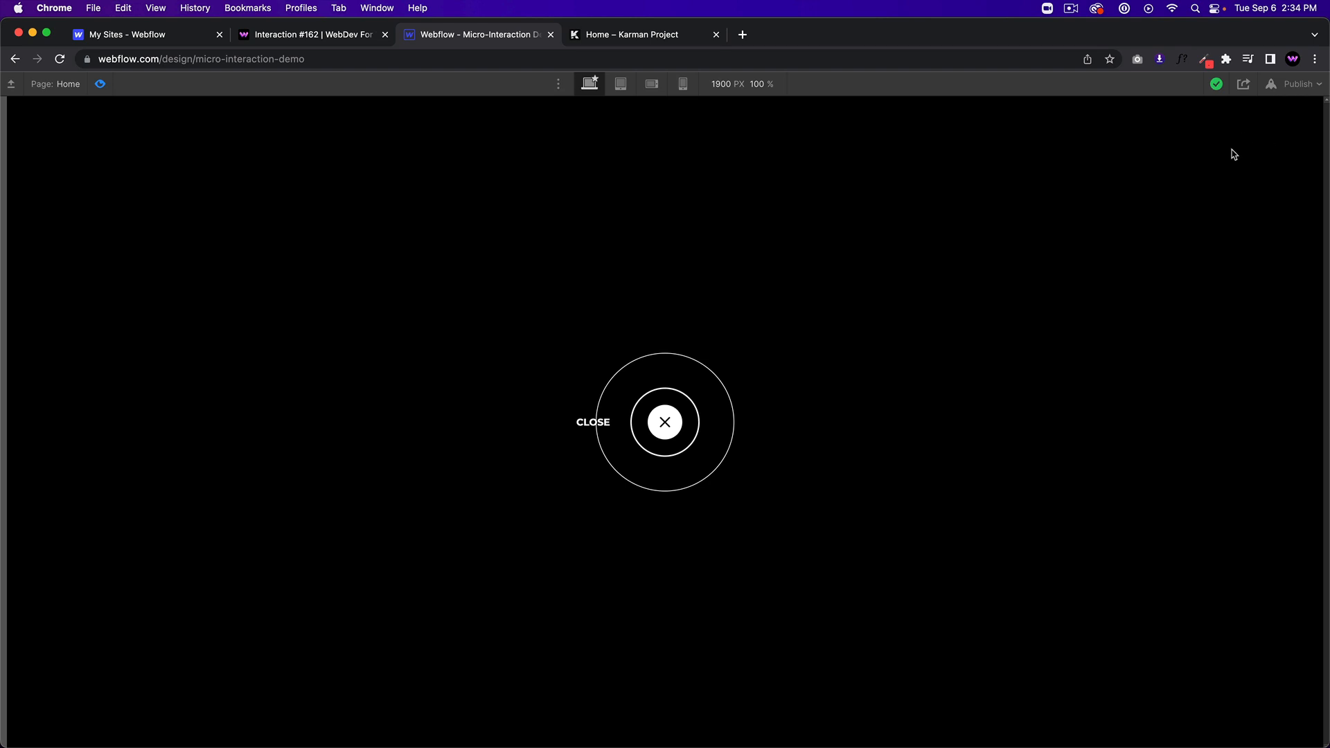
click(327, 41)
click(402, 40)
click(100, 84)
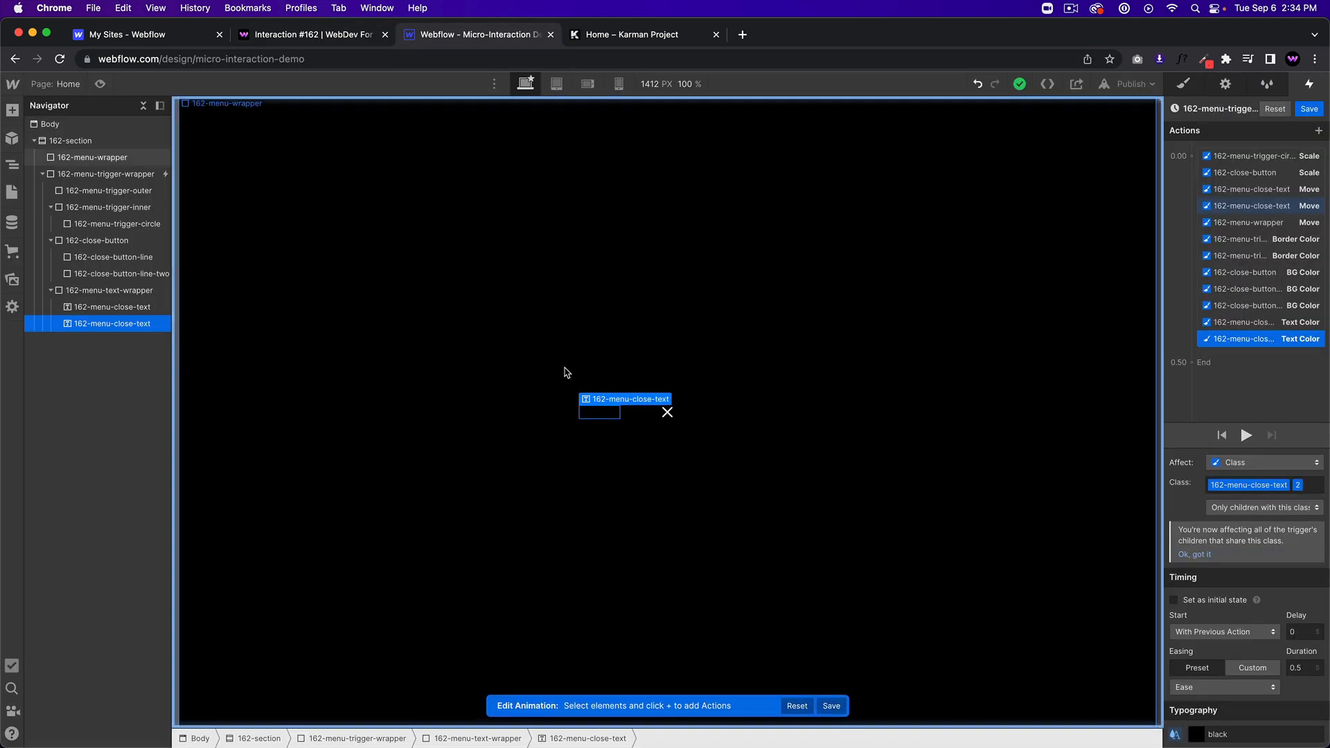
- Set the flex layout of 162-section to justify end and align start
click(567, 372)
click(69, 141)
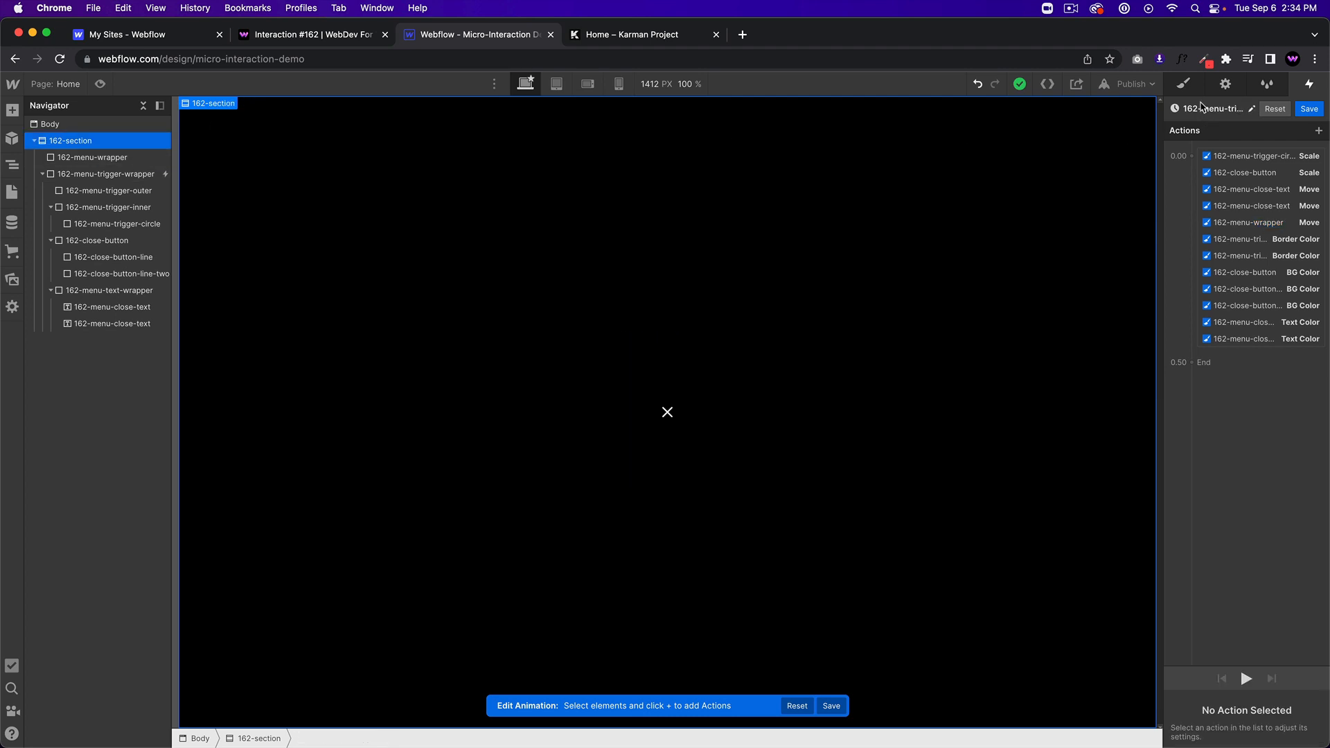
click(1185, 84)
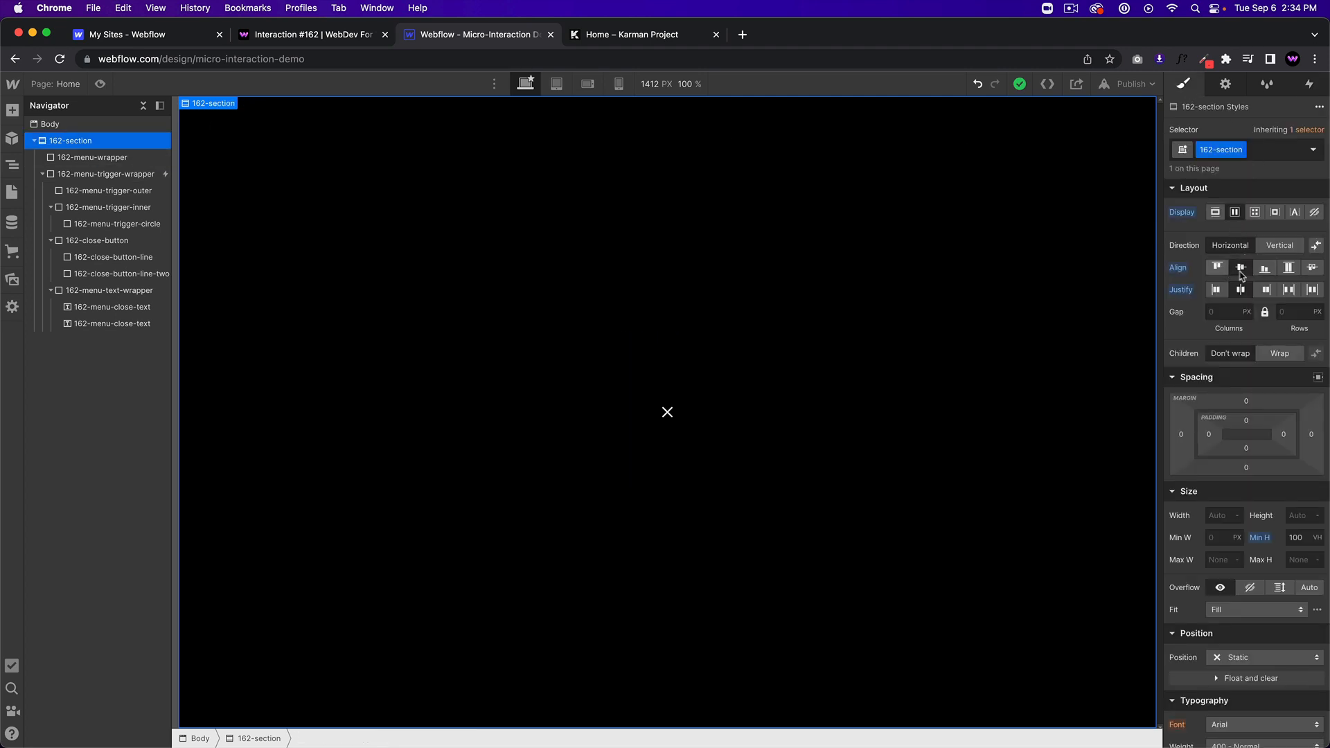
click(1267, 290)
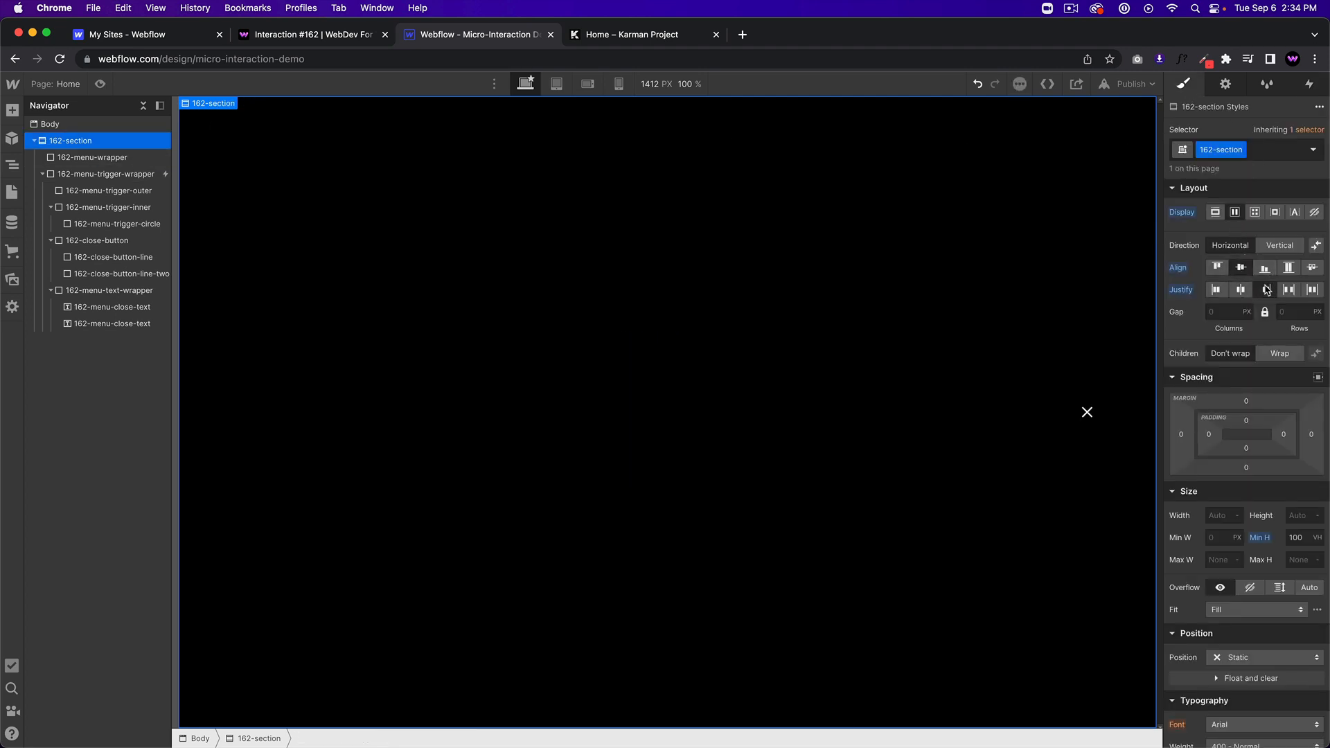
click(1226, 270)
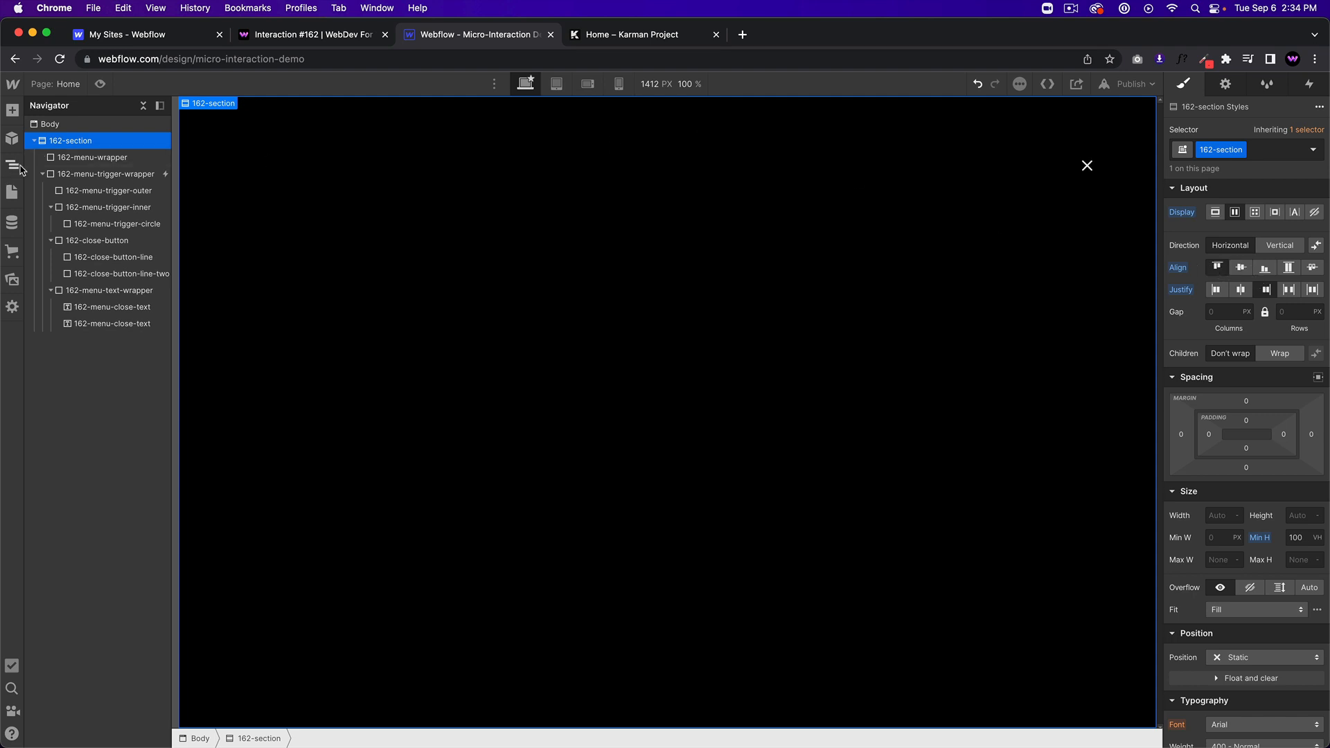
- Give 162-menu-trigger-wrapper a 50 px top margin and a 50 px right margin
click(104, 174)
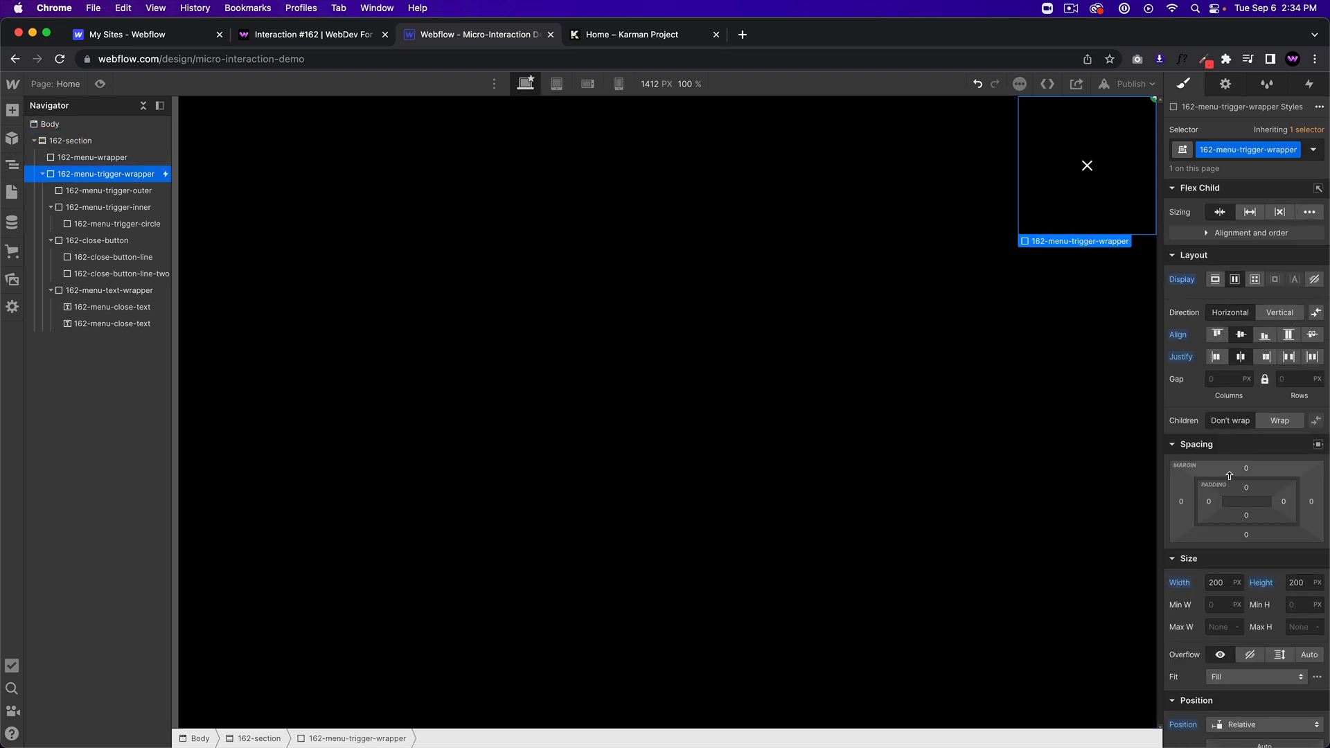
drag(1246, 474, 1246, 439)
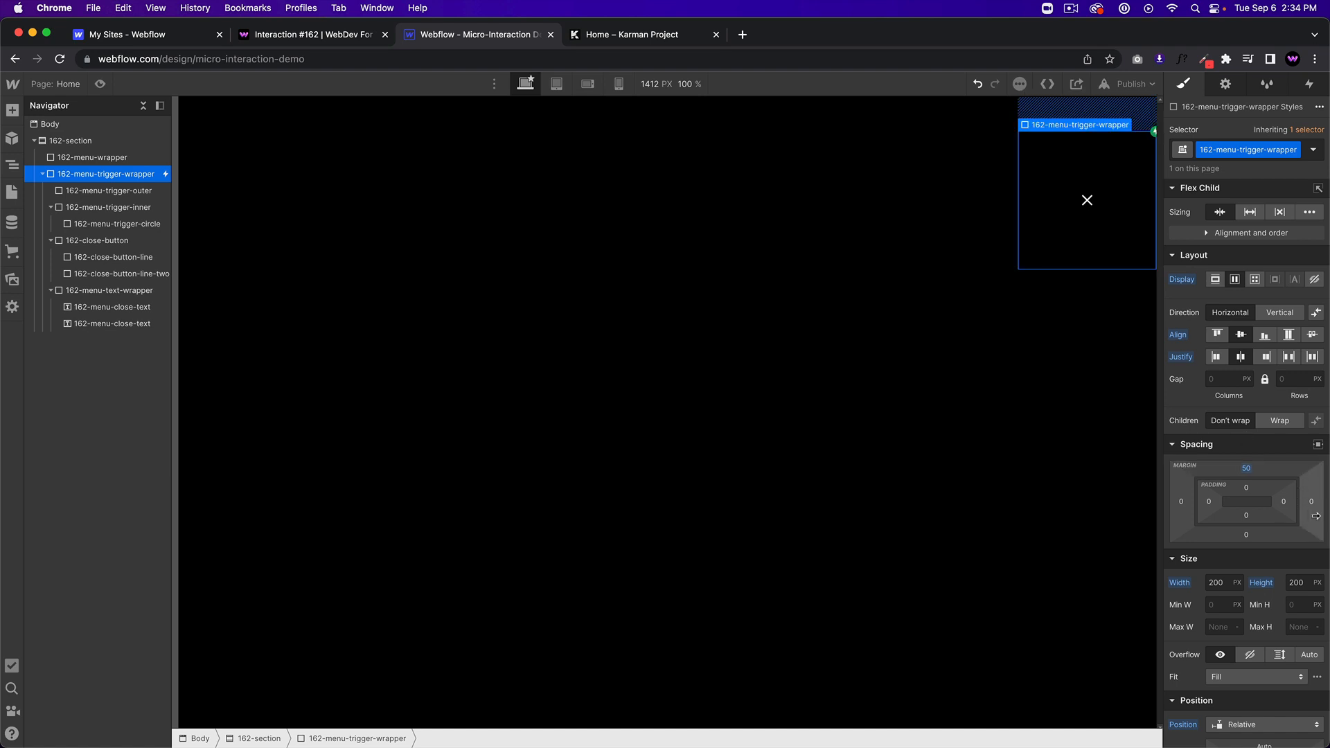
click(1312, 503)
text(50)
key(Return)
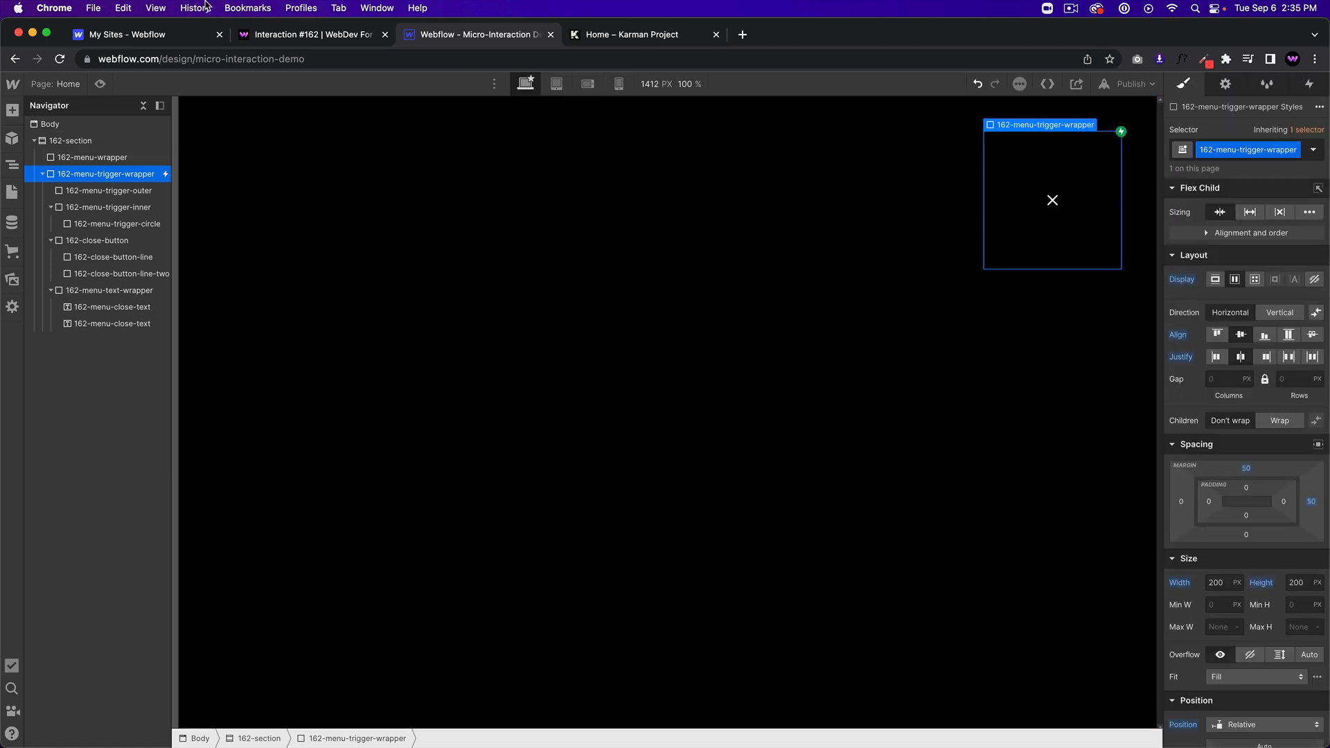
- Preview the page and test the repositioned menu trigger's opening and closing clicks
click(99, 84)
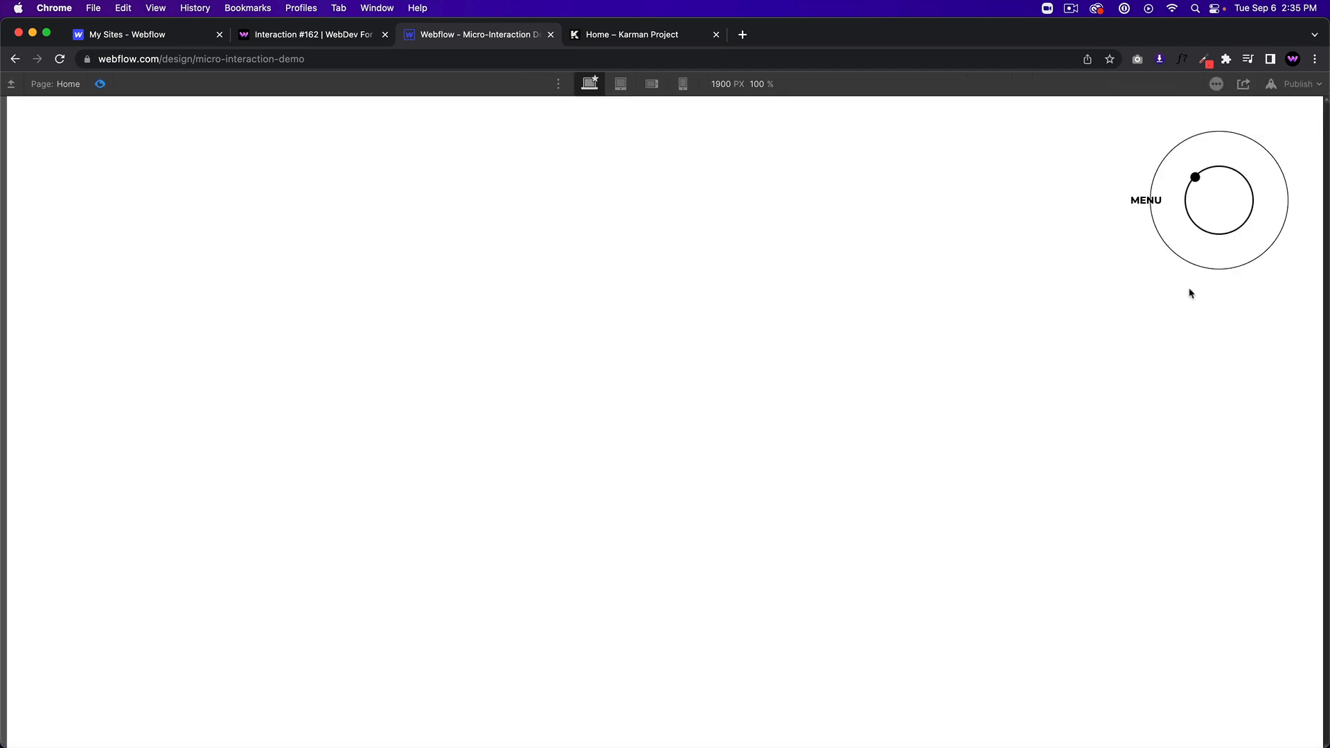
click(1228, 209)
click(1223, 205)
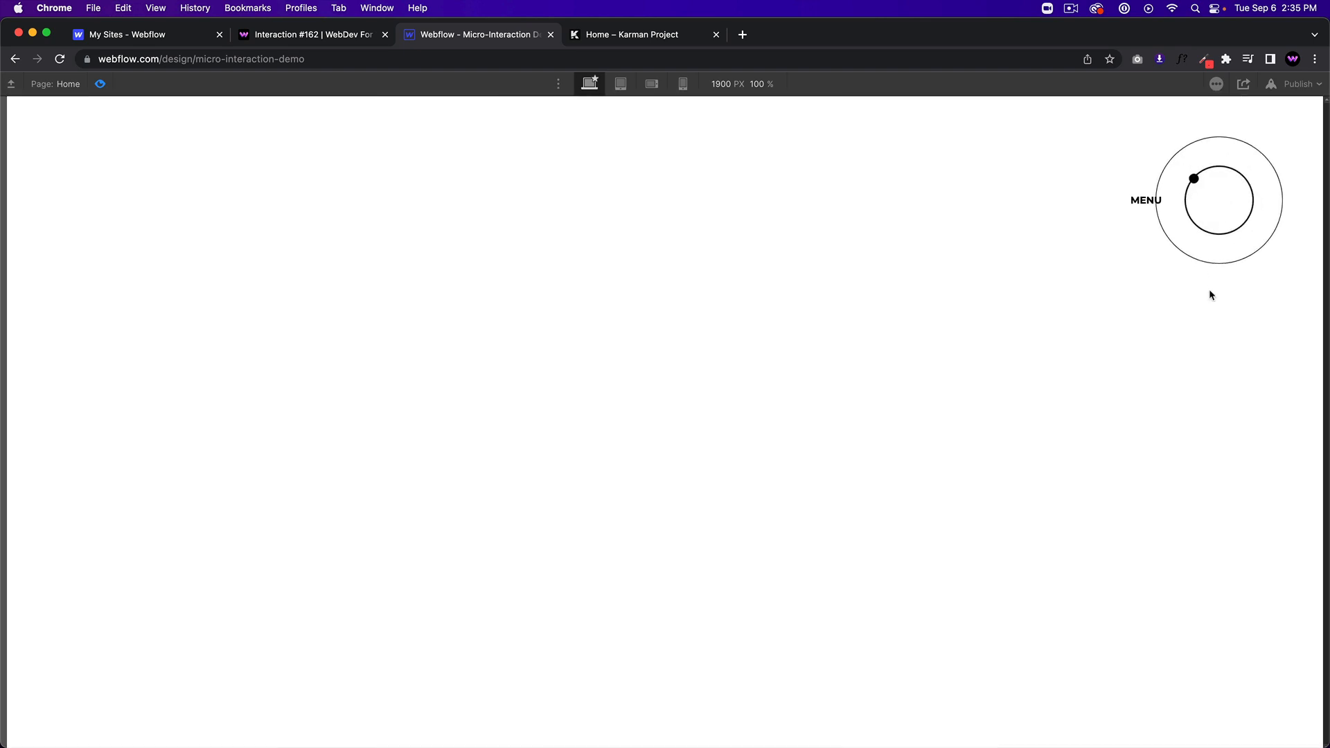
click(1213, 213)
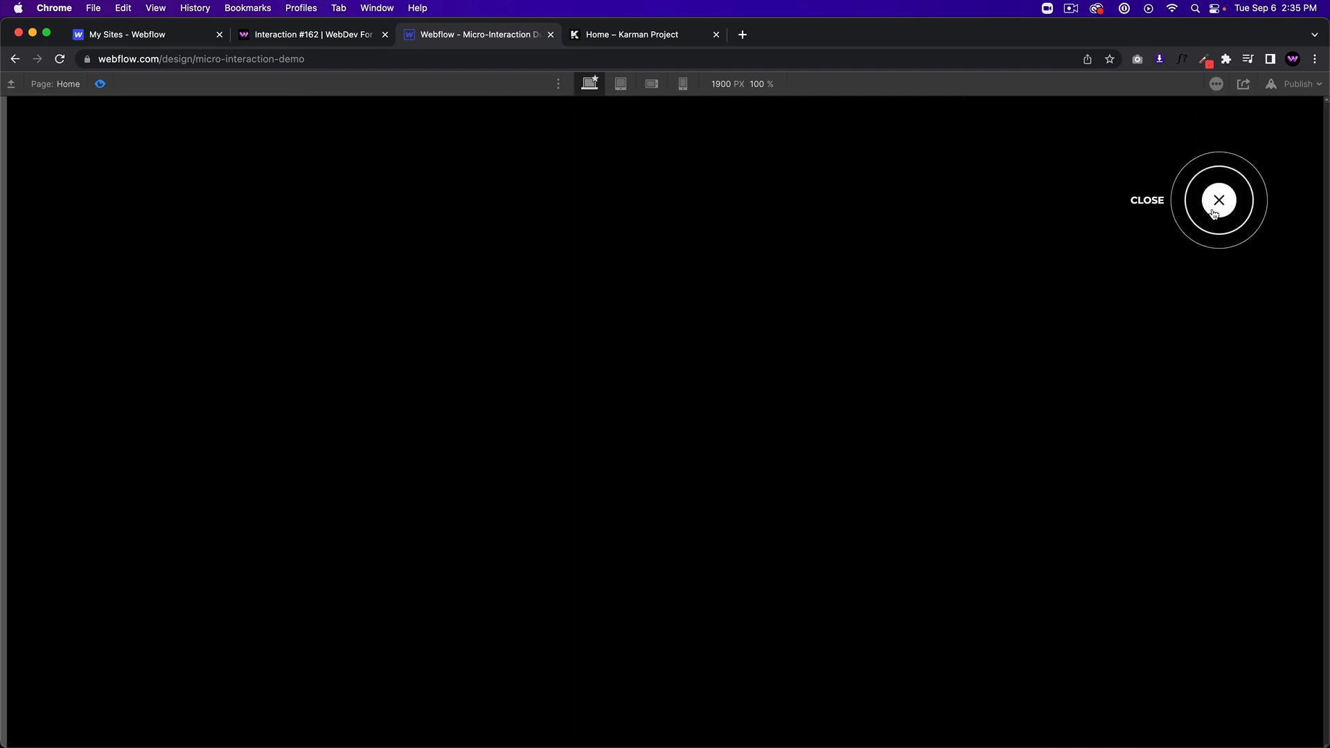
click(1214, 213)
- Review the Interaction #162 reference page's menu trigger clicks and the Karman Project site's menu trigger for comparison
click(330, 36)
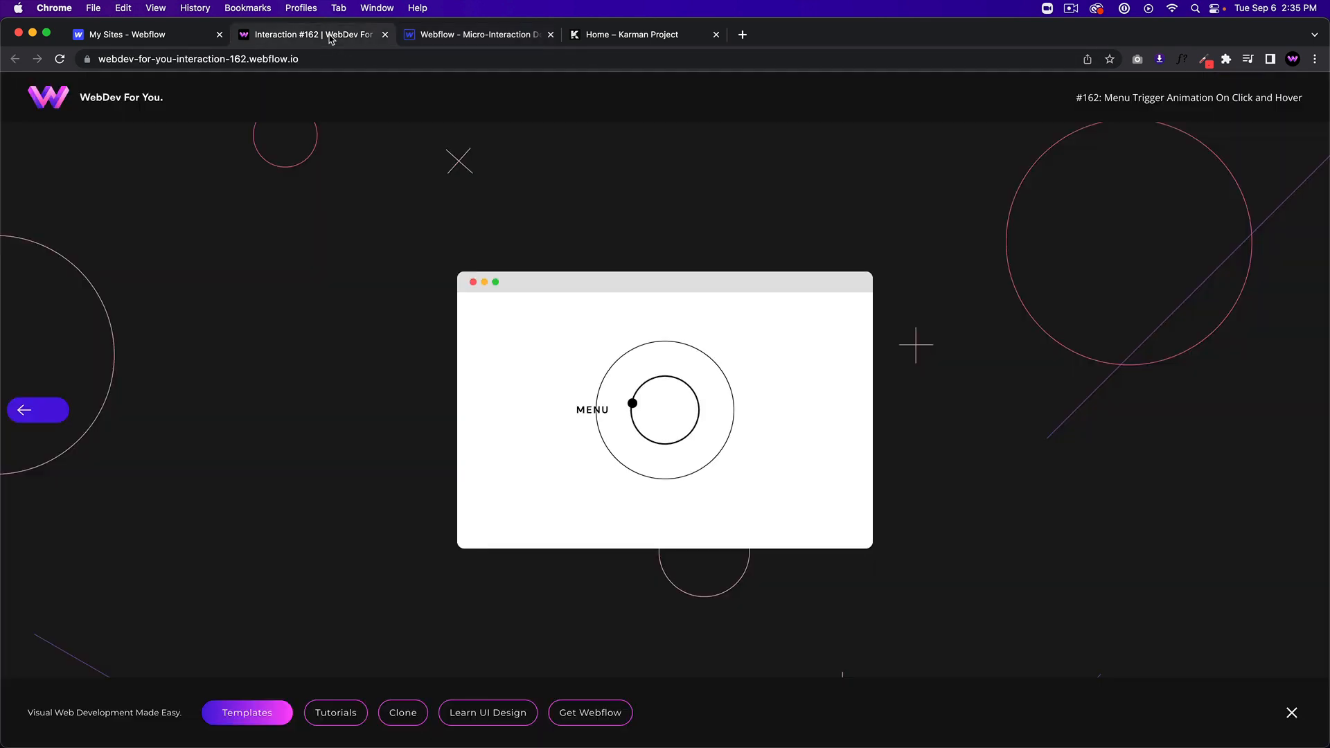
click(688, 436)
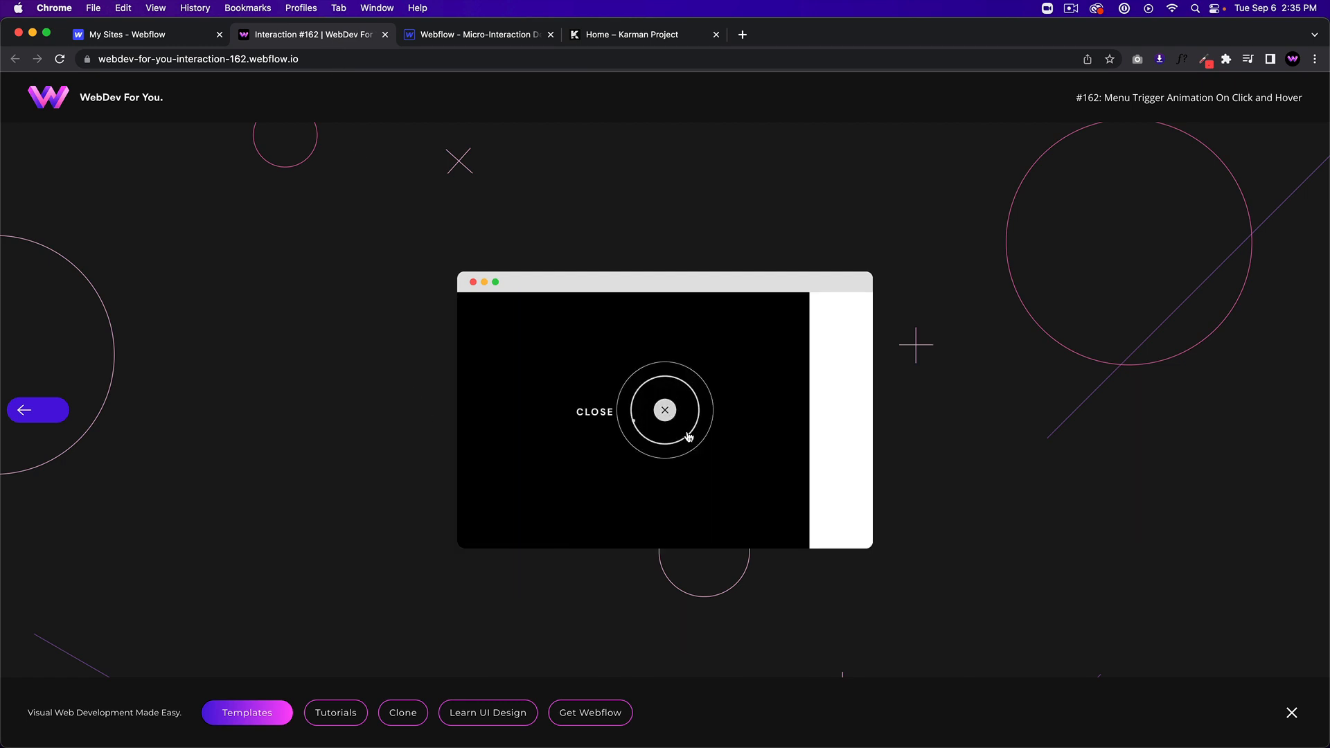
click(688, 436)
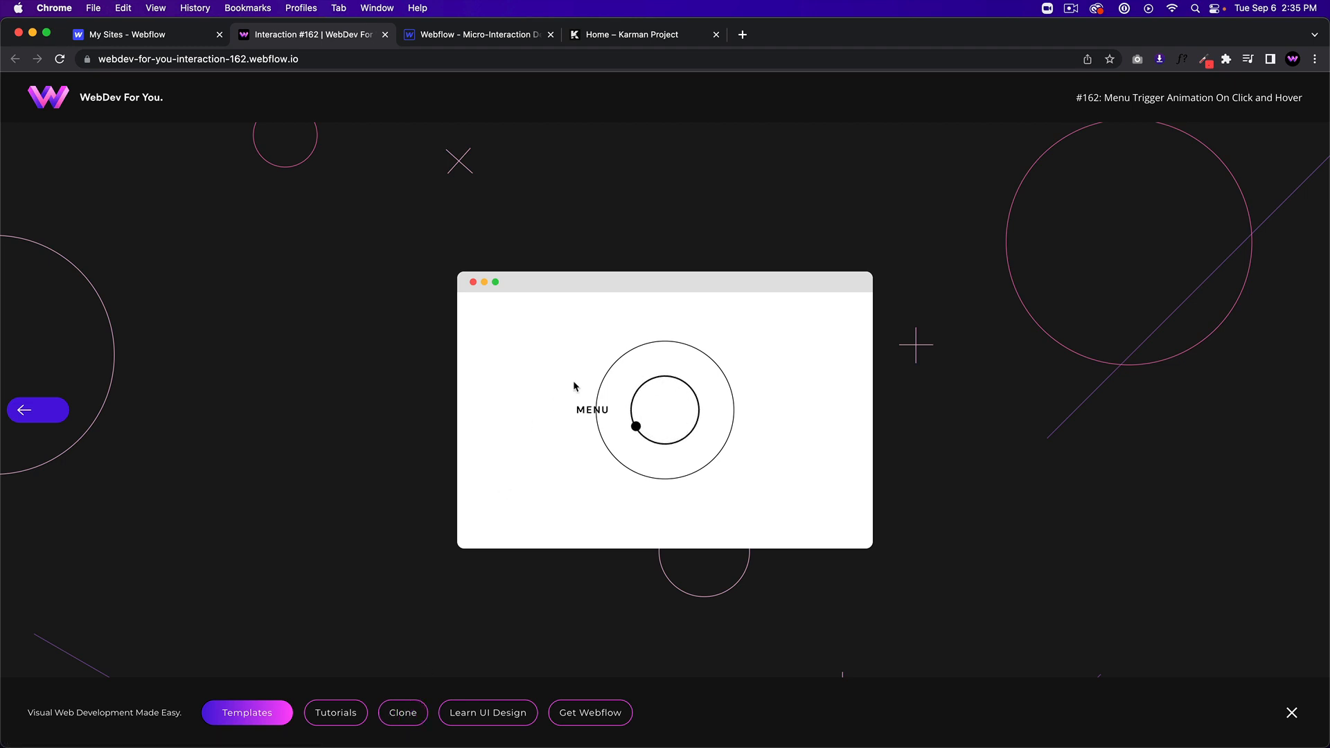
click(645, 34)
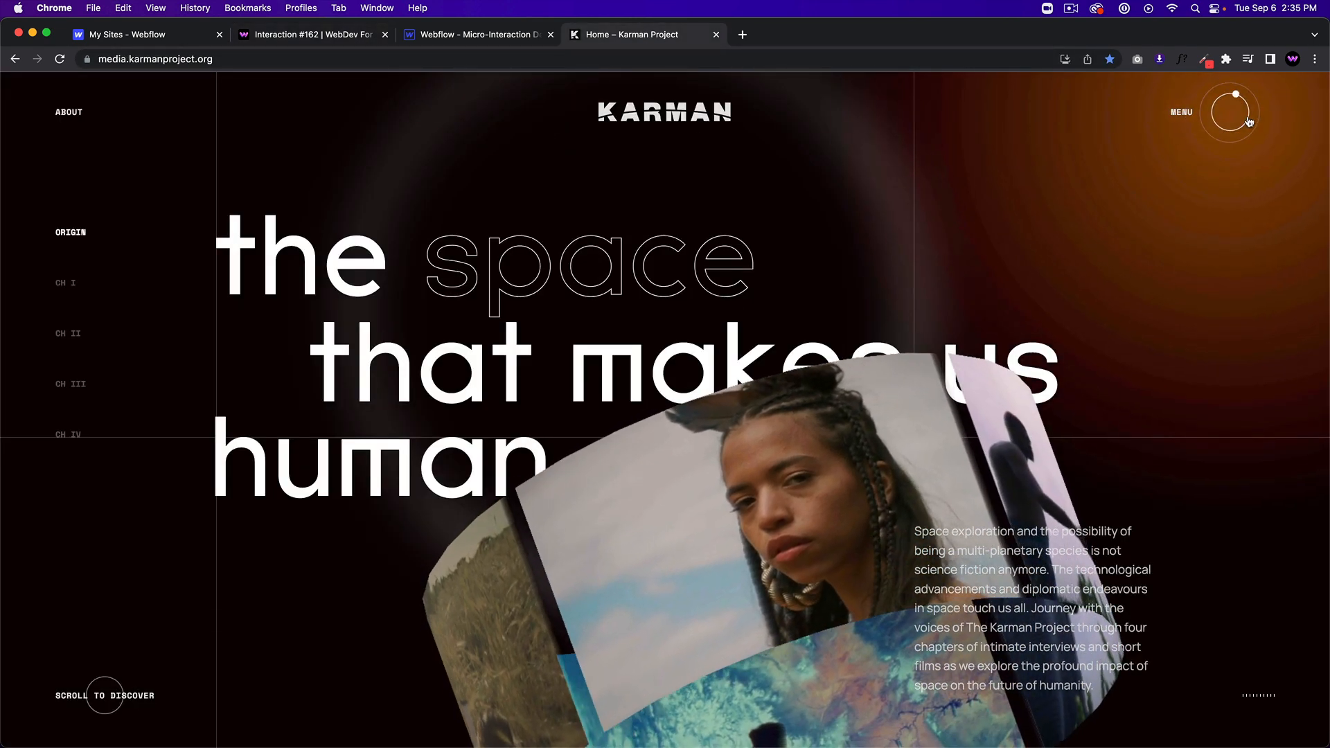
click(326, 41)
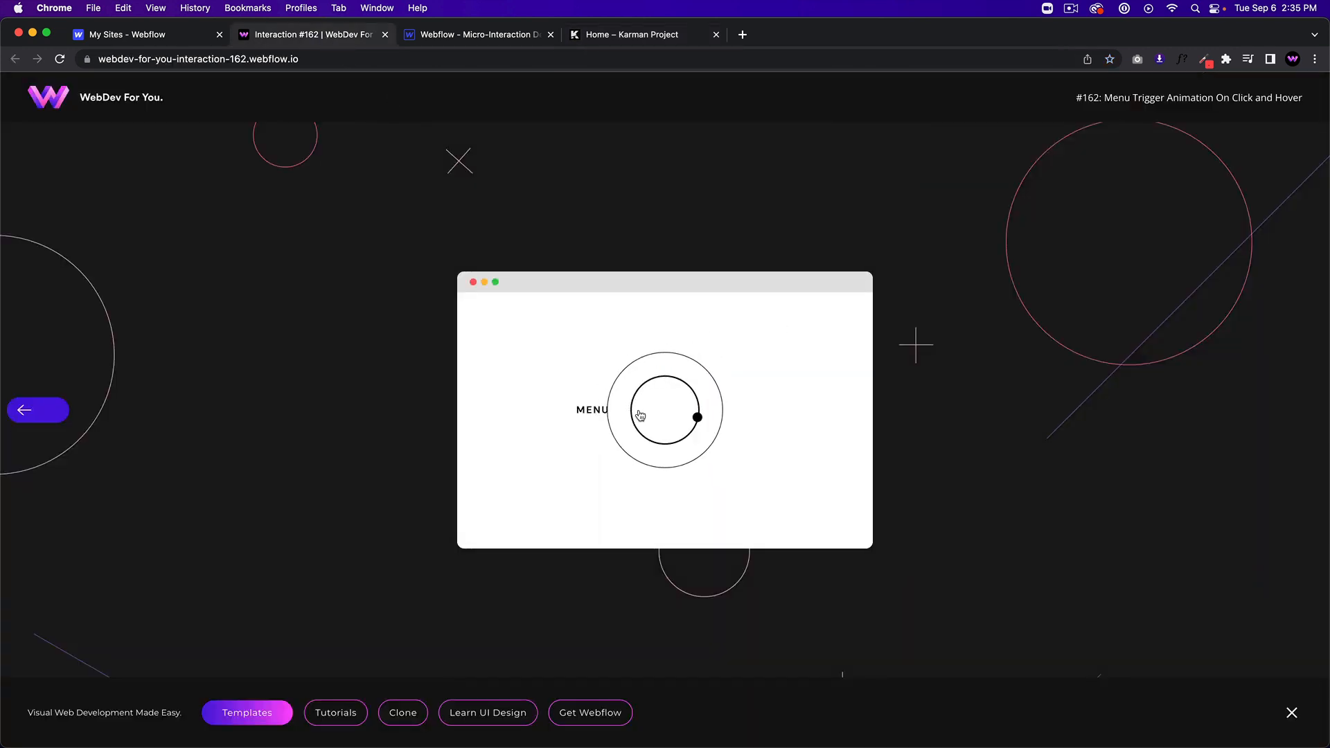
click(652, 447)
click(664, 412)
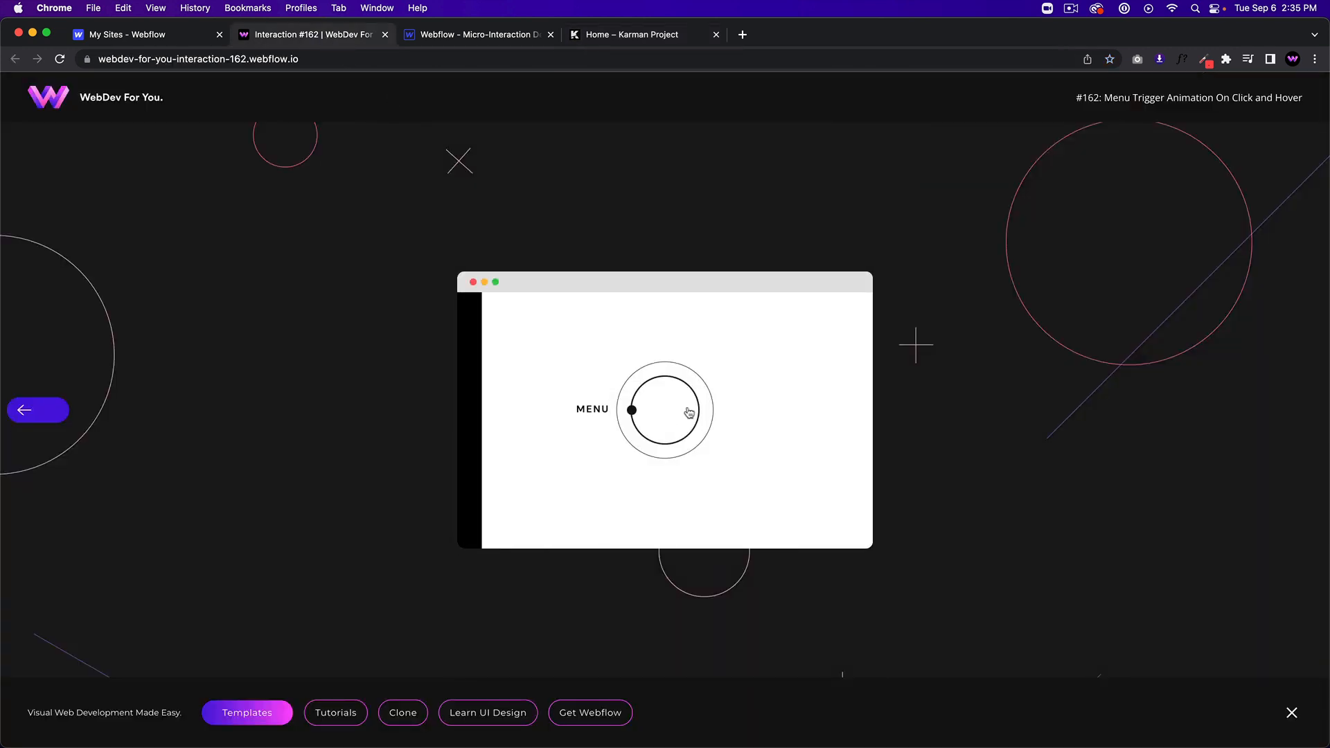